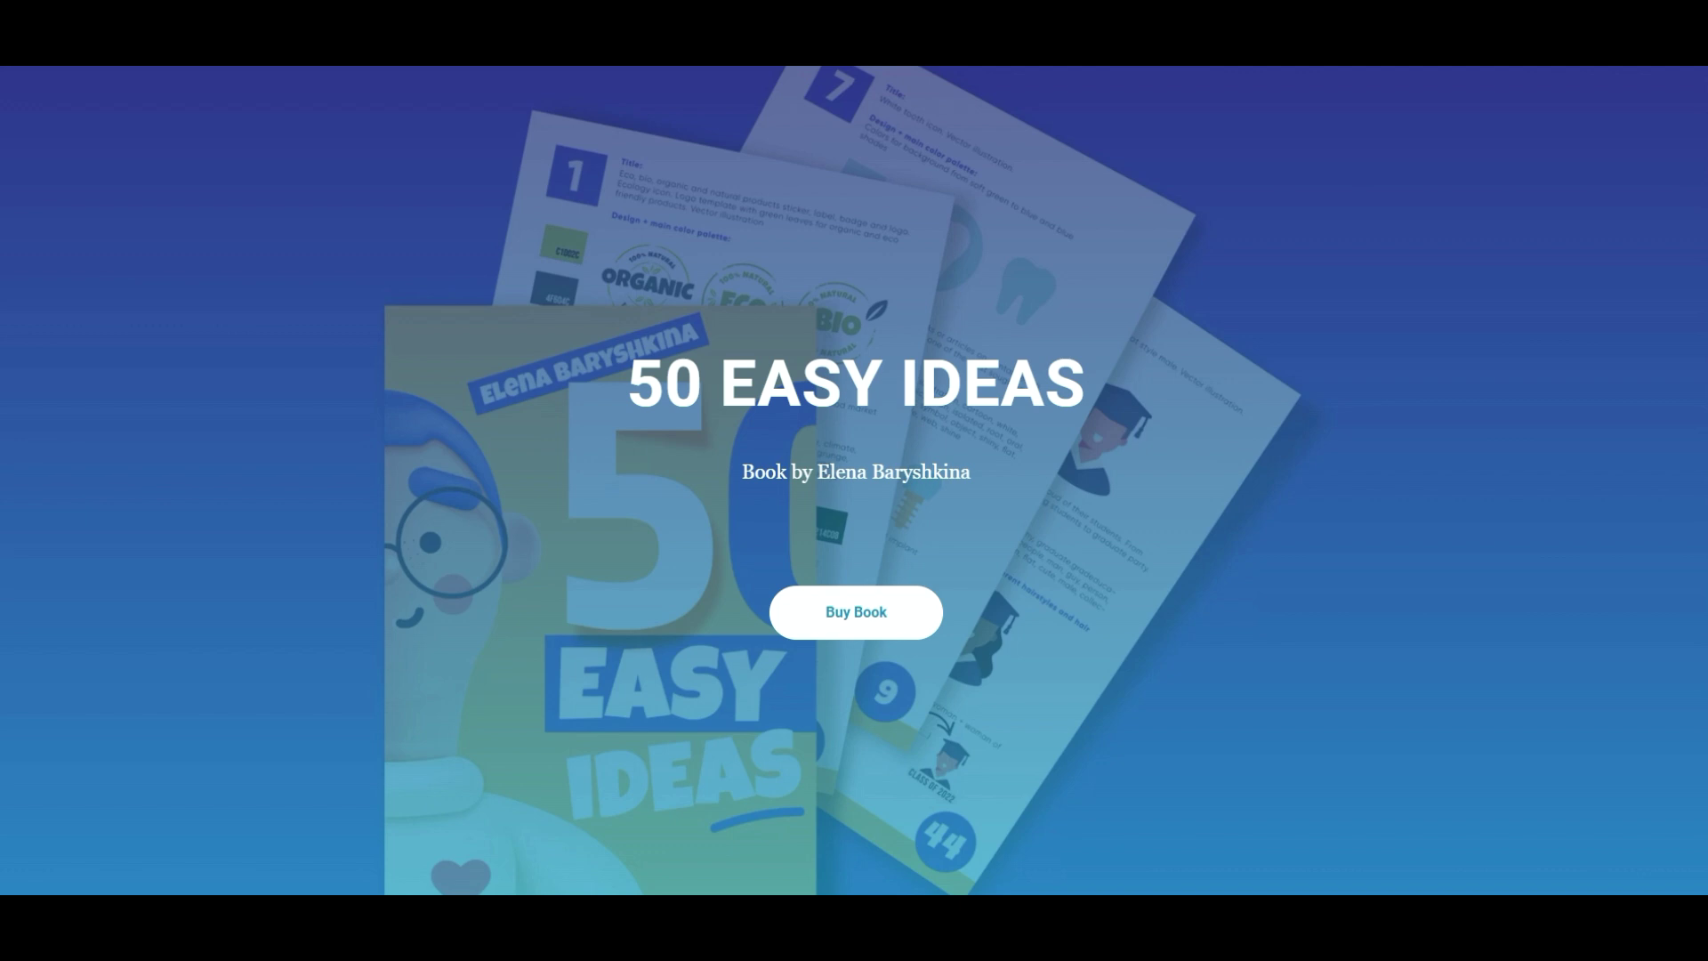
# Look through the 50 EASY IDEAS book page, including its description, sample pages, video instruction and author section
pyautogui.scroll(-5, 854, 481)
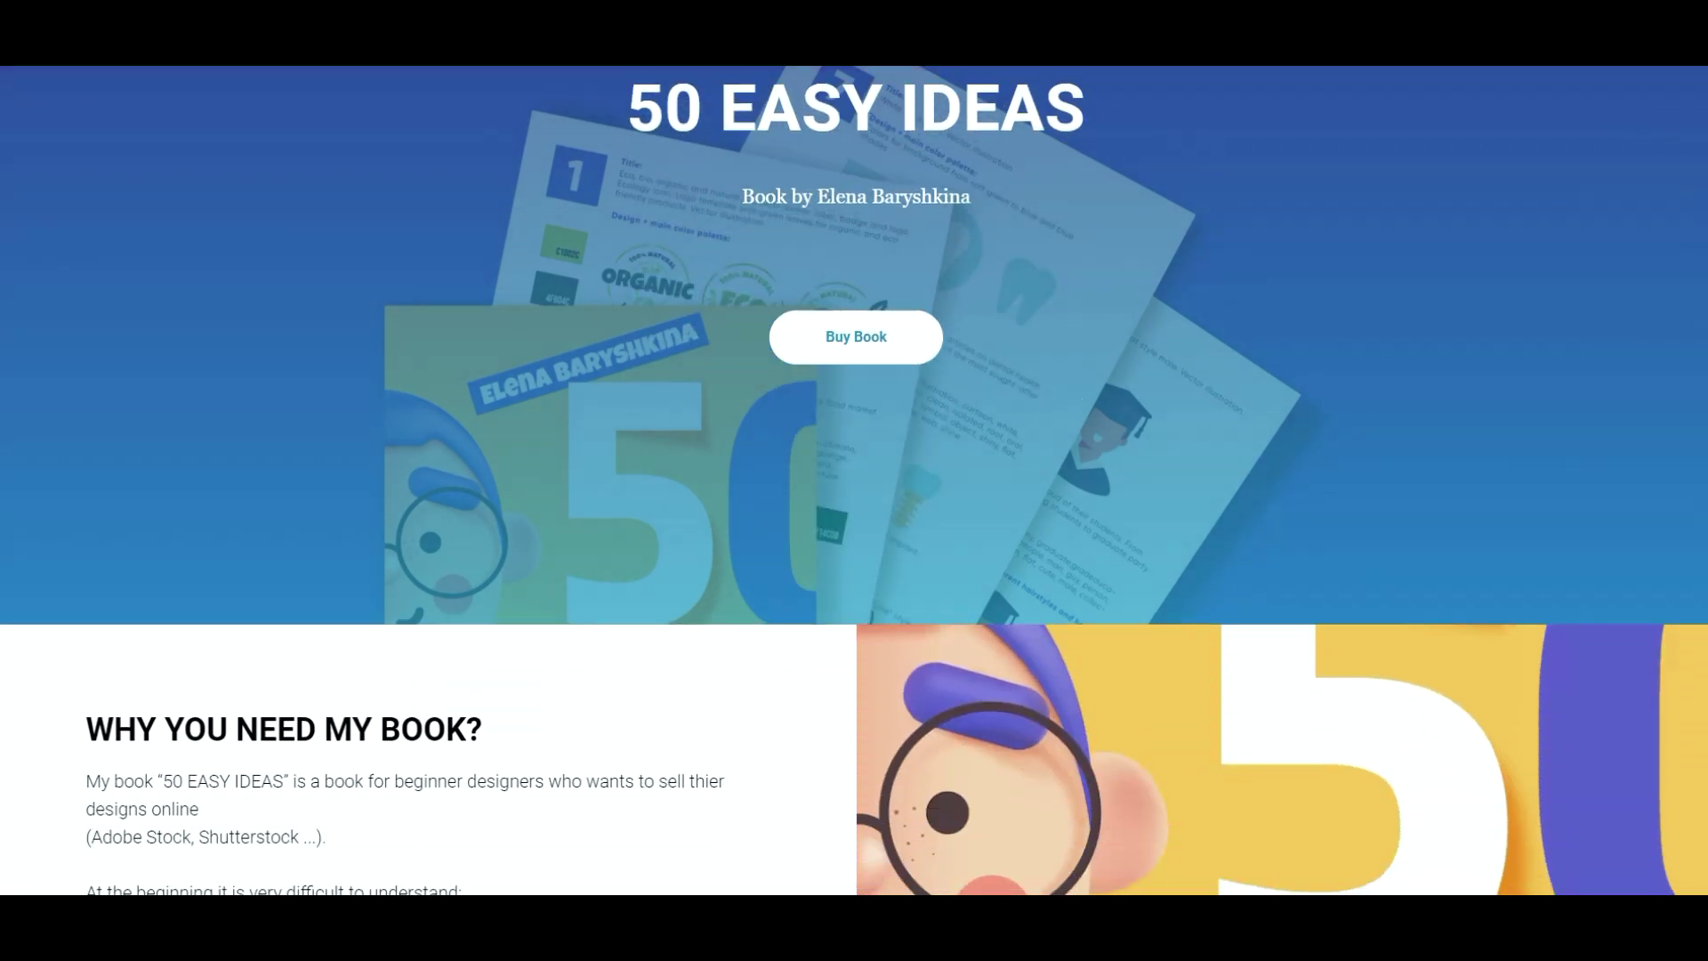
pyautogui.scroll(-1, 854, 480)
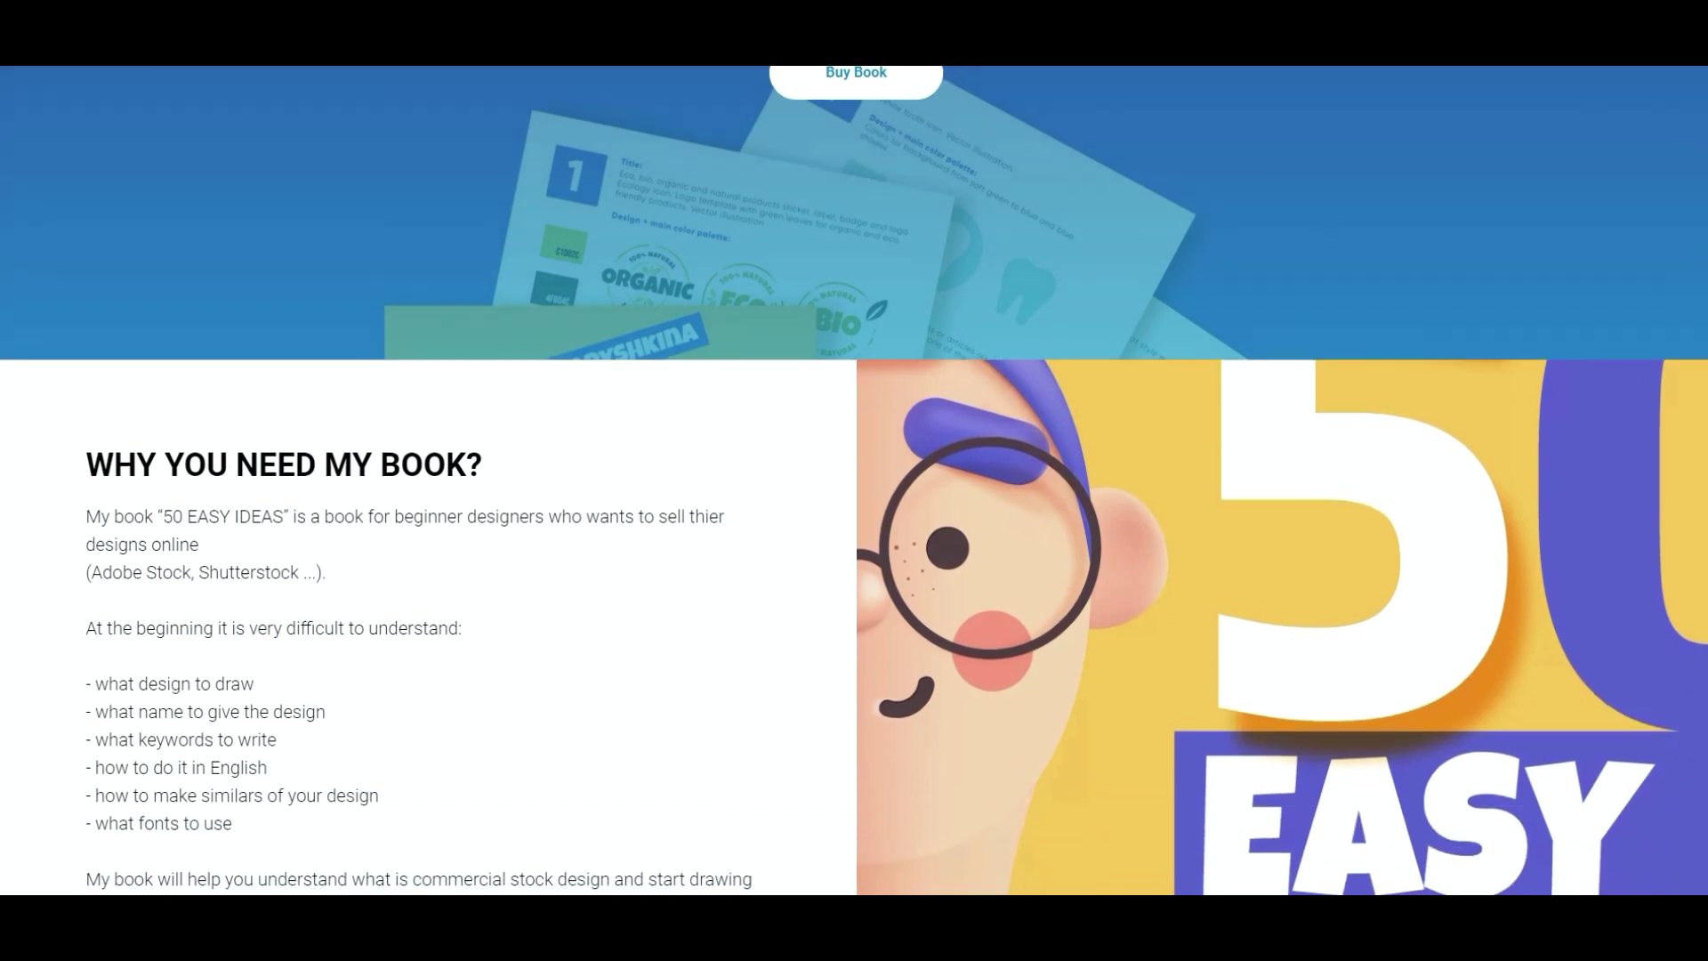
pyautogui.scroll(-2, 854, 480)
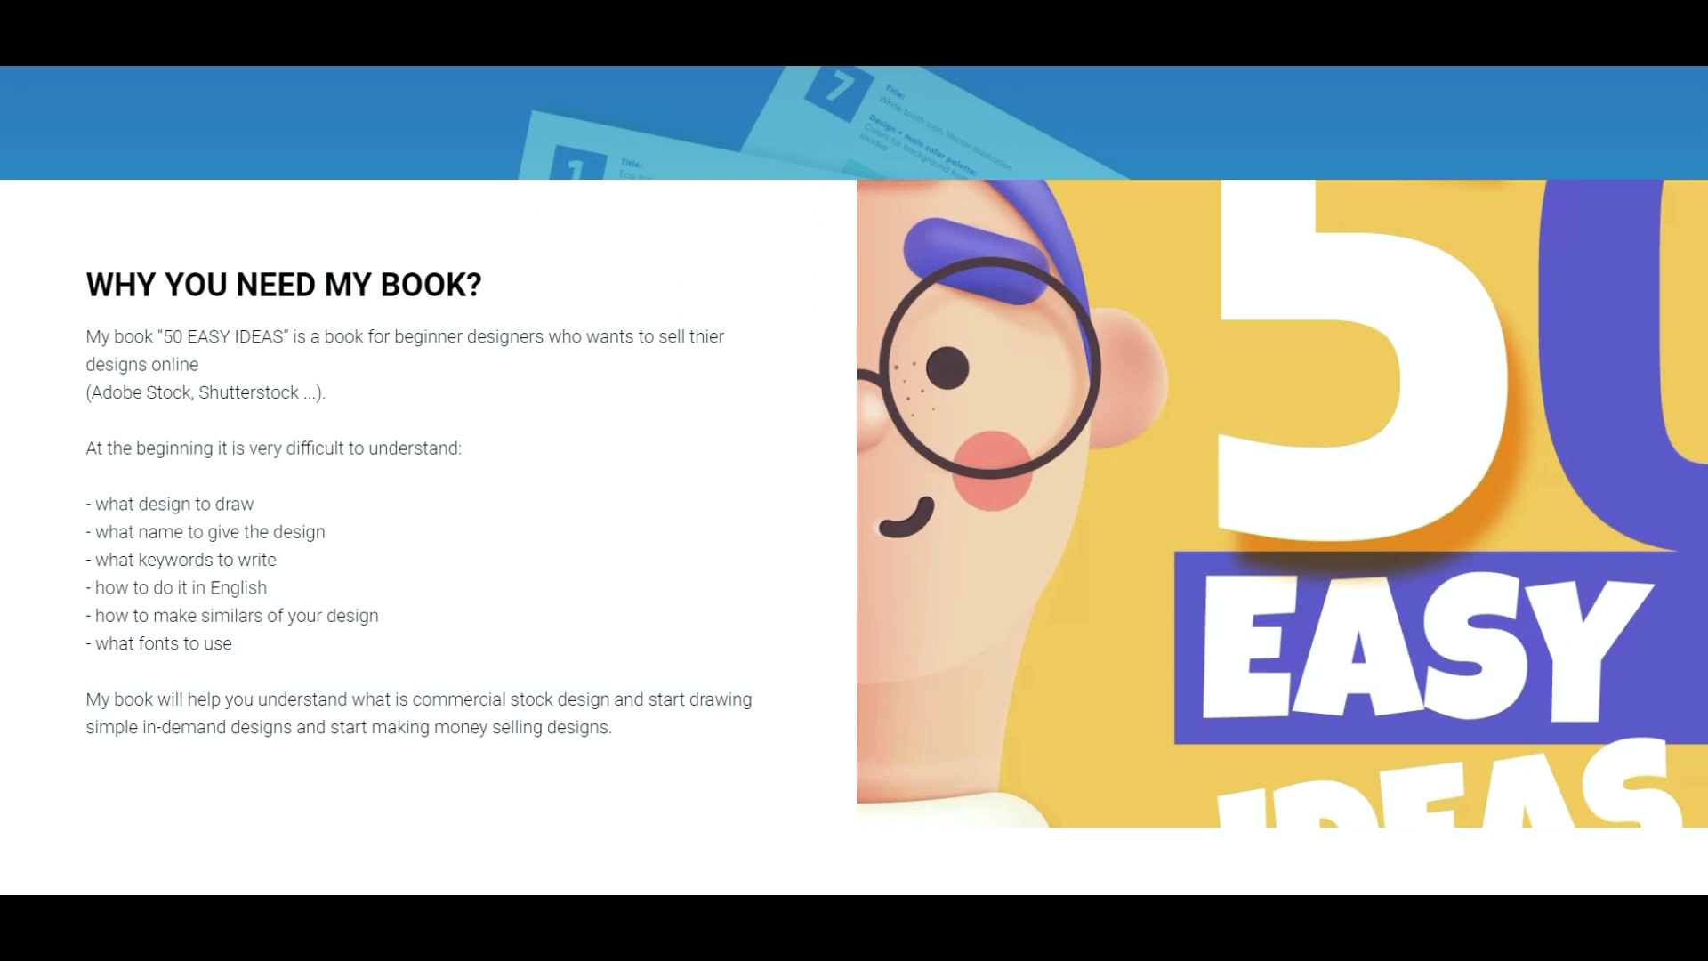
pyautogui.scroll(-5, 854, 481)
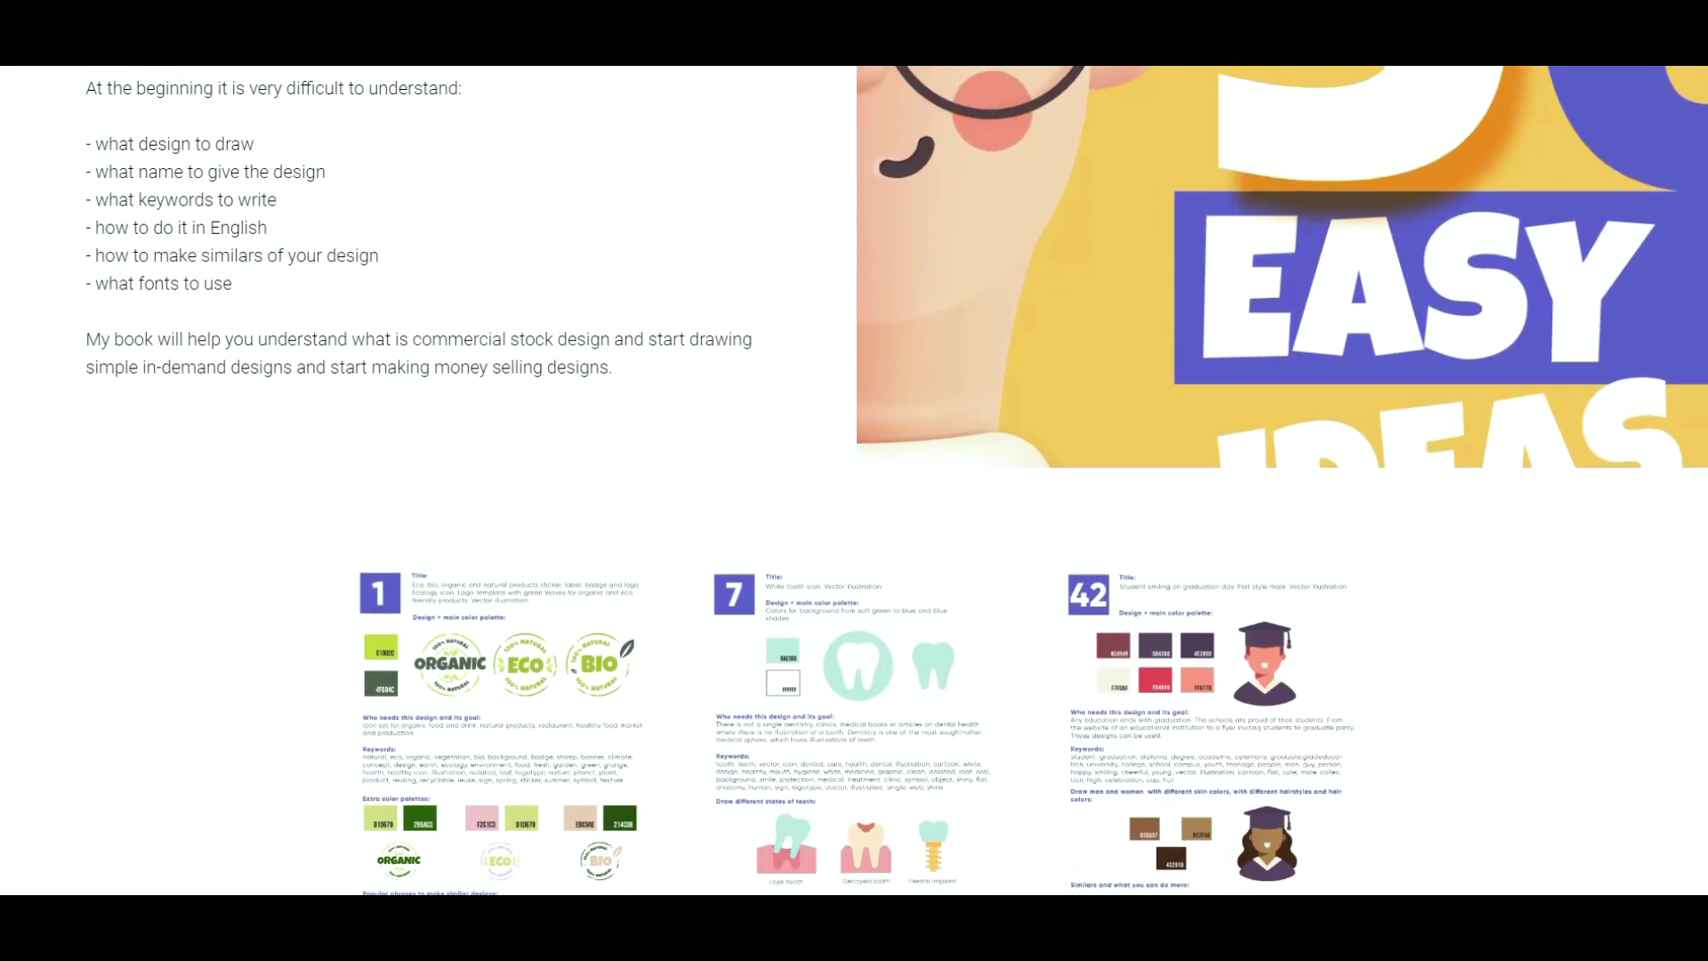
pyautogui.scroll(-2, 854, 480)
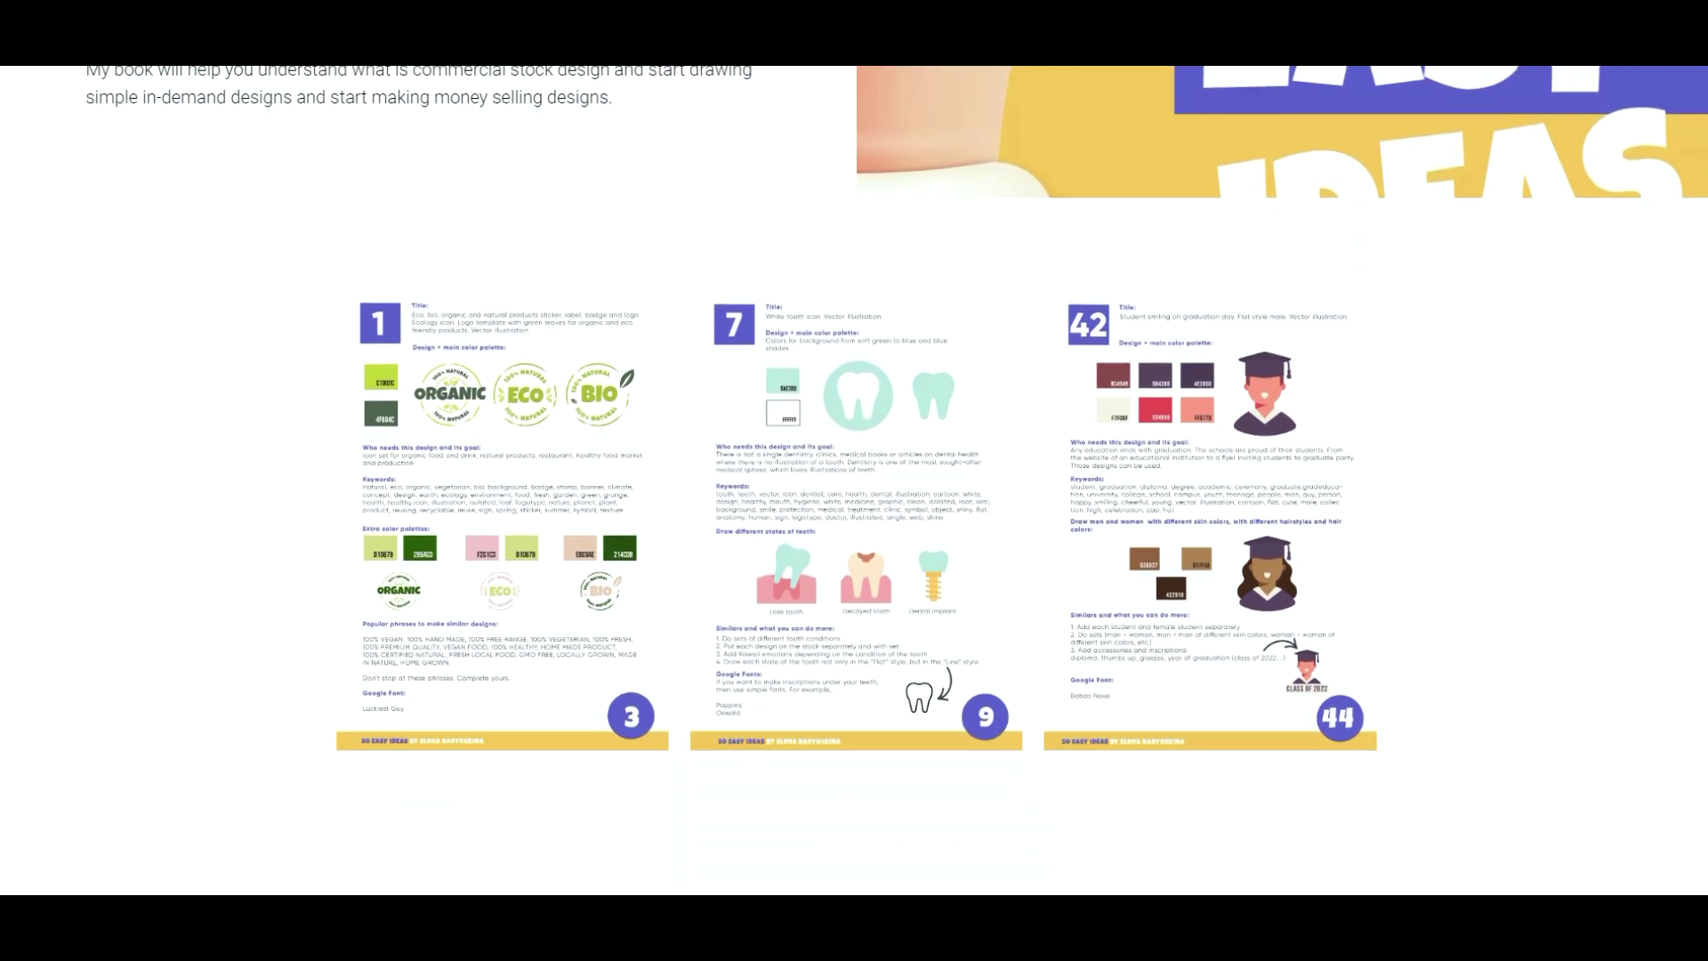
pyautogui.scroll(-3, 854, 480)
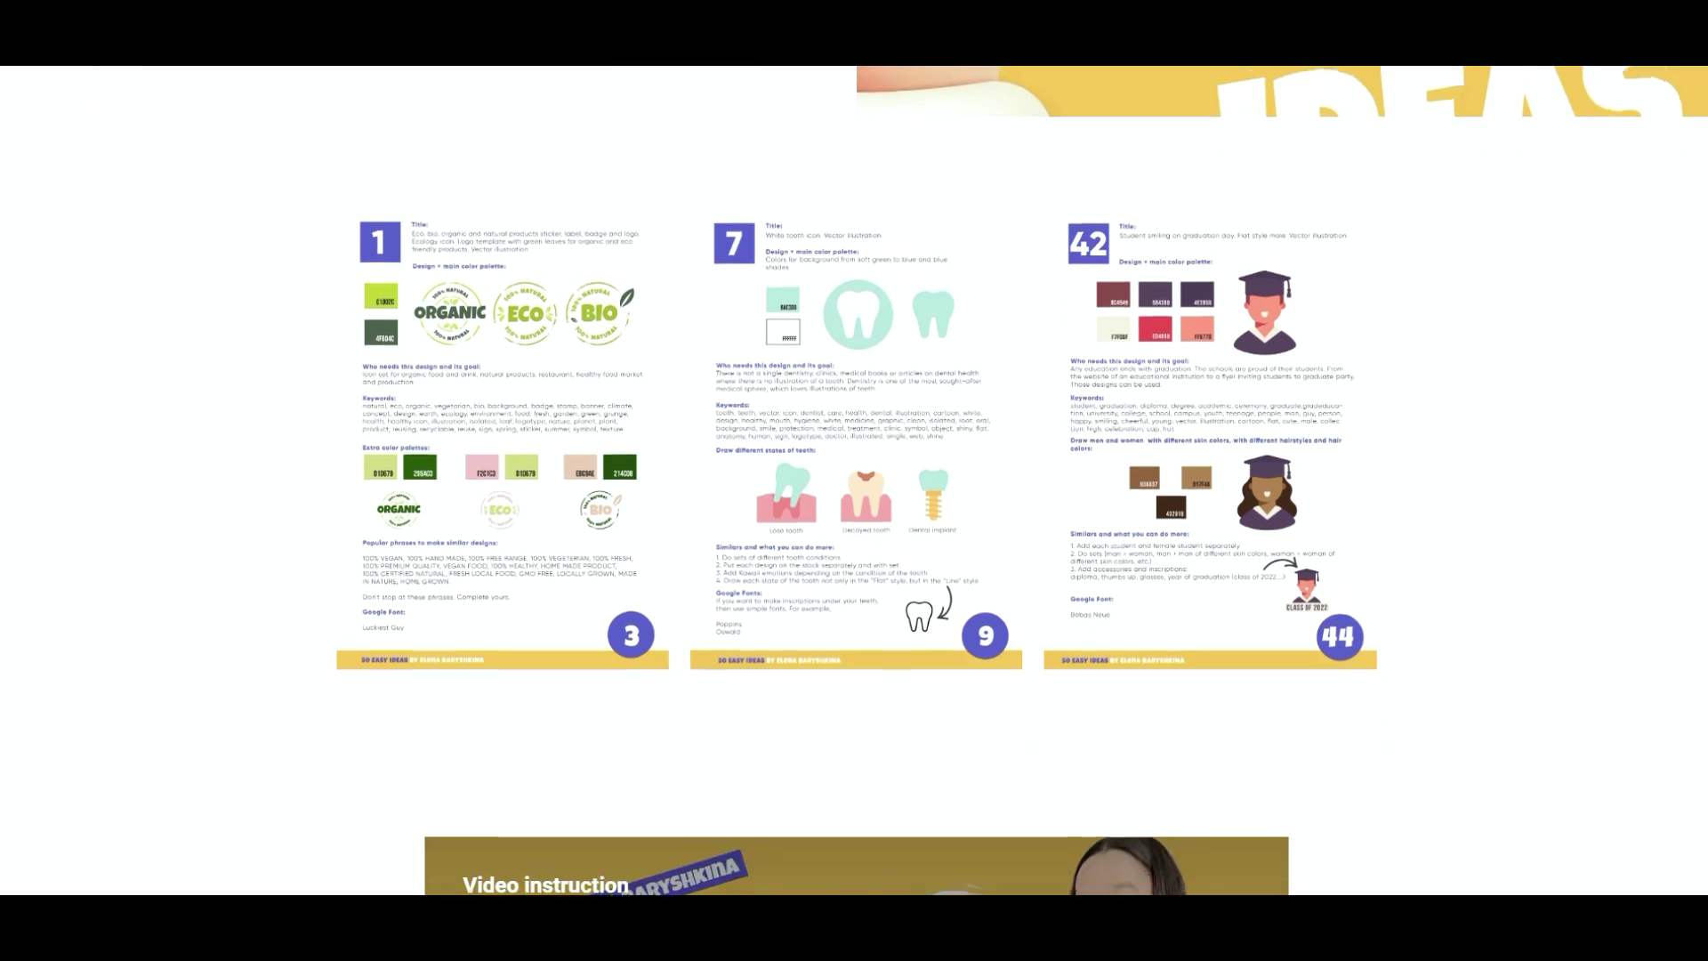
pyautogui.scroll(-7, 855, 480)
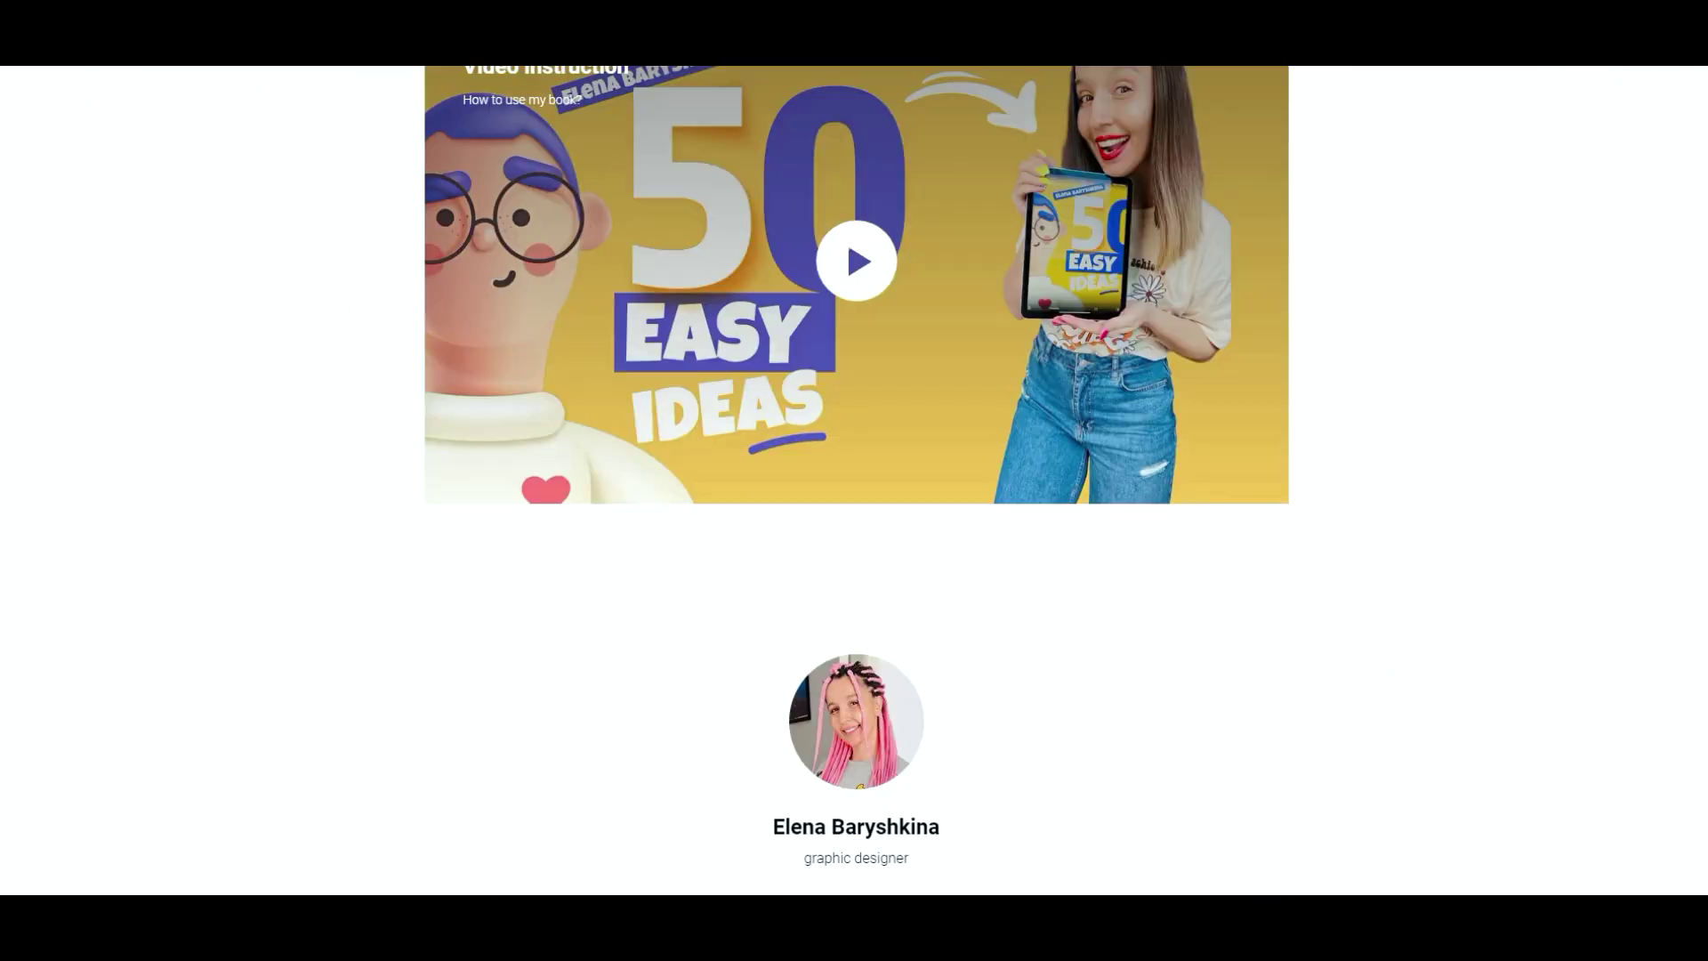
pyautogui.scroll(1, 857, 481)
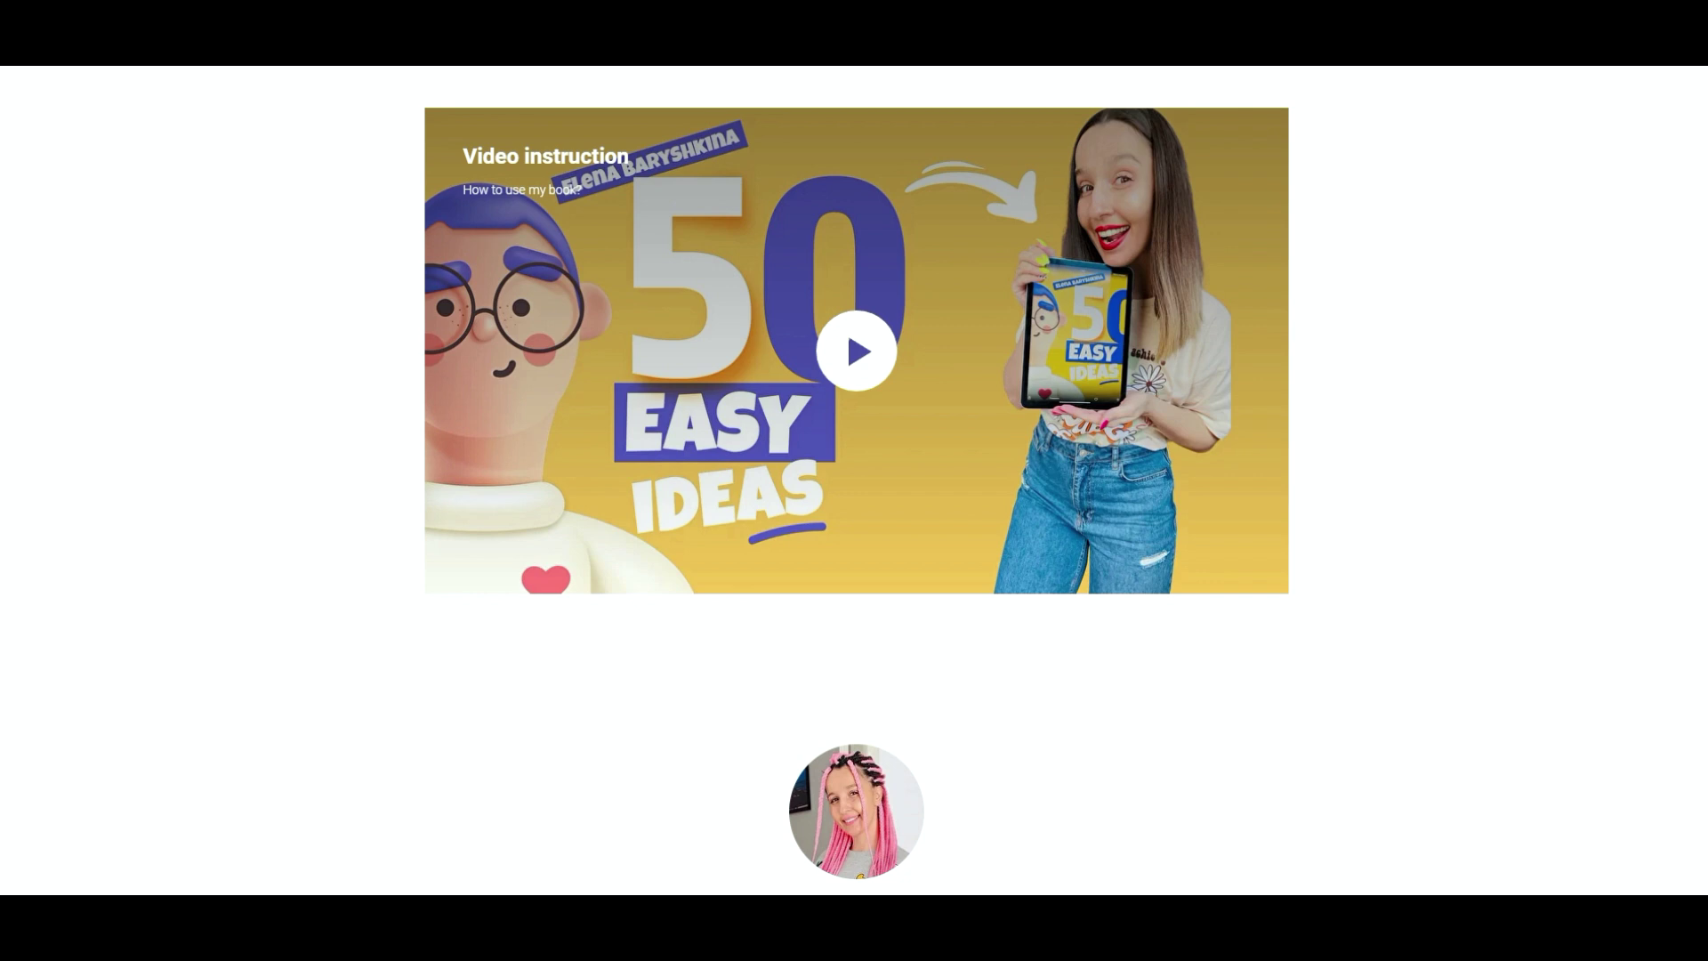
pyautogui.scroll(-6, 855, 480)
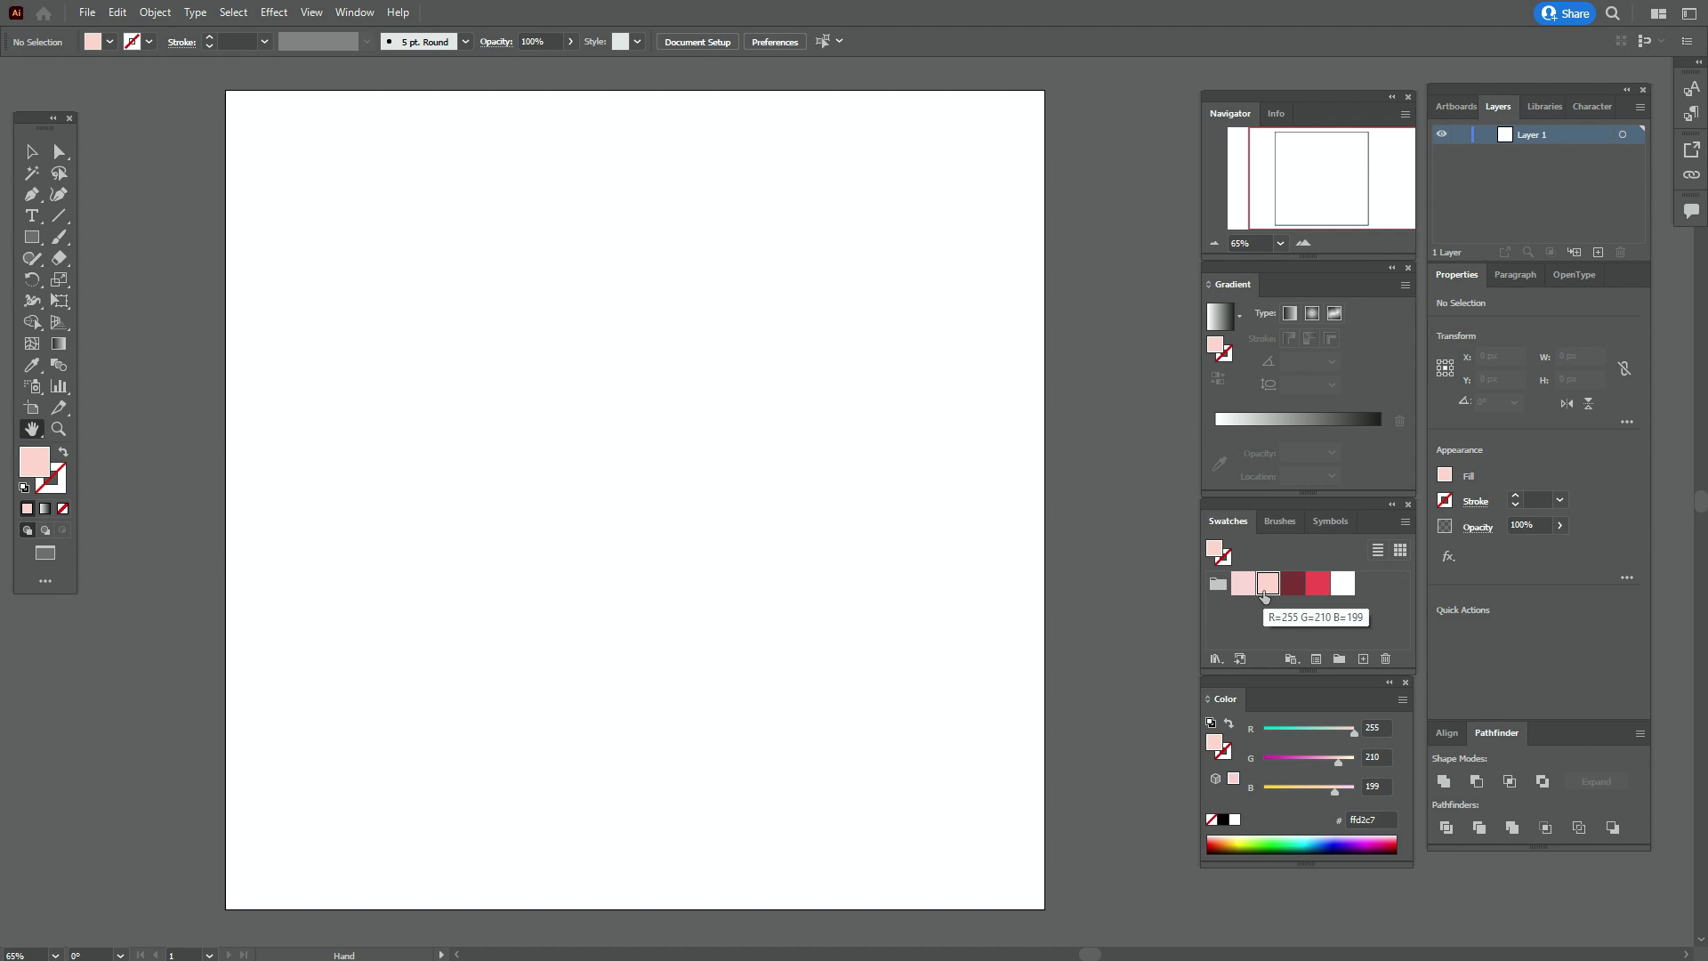
# Draw a light pink rectangle 371 px wide and 303 px high for the gift box body
pyautogui.click(32, 238)
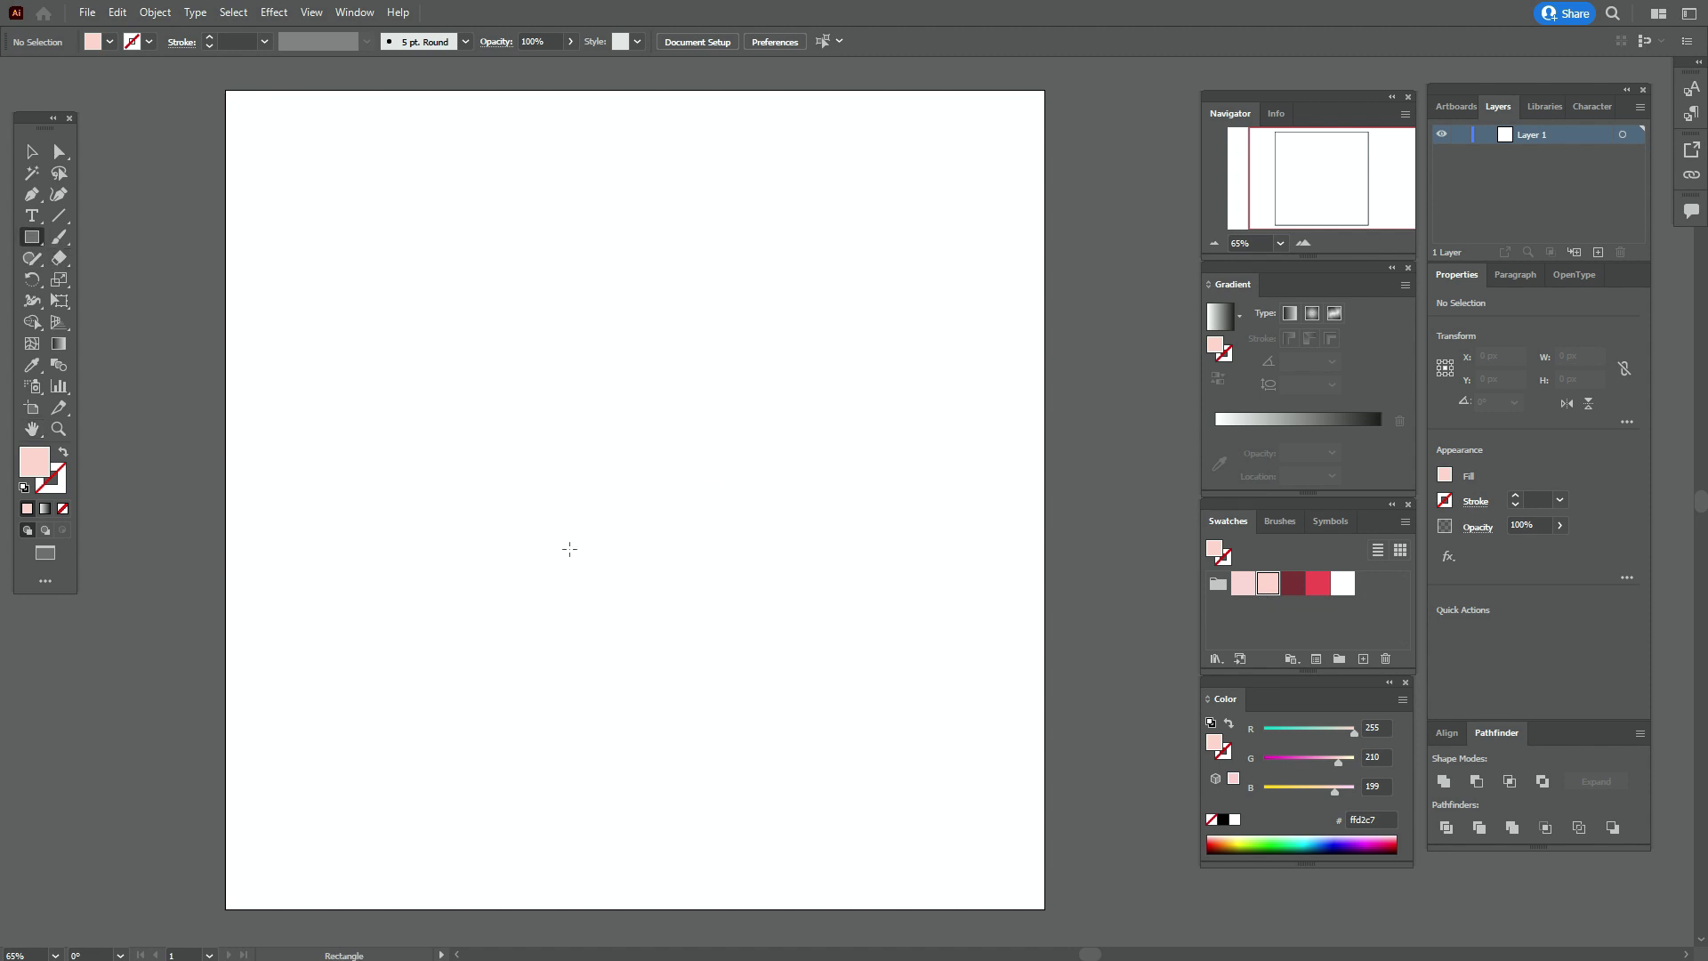
pyautogui.click(569, 549)
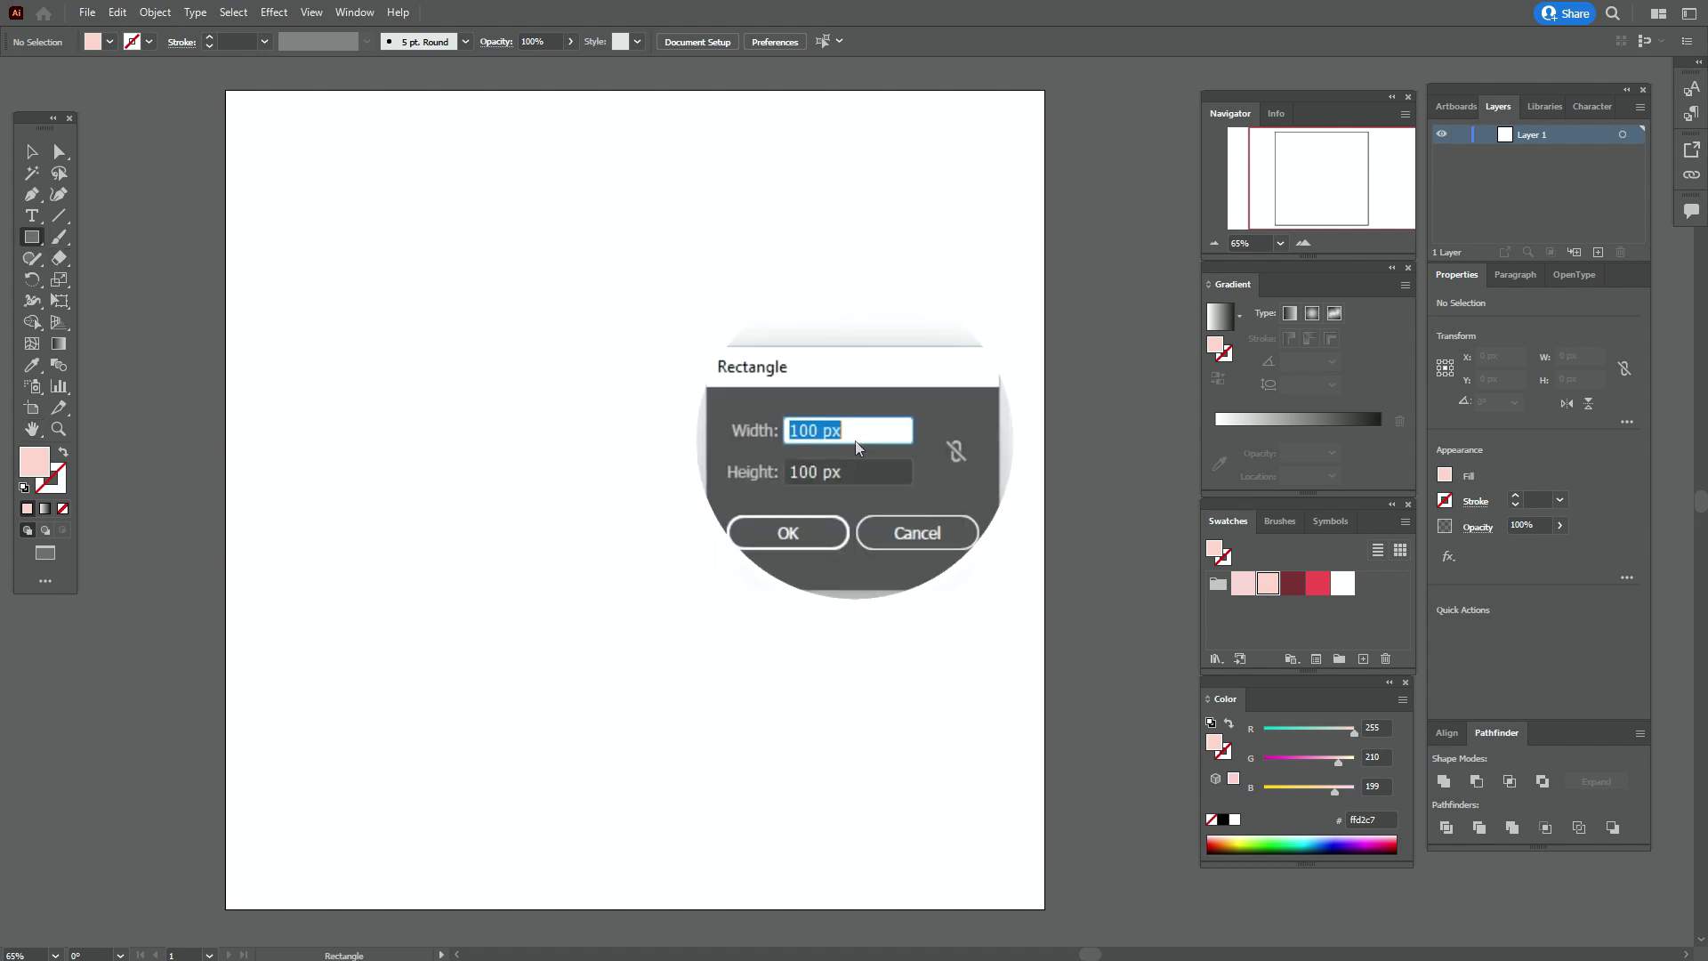
pyautogui.write('371')
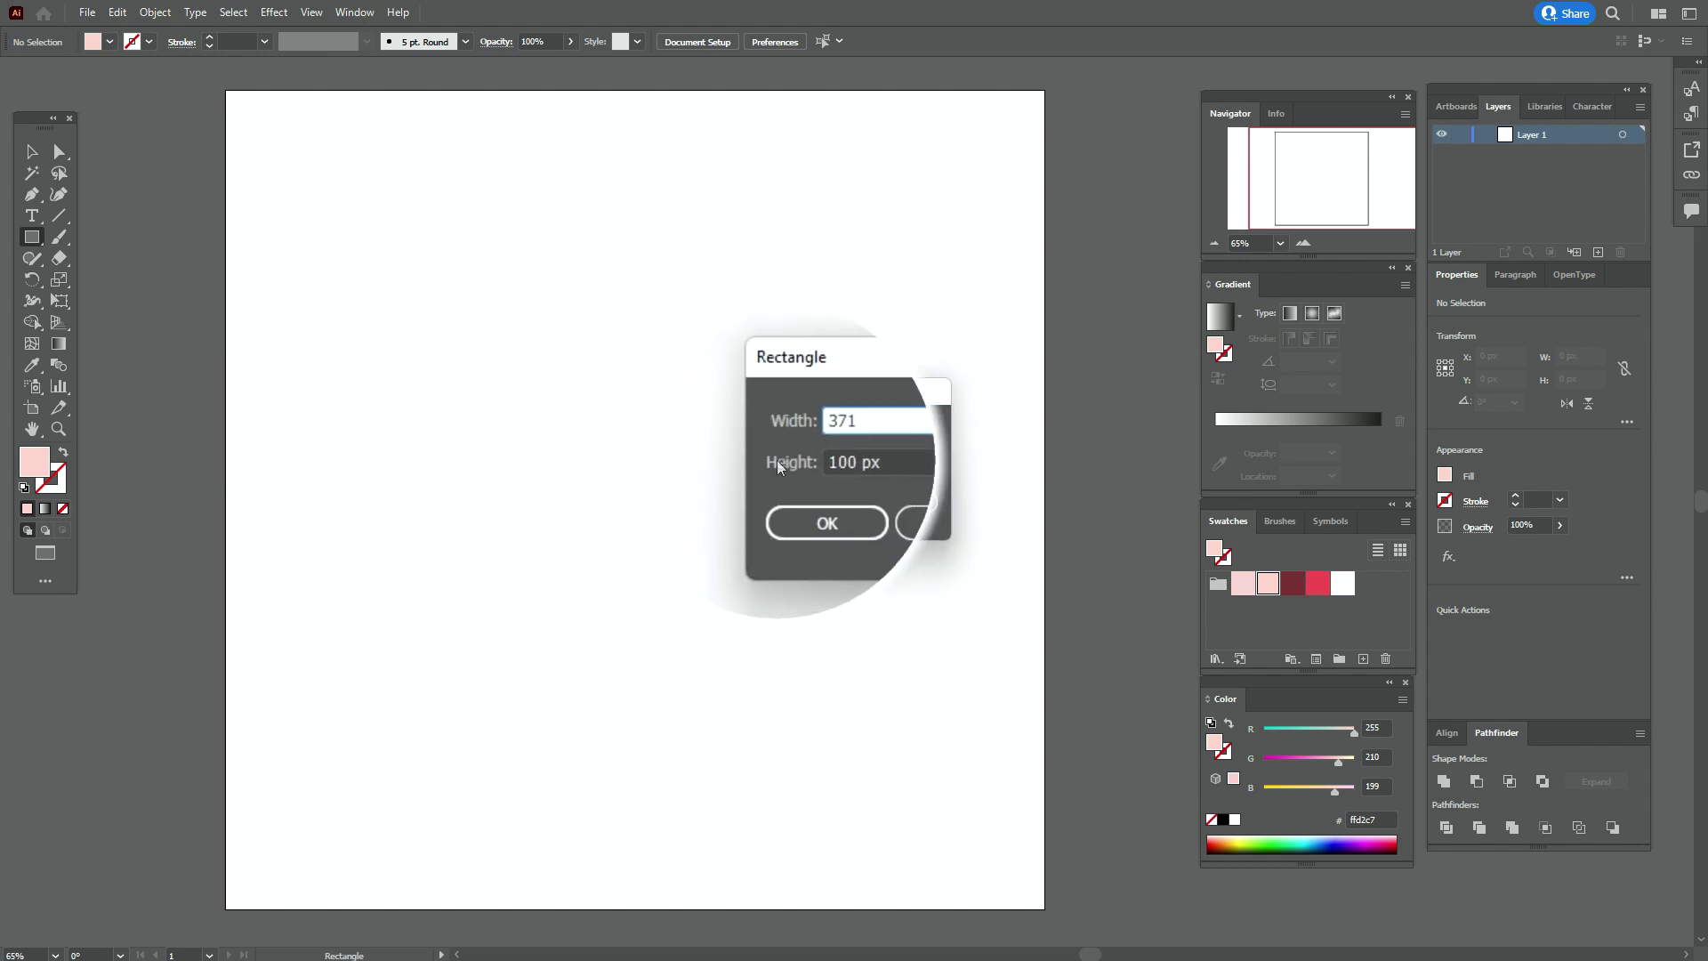
pyautogui.click(859, 459)
pyautogui.tripleClick(859, 459)
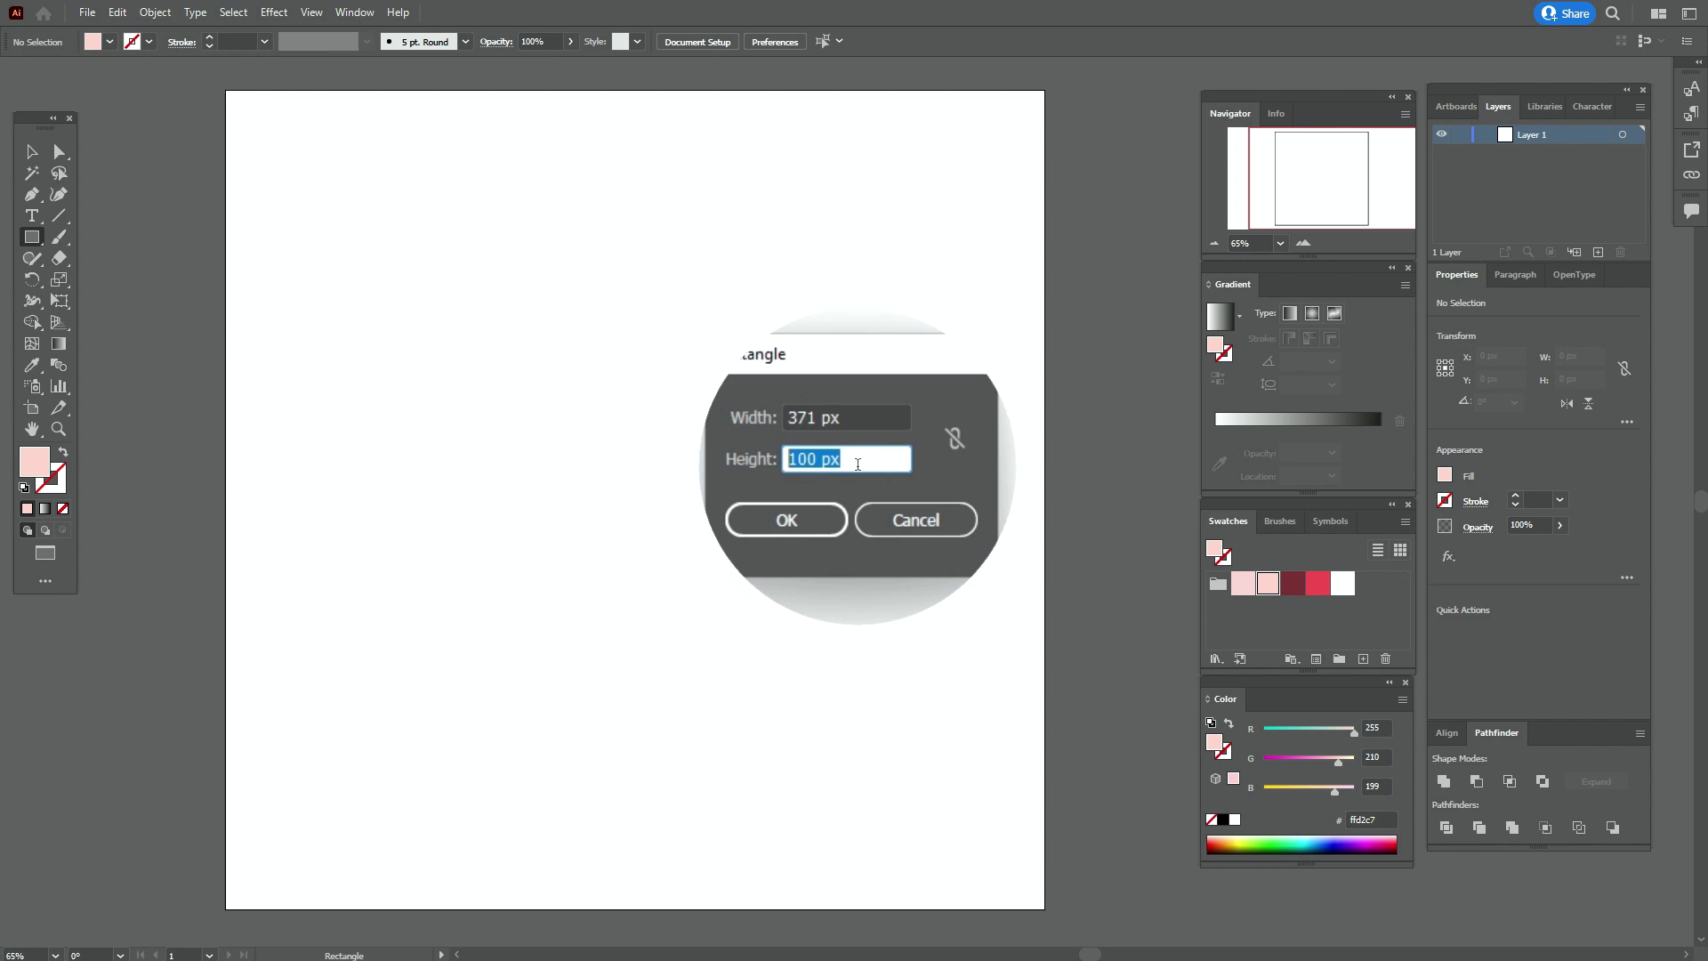
pyautogui.write('303')
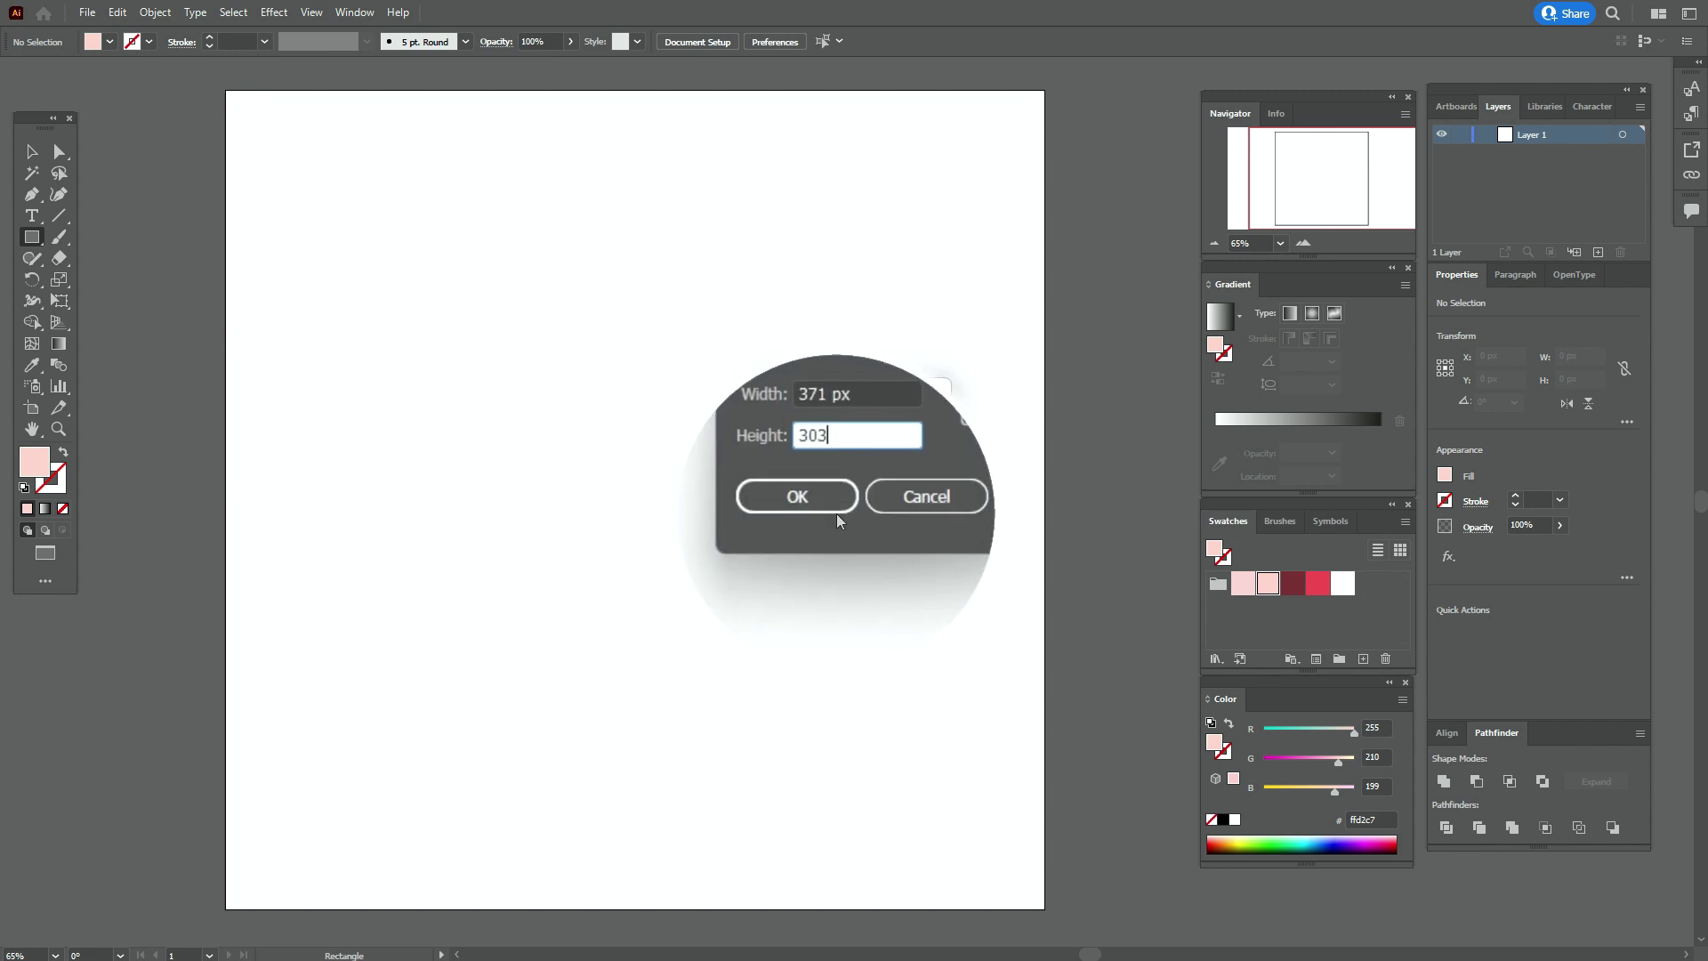
pyautogui.click(827, 501)
# Move the pink rectangle to the horizontal centre of the artboard, slightly below the middle, and deselect it
pyautogui.click(31, 151)
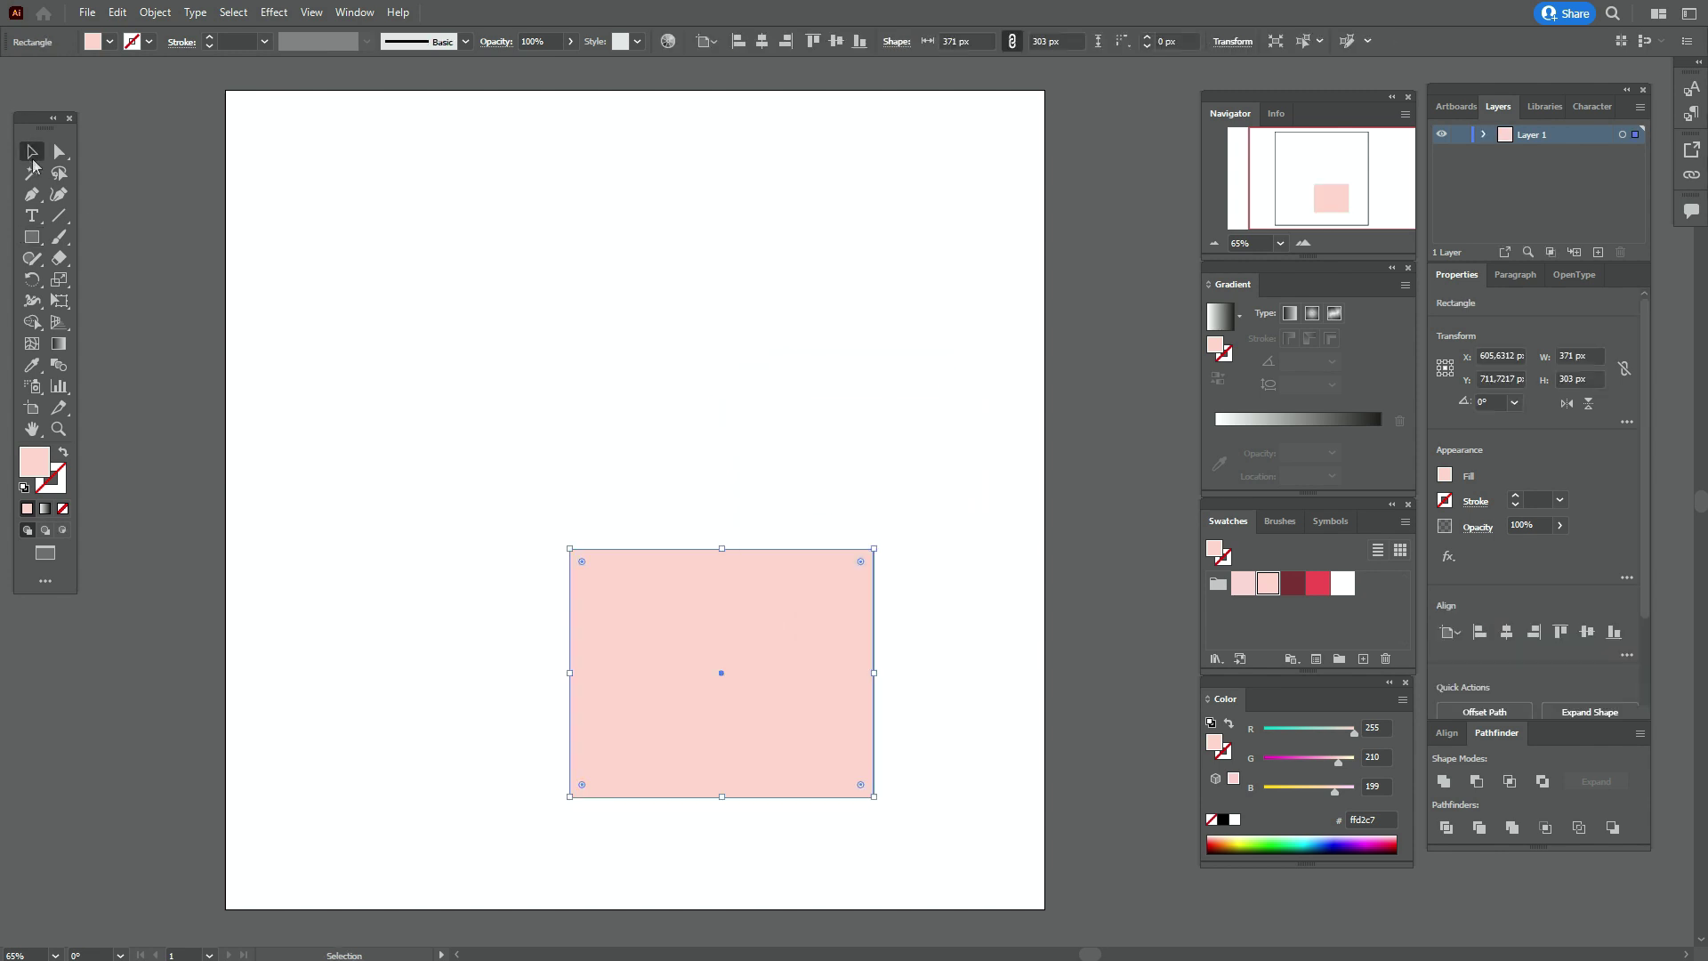
pyautogui.moveTo(765, 621); pyautogui.dragTo(680, 568)
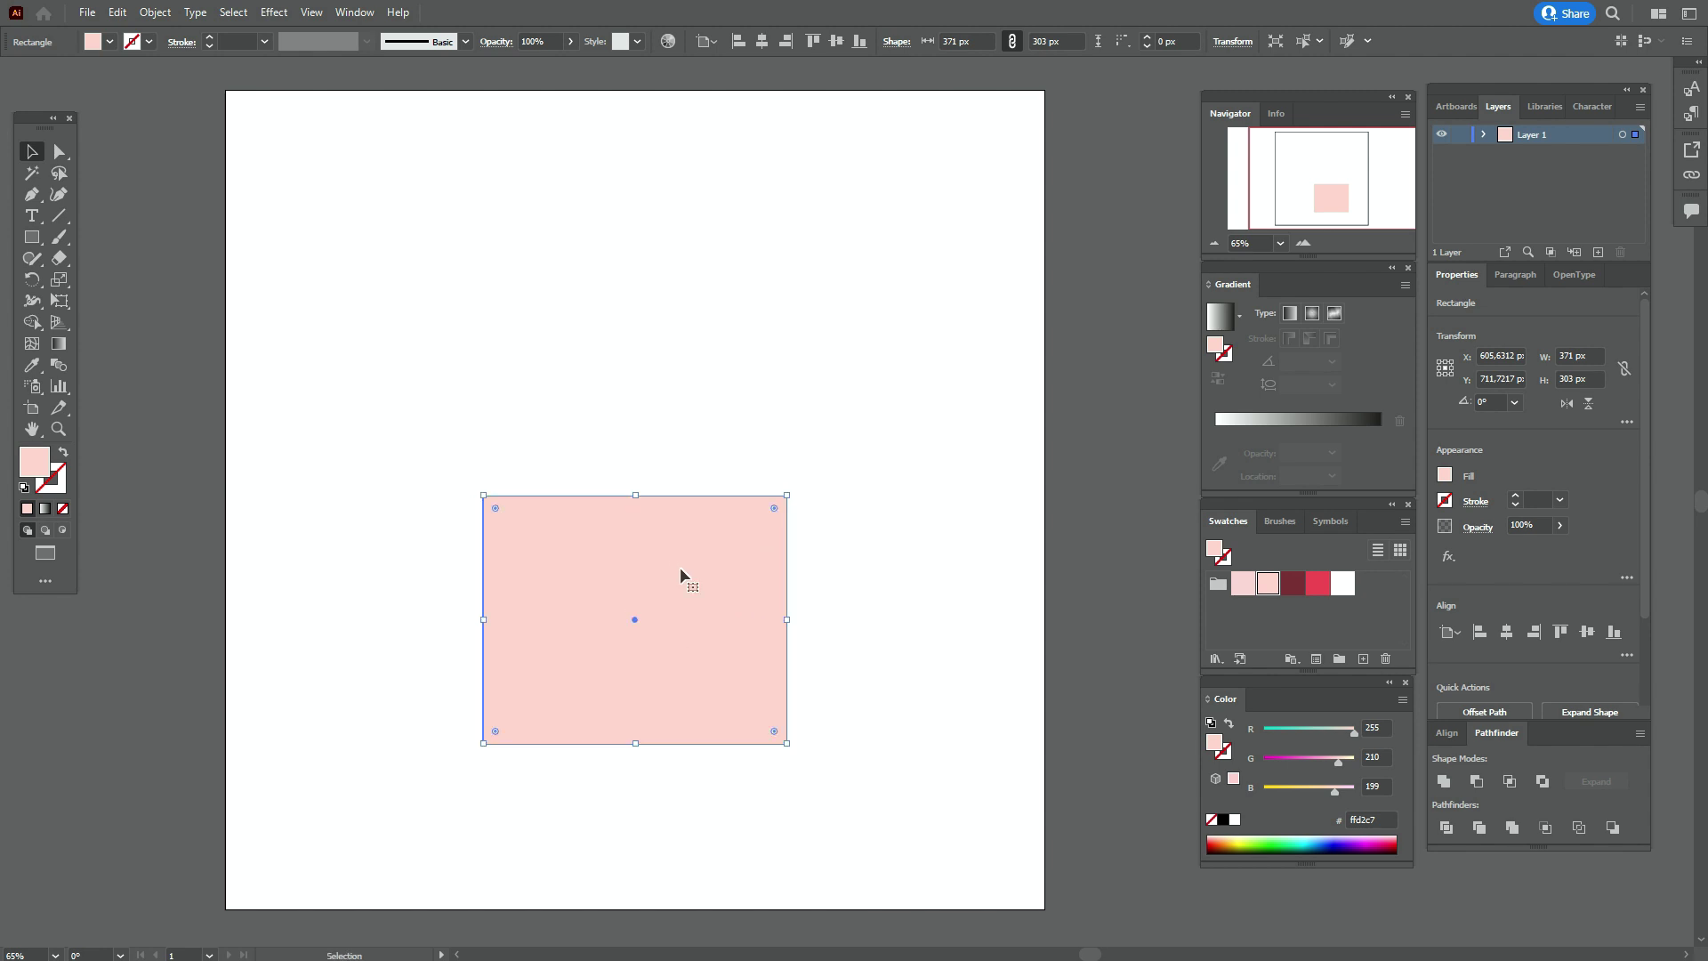
pyautogui.click(780, 442)
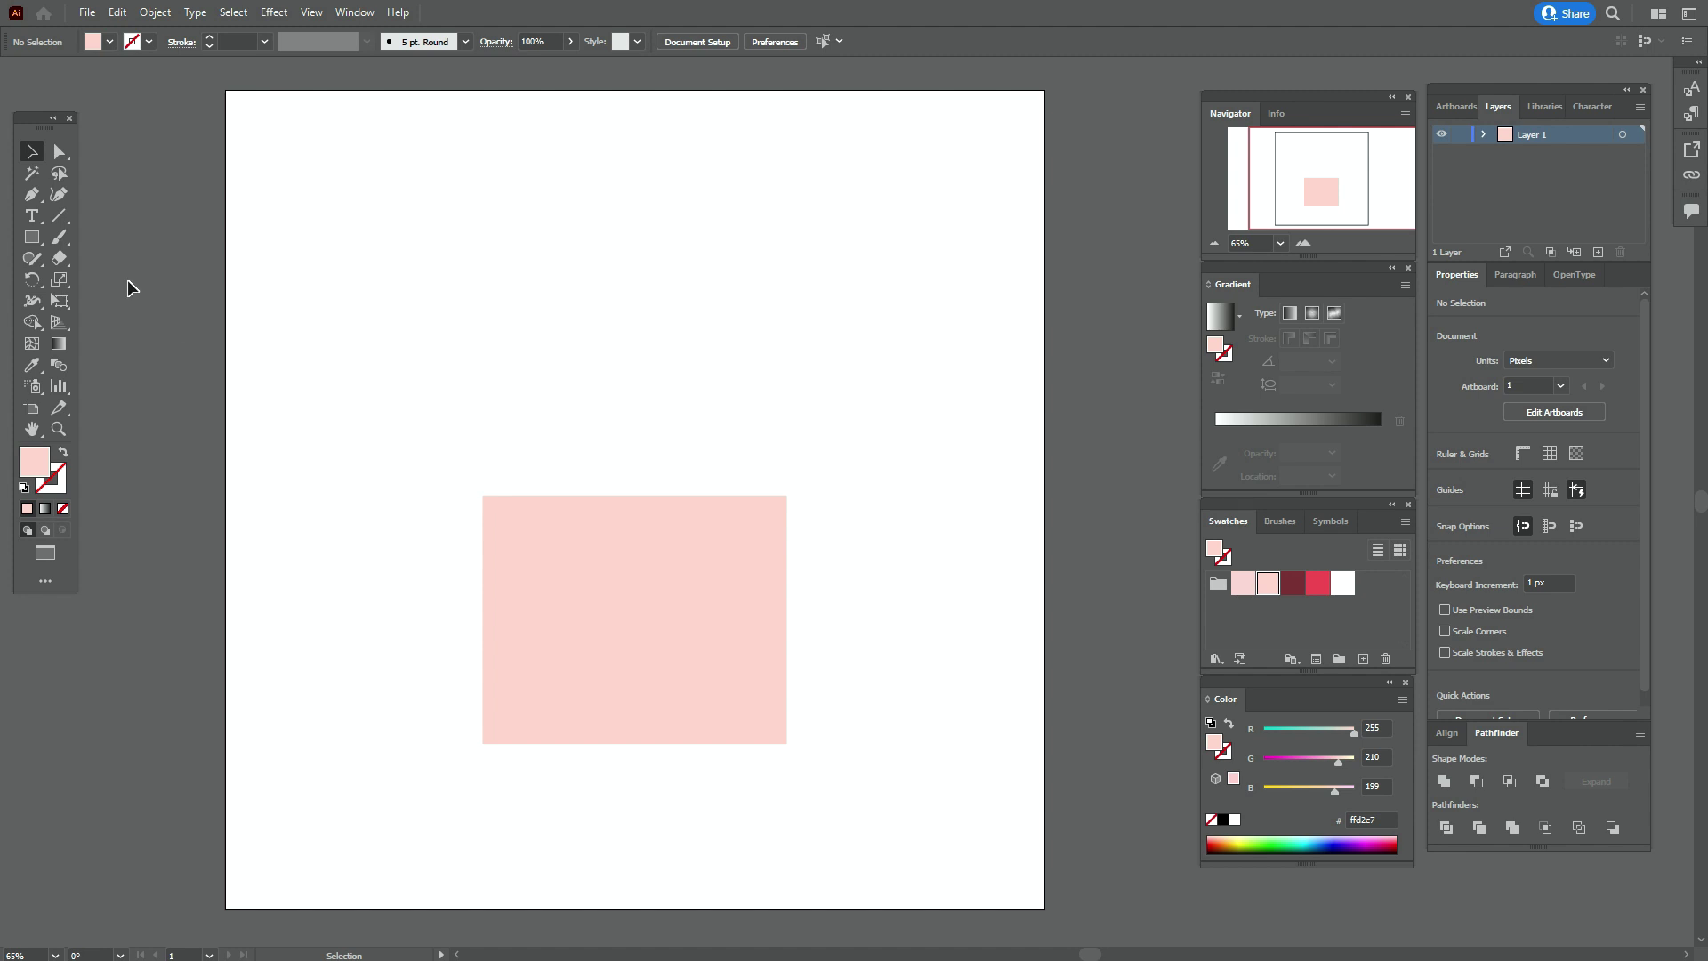
# Round only the two bottom corners of the box body to a radius of about 35 px
pyautogui.click(60, 151)
pyautogui.moveTo(449, 726); pyautogui.dragTo(836, 777)
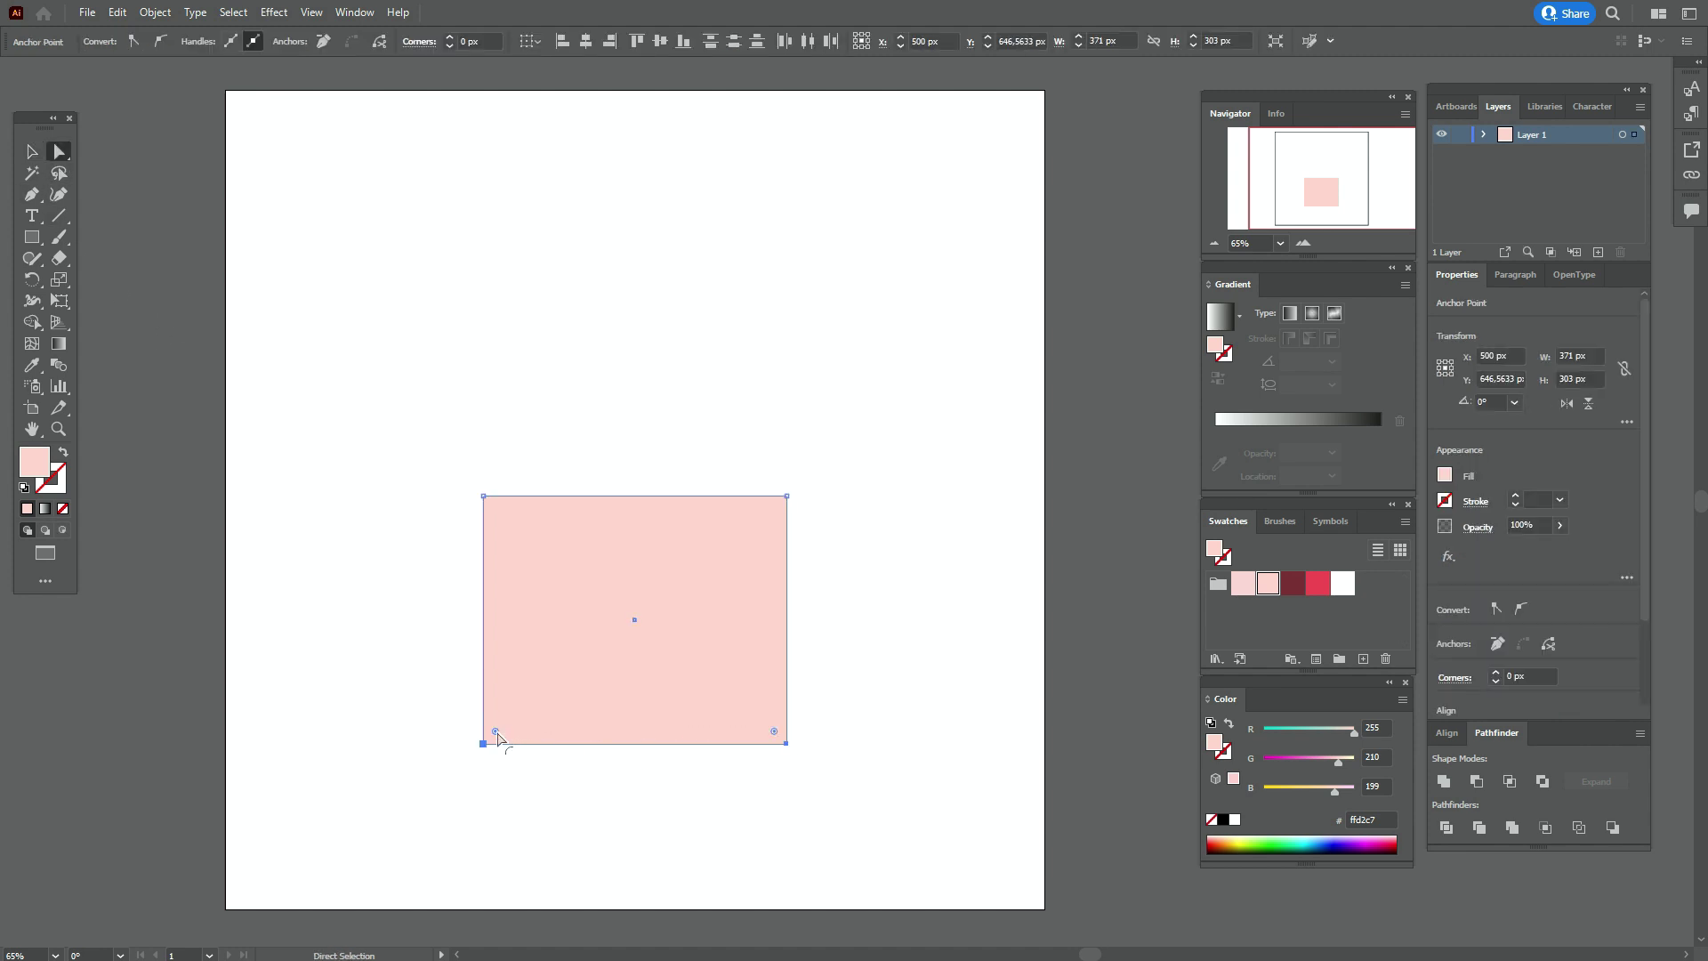
pyautogui.moveTo(497, 733); pyautogui.dragTo(520, 727)
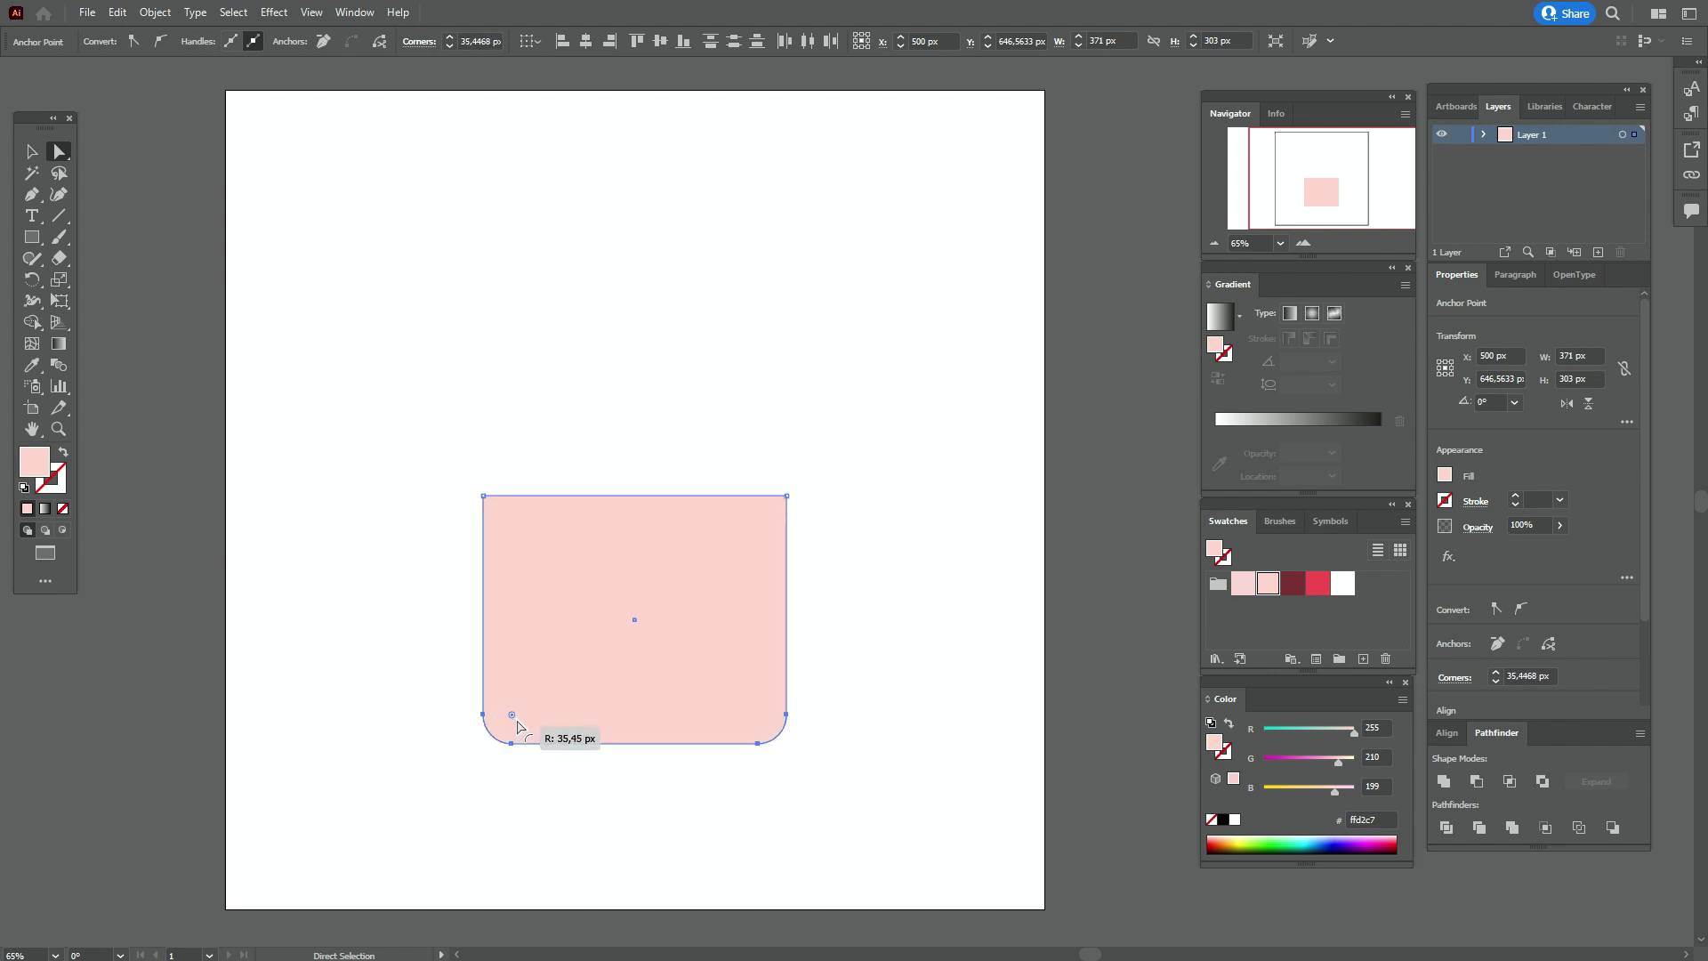
pyautogui.click(392, 707)
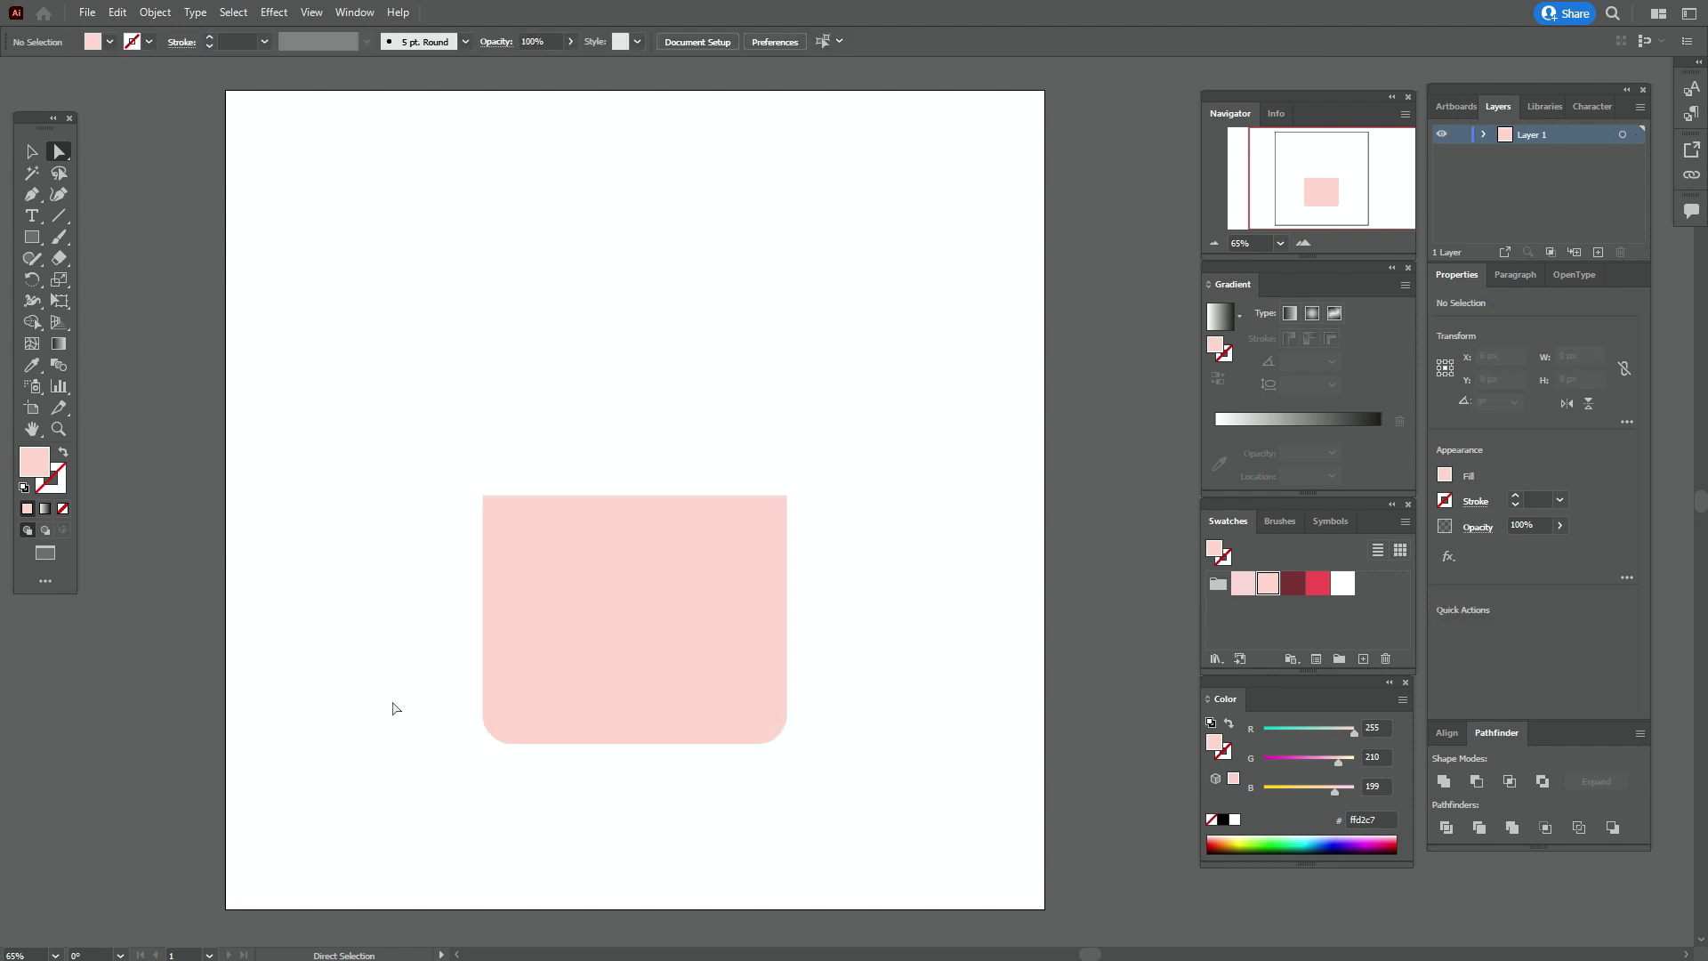
# Draw a 424 × 103 px light pink rectangle as the lid and centre it just above the box body
pyautogui.click(32, 237)
pyautogui.click(540, 396)
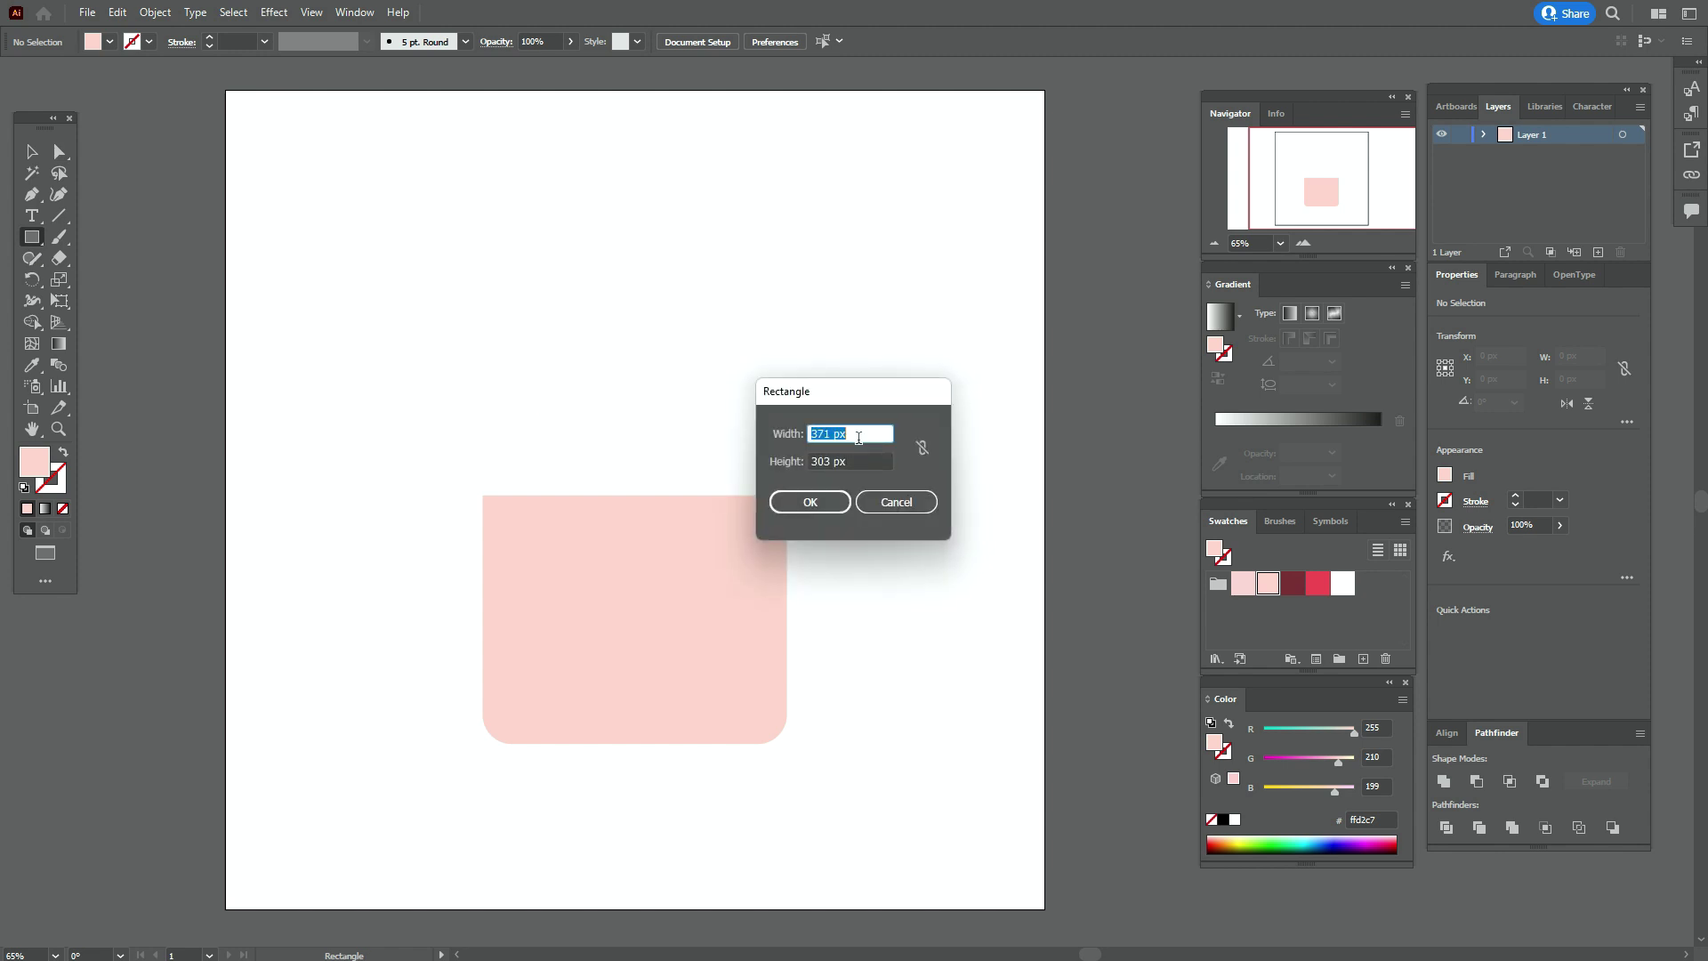
pyautogui.write('424')
pyautogui.press('Tab')
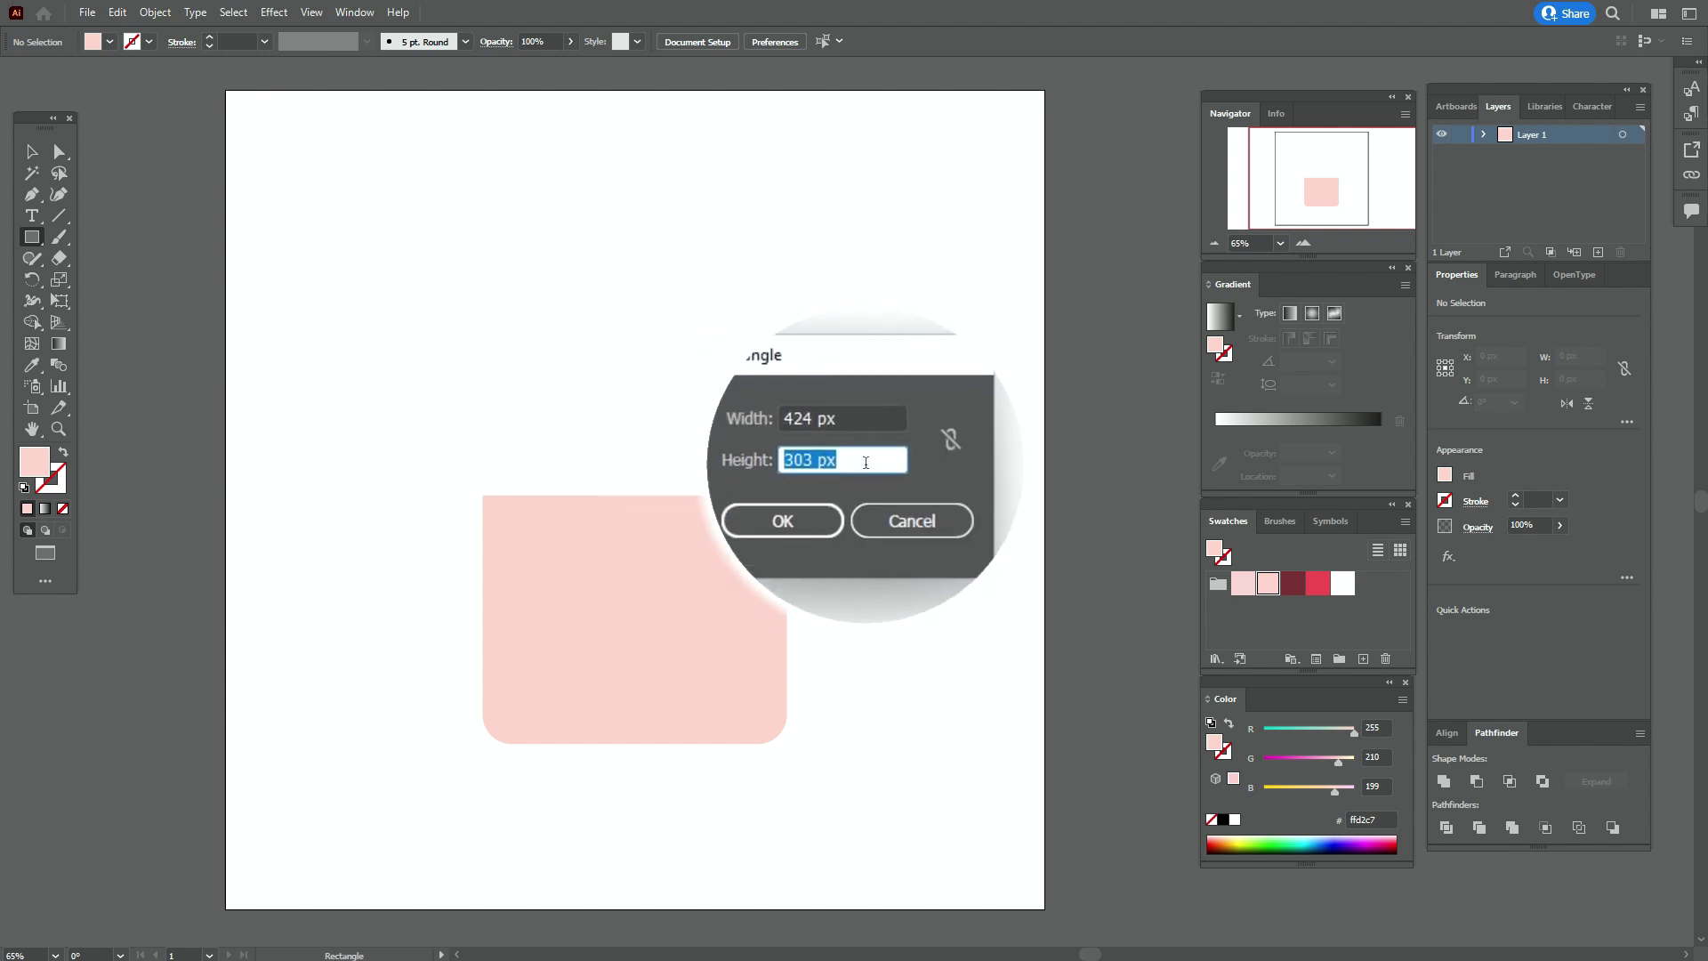
pyautogui.write('103')
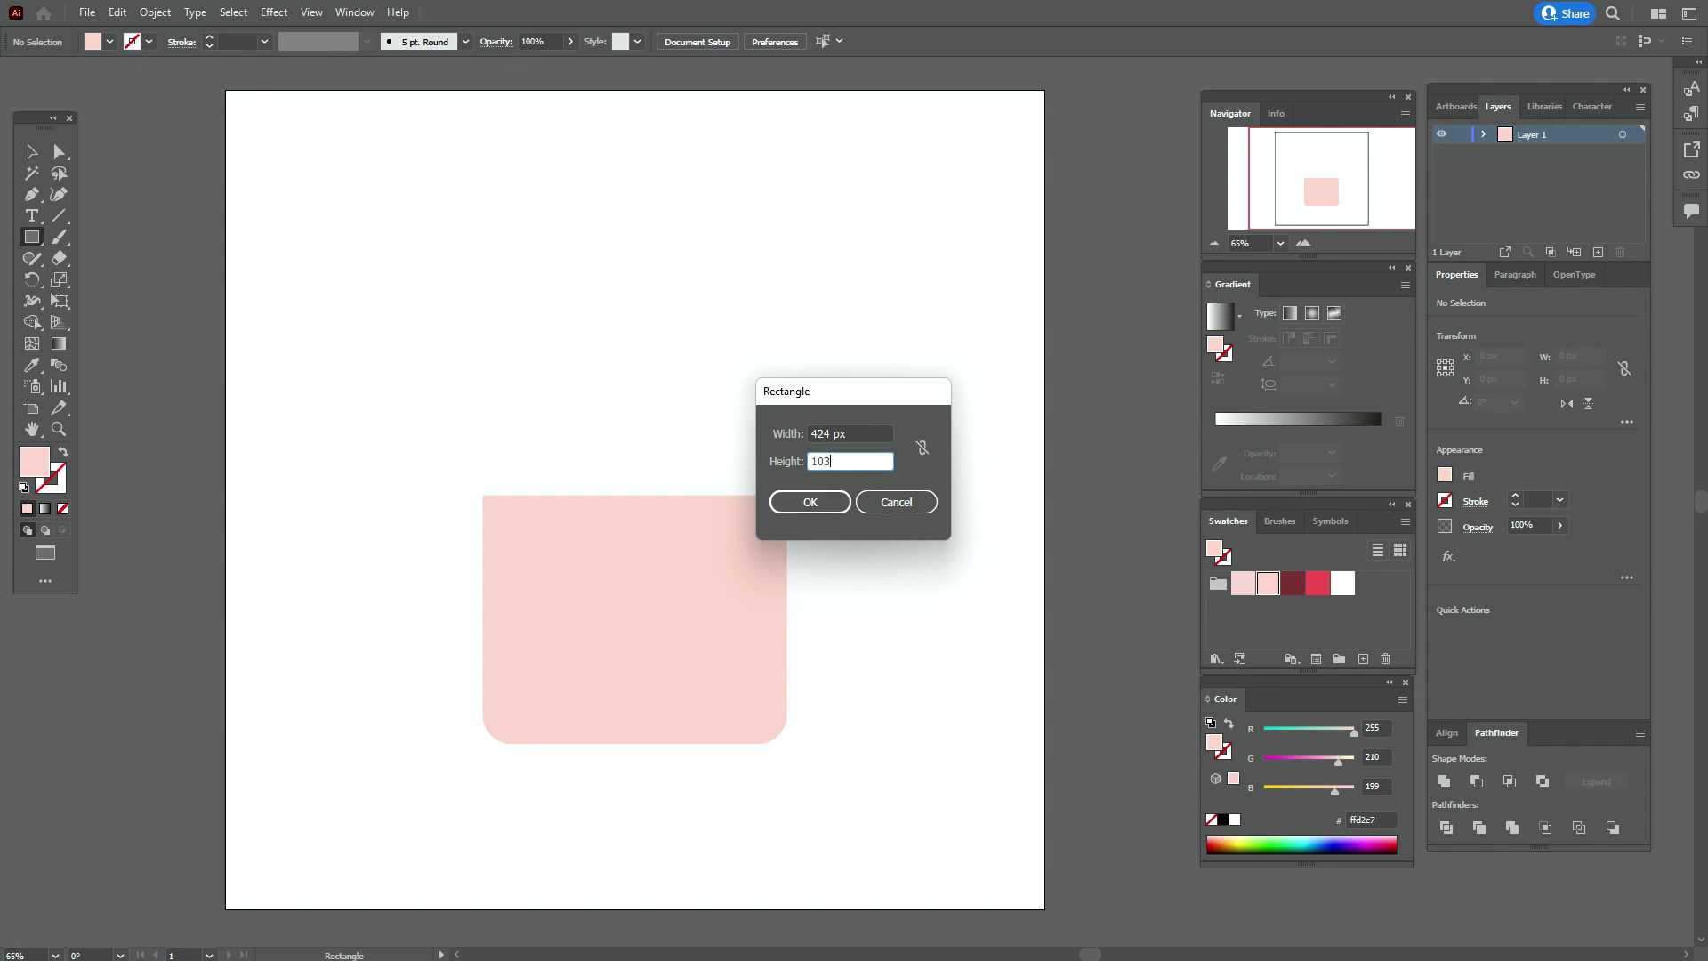
pyautogui.press('Return')
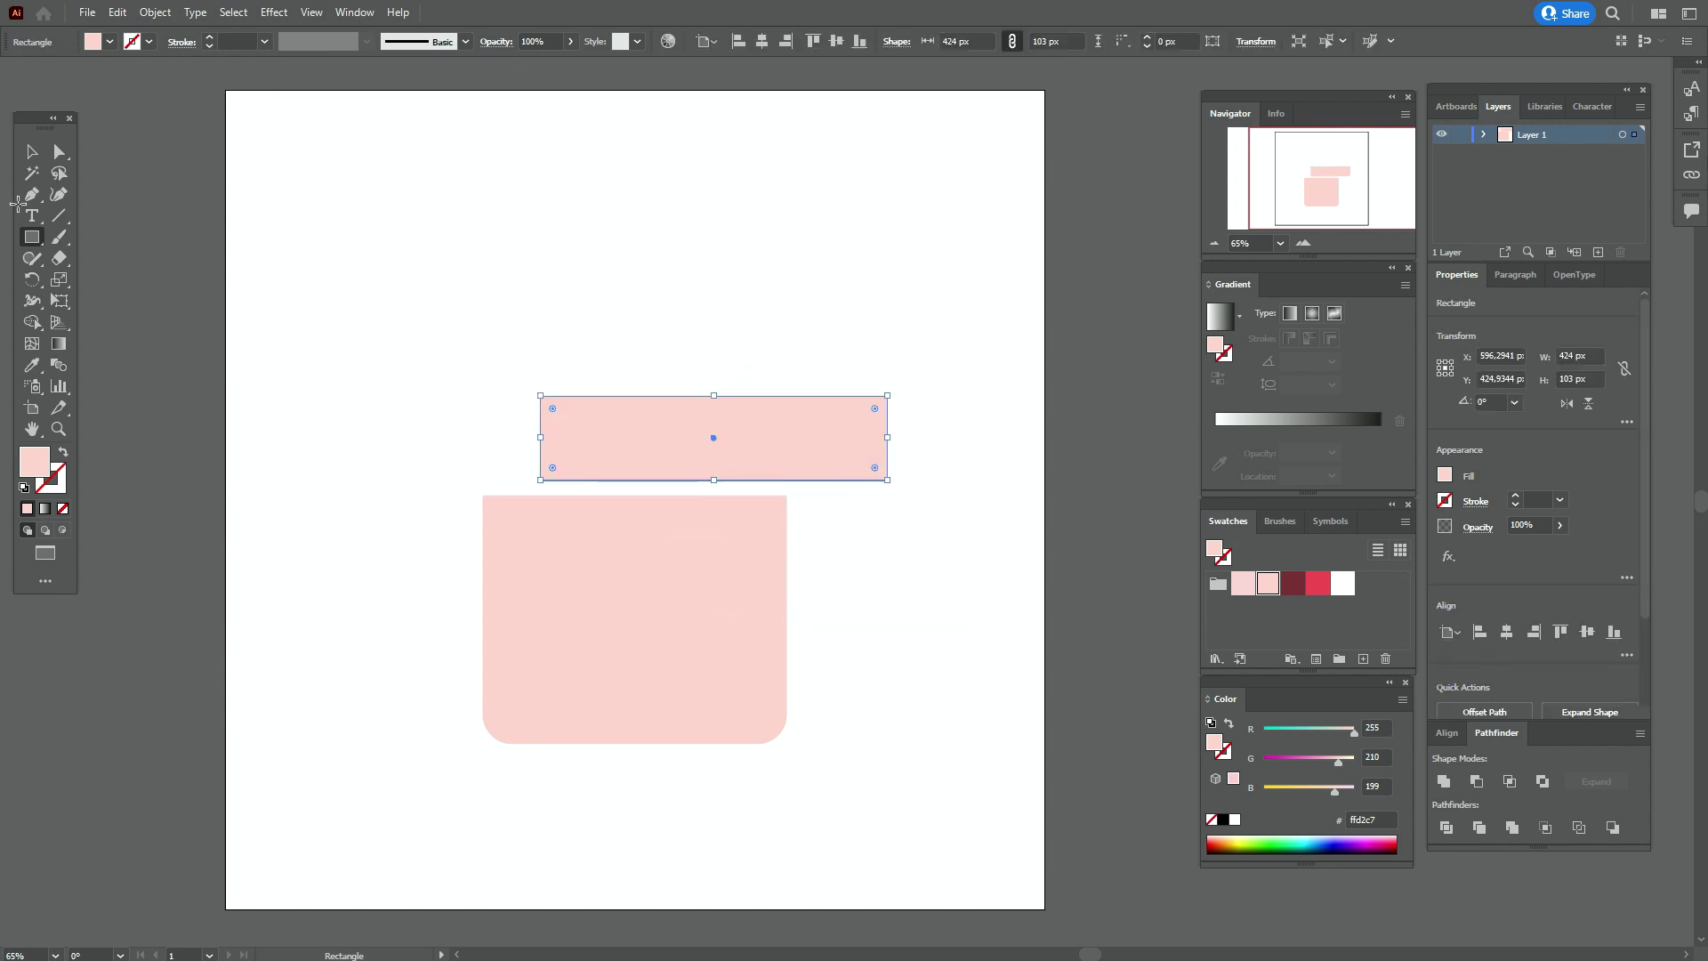
pyautogui.click(32, 153)
pyautogui.moveTo(792, 452); pyautogui.dragTo(654, 436)
# Round all four corners of the lid rectangle to a radius of about 24 px
pyautogui.click(59, 153)
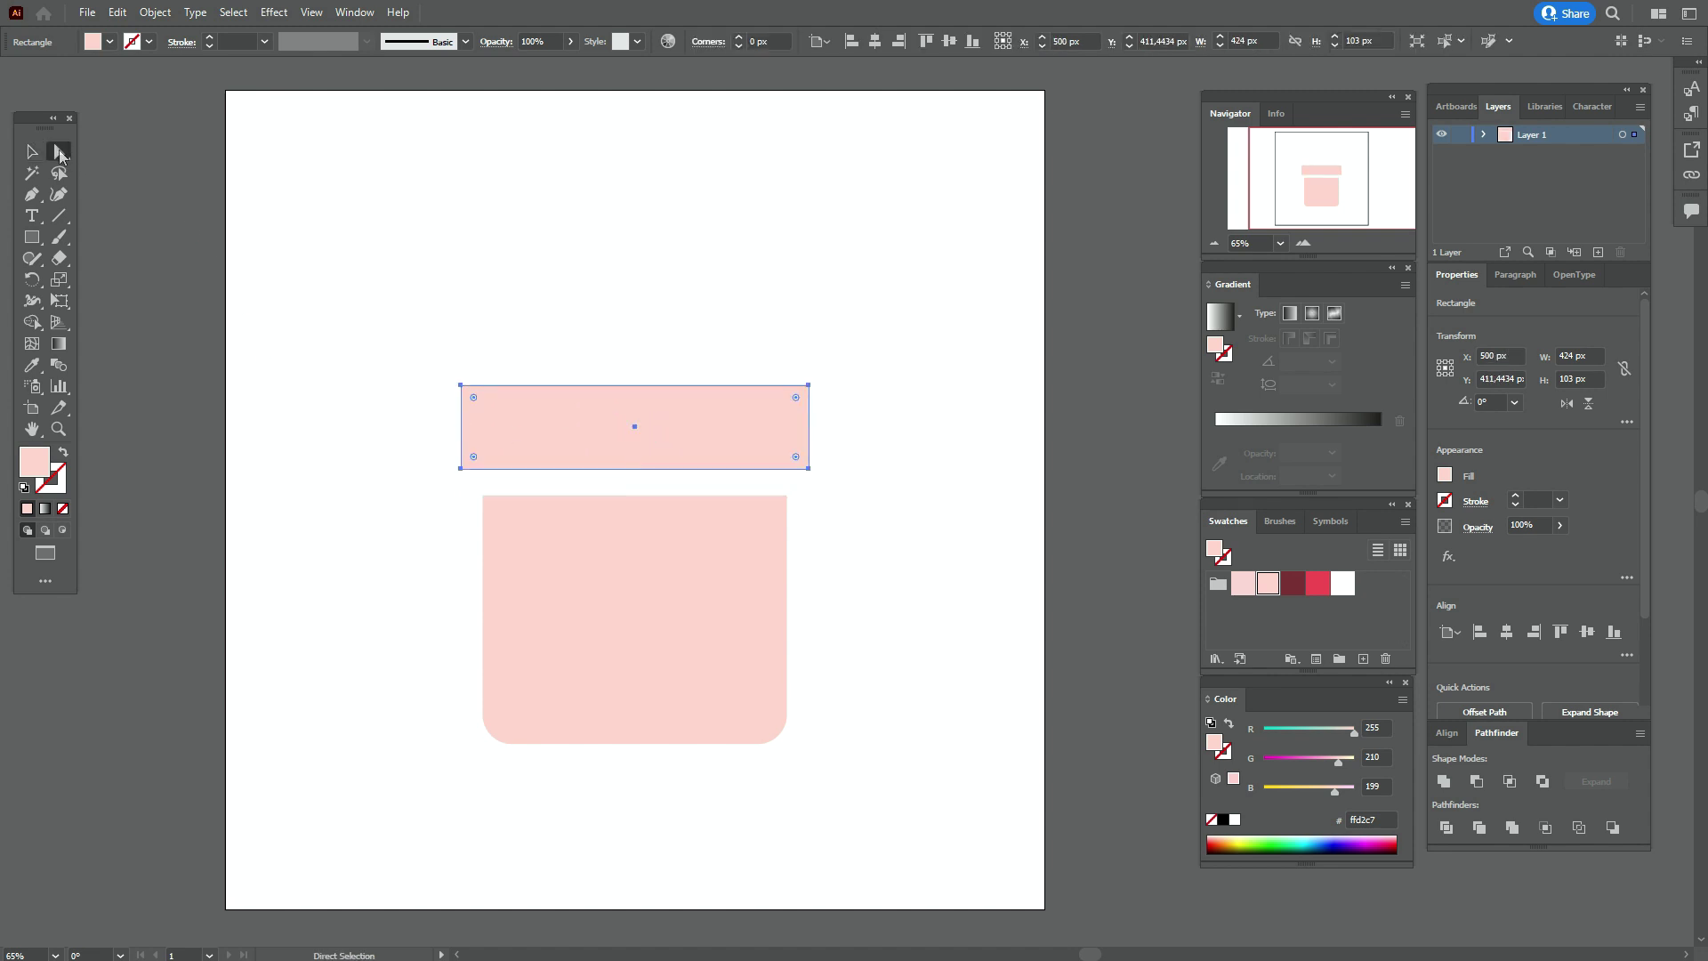
pyautogui.moveTo(474, 402); pyautogui.dragTo(475, 415)
pyautogui.press('v')
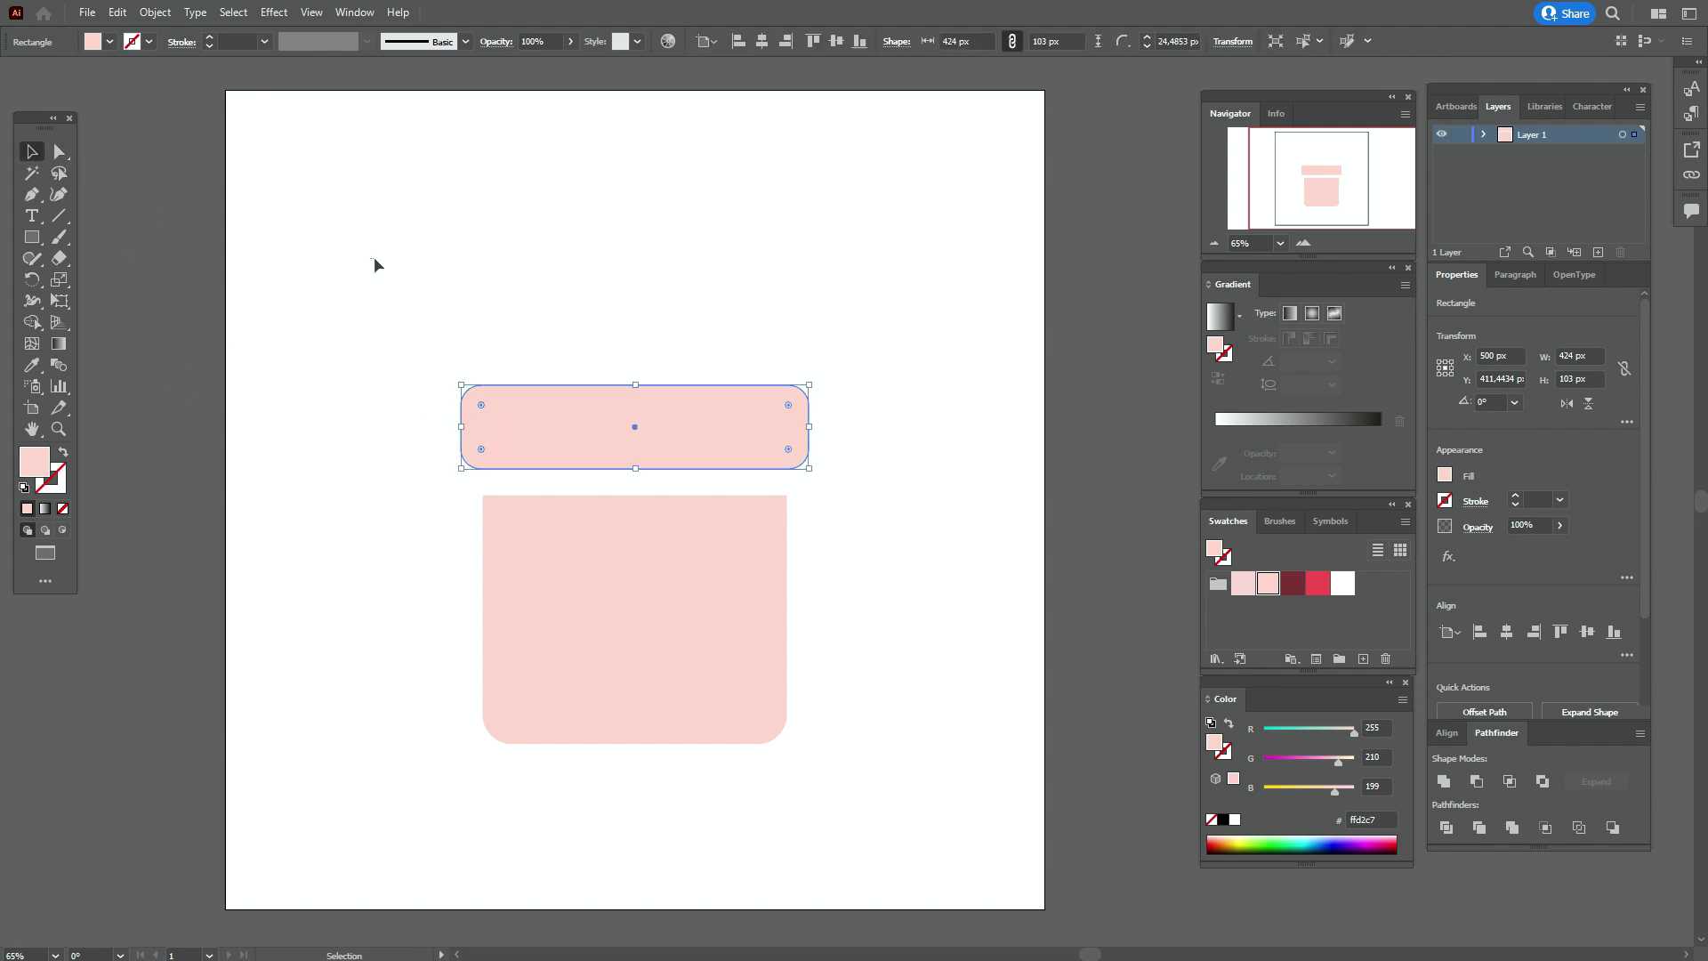
# Move the lid and the box body to the artboard's upper-left area, with the body centred just below the lid
pyautogui.moveTo(781, 431); pyautogui.dragTo(609, 218)
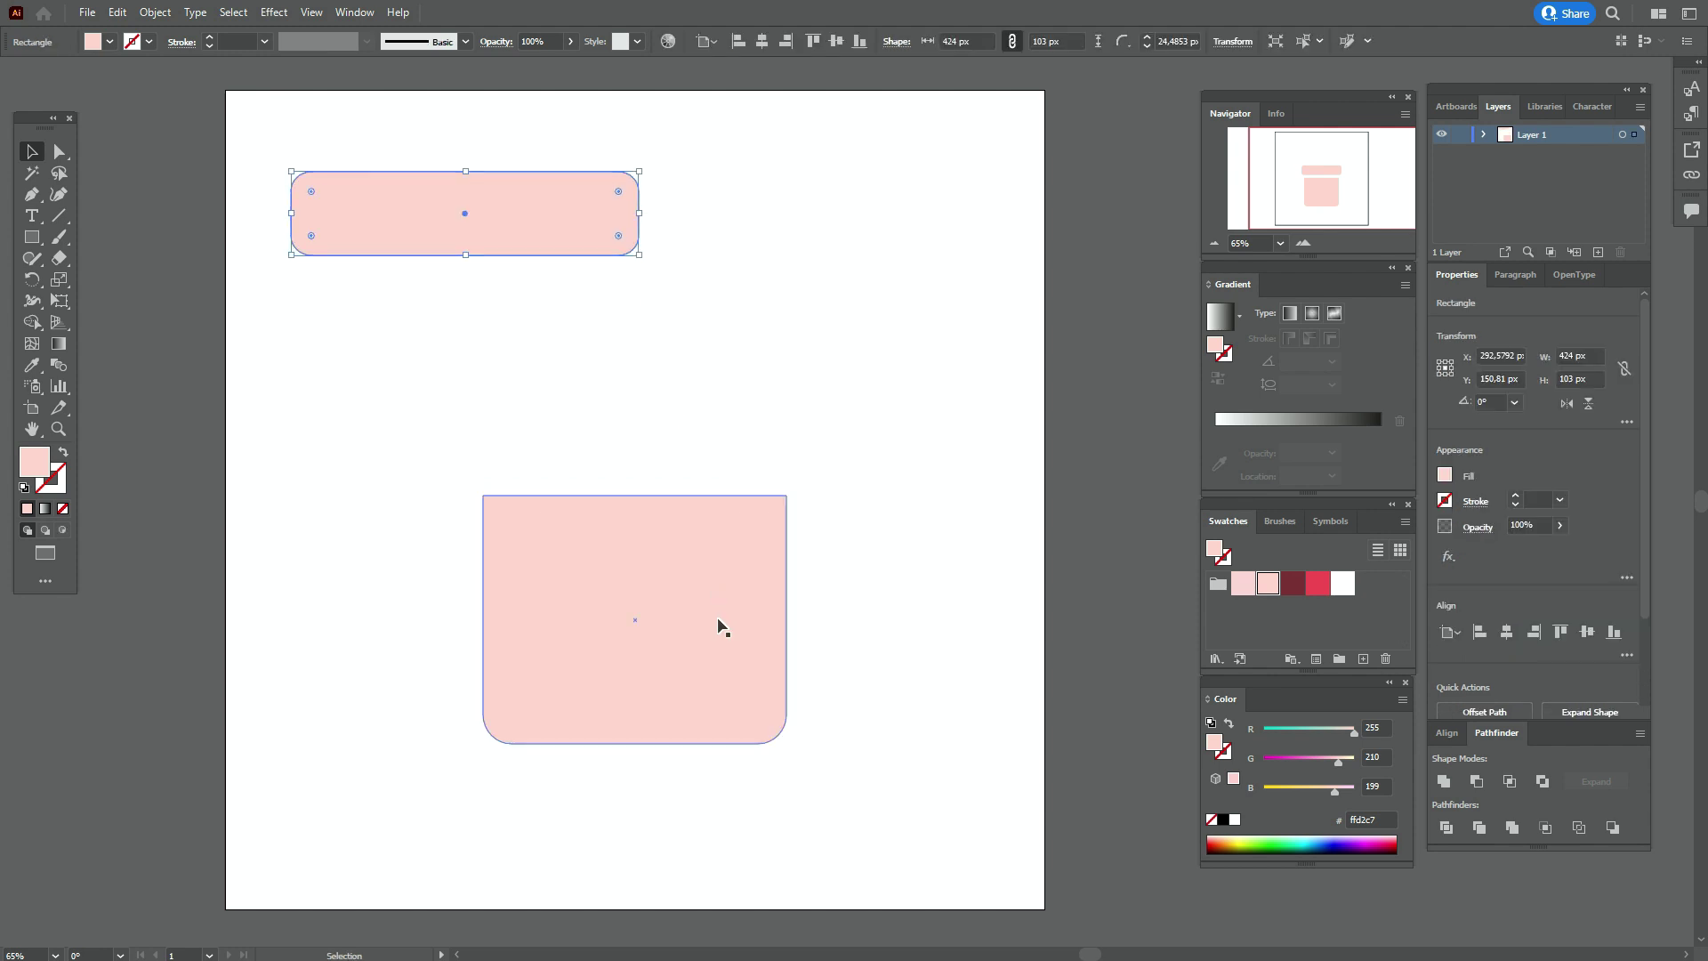
pyautogui.moveTo(720, 627); pyautogui.dragTo(553, 429)
pyautogui.click(717, 425)
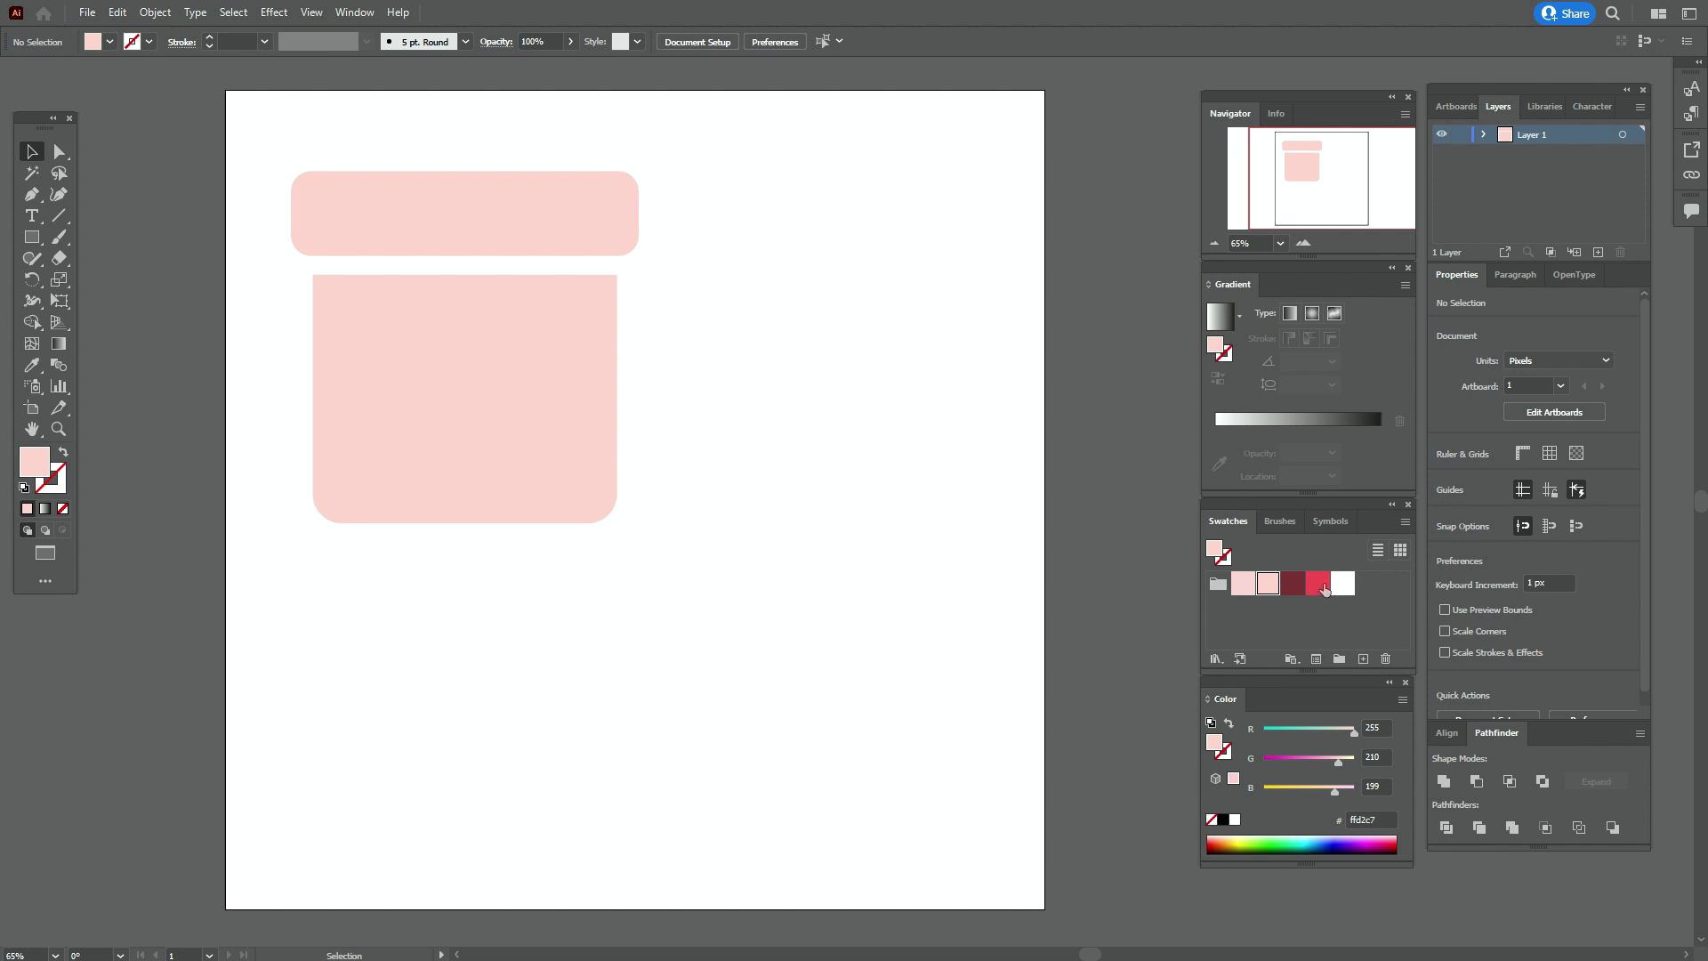
# Draw a closed red (#f4454e) teardrop bow loop, about 178 × 196 px, rising up and left from the lid's centre with the Pen tool
pyautogui.click(1321, 585)
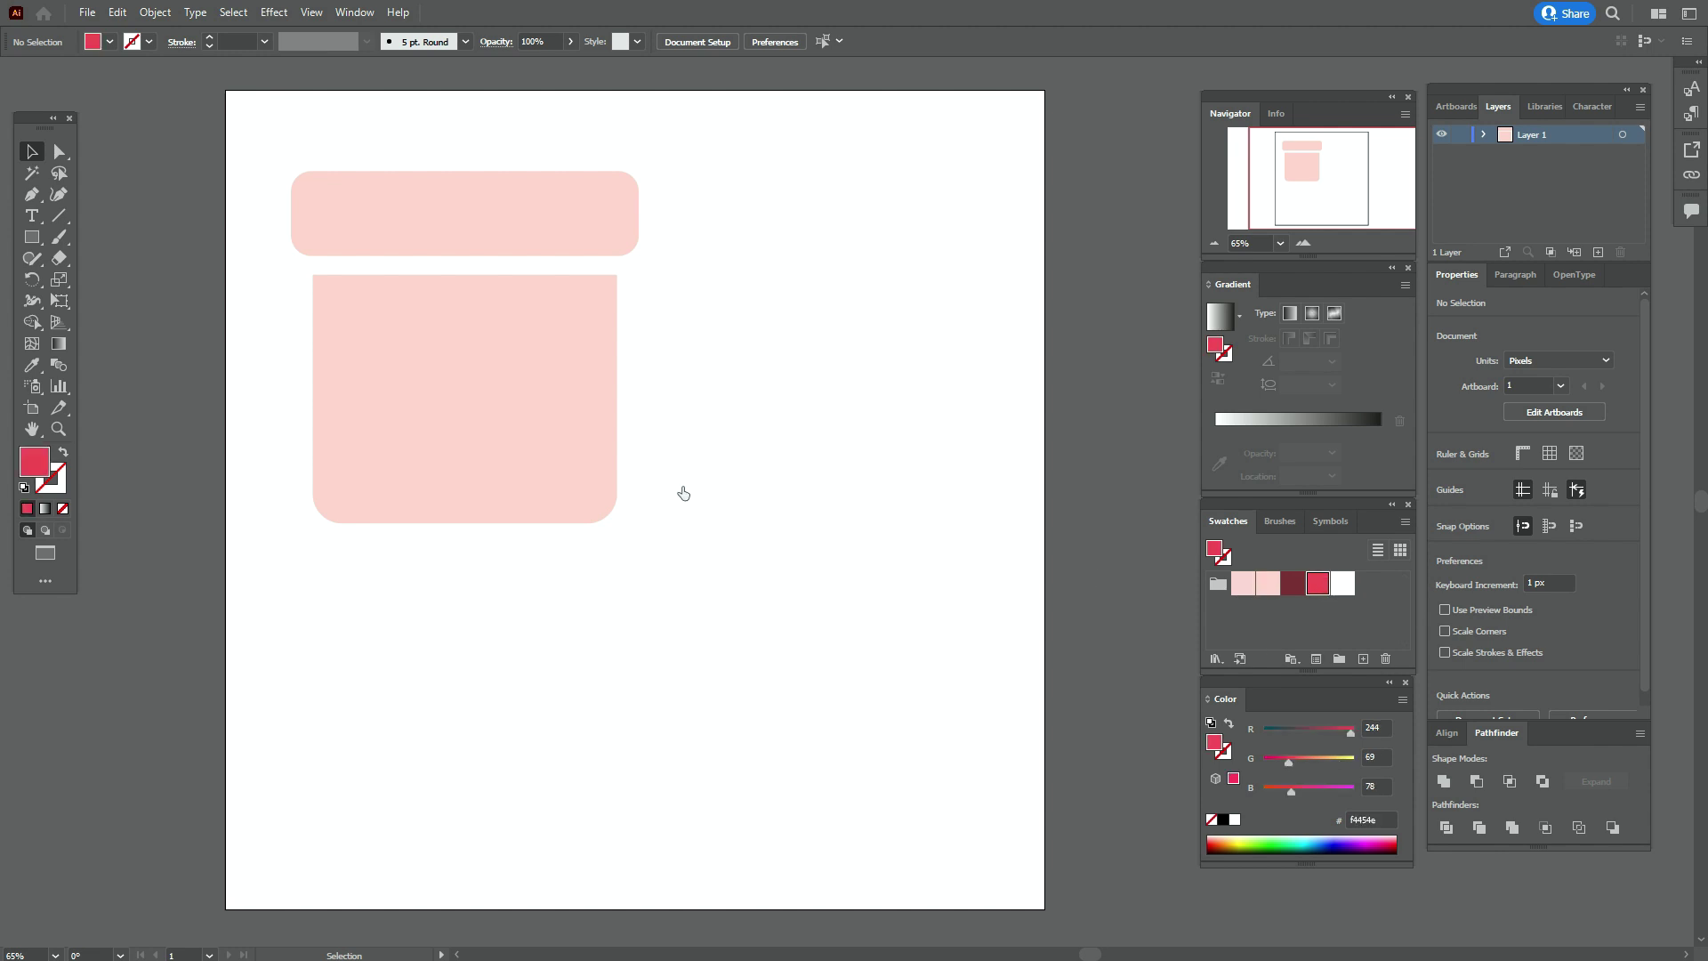
pyautogui.click(36, 201)
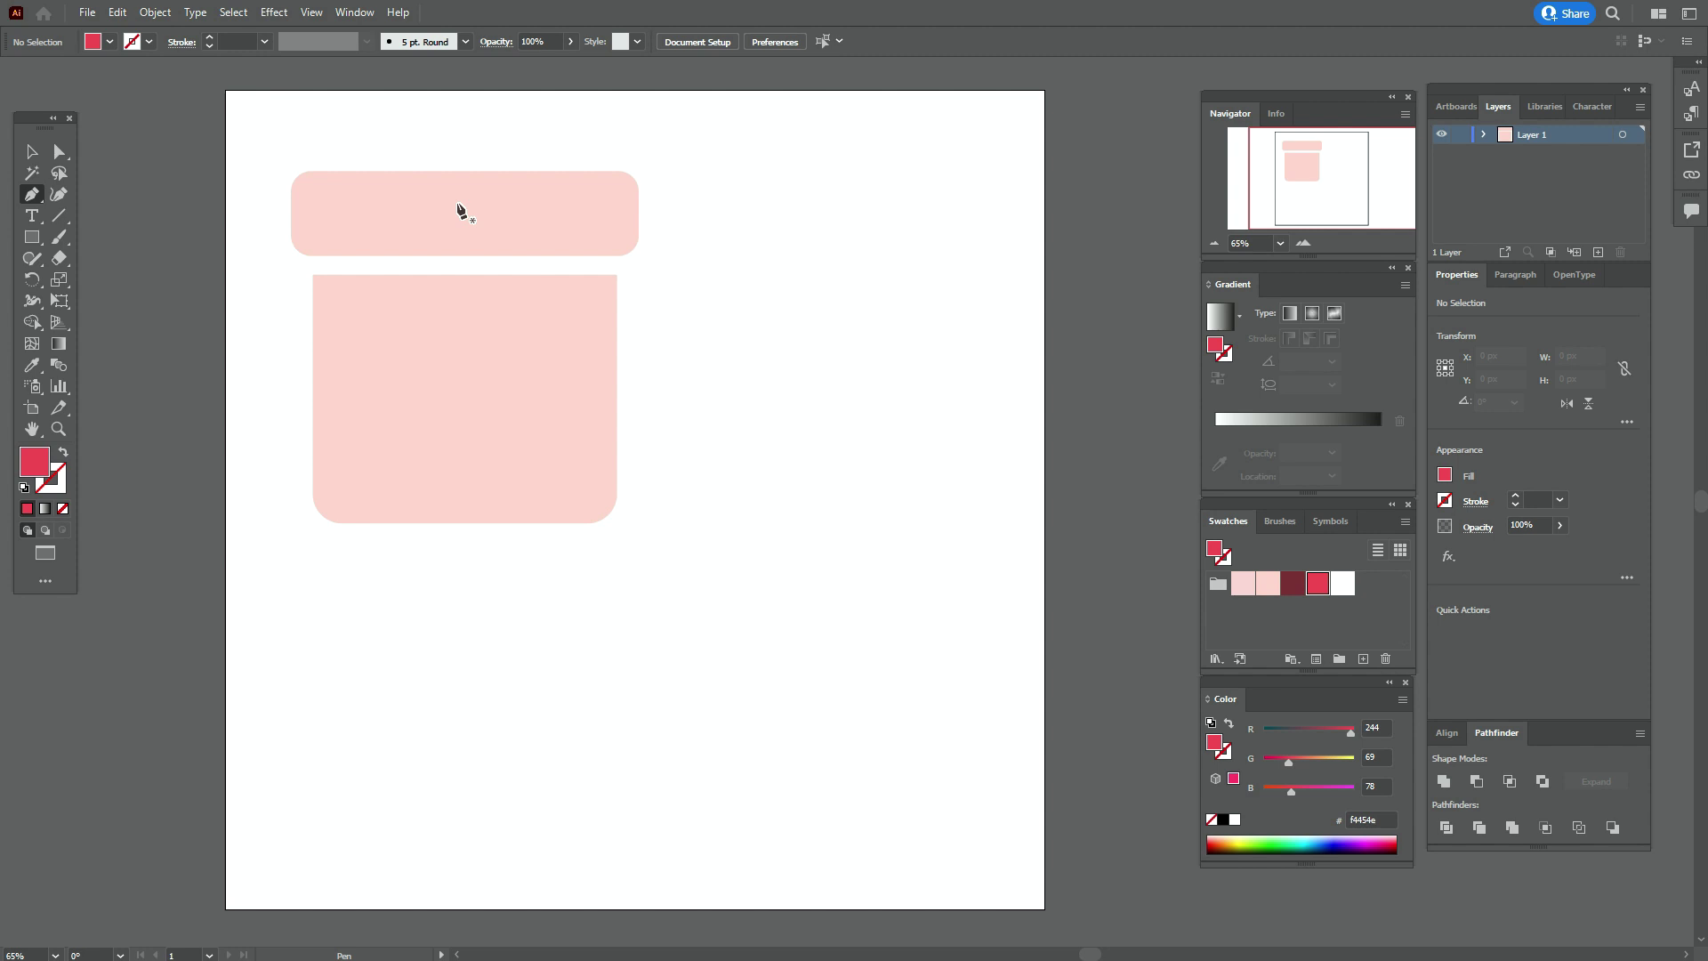
pyautogui.click(457, 203)
pyautogui.moveTo(321, 78); pyautogui.dragTo(377, 113)
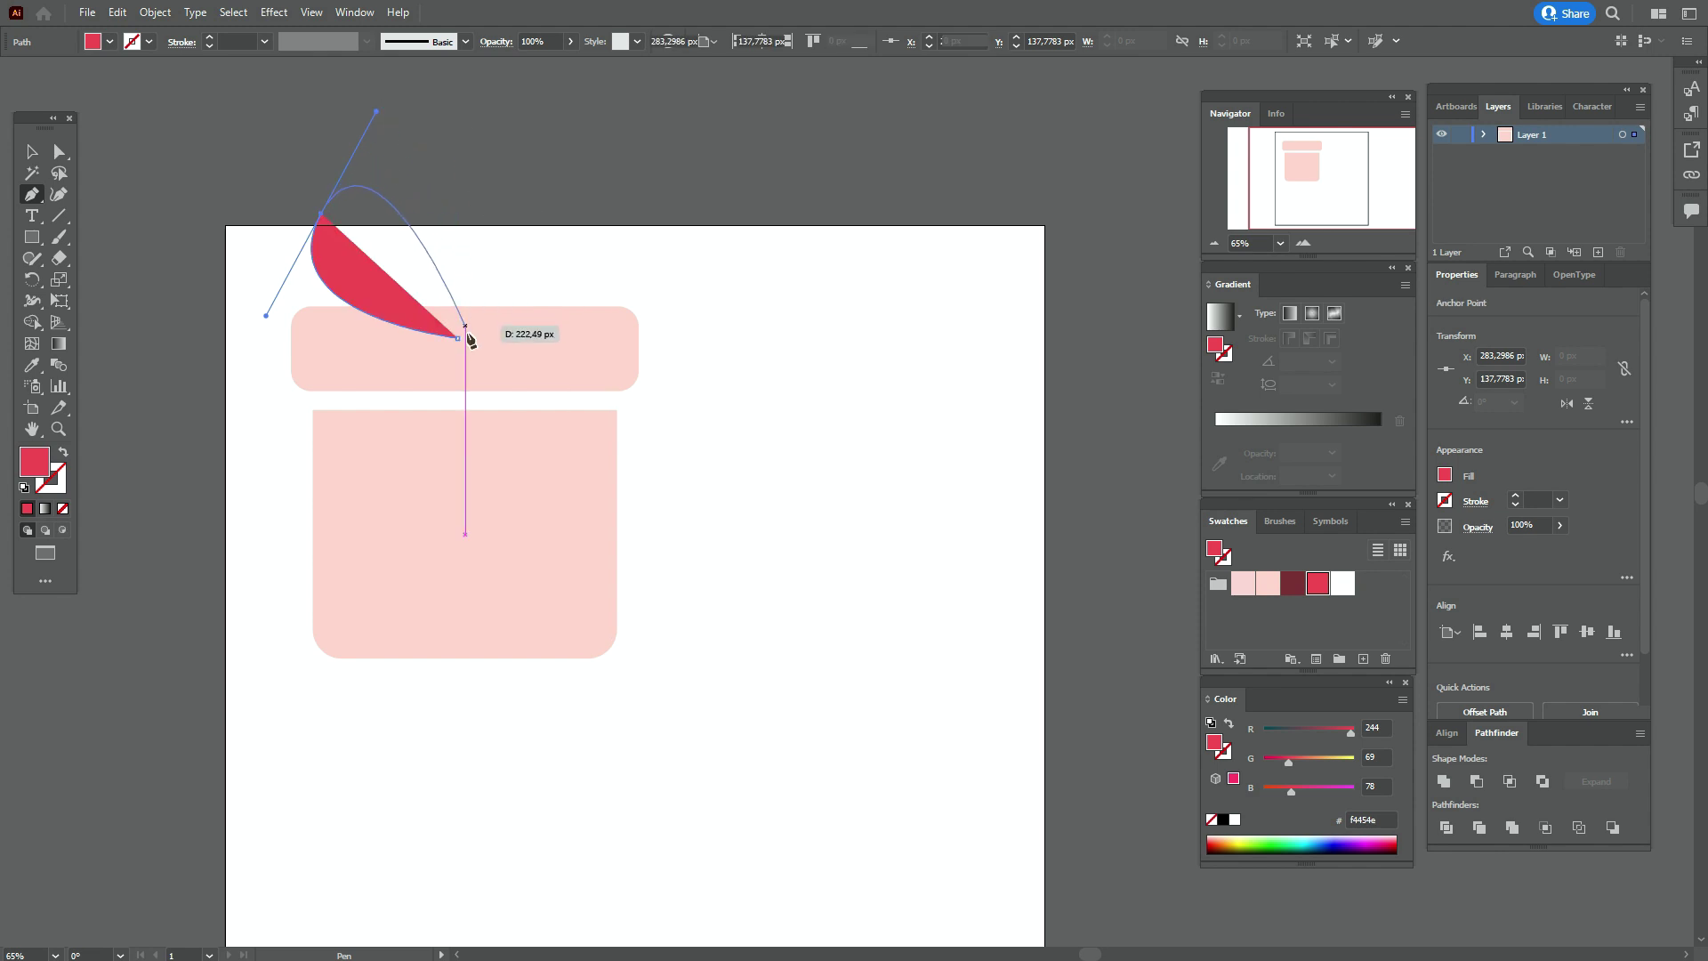
pyautogui.click(460, 339)
pyautogui.moveTo(464, 347); pyautogui.dragTo(461, 431)
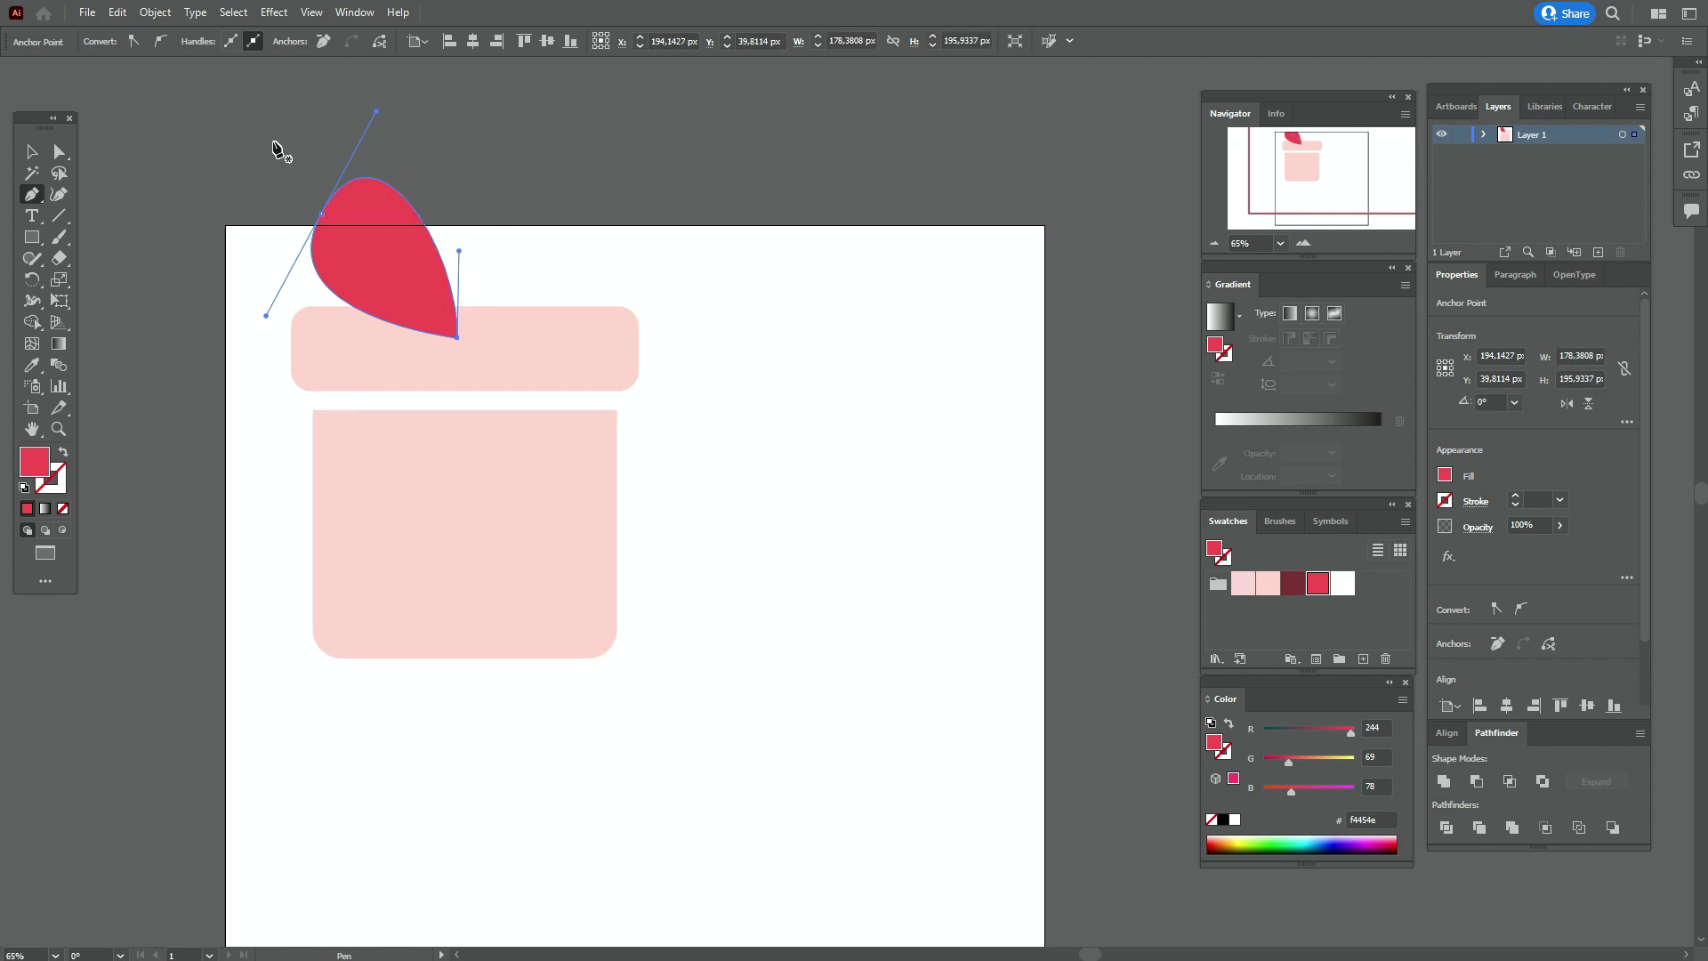
# Reshape the red bow loop by adjusting the curve handle of its upper-left anchor, and shift the loop slightly upward
pyautogui.click(59, 151)
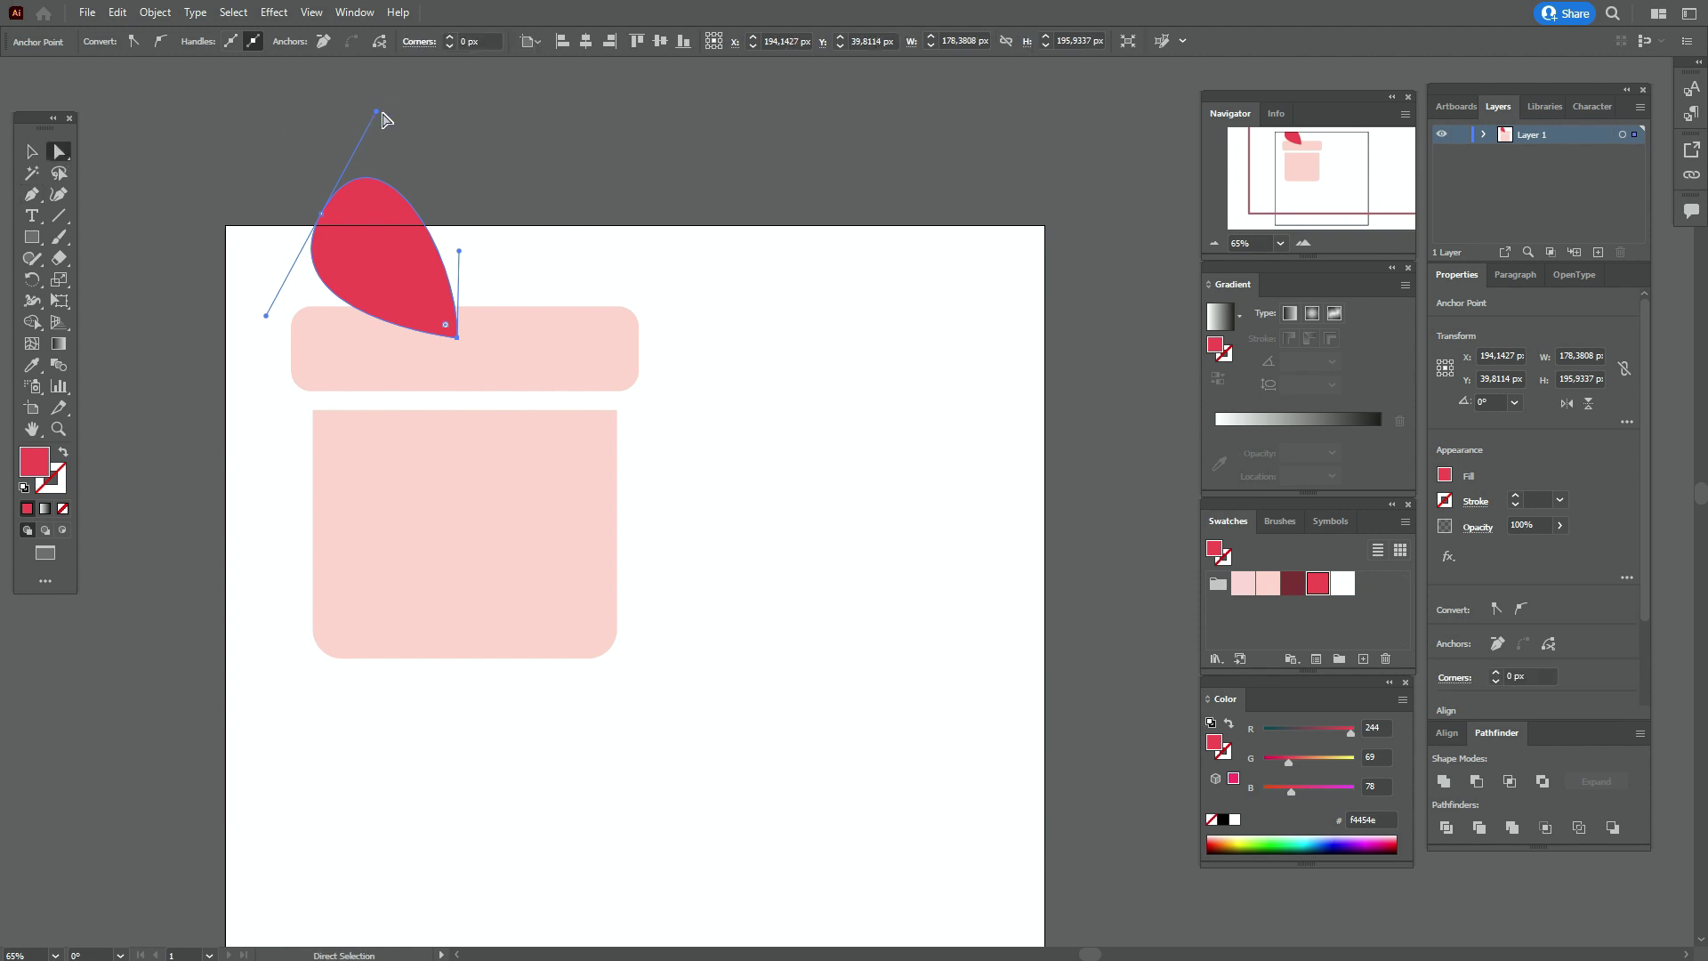
pyautogui.moveTo(377, 112); pyautogui.dragTo(388, 138)
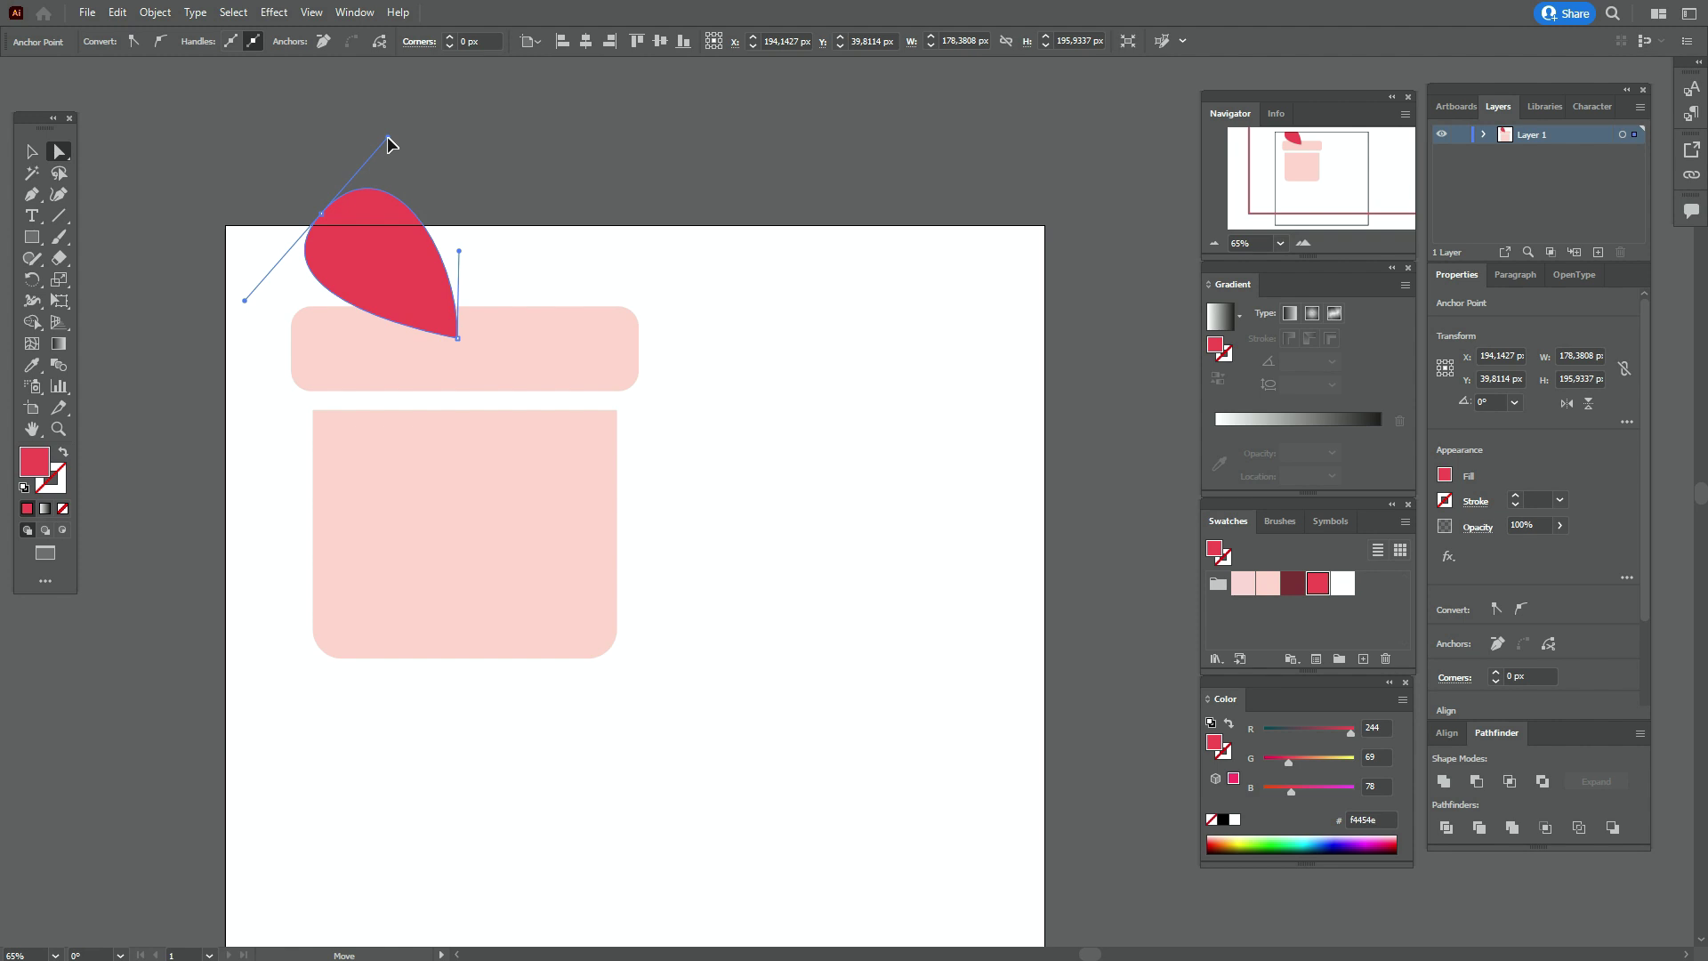
pyautogui.click(32, 151)
pyautogui.click(210, 179)
pyautogui.moveTo(405, 280); pyautogui.dragTo(406, 272)
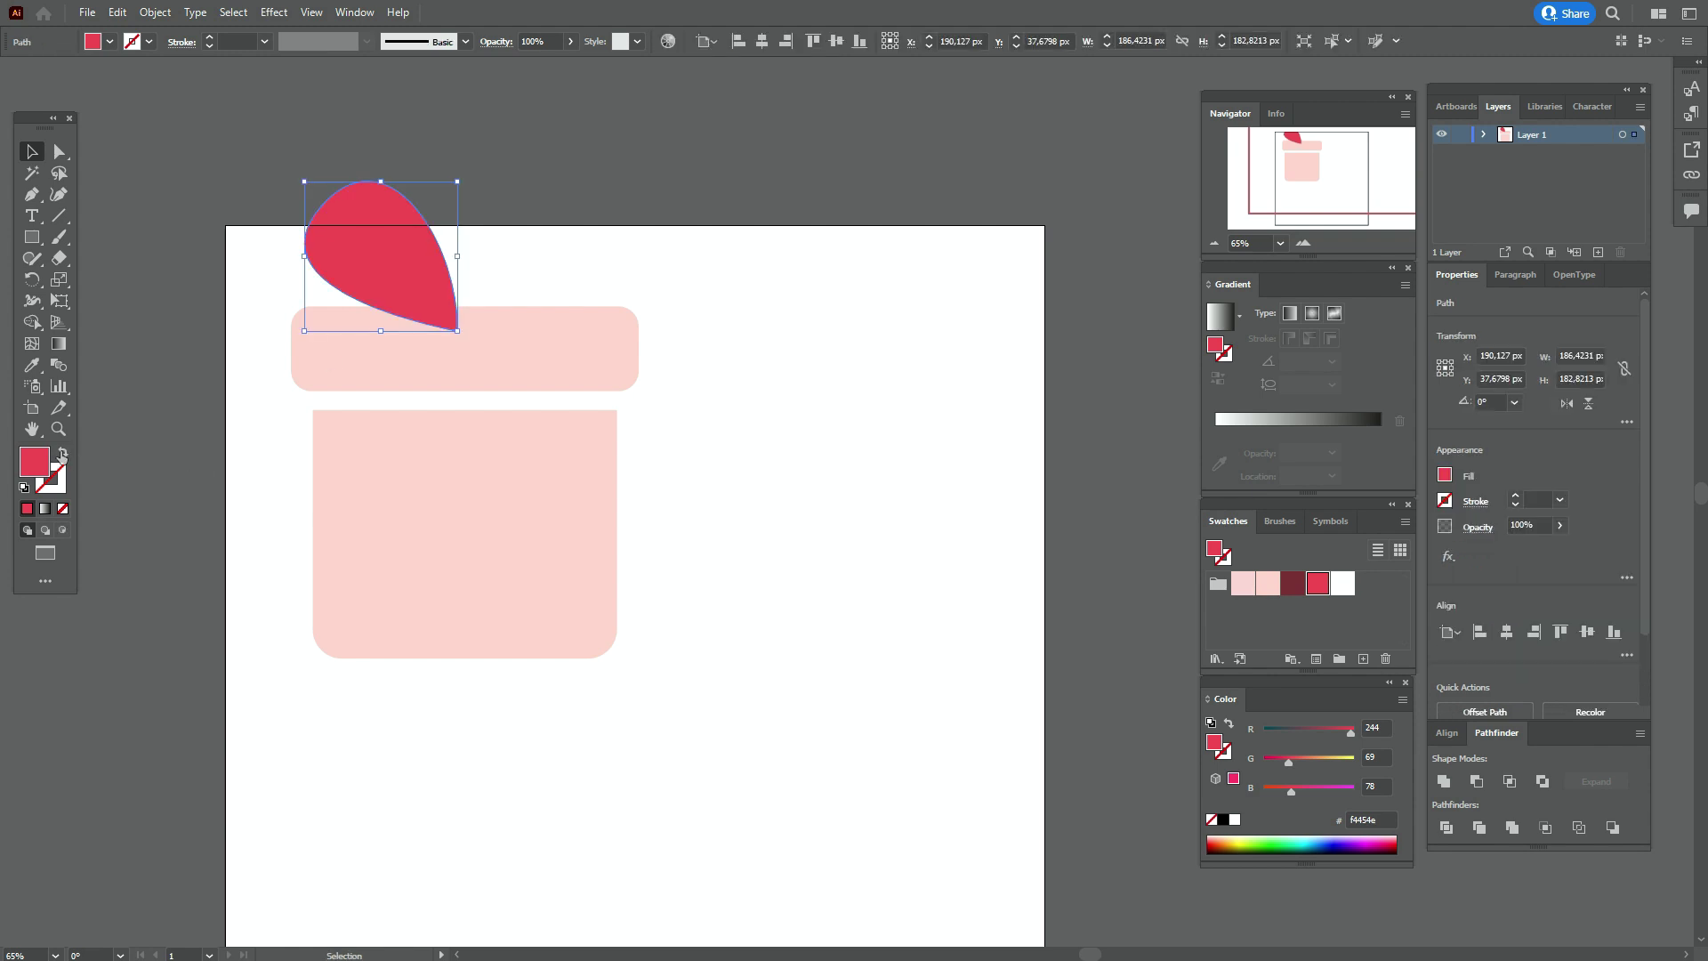
# Turn the bow loop's red fill into a stroke, apply the 15 pt. Round brush, and shift the loop slightly right
pyautogui.click(63, 452)
pyautogui.press('x')
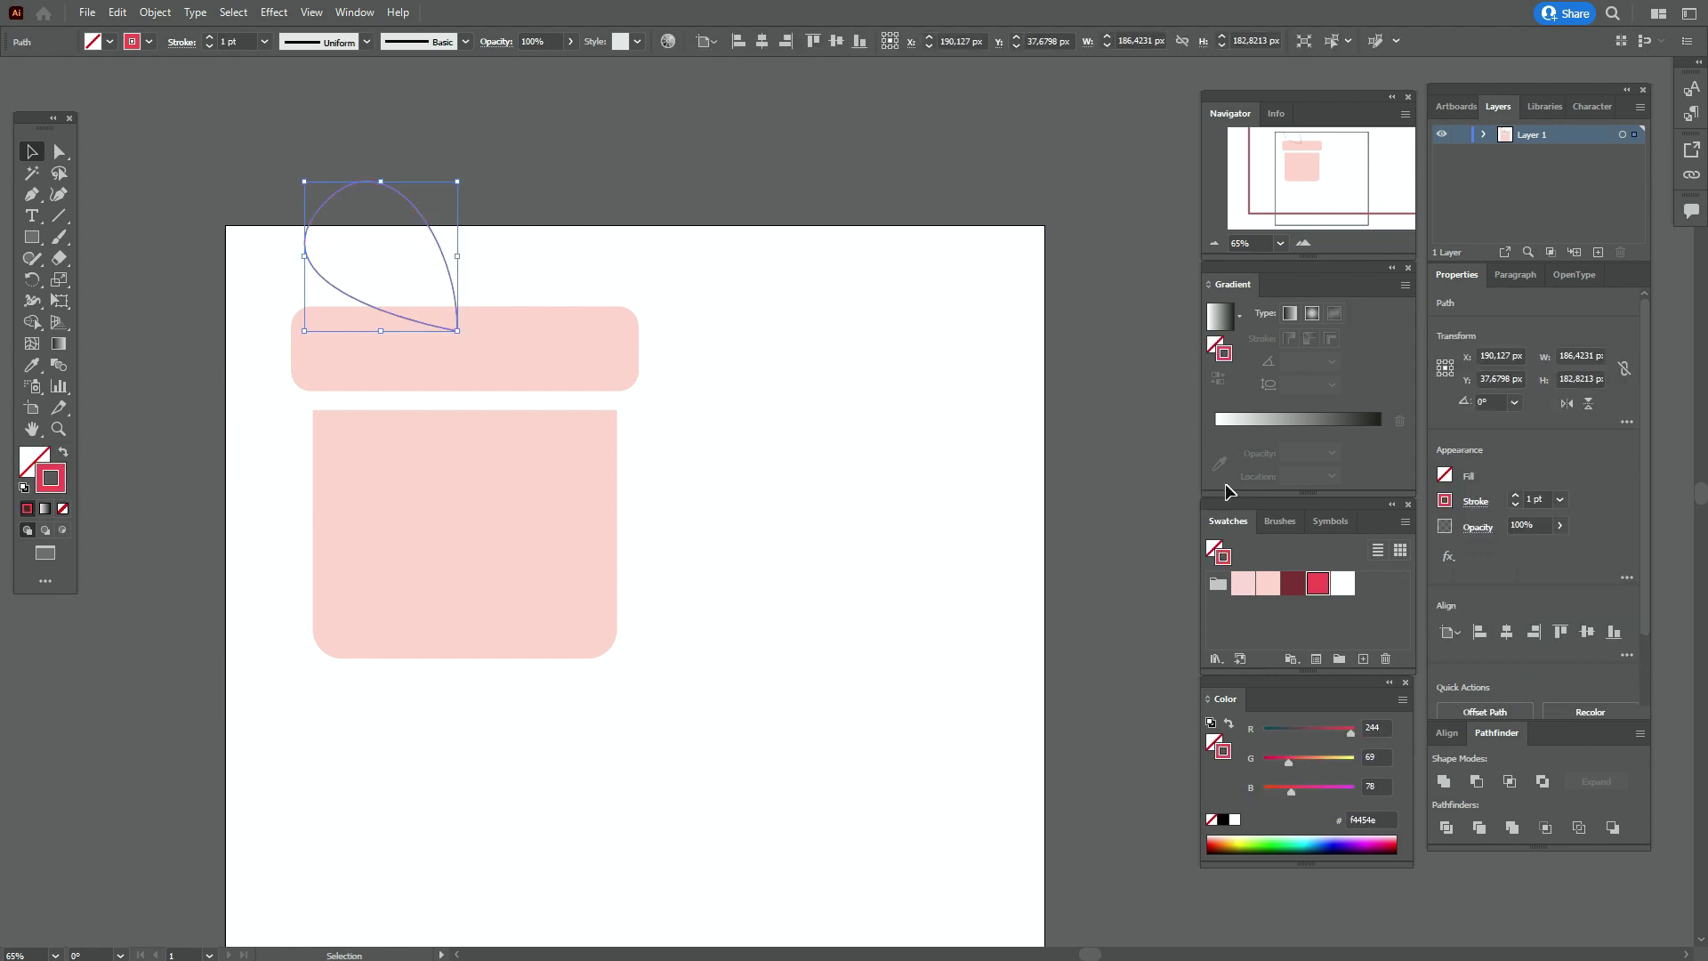
pyautogui.click(1281, 522)
pyautogui.click(1250, 554)
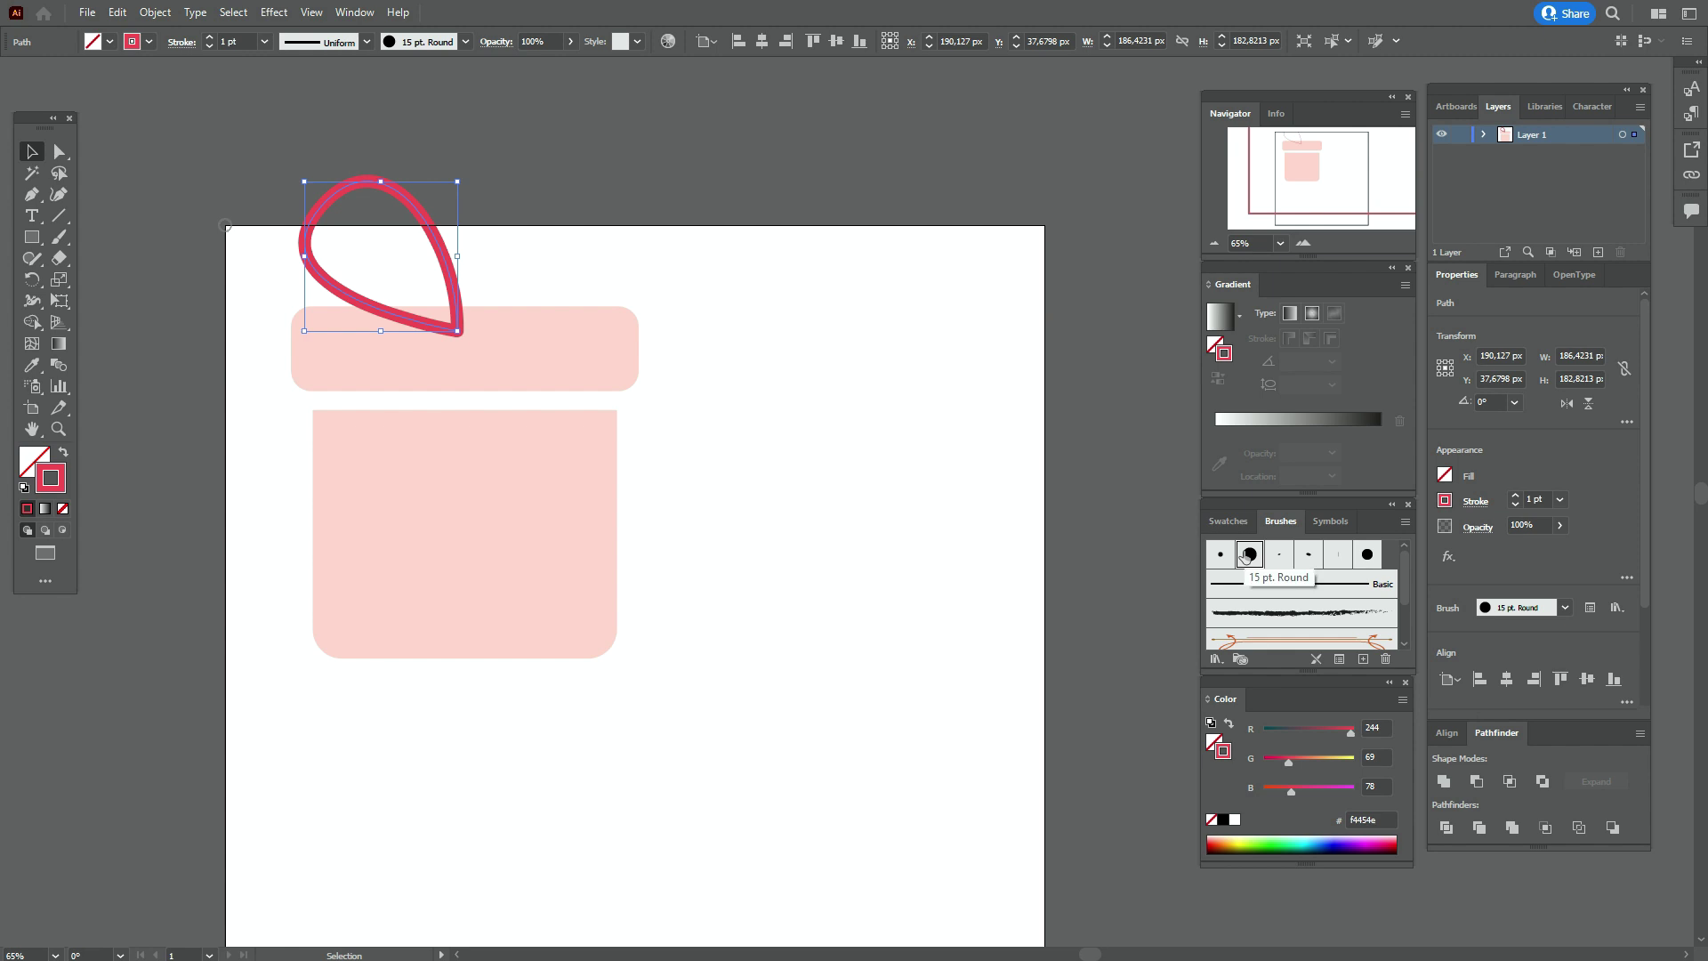
pyautogui.click(692, 247)
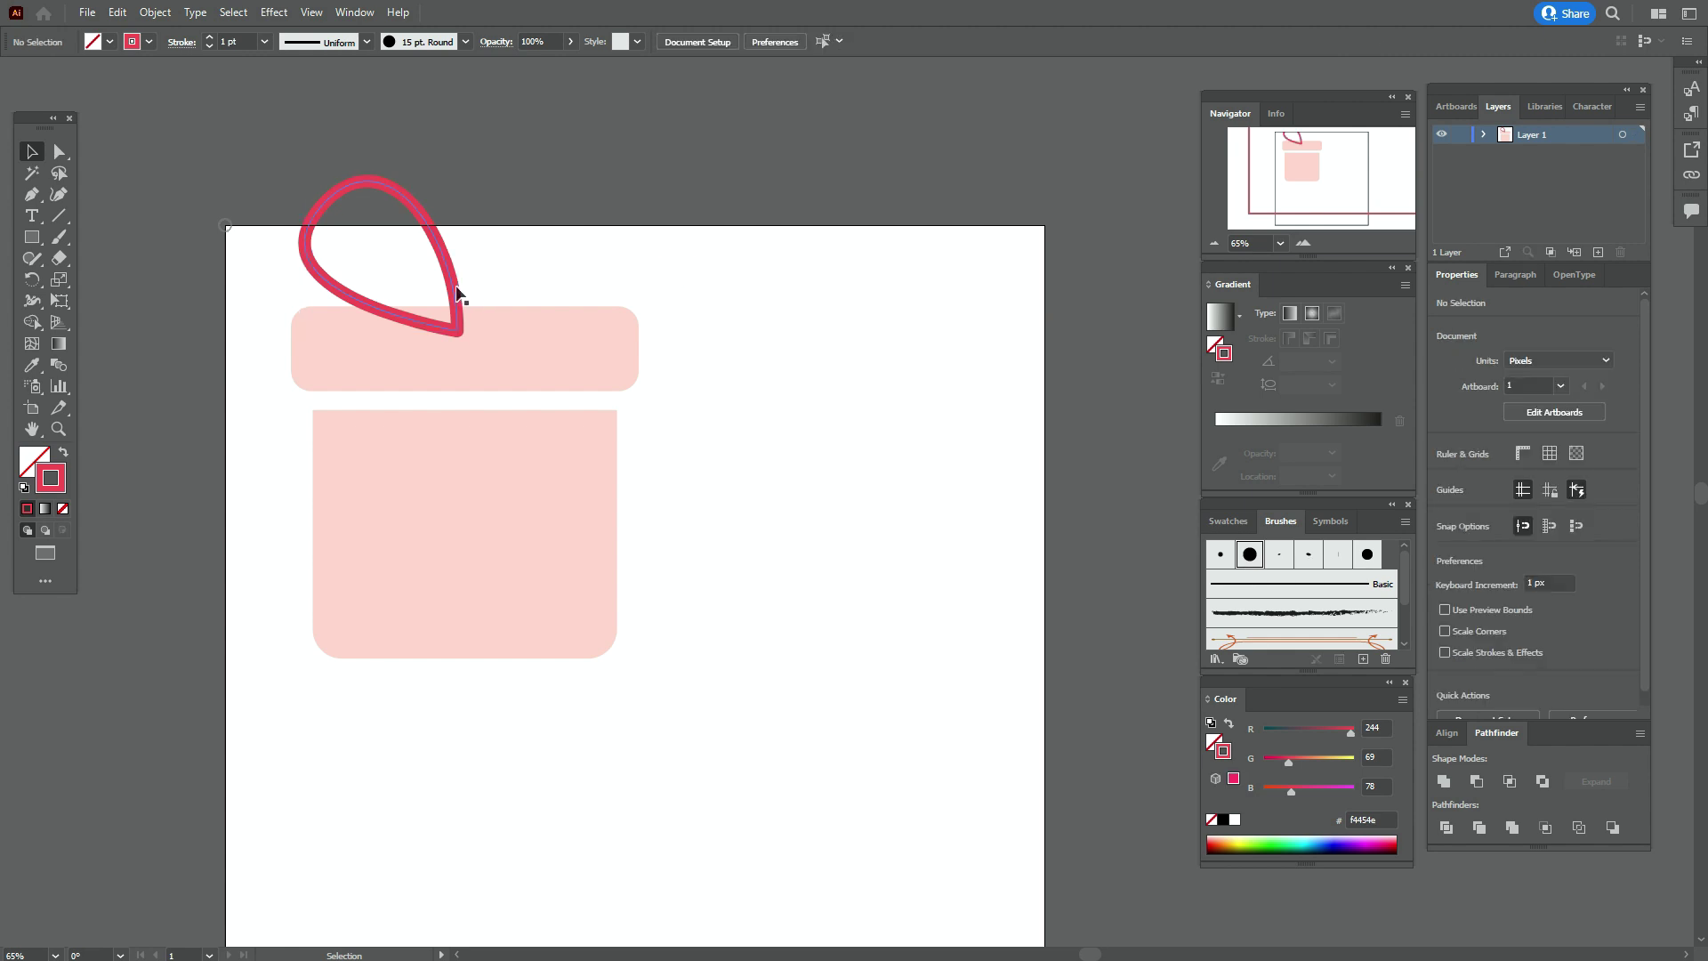
pyautogui.moveTo(455, 293); pyautogui.dragTo(469, 287)
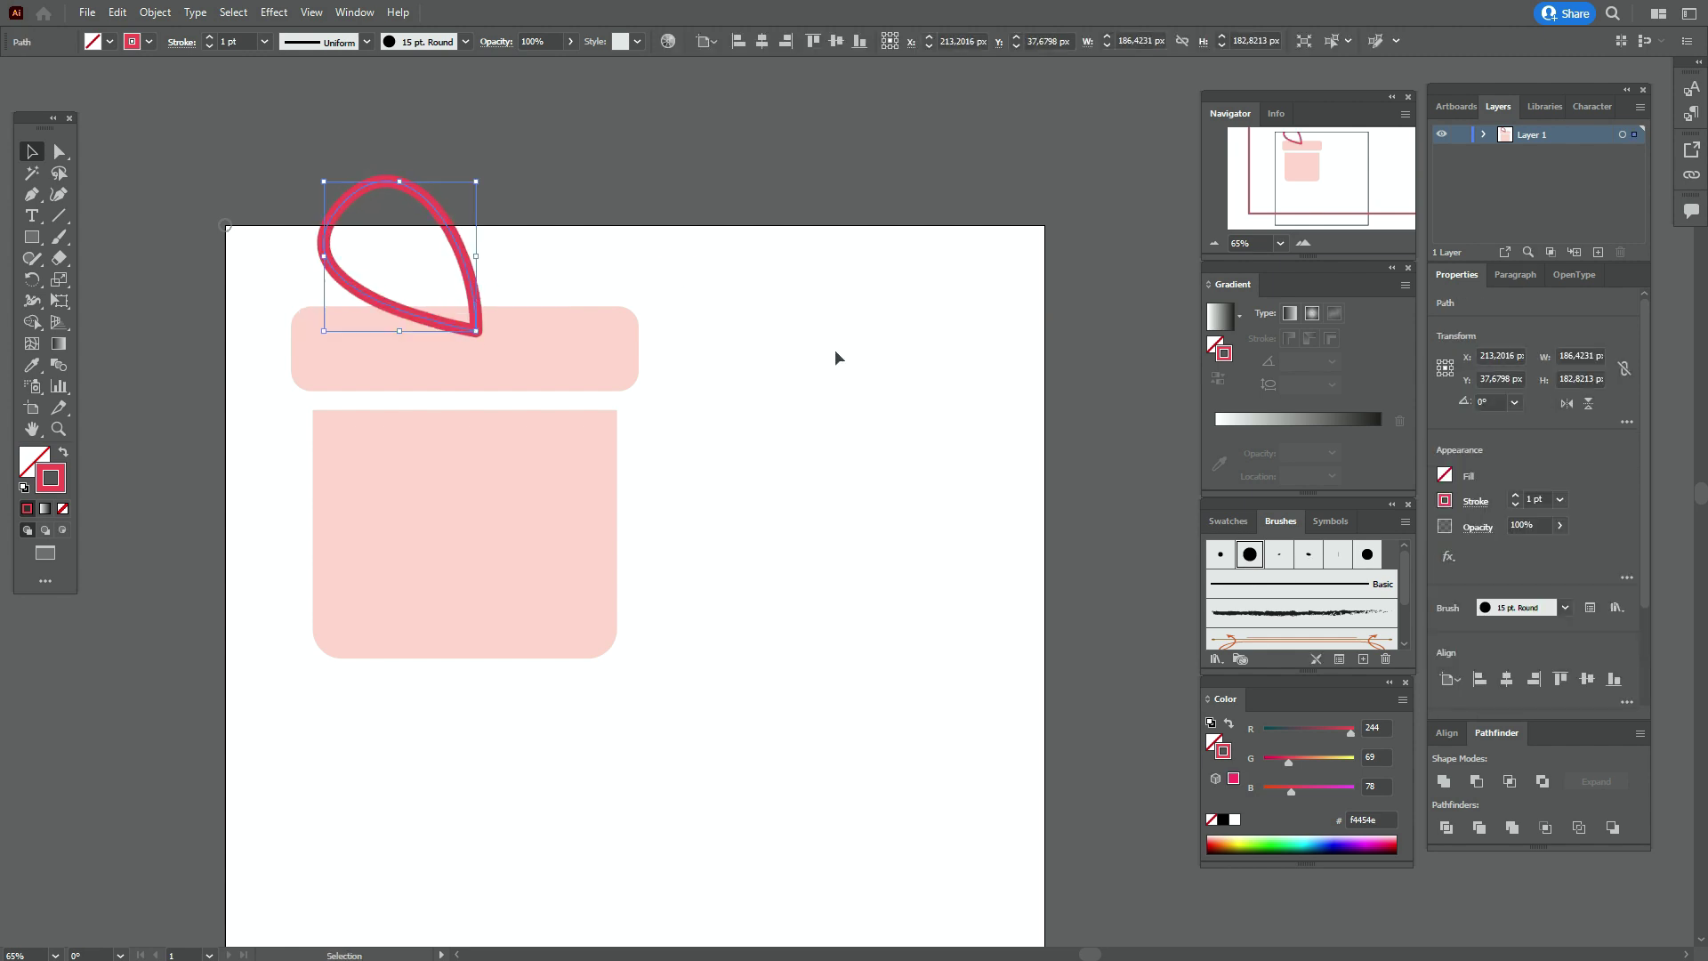
# Expand the appearance of the brushed bow loop and unite the result into a single filled shape
pyautogui.click(155, 12)
pyautogui.click(220, 245)
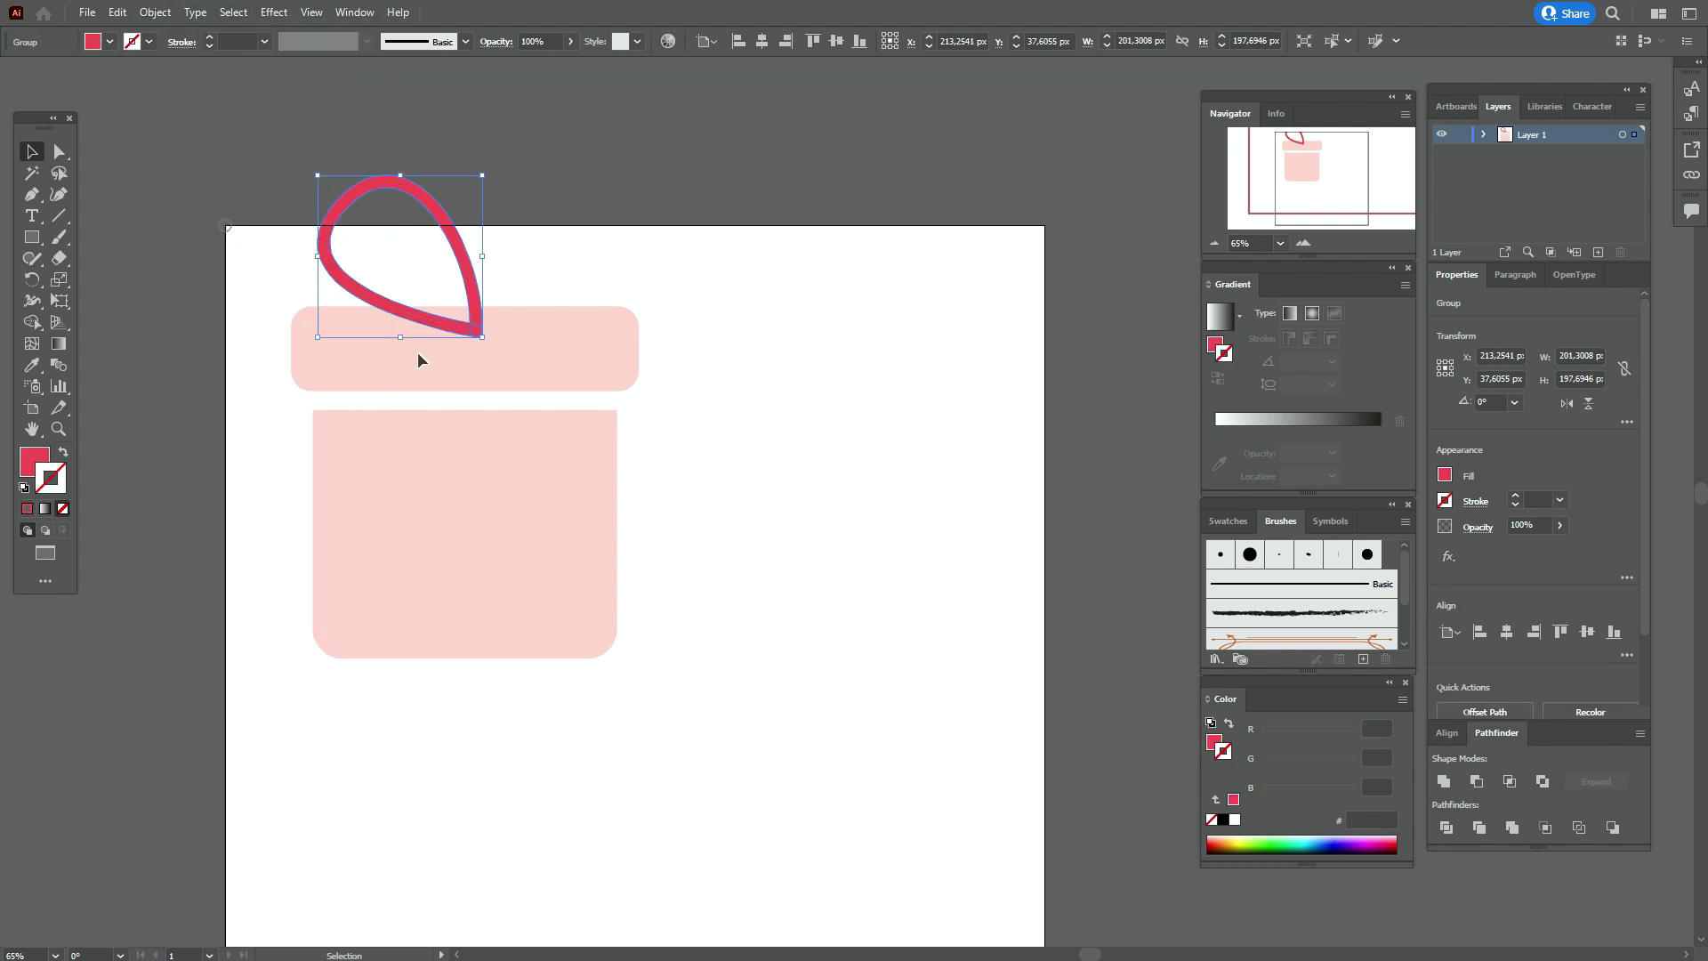
pyautogui.click(1444, 781)
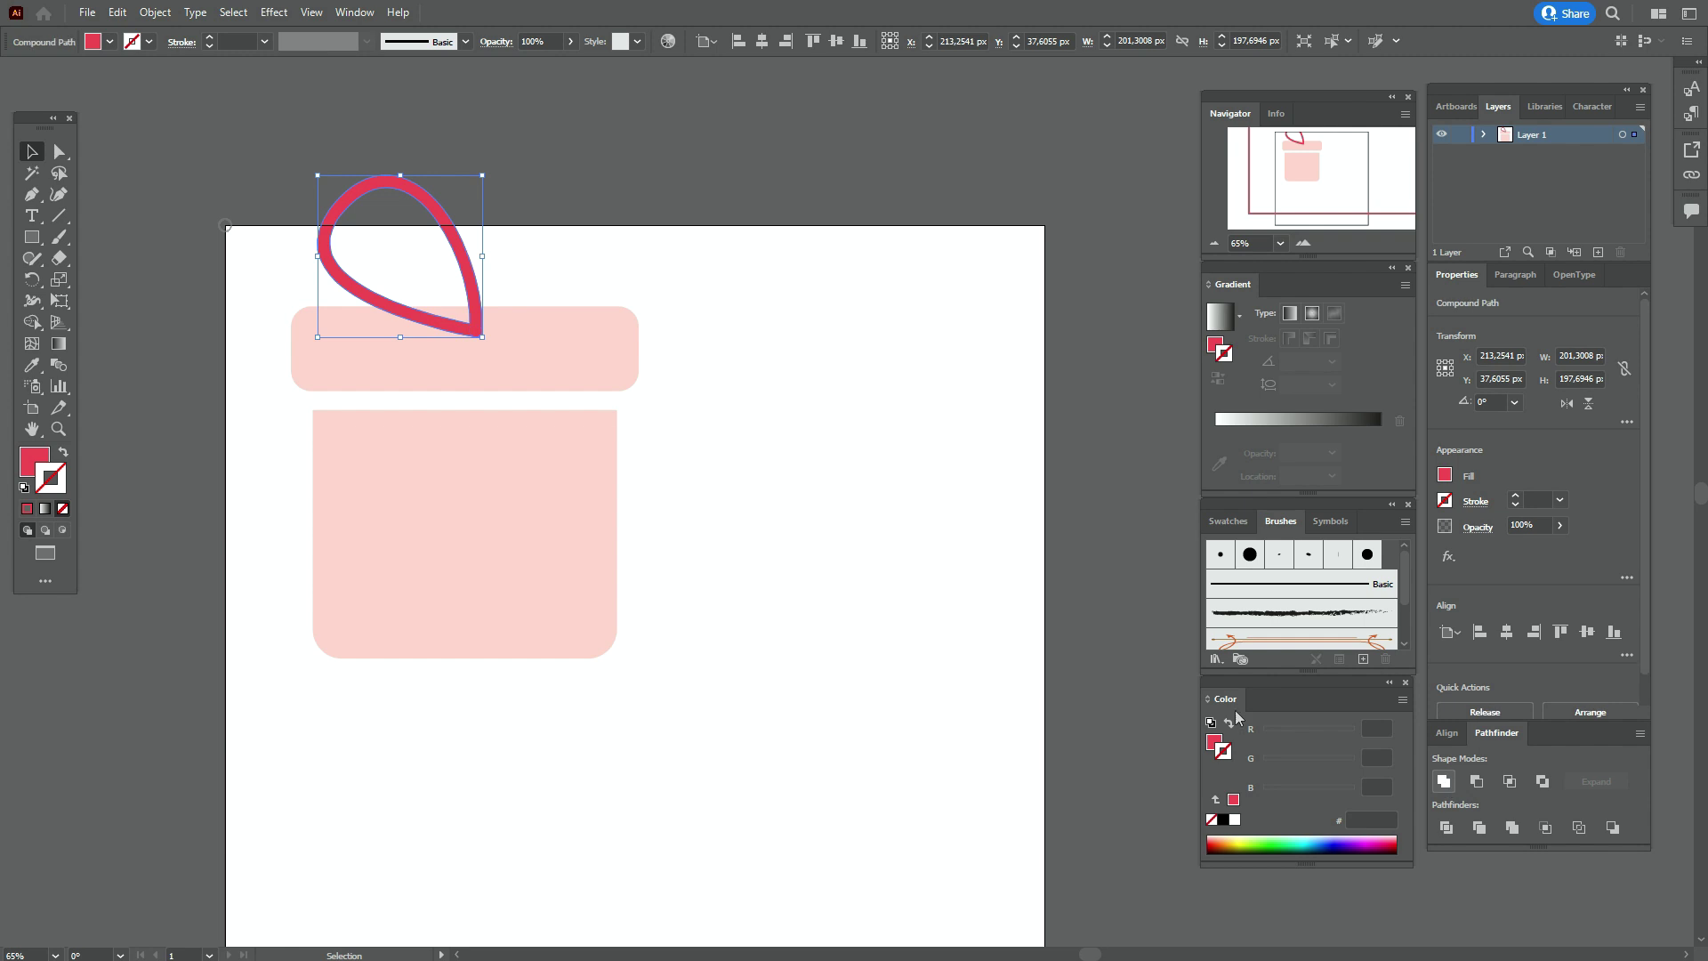
pyautogui.moveTo(733, 295); pyautogui.dragTo(606, 263)
pyautogui.click(606, 263)
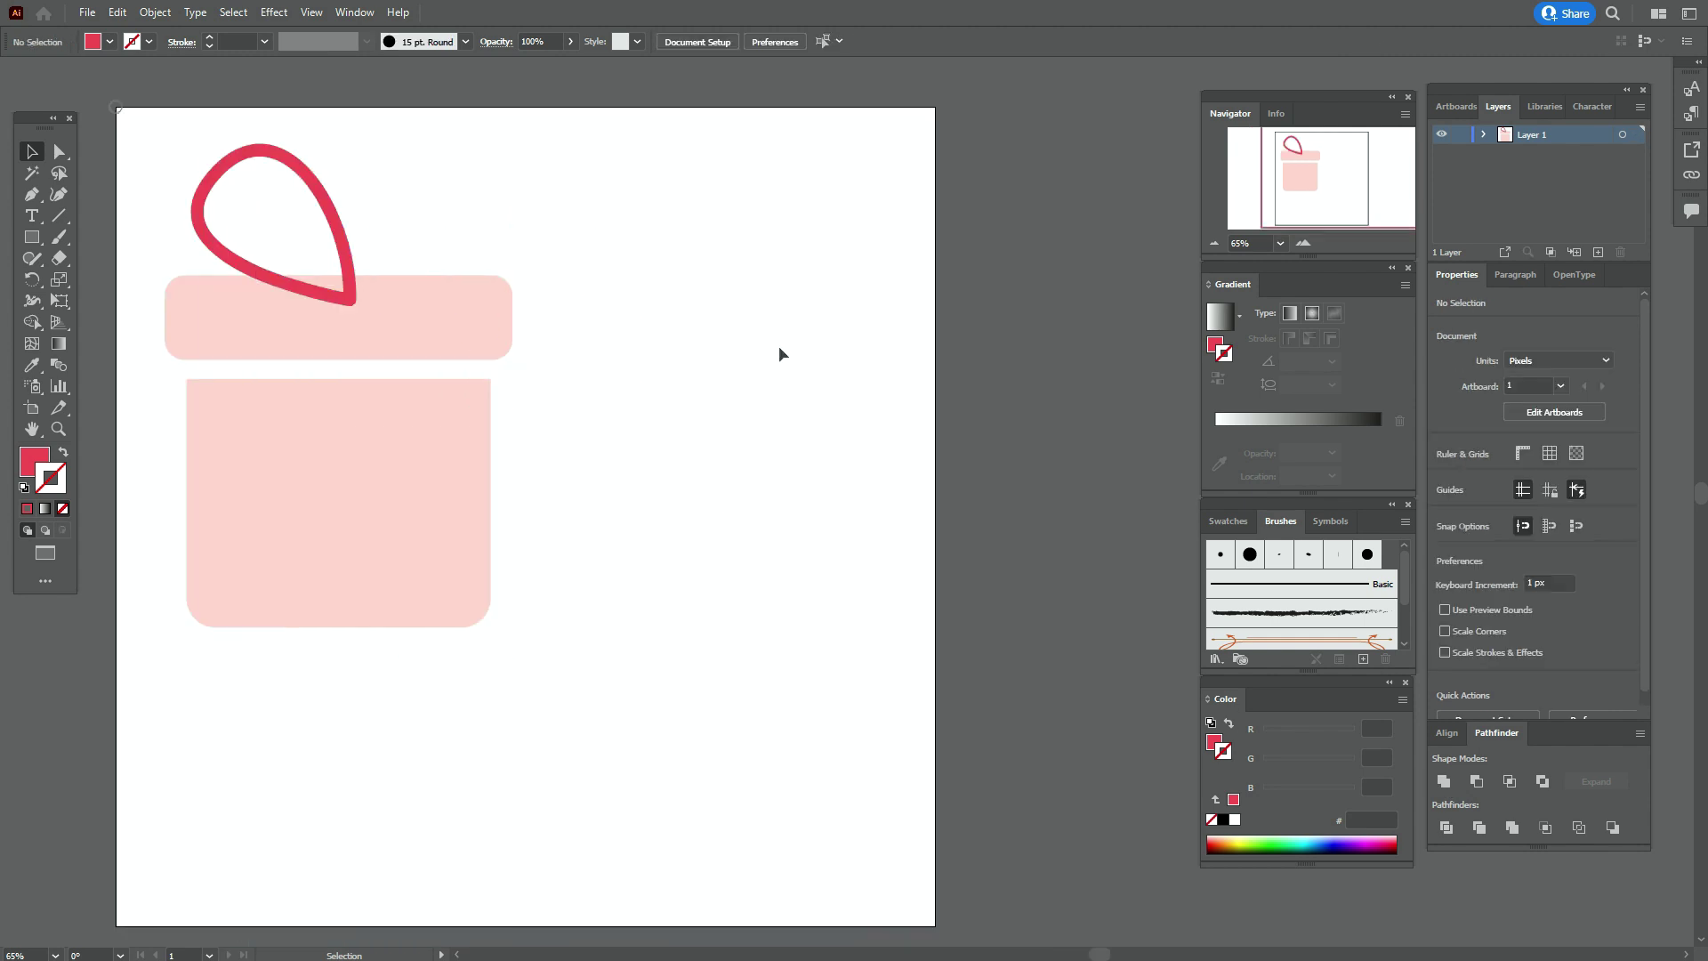
# Move the box body to the lower middle of the artboard and extrude it in 3D to a depth of 375 px
pyautogui.click(355, 13)
pyautogui.click(489, 197)
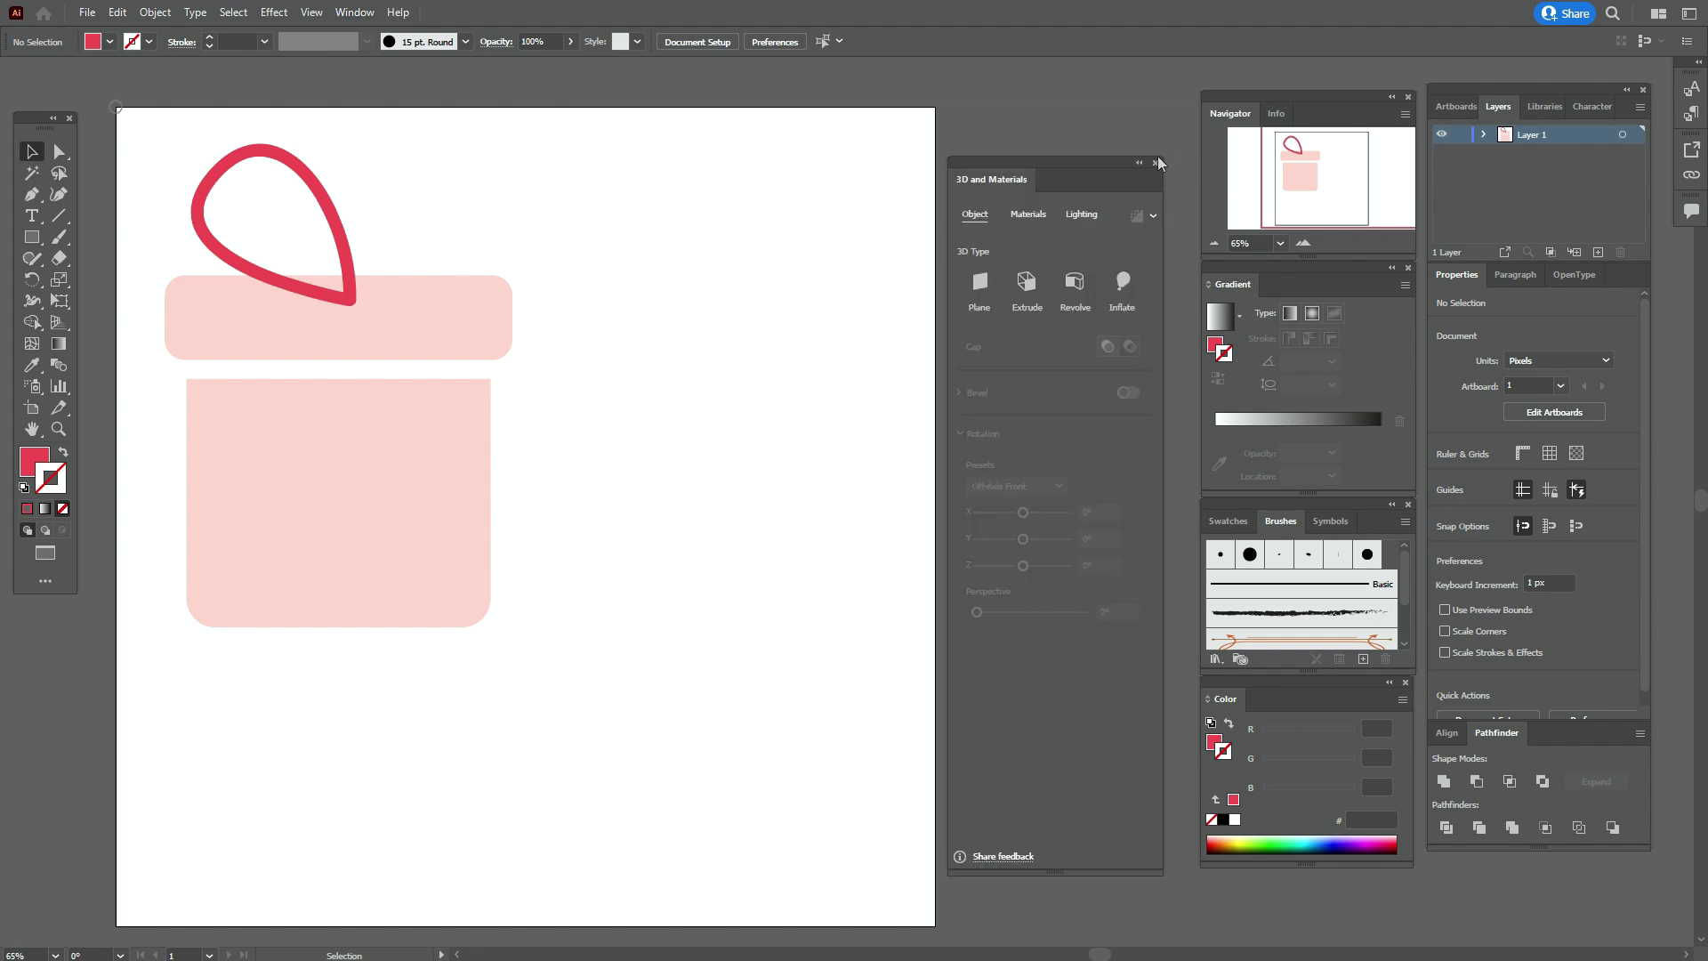
pyautogui.moveTo(1096, 166); pyautogui.dragTo(1103, 163)
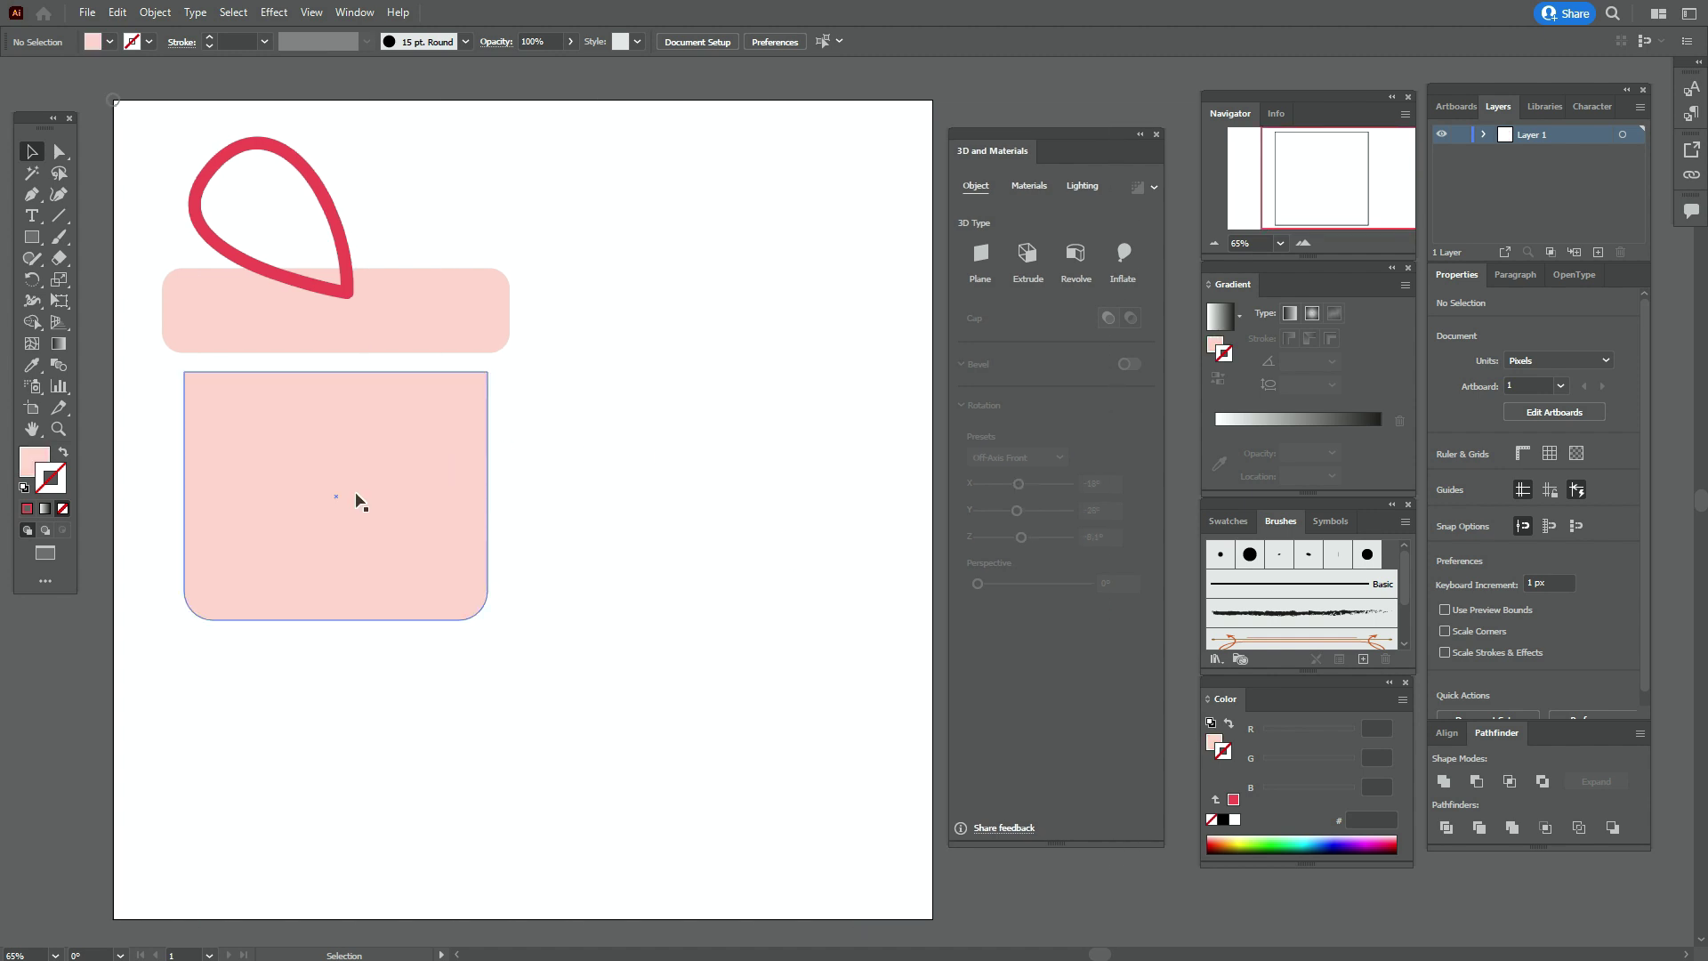
pyautogui.moveTo(356, 494); pyautogui.dragTo(546, 587)
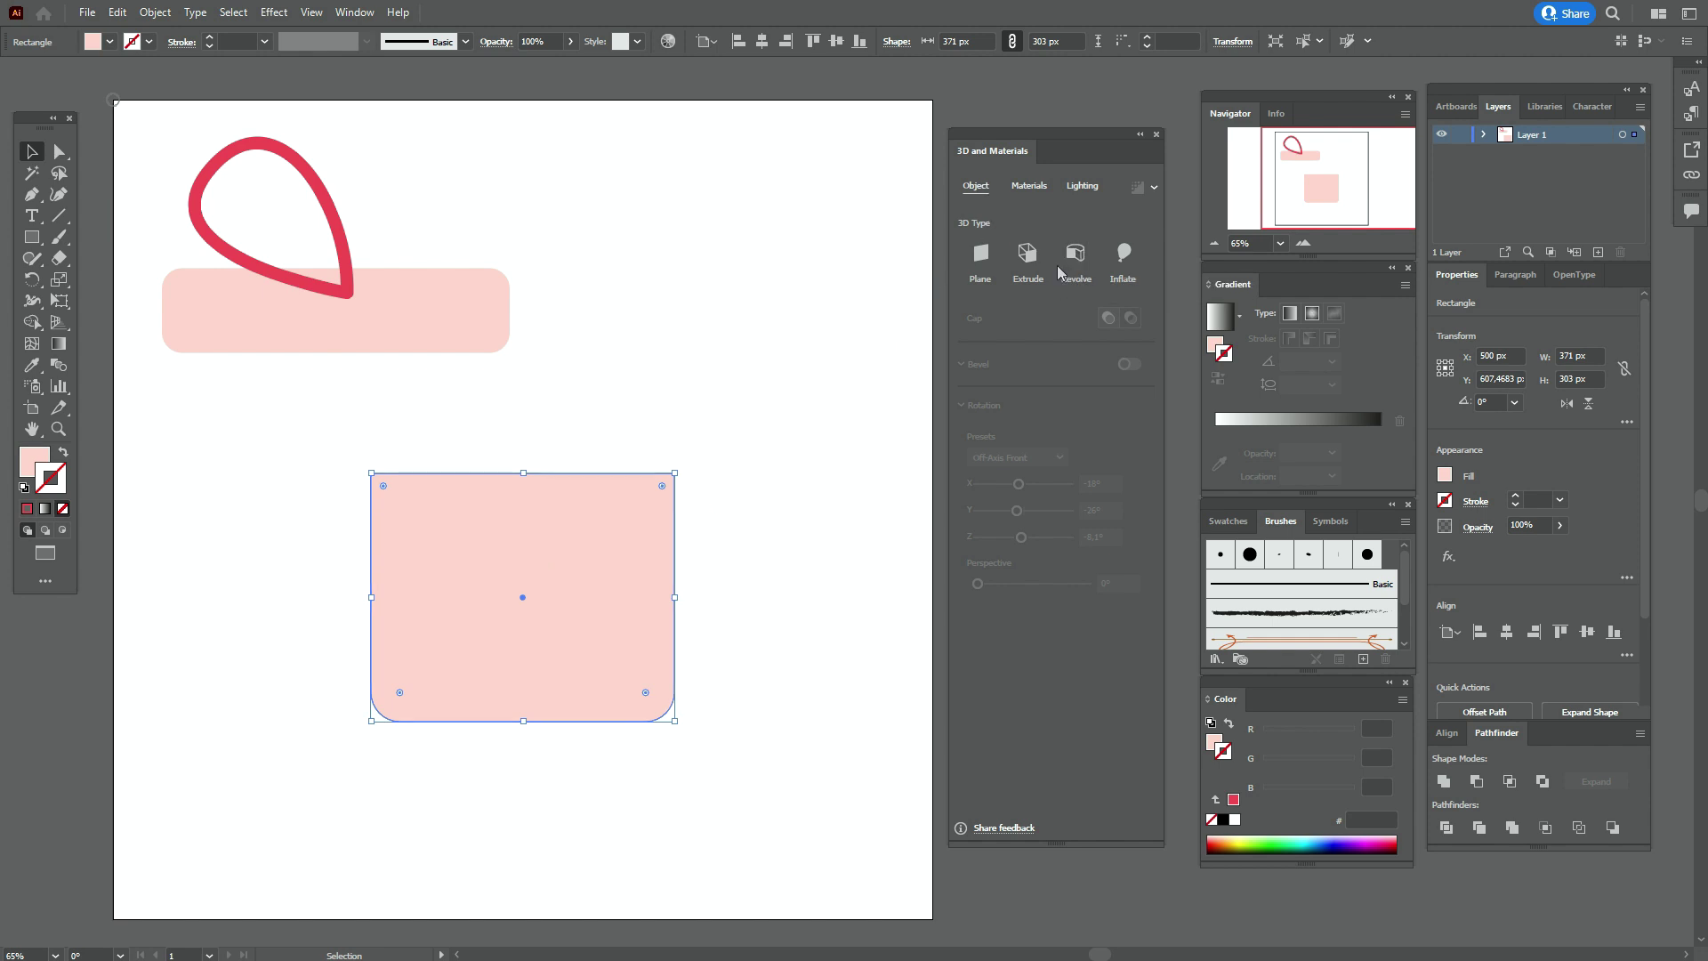
pyautogui.click(1028, 258)
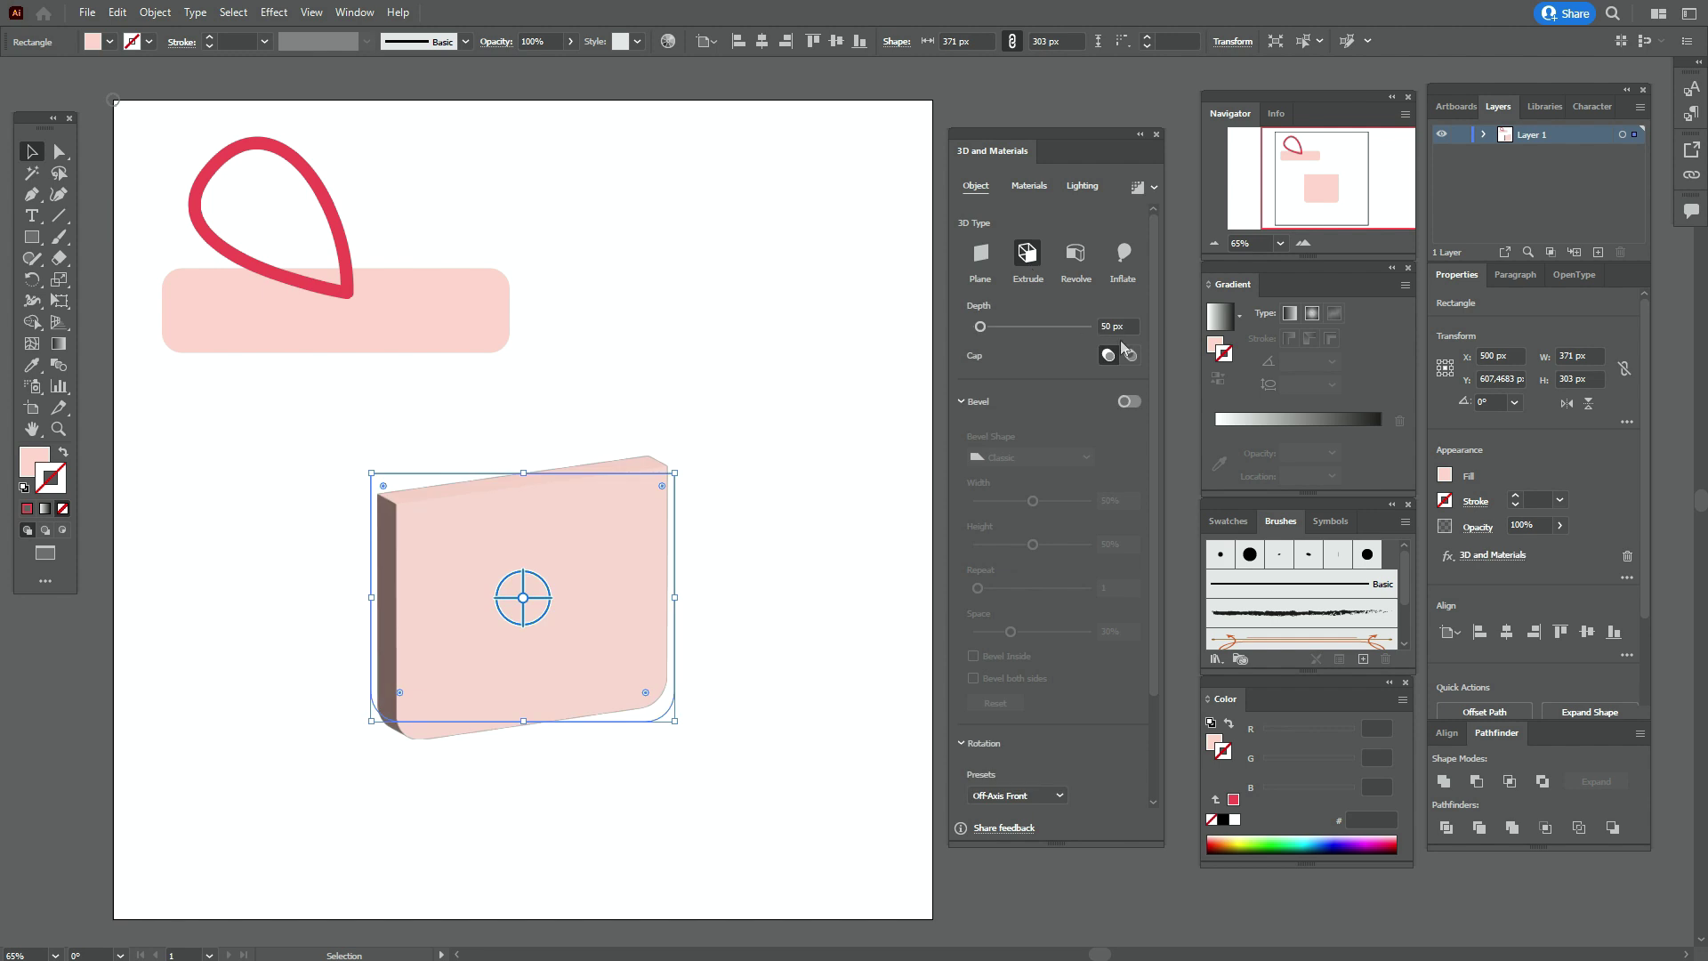
pyautogui.write('375')
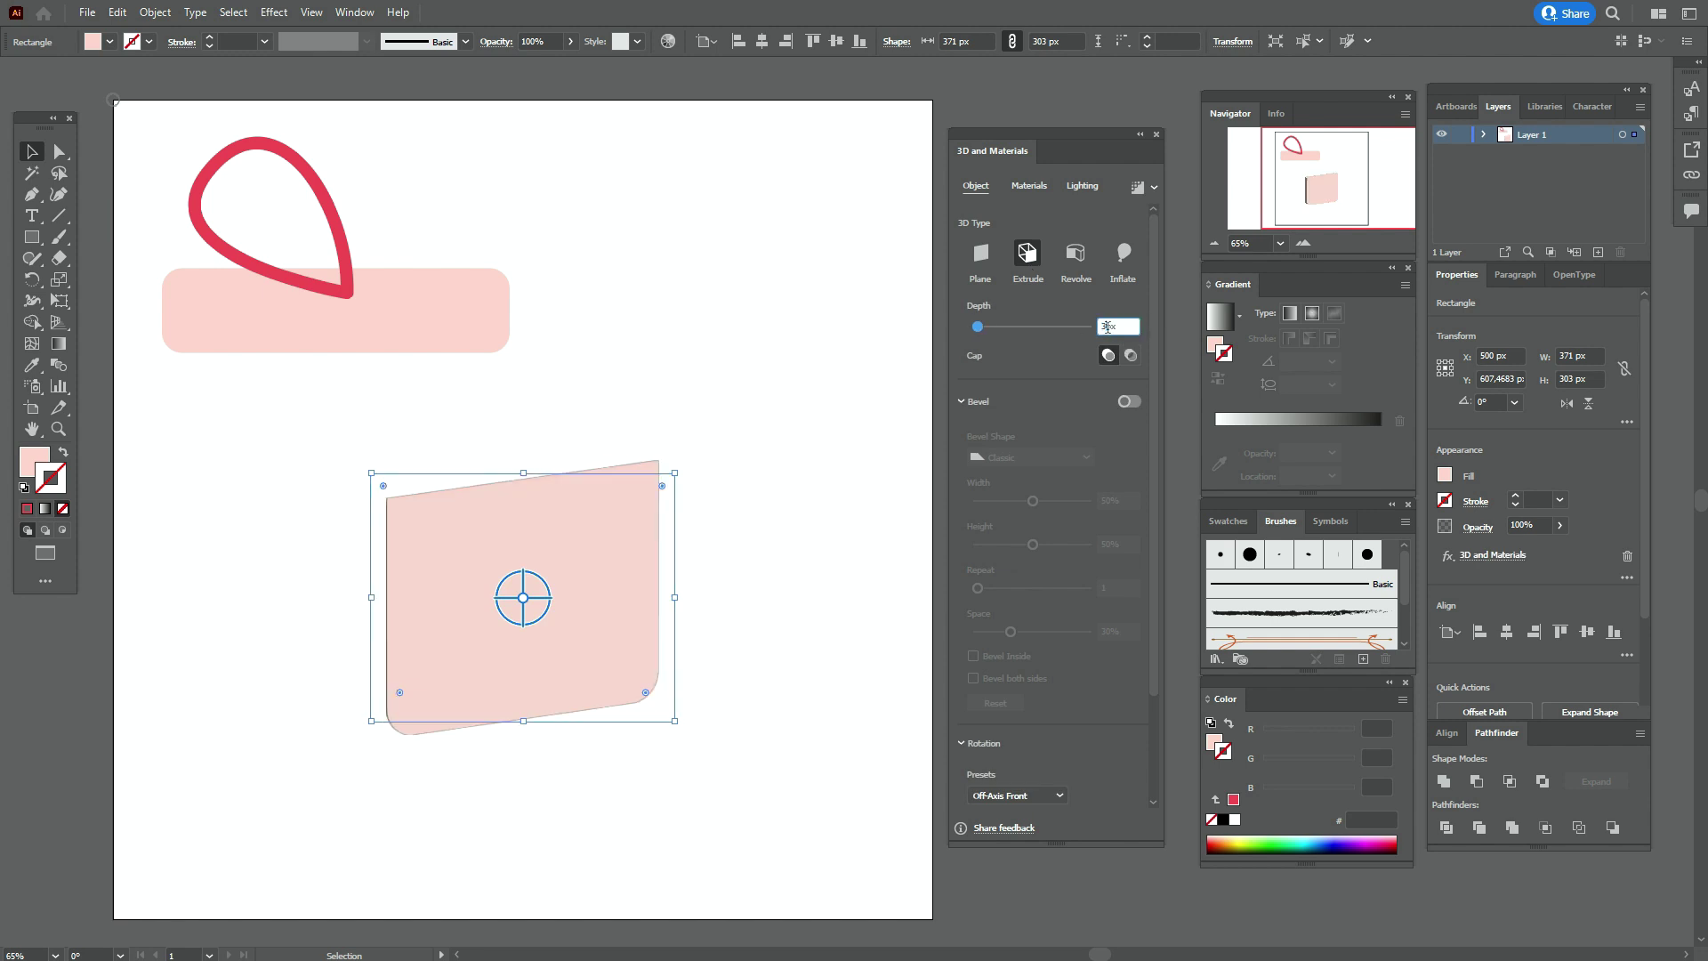
pyautogui.press('Return')
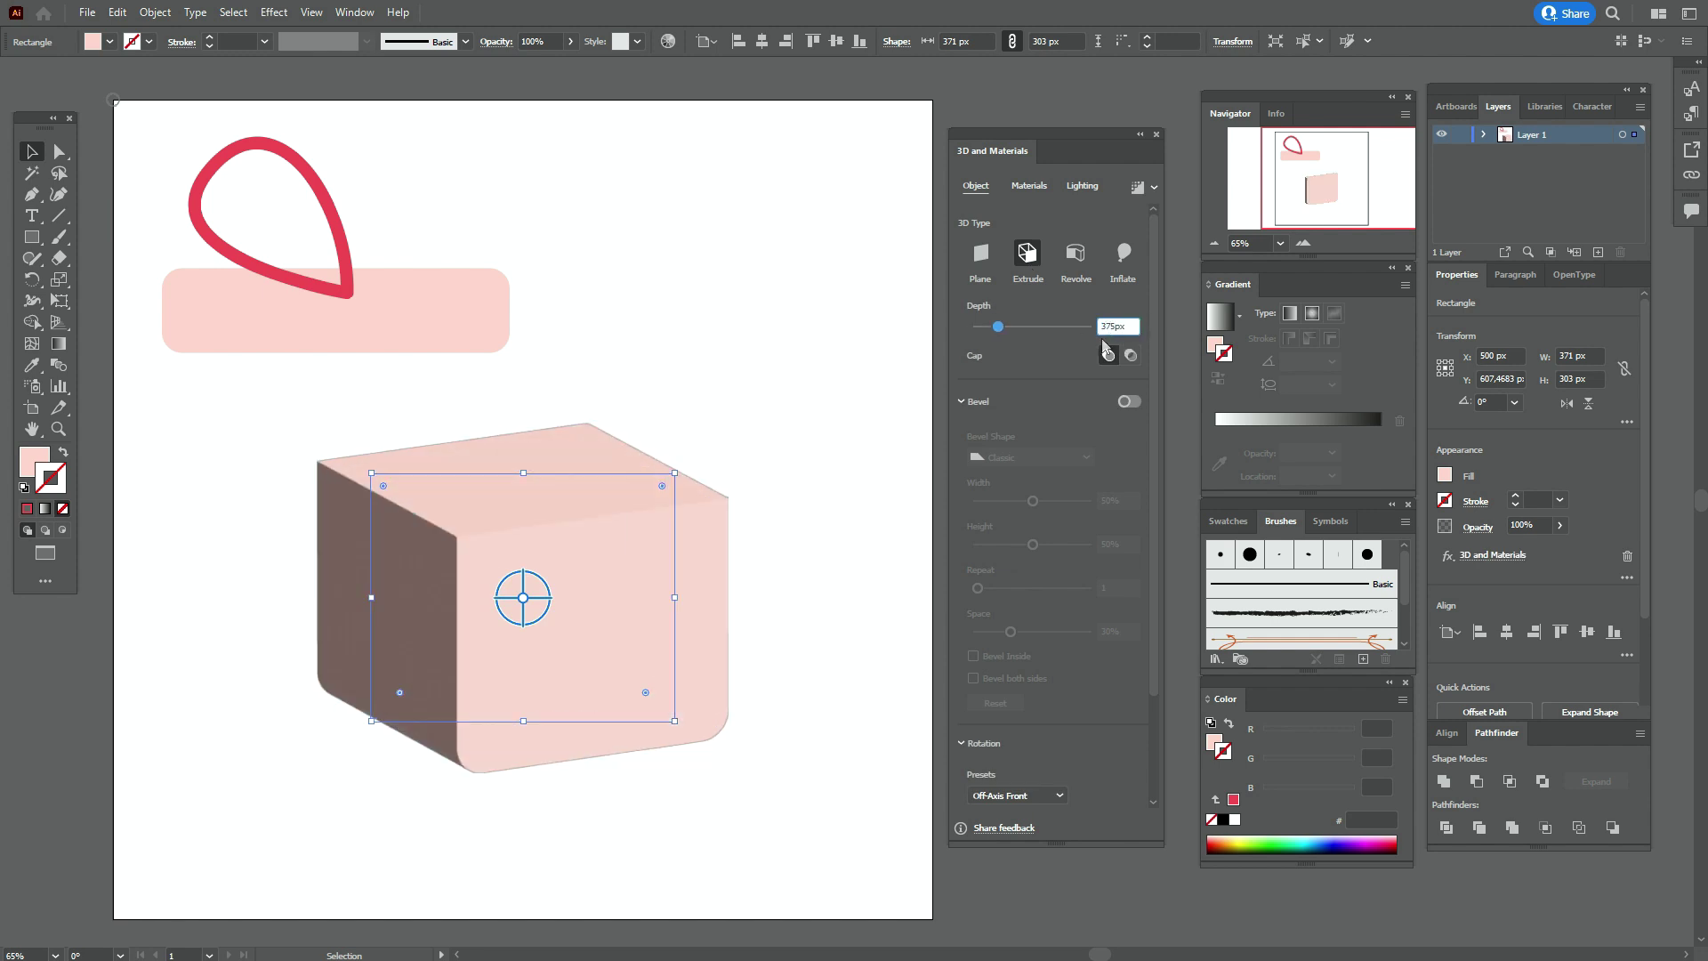
# Add a Round bevel to the extruded box body with a width of 90% and a height of 23%
pyautogui.click(1129, 401)
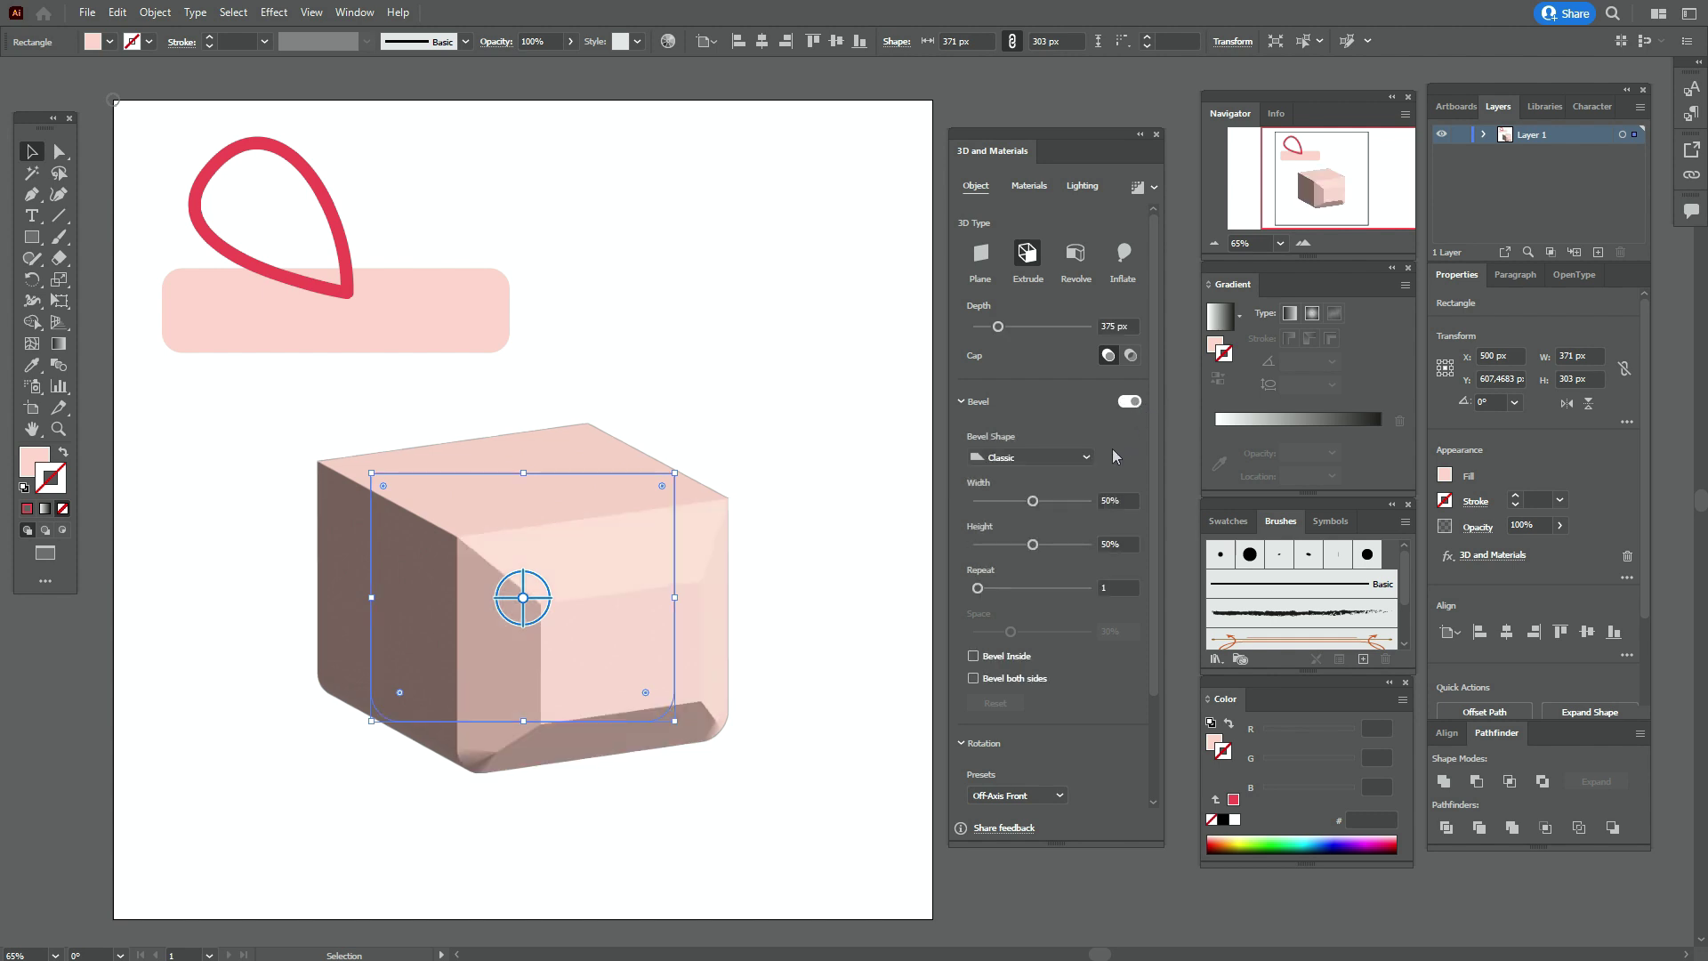
pyautogui.click(1086, 457)
pyautogui.click(1023, 485)
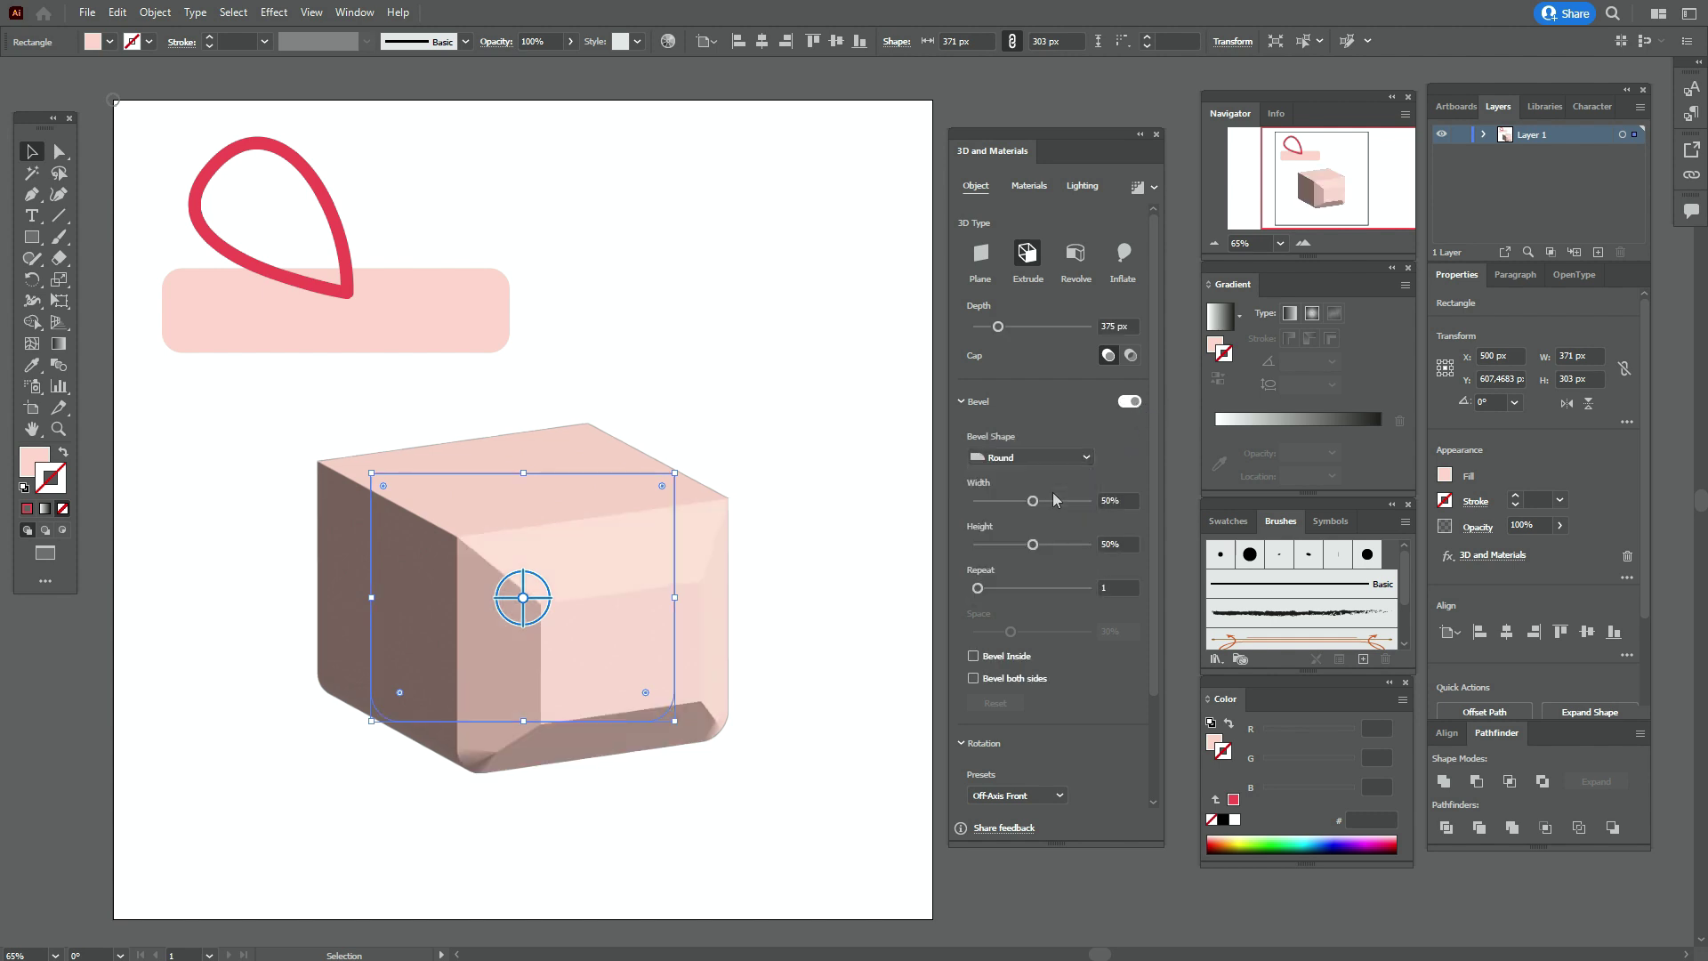
pyautogui.click(1126, 501)
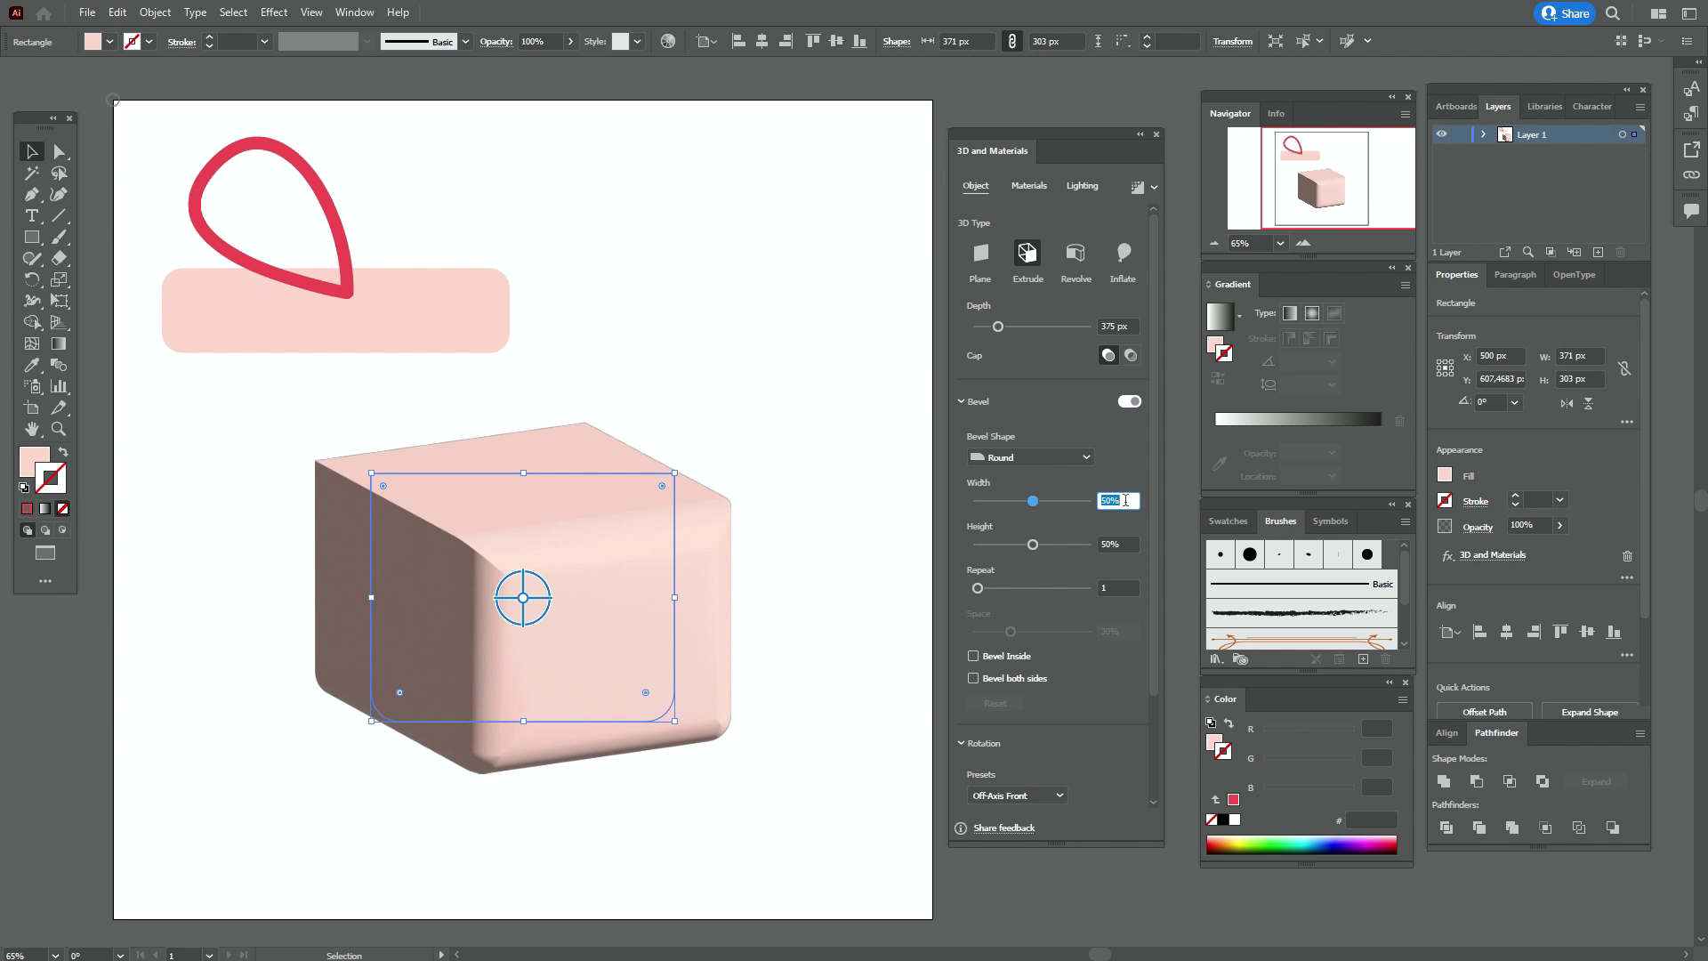
pyautogui.write('90')
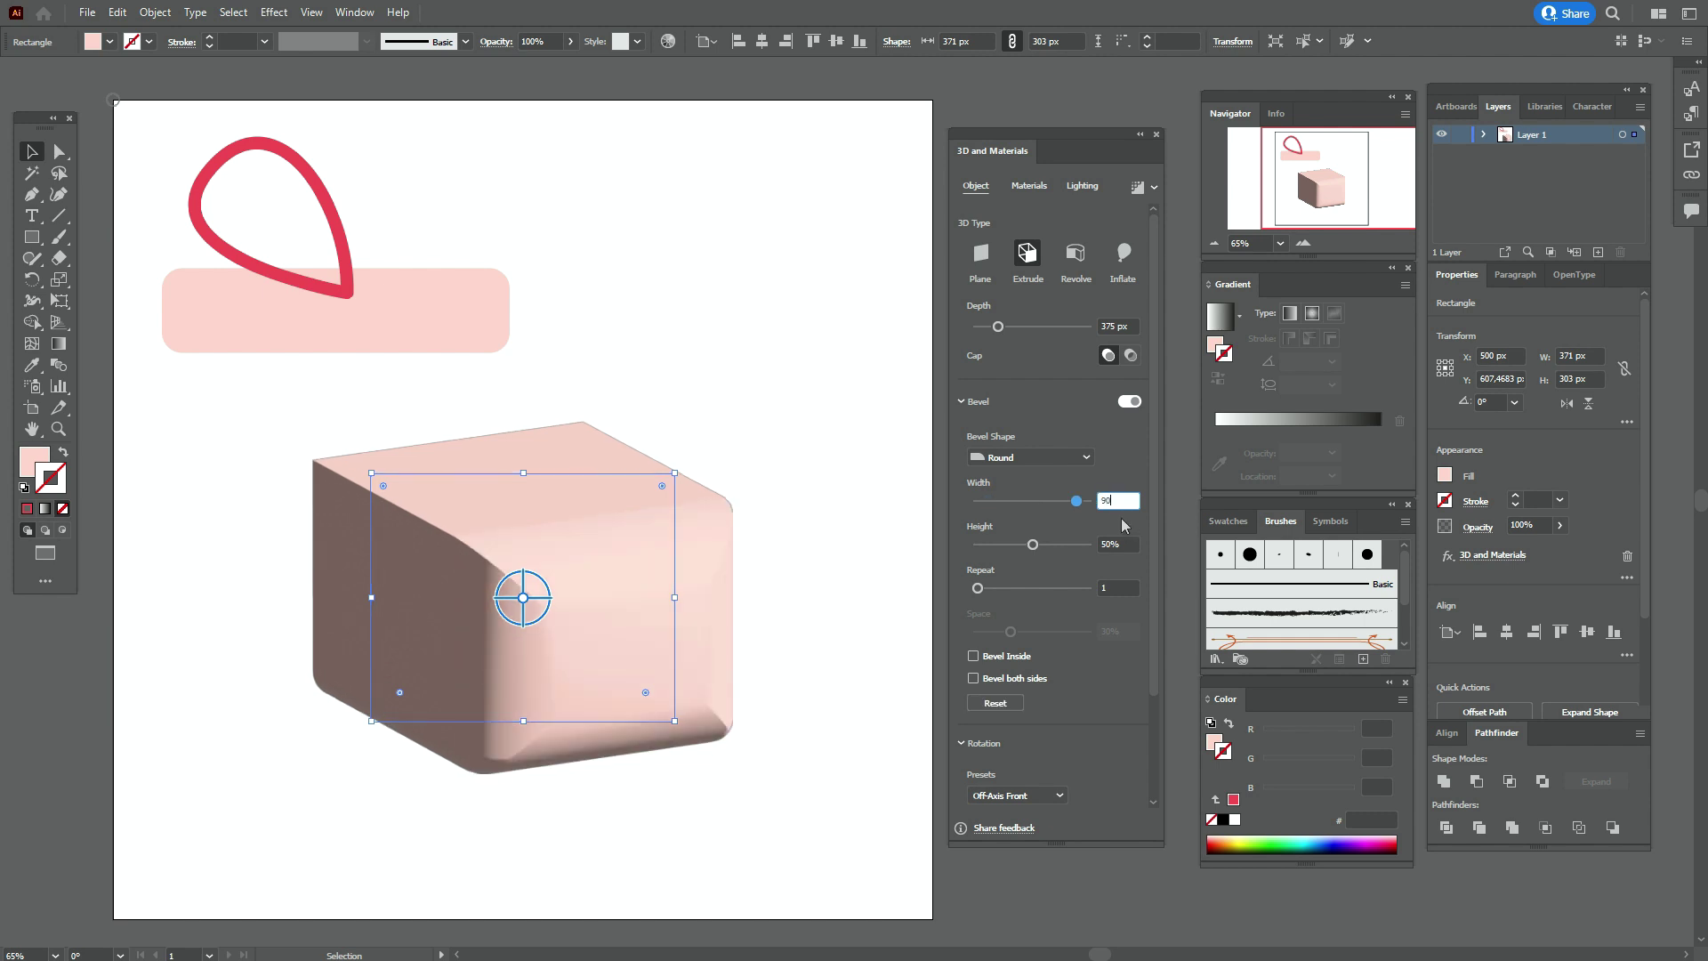
pyautogui.click(1113, 544)
pyautogui.write('2')
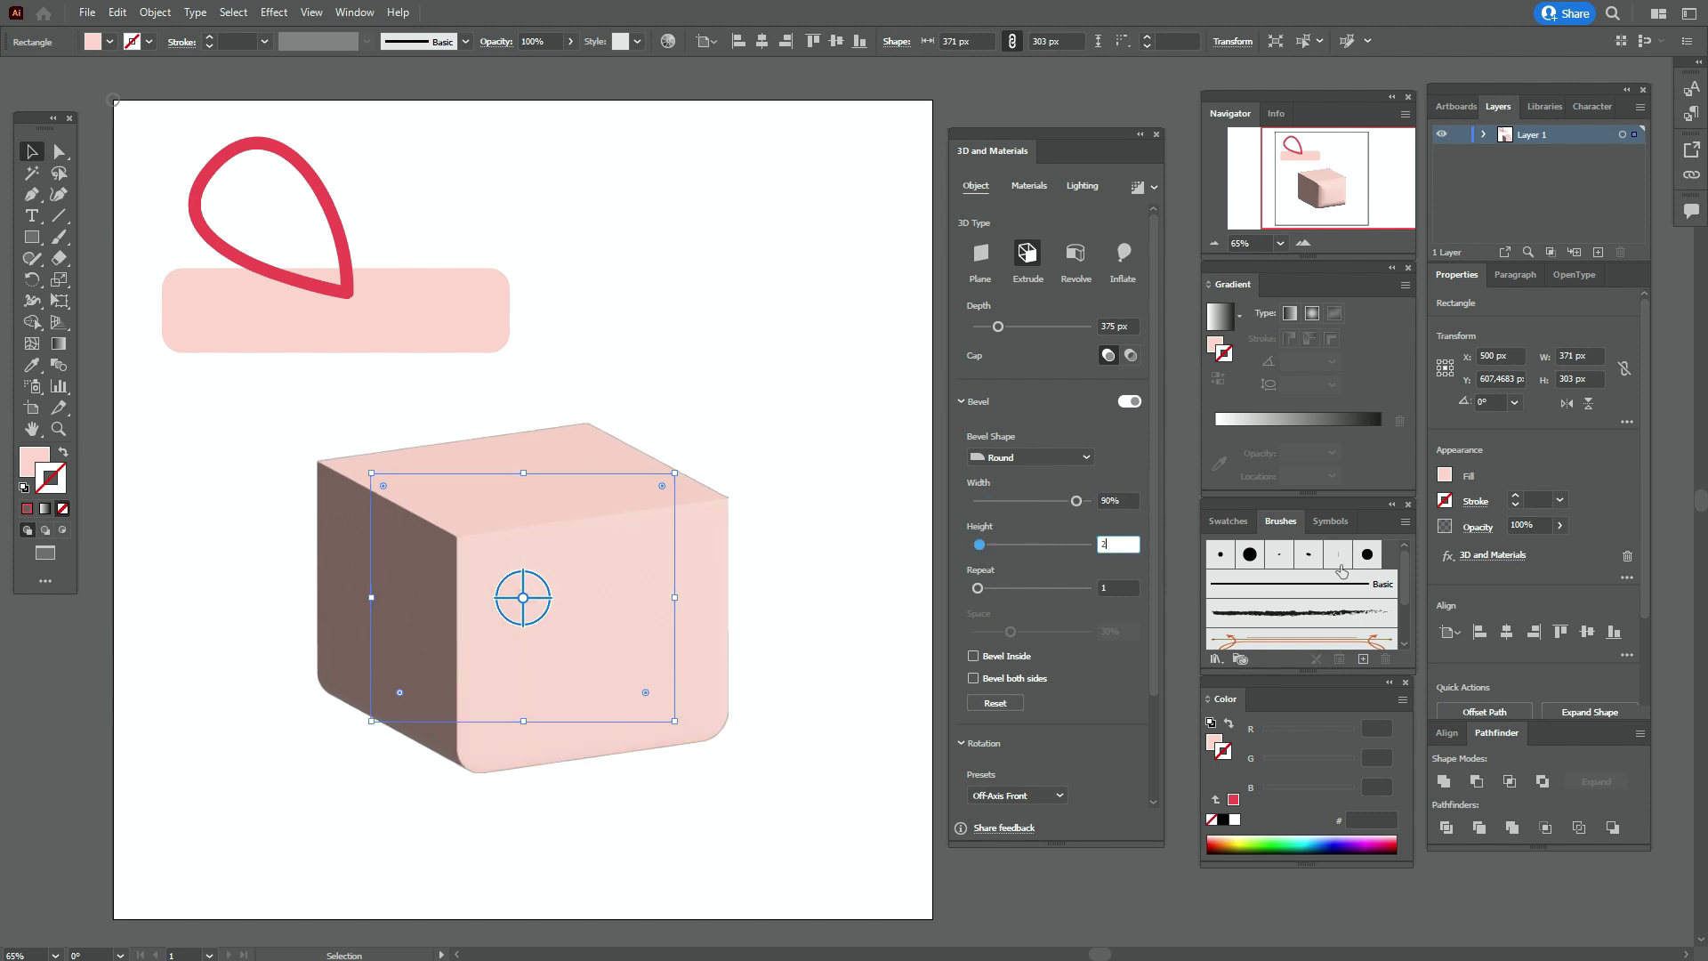
pyautogui.write('3')
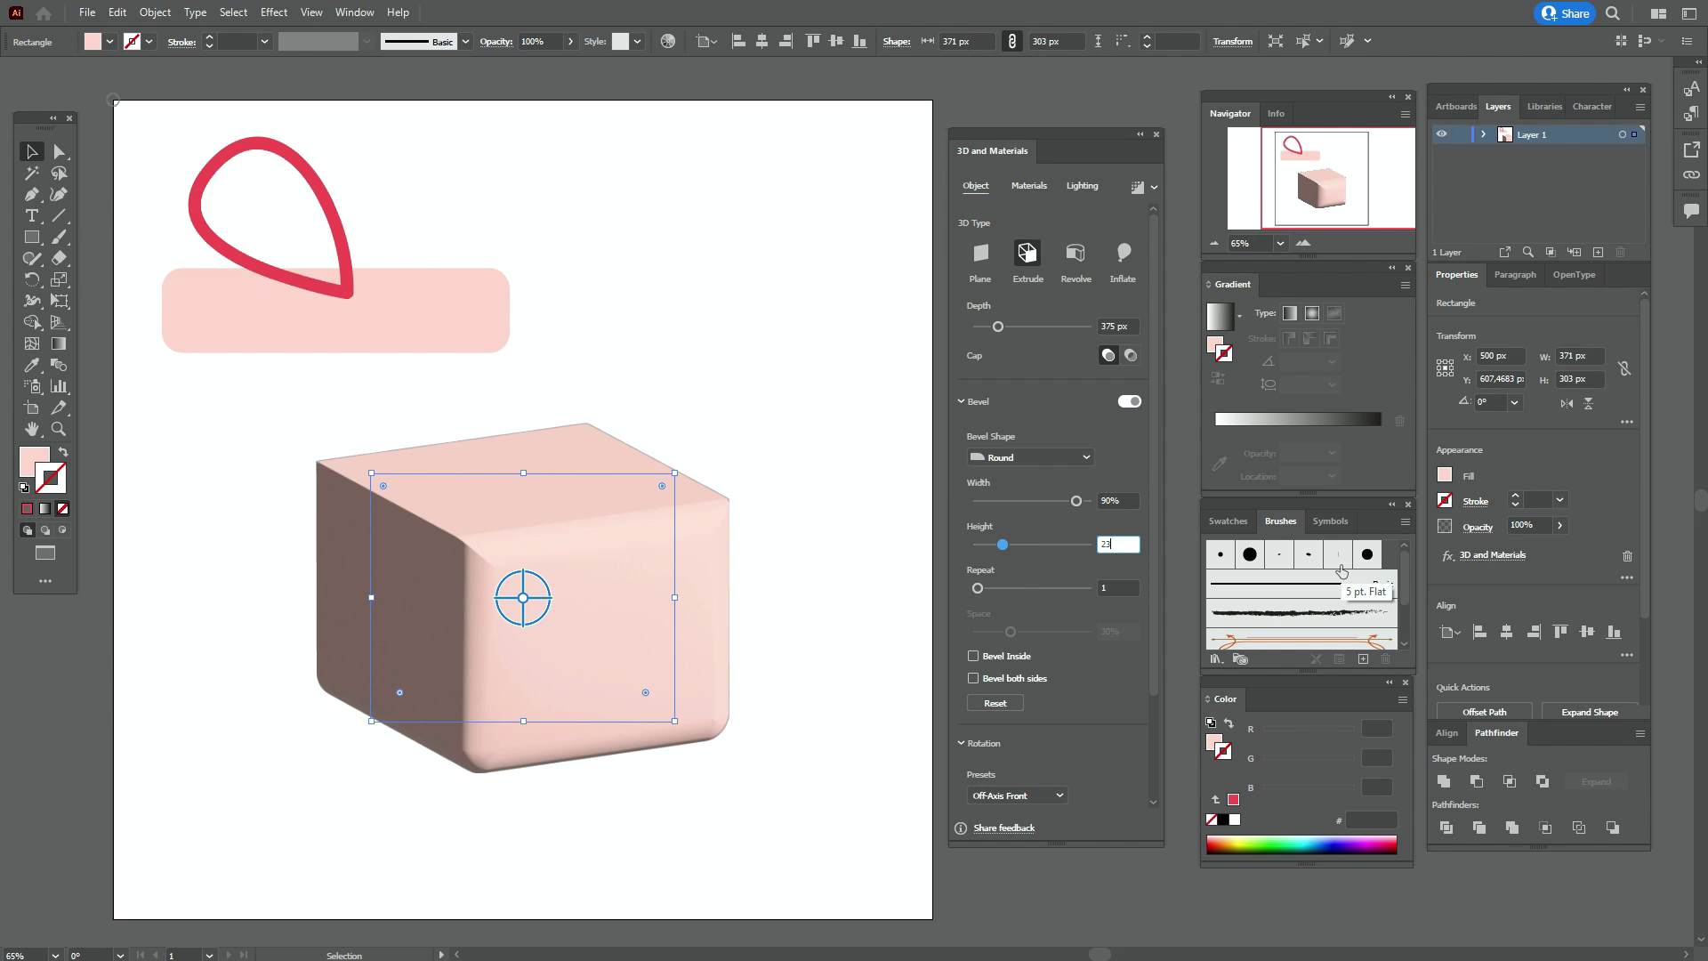
pyautogui.click(1115, 583)
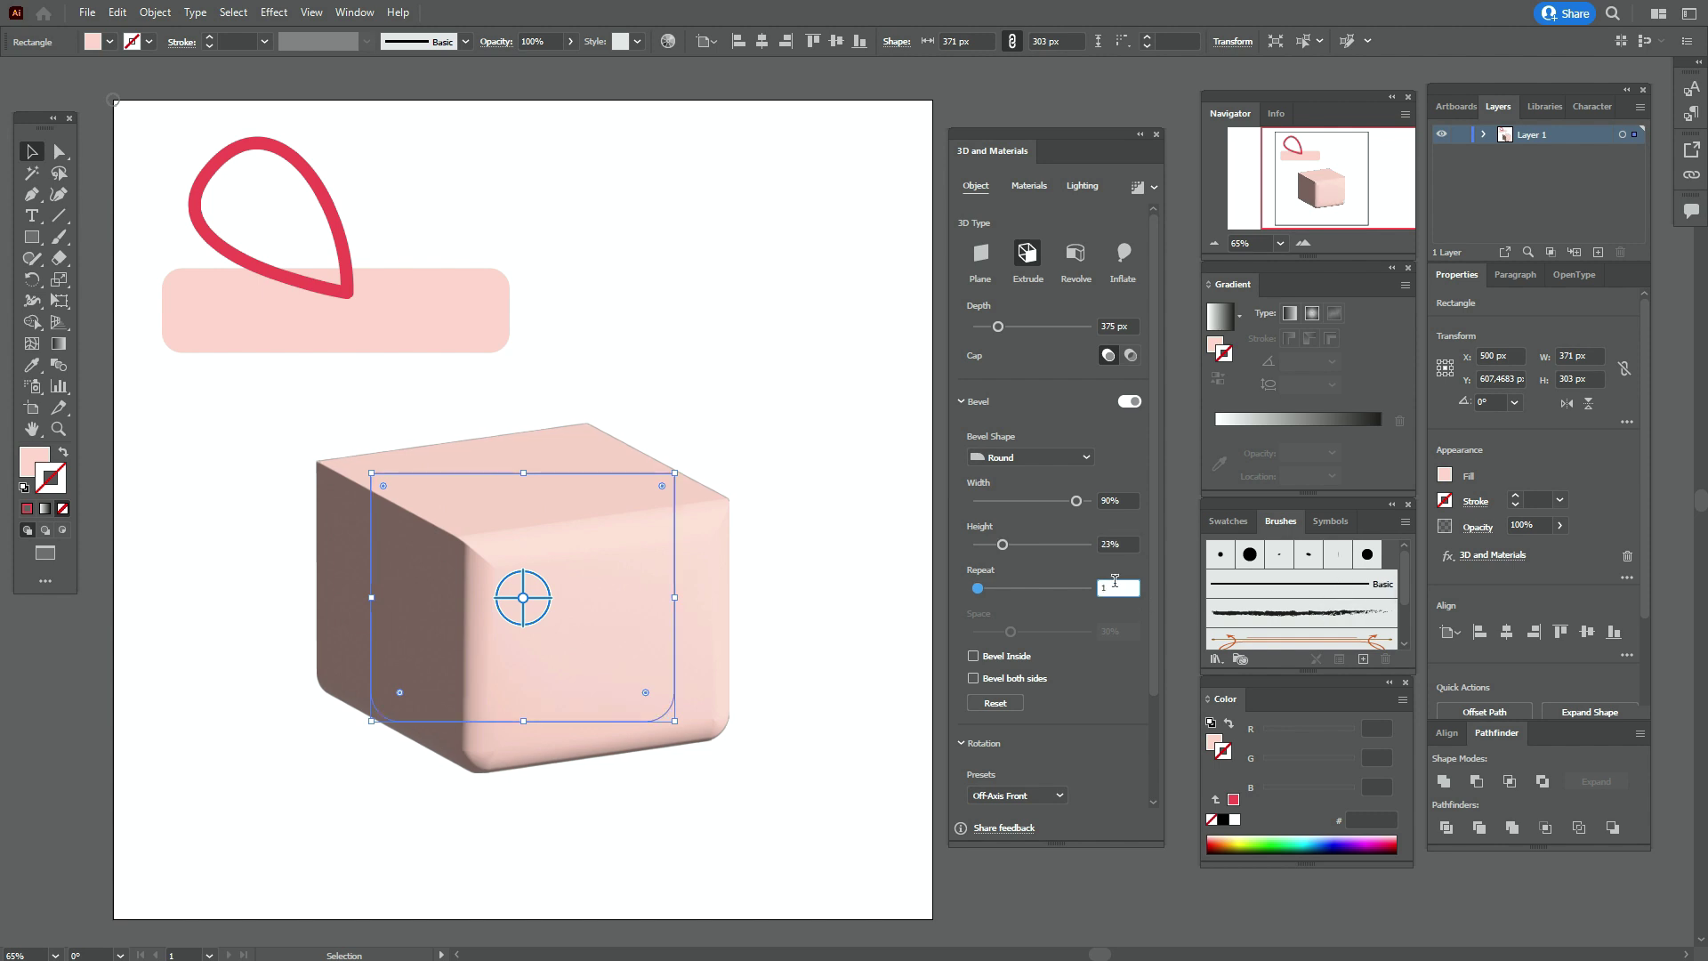
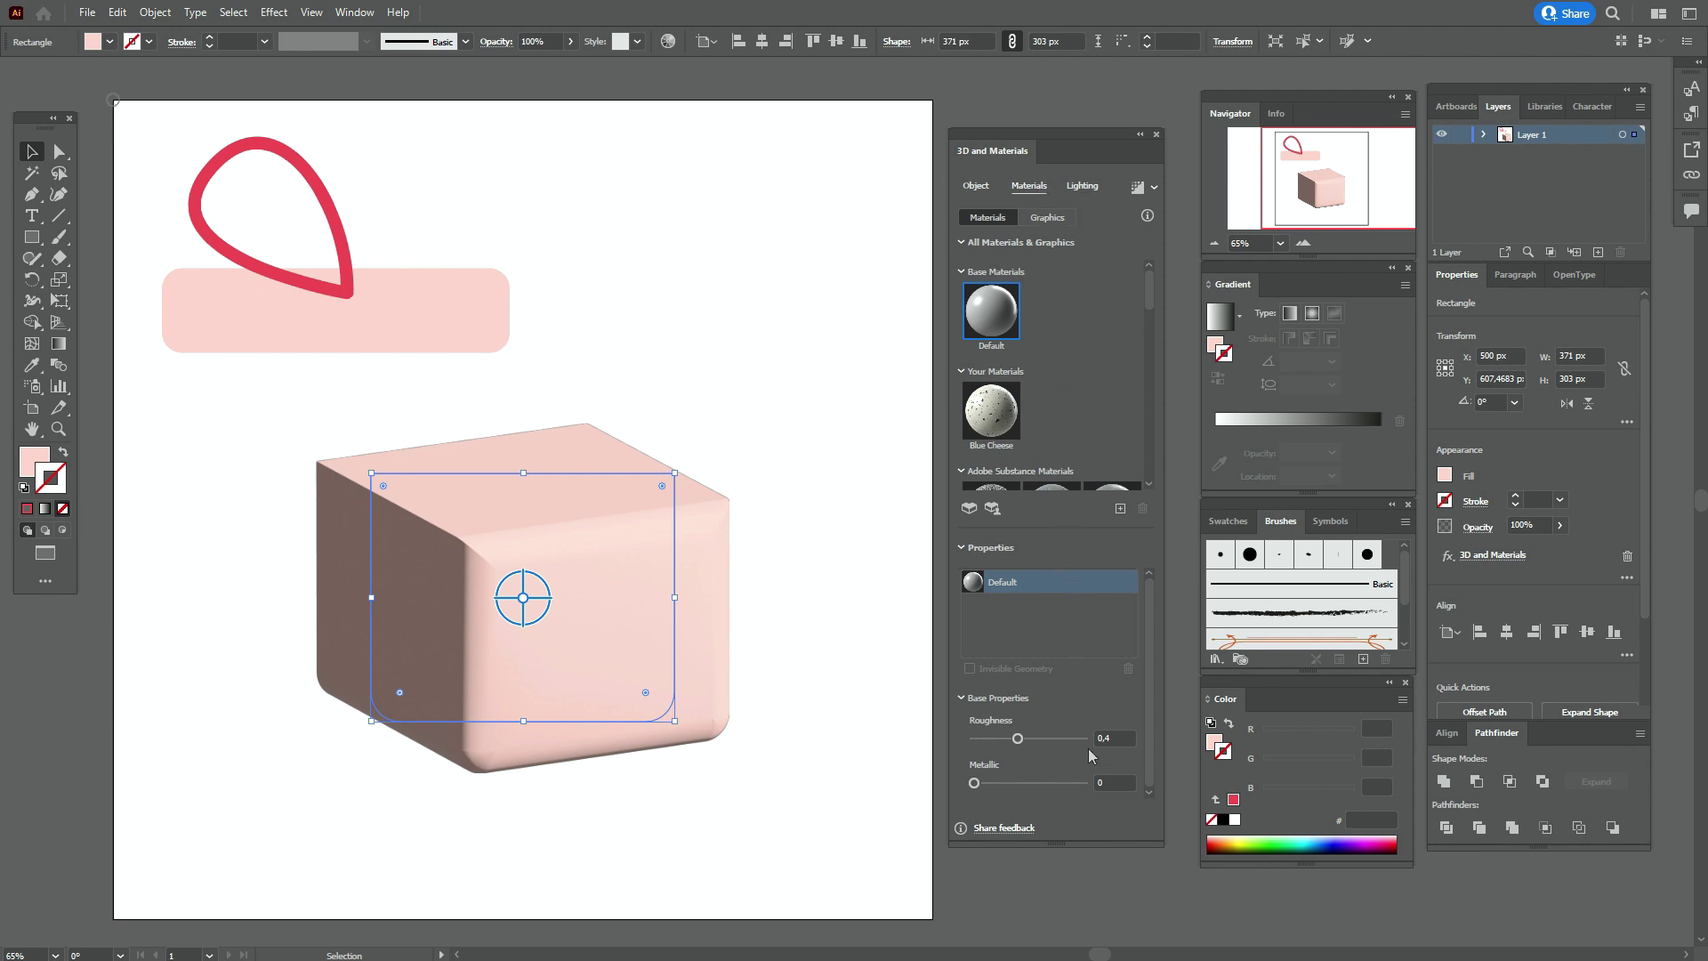
# Set the box body's 3D lighting to 25° rotation, 57° height and 60% softness
pyautogui.click(1084, 187)
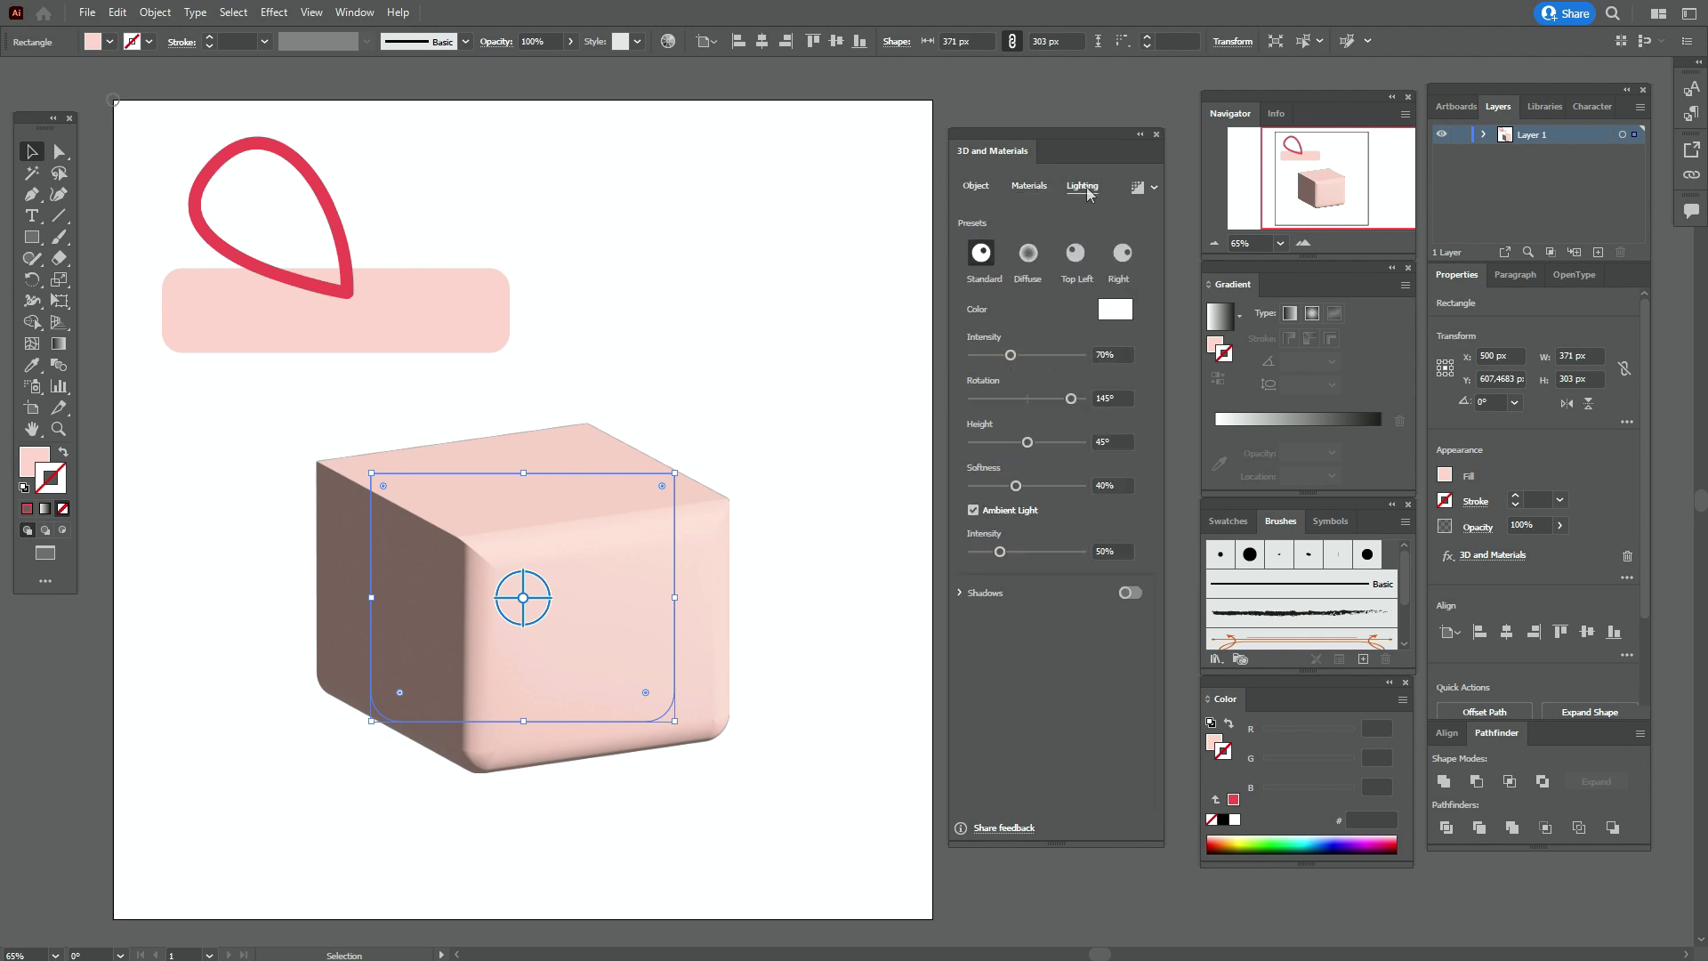
pyautogui.click(1105, 397)
pyautogui.write('25')
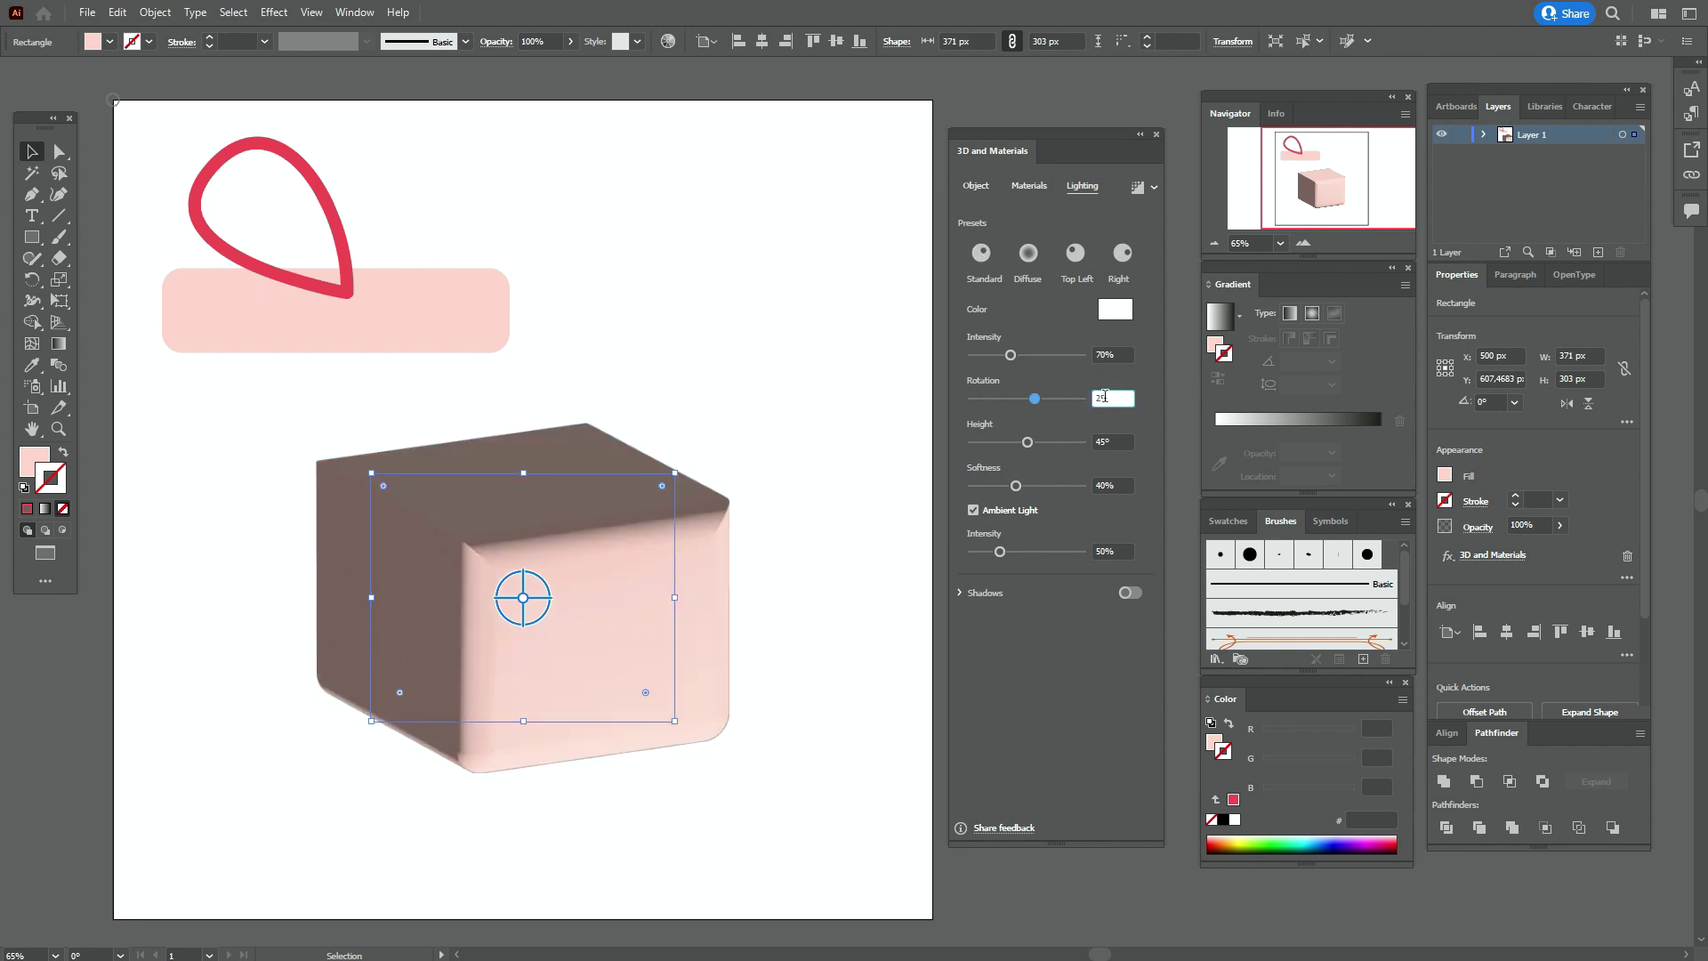
pyautogui.click(1103, 442)
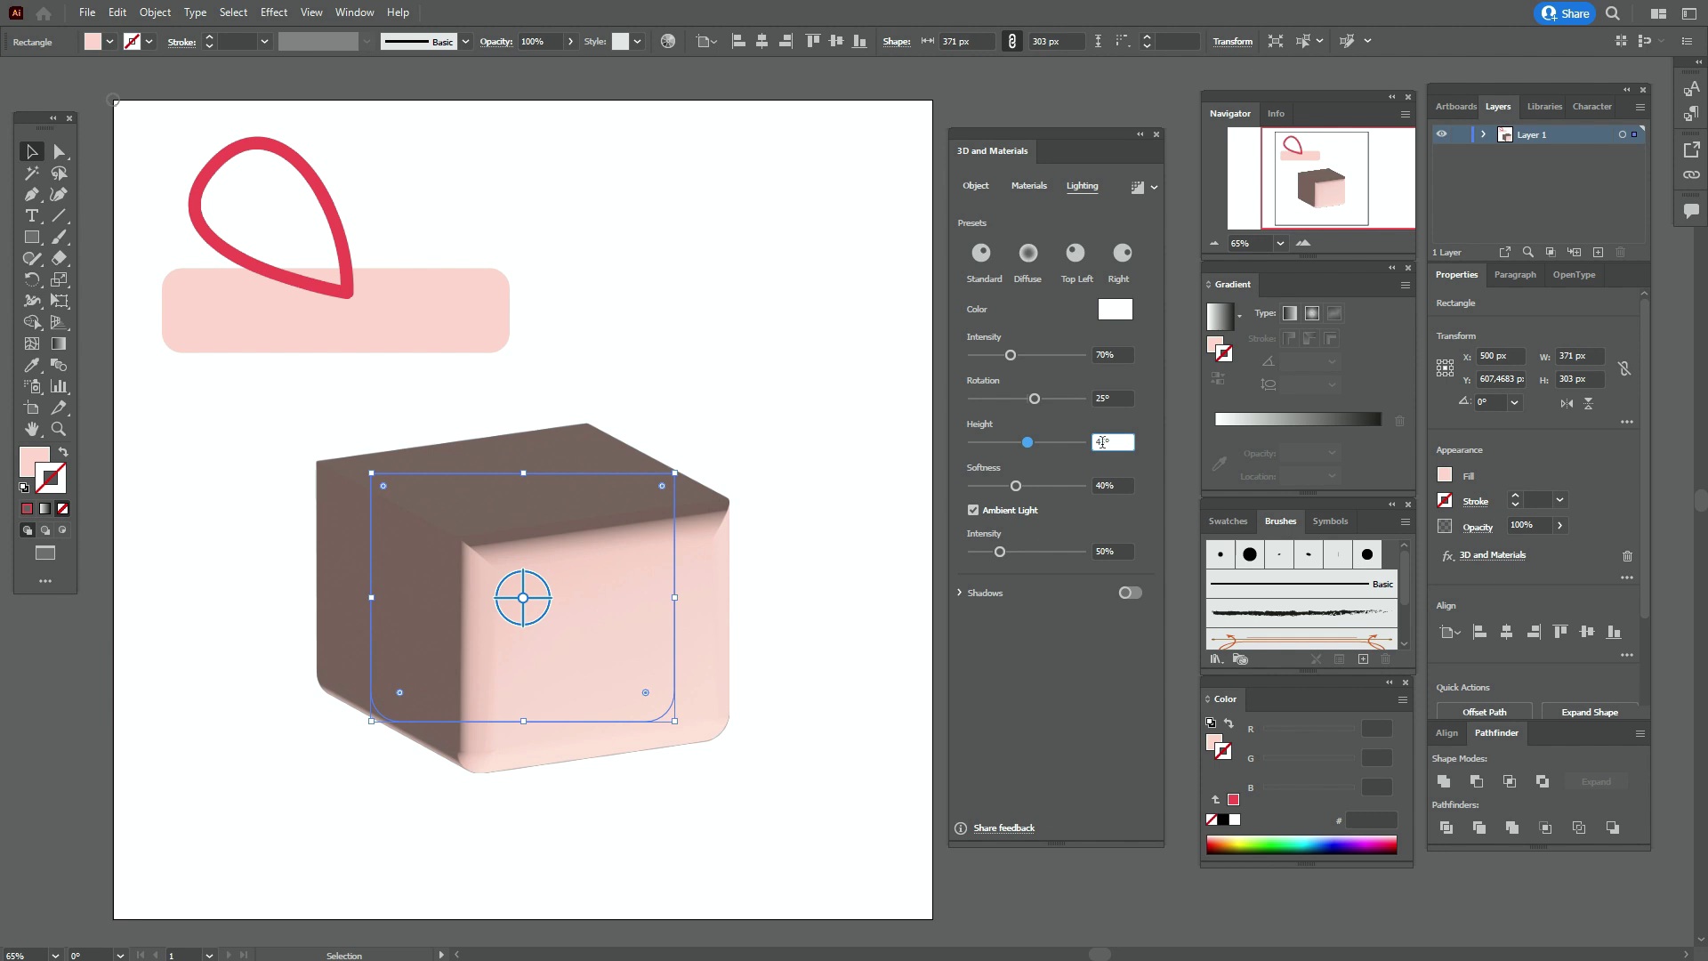
pyautogui.write('57')
pyautogui.click(1103, 483)
pyautogui.doubleClick(1104, 483)
pyautogui.write('60')
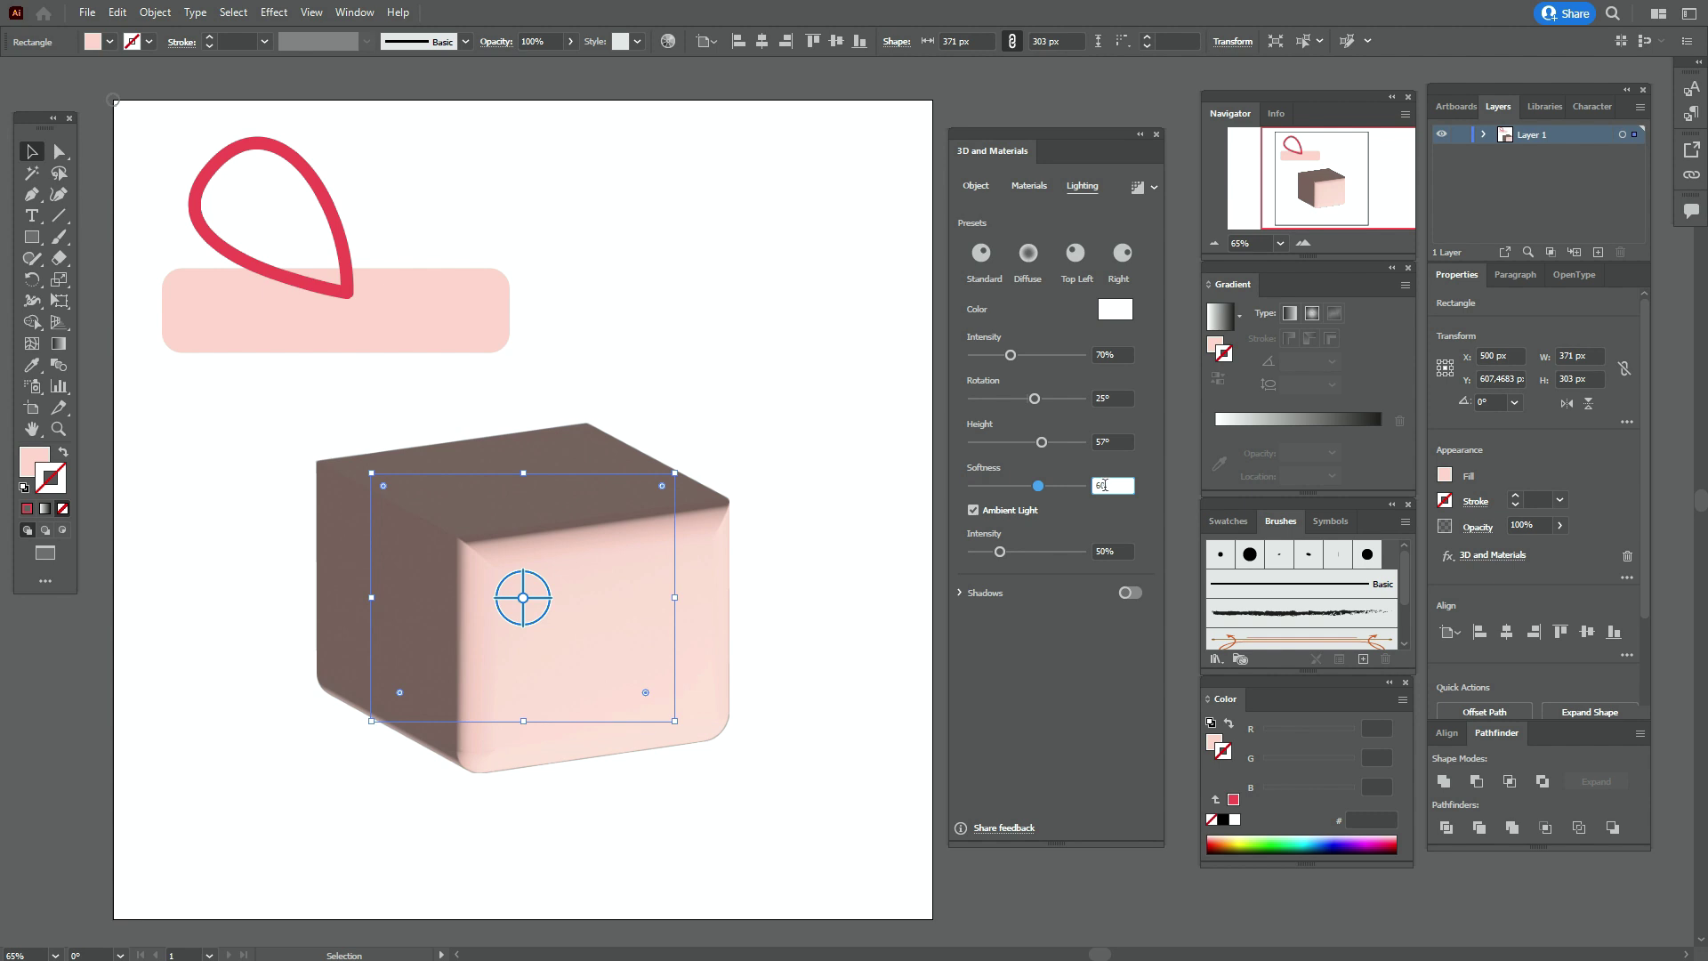
pyautogui.press('Return')
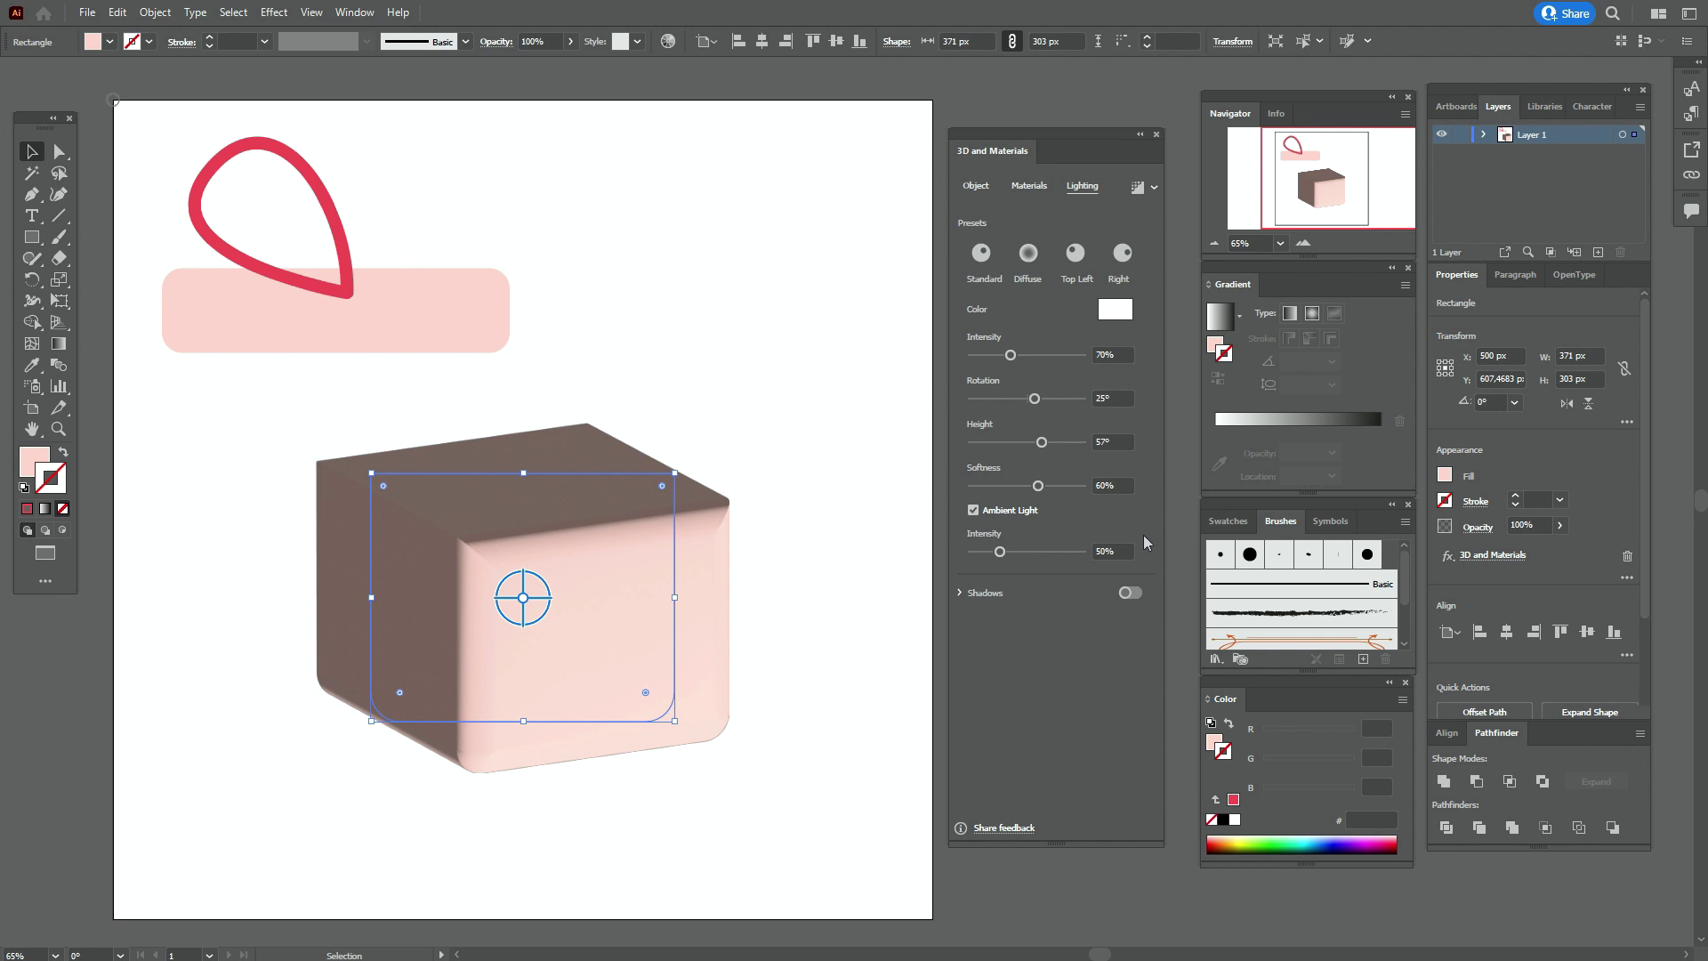
# Switch the box body to a rendered preview and enable its shadow, positioned Below Object with shadow bounds of 251%
pyautogui.click(1138, 189)
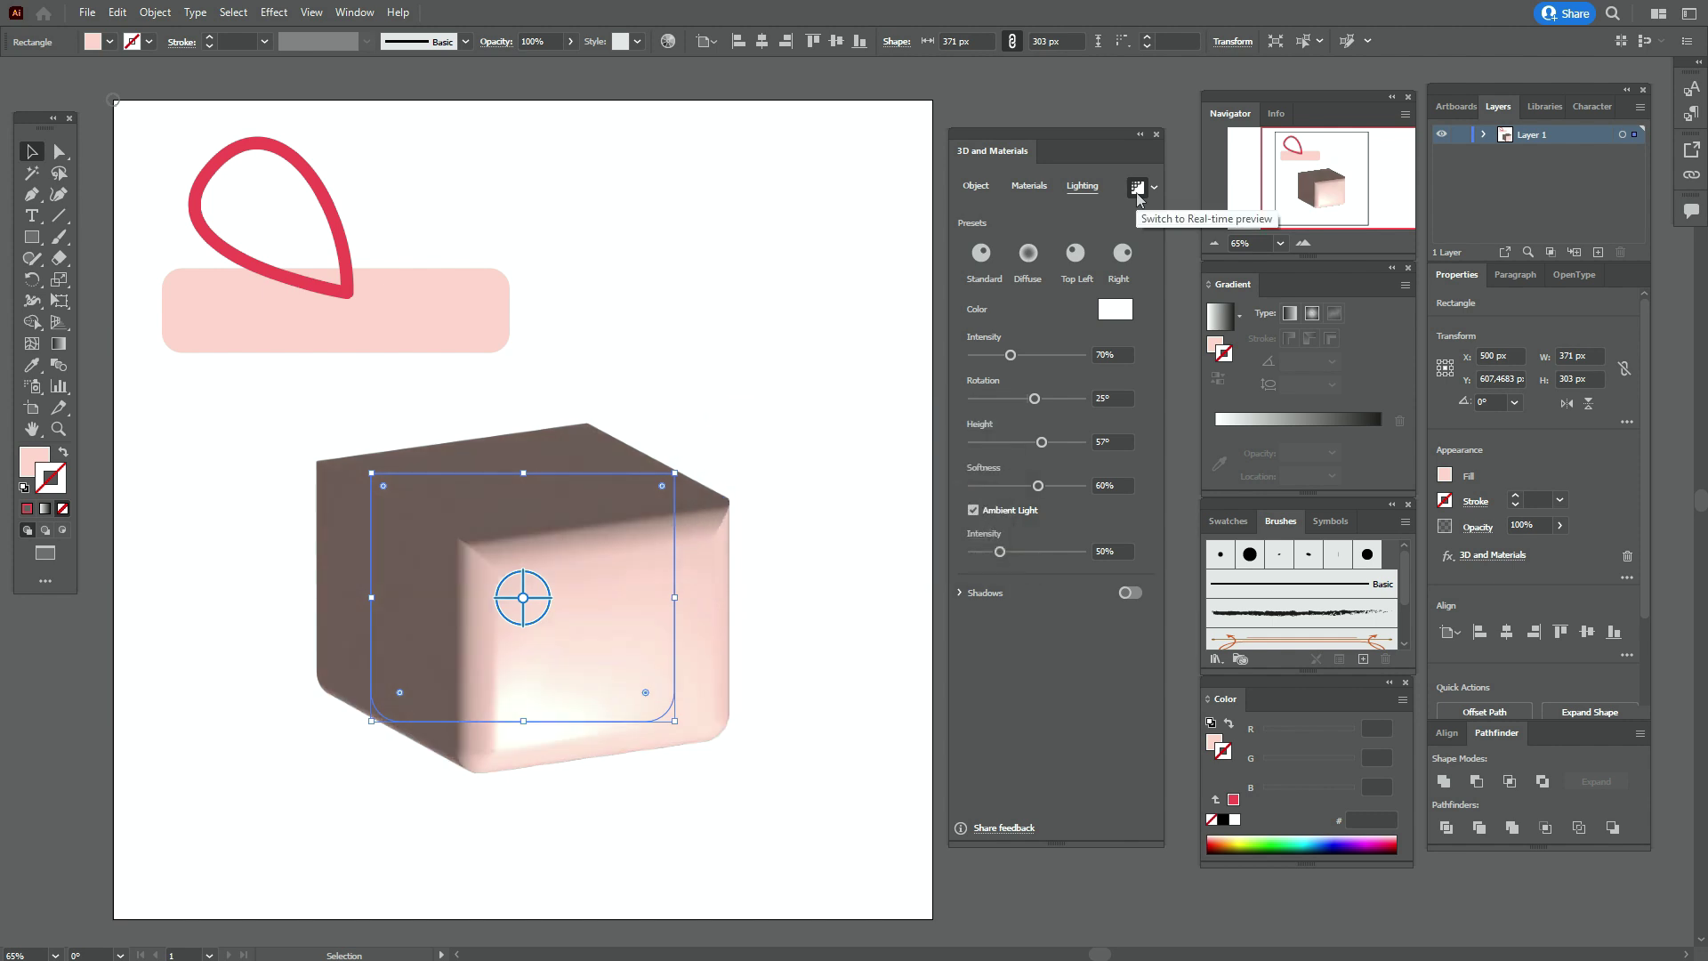
pyautogui.click(1148, 596)
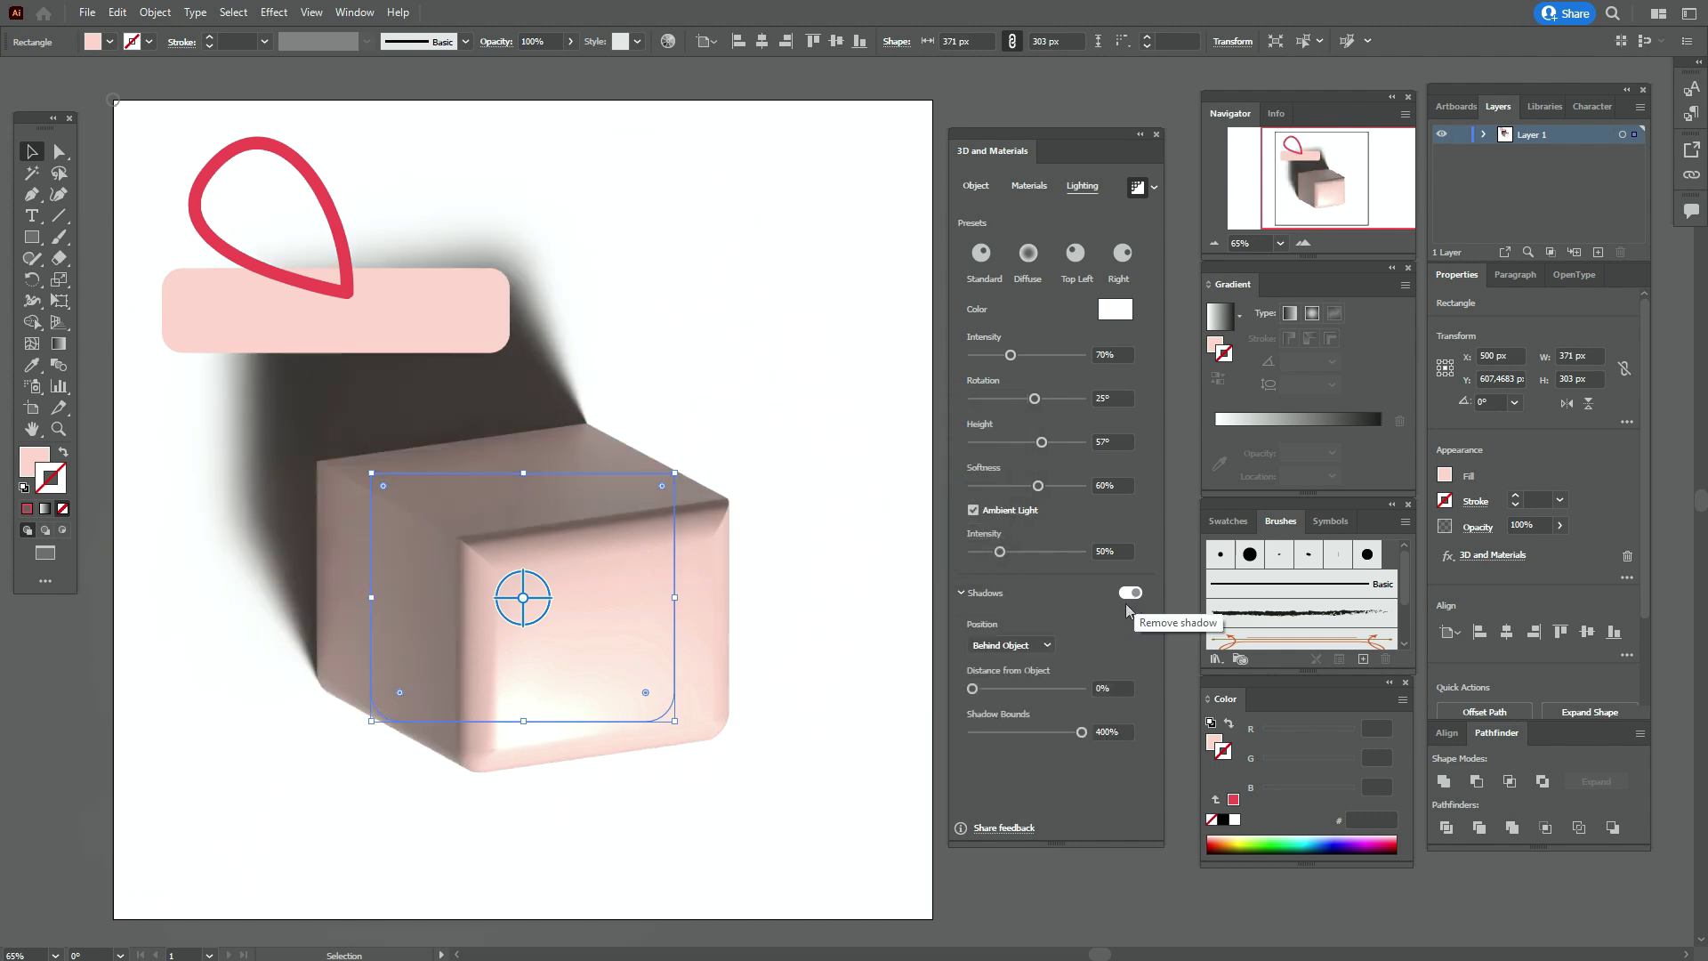
pyautogui.click(1047, 648)
pyautogui.click(1046, 692)
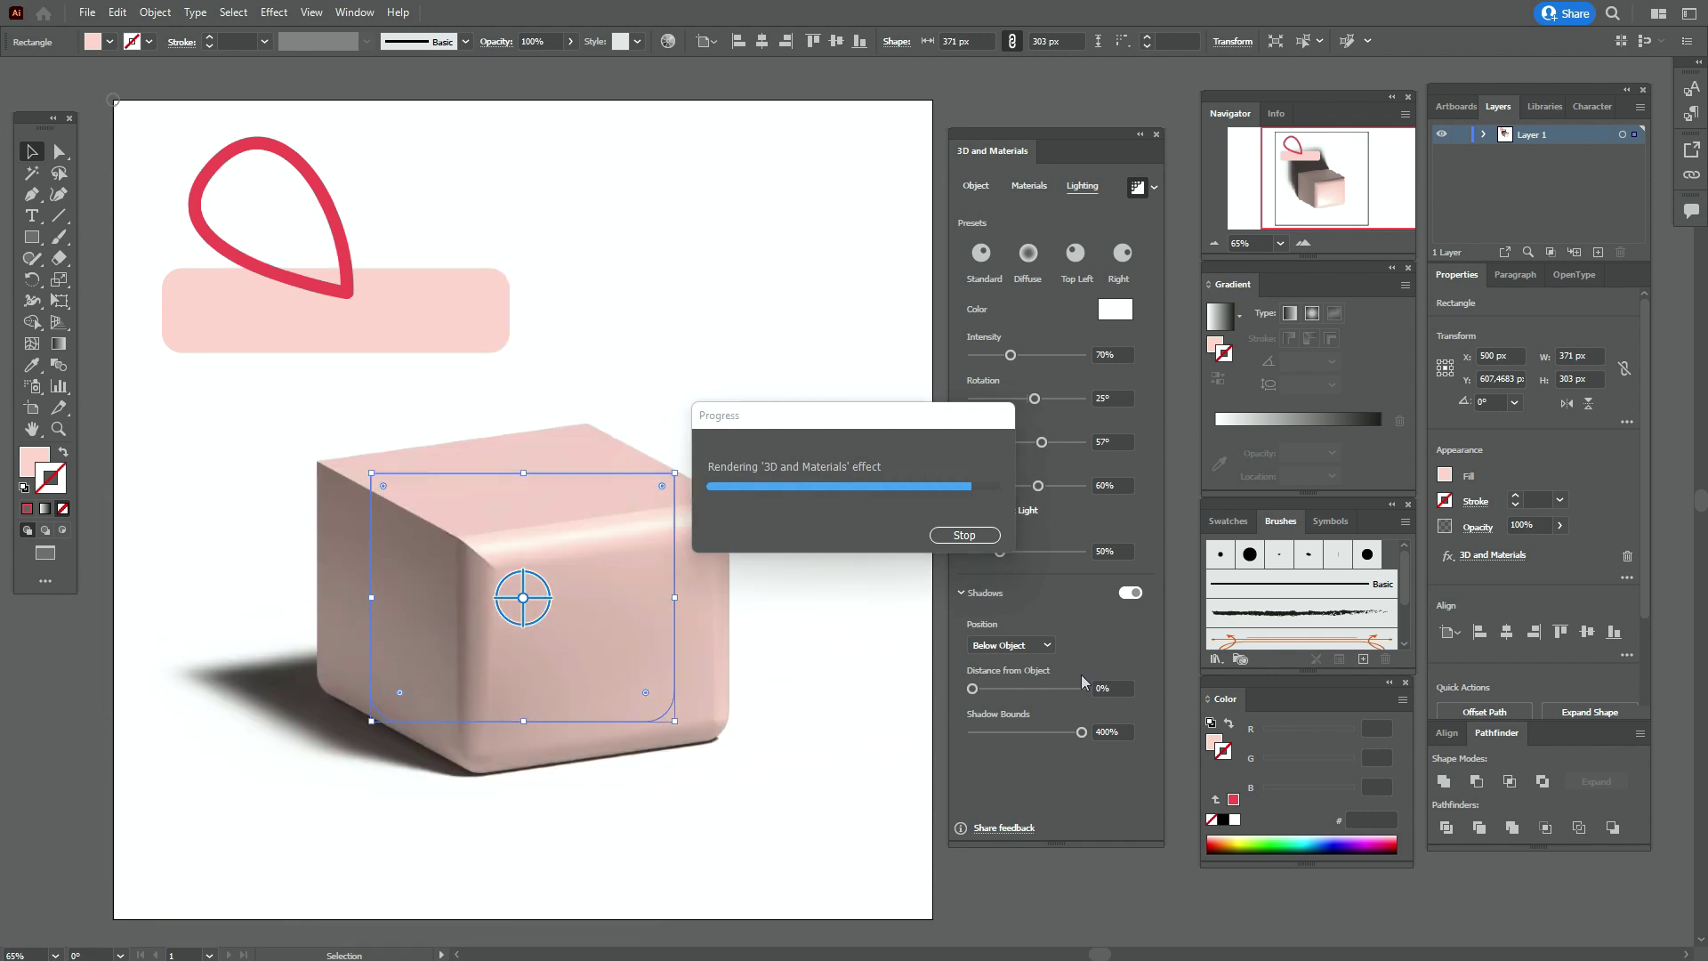
pyautogui.click(1106, 731)
pyautogui.write('251')
pyautogui.press('Return')
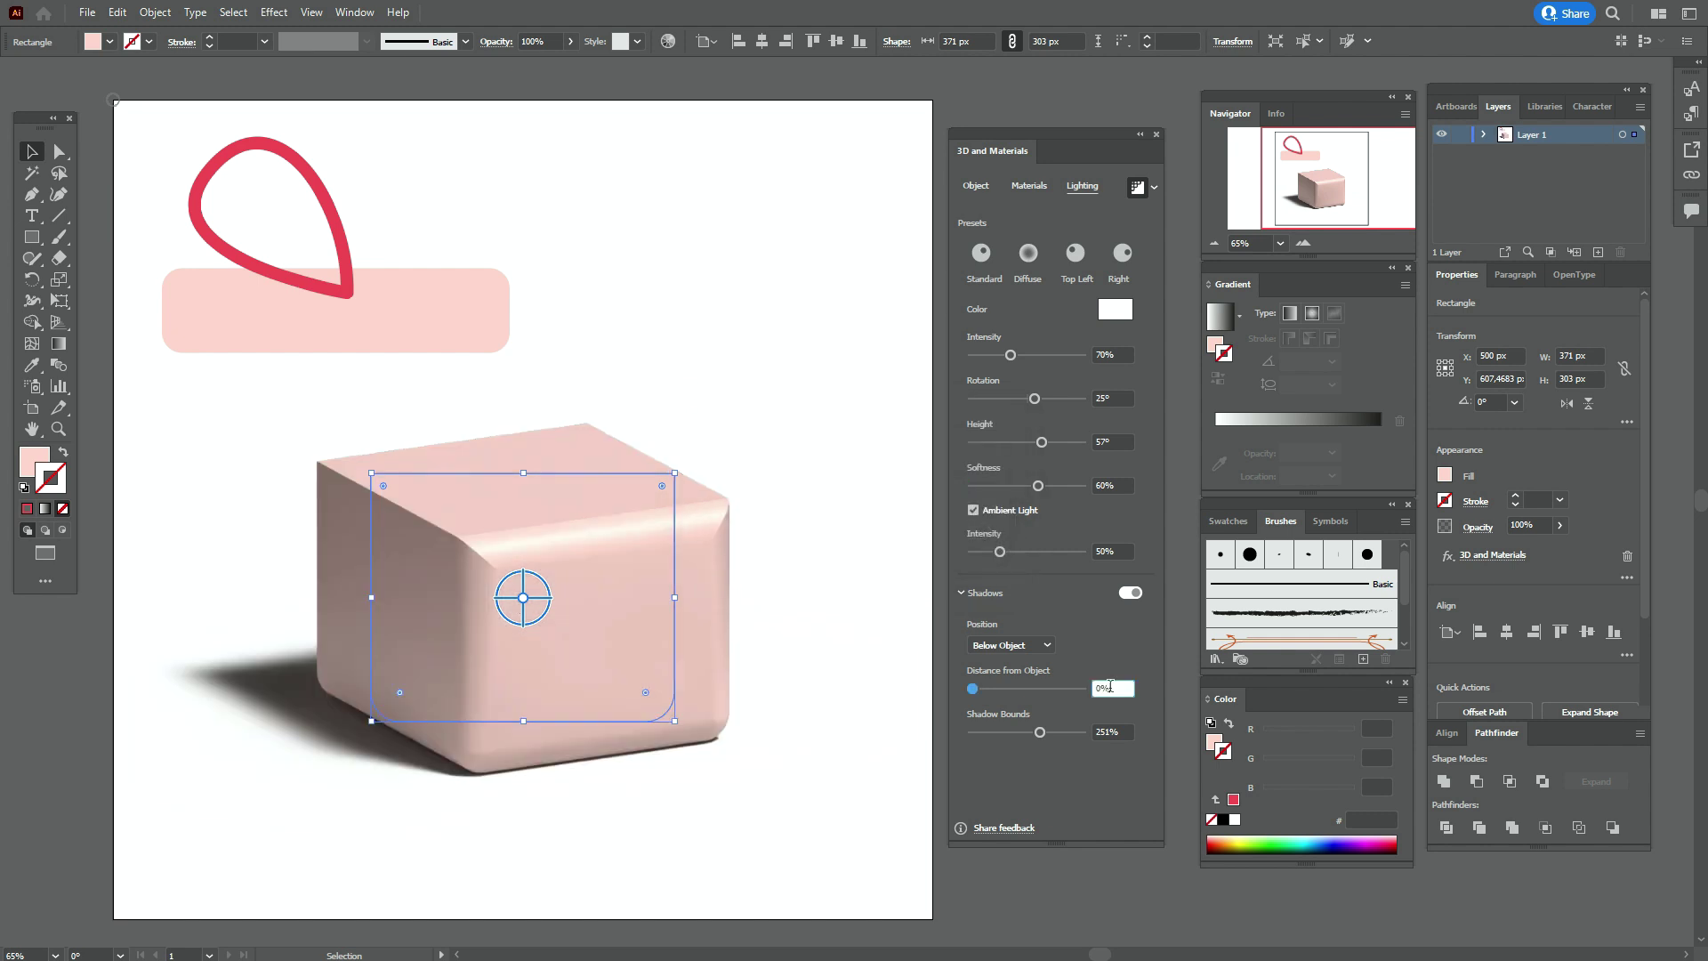
pyautogui.click(869, 585)
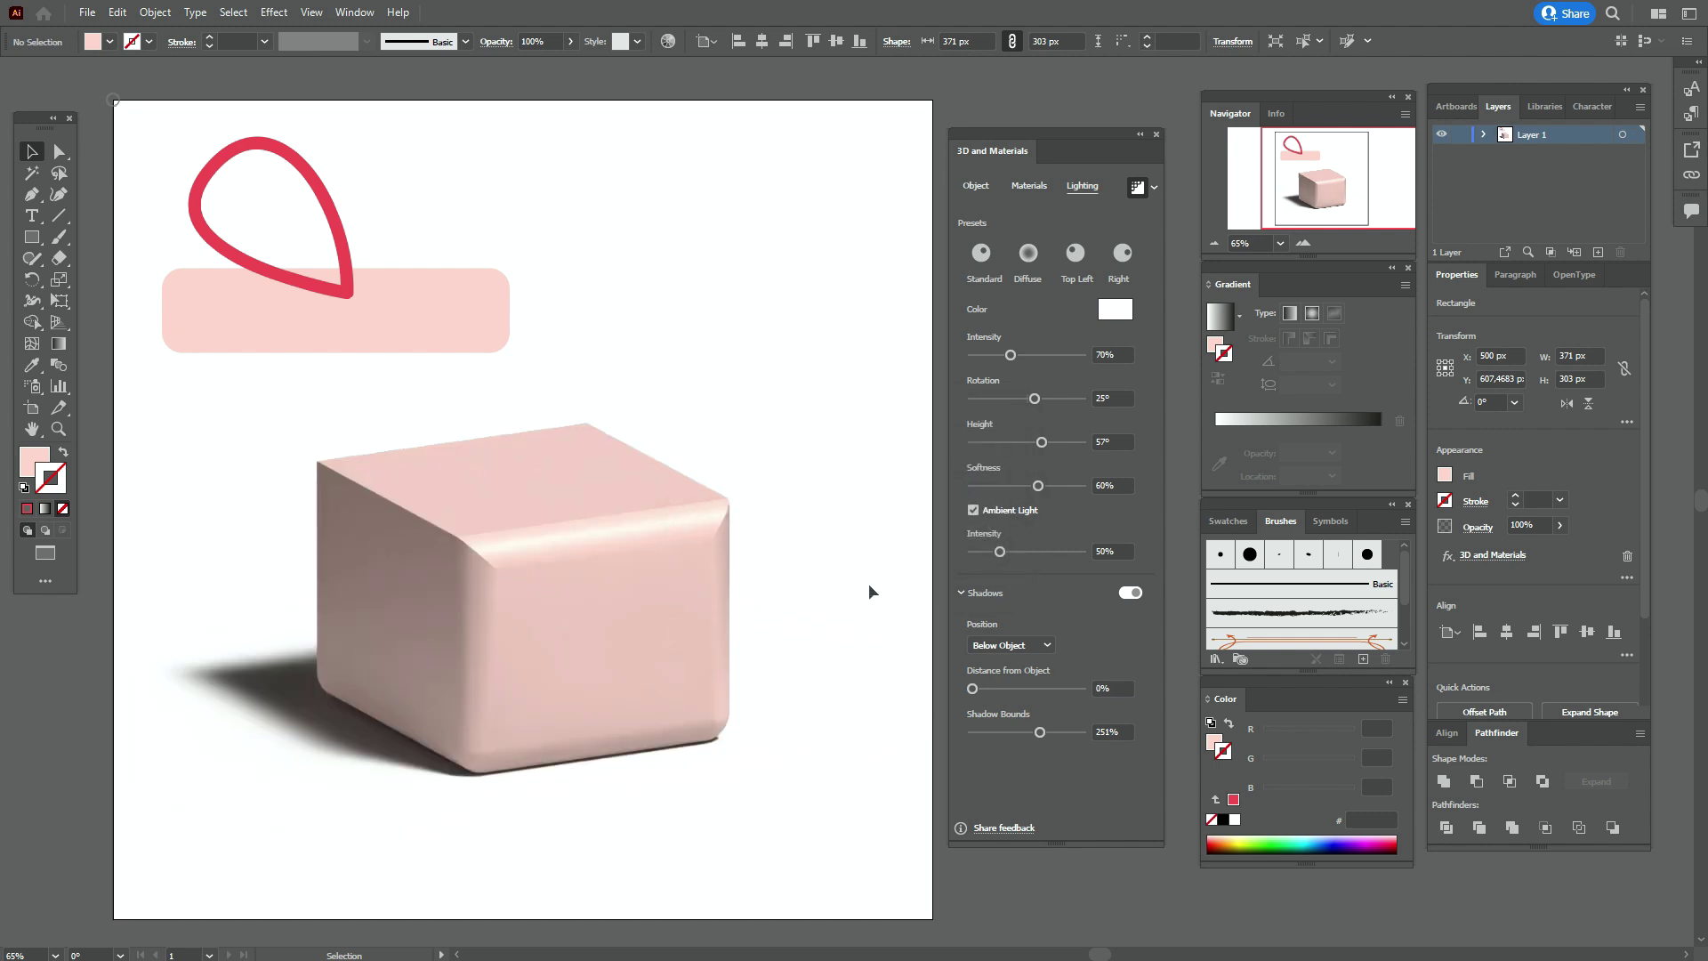
# Move the pink lid rectangle clear of the bow loop, extrude it in 3D and give it a Round bevel
pyautogui.click(919, 152)
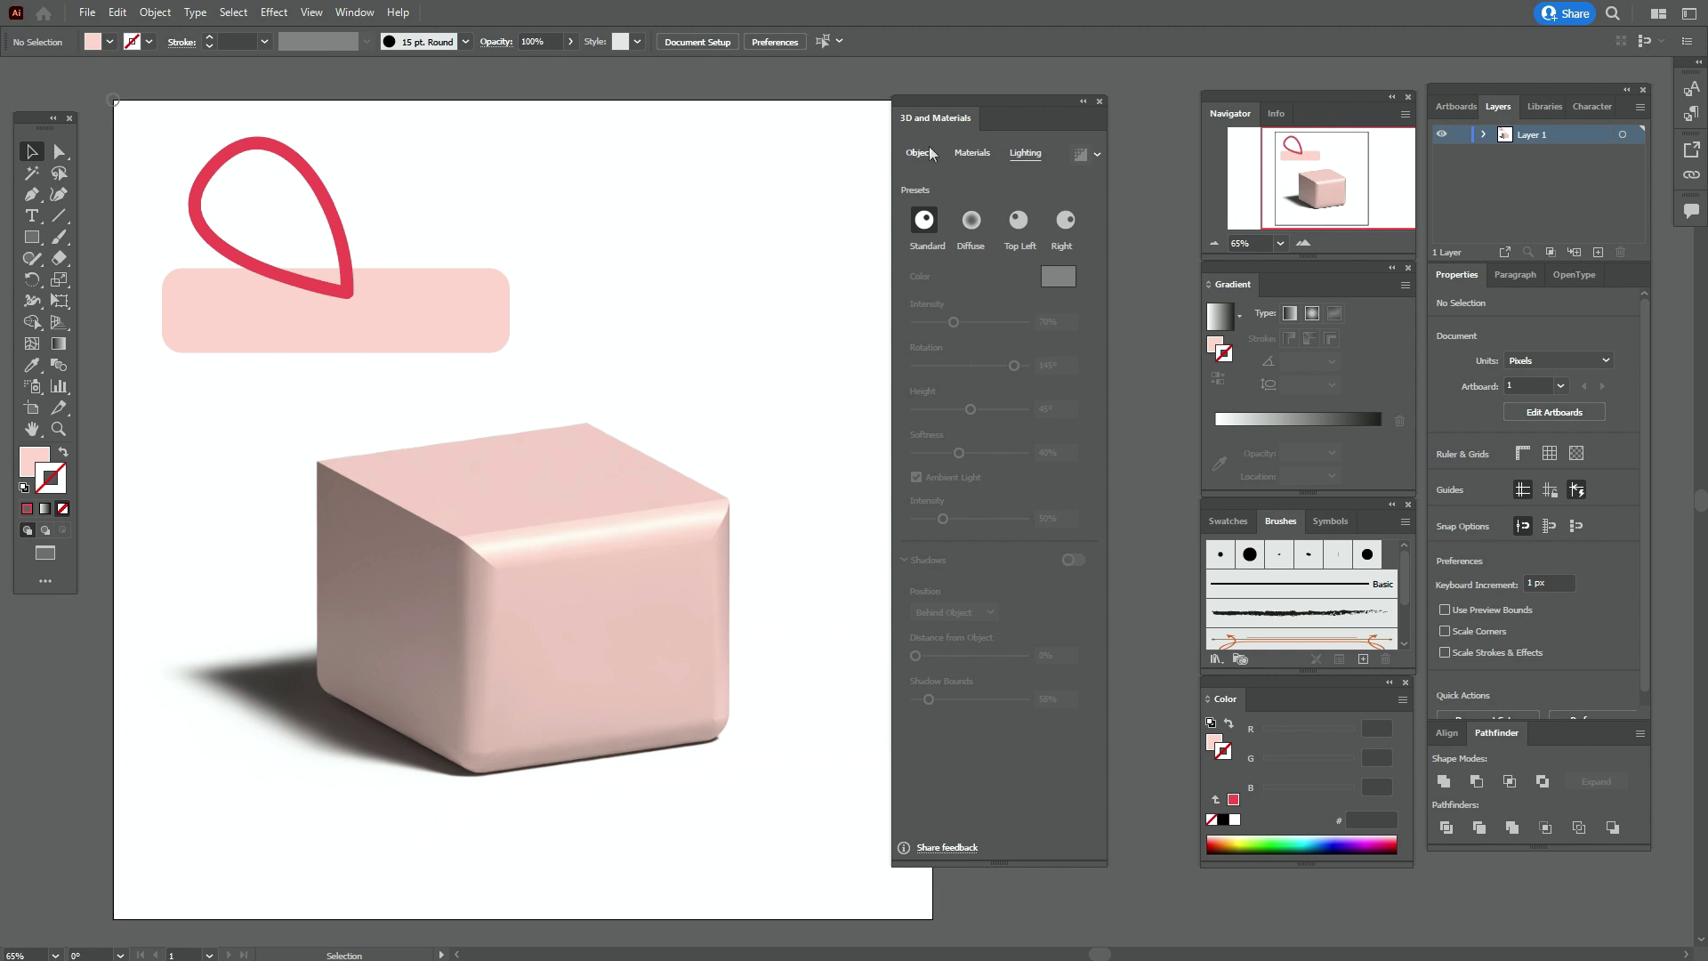
pyautogui.moveTo(428, 325); pyautogui.dragTo(705, 320)
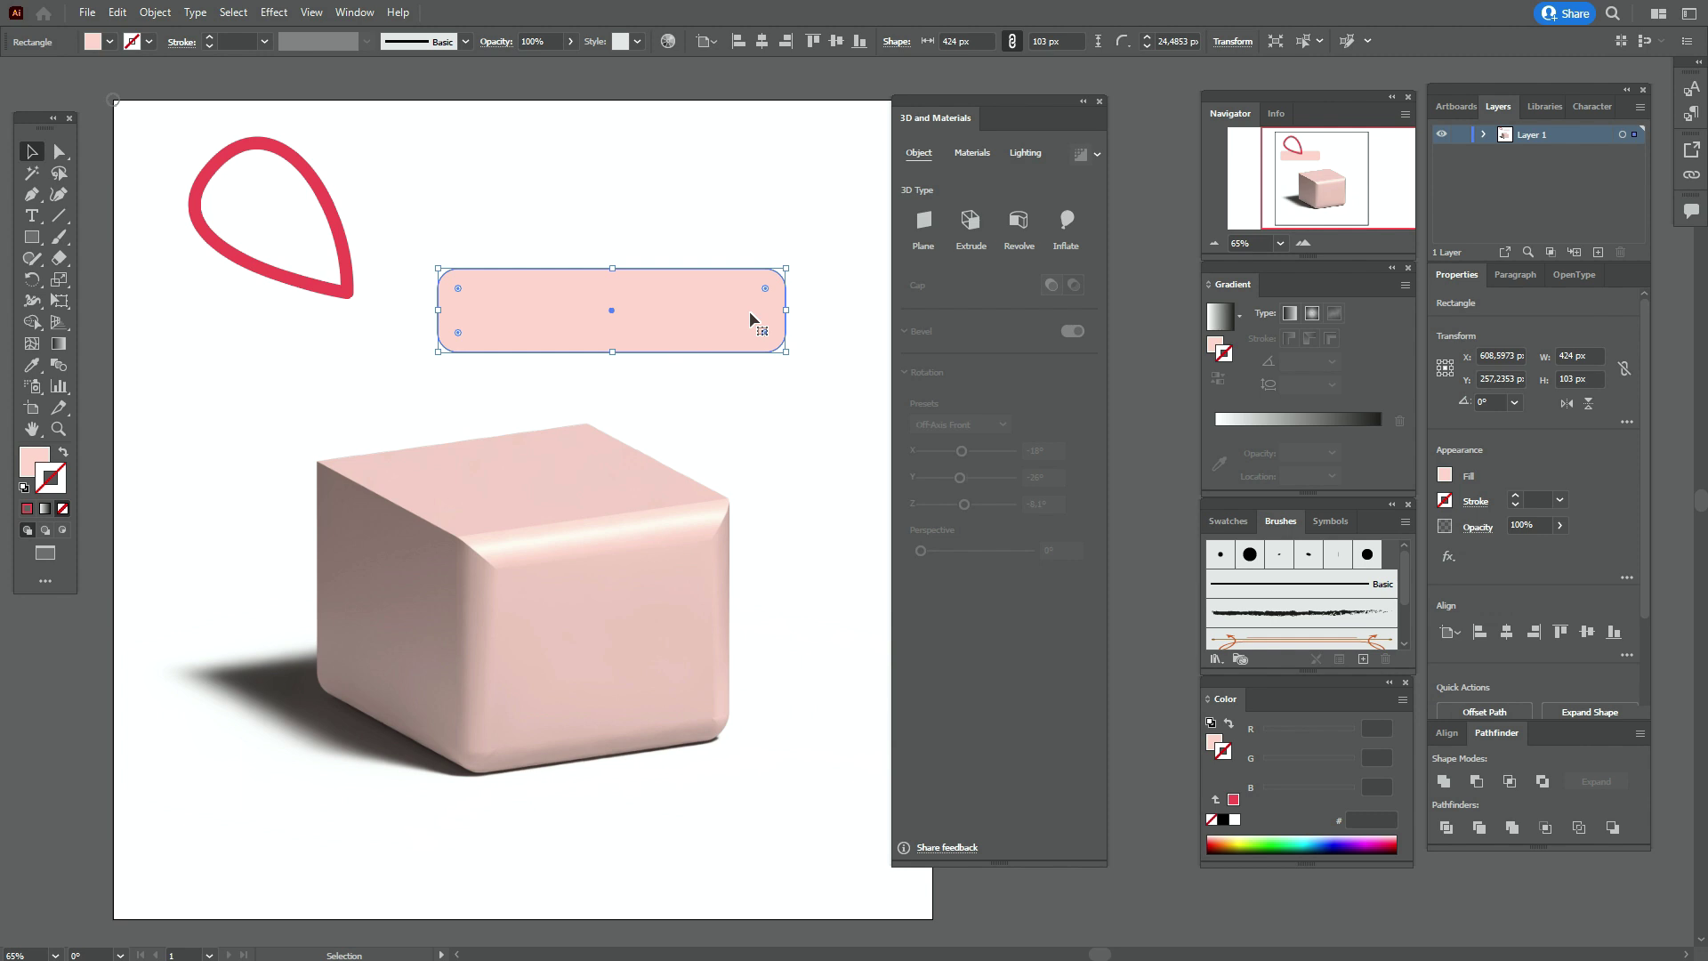
pyautogui.click(979, 229)
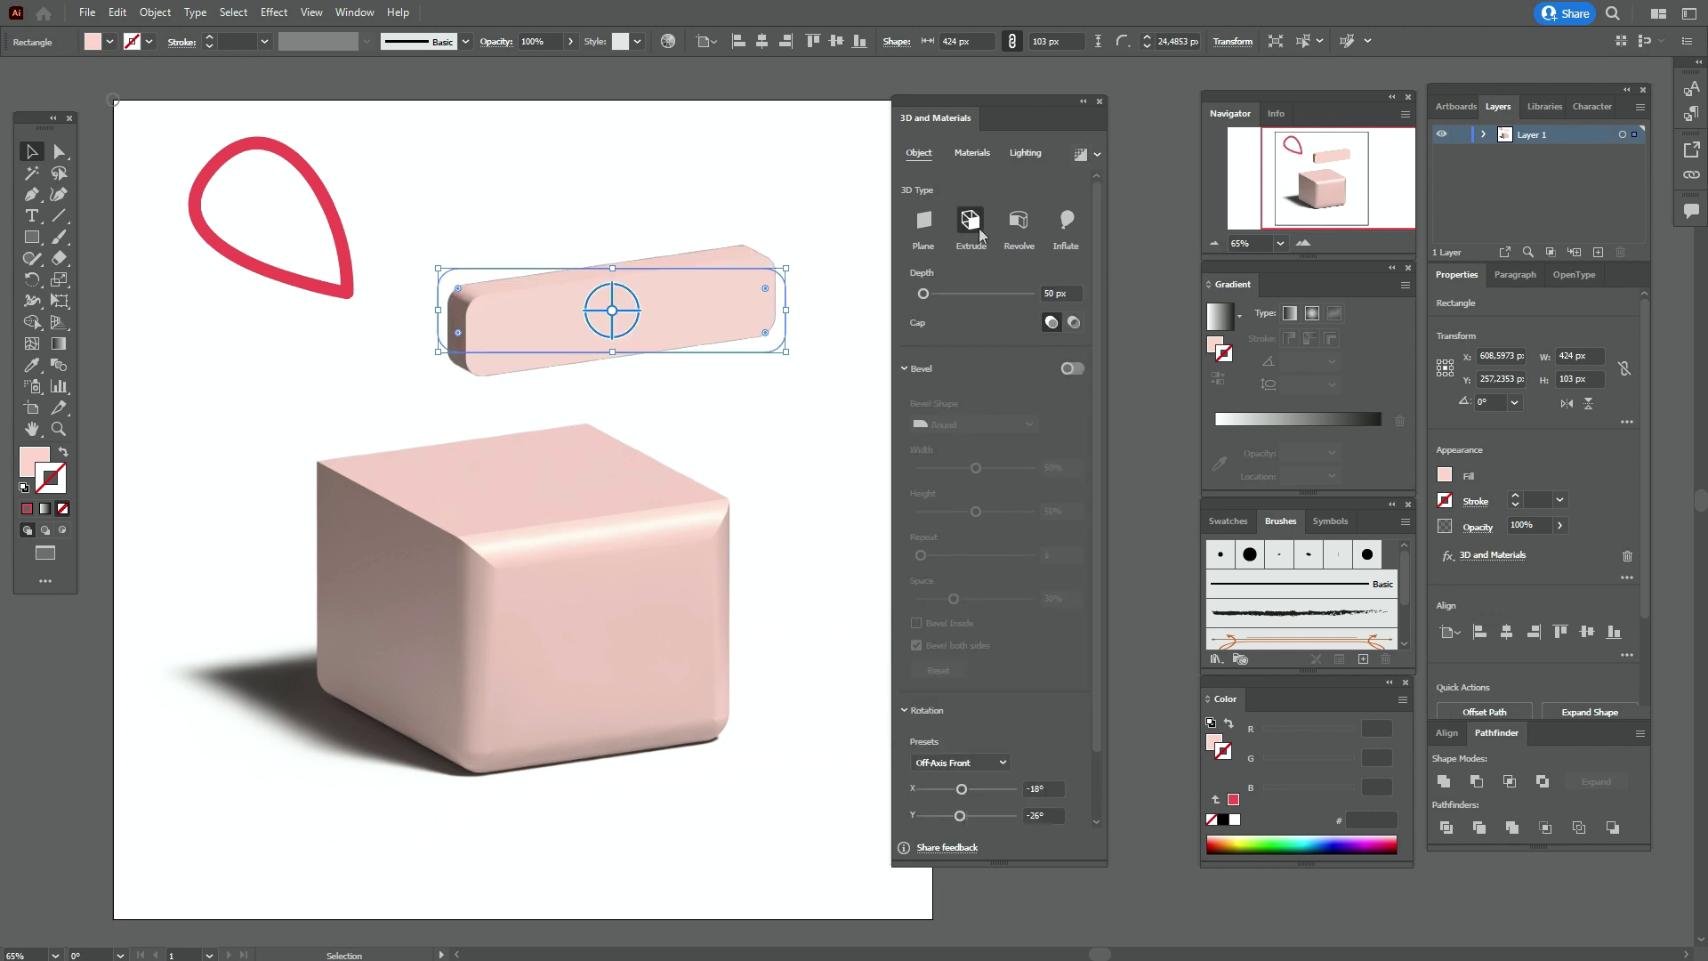
pyautogui.click(1084, 370)
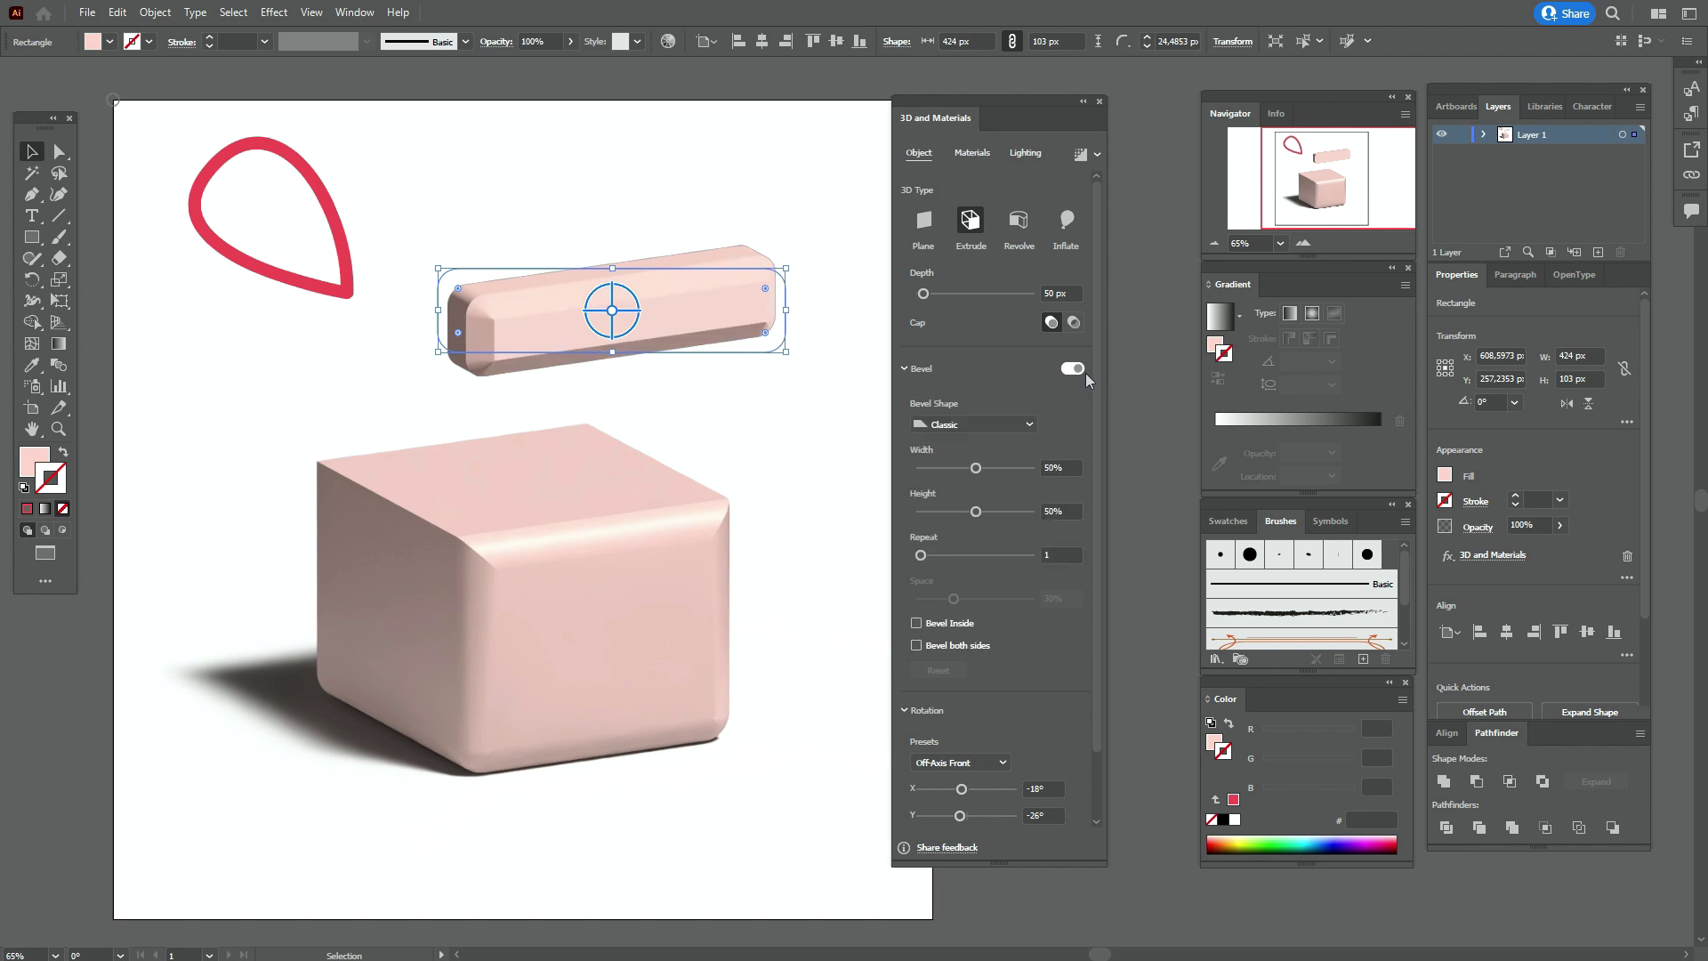
pyautogui.click(1025, 423)
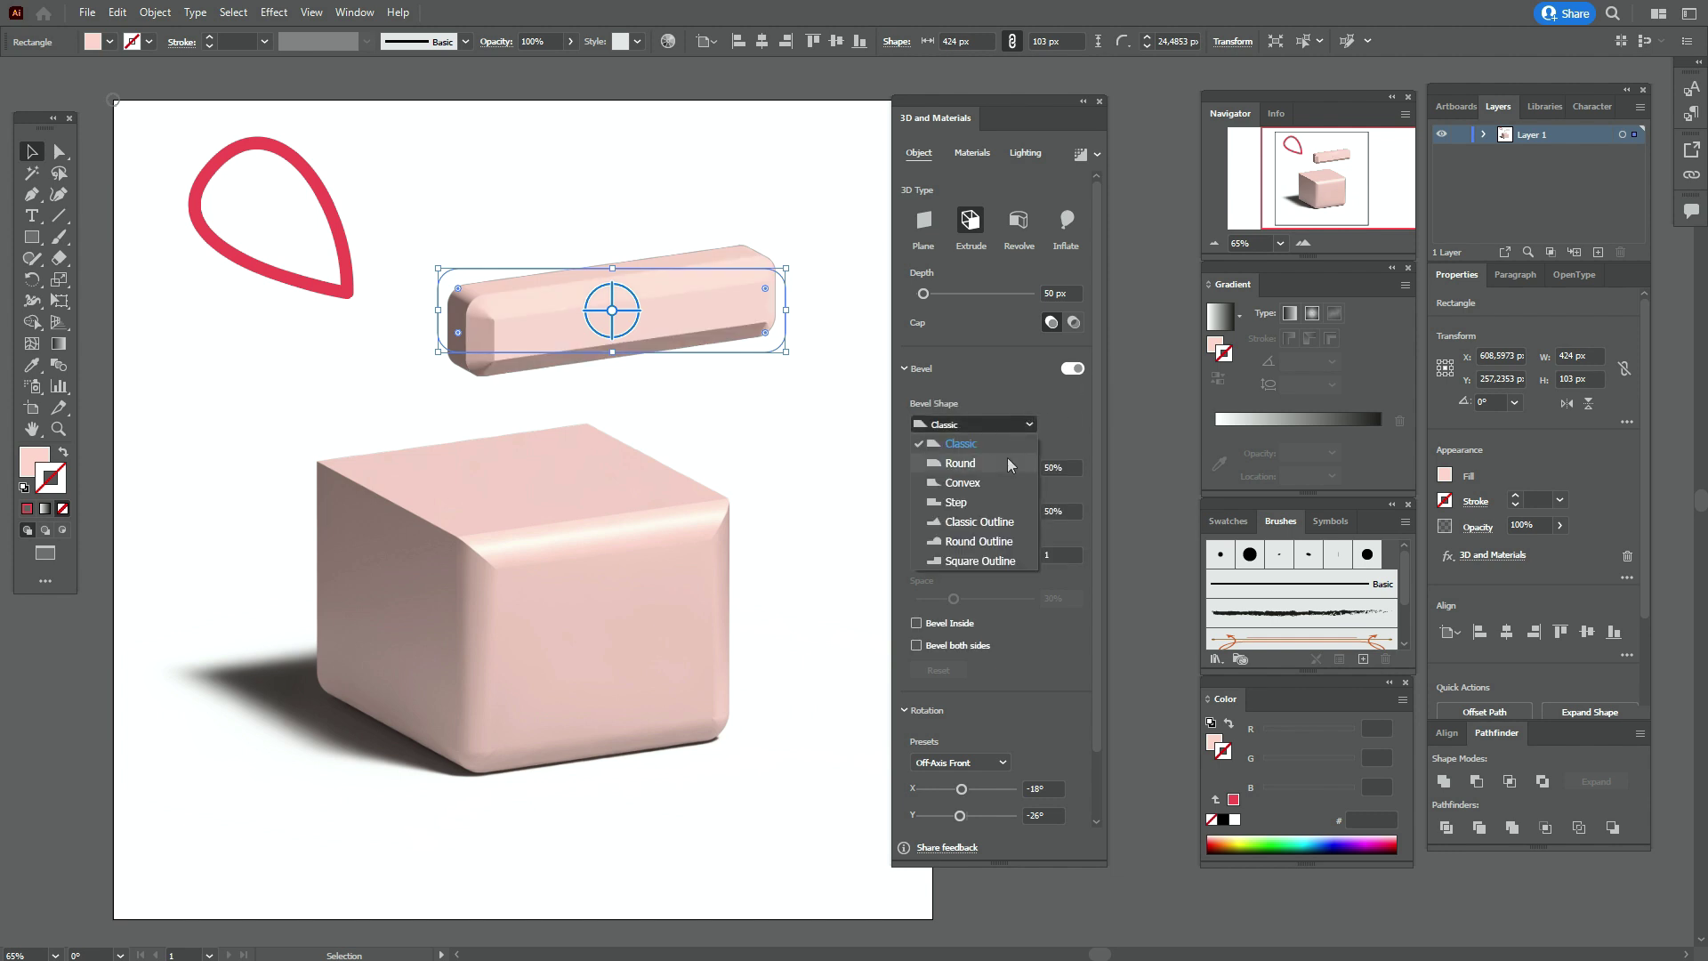
pyautogui.click(1009, 464)
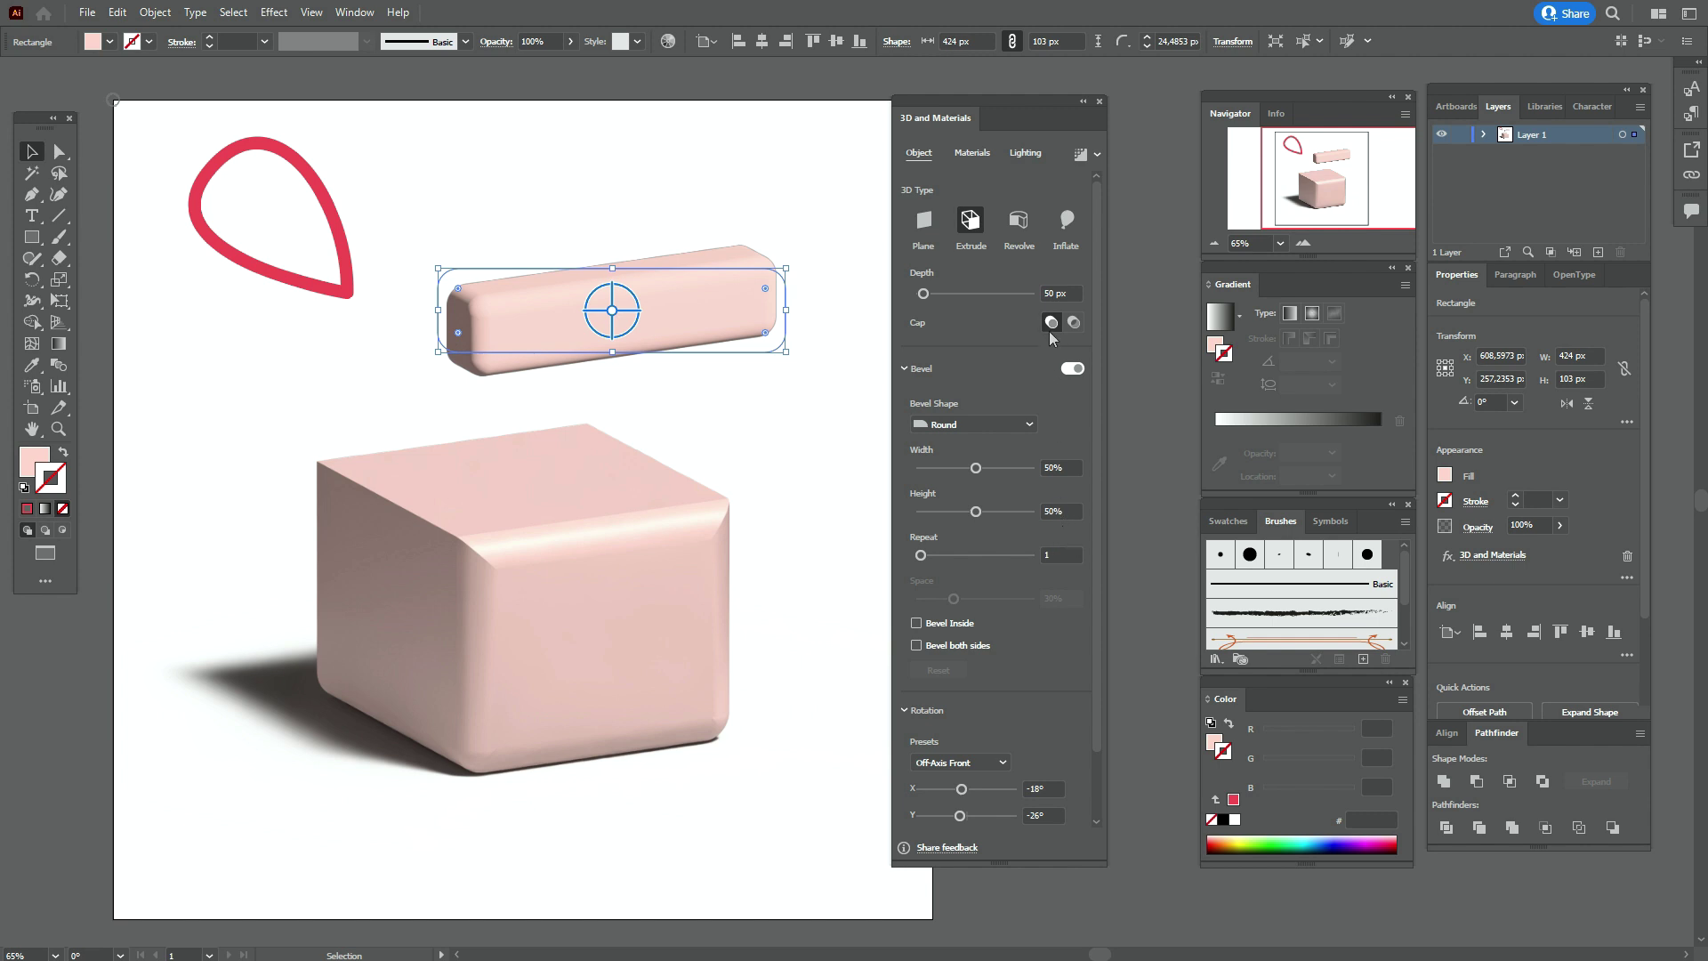
# Set the lid's extrusion depth to 375 px and place the lid on top of the box body
pyautogui.click(1048, 289)
pyautogui.write('375px')
pyautogui.press('Return')
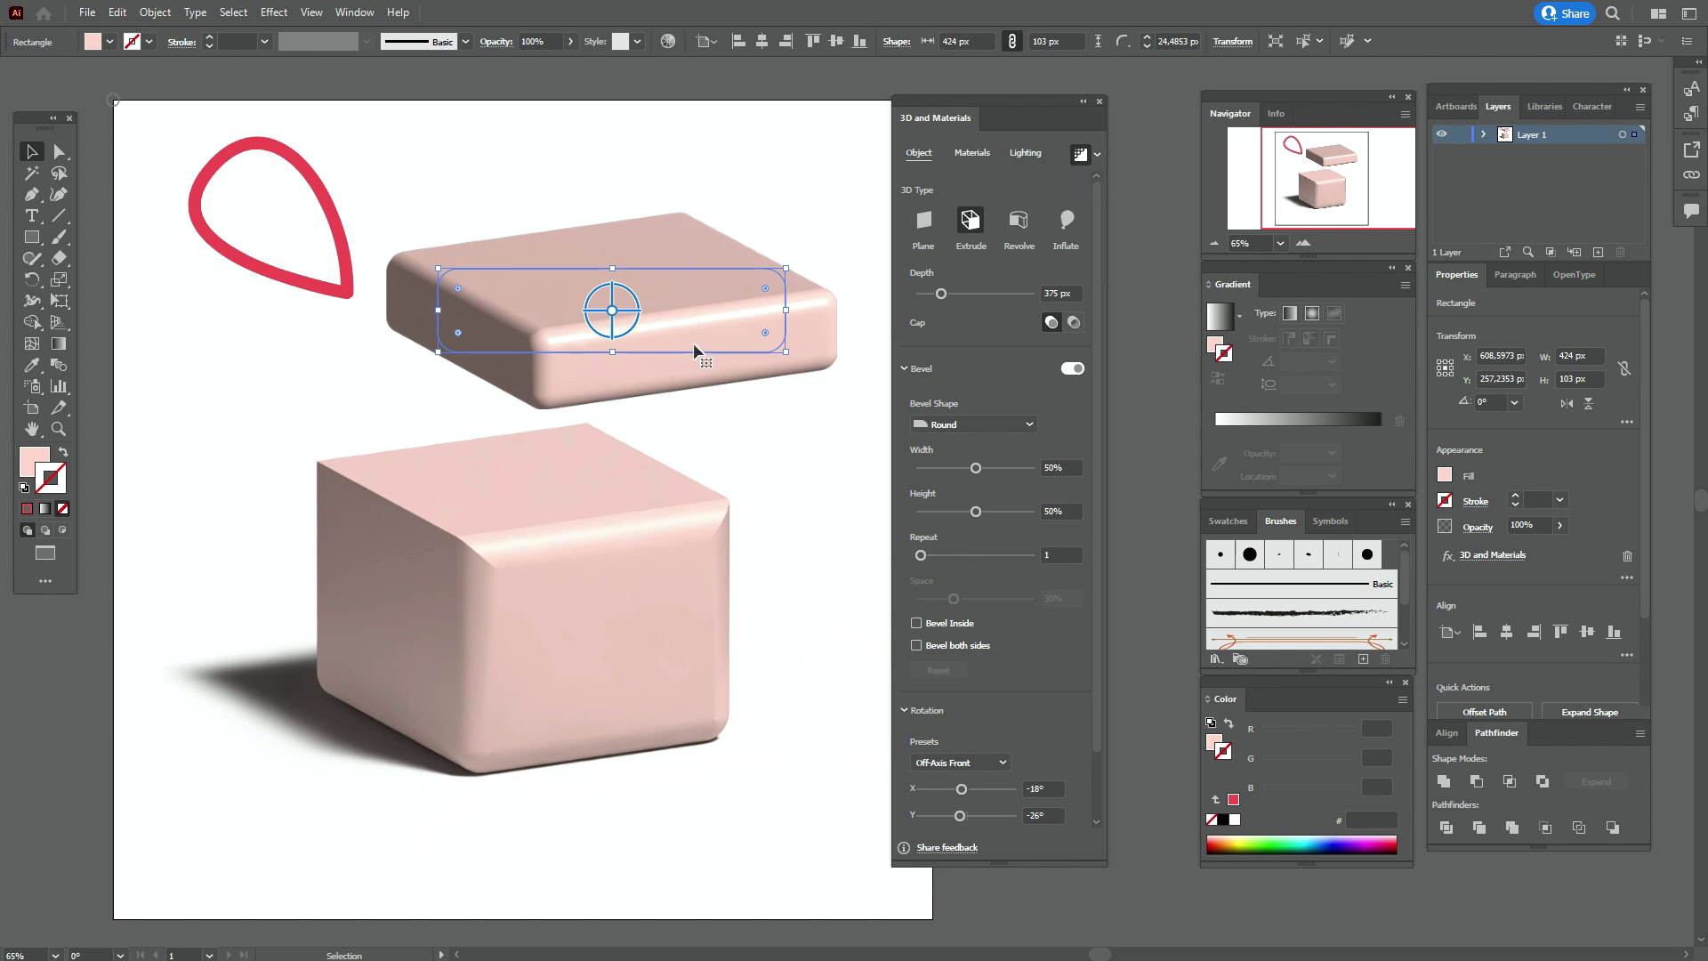
pyautogui.moveTo(709, 338); pyautogui.dragTo(622, 505)
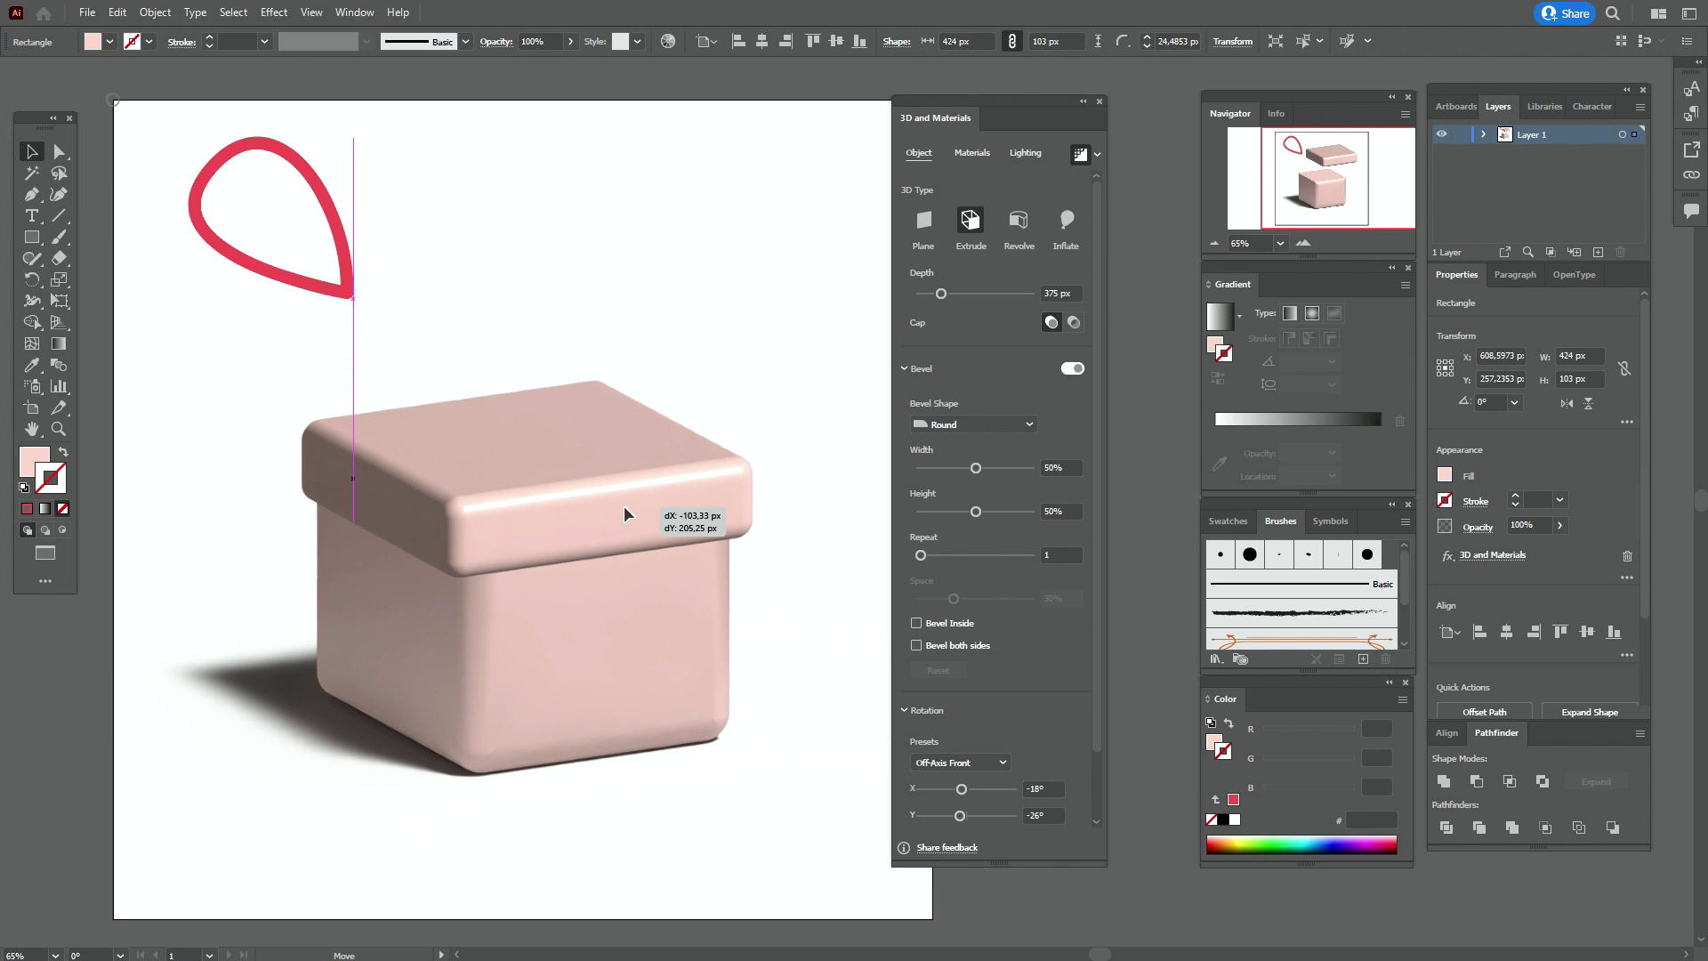
pyautogui.moveTo(622, 505); pyautogui.dragTo(623, 506)
pyautogui.click(734, 371)
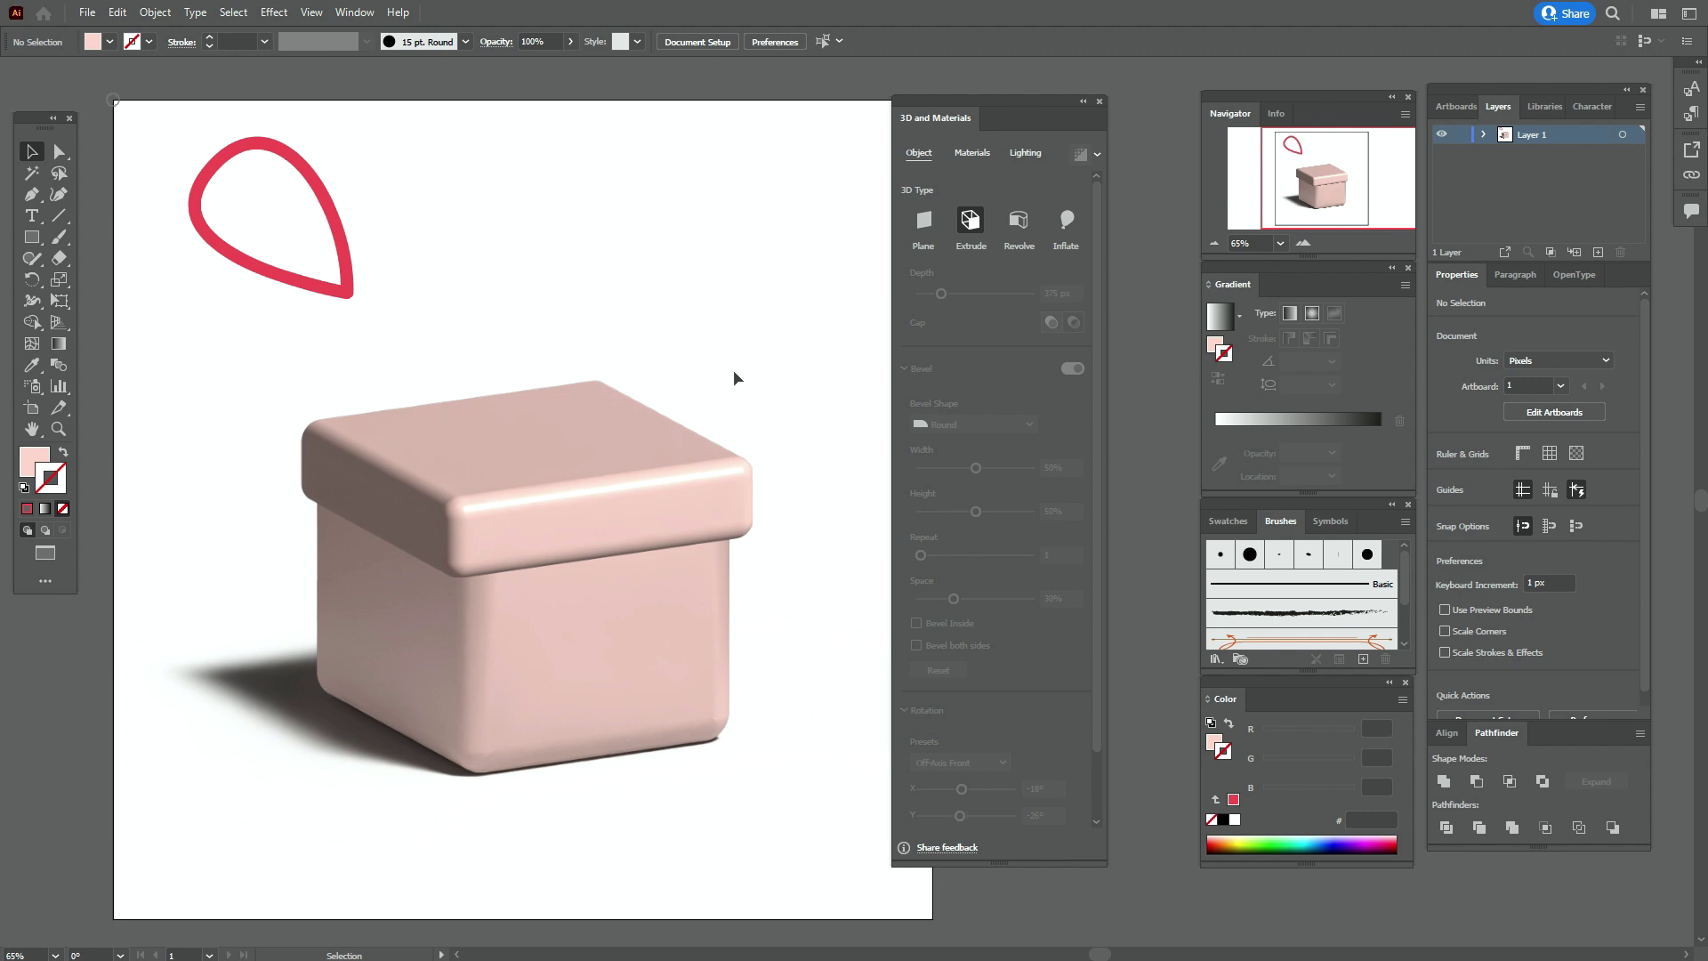
pyautogui.moveTo(603, 476); pyautogui.dragTo(594, 469)
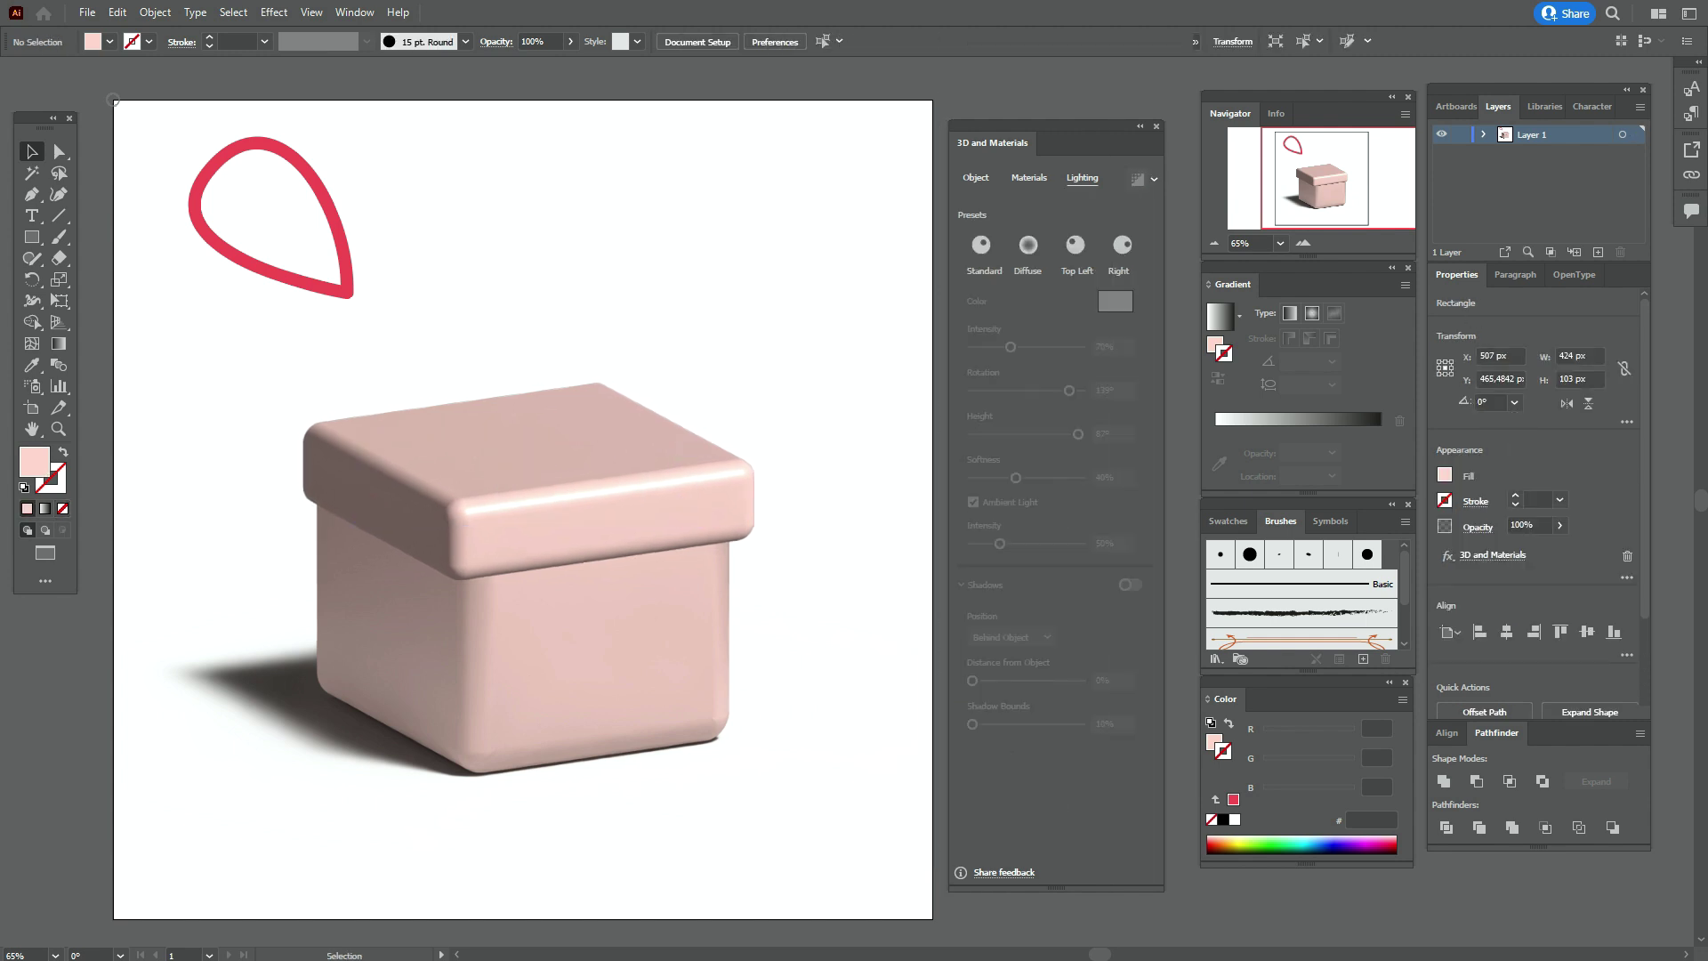
# Set the drawing colors to a red stroke with no fill for the Pen tool
pyautogui.click(1228, 521)
pyautogui.click(1318, 583)
pyautogui.click(63, 452)
pyautogui.click(59, 491)
pyautogui.click(40, 194)
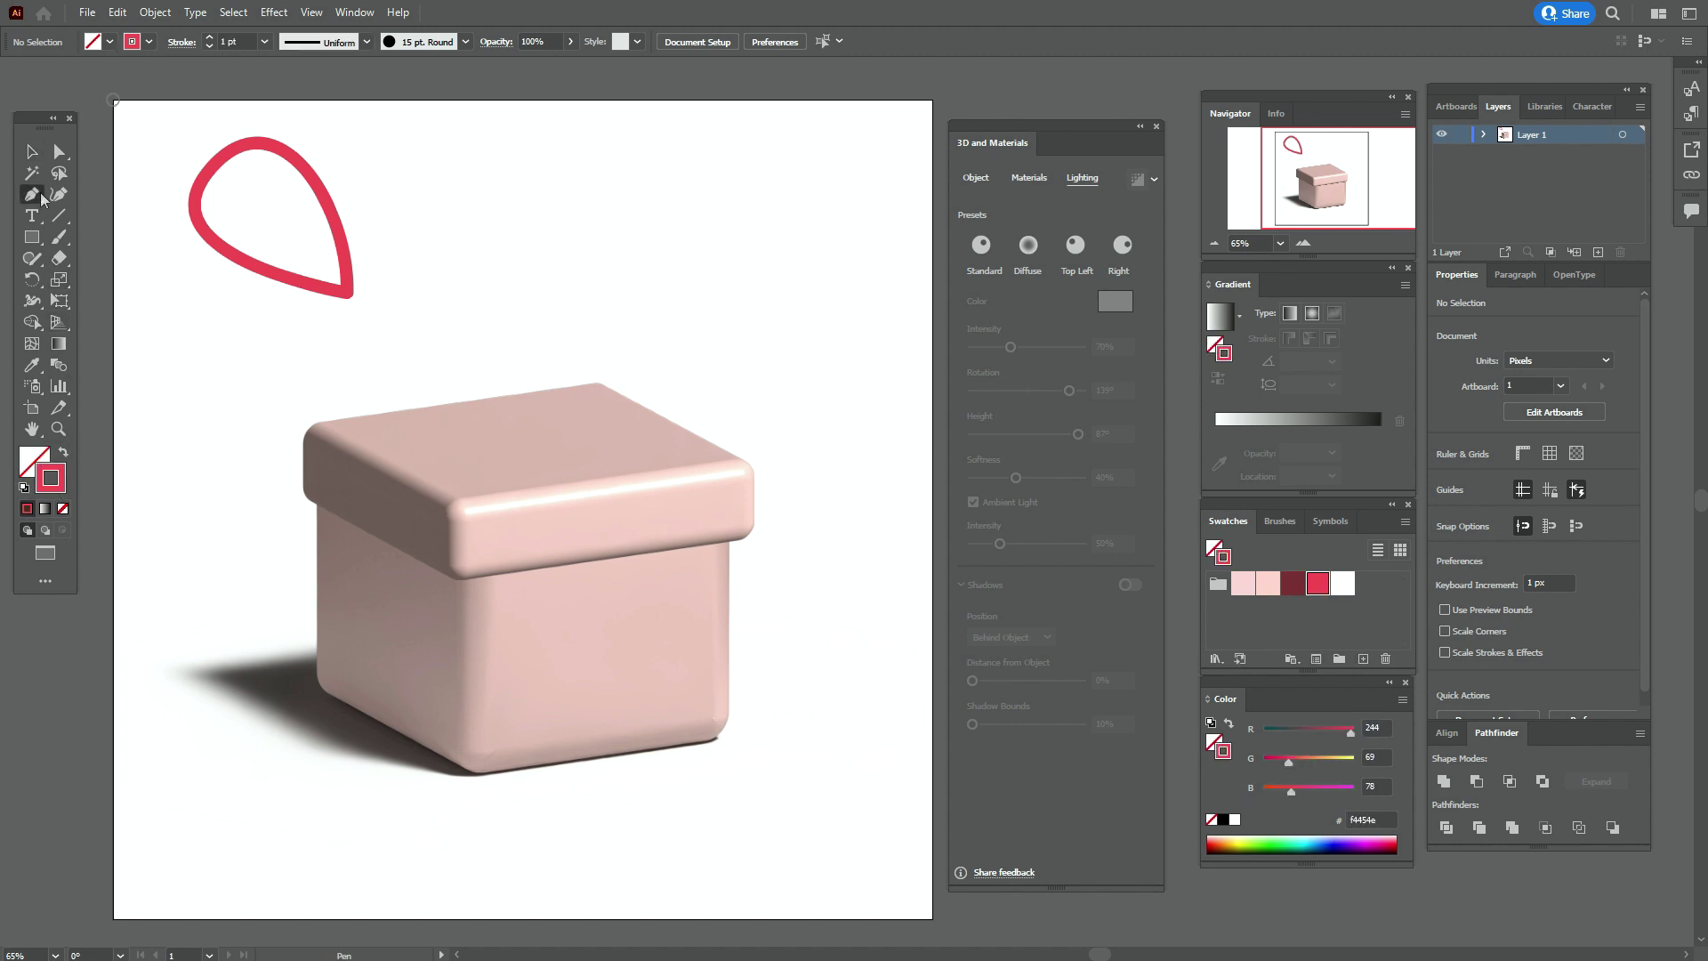
# Draw an L-shaped ribbon path with the Pen tool from the box's lower edge straight up and horizontally to the middle of the lid
pyautogui.moveTo(448, 510); pyautogui.dragTo(381, 488)
pyautogui.hotkey('ctrl', 'z')
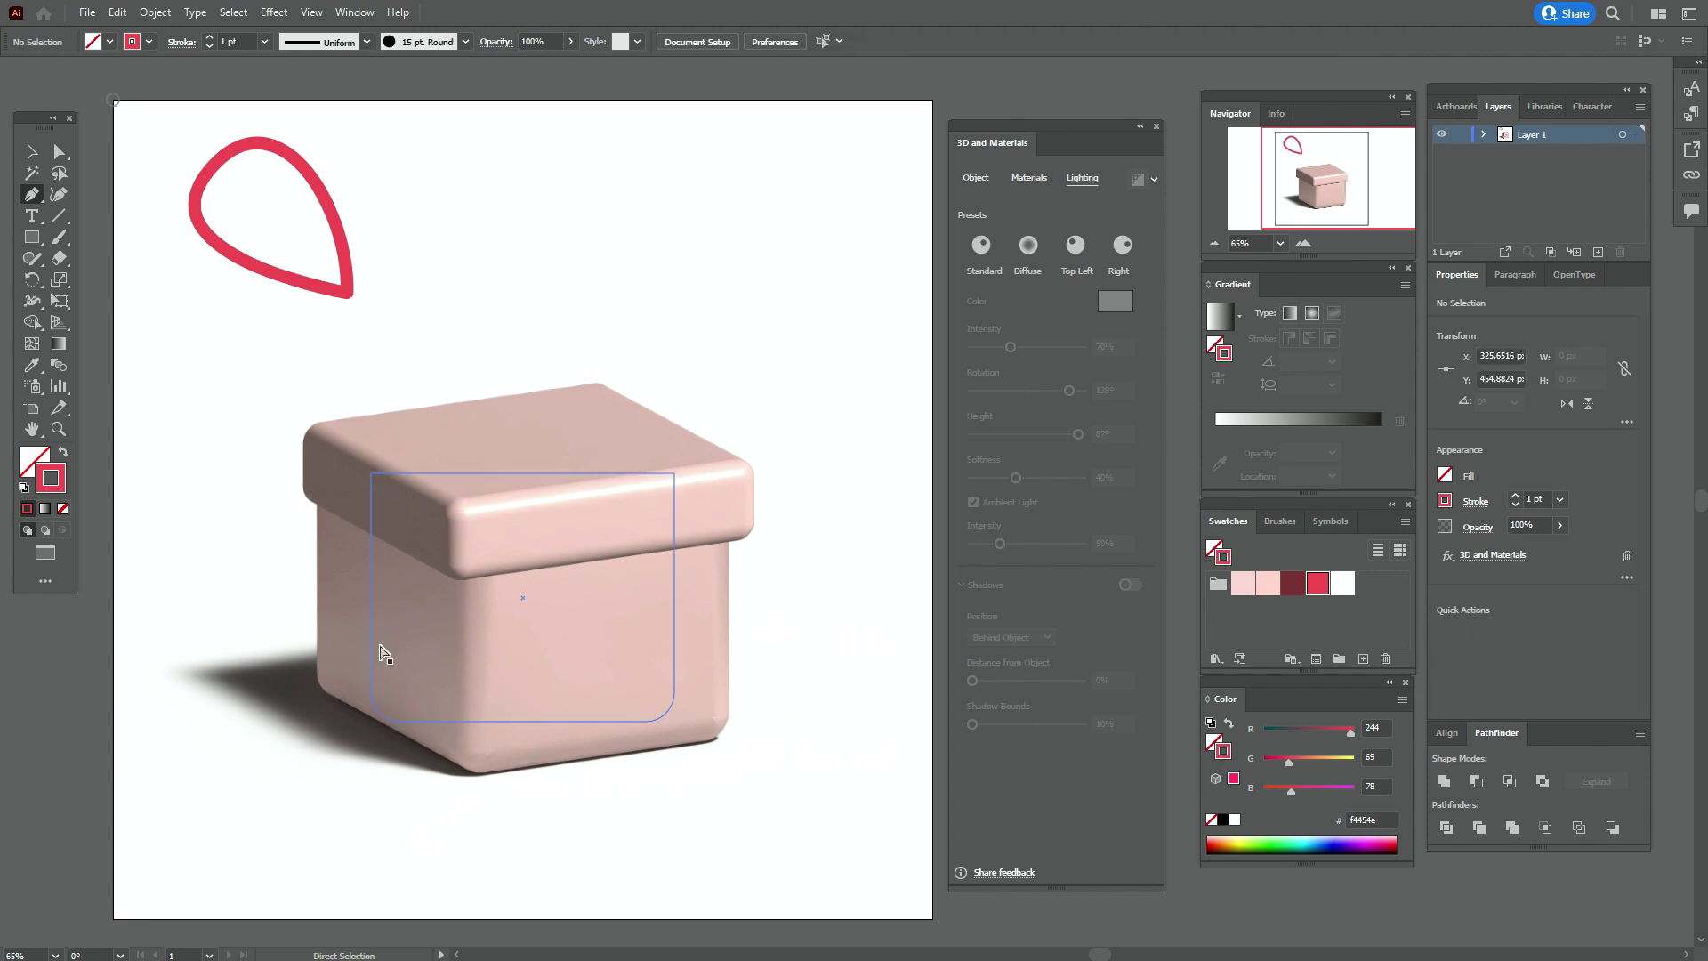
pyautogui.click(379, 721)
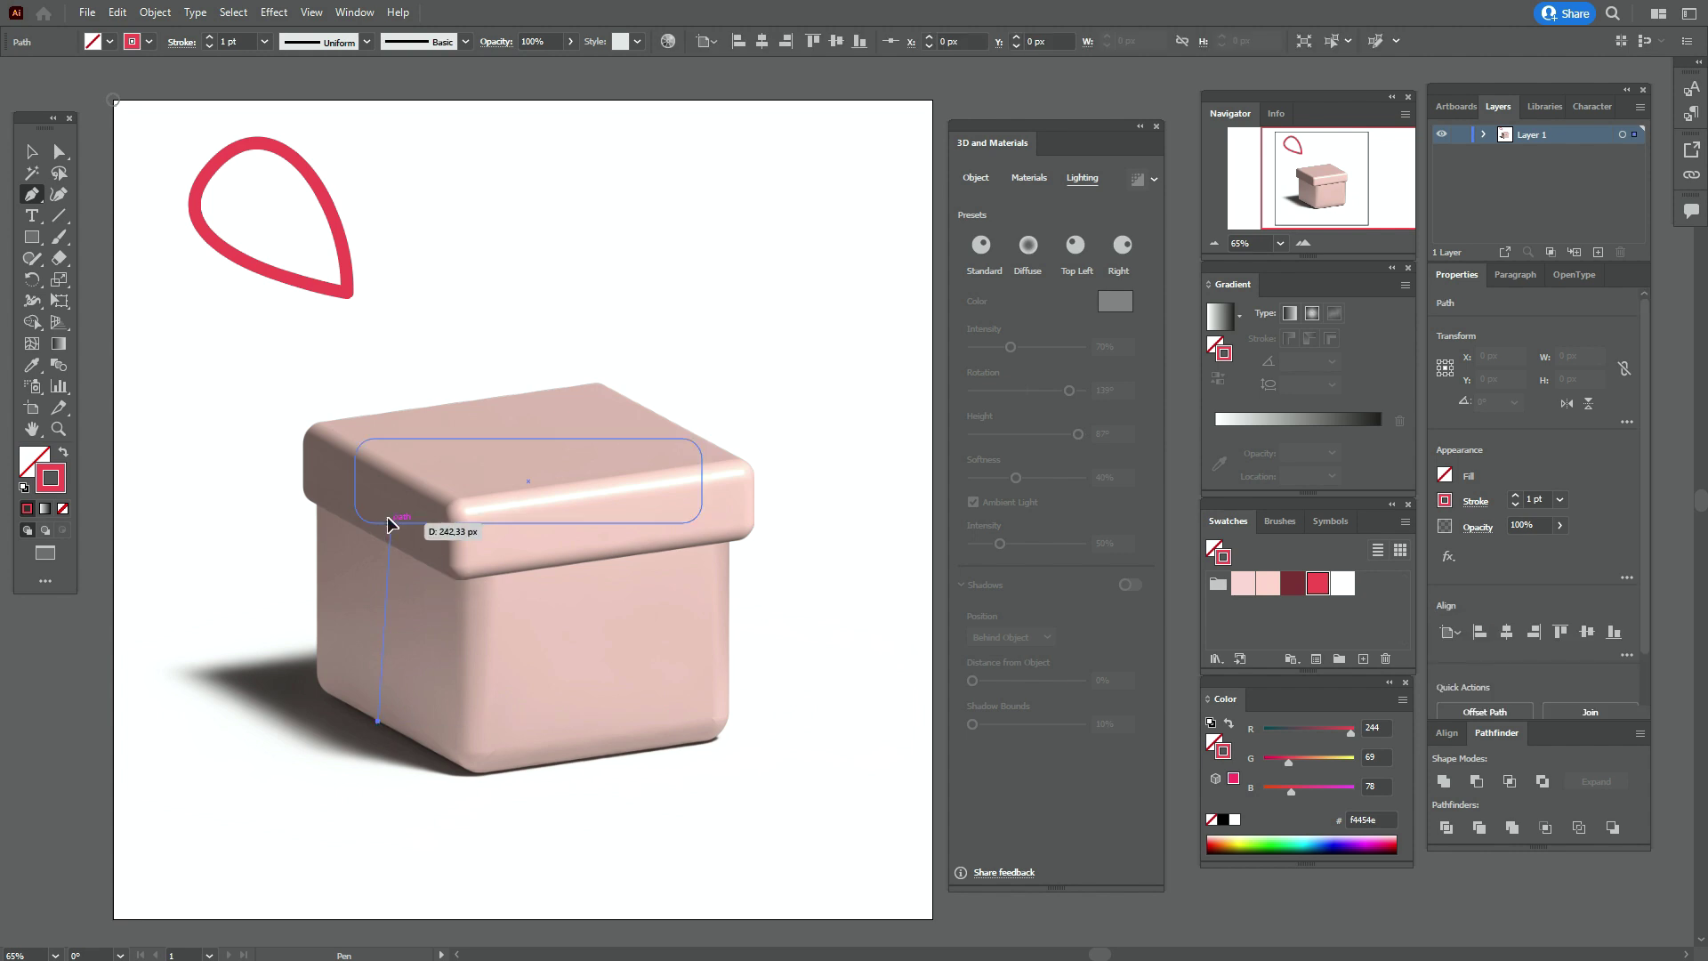
pyautogui.click(379, 470)
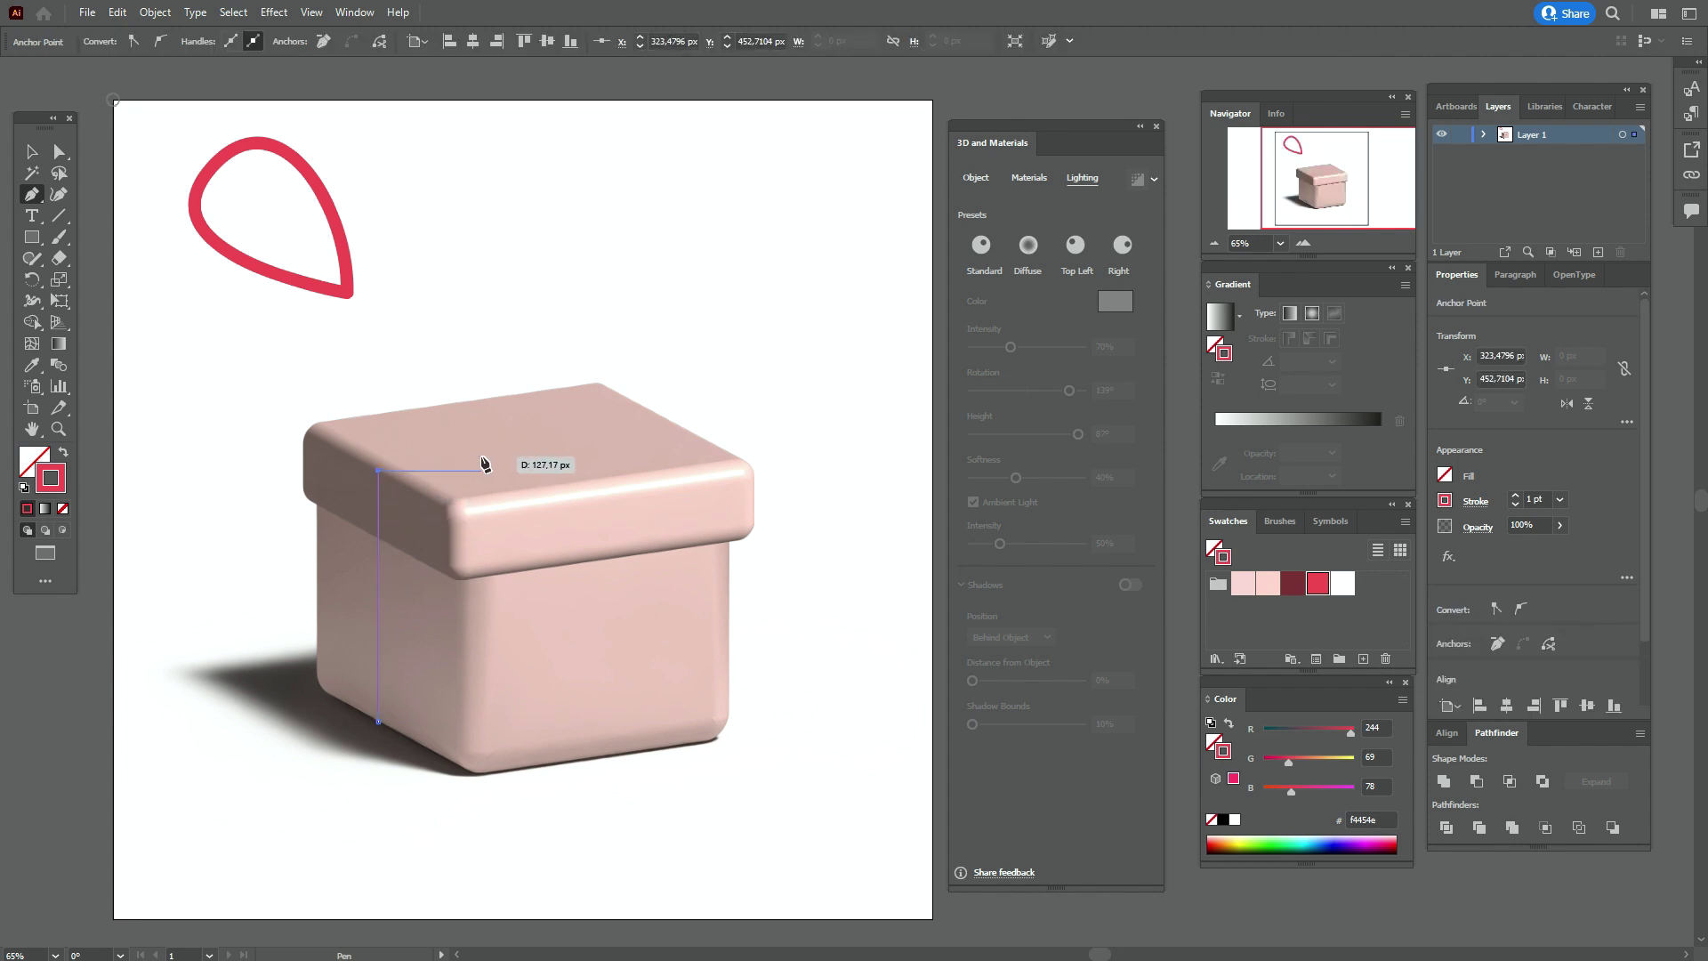
pyautogui.click(528, 470)
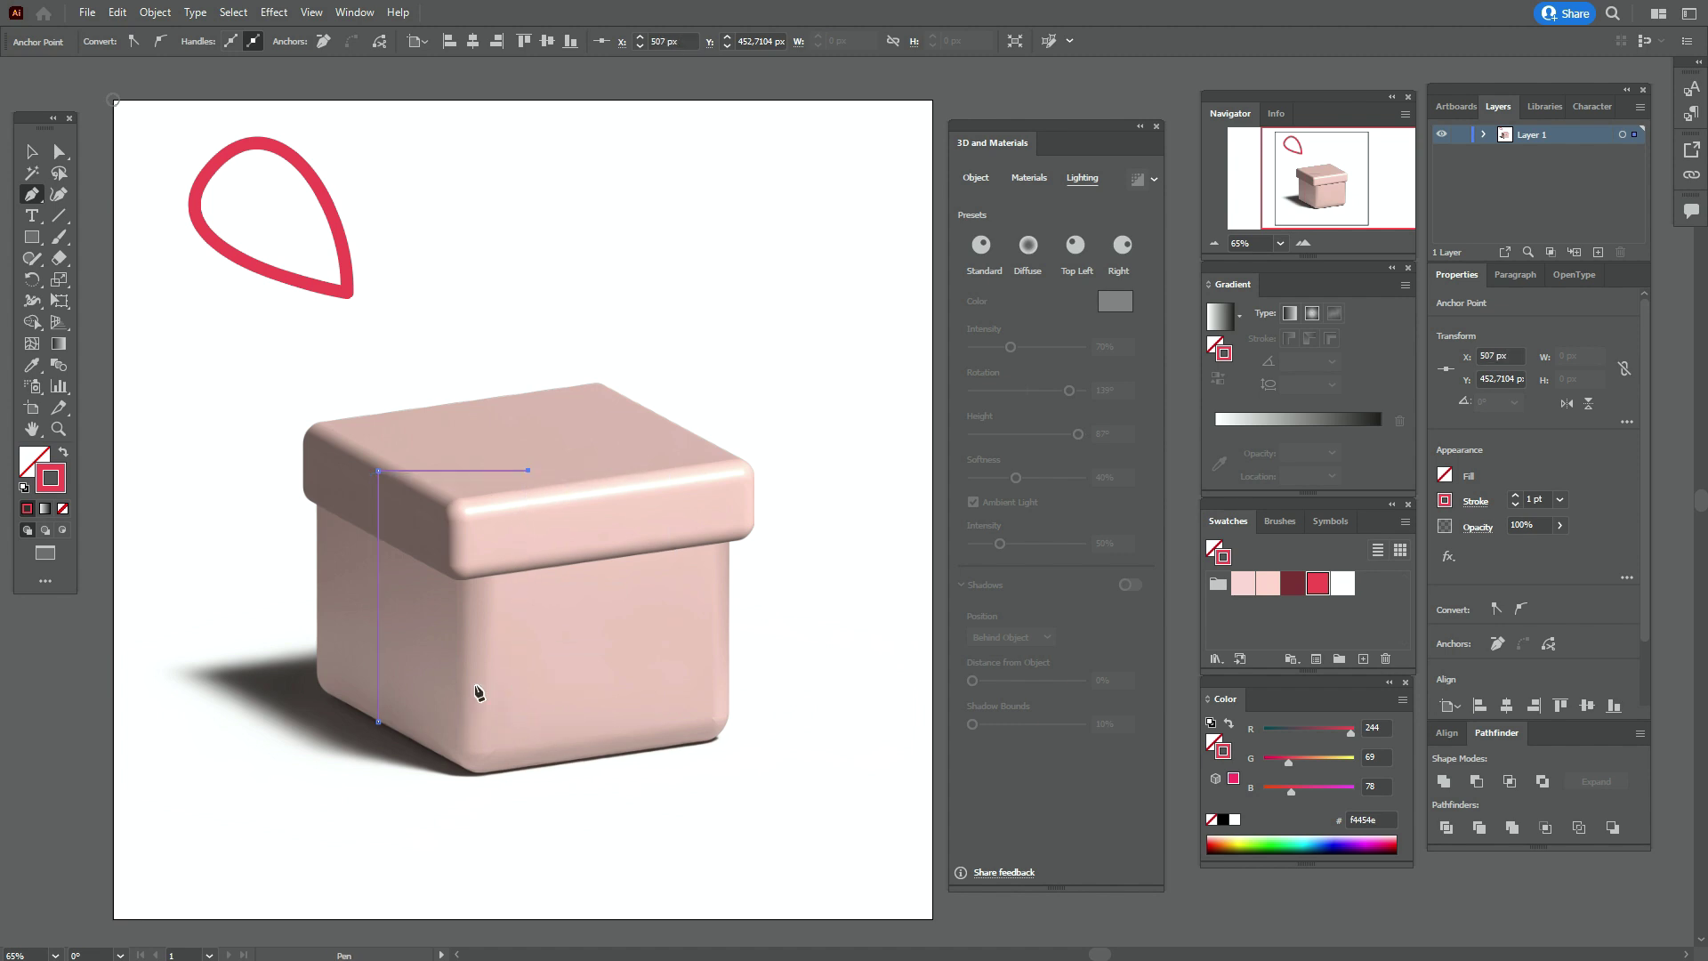
# Apply the 15 pt. Round brush to the ribbon path, expand its appearance and unite it into one filled shape
pyautogui.press('v')
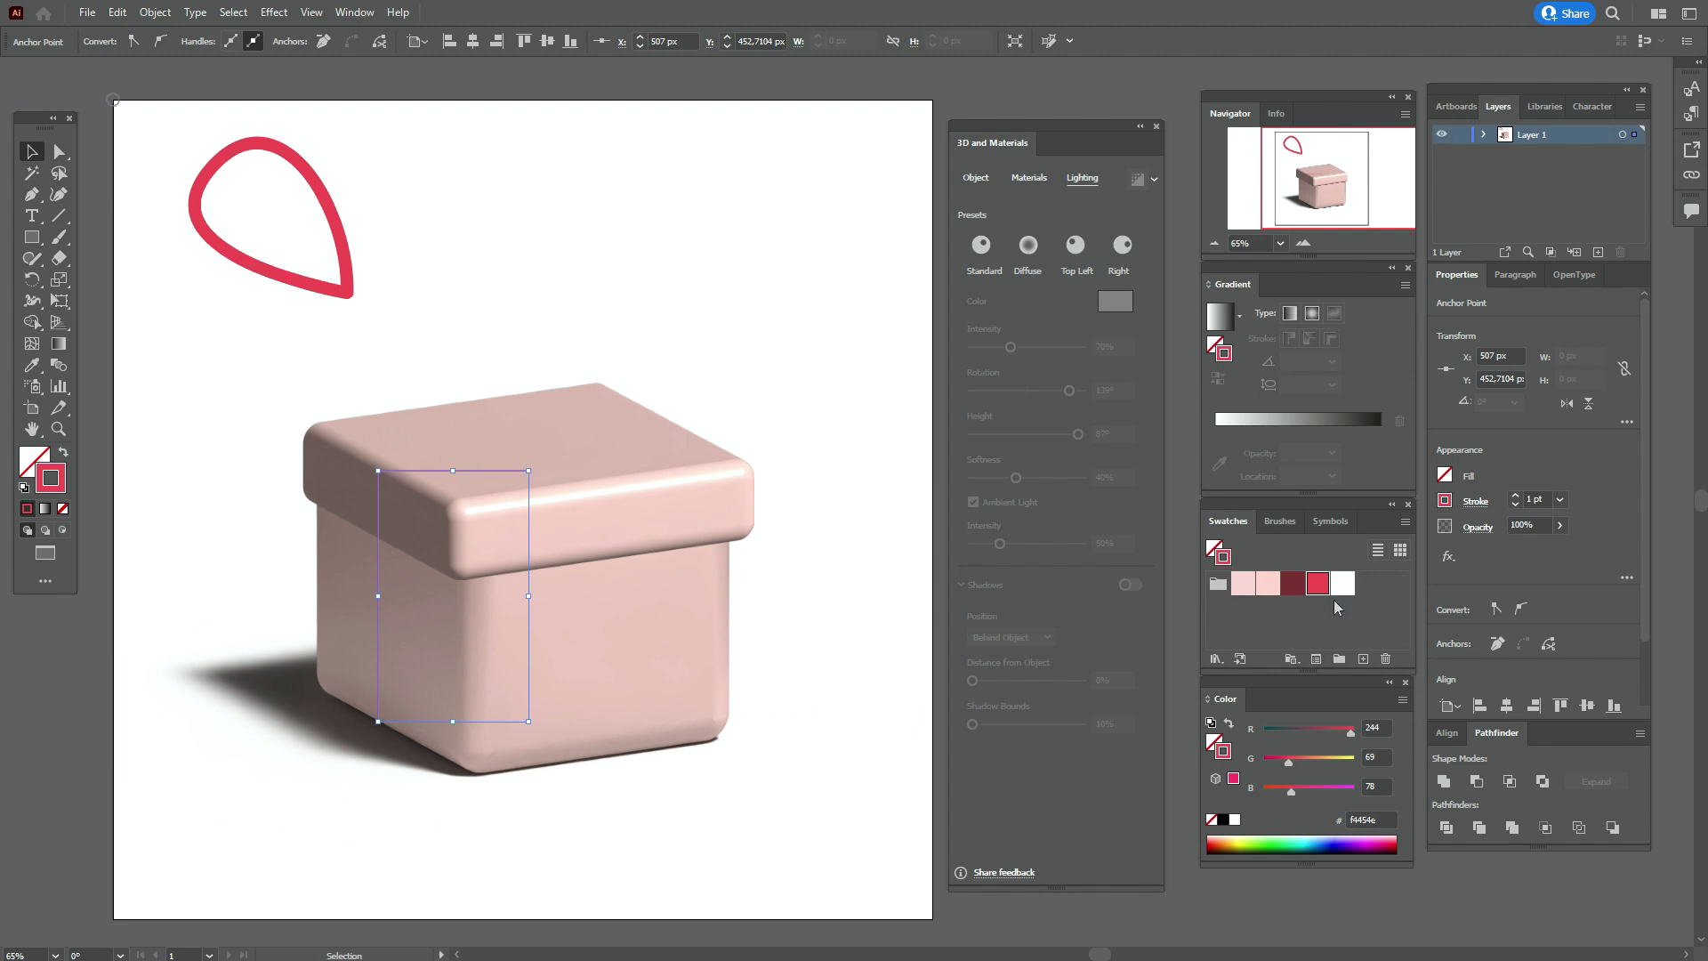
pyautogui.click(1280, 520)
pyautogui.click(1249, 557)
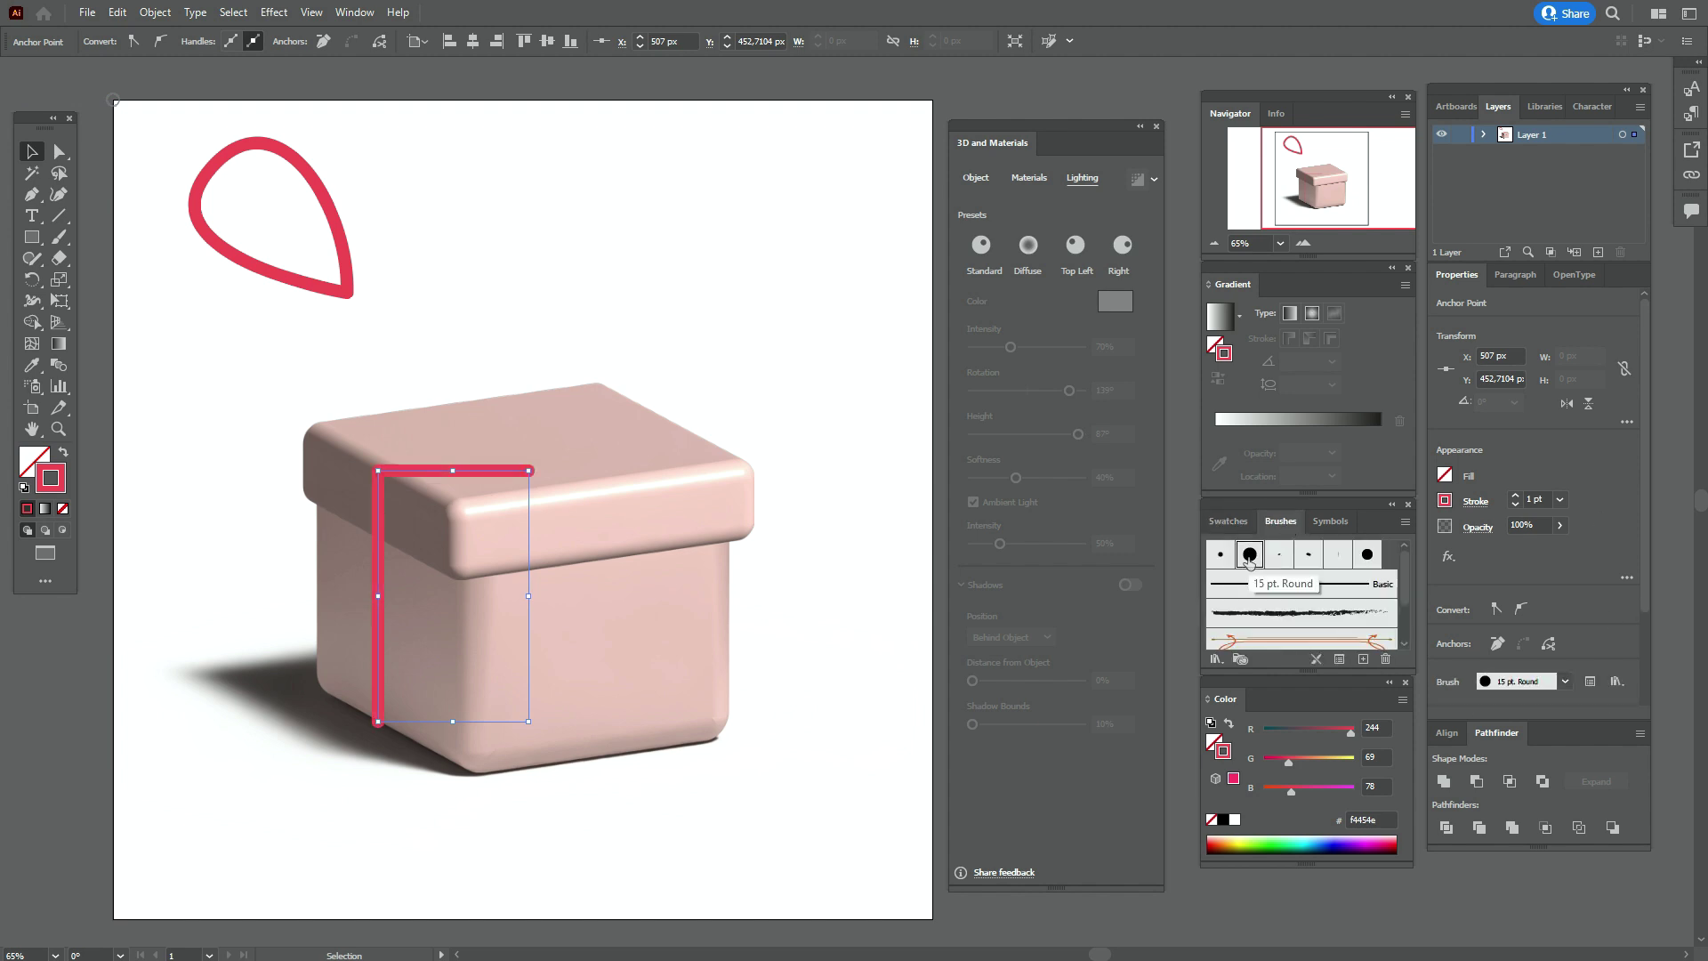
pyautogui.click(147, 12)
pyautogui.click(273, 253)
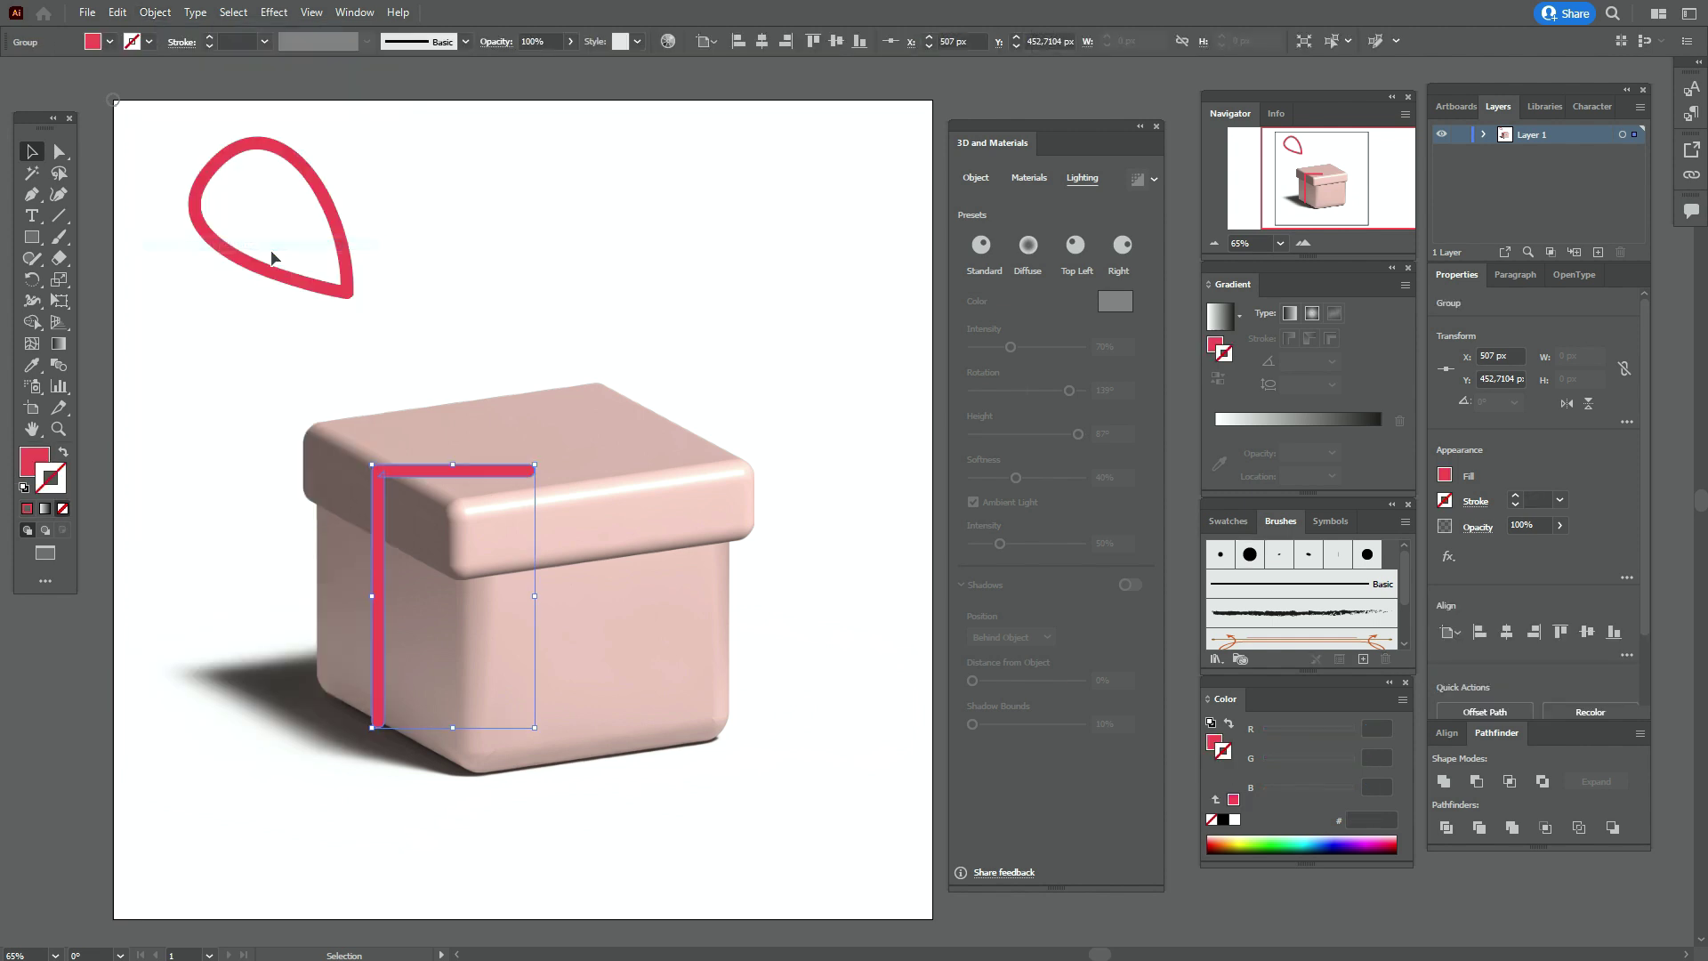
pyautogui.click(1443, 783)
# Round the inner corner of the ribbon's bend to a radius of about 17 px
pyautogui.click(59, 151)
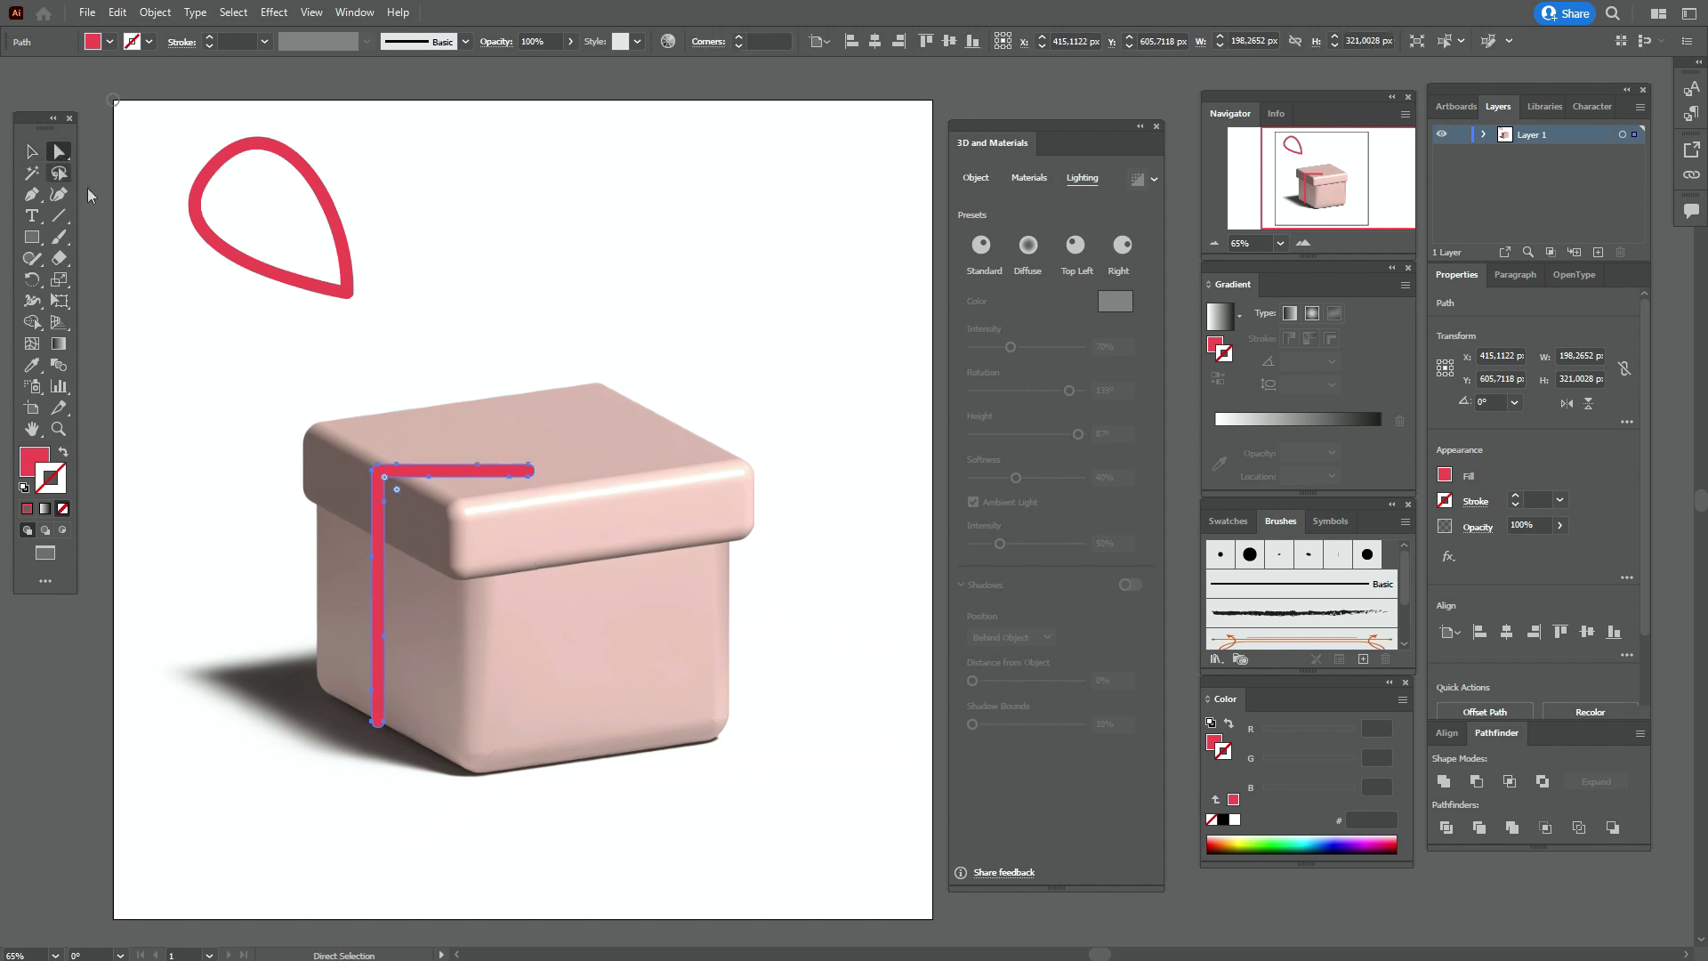
pyautogui.click(383, 479)
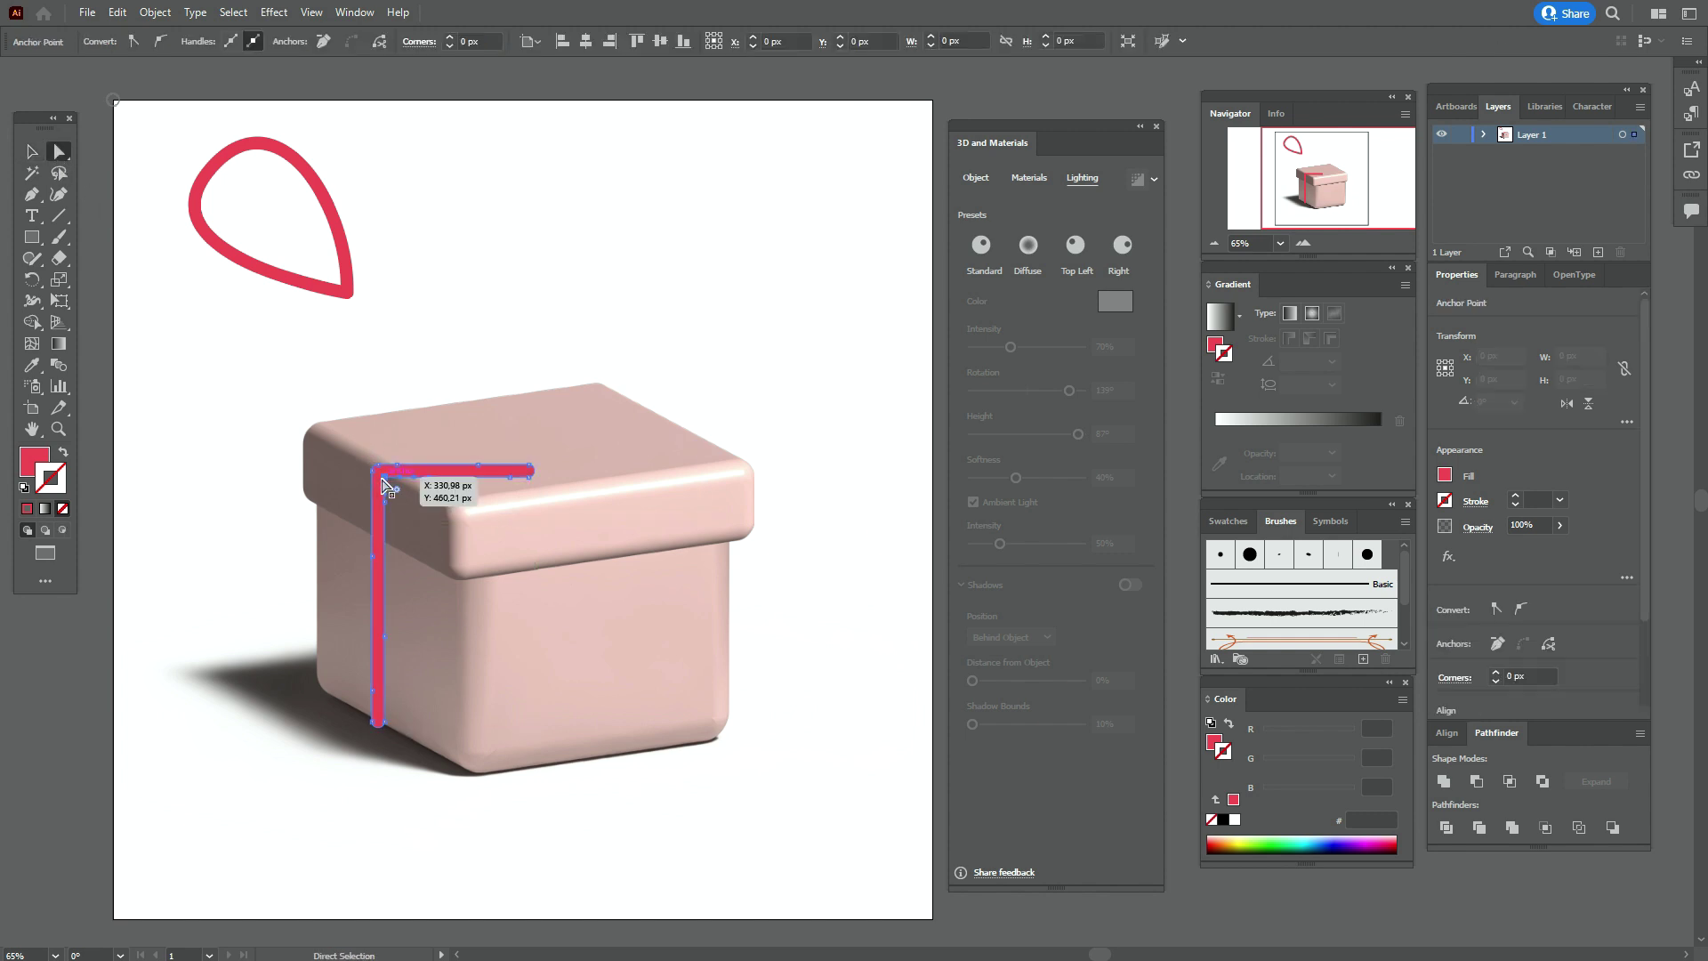
pyautogui.moveTo(394, 491); pyautogui.dragTo(396, 496)
pyautogui.click(31, 152)
pyautogui.click(247, 331)
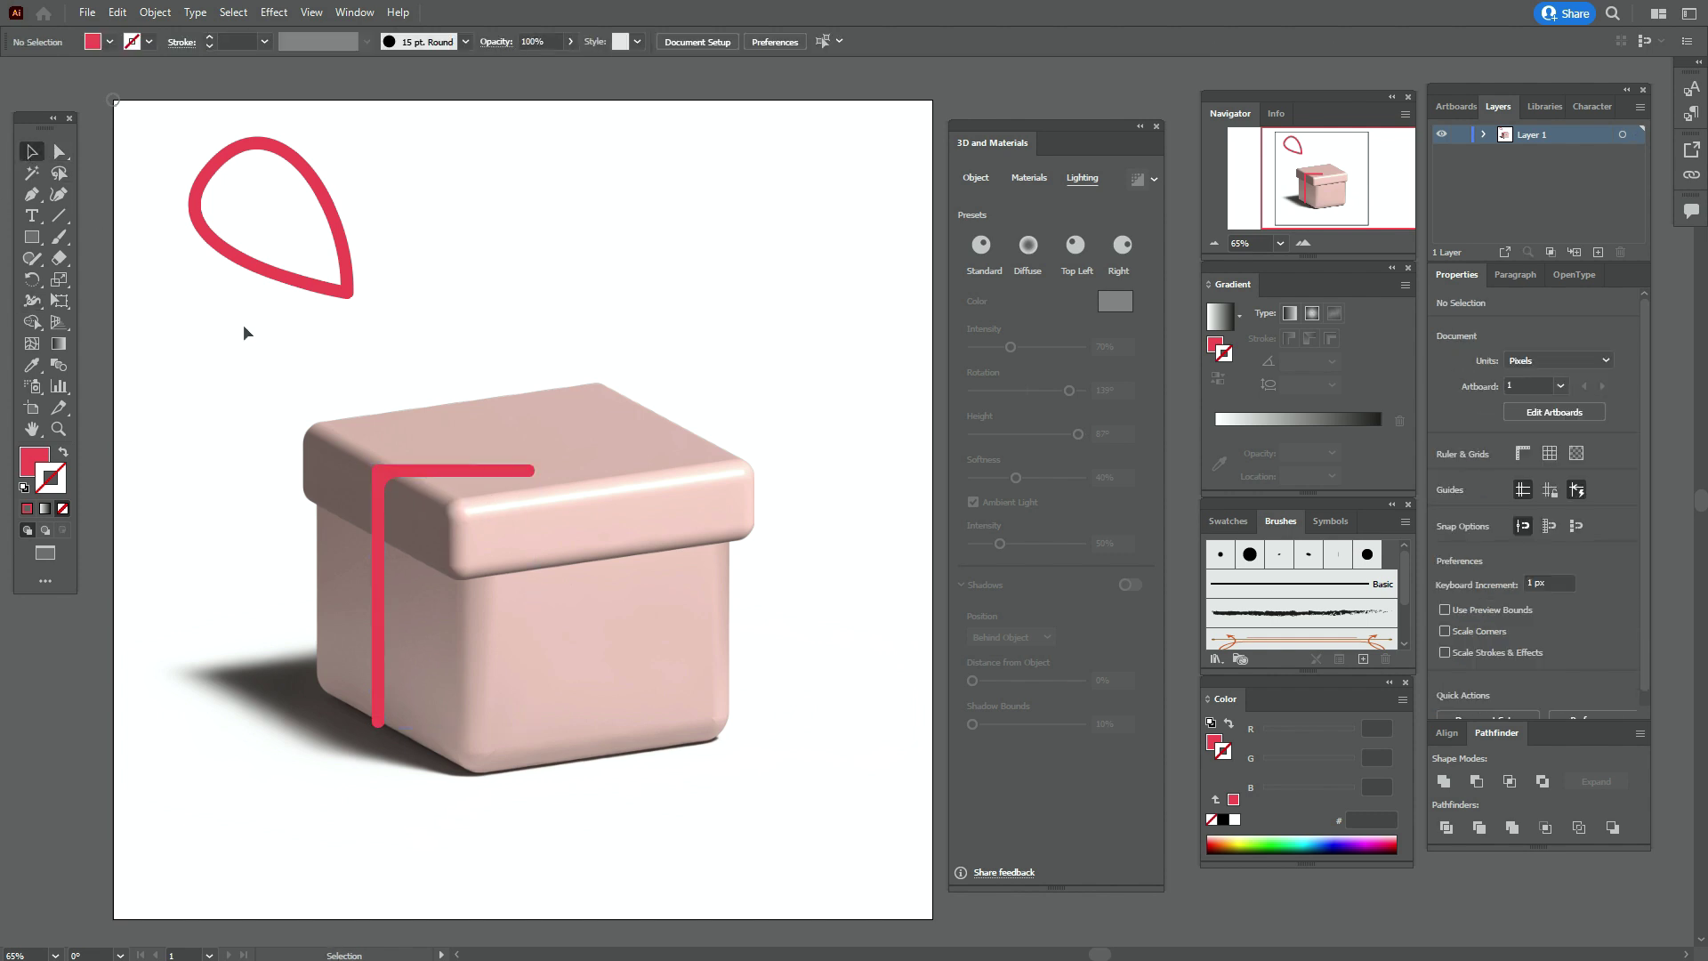
# Apply the 3D Inflate effect to the red ribbon with a depth of 189 px
pyautogui.click(477, 470)
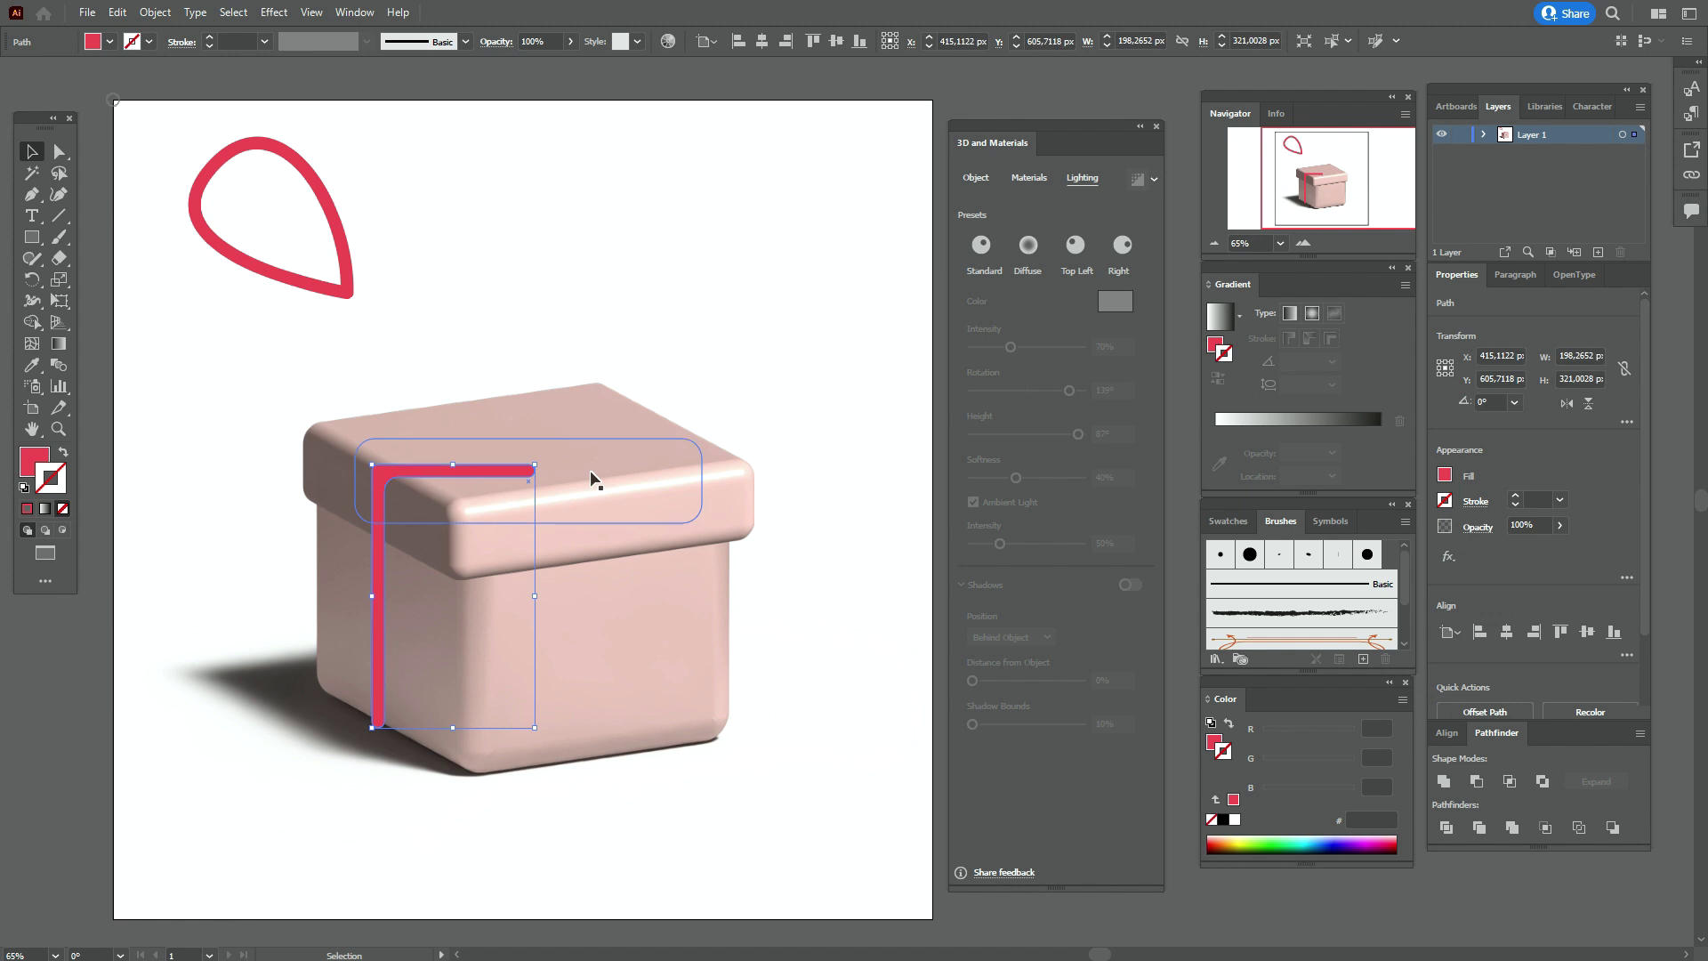
pyautogui.click(976, 180)
pyautogui.click(1124, 247)
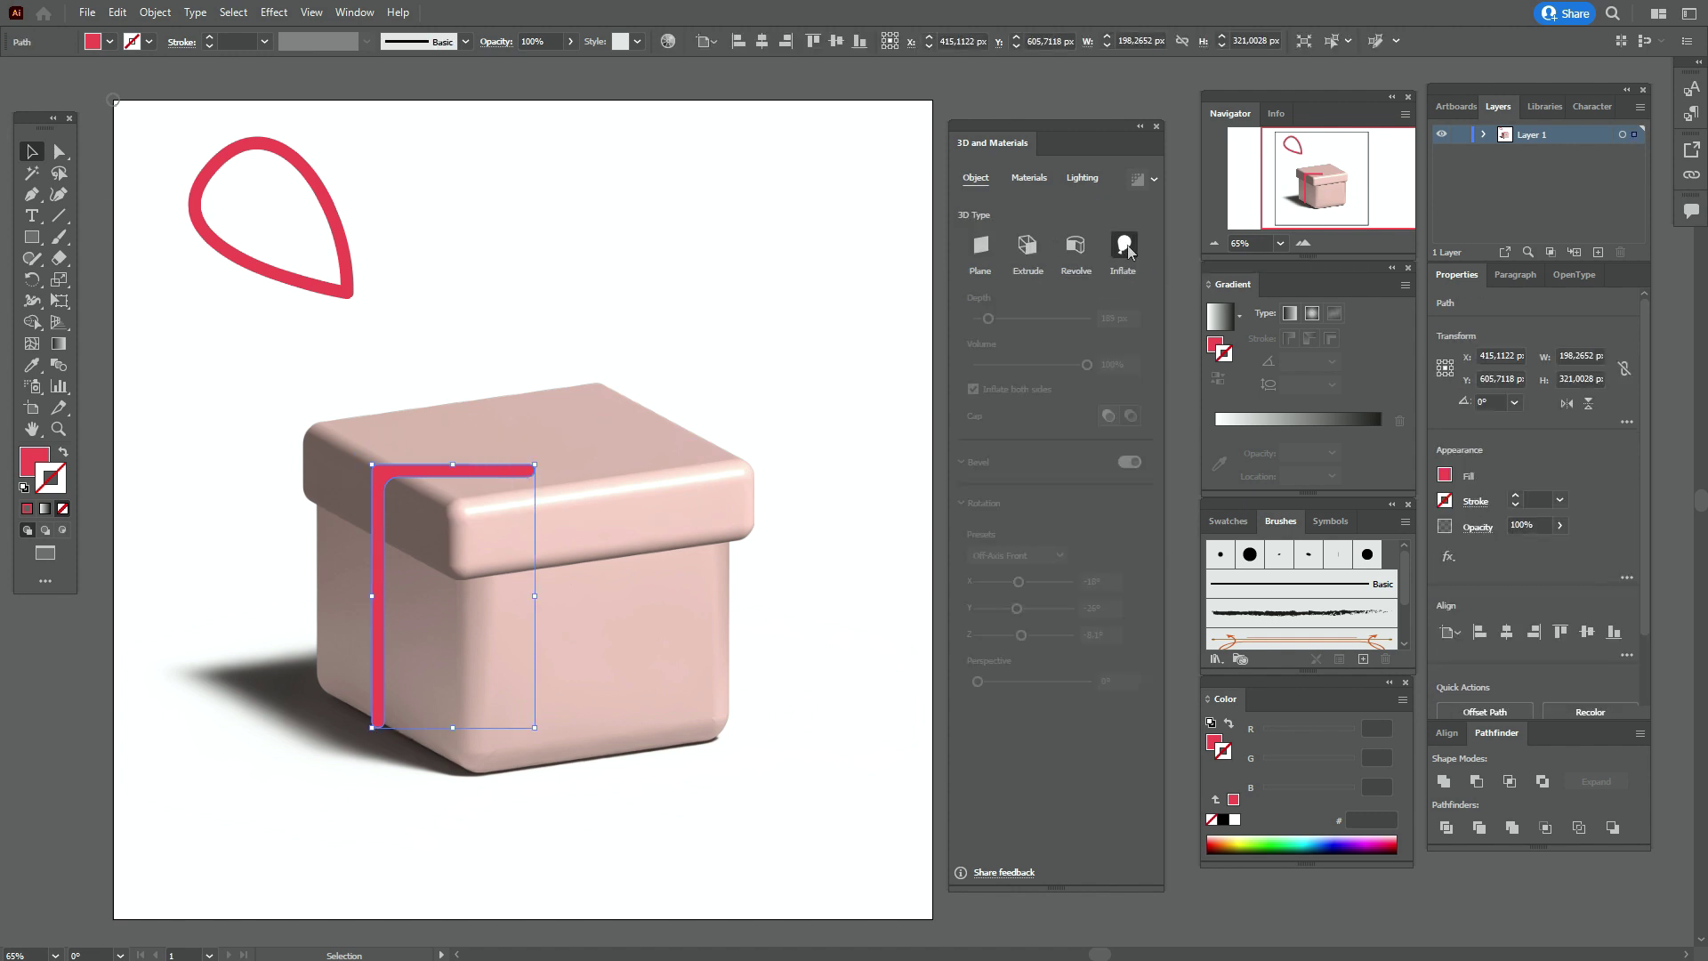
pyautogui.click(1106, 318)
pyautogui.scroll(20, 1105, 318)
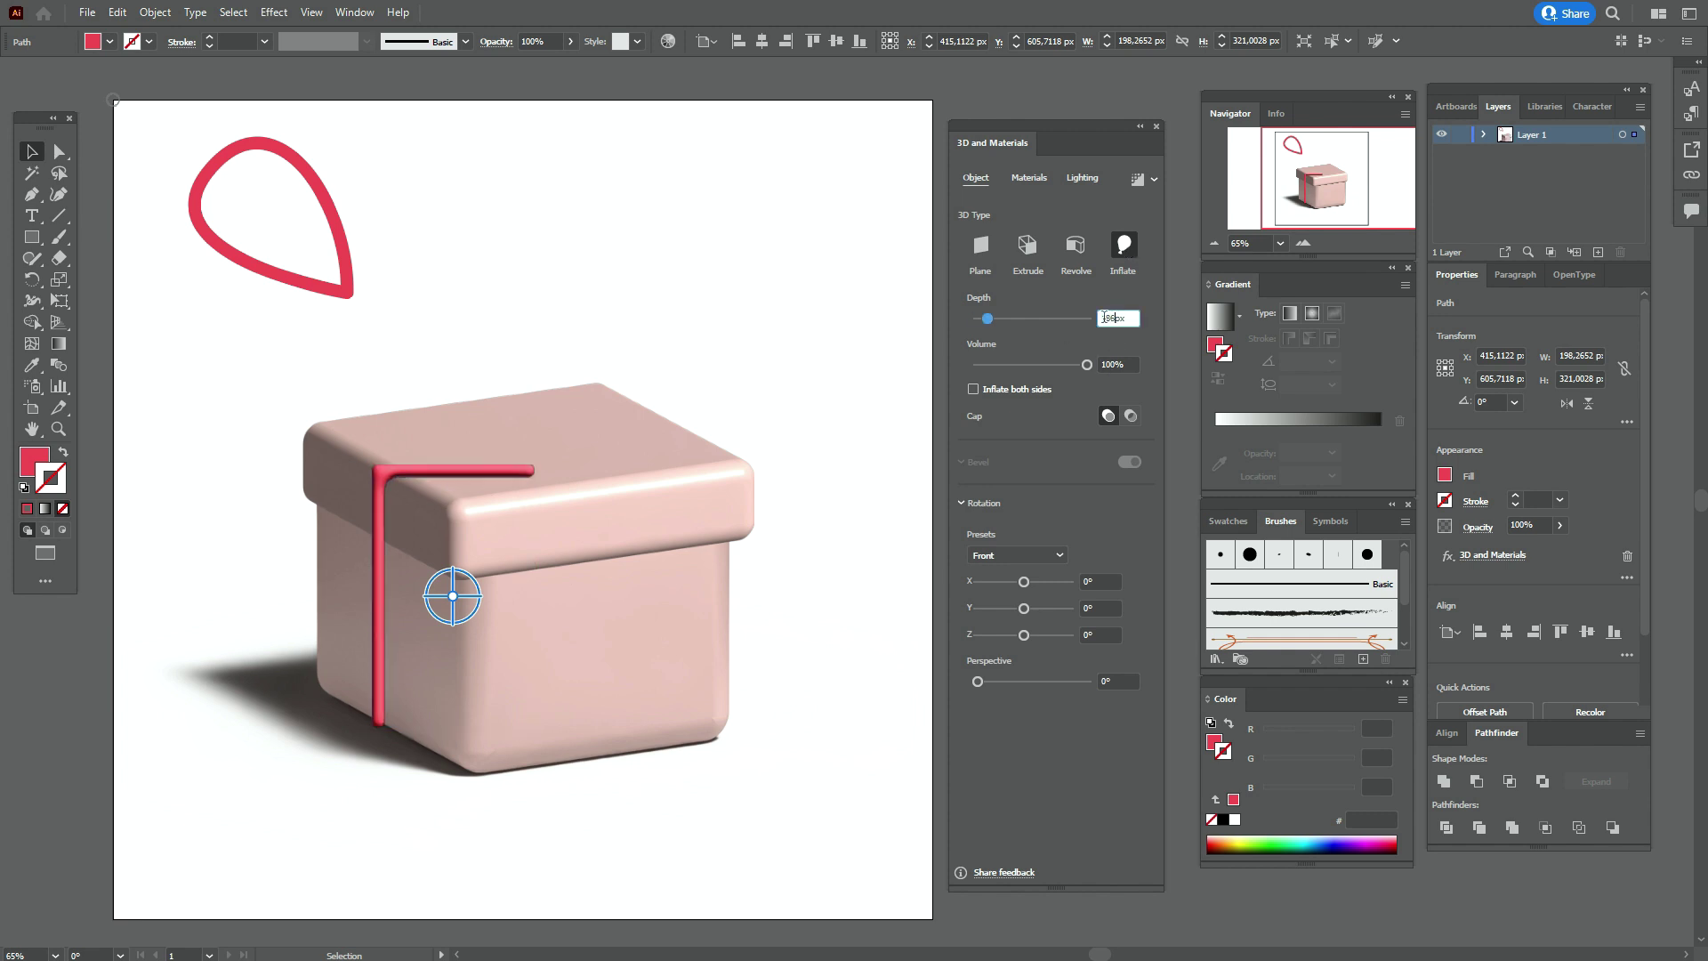
pyautogui.scroll(2, 1108, 318)
# Rotate the ribbon to the Off-Axis Front preset and nudge it slightly up and right to sit against the box
pyautogui.click(1068, 555)
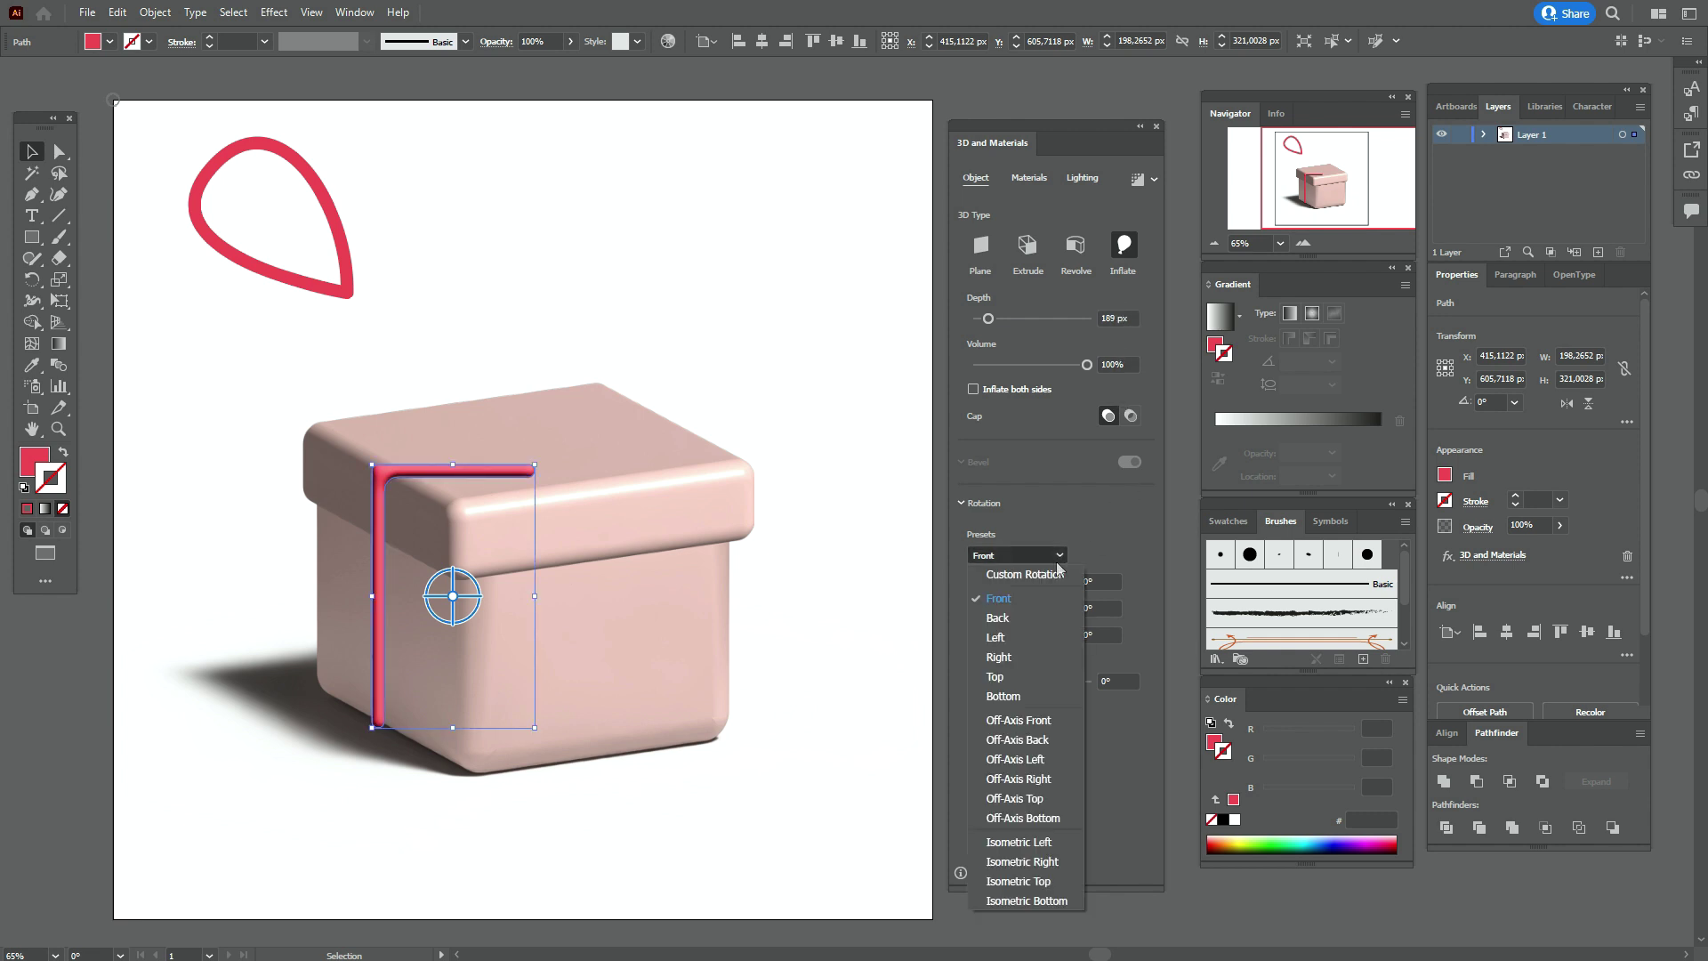
pyautogui.click(1061, 715)
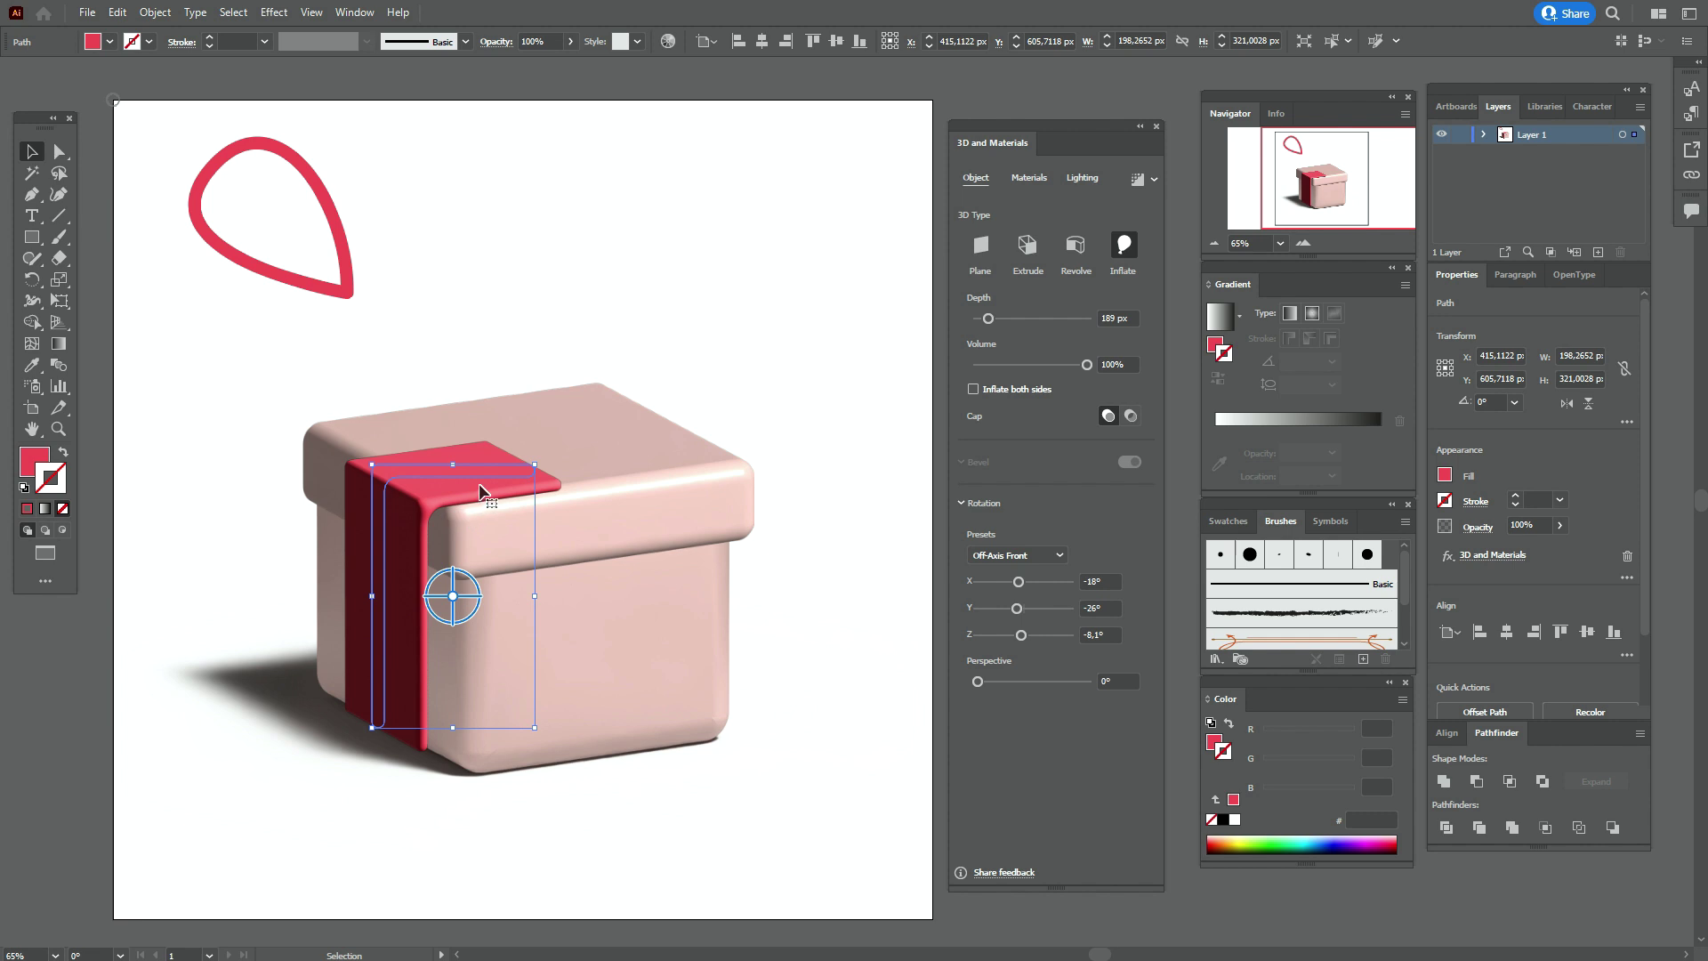
pyautogui.moveTo(479, 483); pyautogui.dragTo(477, 477)
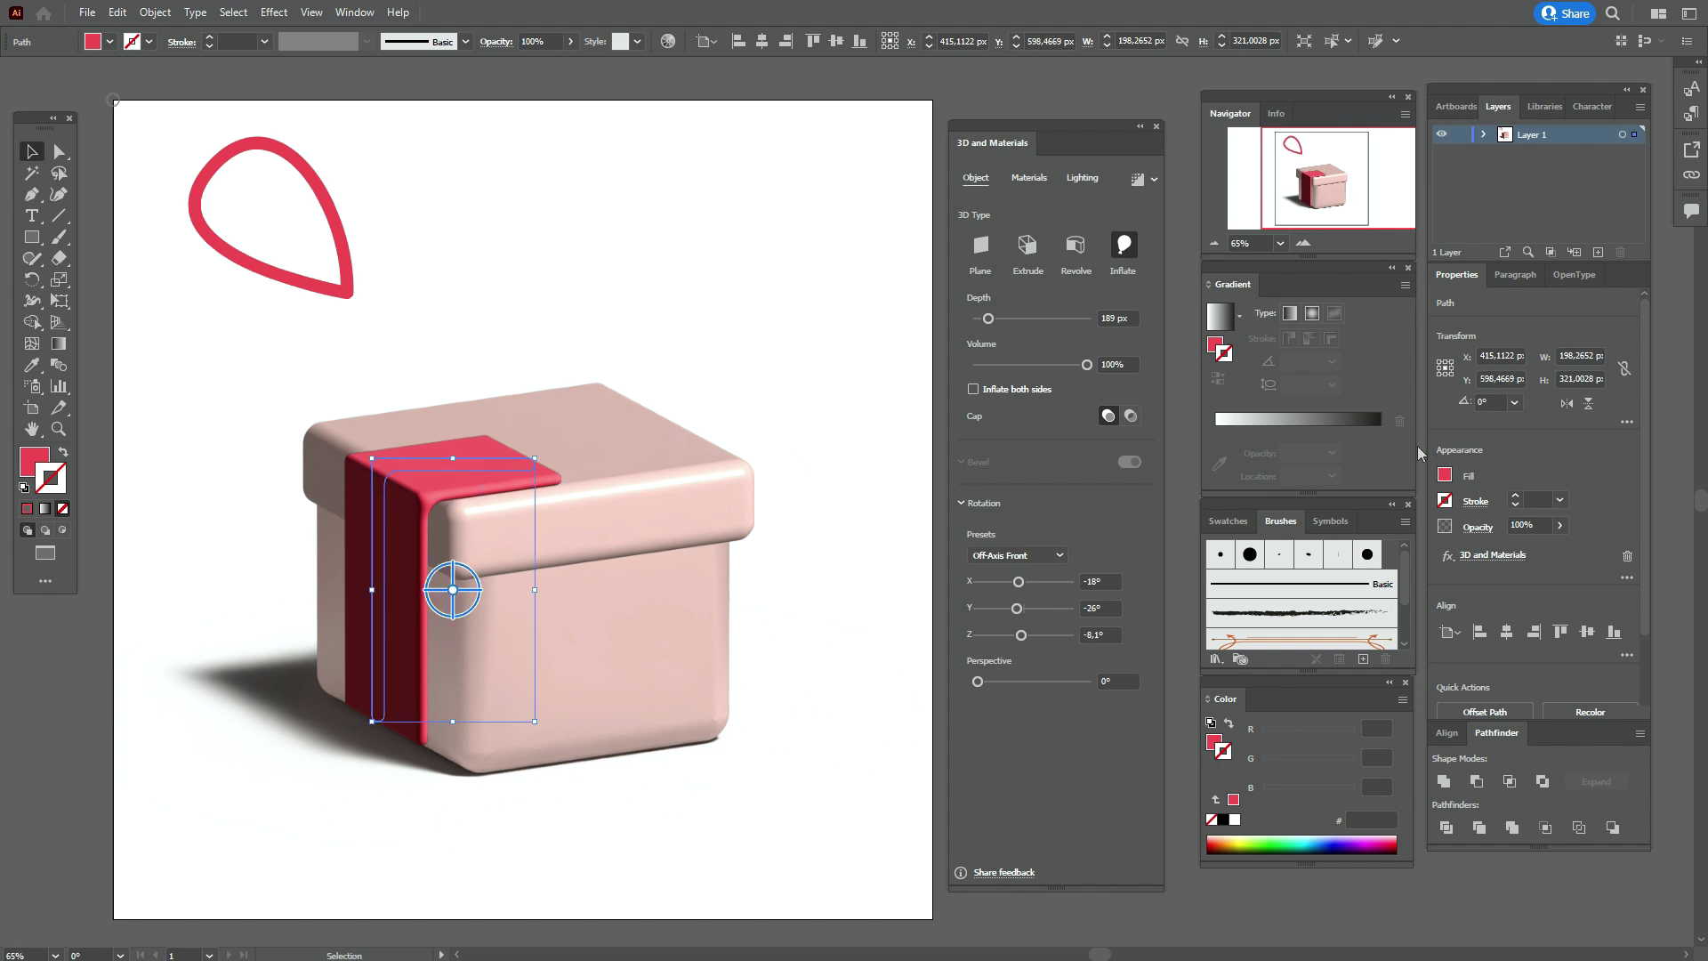
pyautogui.press('Up')
pyautogui.press('Right')
pyautogui.press('Up')
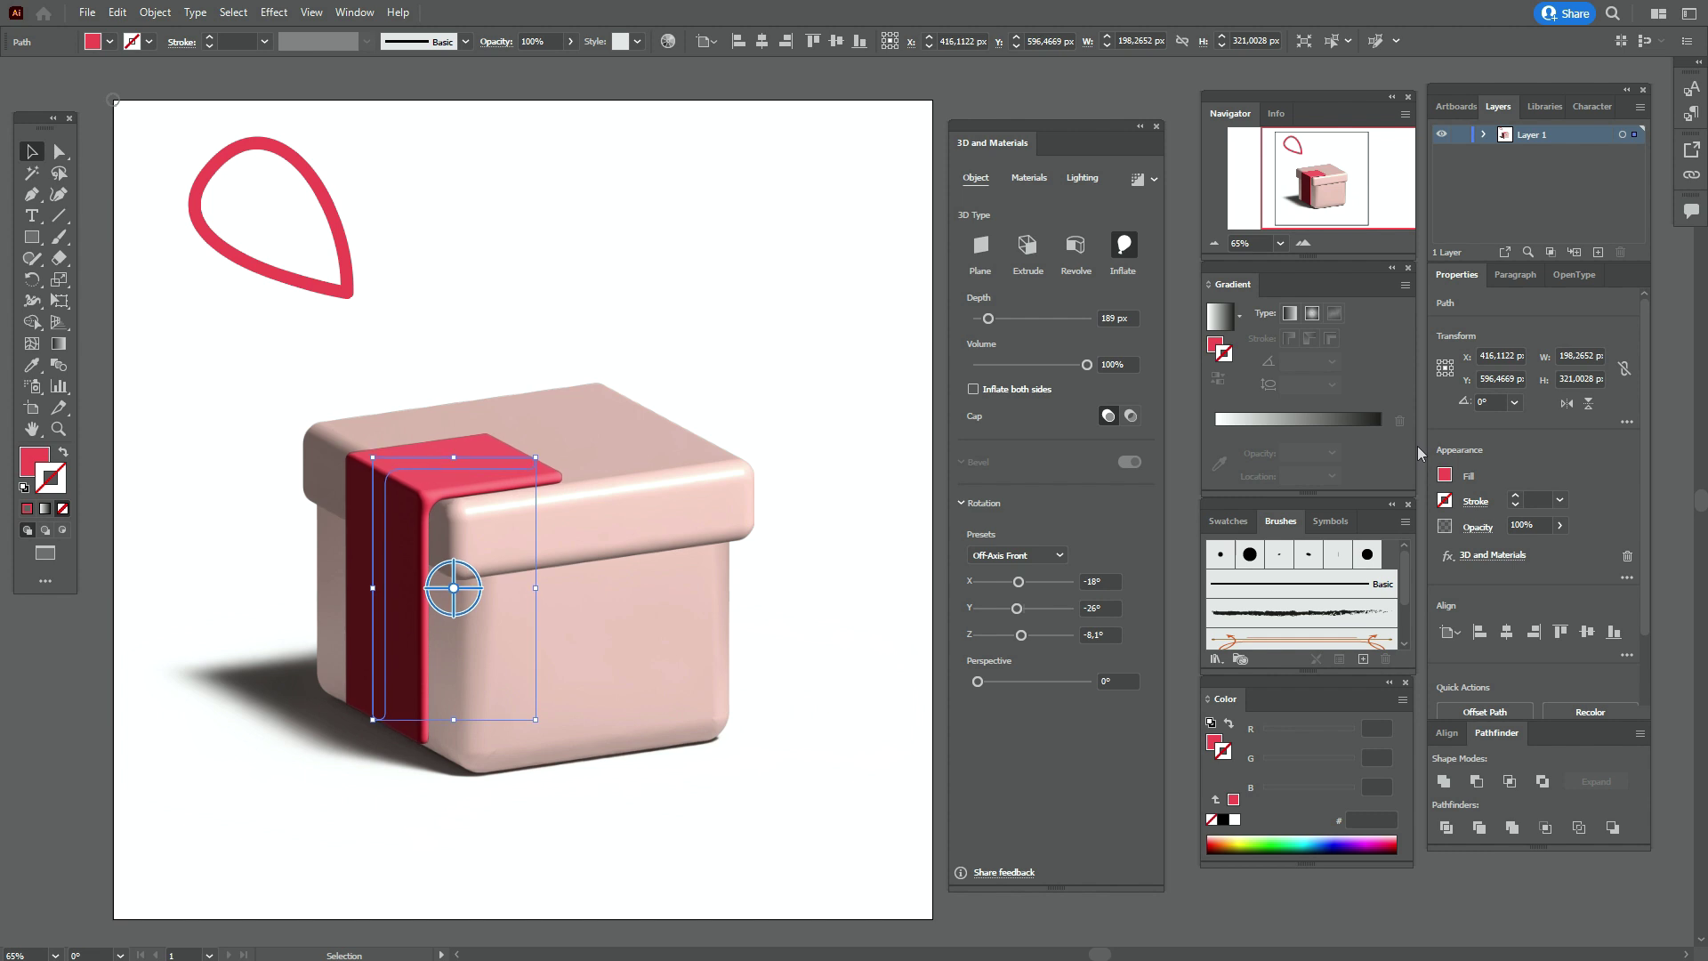
# Round the ribbon's bend further, to about 21.6 px at the inner corner and about 19.8 px at the outer corner
pyautogui.press('a')
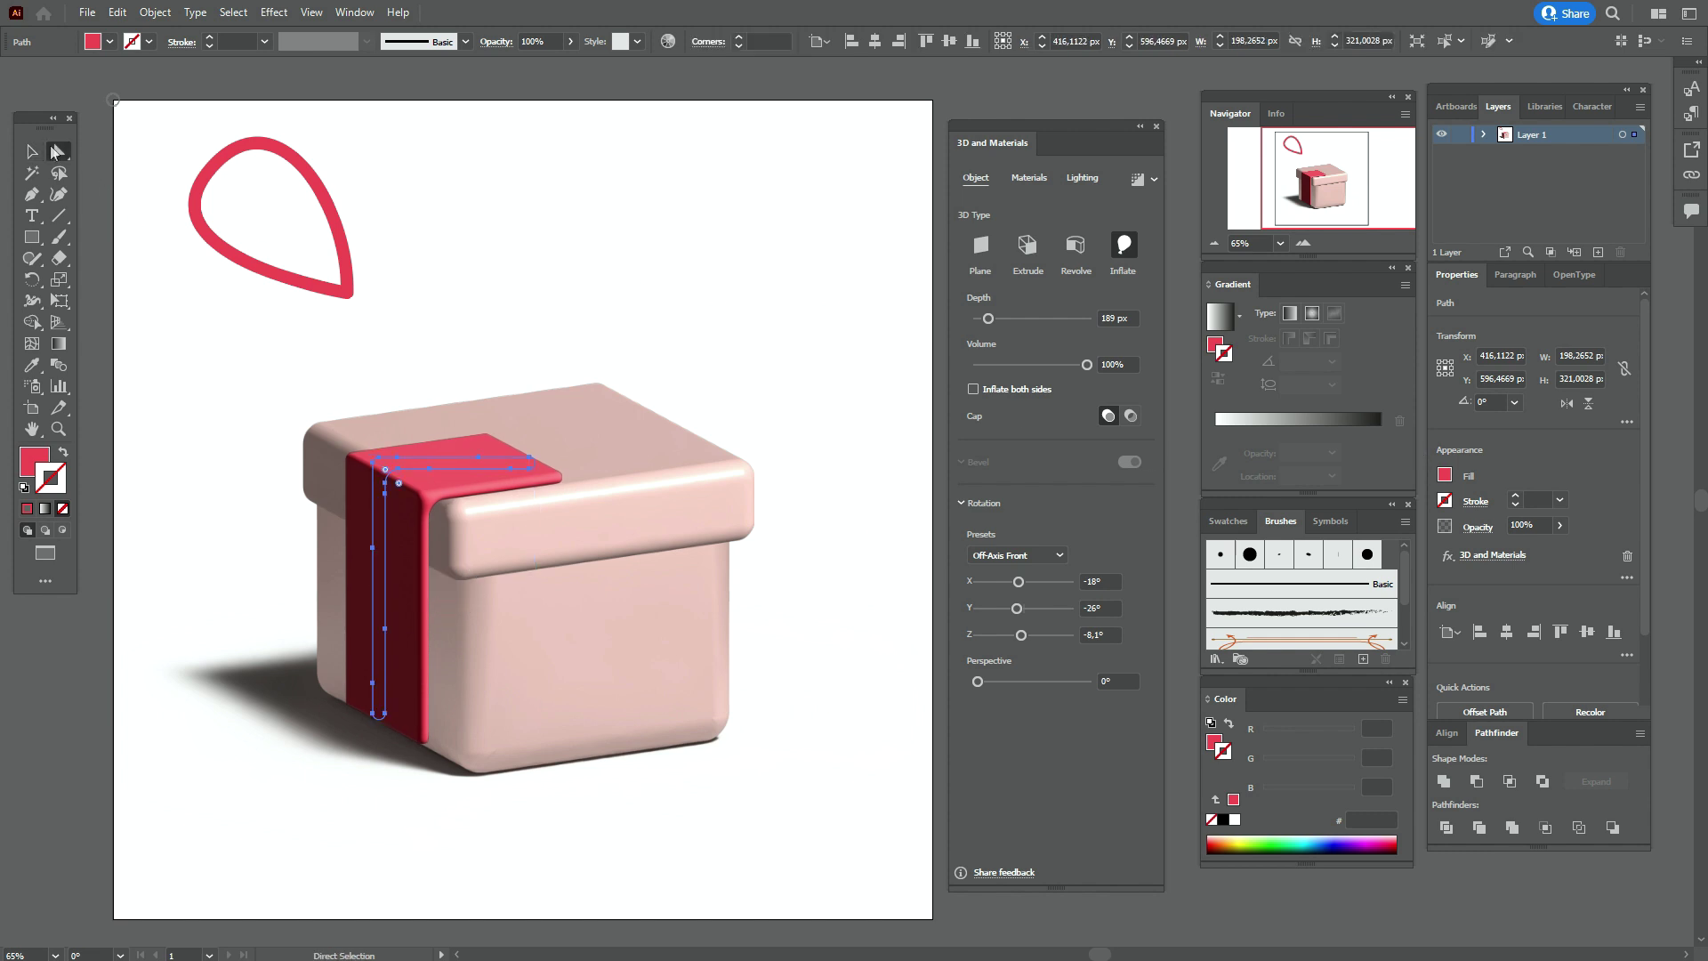
pyautogui.click(157, 434)
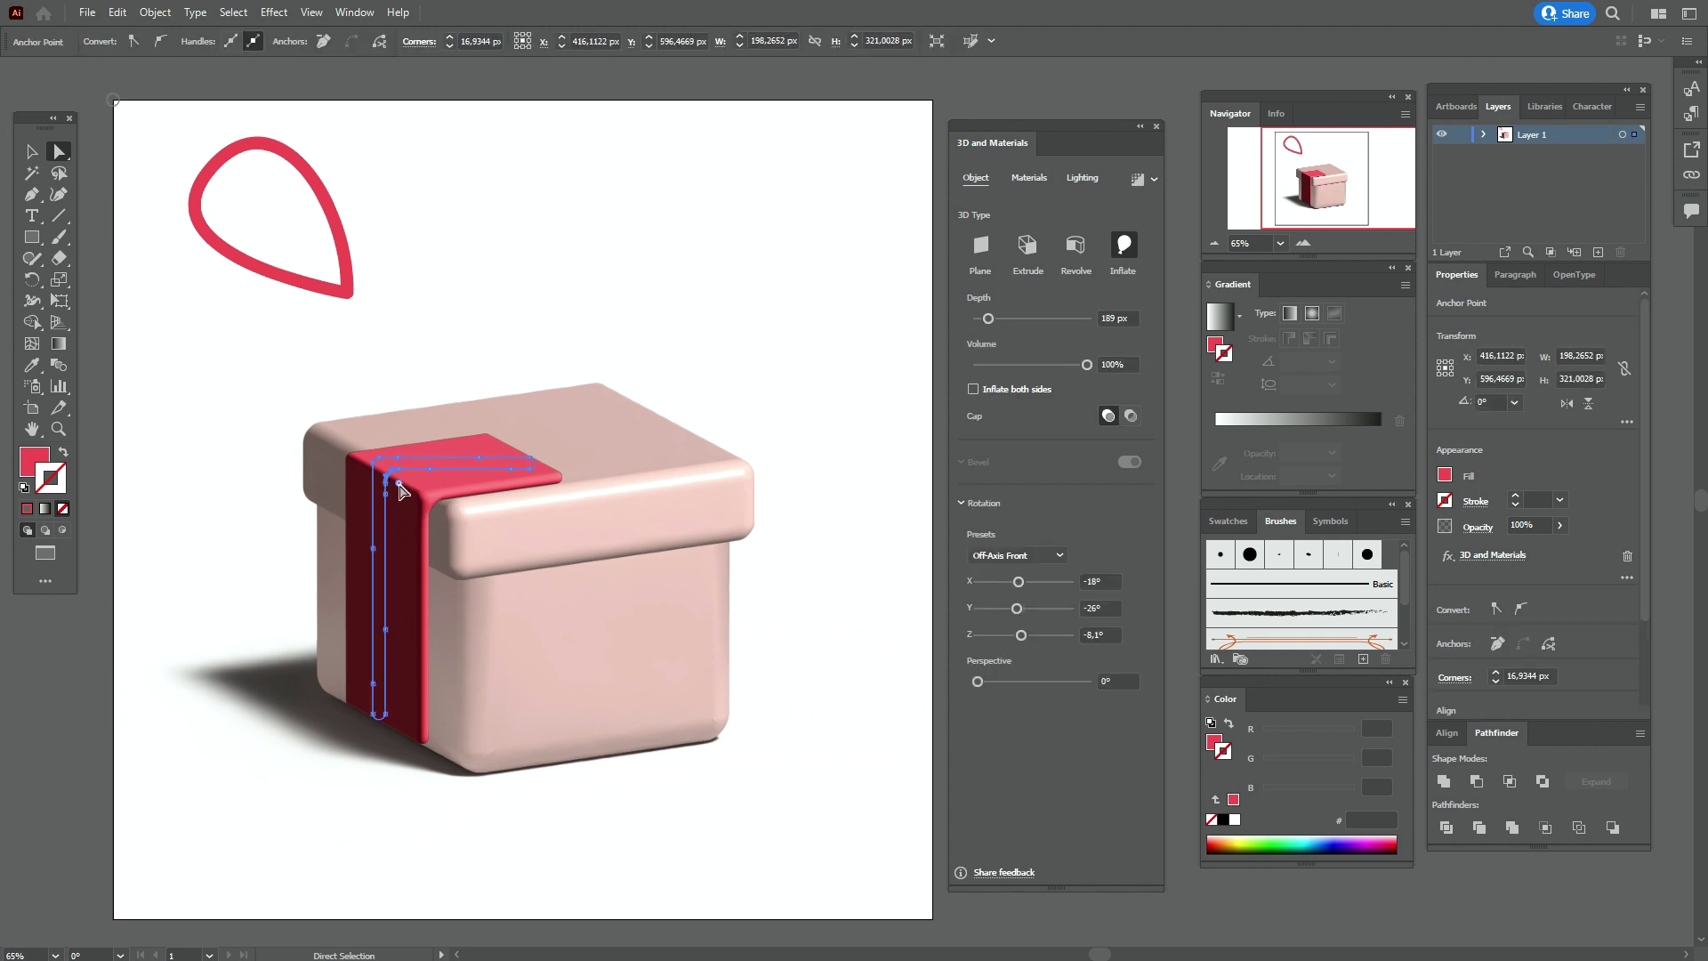
pyautogui.moveTo(399, 483); pyautogui.dragTo(410, 492)
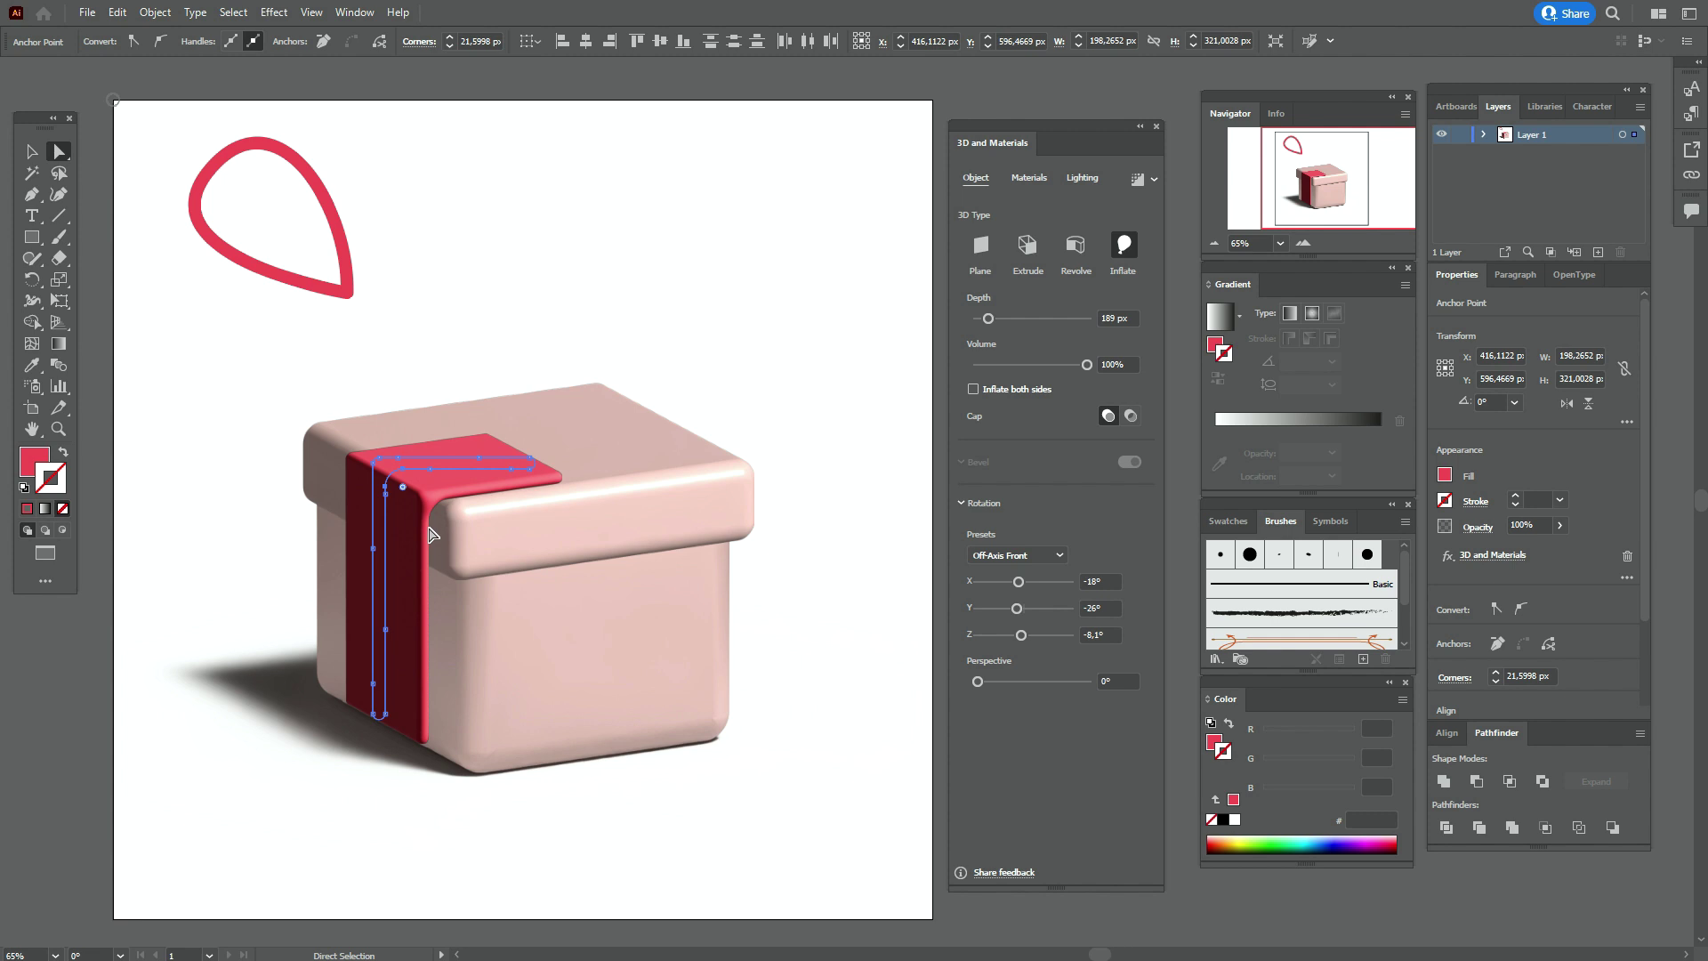
pyautogui.click(380, 464)
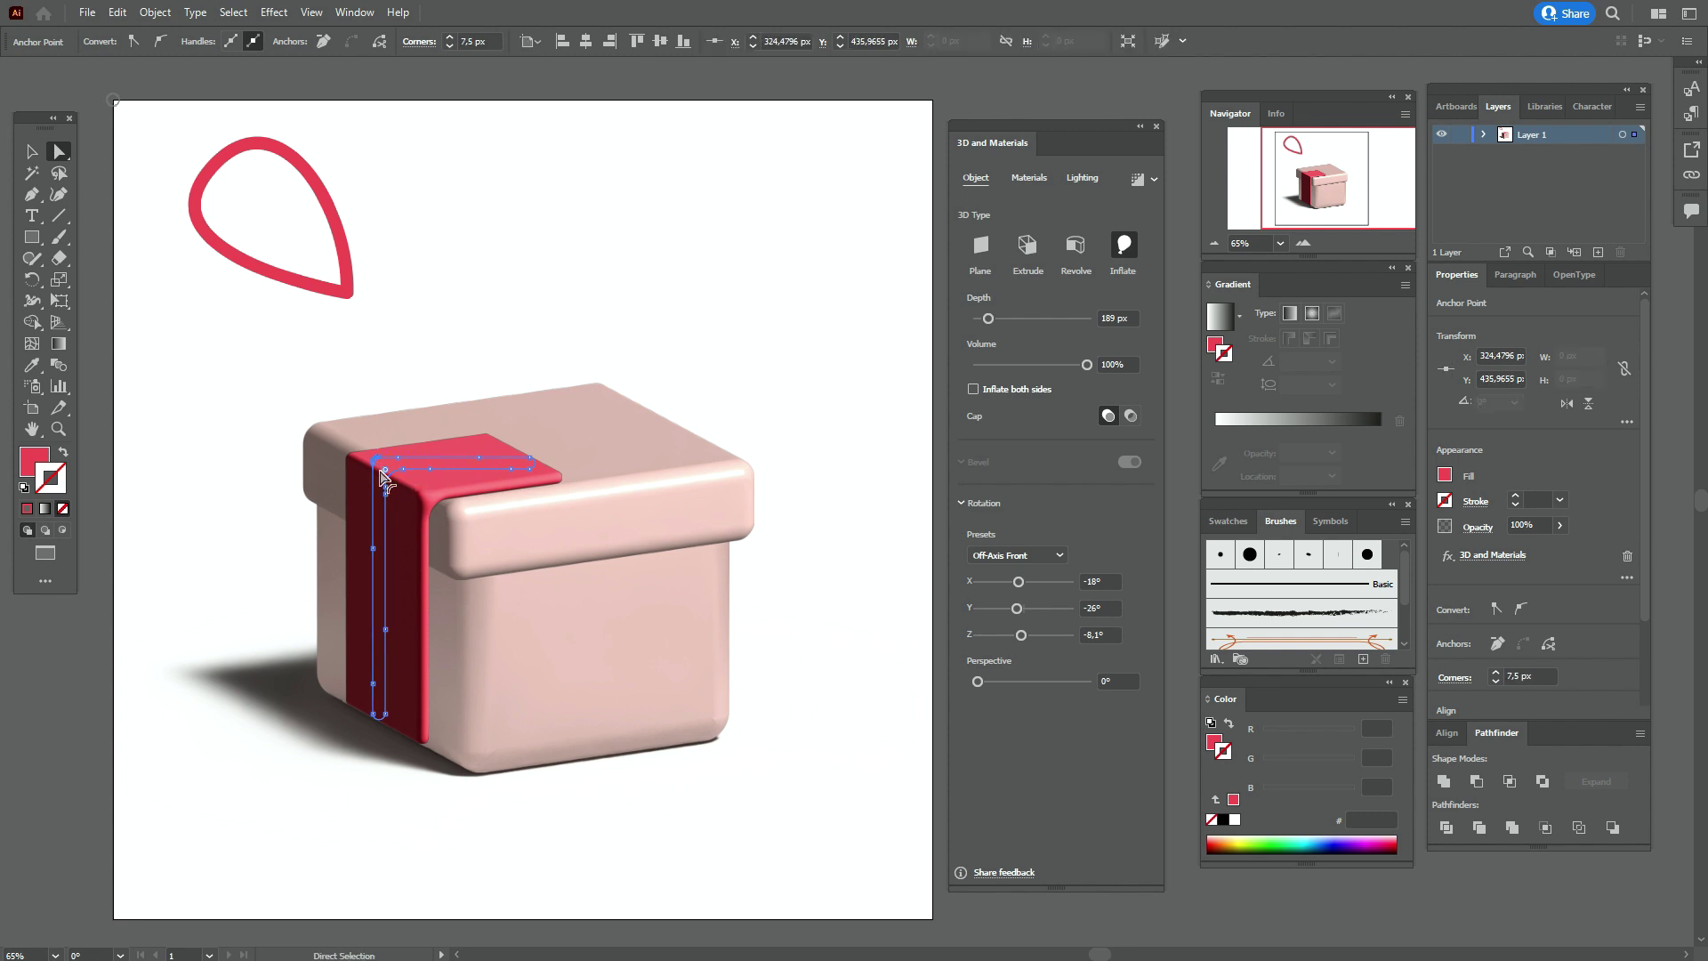
pyautogui.moveTo(382, 473); pyautogui.dragTo(388, 478)
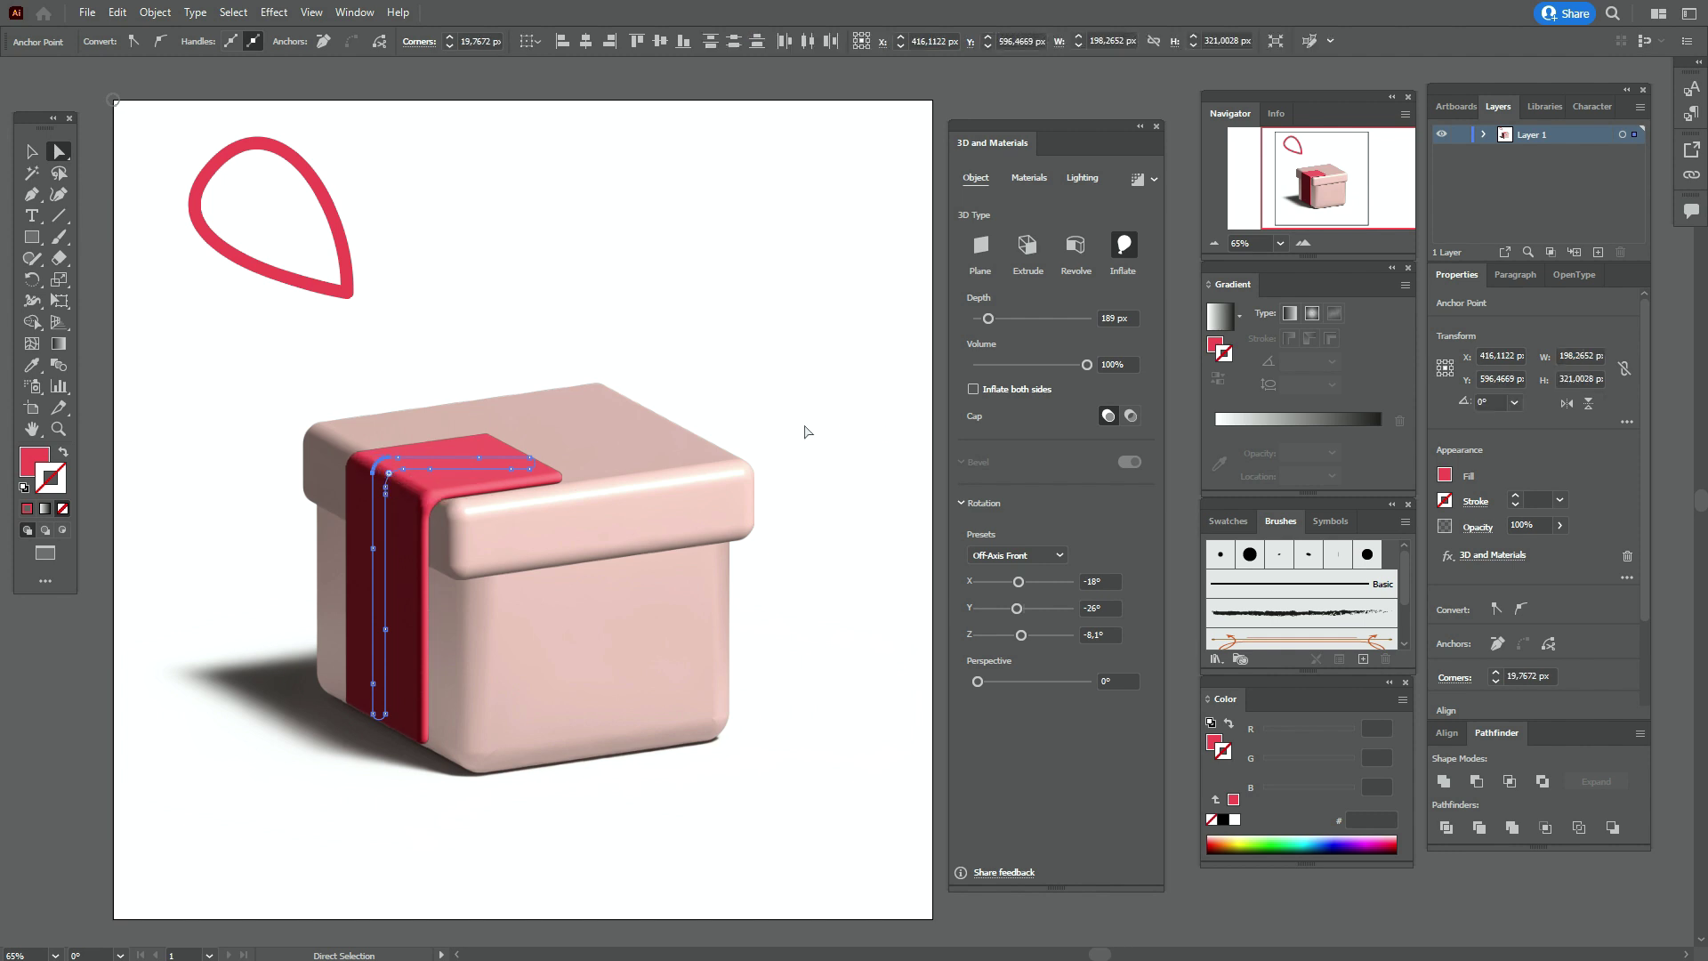
pyautogui.click(806, 432)
# Select the inflated ribbon and switch it to a rendered preview
pyautogui.click(31, 151)
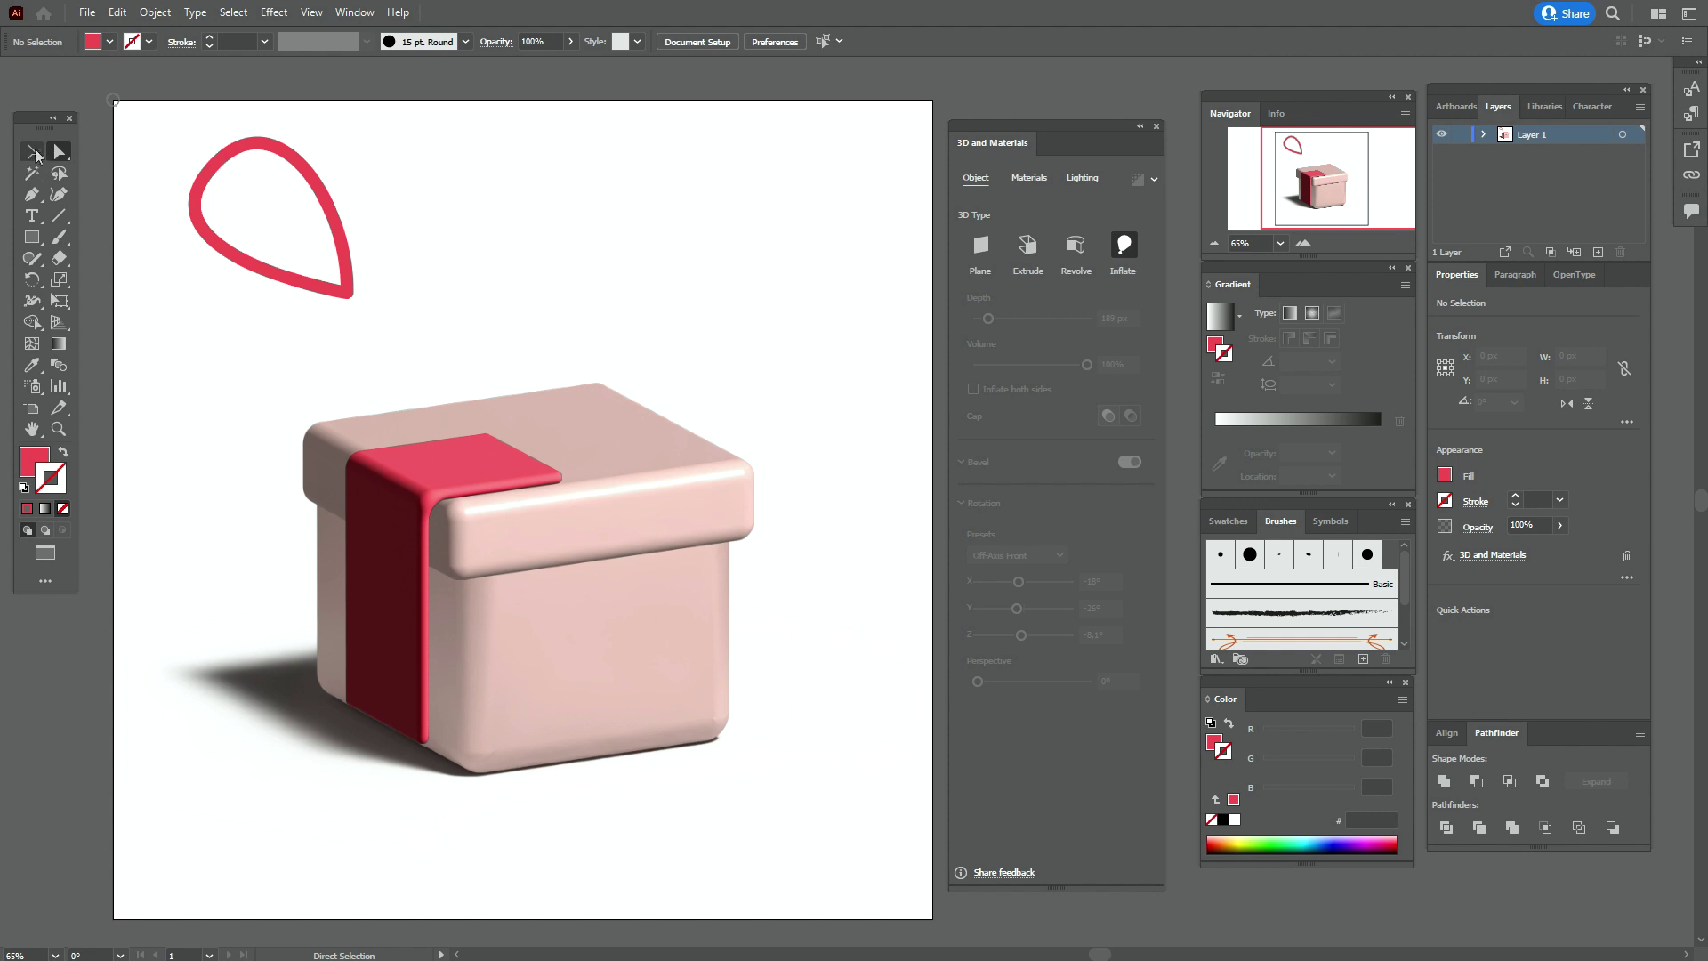
pyautogui.click(481, 452)
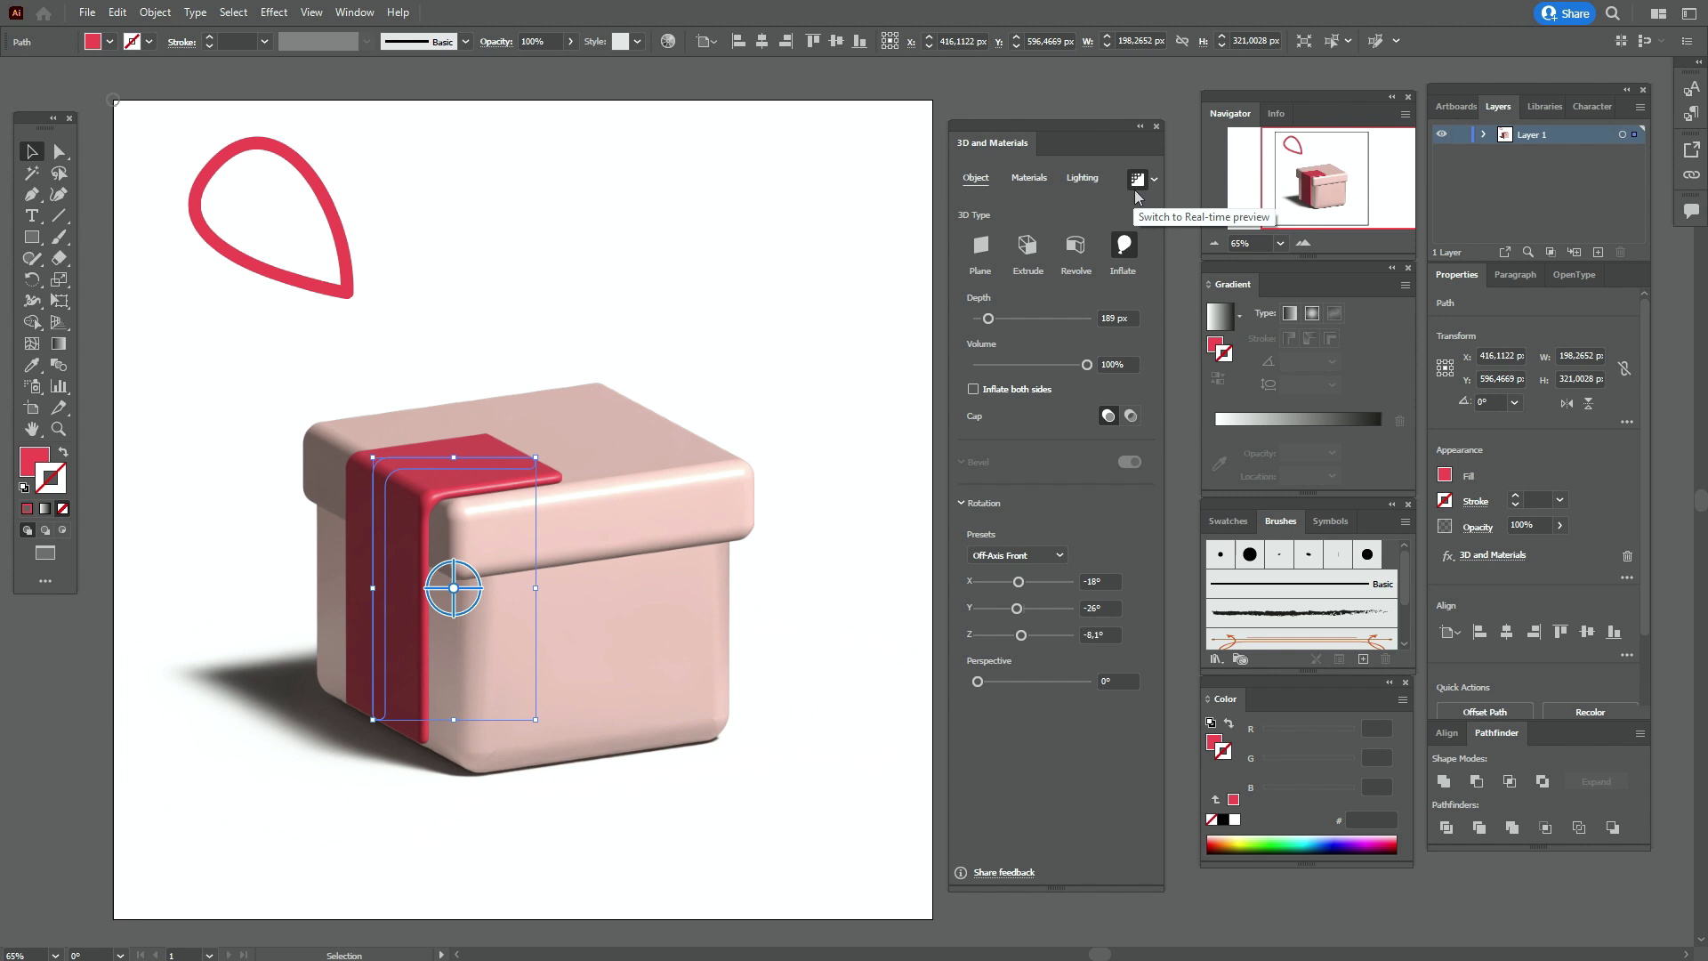
# Nudge the inflated ribbon down slightly so it sits against the box, and deselect it
pyautogui.press('Down')
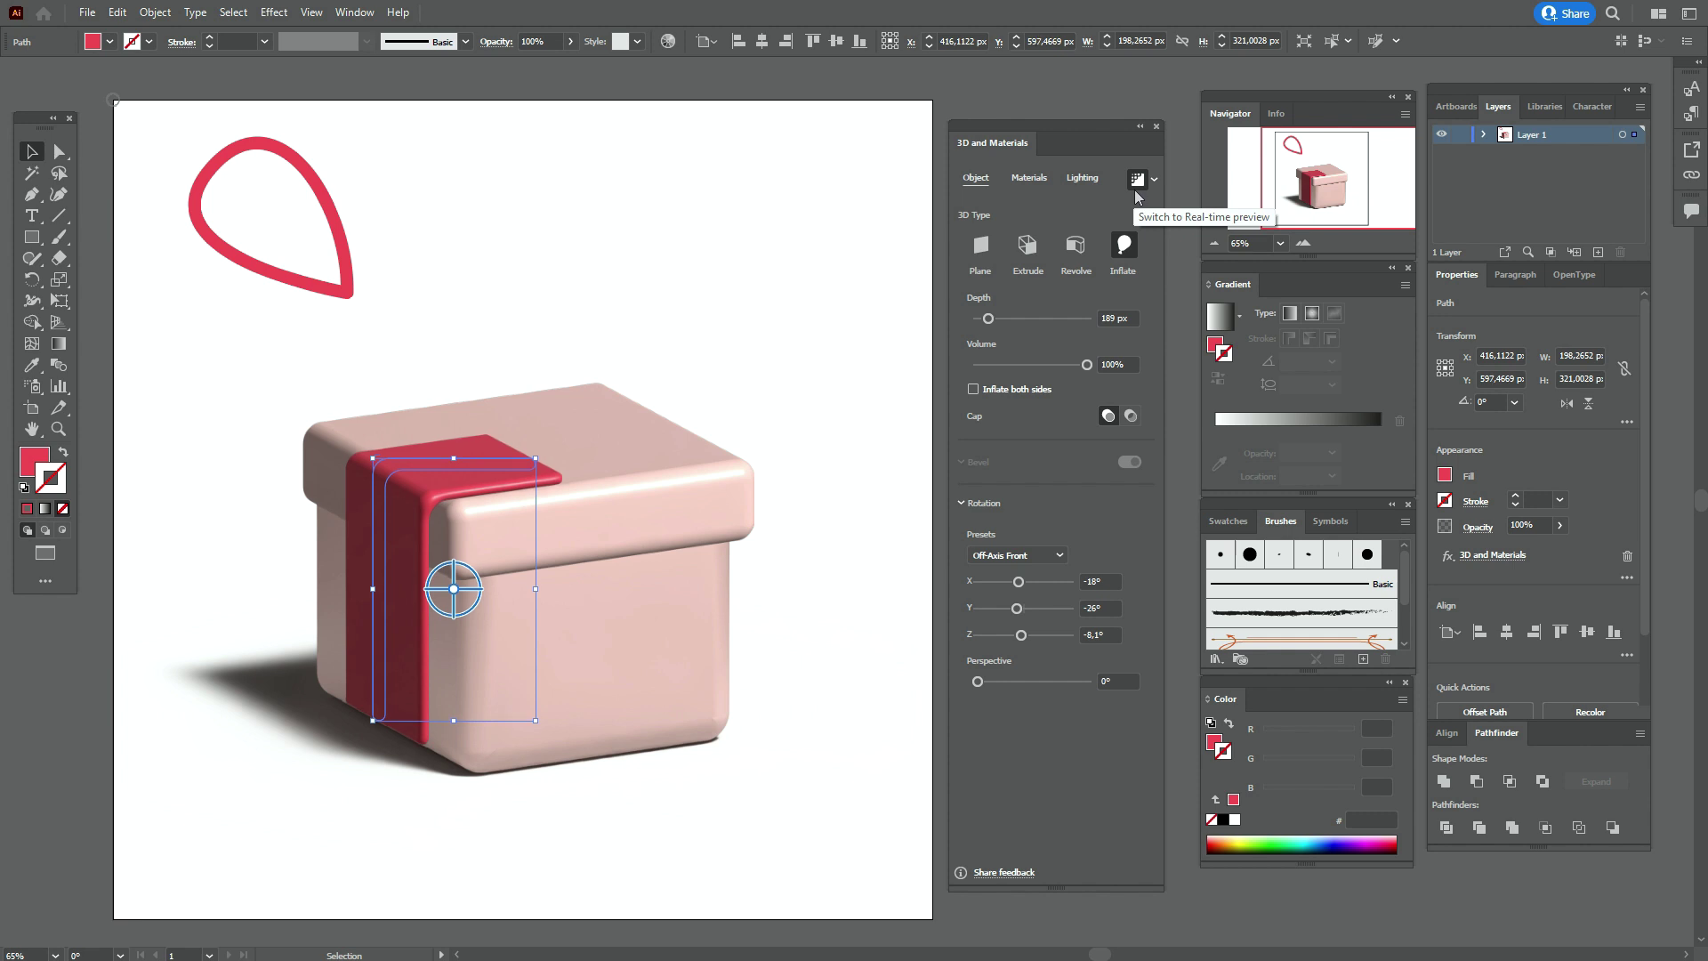
pyautogui.press('Down')
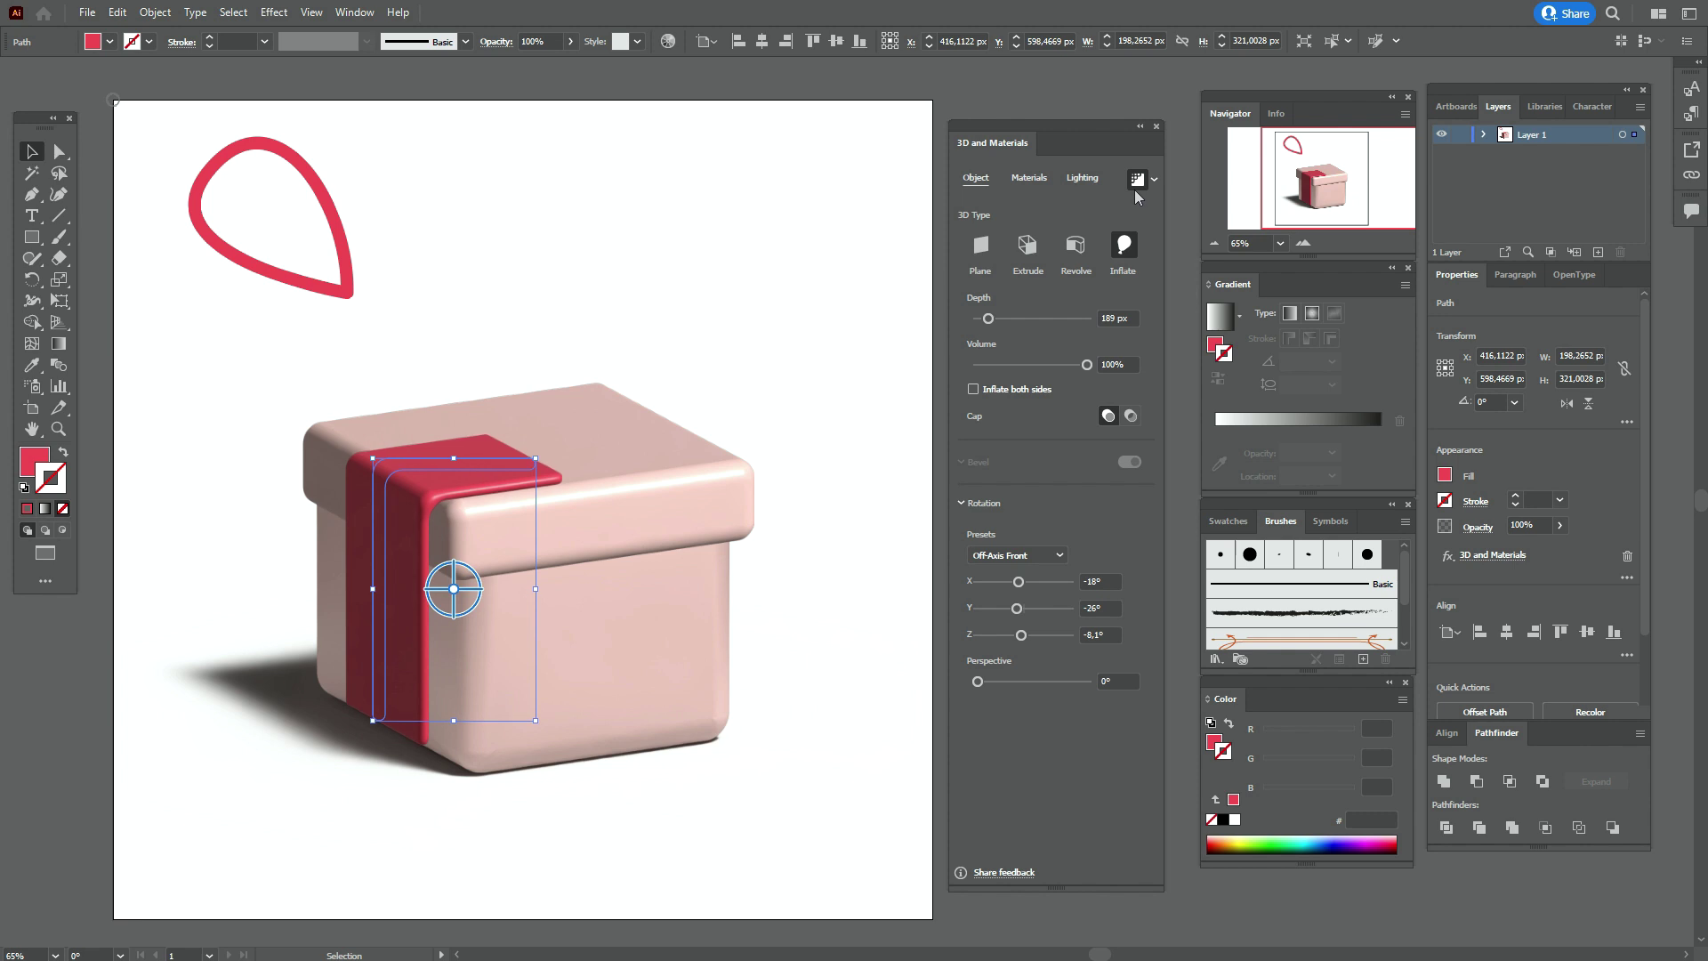
pyautogui.click(885, 462)
# Lower the material roughness of the inflated ribbon
pyautogui.click(540, 474)
pyautogui.click(1029, 178)
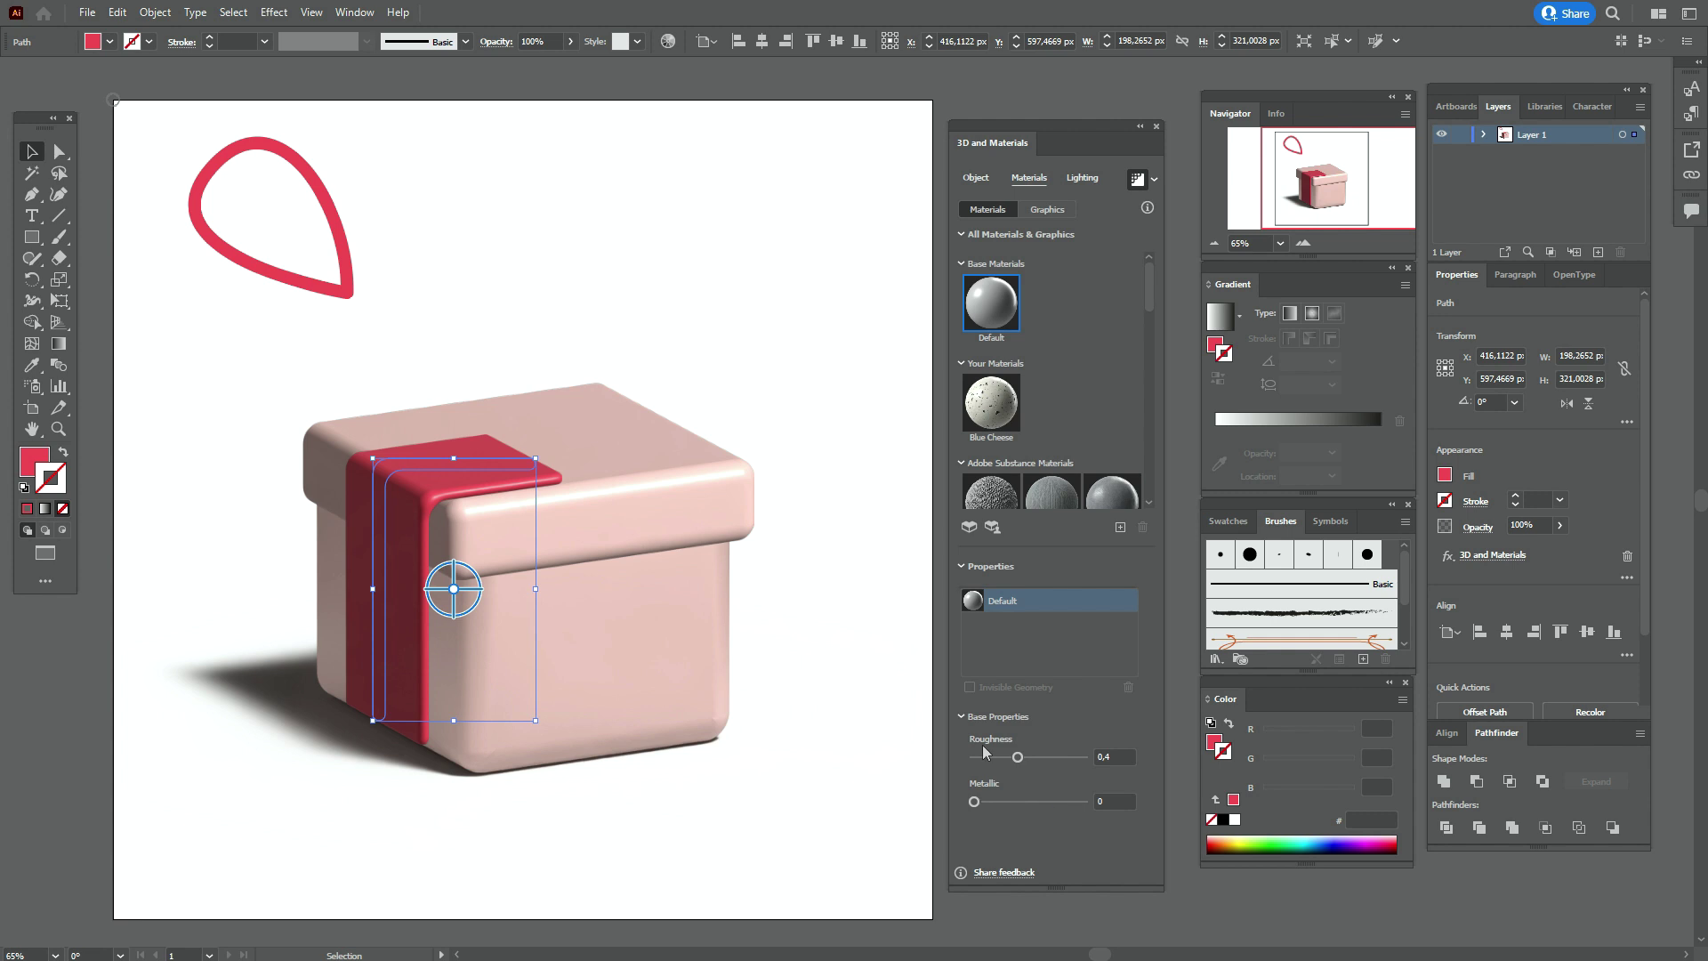
pyautogui.moveTo(1018, 757); pyautogui.dragTo(998, 762)
# Set the ribbon's light rotation to 139° and light height to 87°
pyautogui.click(1084, 178)
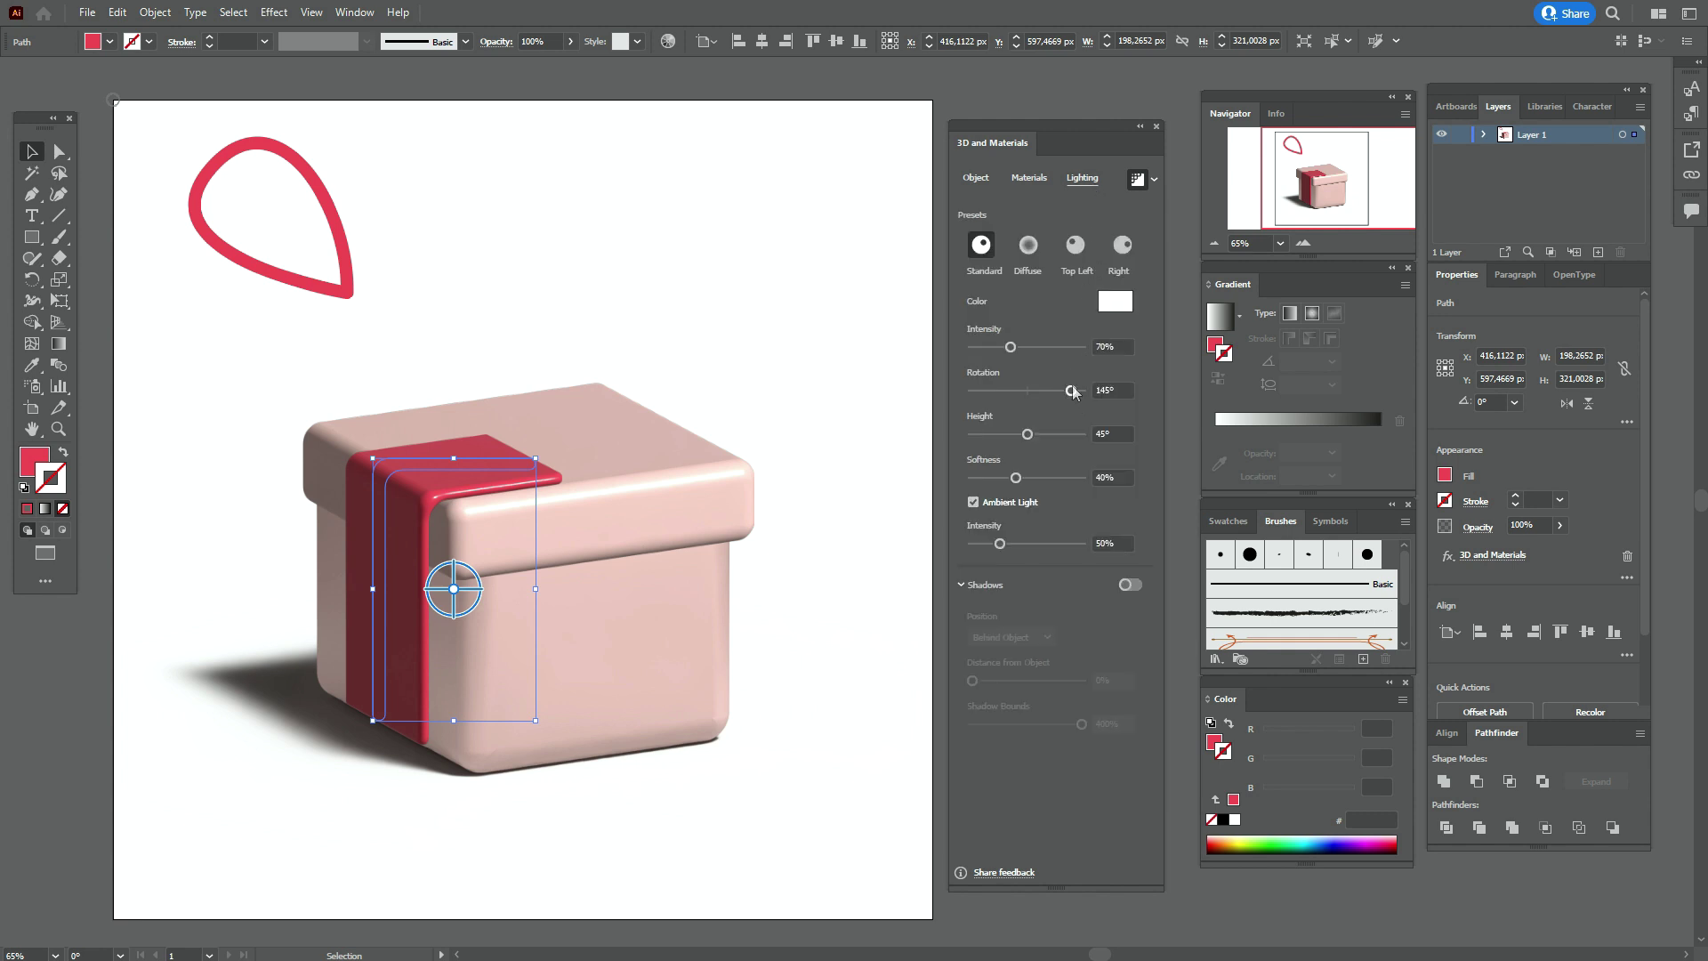
pyautogui.moveTo(1070, 394); pyautogui.dragTo(1070, 393)
pyautogui.moveTo(1028, 436); pyautogui.dragTo(1034, 436)
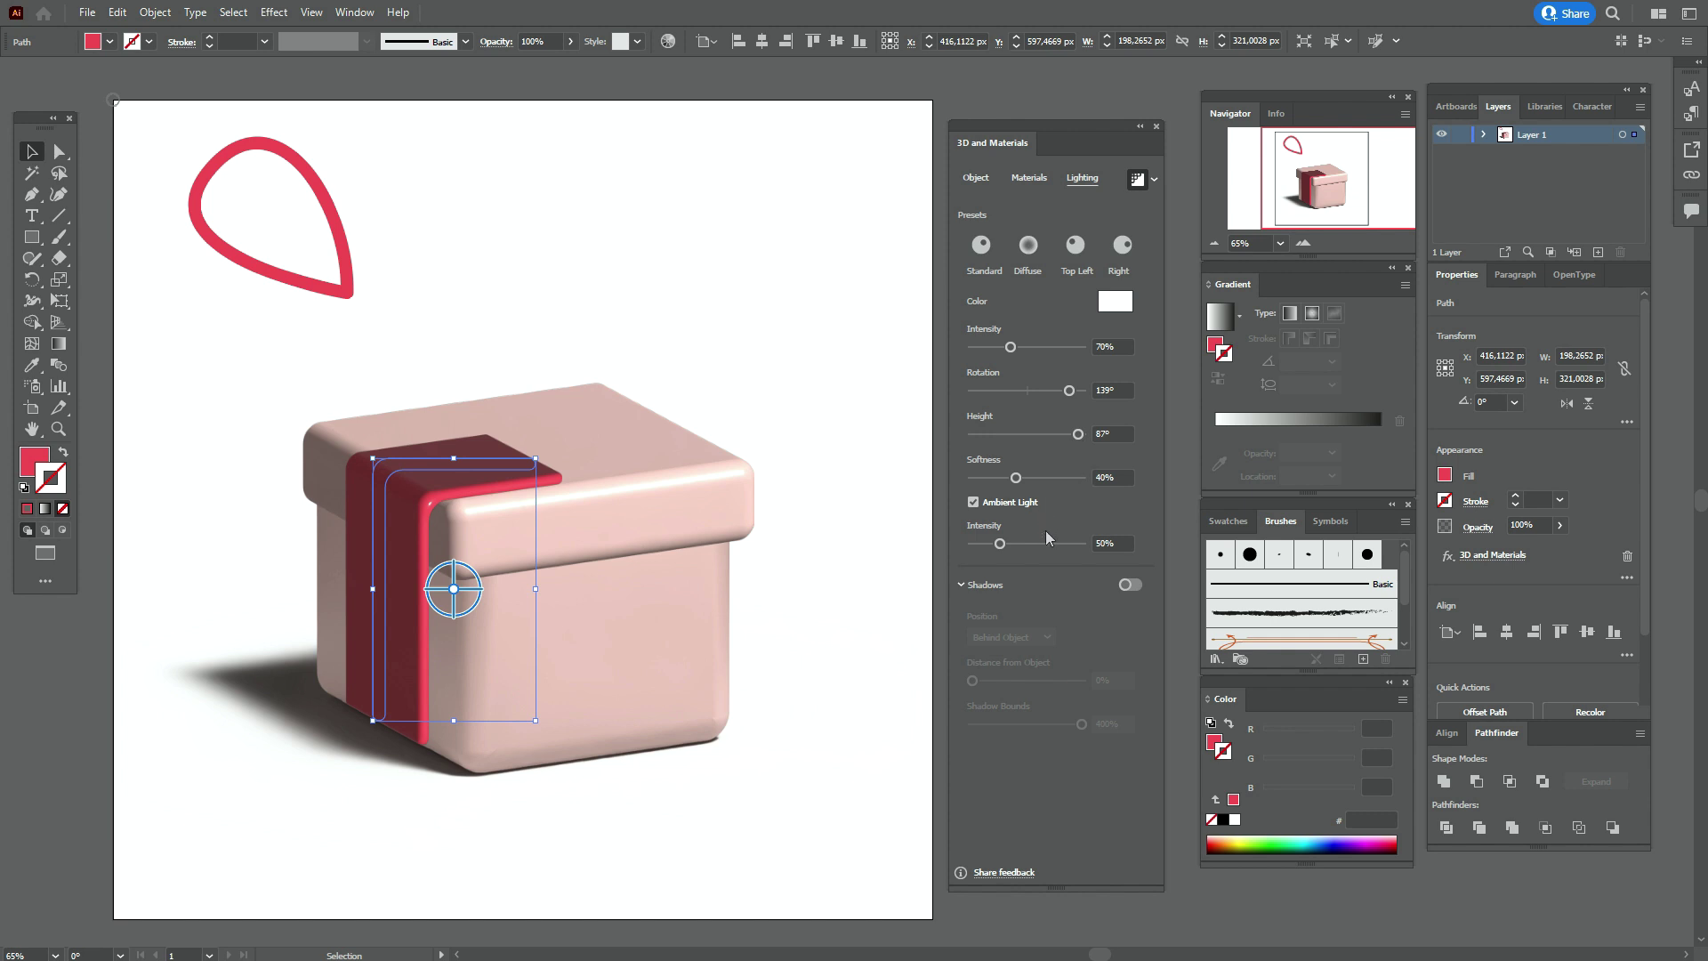
pyautogui.click(861, 442)
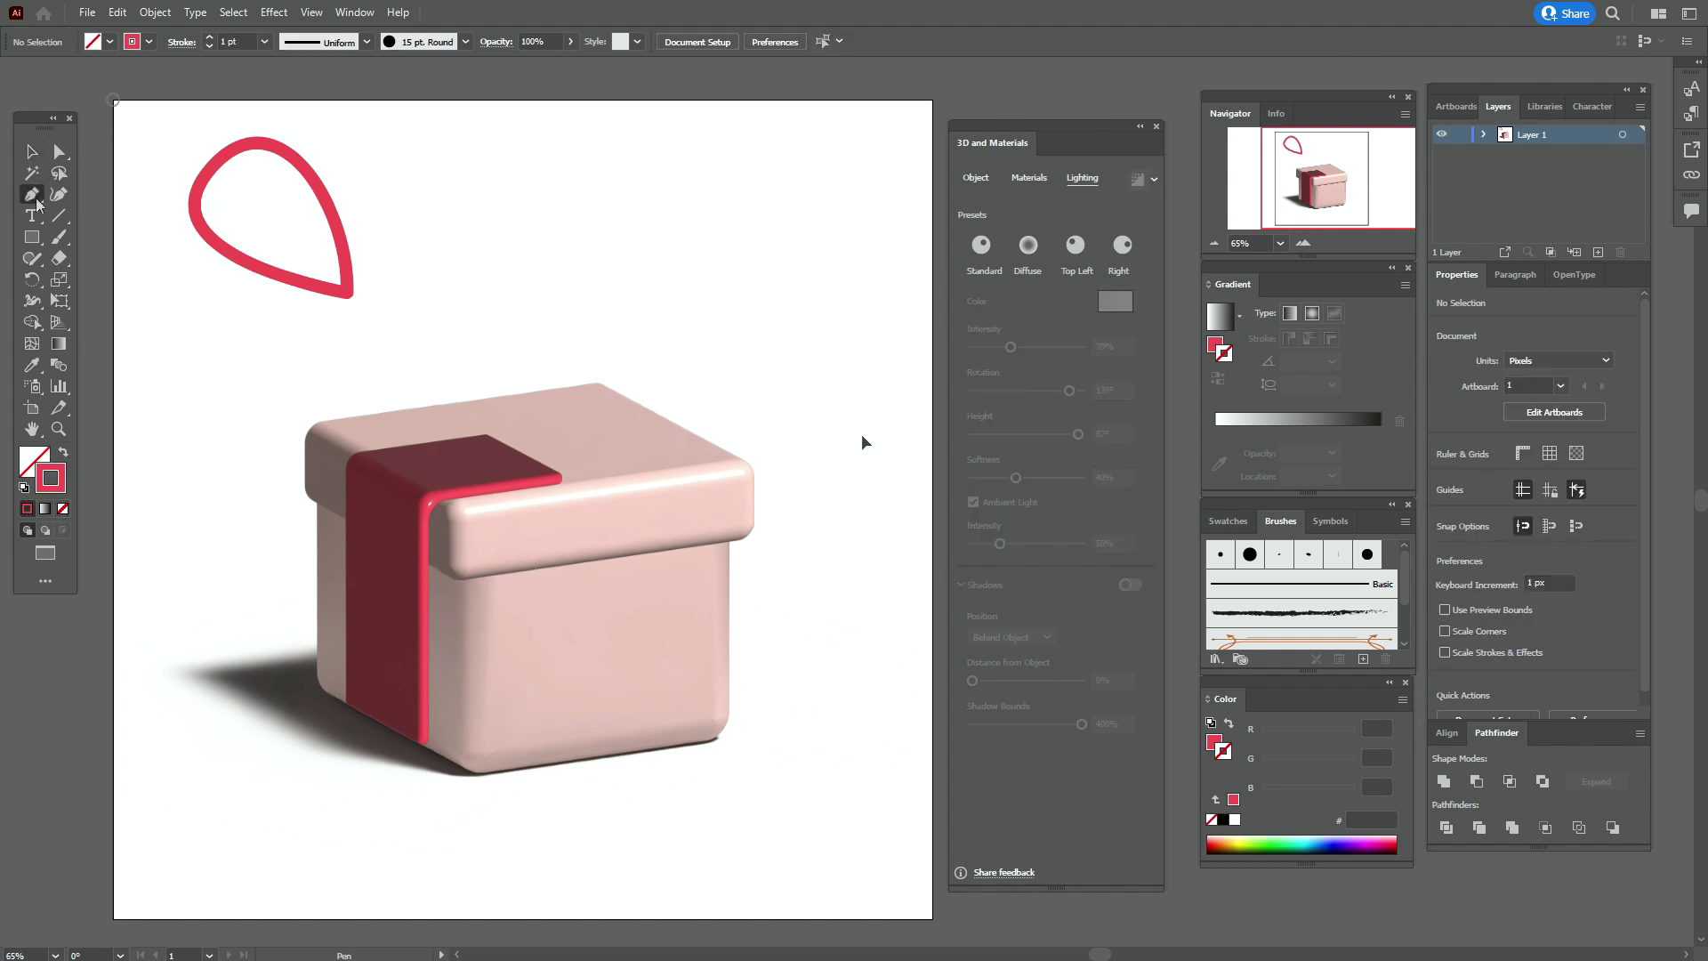
# Draw an unfilled L-shaped Pen path with a red stroke up the box's front and across the lid, ending at about X 798, Y 456 px
pyautogui.press('p')
pyautogui.hotkey('shift', 'x')
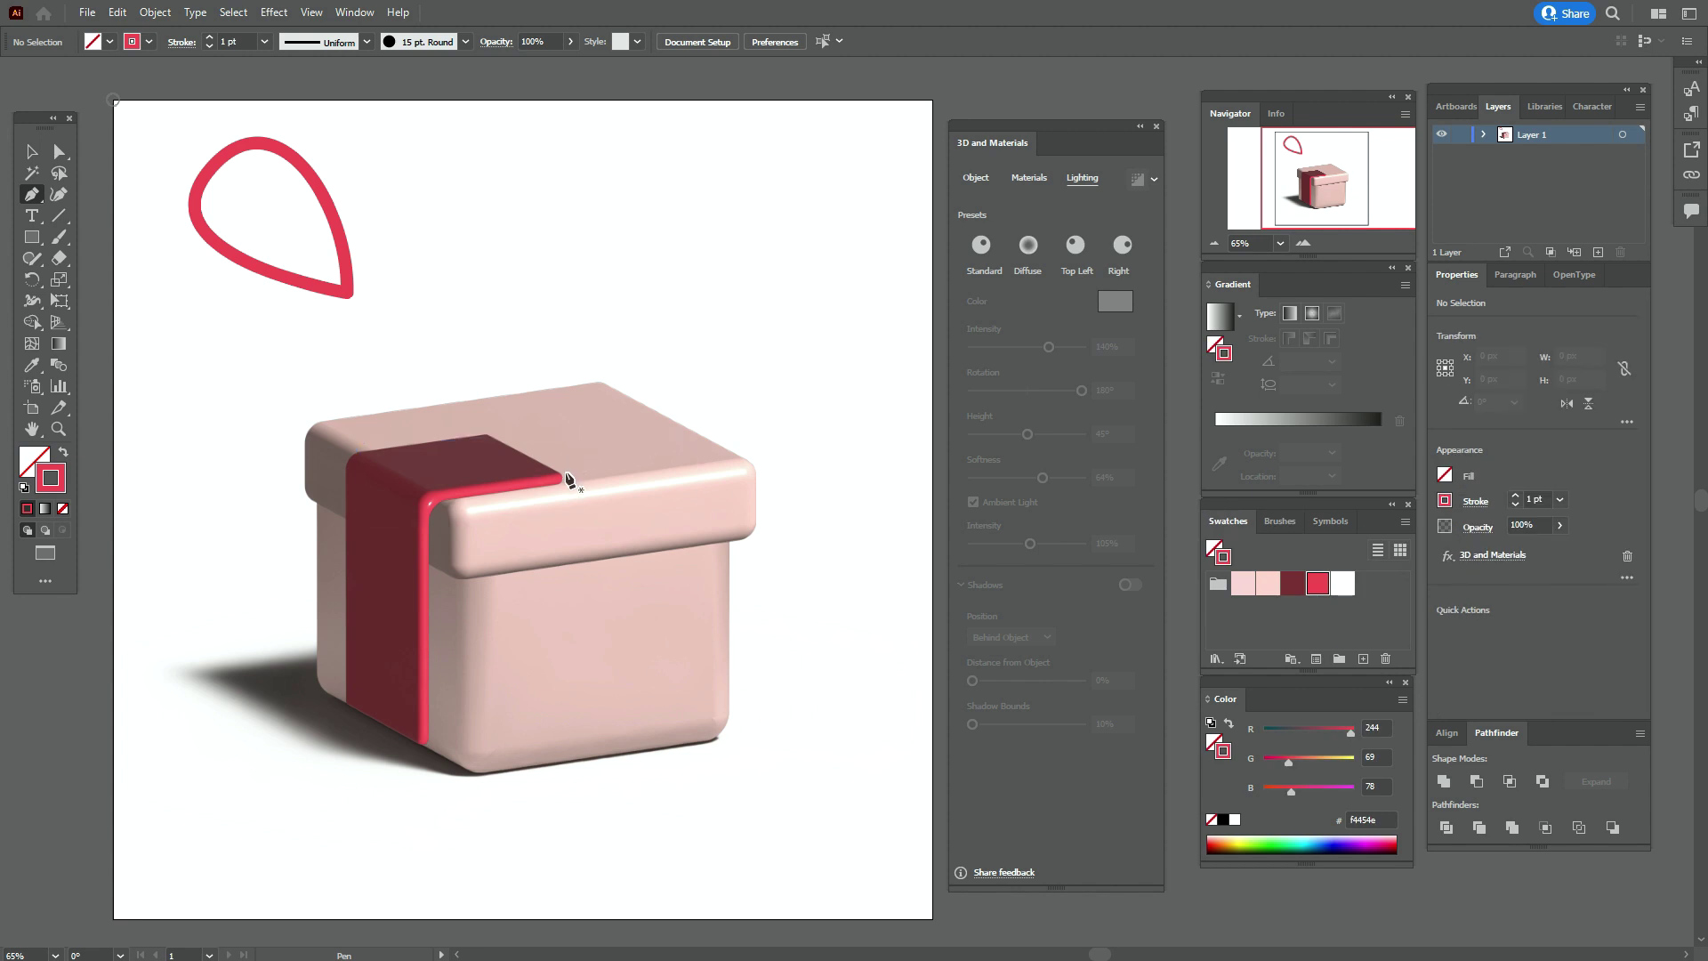
pyautogui.click(596, 758)
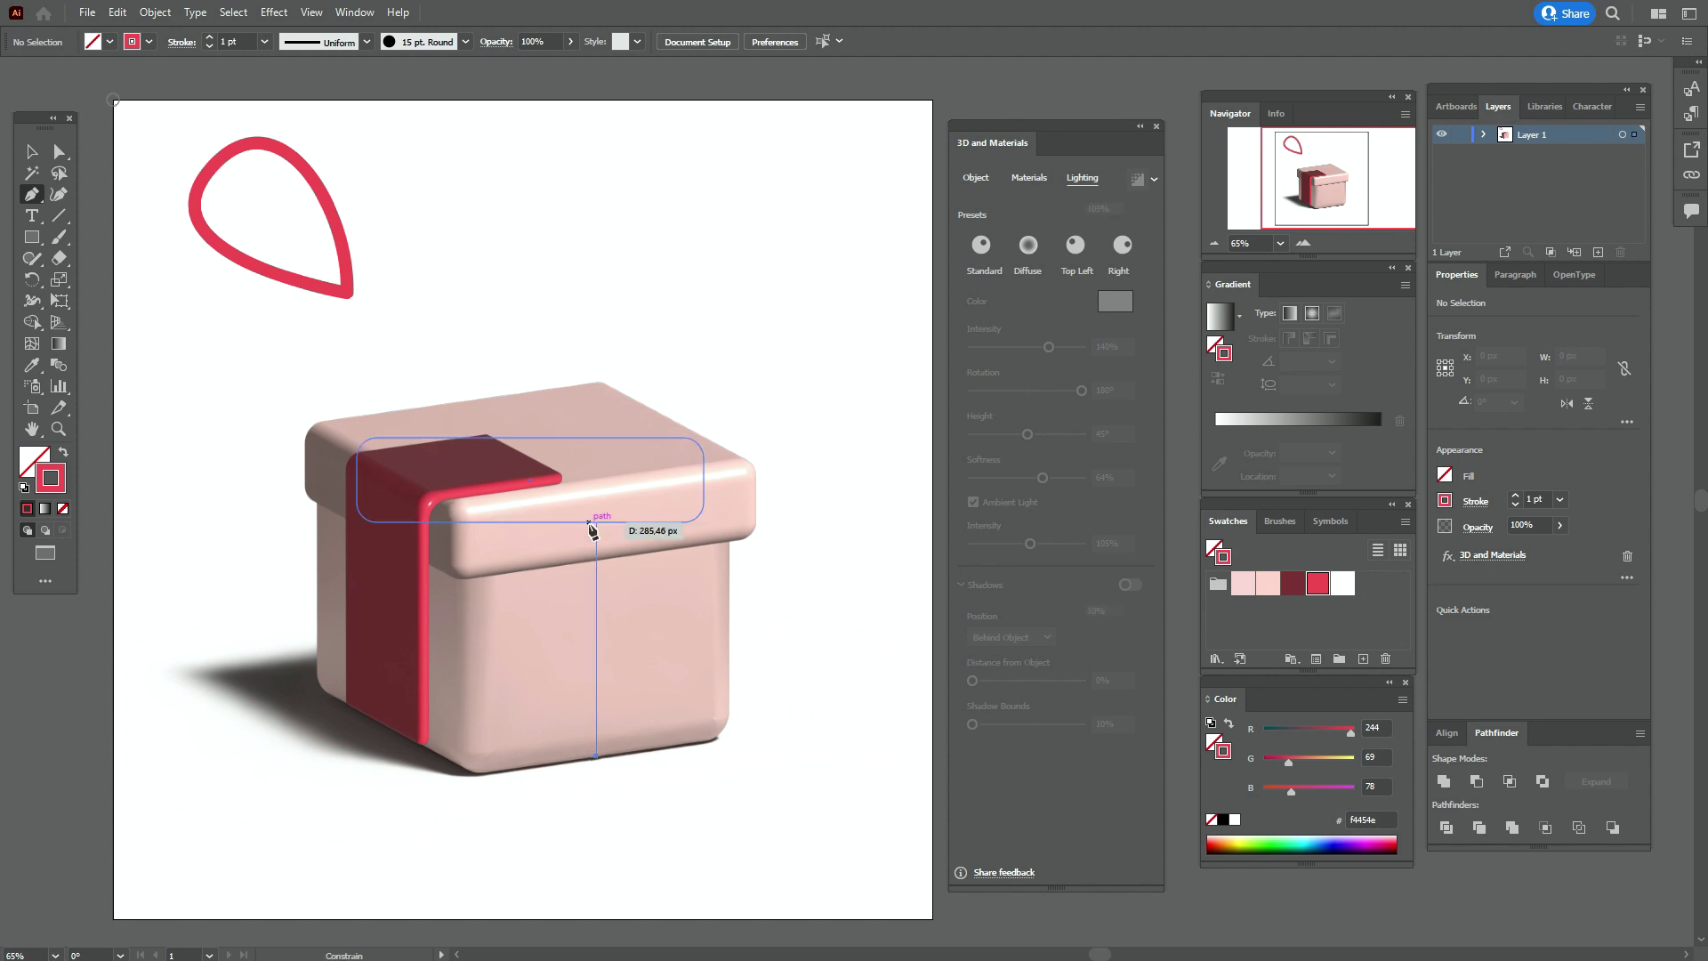
pyautogui.keyDown('shift'); pyautogui.click(595, 472); pyautogui.keyUp('shift')
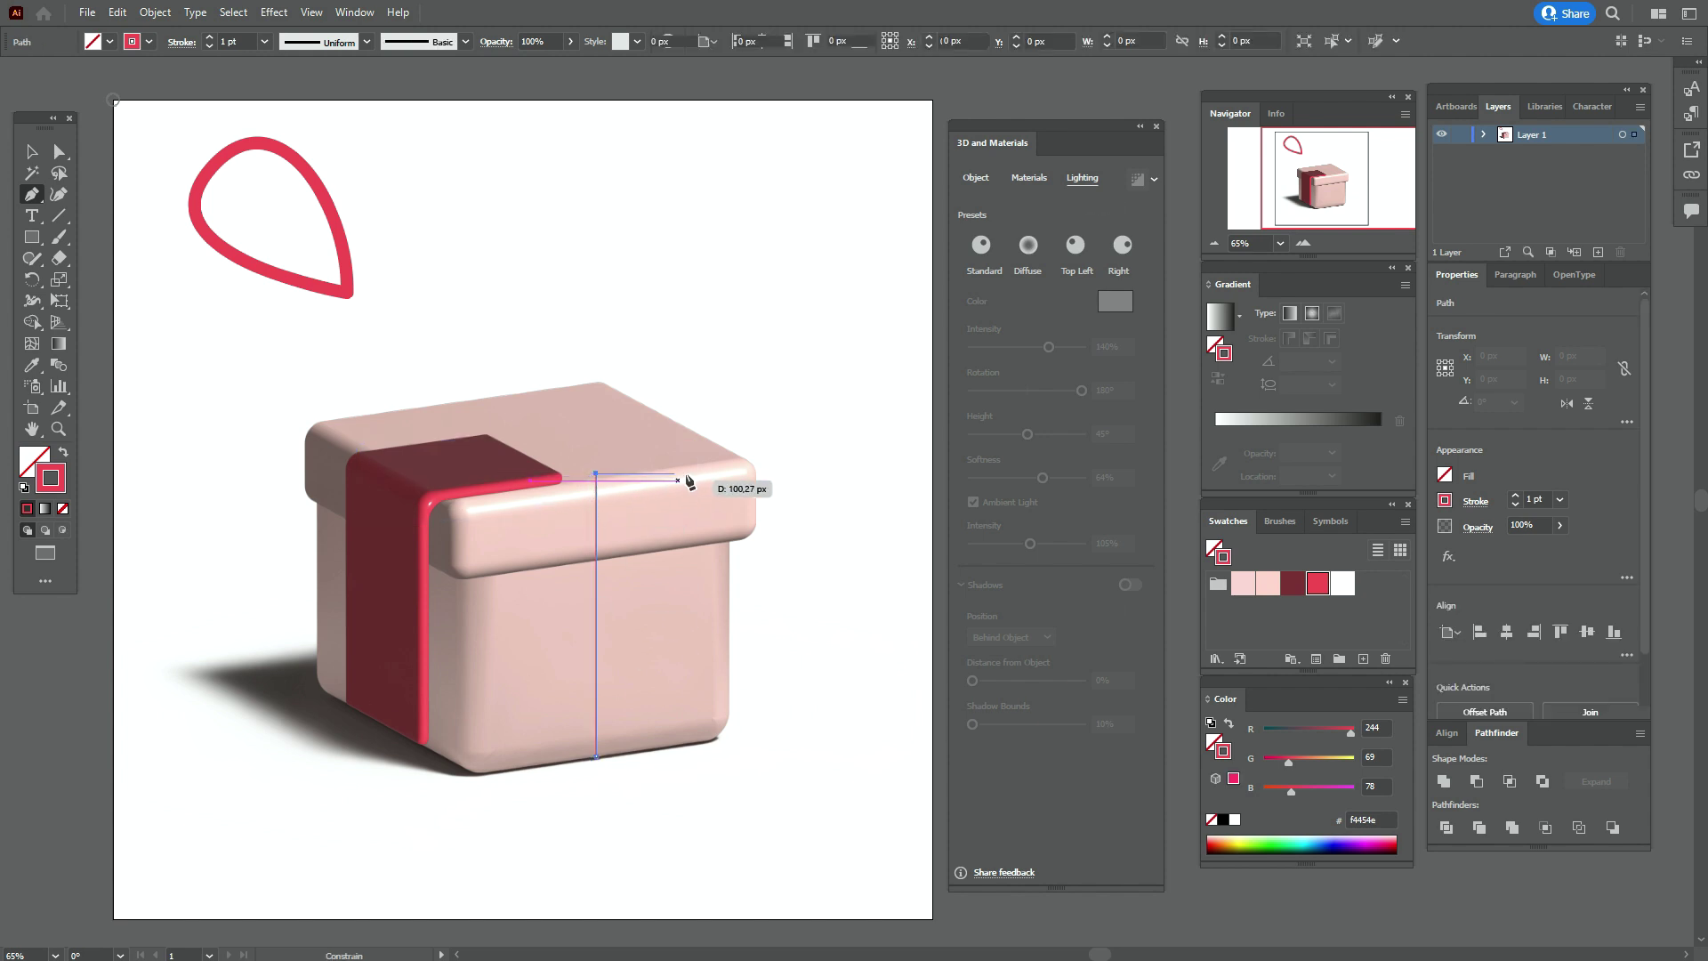
pyautogui.keyDown('shift'); pyautogui.click(768, 492); pyautogui.keyUp('shift')
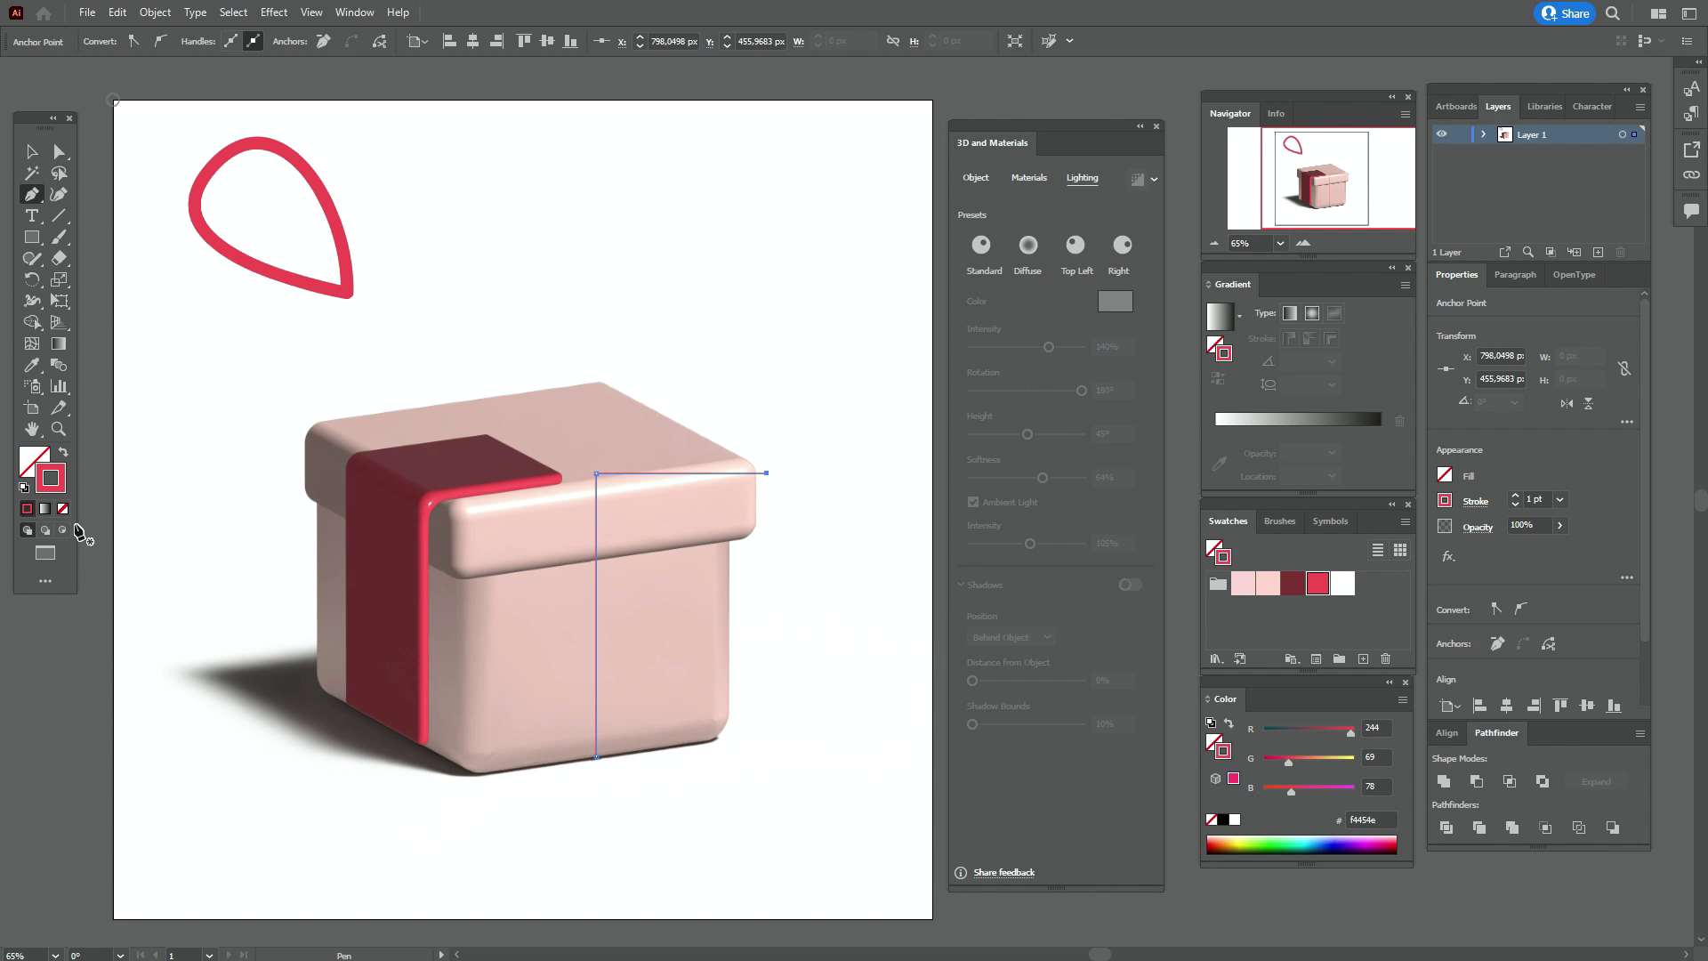
# Apply the 15 pt. Round brush to the L-shaped path, expand its appearance and unite it into one red shape
pyautogui.click(1281, 521)
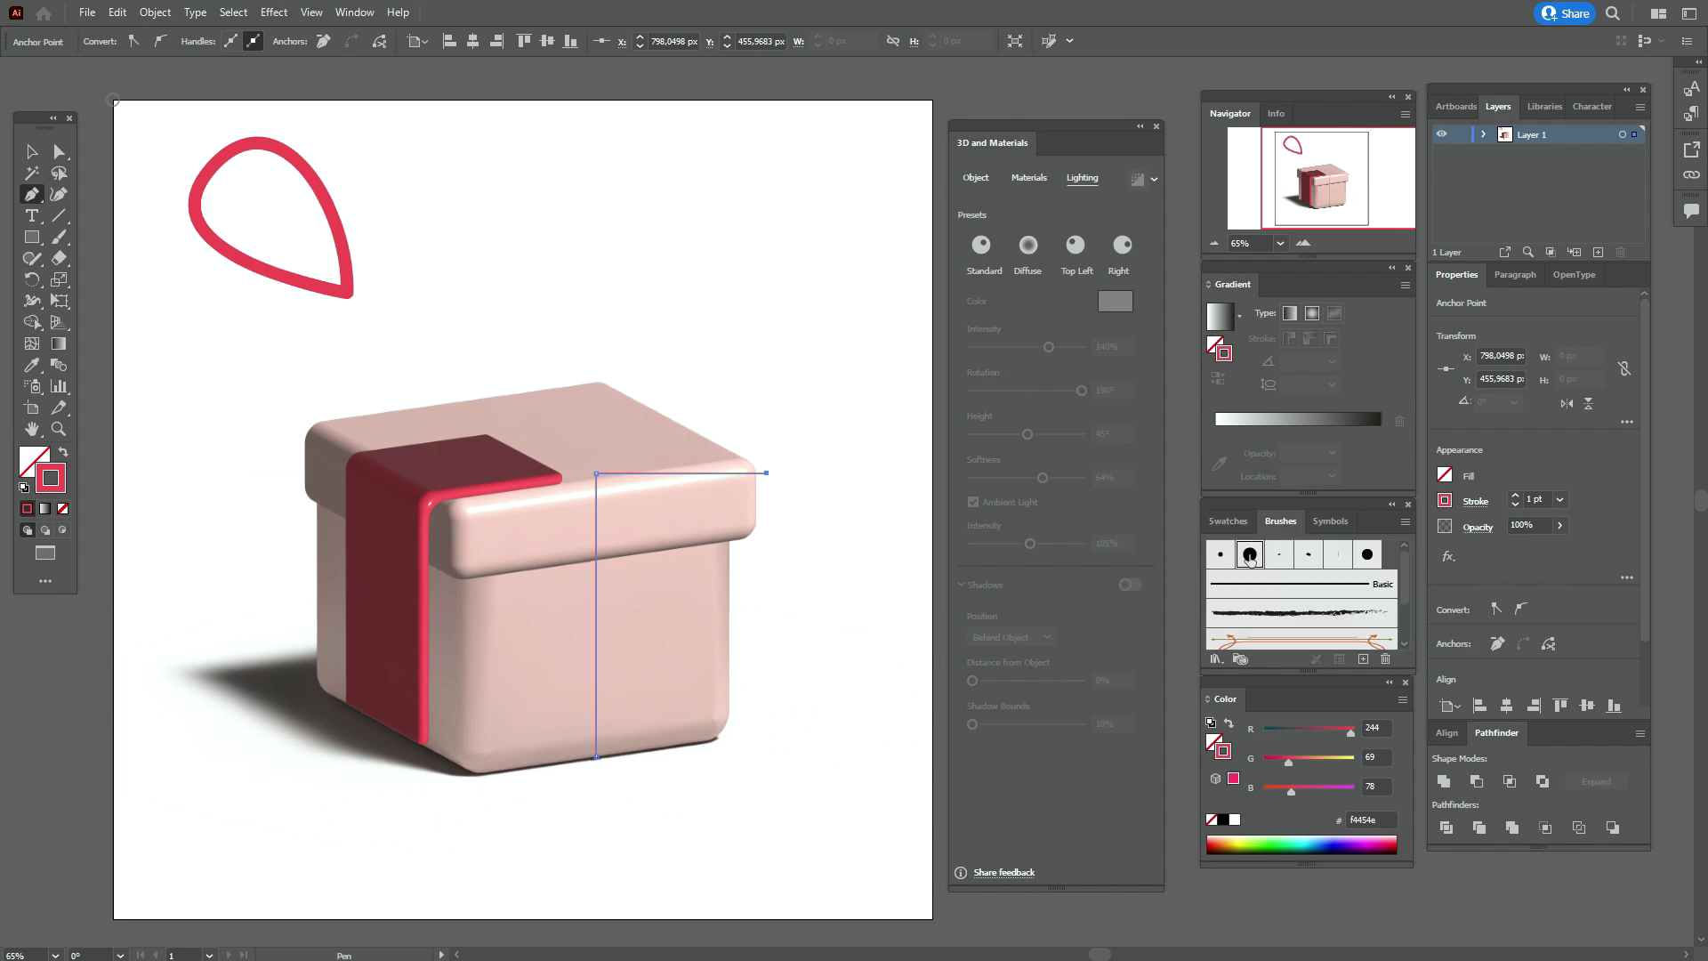
pyautogui.click(1251, 553)
pyautogui.click(155, 12)
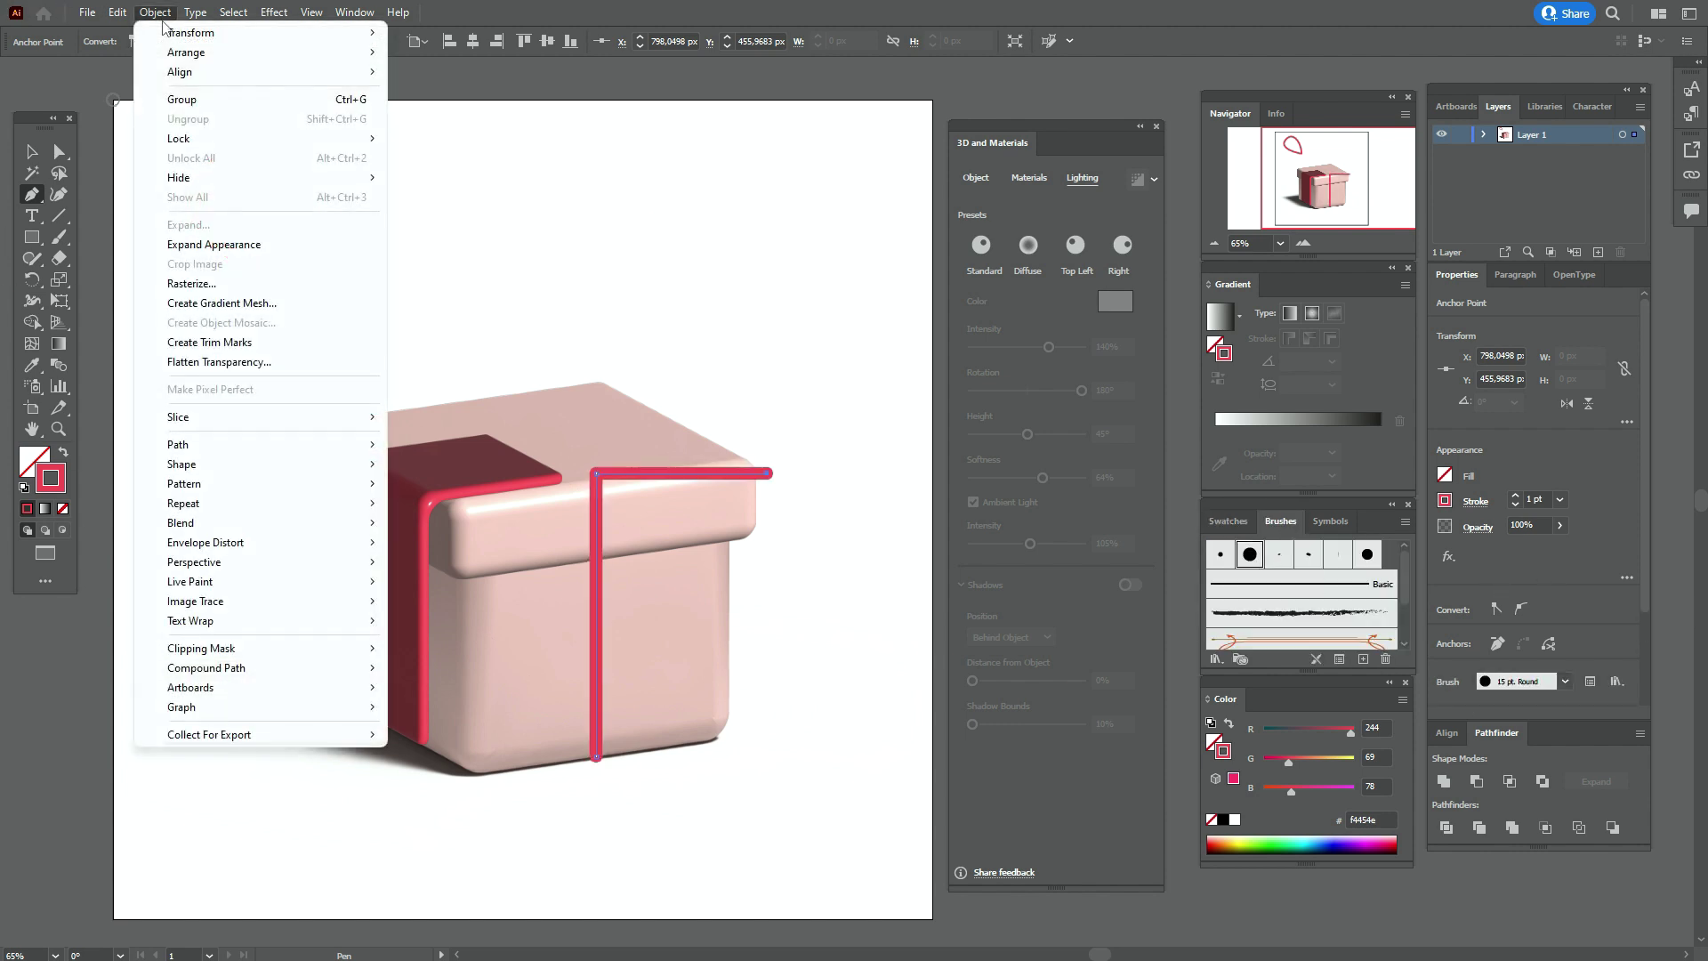
pyautogui.click(195, 236)
pyautogui.click(1445, 781)
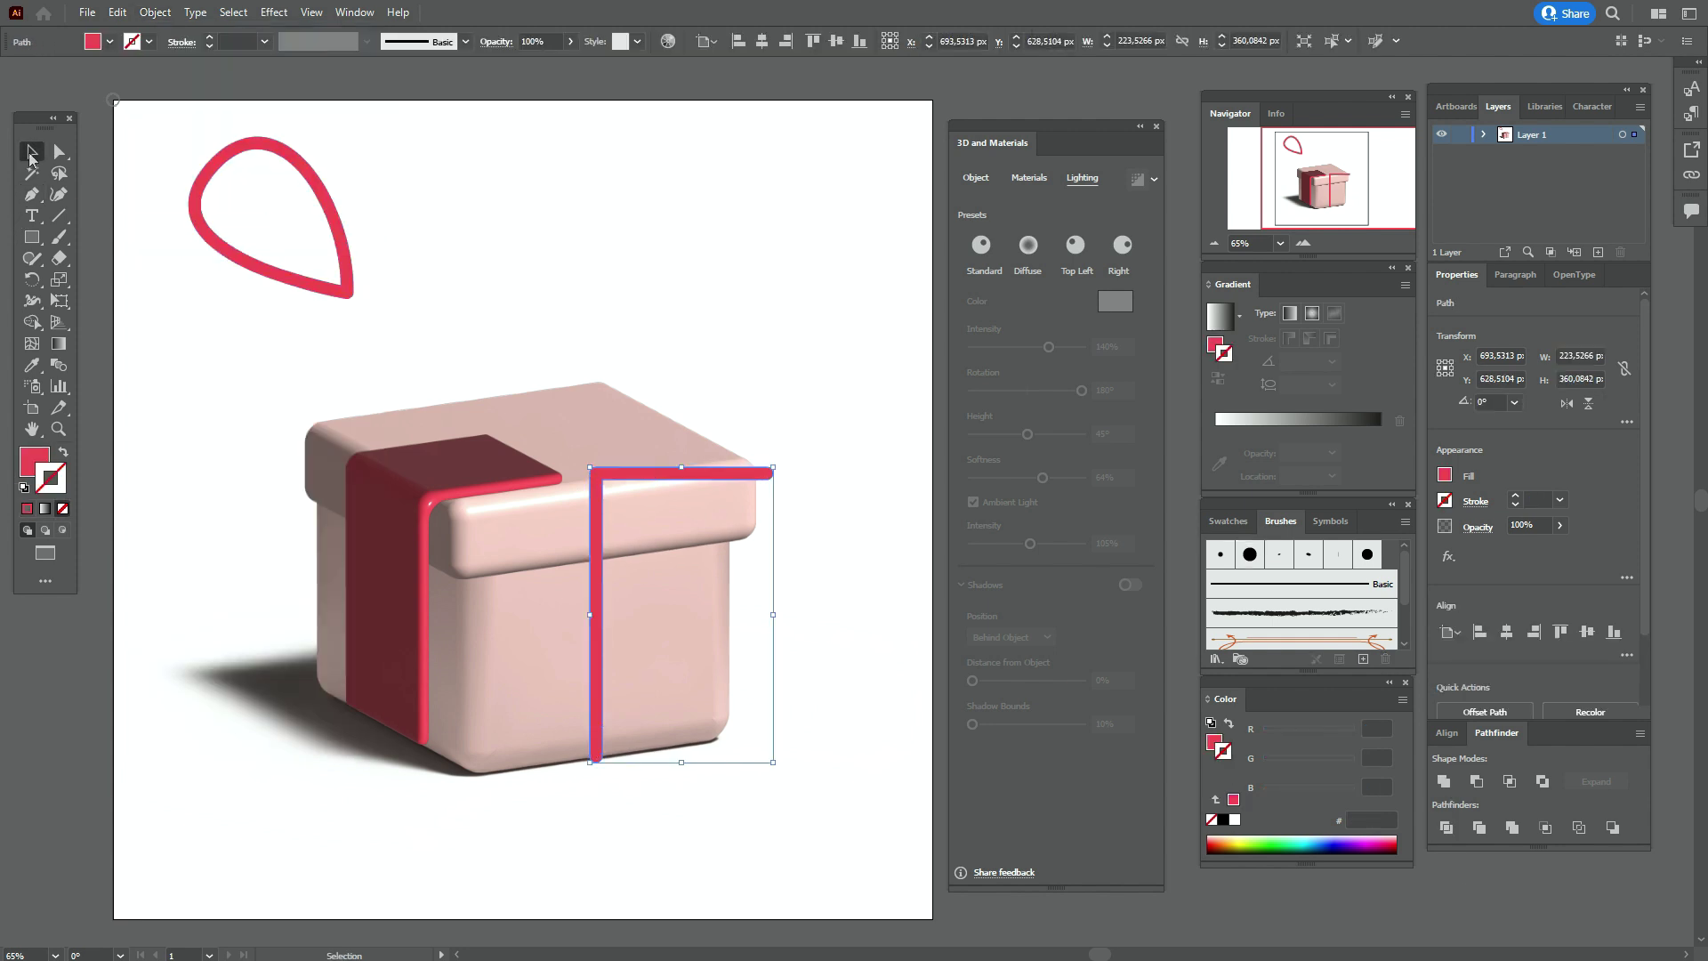
# Round the inner and outer corners of the new red strip's bend to about 19.4 px
pyautogui.press('a')
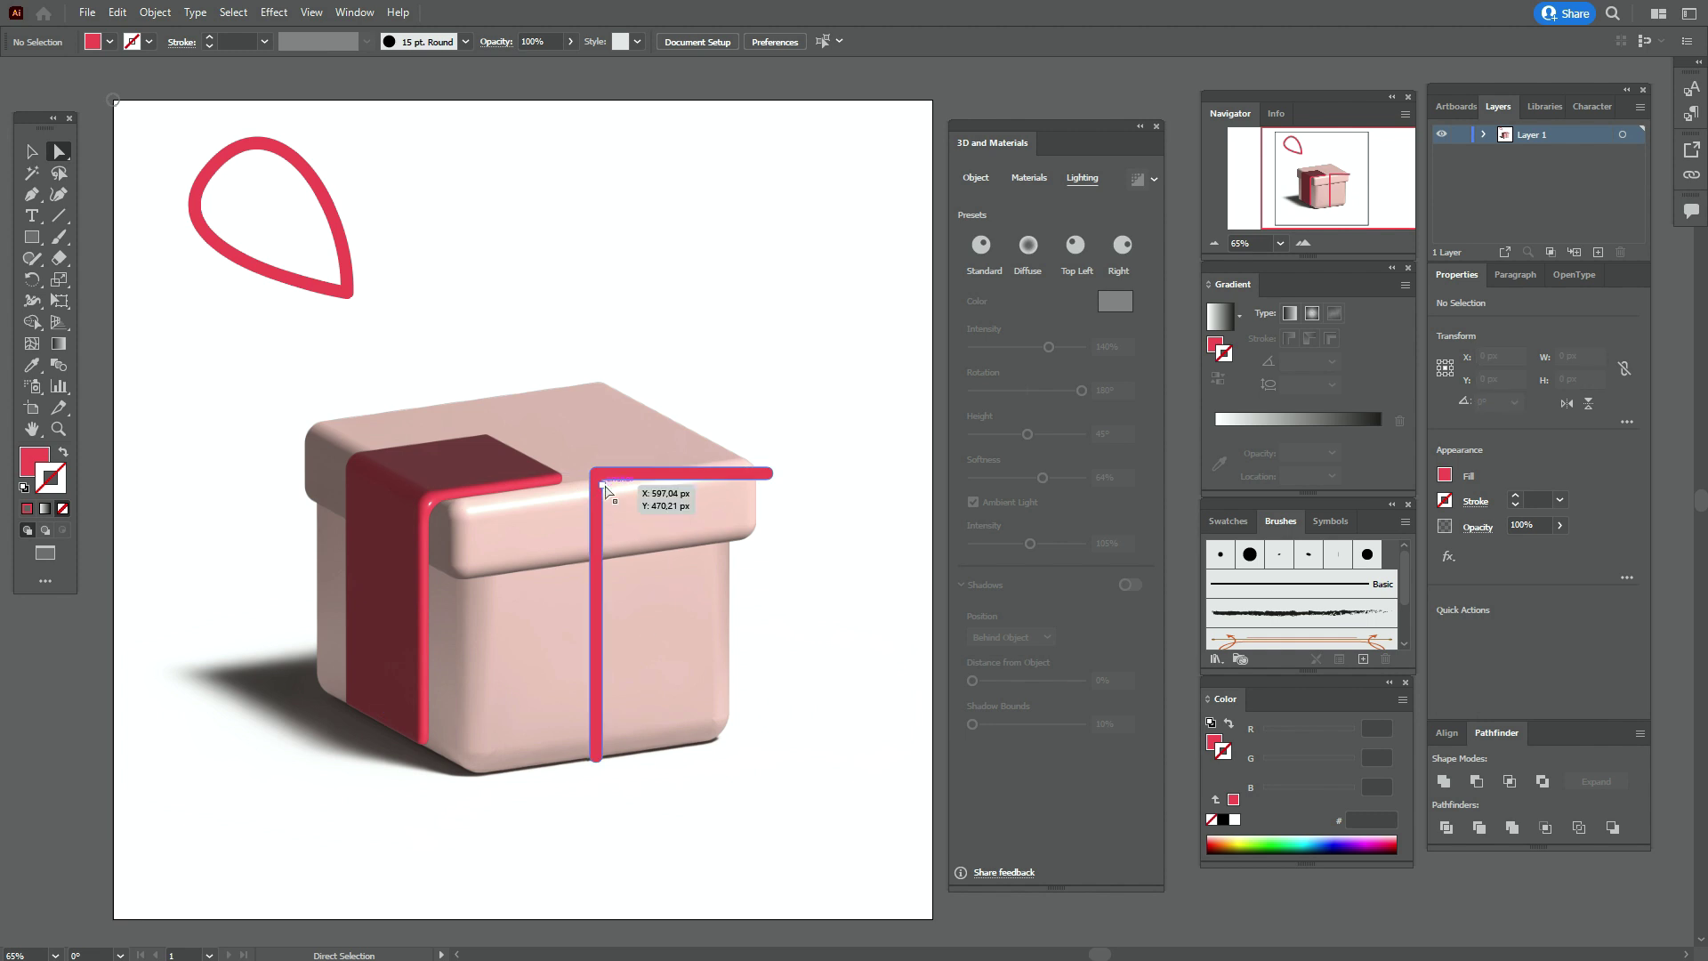
pyautogui.click(604, 483)
pyautogui.moveTo(607, 486); pyautogui.dragTo(624, 501)
pyautogui.moveTo(856, 440); pyautogui.dragTo(611, 492)
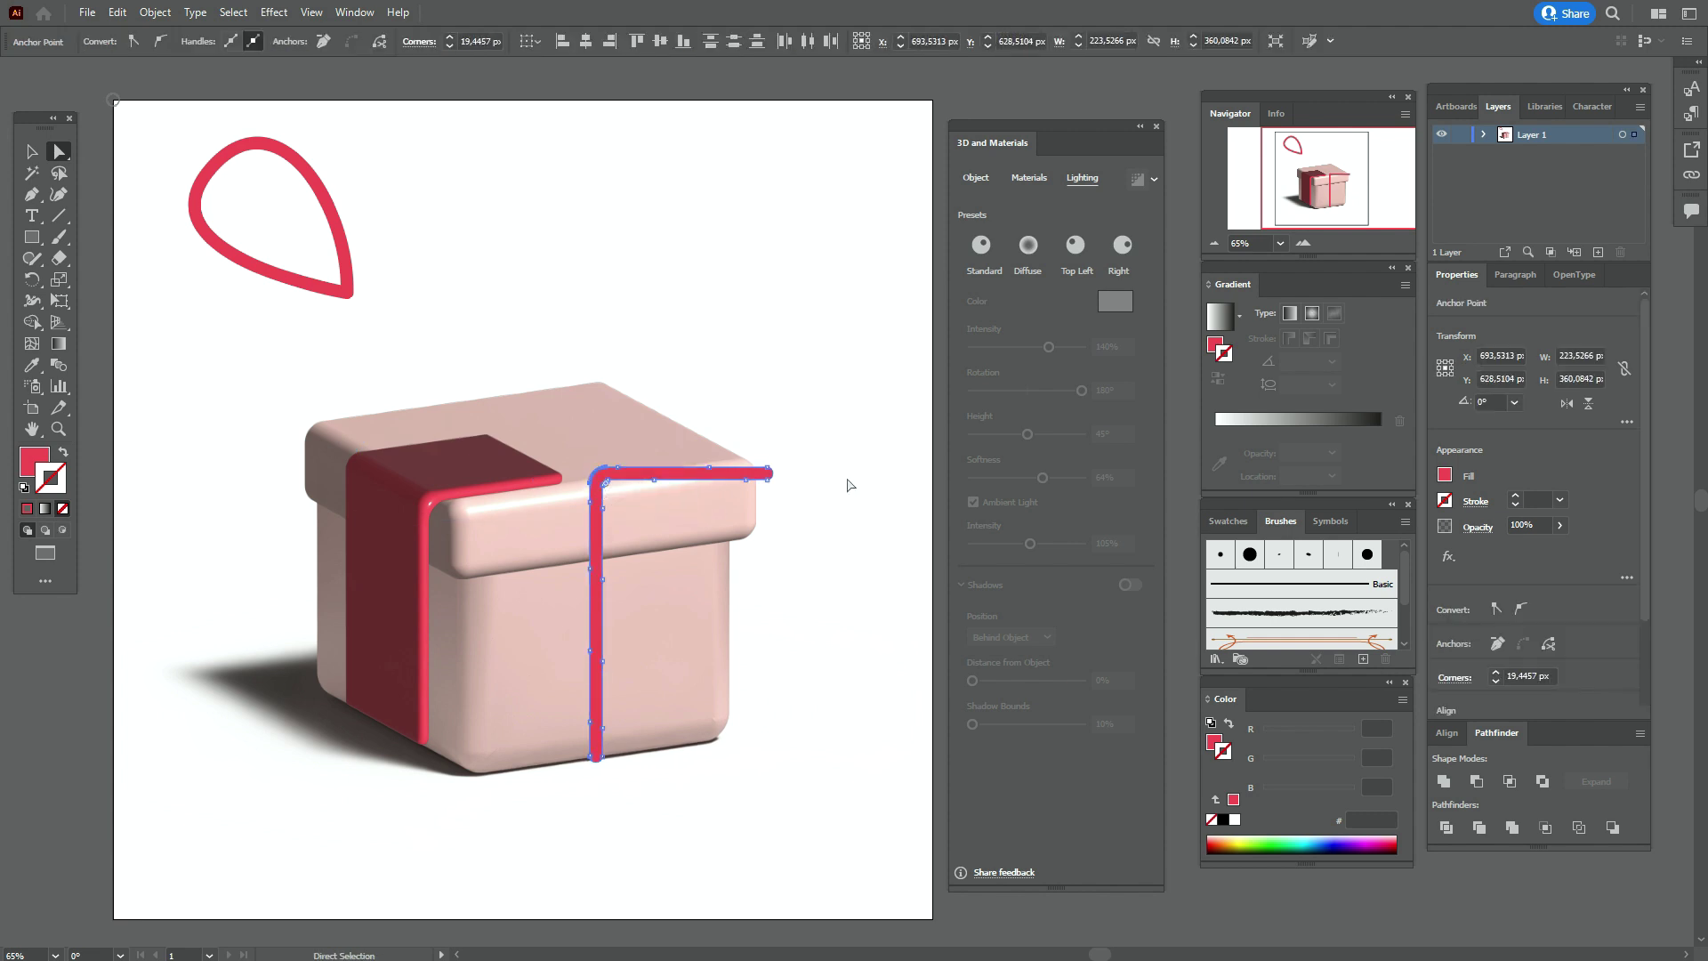
pyautogui.click(847, 484)
pyautogui.click(32, 151)
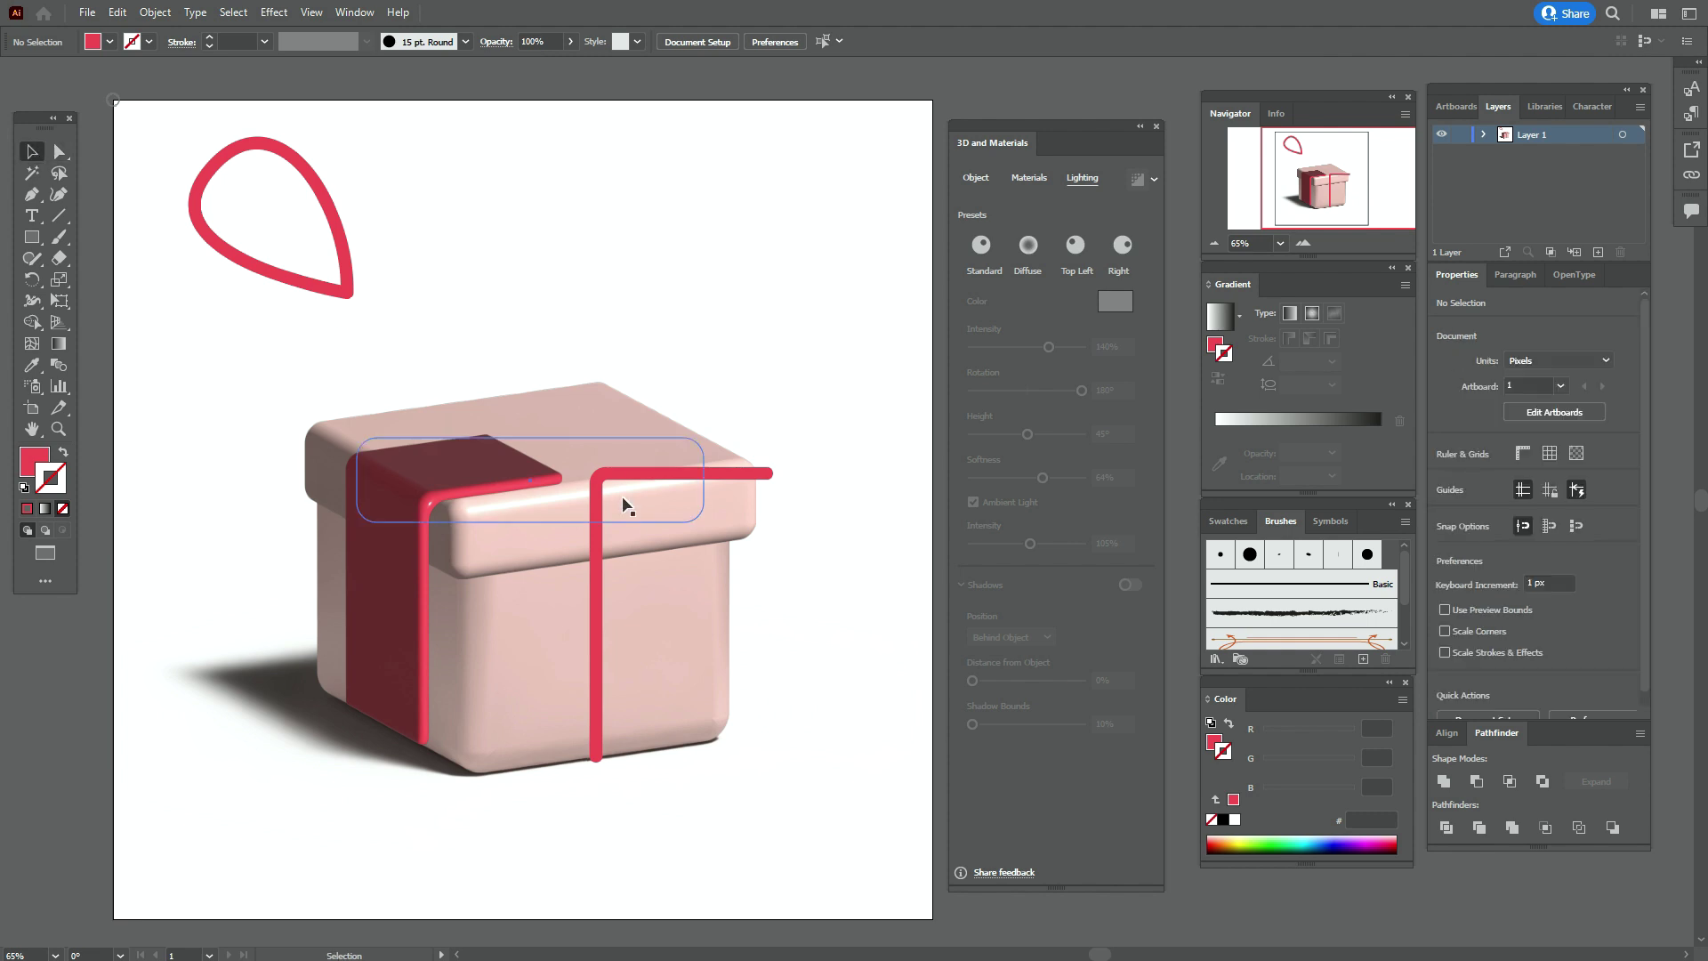
# Apply the 3D Inflate effect to the new red strip with a depth of 173 px
pyautogui.click(677, 477)
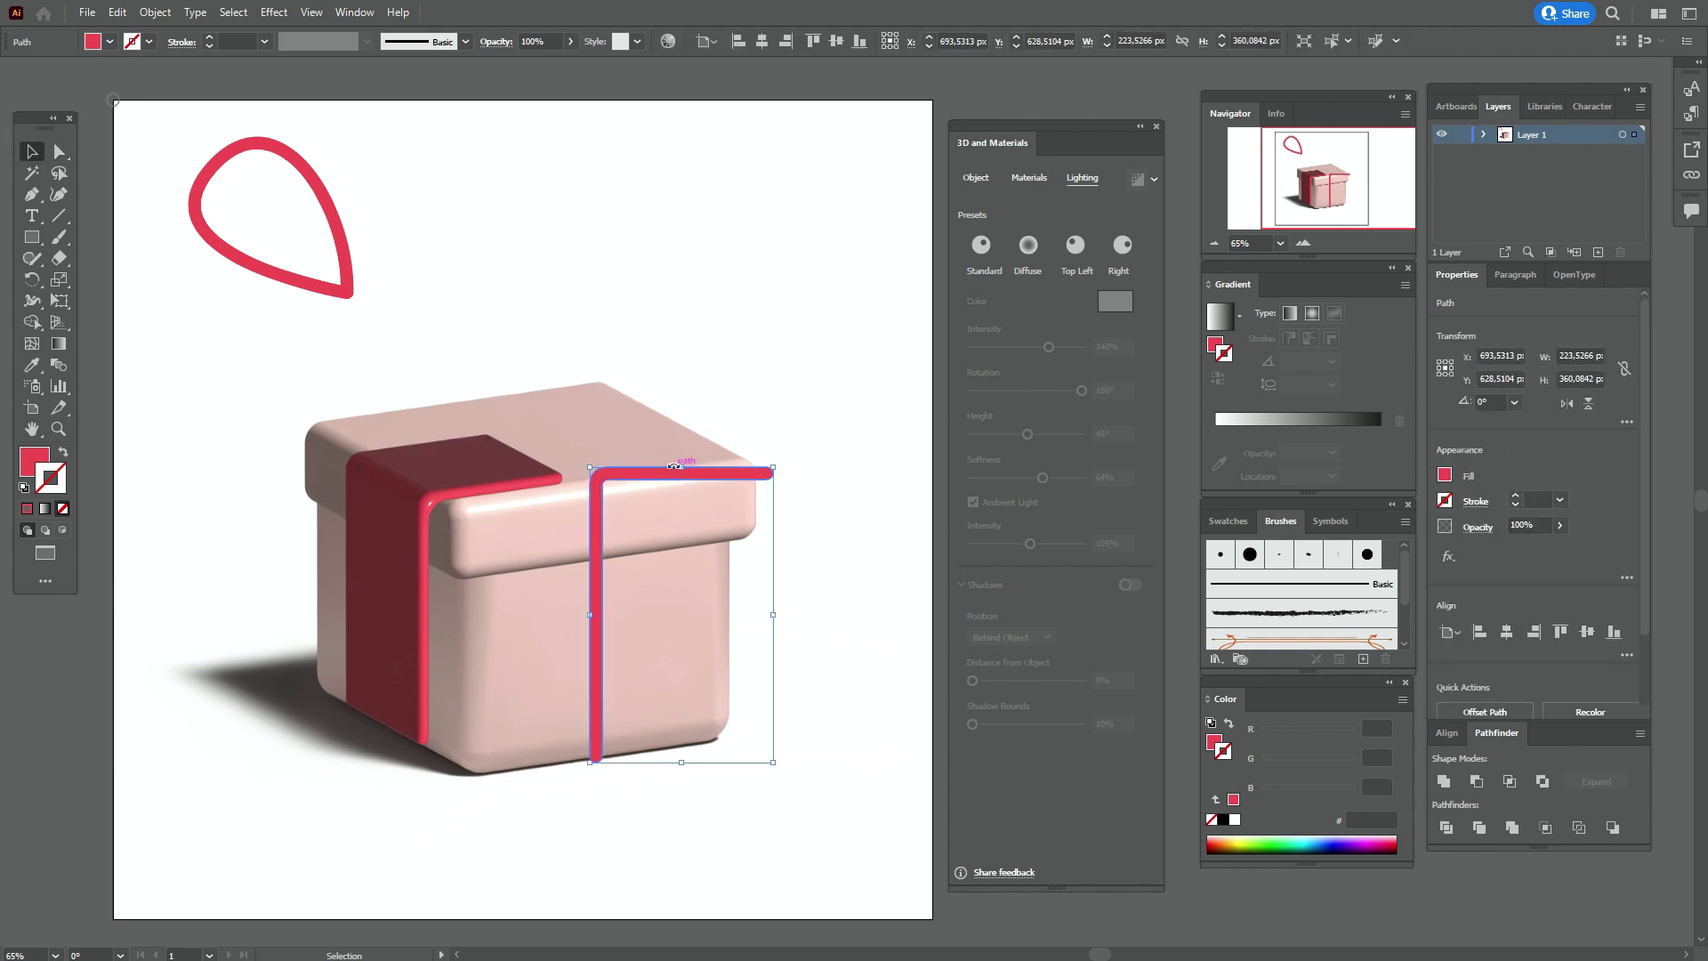
pyautogui.click(988, 185)
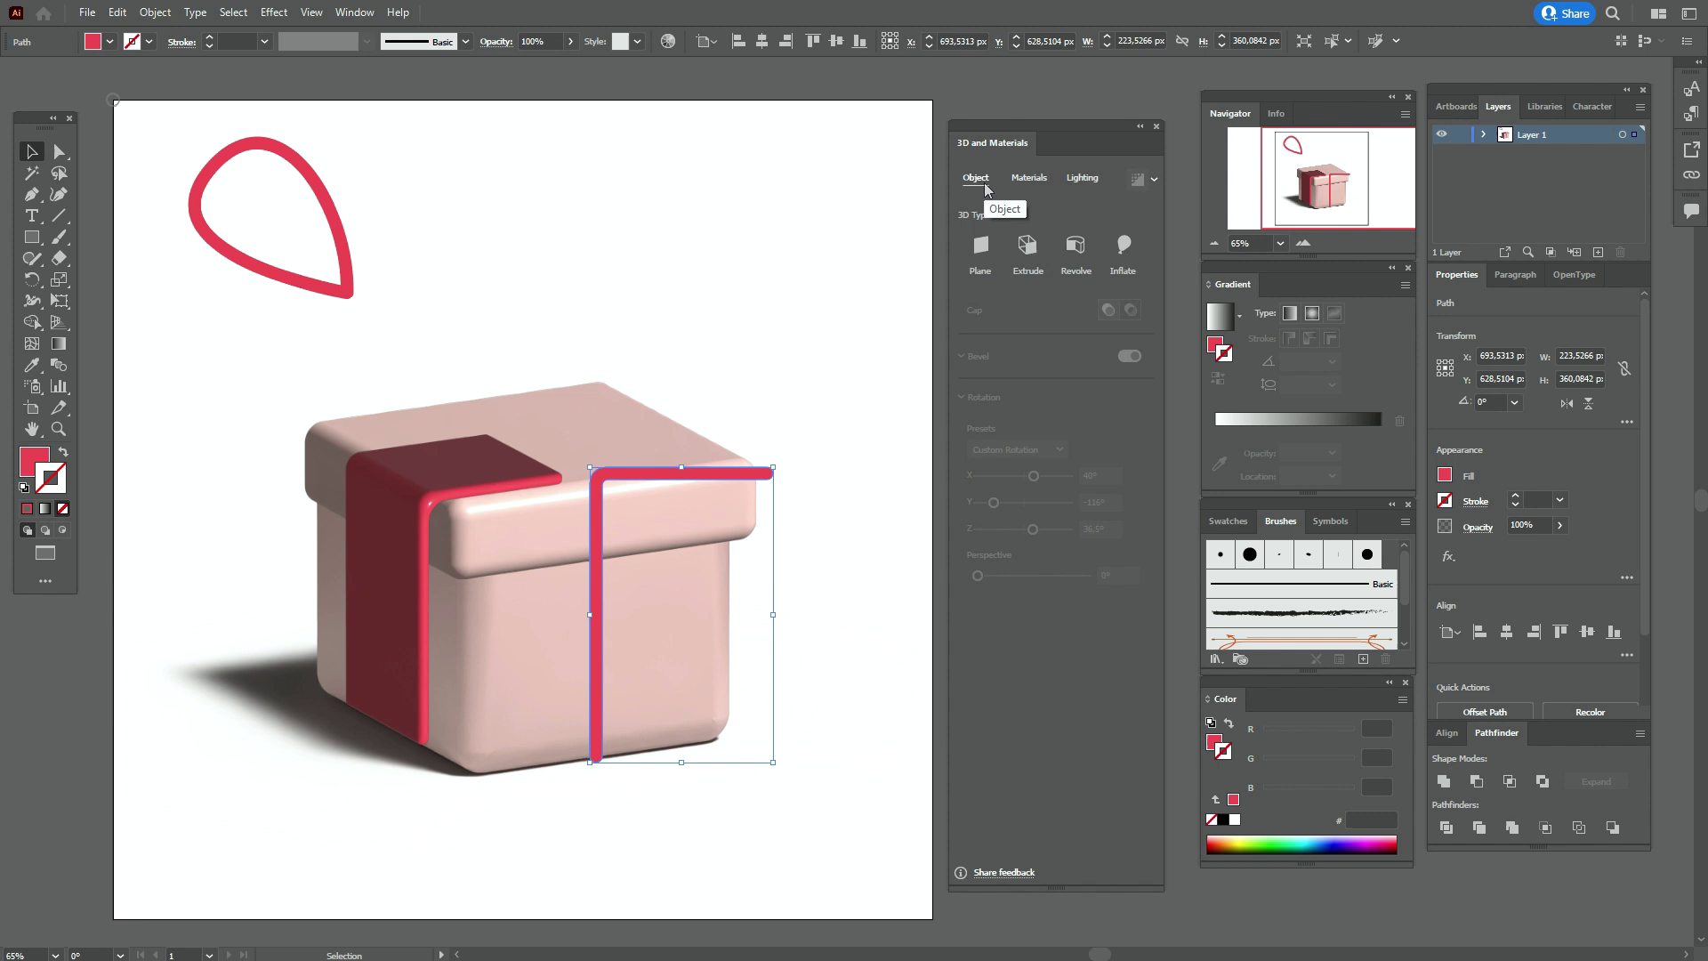
pyautogui.click(1123, 248)
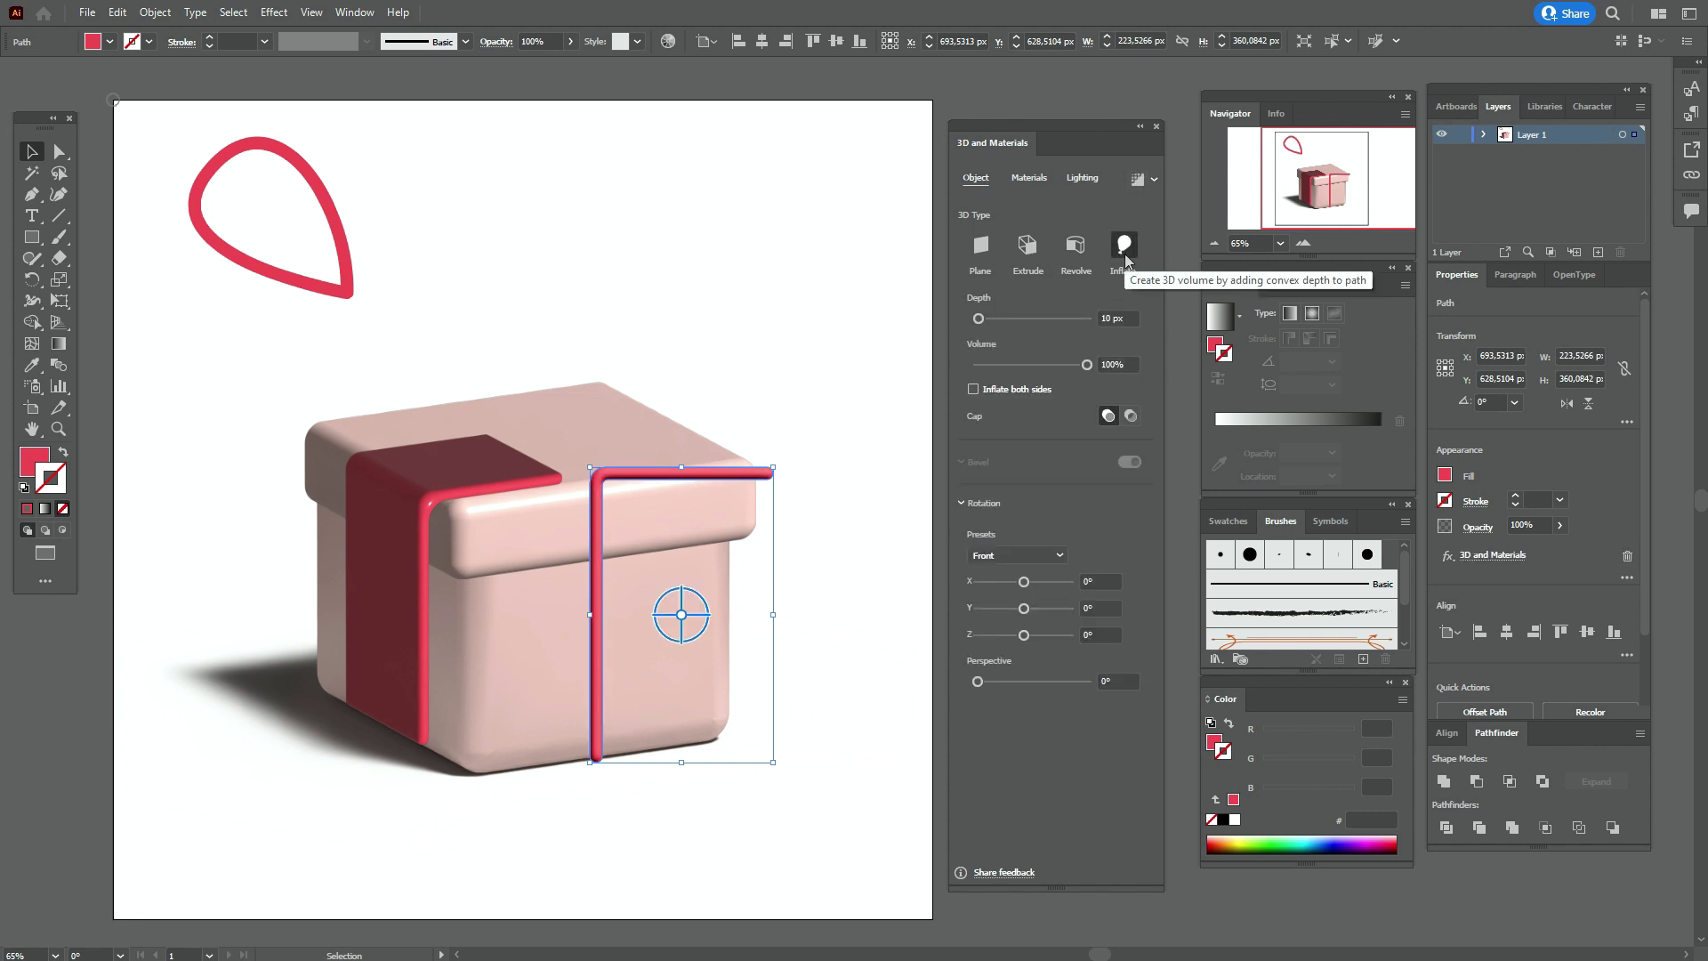
pyautogui.doubleClick(1108, 319)
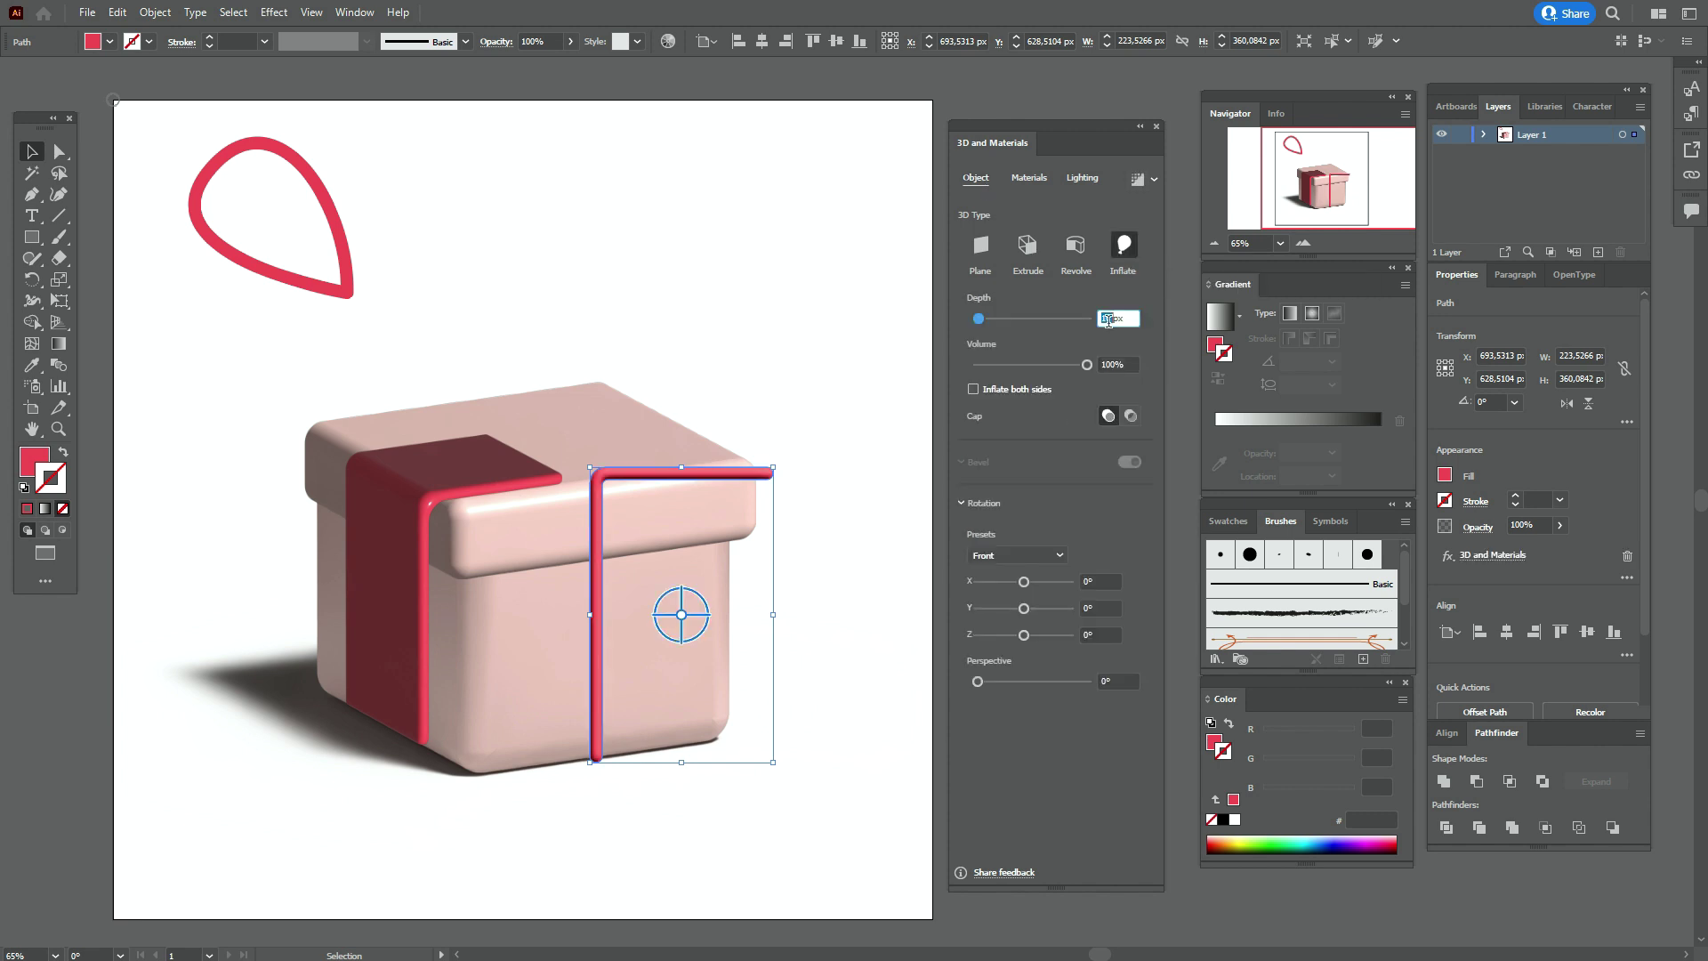
pyautogui.write('173')
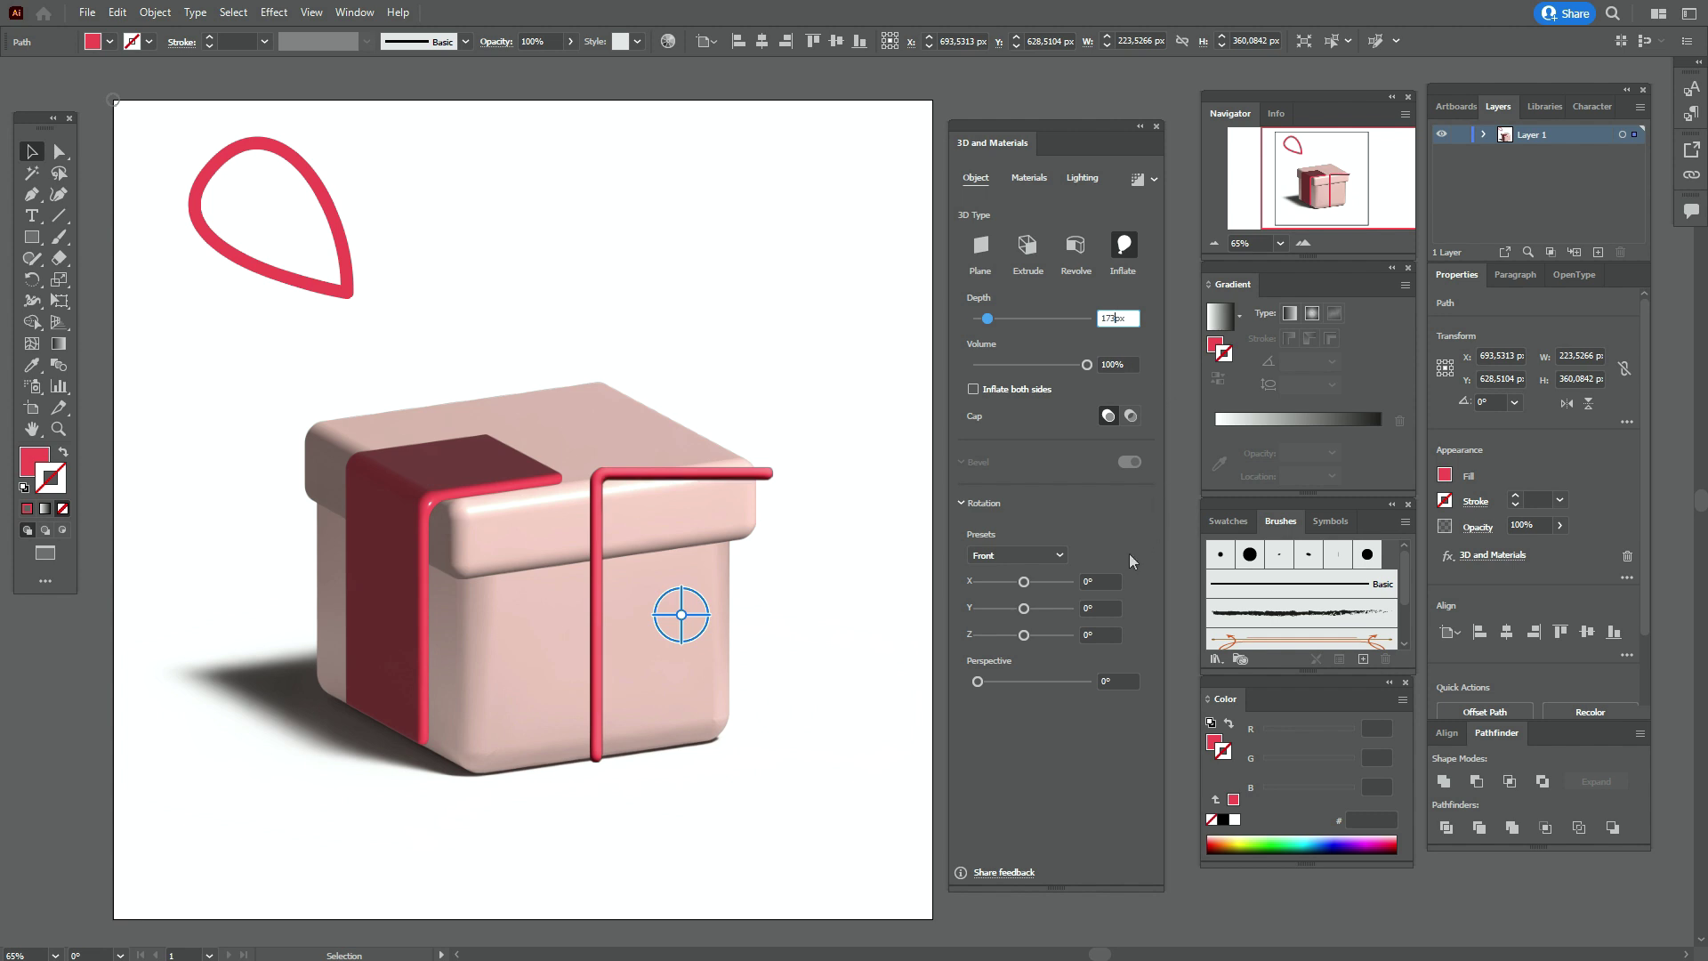
# Rotate the second ribbon to the Off-Axis Left preset and position it over the box's front face at about X 582, Y 602 px
pyautogui.click(1059, 555)
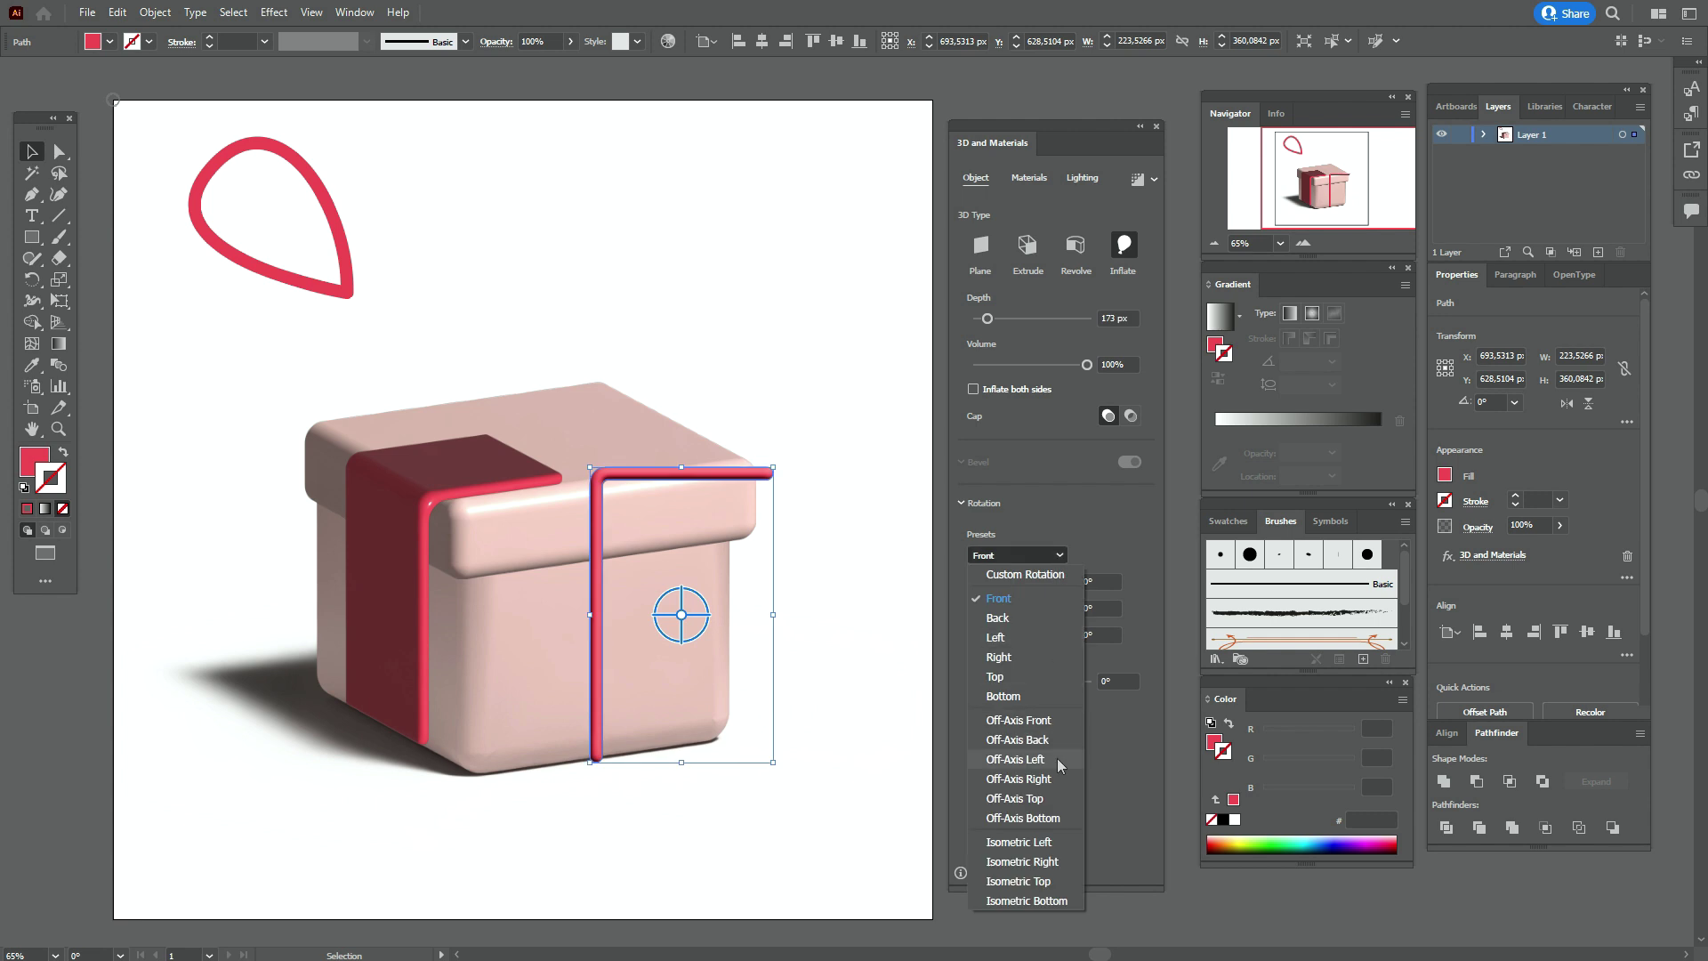
pyautogui.click(1016, 759)
pyautogui.moveTo(755, 566); pyautogui.dragTo(654, 543)
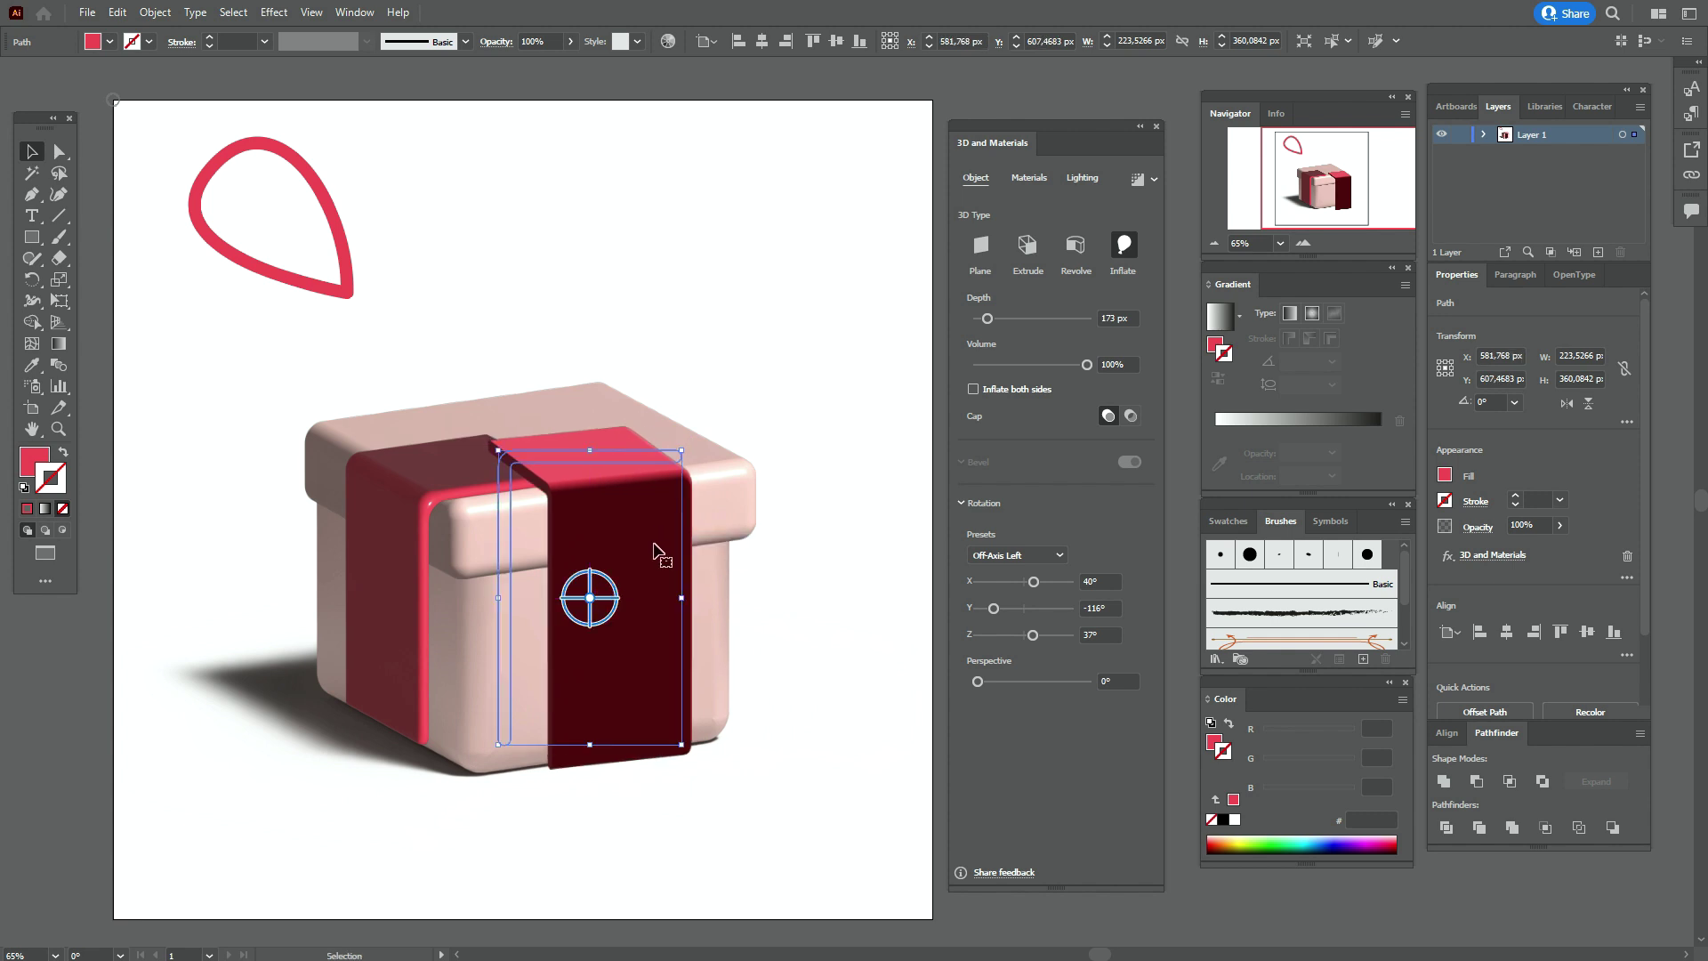
pyautogui.press('Up')
pyautogui.press('Up')
pyautogui.press('Up')
pyautogui.press('Up')
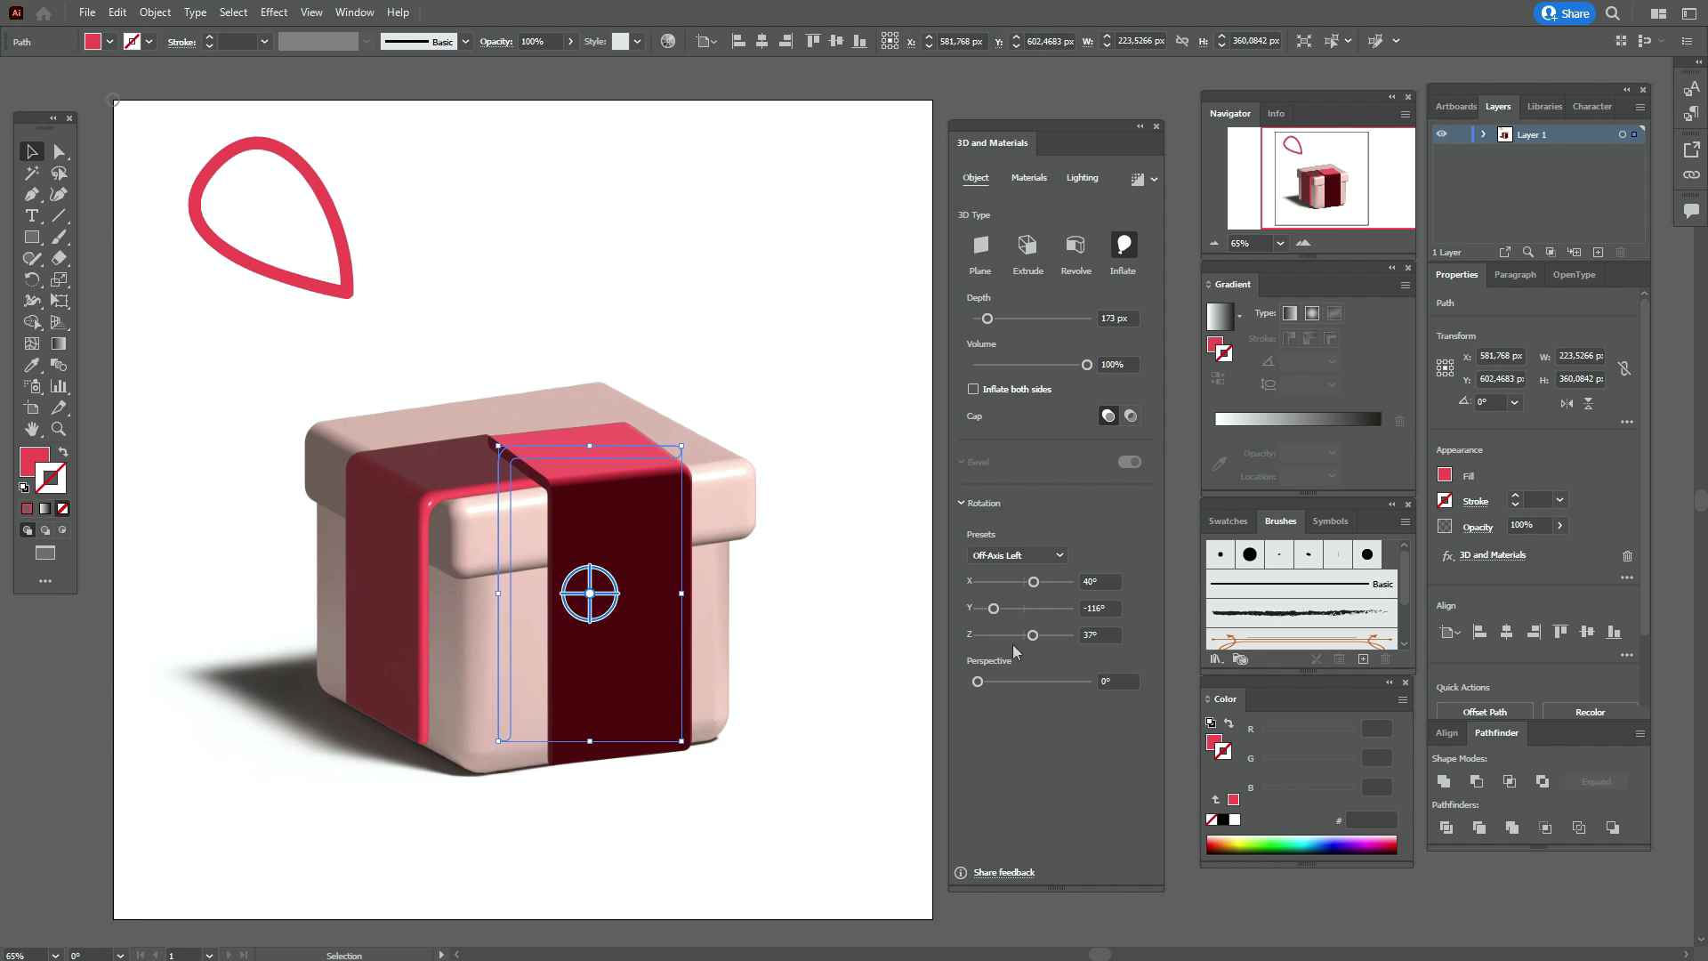
# Set the second ribbon's Z rotation to 36.5° and inflate it on both sides in the rendered preview
pyautogui.click(1087, 633)
pyautogui.write('15,5')
pyautogui.press('Return')
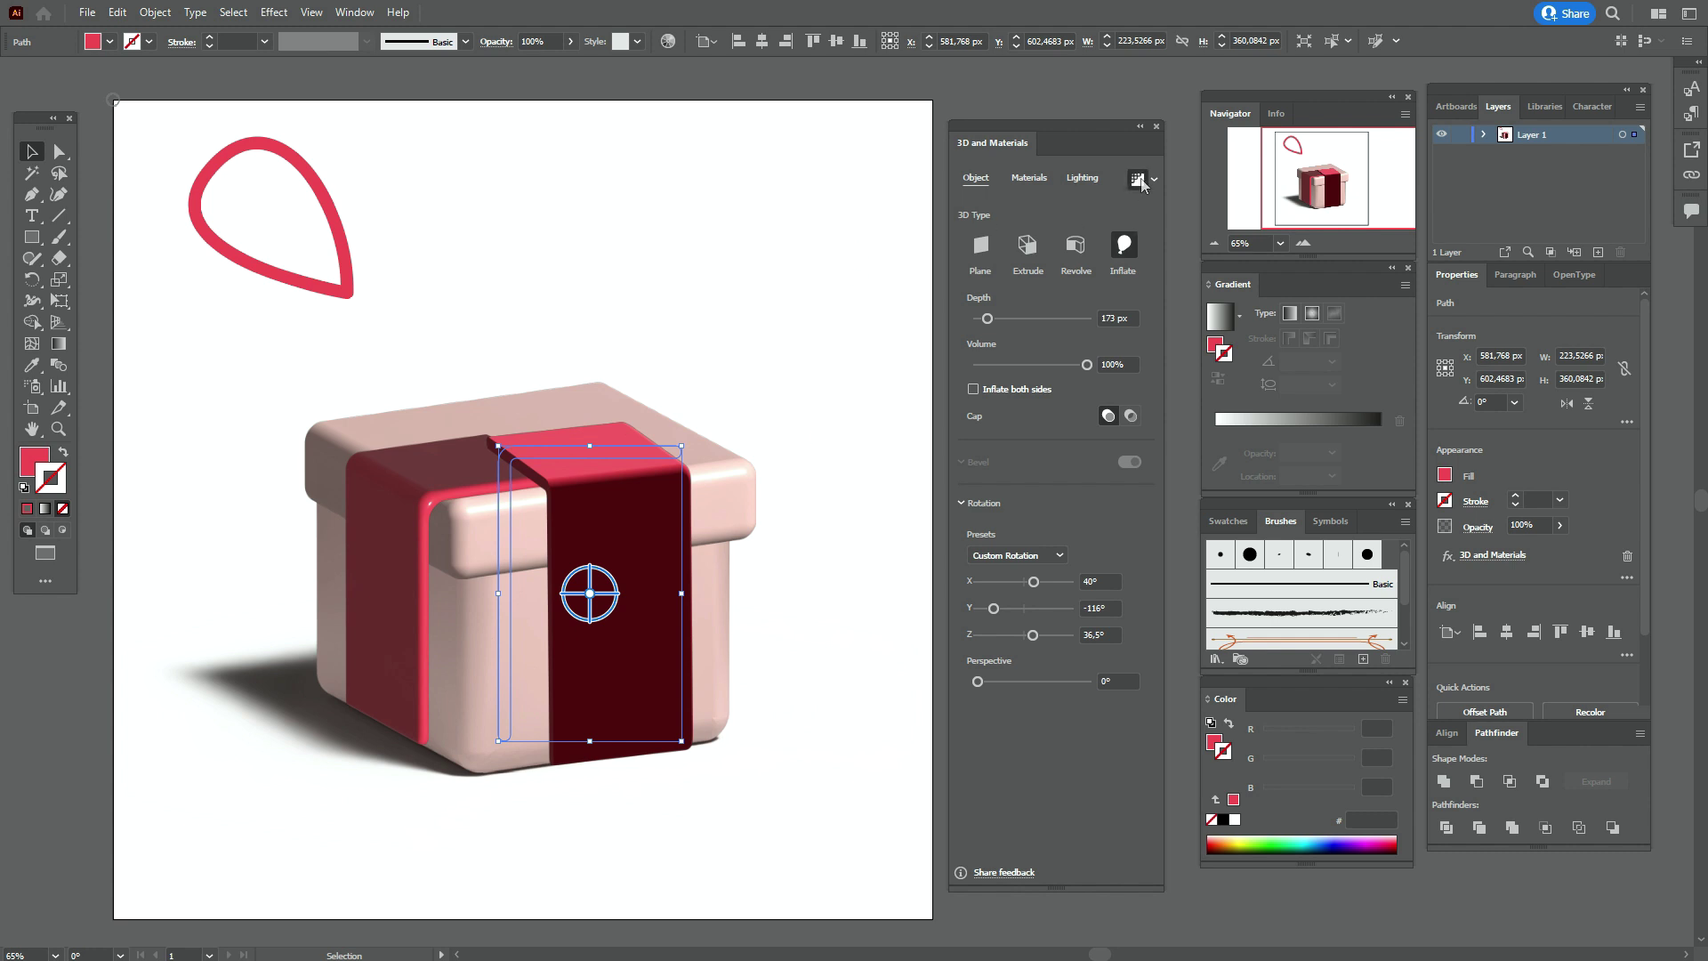
pyautogui.click(1012, 391)
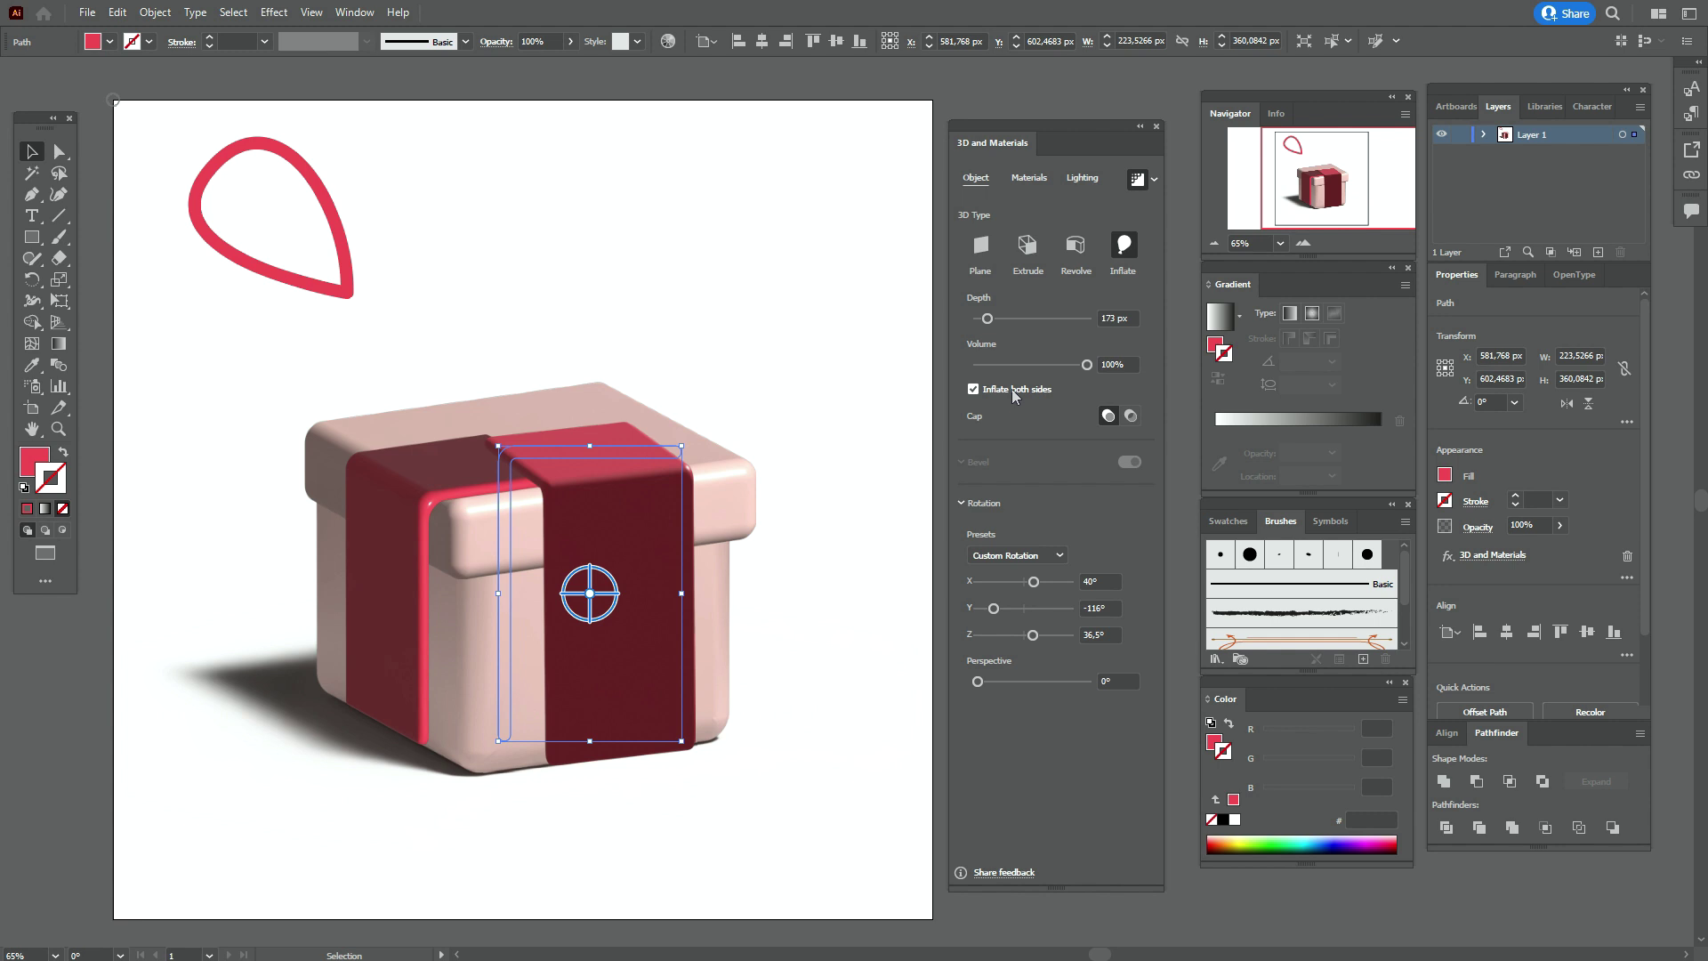
# Lower the second ribbon's material roughness and light it with 138% intensity, 180° rotation, 64% softness and 105% ambient intensity
pyautogui.click(1029, 179)
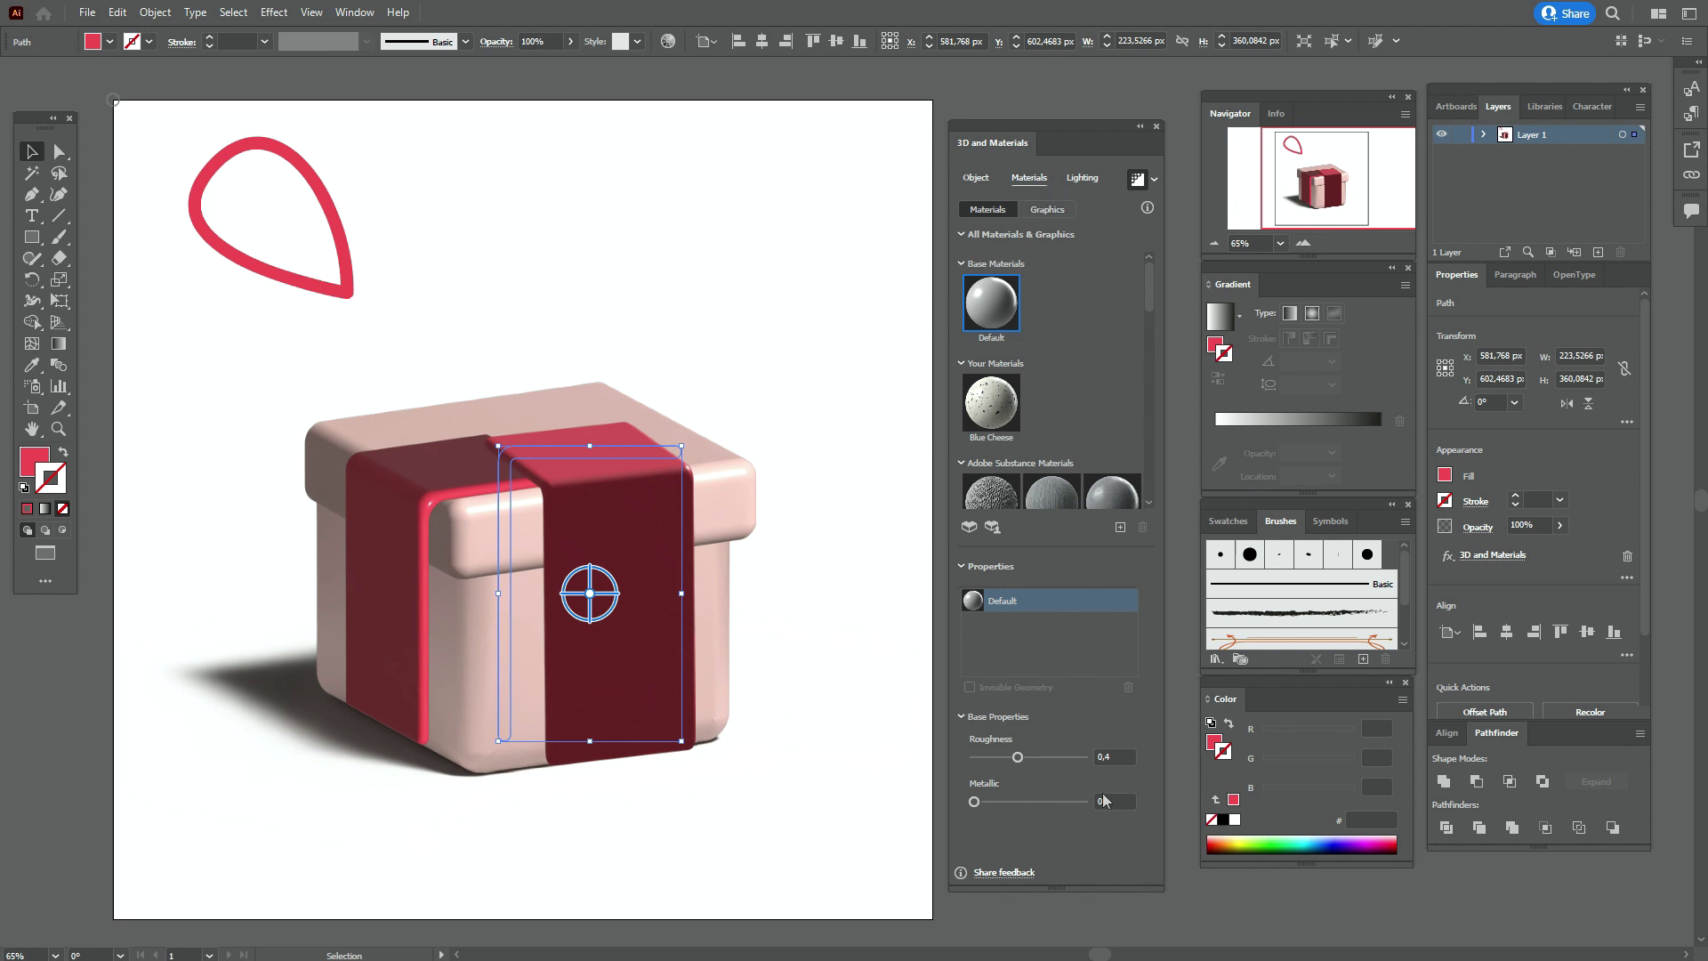
pyautogui.moveTo(1019, 763); pyautogui.dragTo(996, 764)
pyautogui.click(1087, 180)
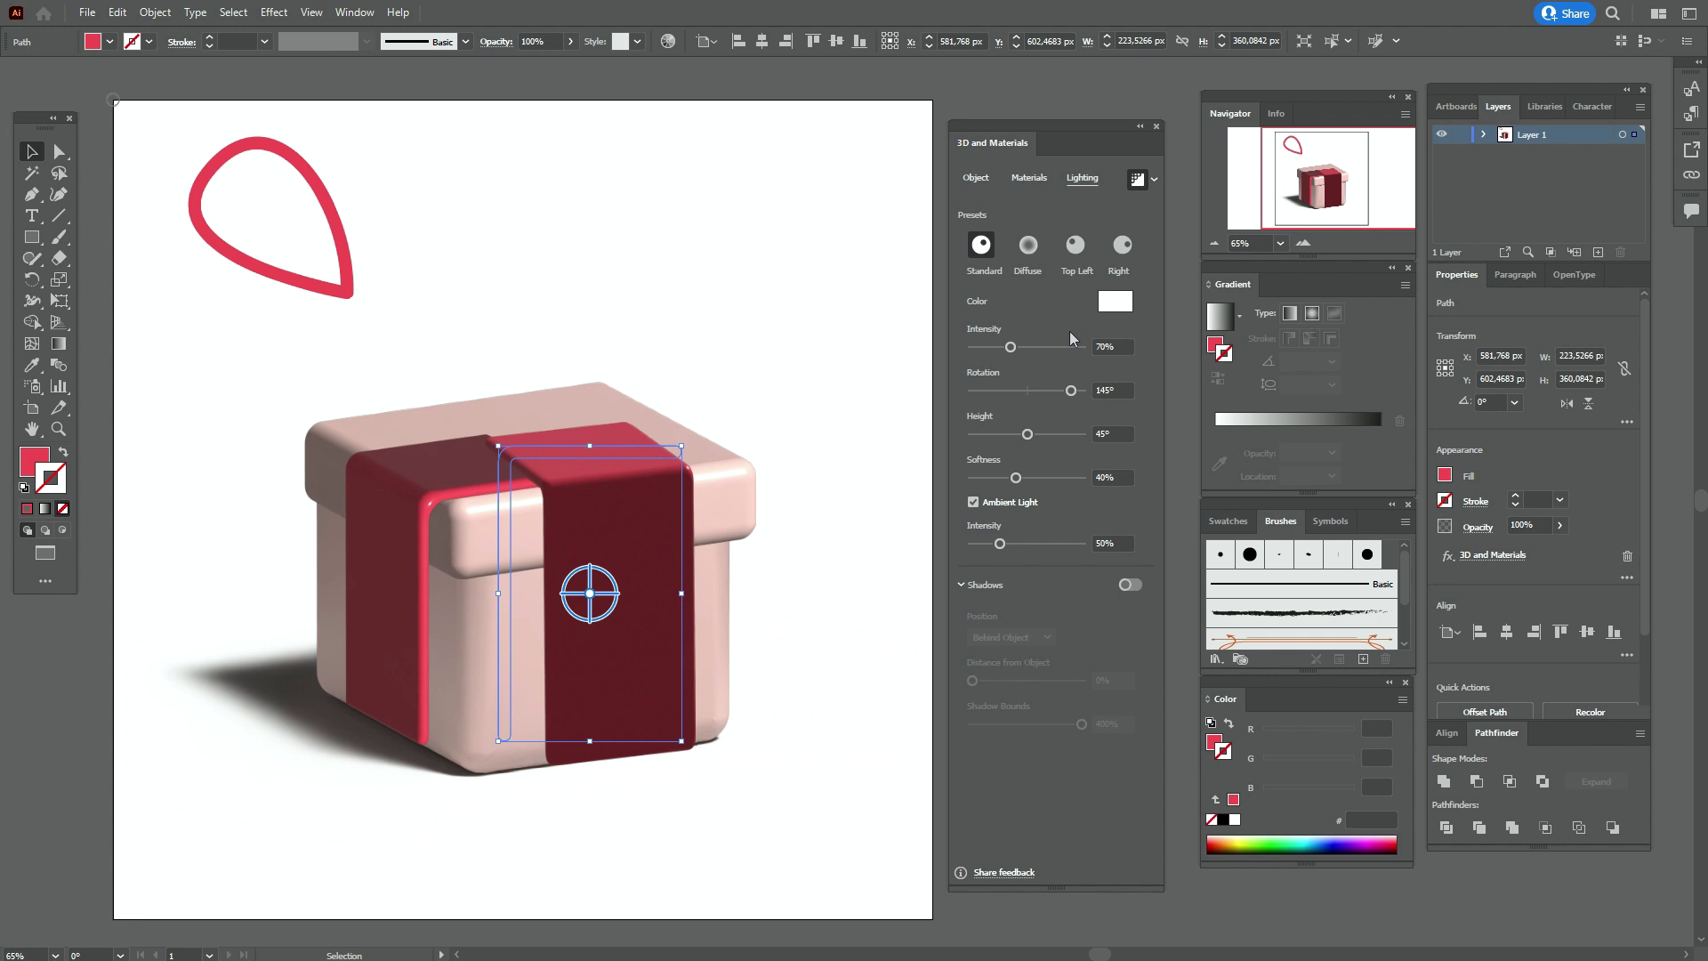
pyautogui.moveTo(1010, 347); pyautogui.dragTo(1044, 365)
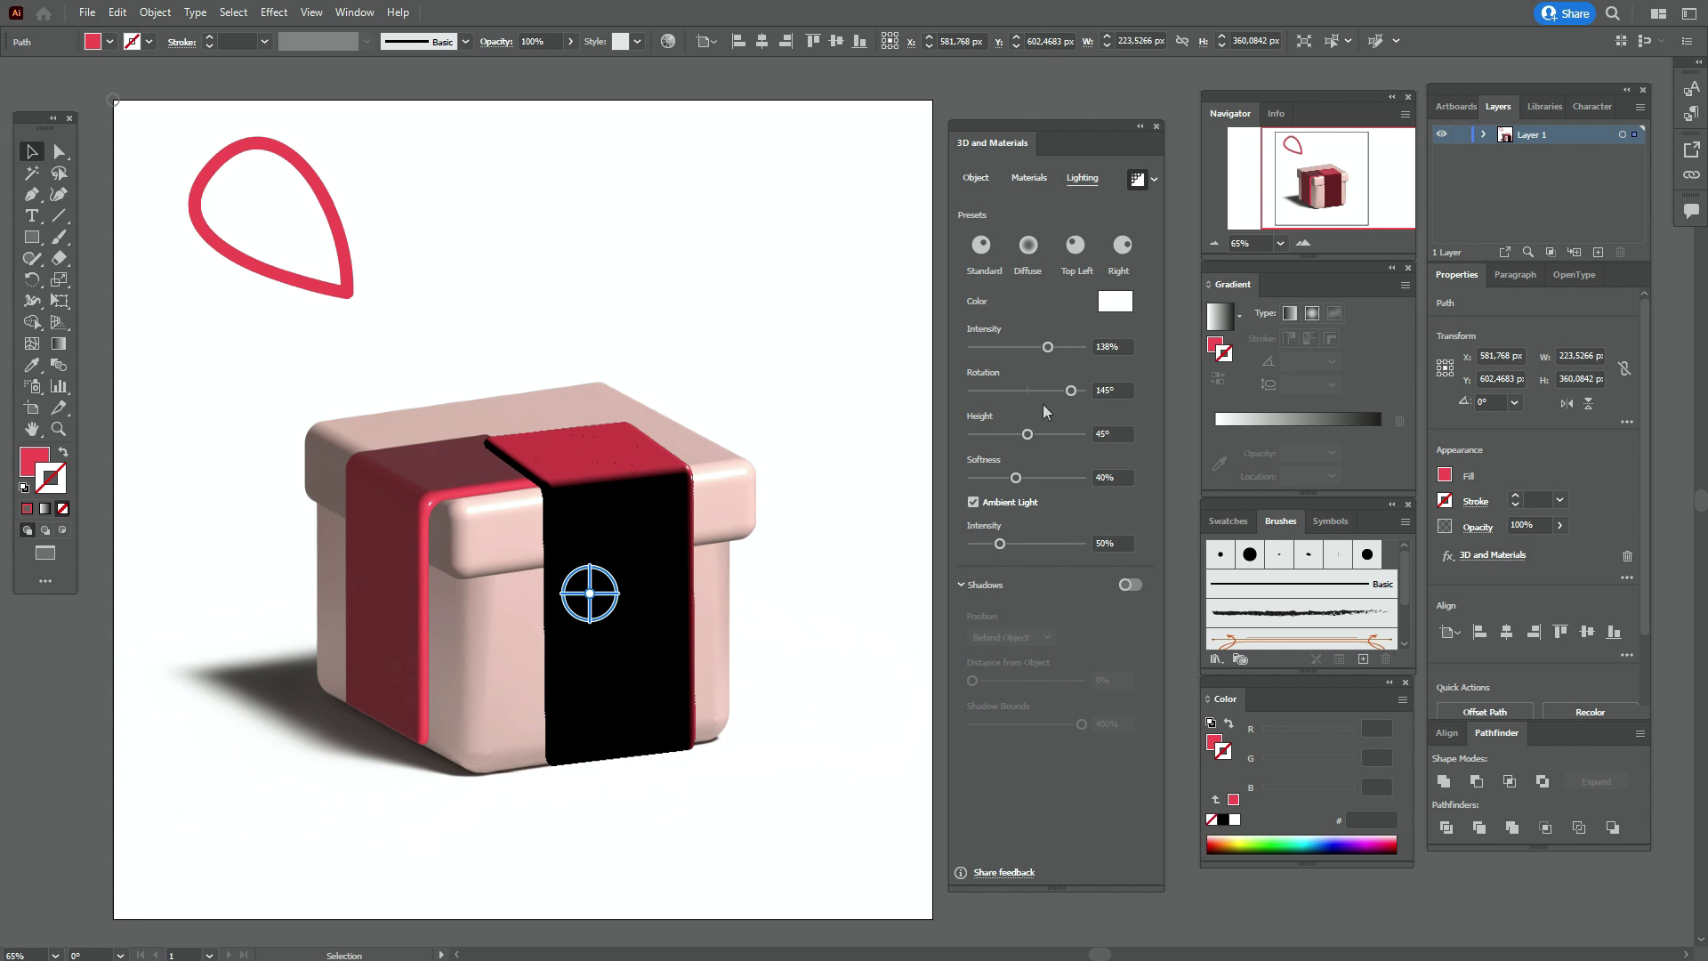
pyautogui.moveTo(1070, 389); pyautogui.dragTo(1082, 392)
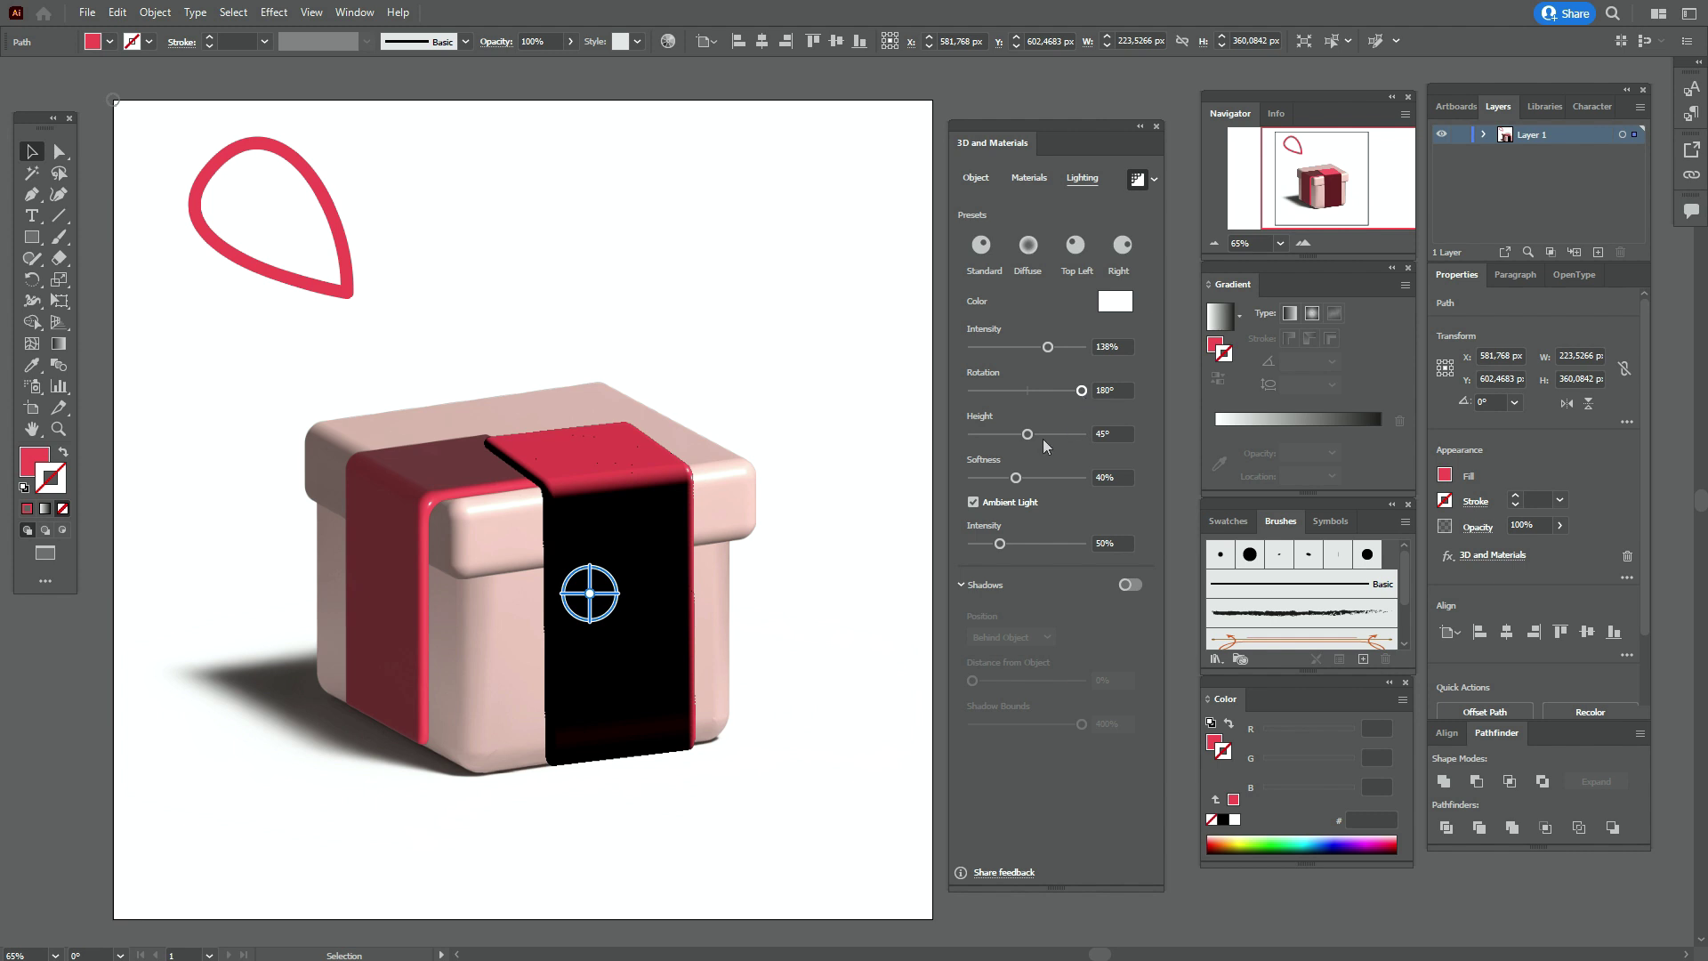
pyautogui.moveTo(1016, 479); pyautogui.dragTo(1039, 485)
pyautogui.moveTo(1000, 544); pyautogui.dragTo(1033, 553)
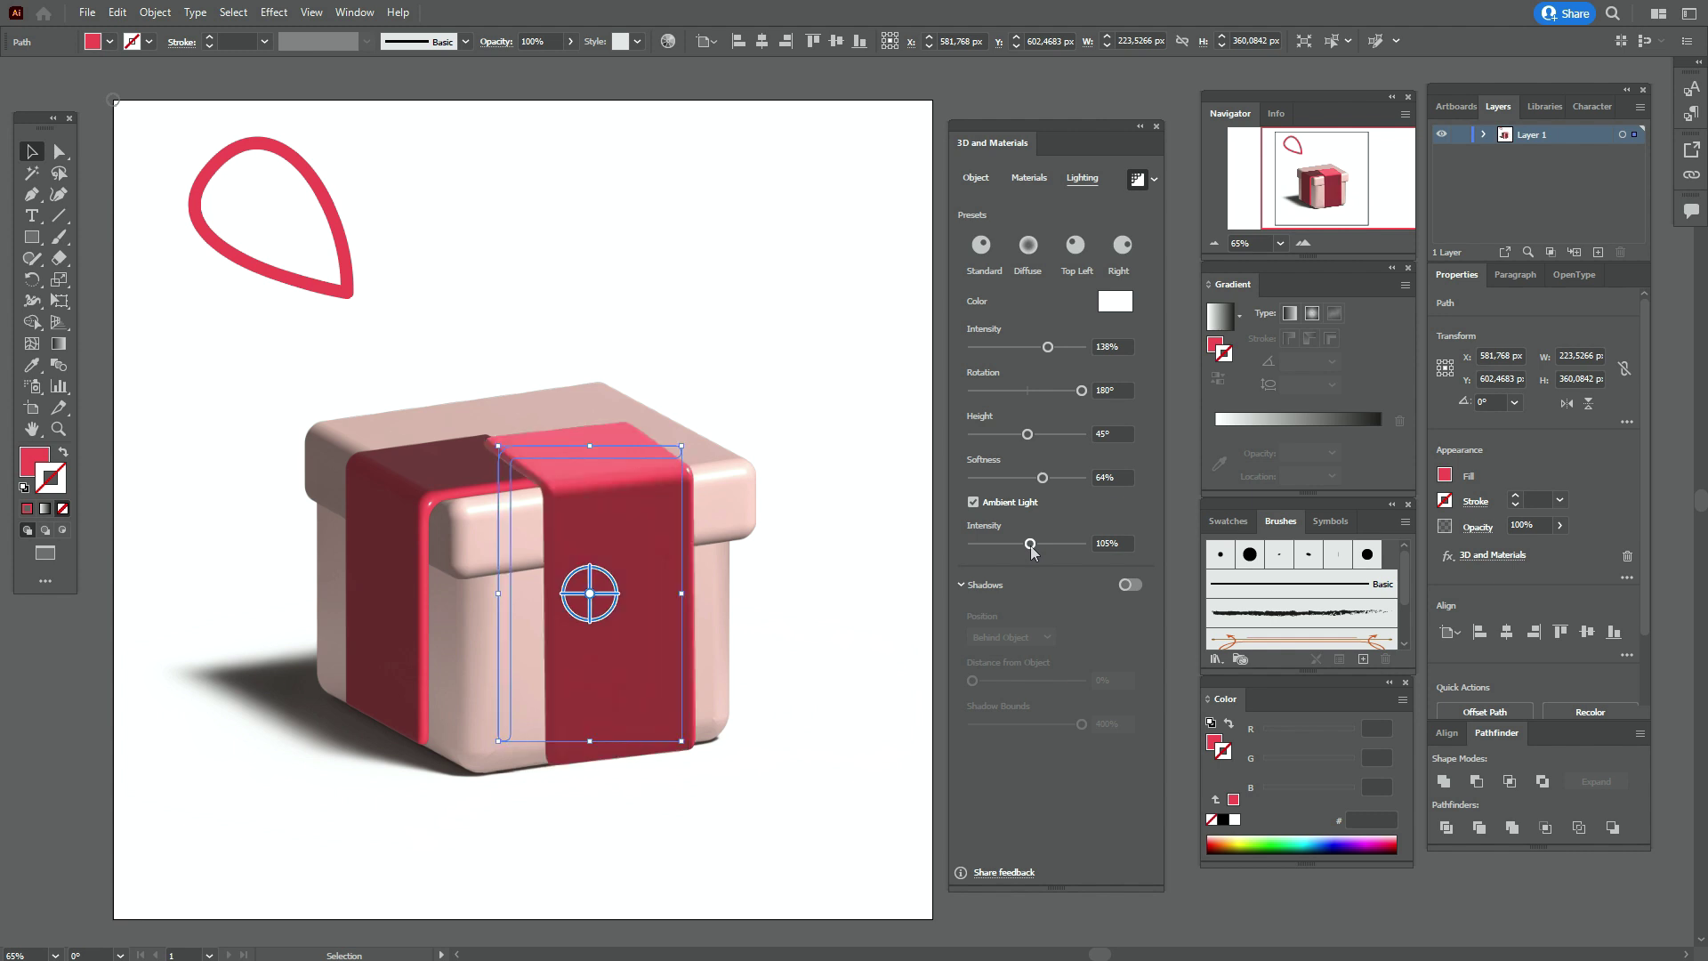
pyautogui.click(867, 612)
# Draw a thin rounded red rectangle about 169 × 9.5 px, tilted 5.35°, along the bottom edge of the front ribbon
pyautogui.press('z')
pyautogui.click(867, 612)
pyautogui.moveTo(31, 236); pyautogui.dragTo(106, 258)
pyautogui.moveTo(431, 620); pyautogui.dragTo(614, 632)
pyautogui.press('v')
# Fill the thin rectangle with the dark maroon swatch #7a3035 and leave it without a stroke
pyautogui.click(1237, 522)
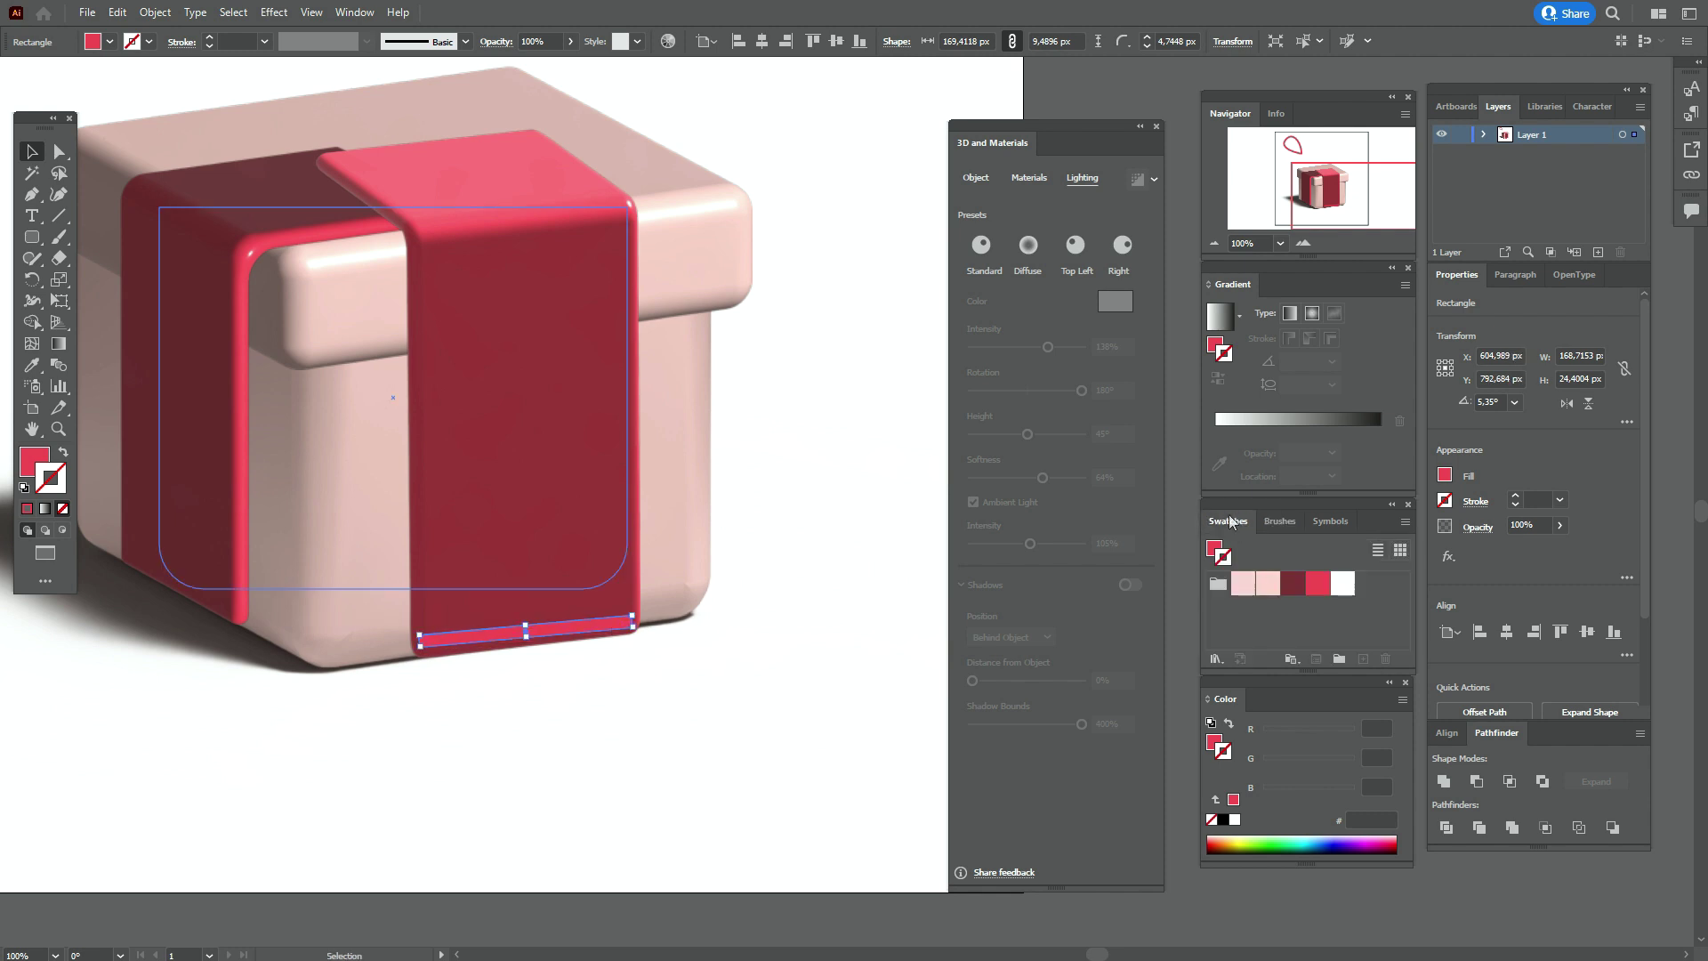
pyautogui.click(1295, 585)
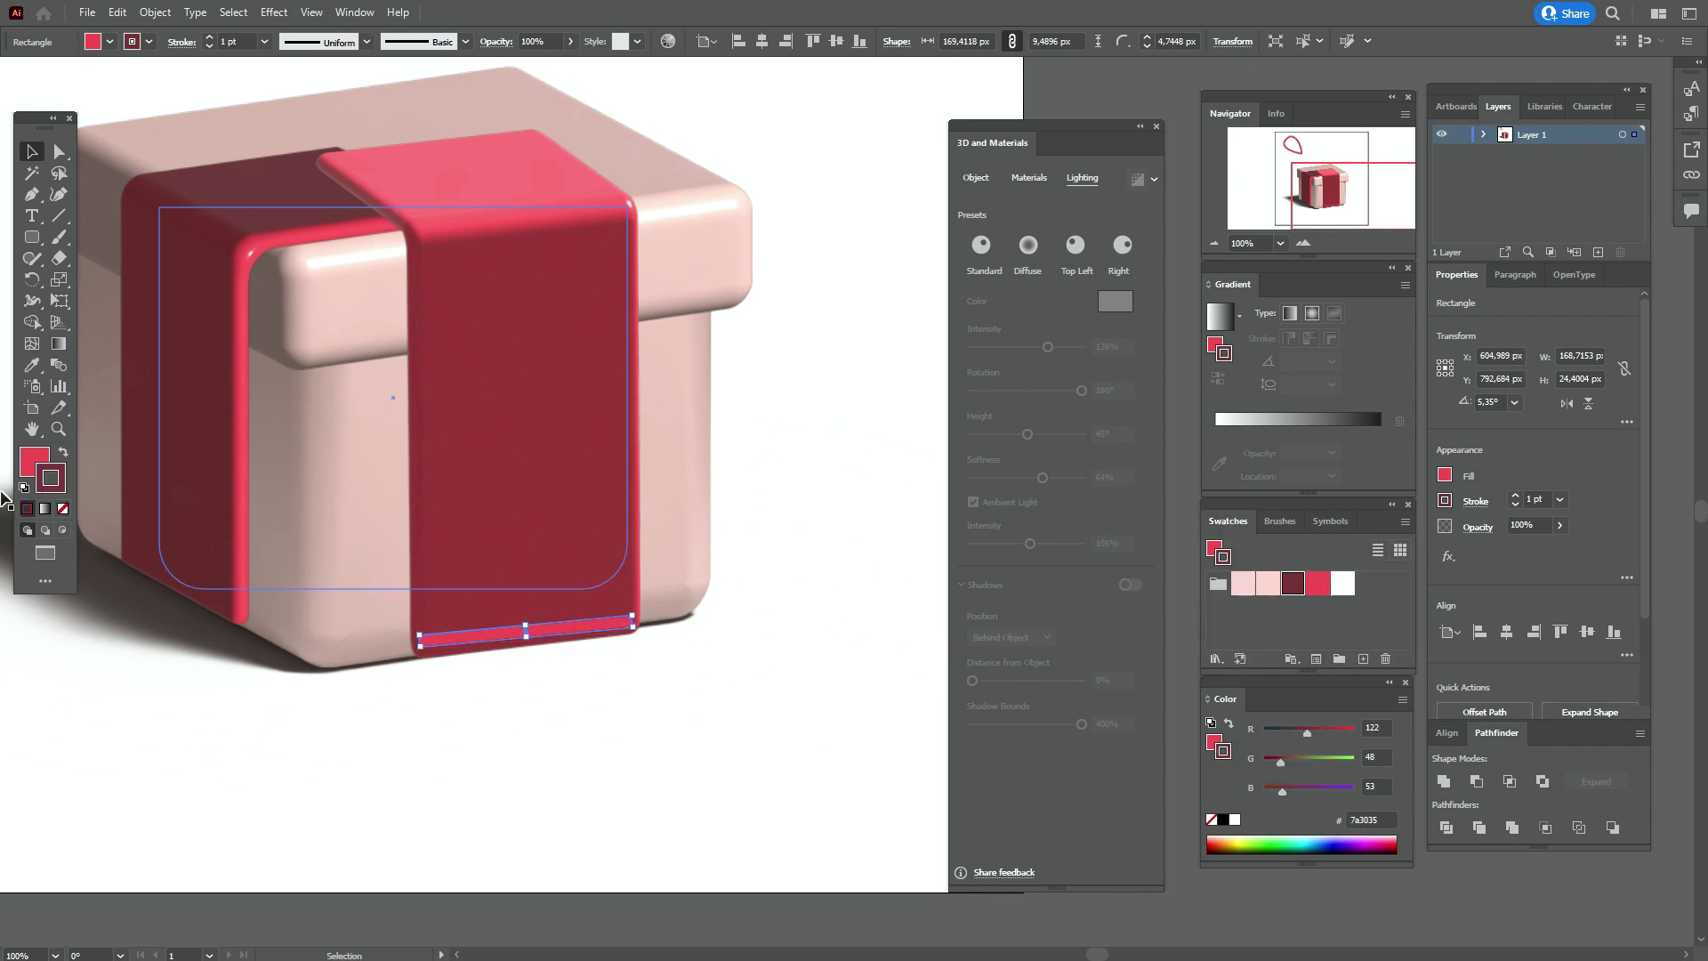
pyautogui.click(63, 452)
pyautogui.click(63, 508)
pyautogui.press('x')
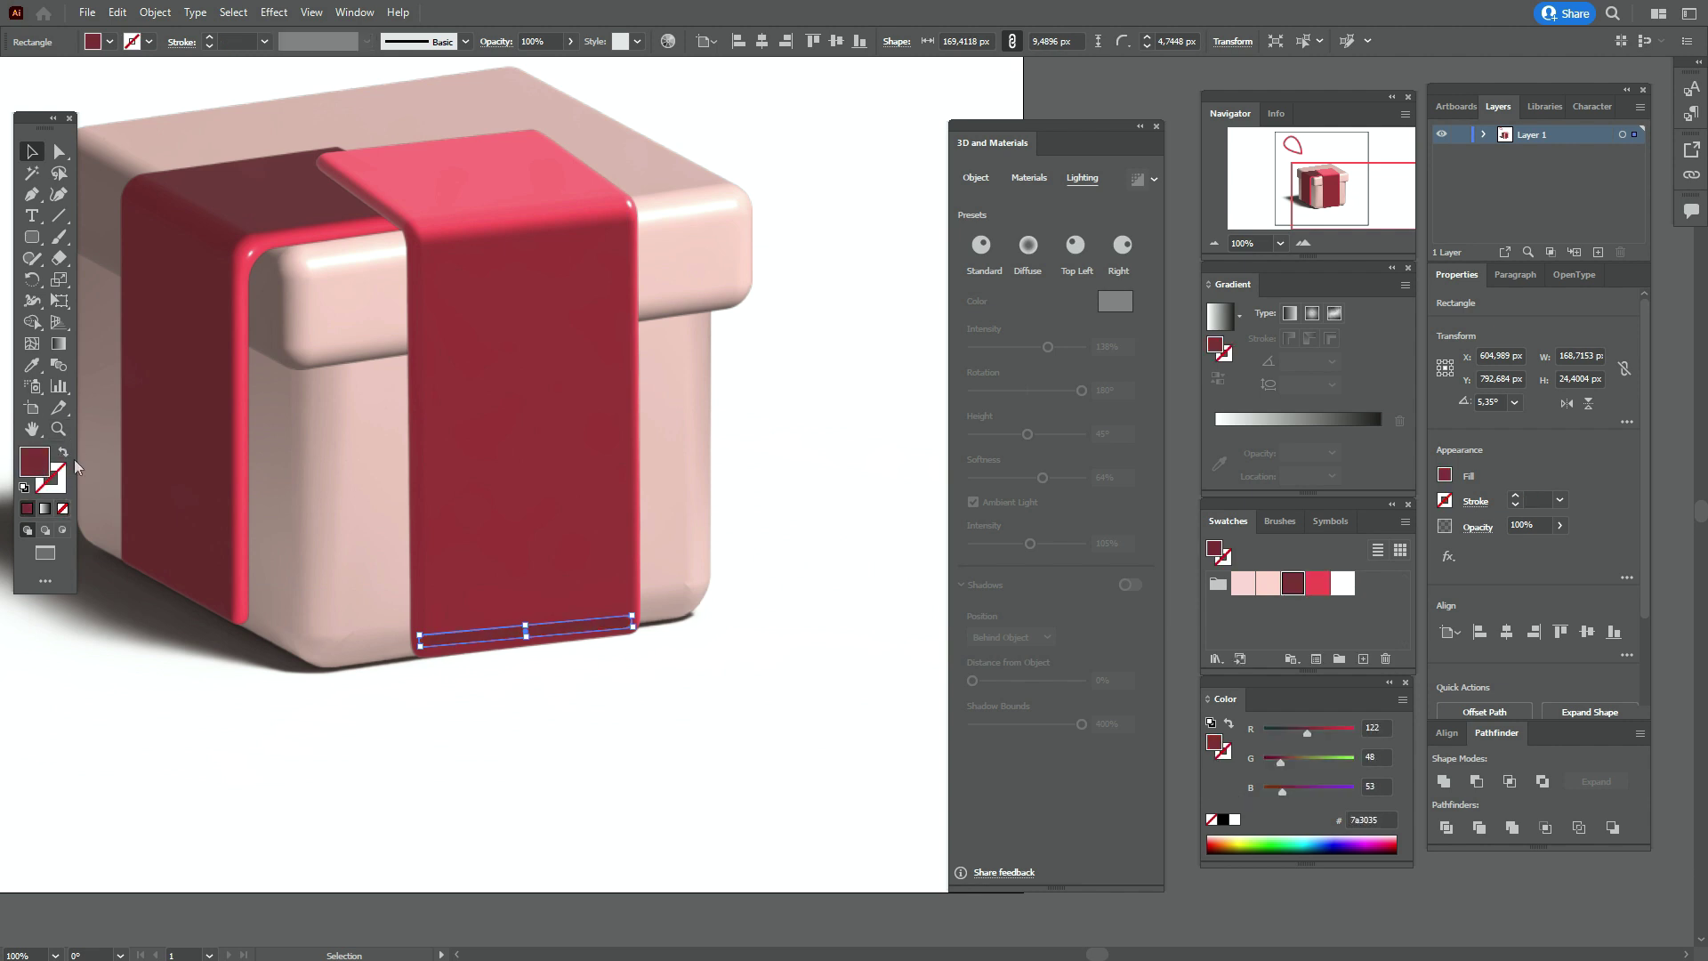
# Set the thin maroon rectangle's blend mode to Multiply at 100% opacity
pyautogui.click(1477, 528)
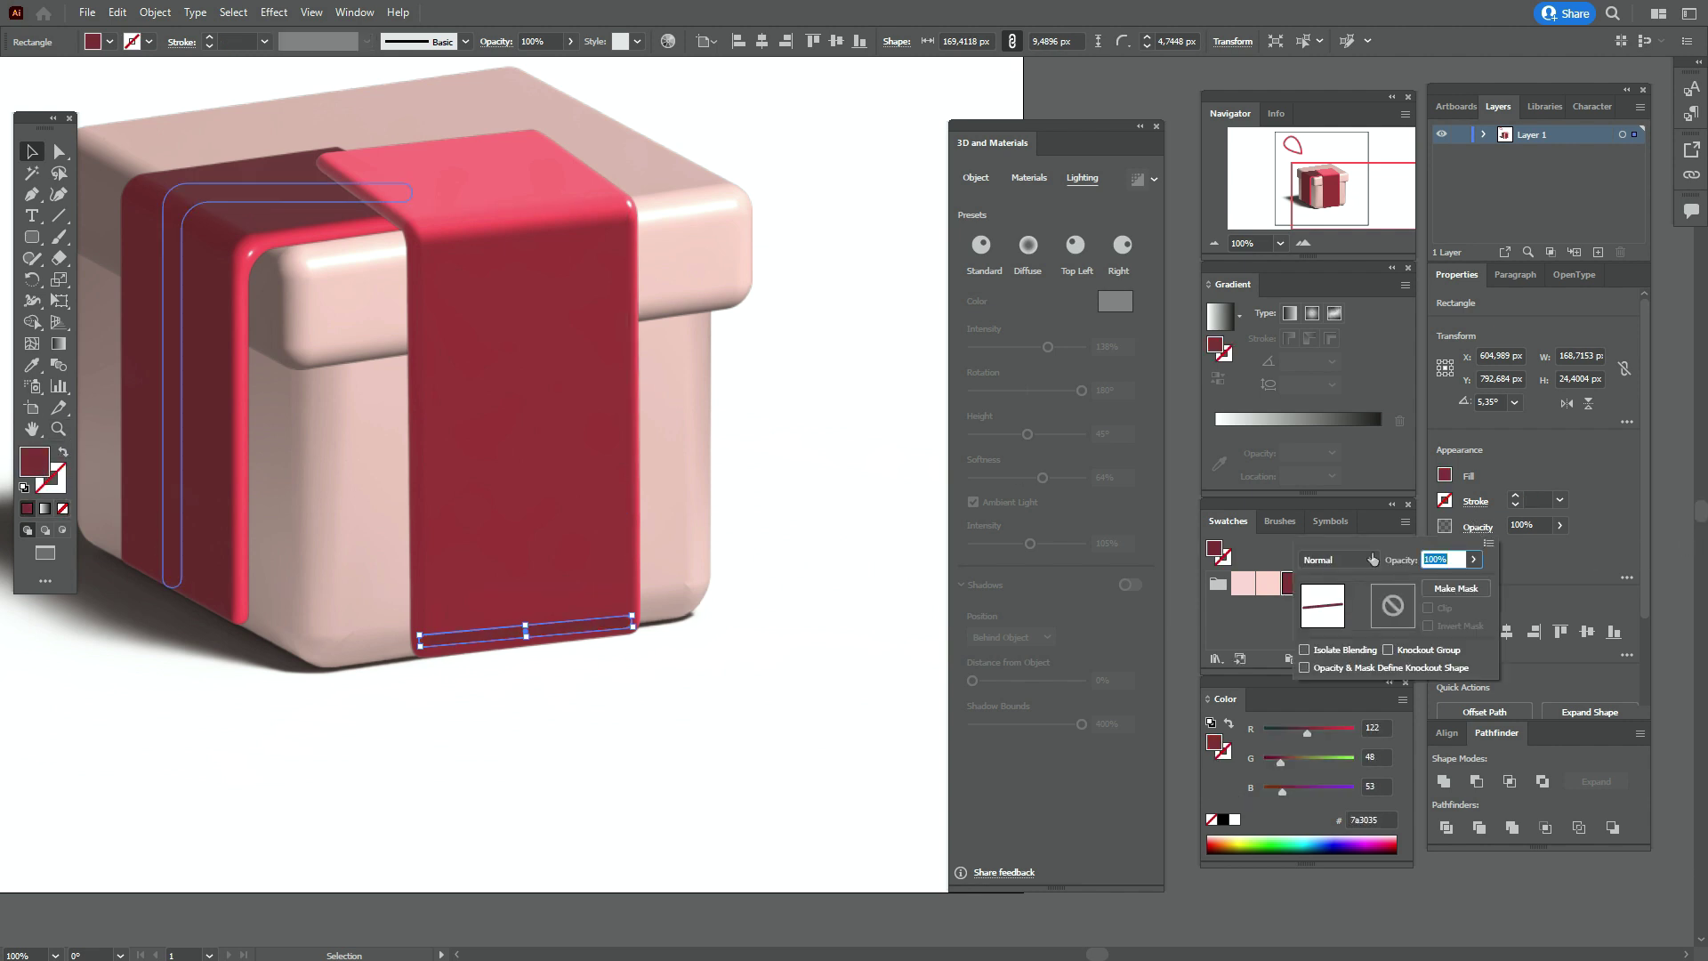
pyautogui.click(1352, 559)
pyautogui.click(1335, 623)
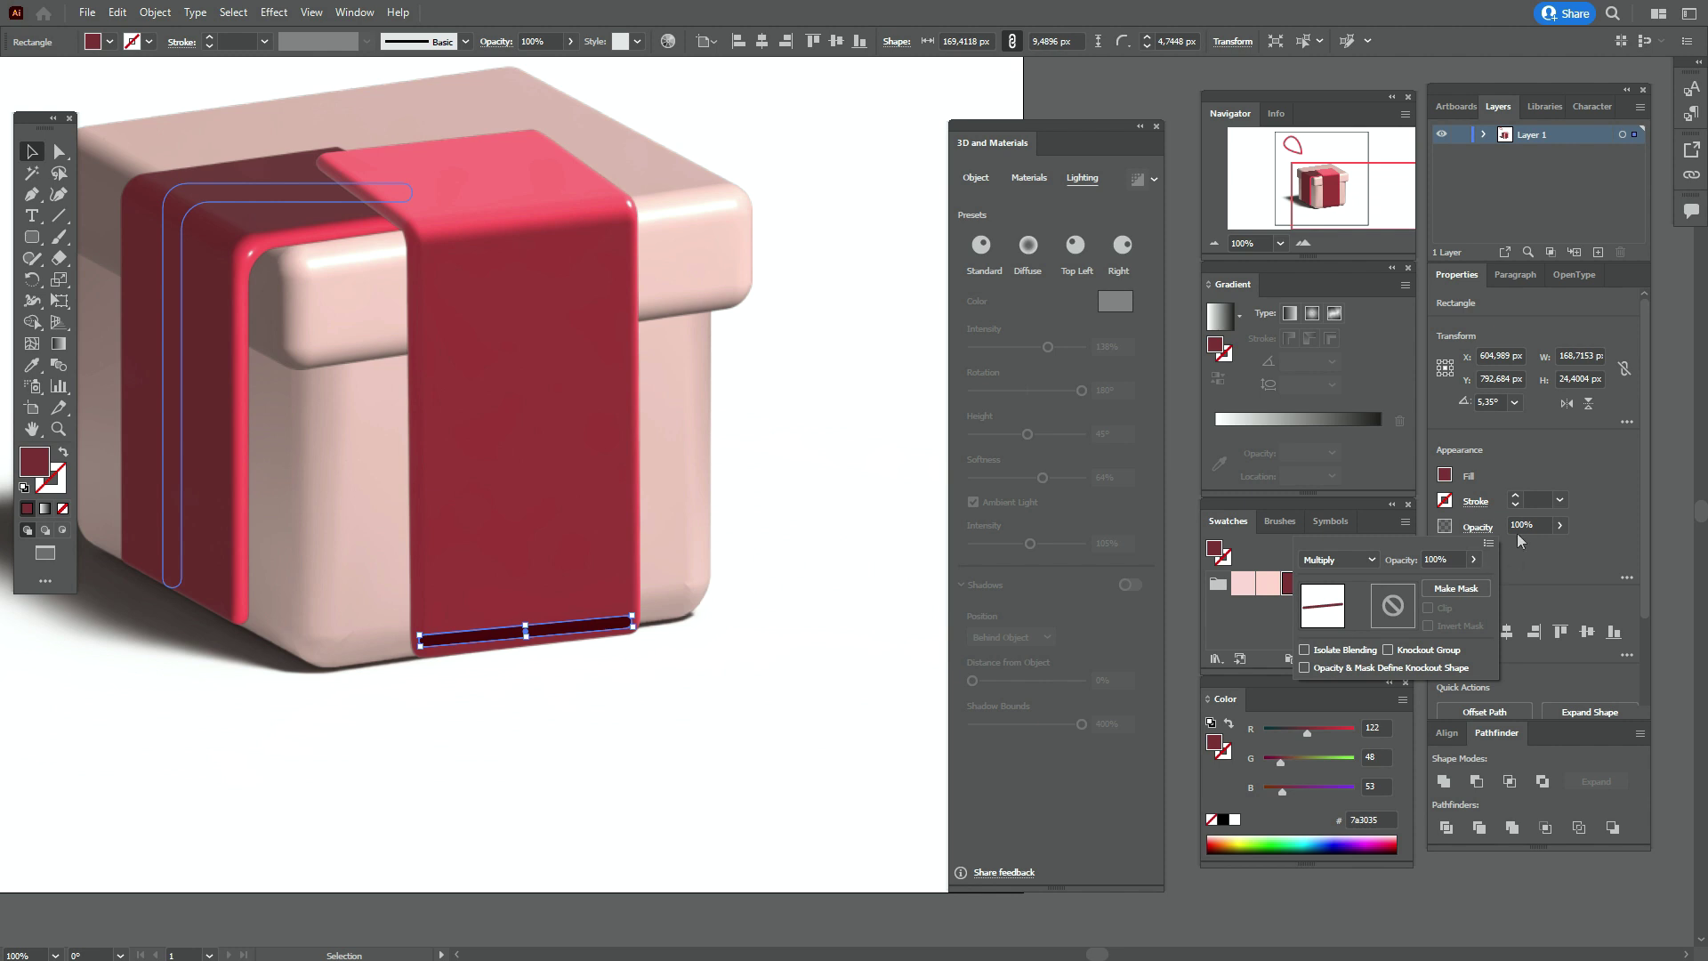
# Apply a Gaussian Blur effect with a radius of about 23.85 pixels to the thin maroon rectangle
pyautogui.click(283, 20)
pyautogui.click(281, 19)
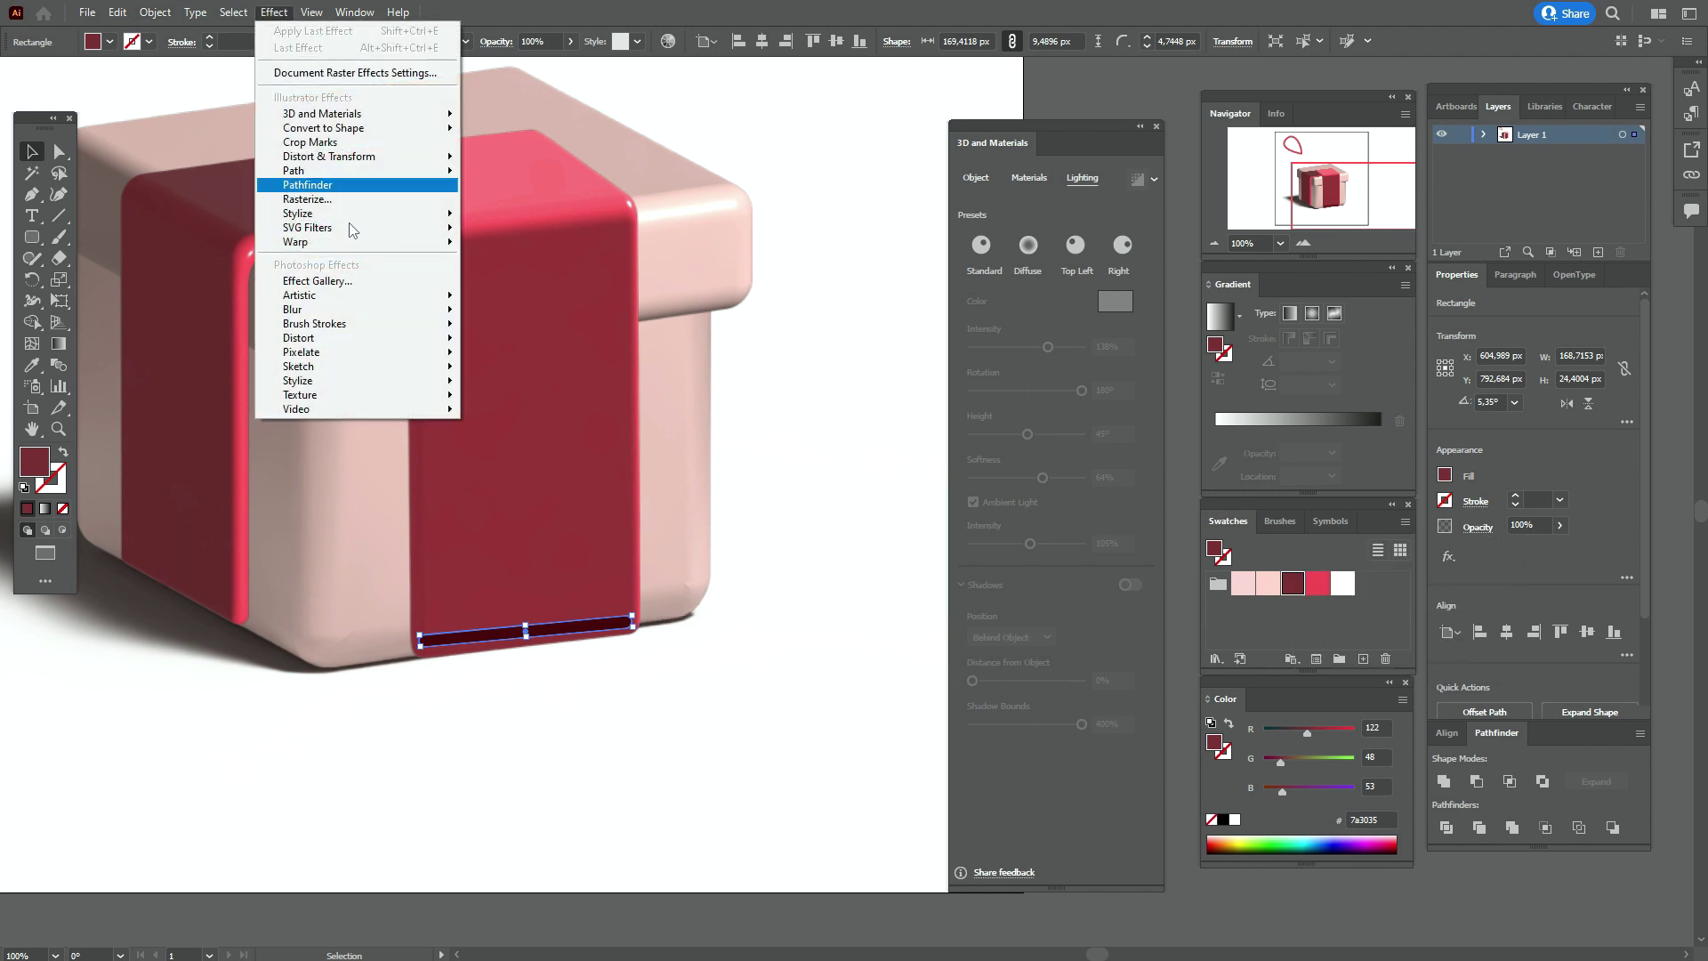
pyautogui.moveTo(422, 313)
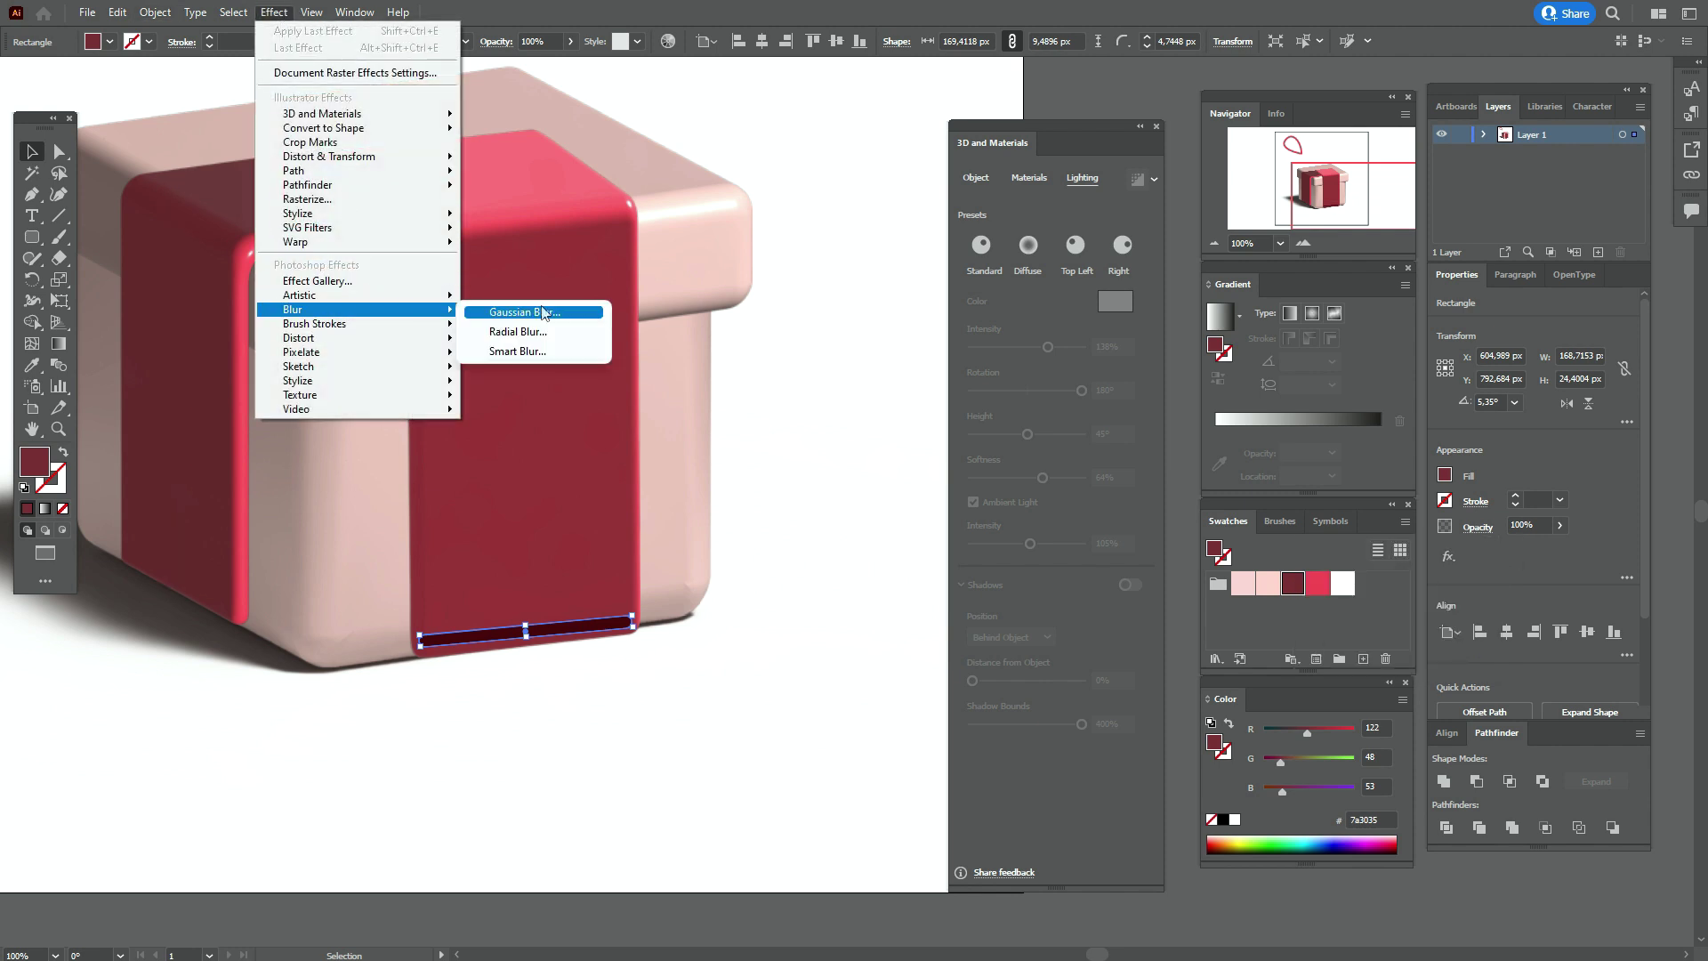
pyautogui.click(512, 315)
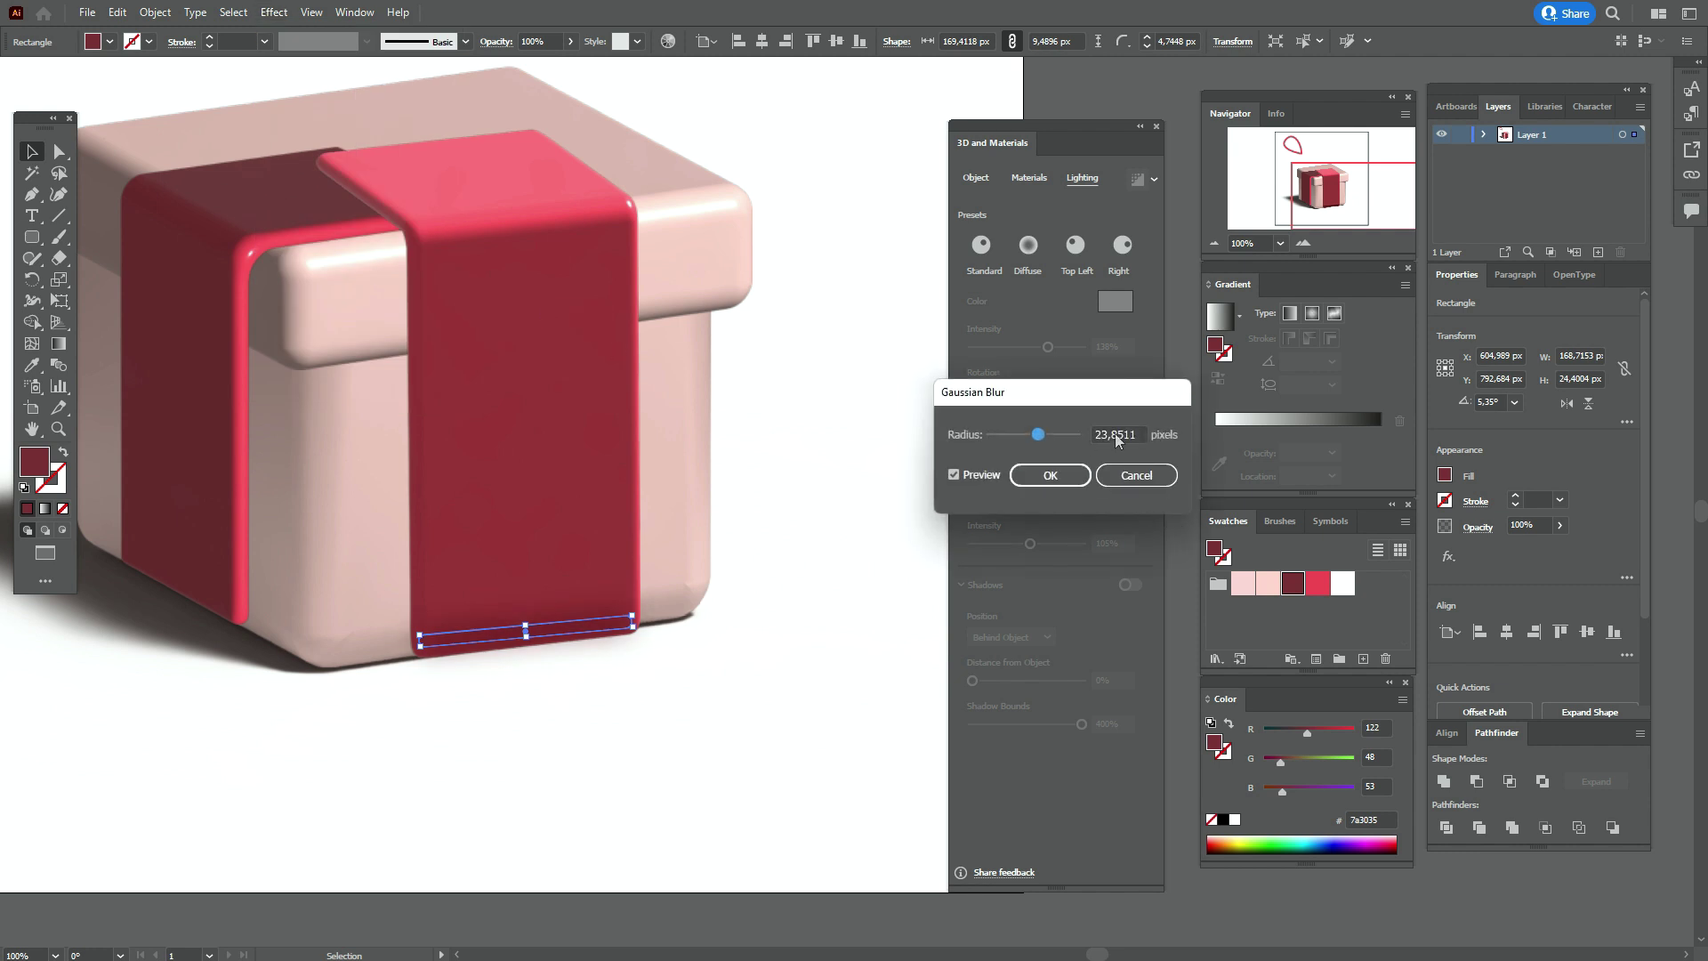
pyautogui.click(1049, 476)
pyautogui.hotkey('ctrl', 'z')
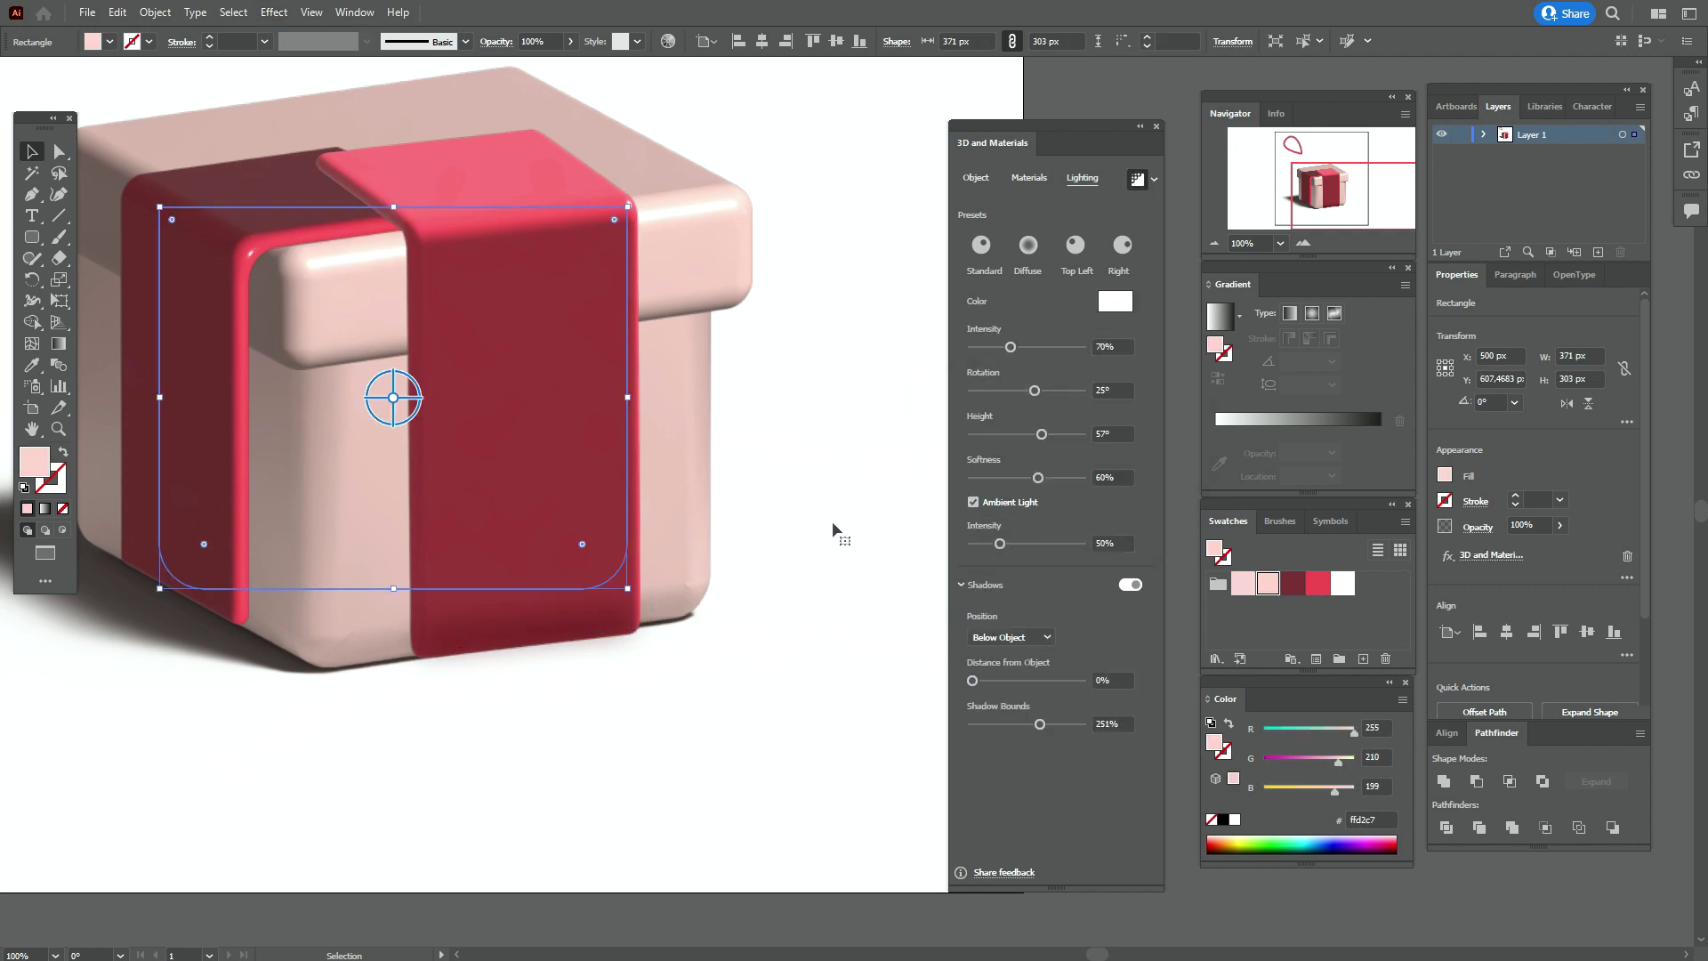
pyautogui.hotkey('ctrl', 'shift', 'z')
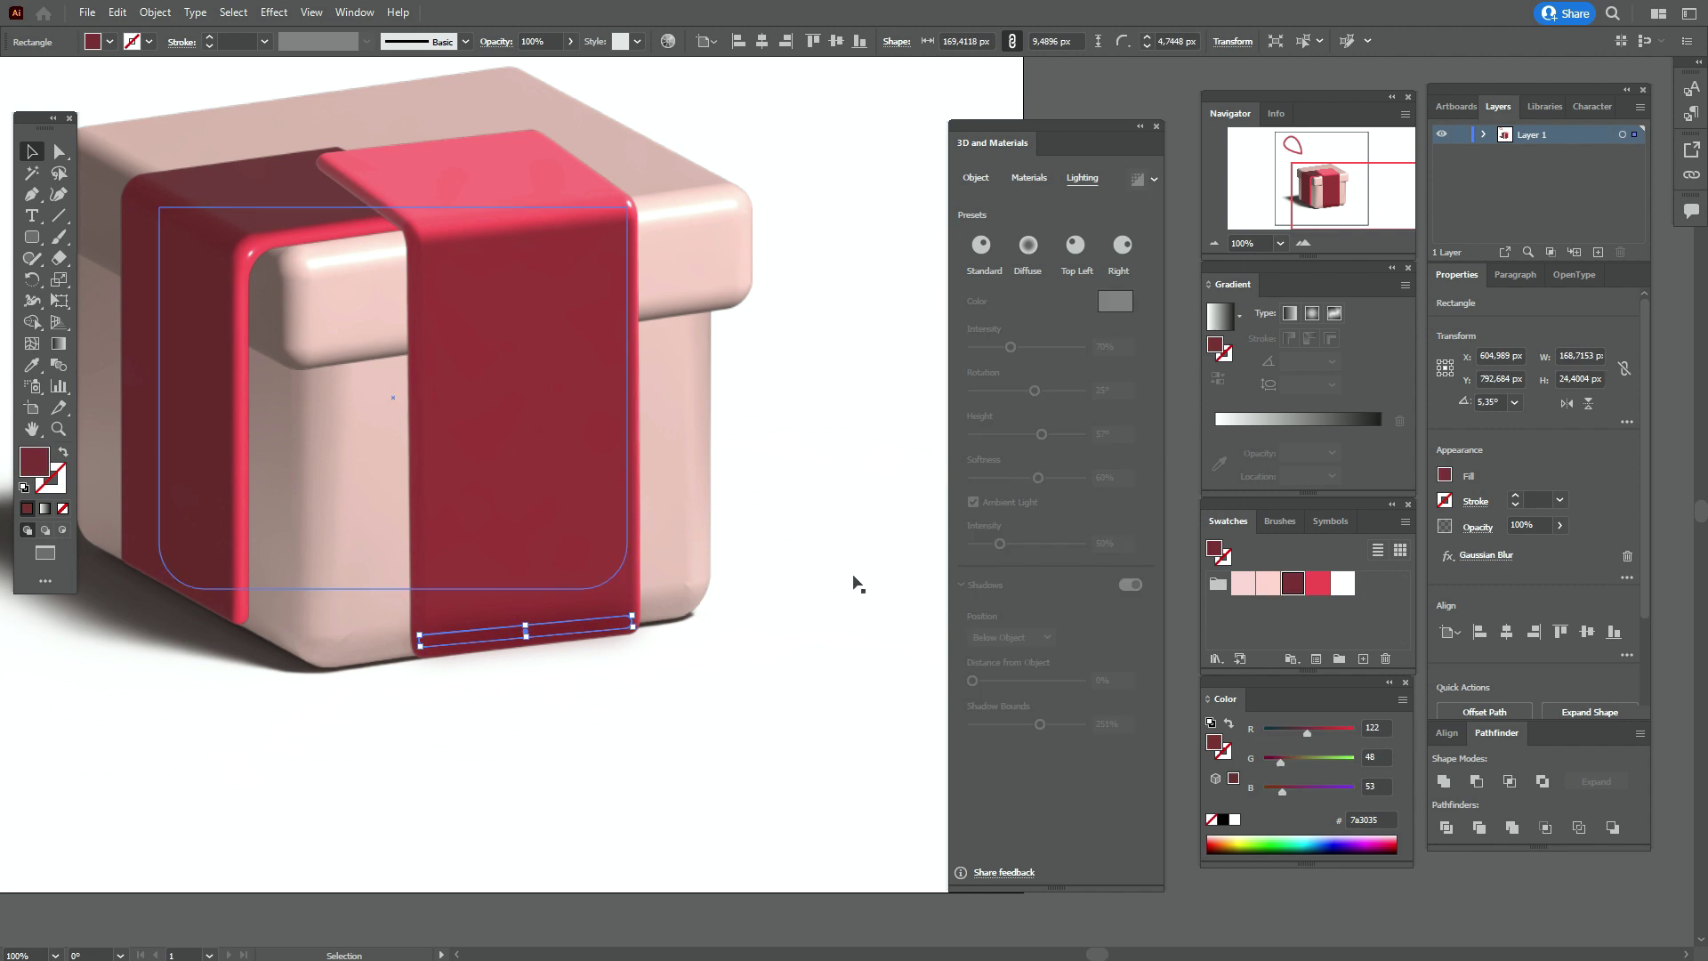
# Rotate the blurred rectangle slightly to 6.838° so it follows the front ribbon's lower edge
pyautogui.moveTo(528, 628); pyautogui.dragTo(528, 635)
pyautogui.hotkey('ctrl', '=')
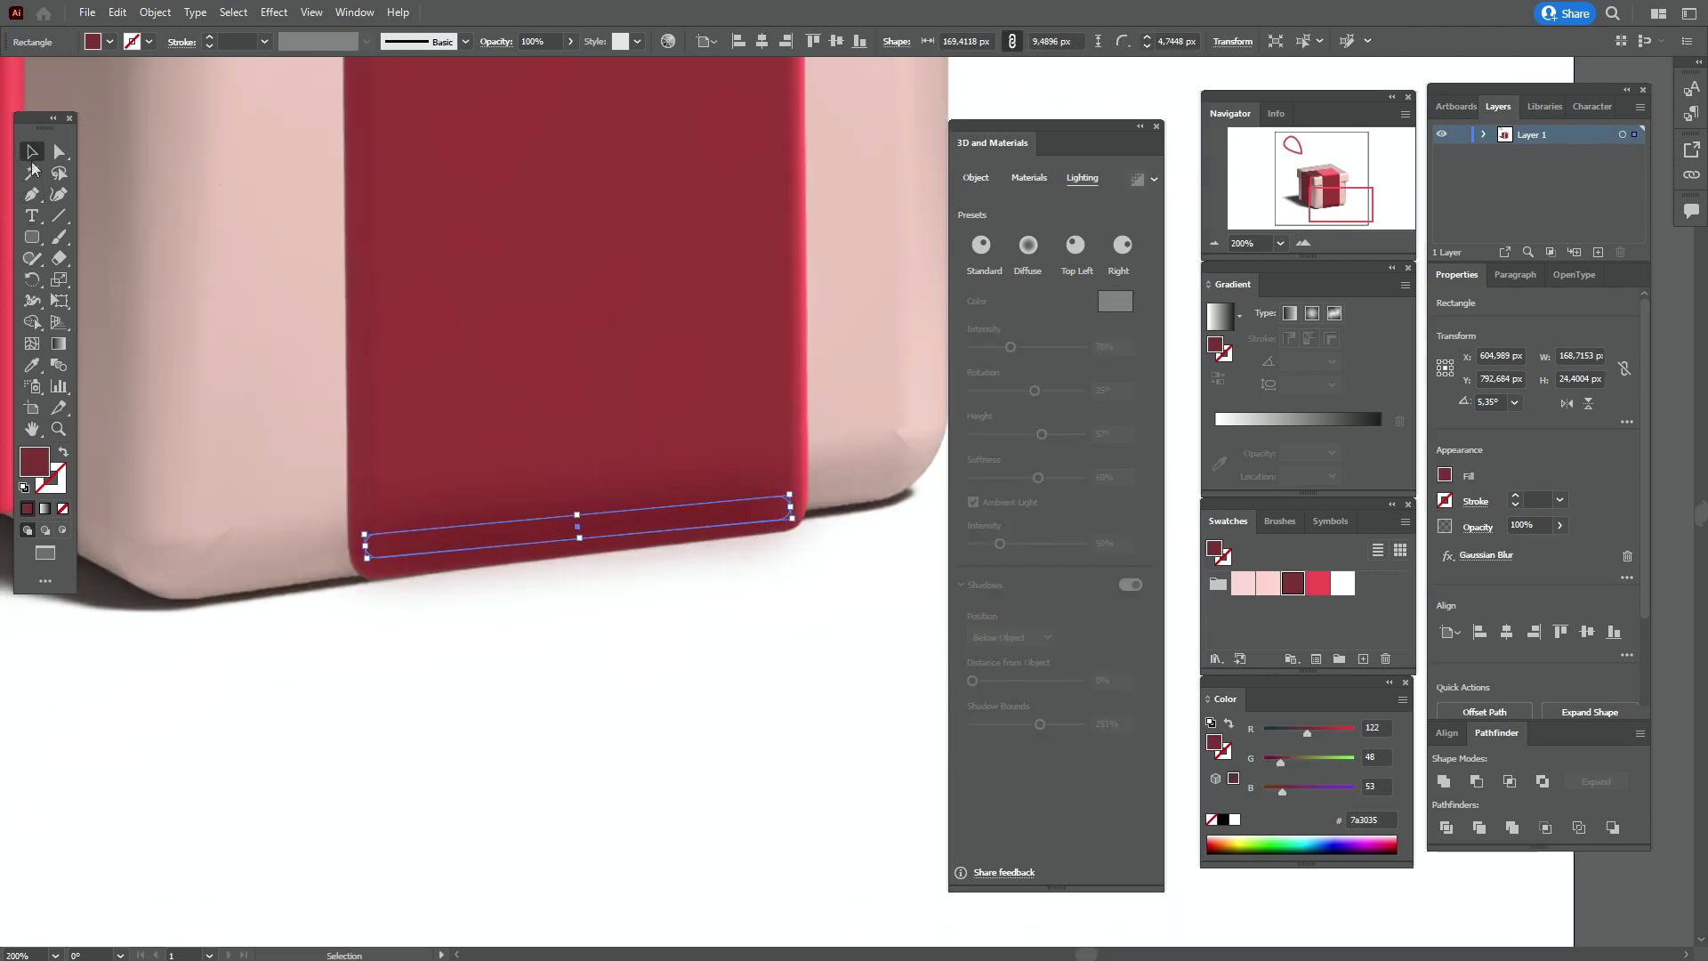
pyautogui.moveTo(803, 516); pyautogui.dragTo(804, 514)
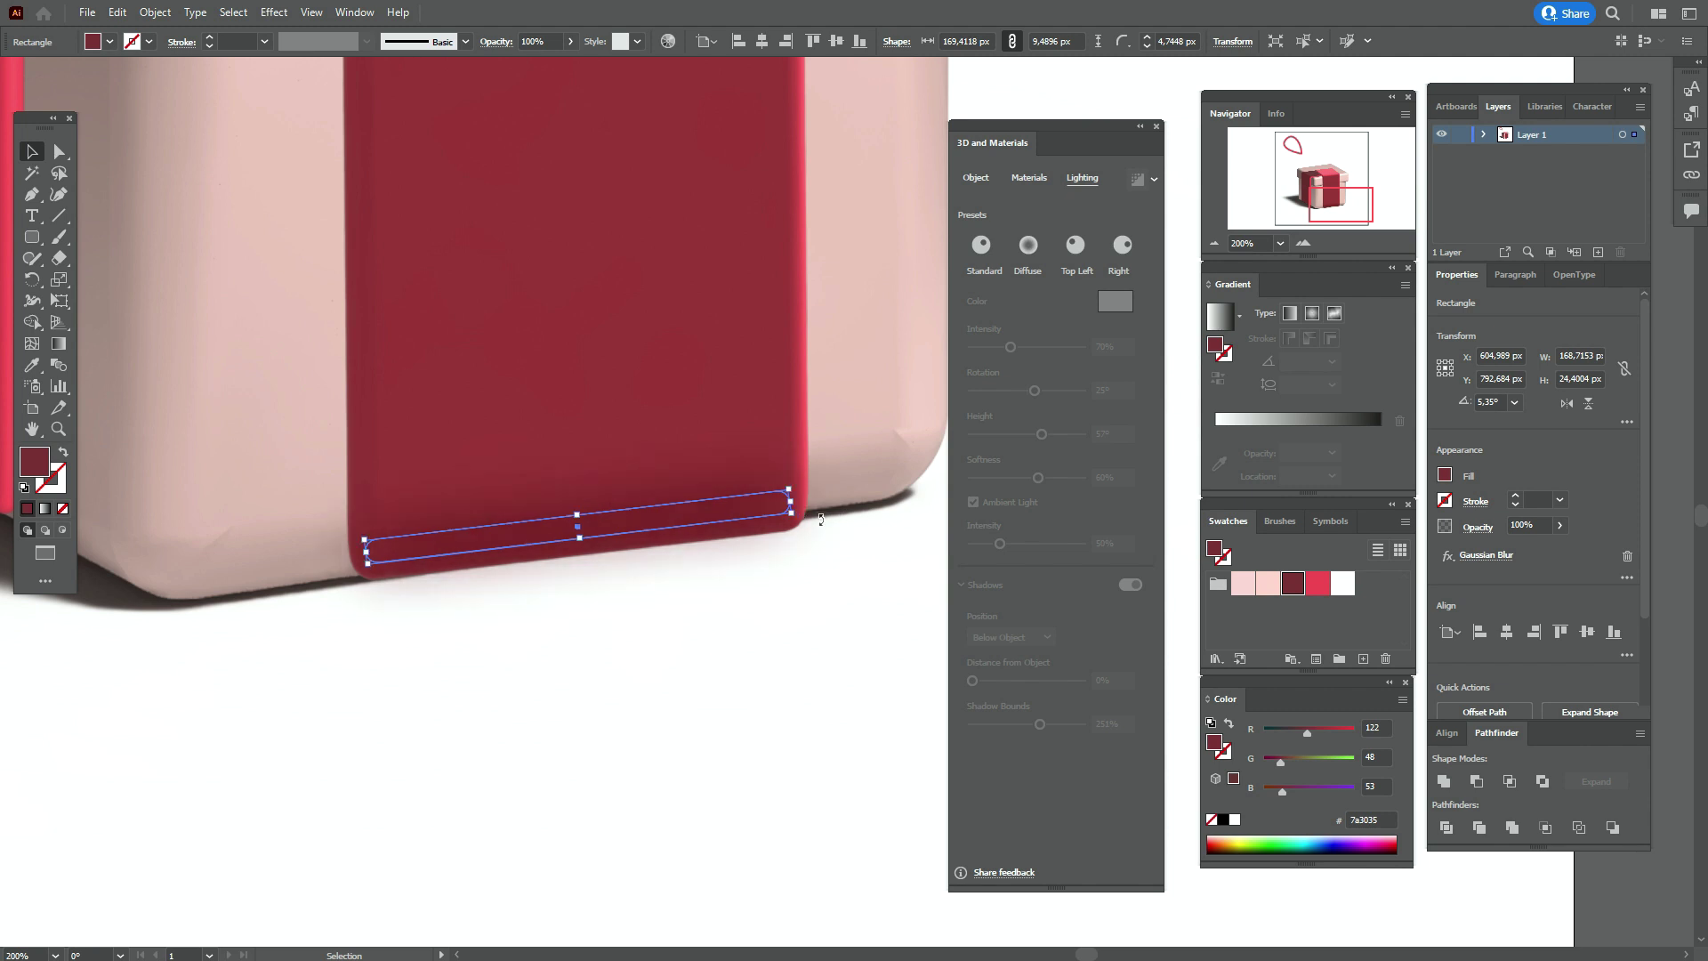
# Set the rectangle's Gaussian Blur radius to 19 pixels and deselect it
pyautogui.click(1486, 555)
pyautogui.moveTo(1037, 436); pyautogui.dragTo(1033, 452)
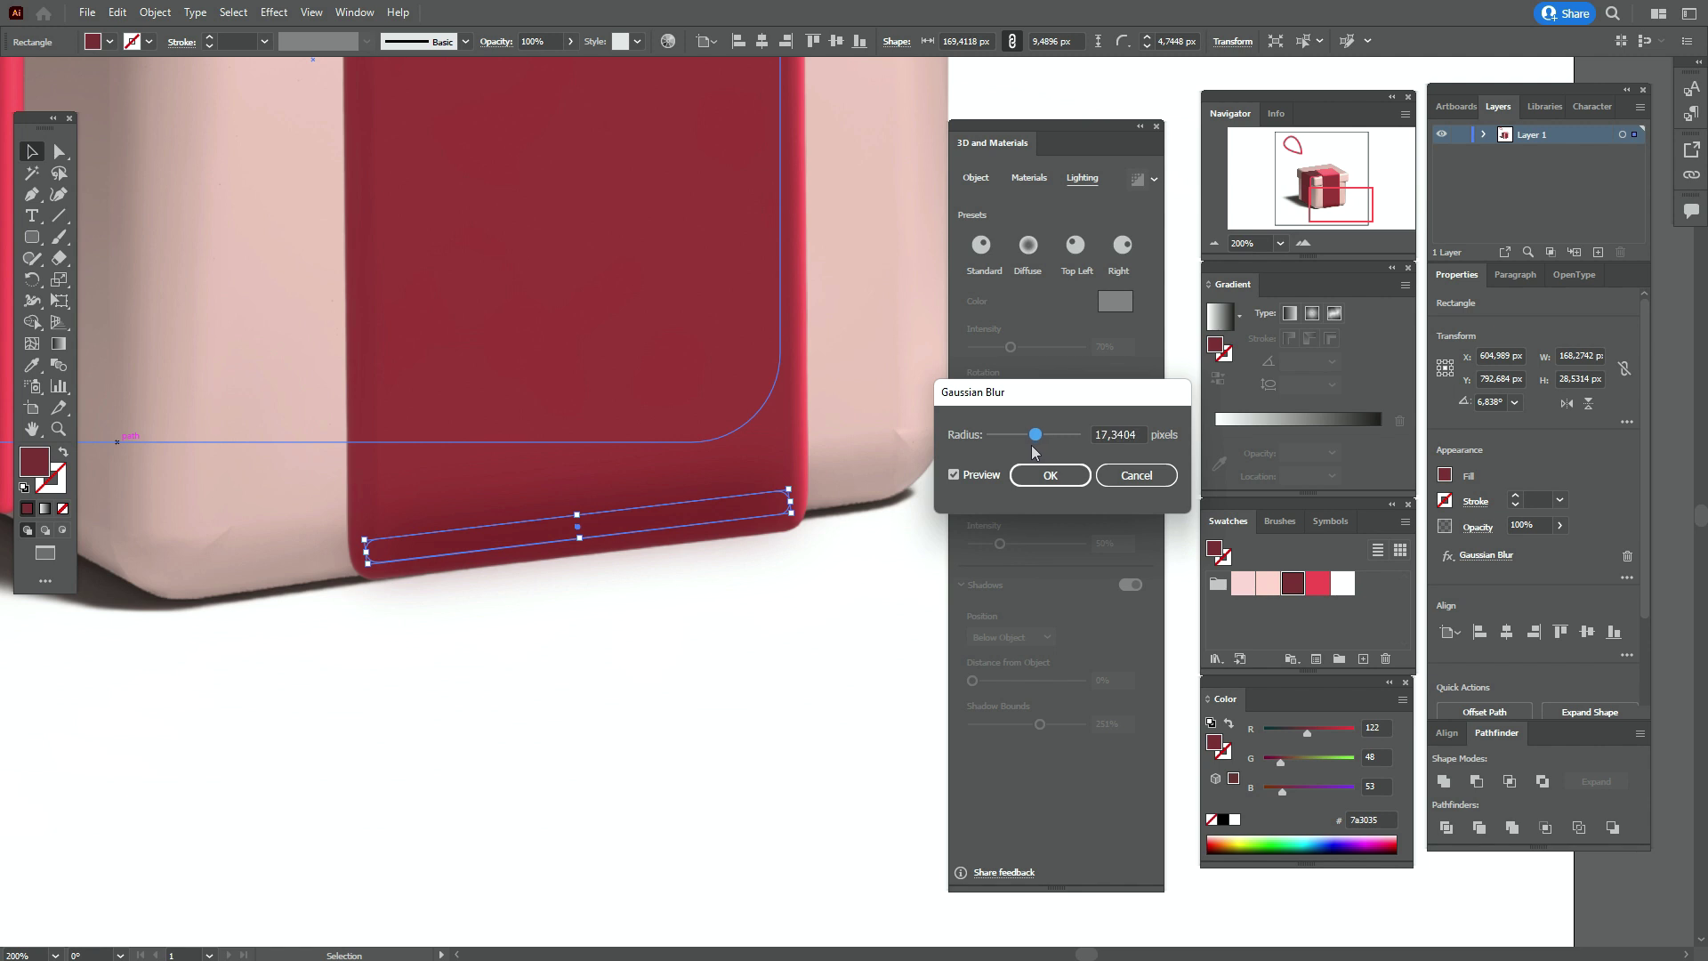
pyautogui.doubleClick(1103, 436)
pyautogui.write('19')
pyautogui.click(1050, 476)
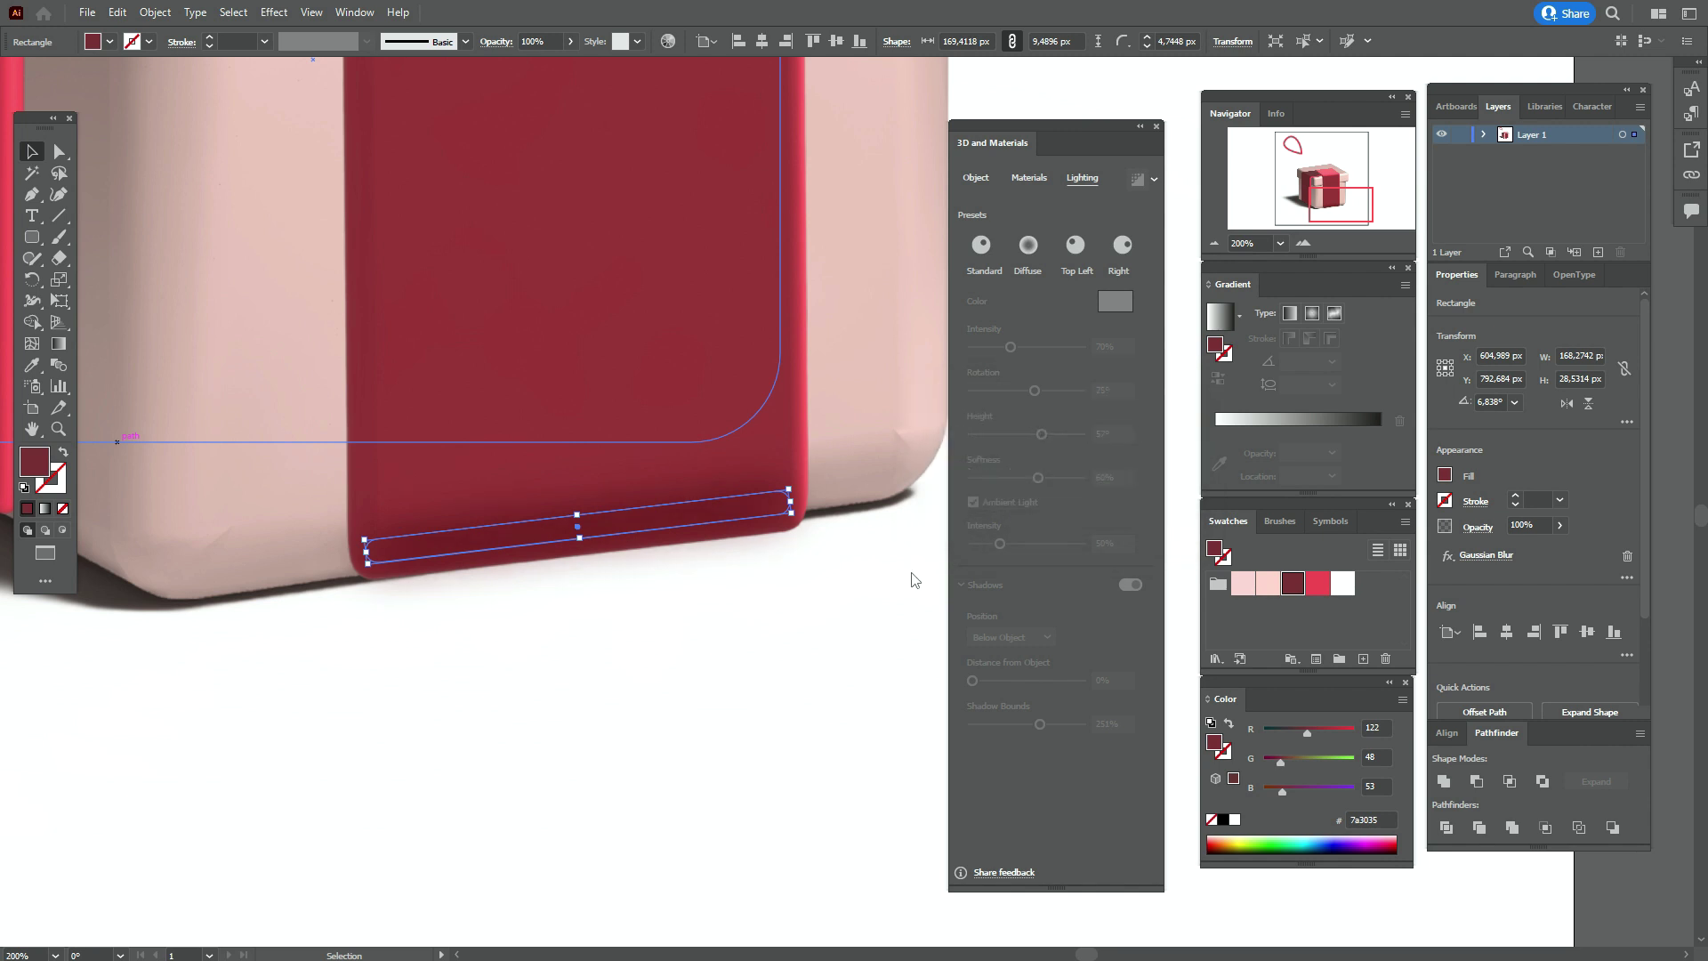
pyautogui.click(890, 591)
# Draw a straight horizontal line about 135 px long from the front ribbon's top surface across the lid's back right part
pyautogui.hotkey('ctrl', '0')
pyautogui.click(31, 194)
pyautogui.click(550, 405)
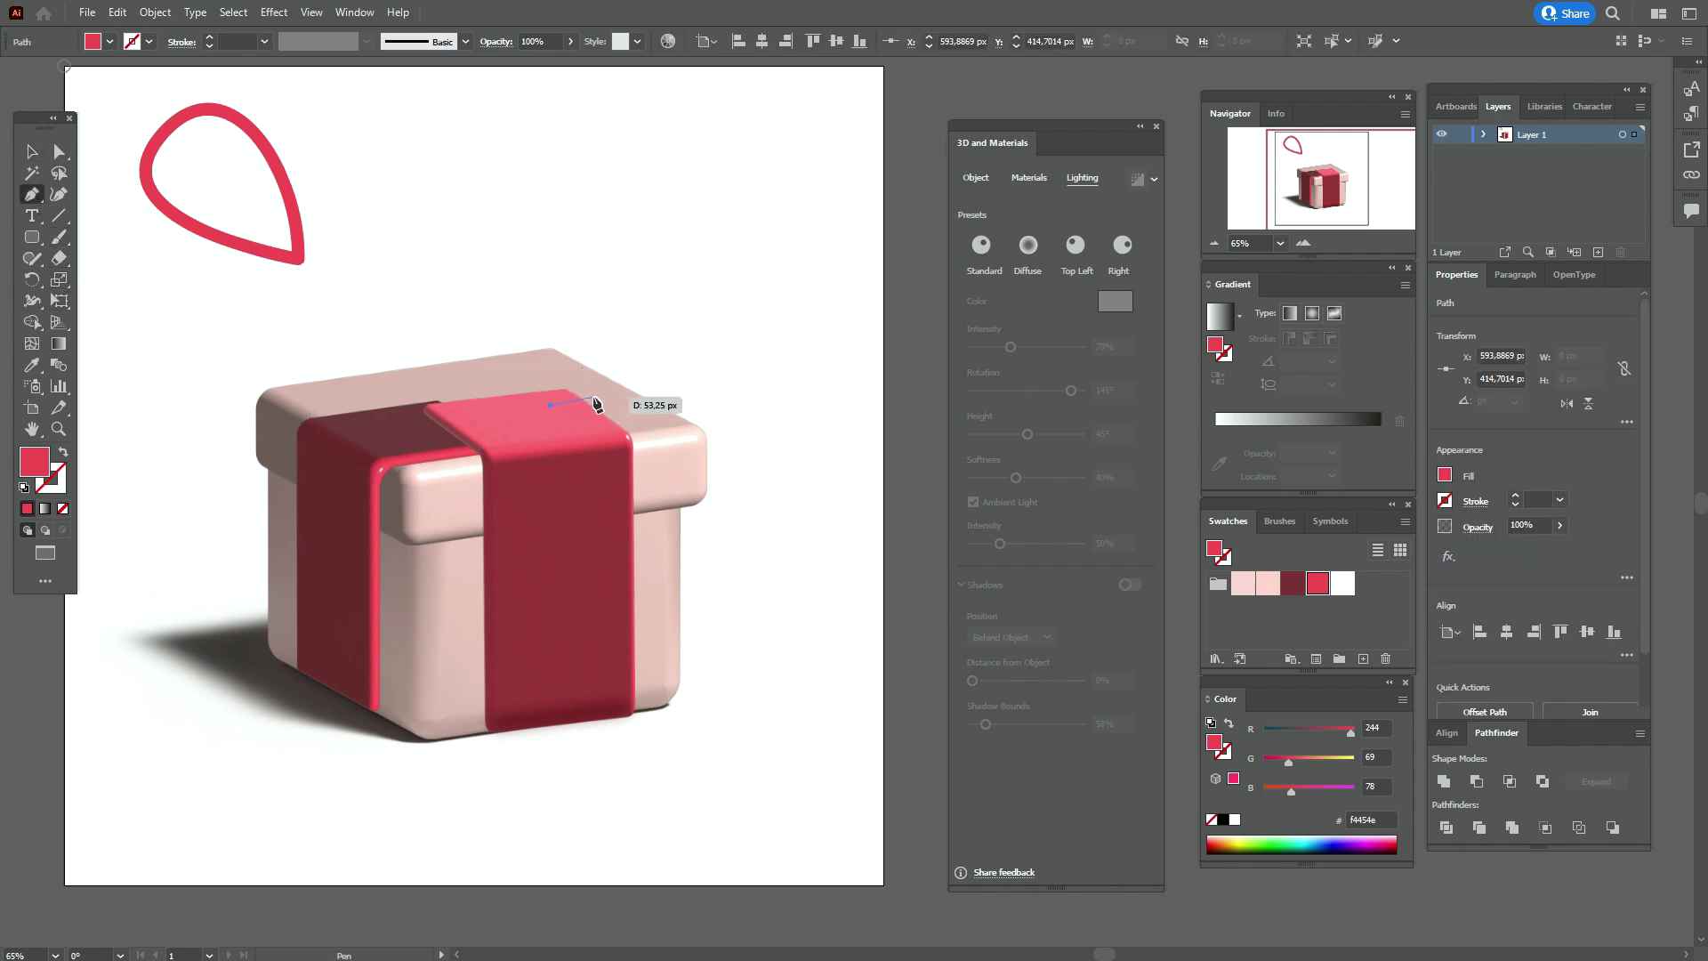
pyautogui.click(660, 406)
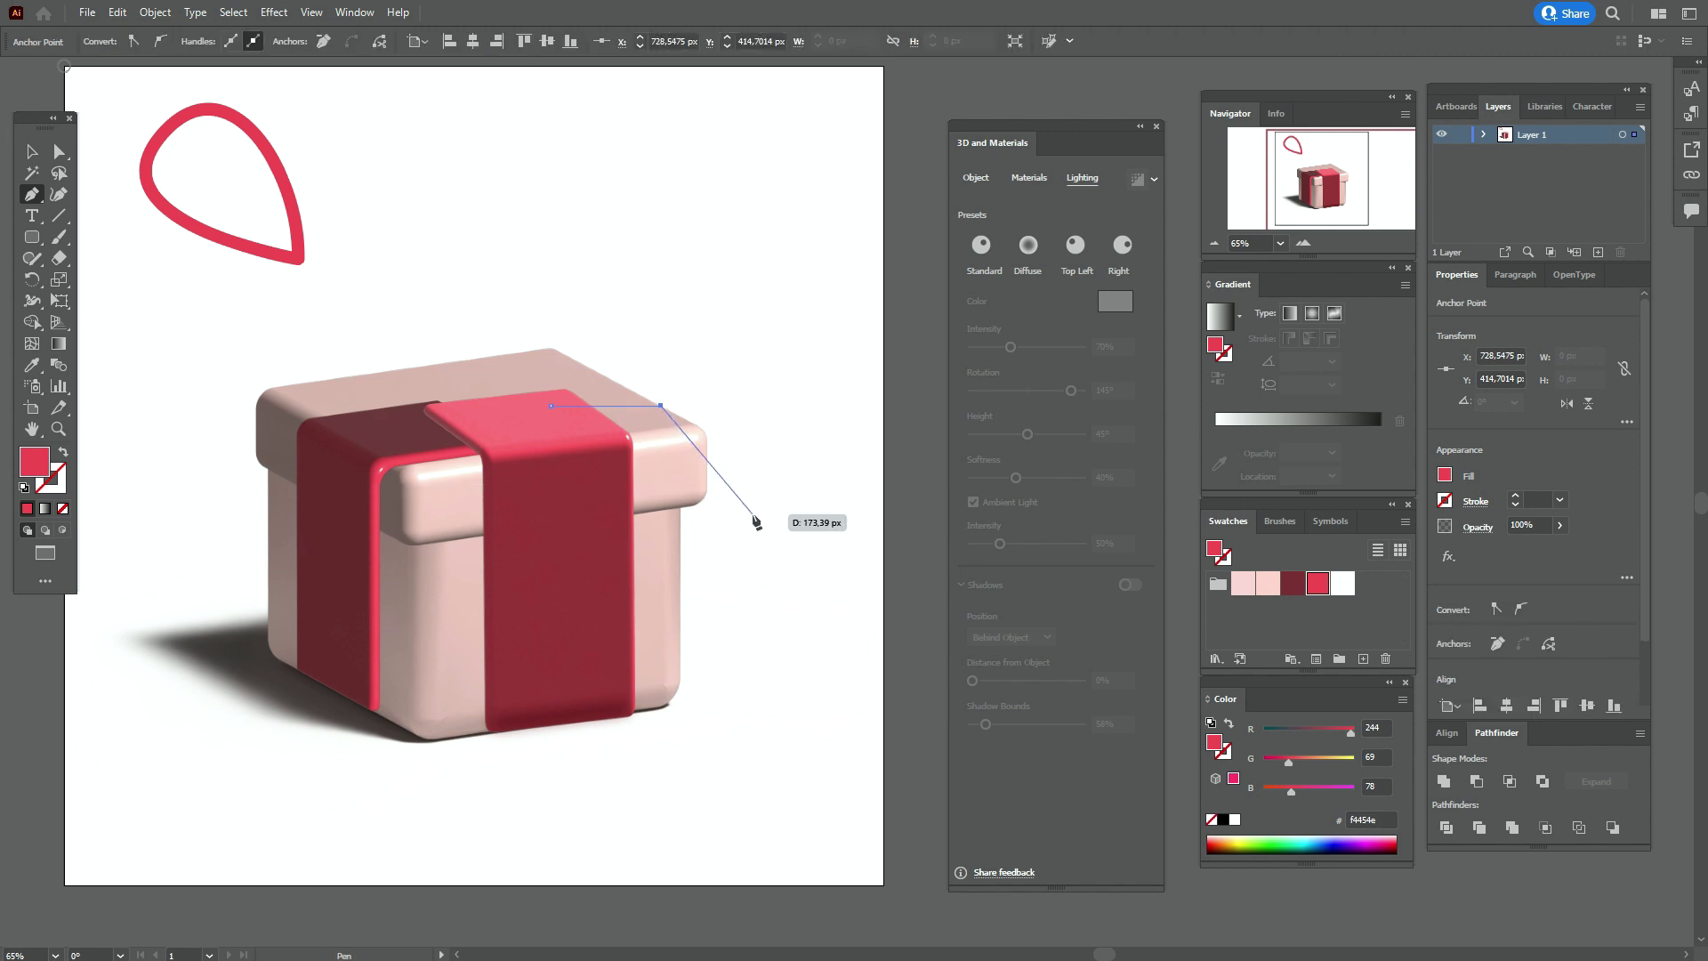
pyautogui.press('Escape')
# Turn the line's red fill into a stroke, apply the 15 pt. Round brush and expand its appearance
pyautogui.click(63, 452)
pyautogui.click(63, 485)
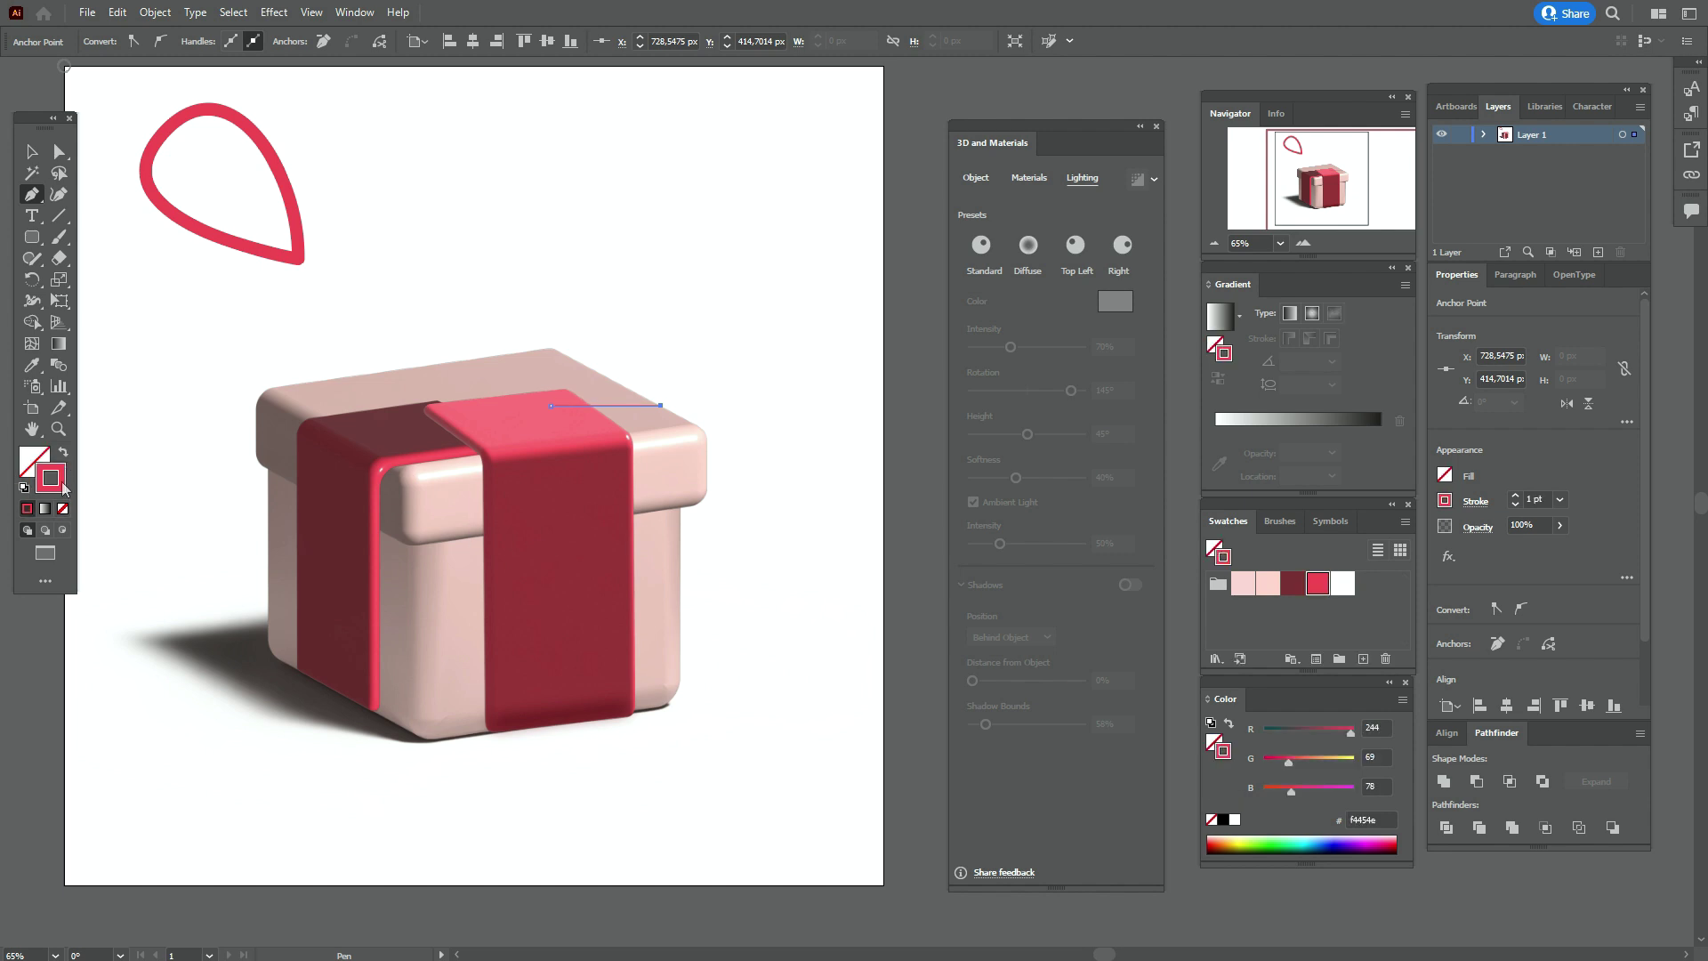
pyautogui.click(1282, 520)
pyautogui.click(1250, 555)
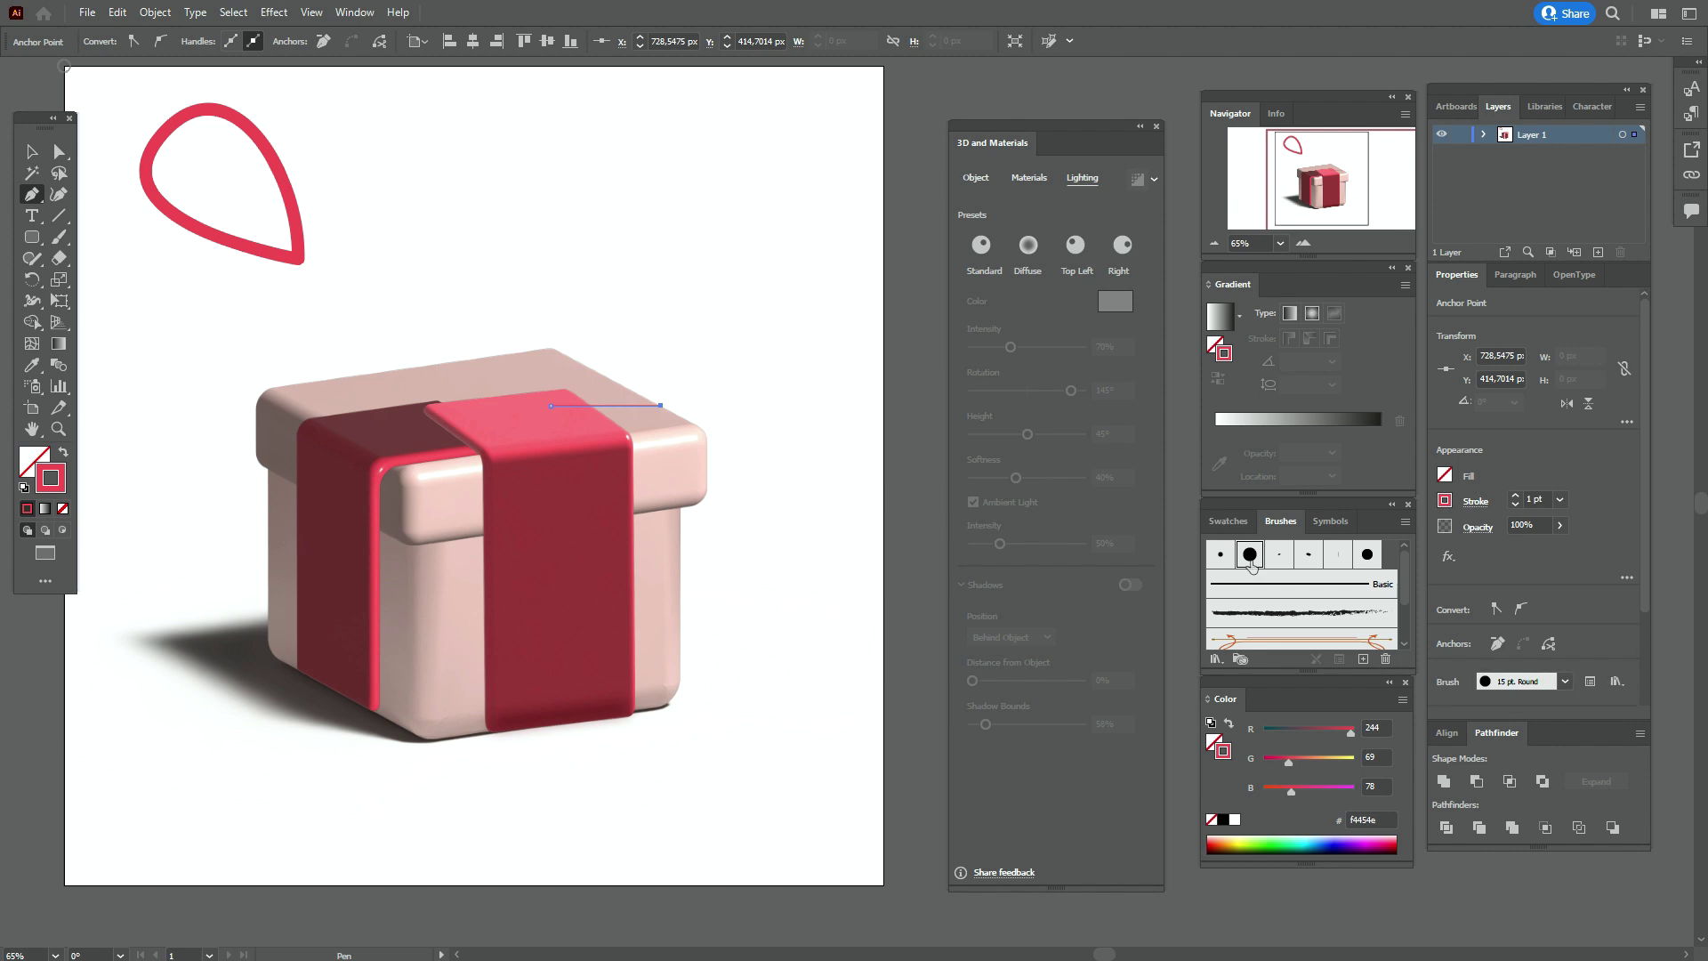
pyautogui.click(155, 12)
pyautogui.click(237, 246)
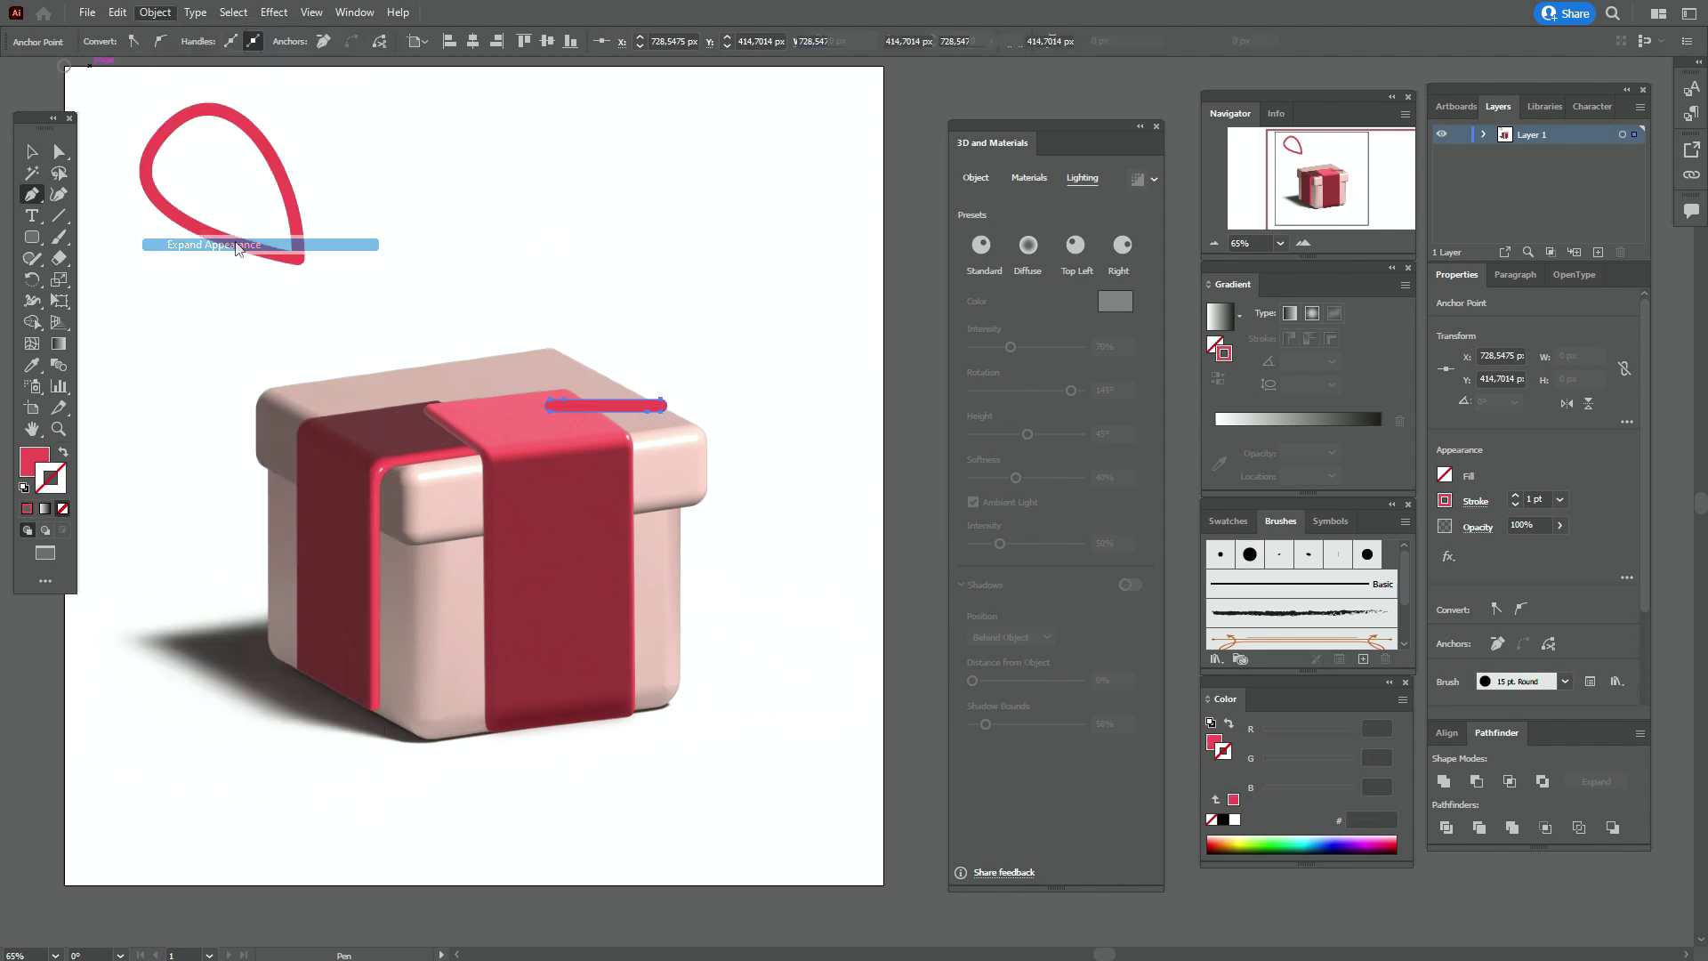
pyautogui.press('v')
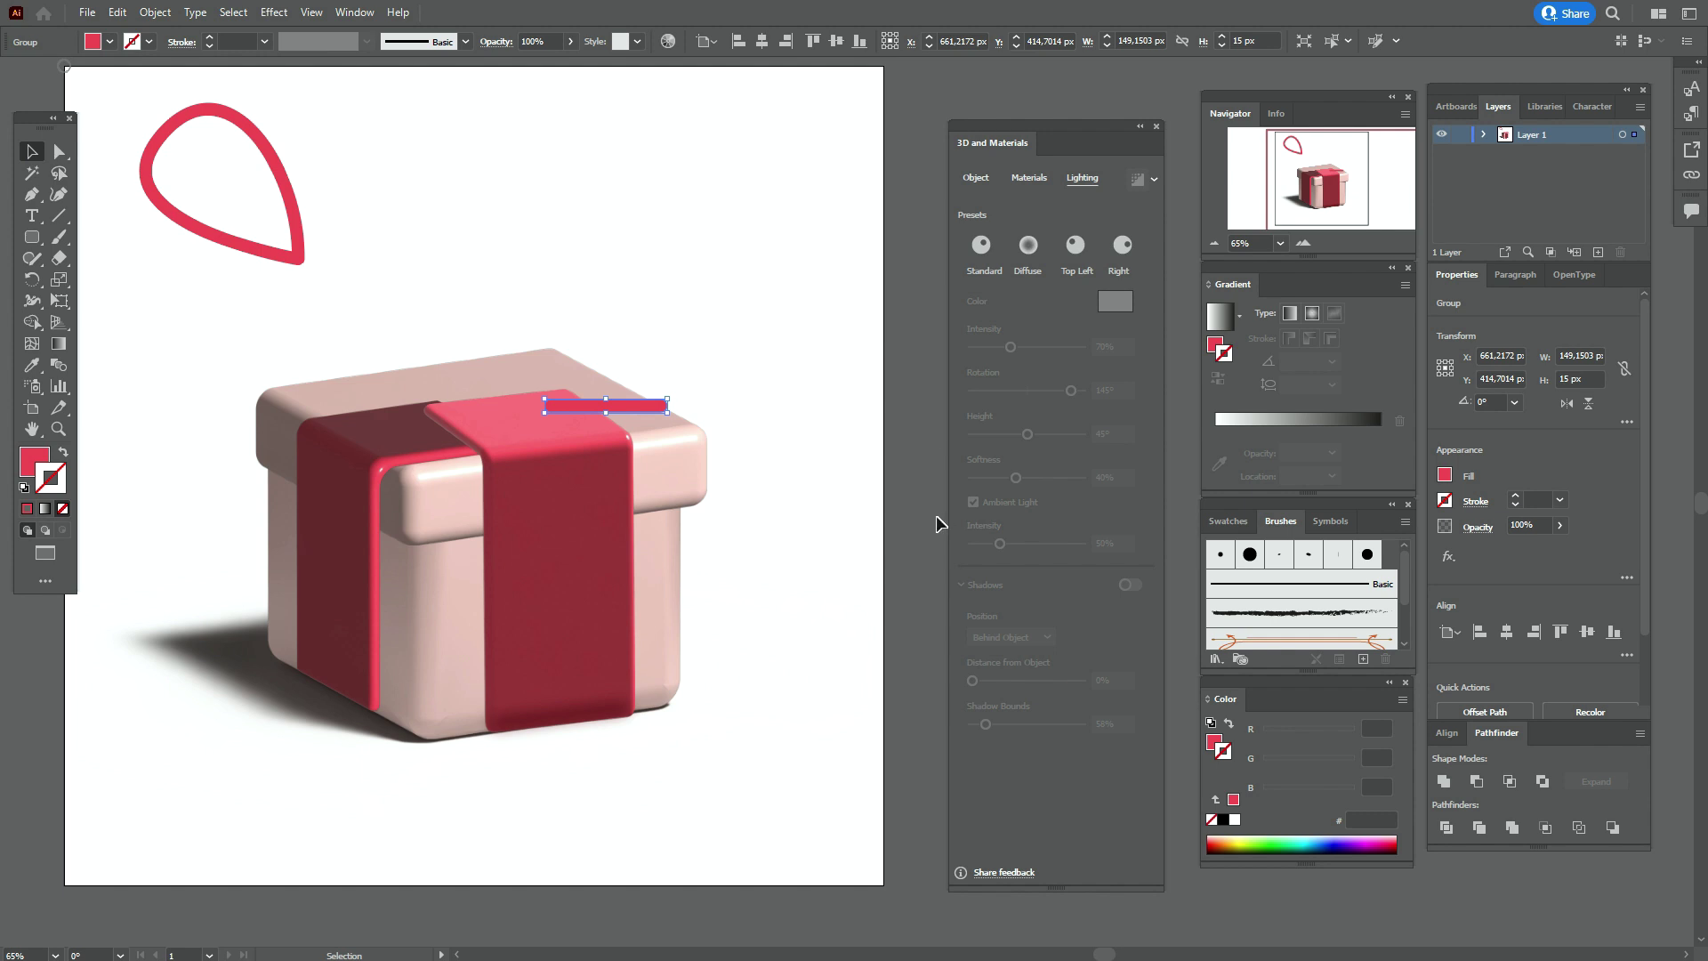
# Inflate the red bar to a depth of 189 px at 100% volume with the Off-Axis Front rotation preset
pyautogui.click(989, 180)
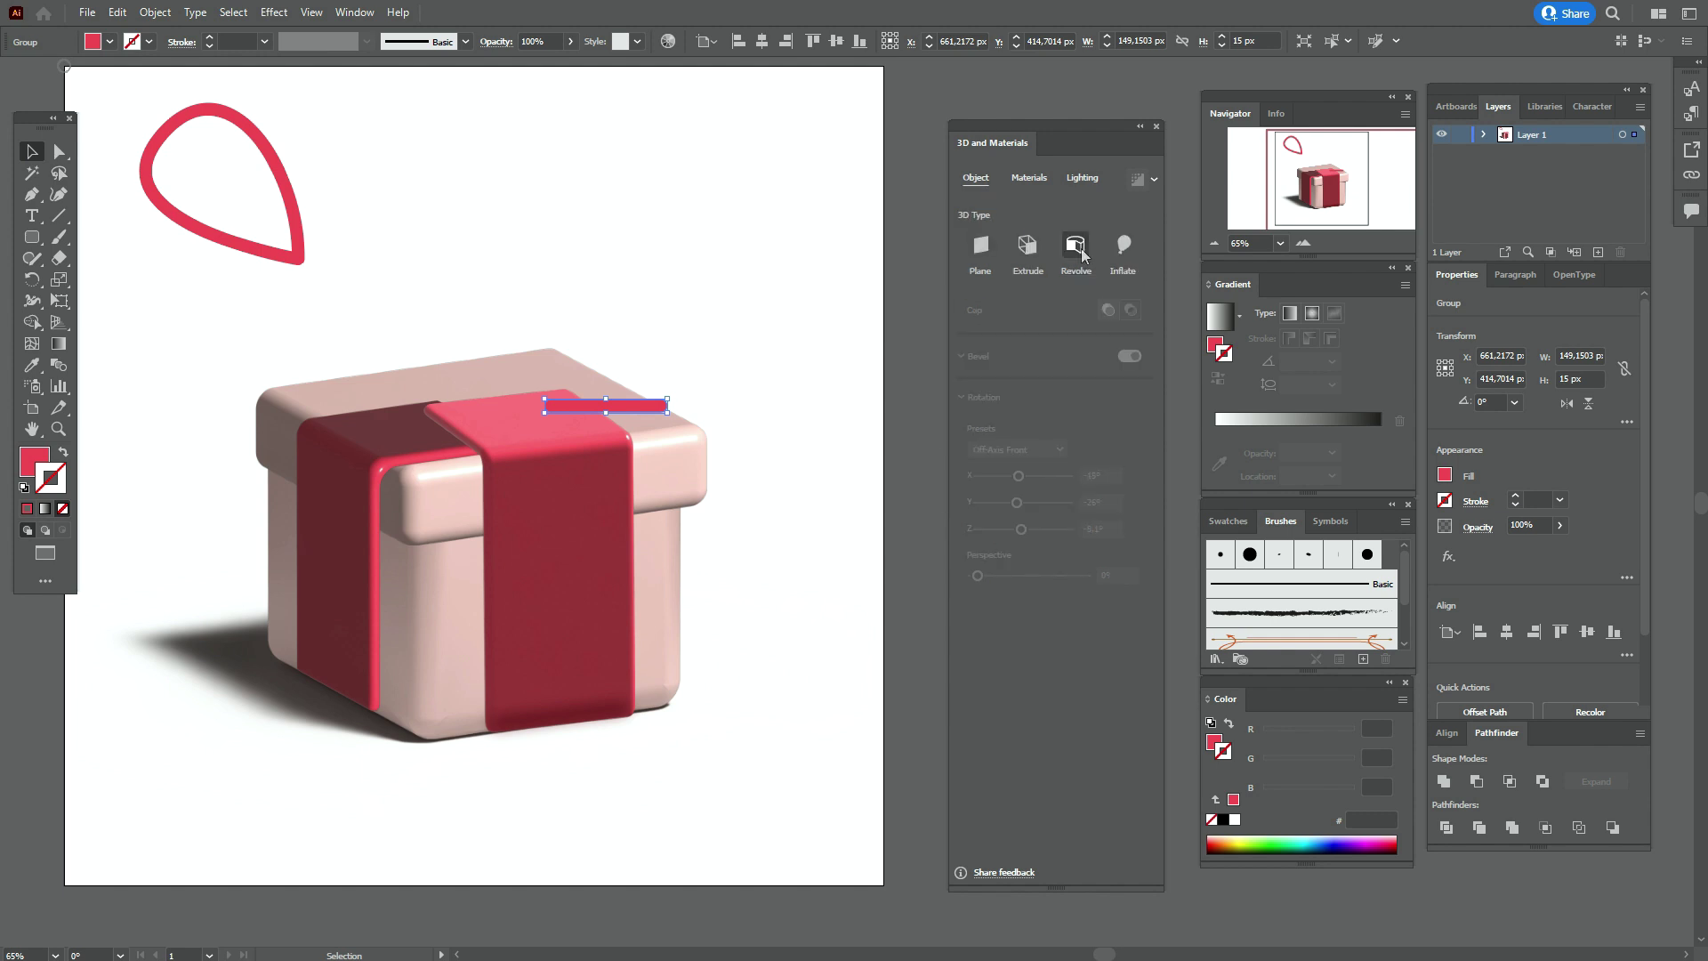
pyautogui.click(1127, 256)
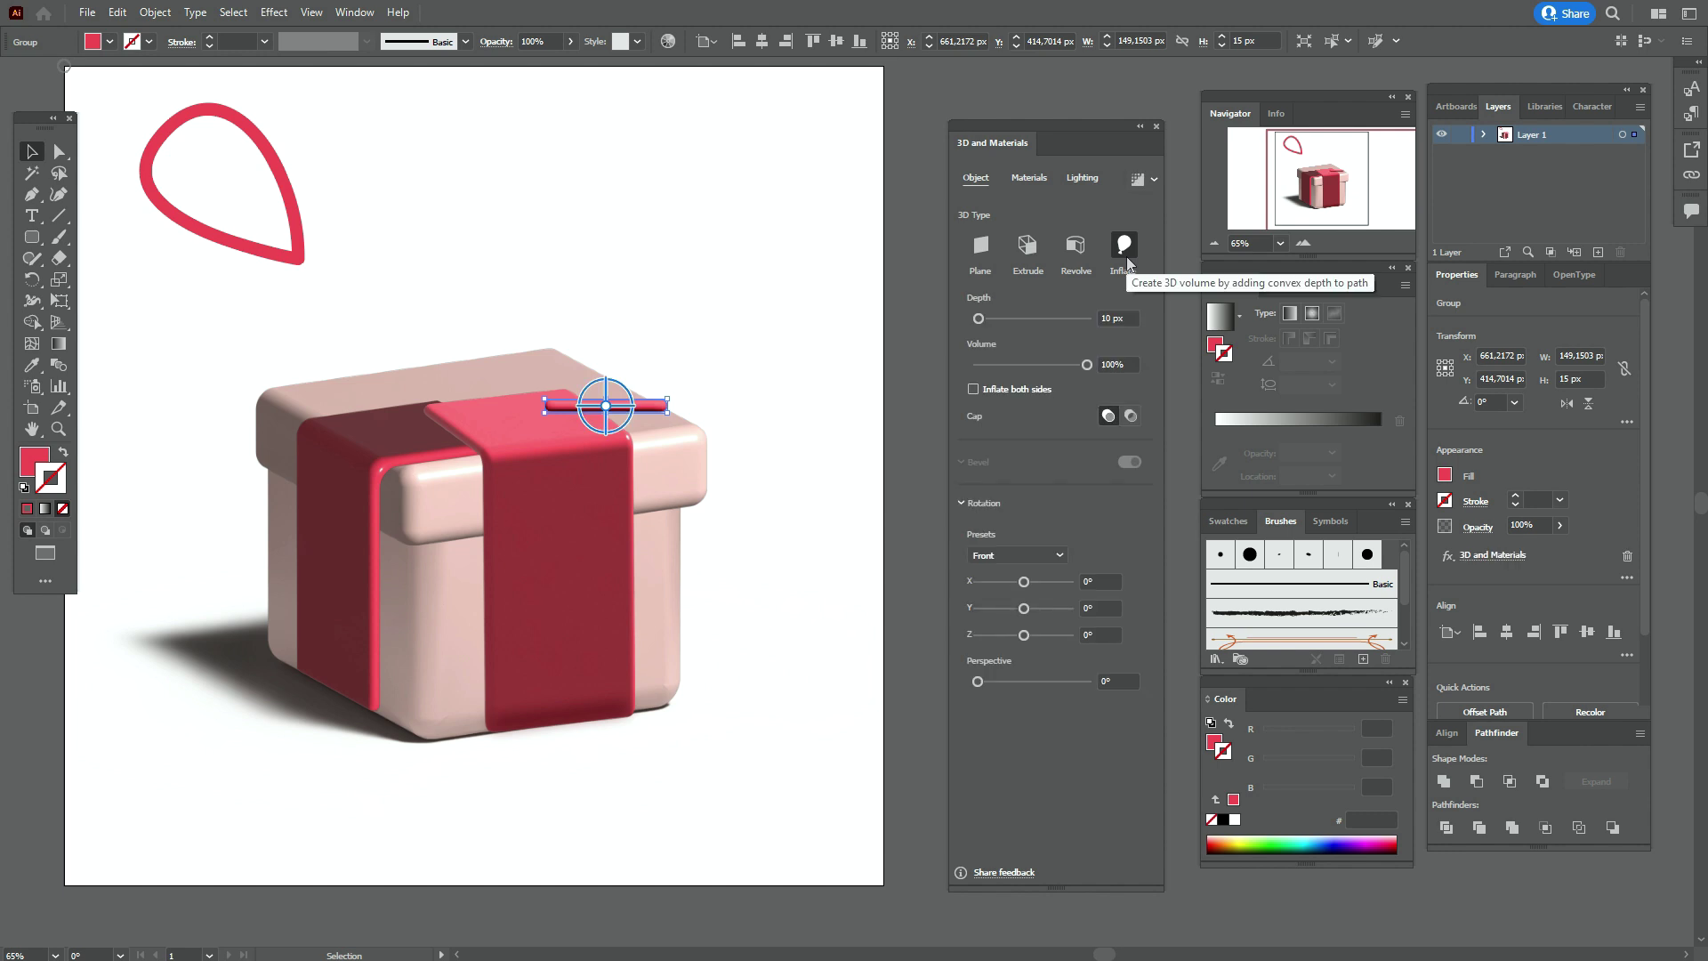
pyautogui.click(1107, 318)
pyautogui.write('15')
pyautogui.press('Return')
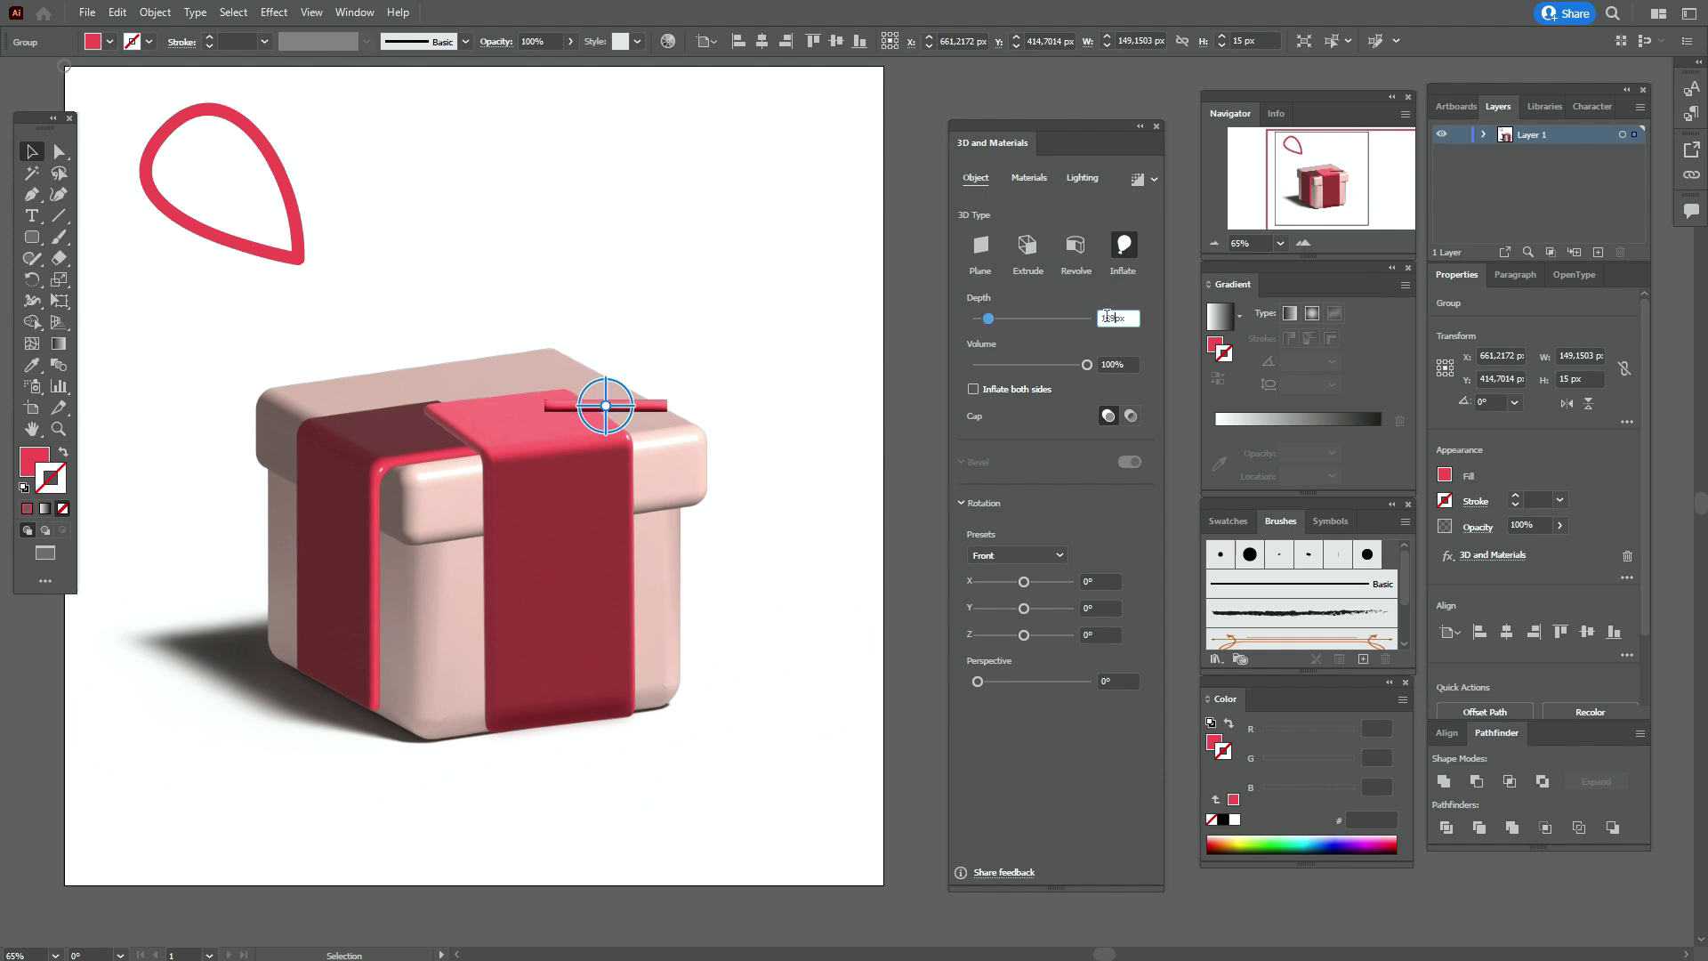
pyautogui.click(1123, 364)
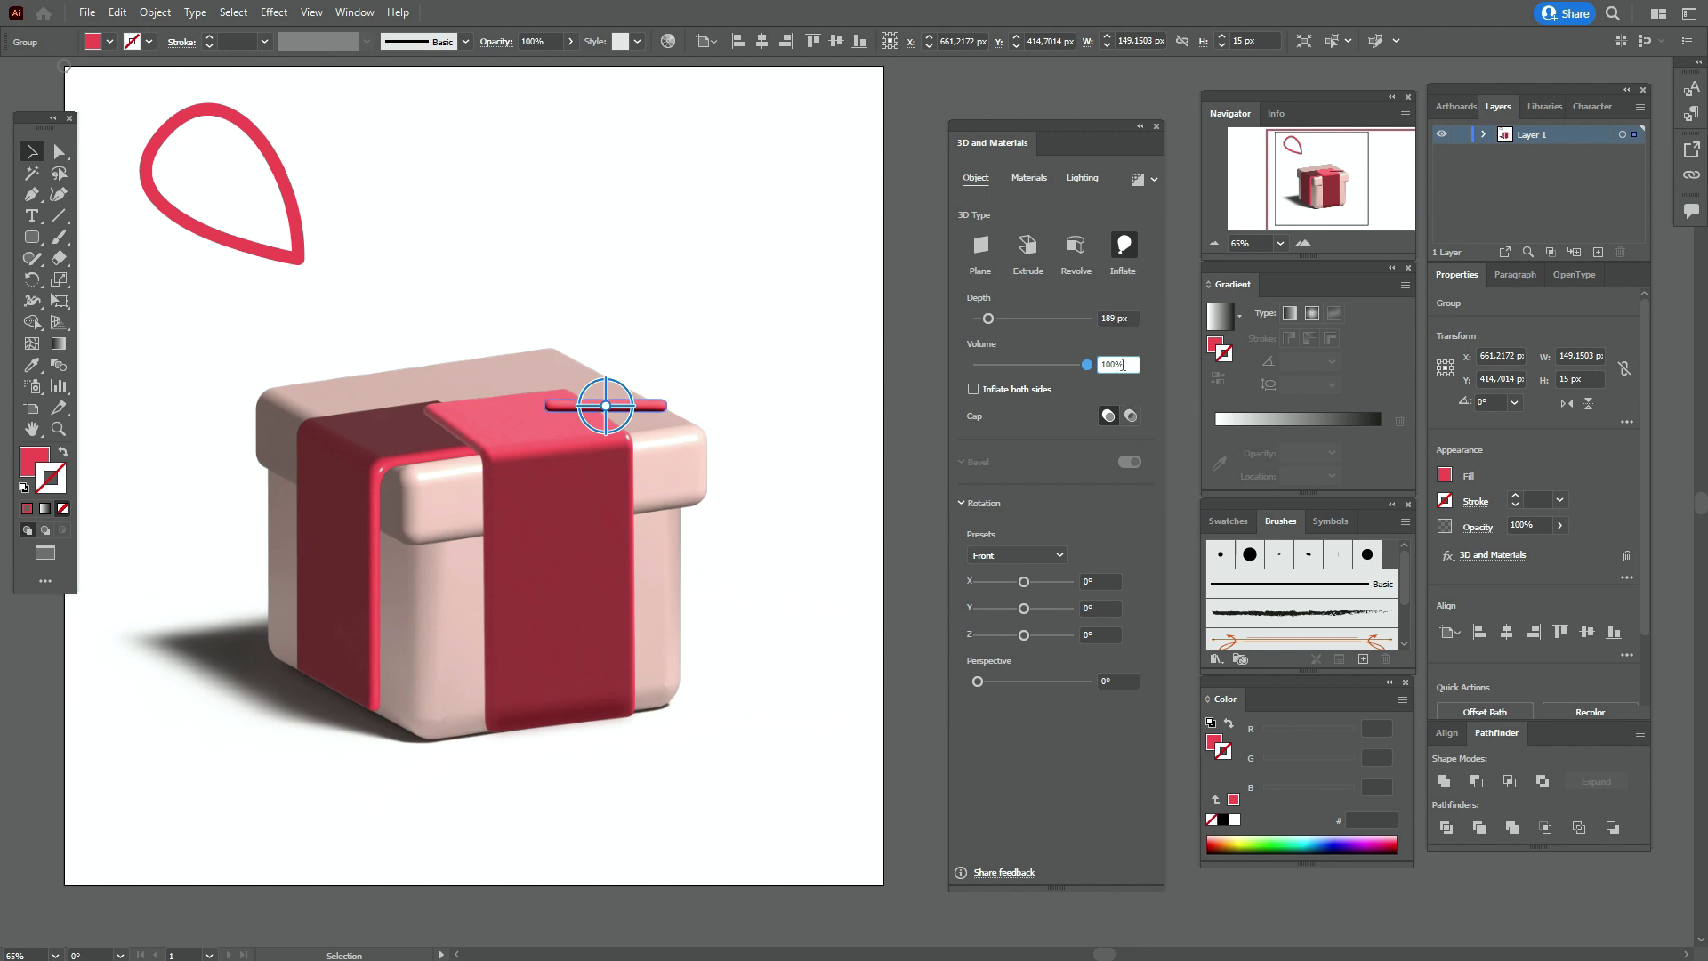
pyautogui.click(1038, 552)
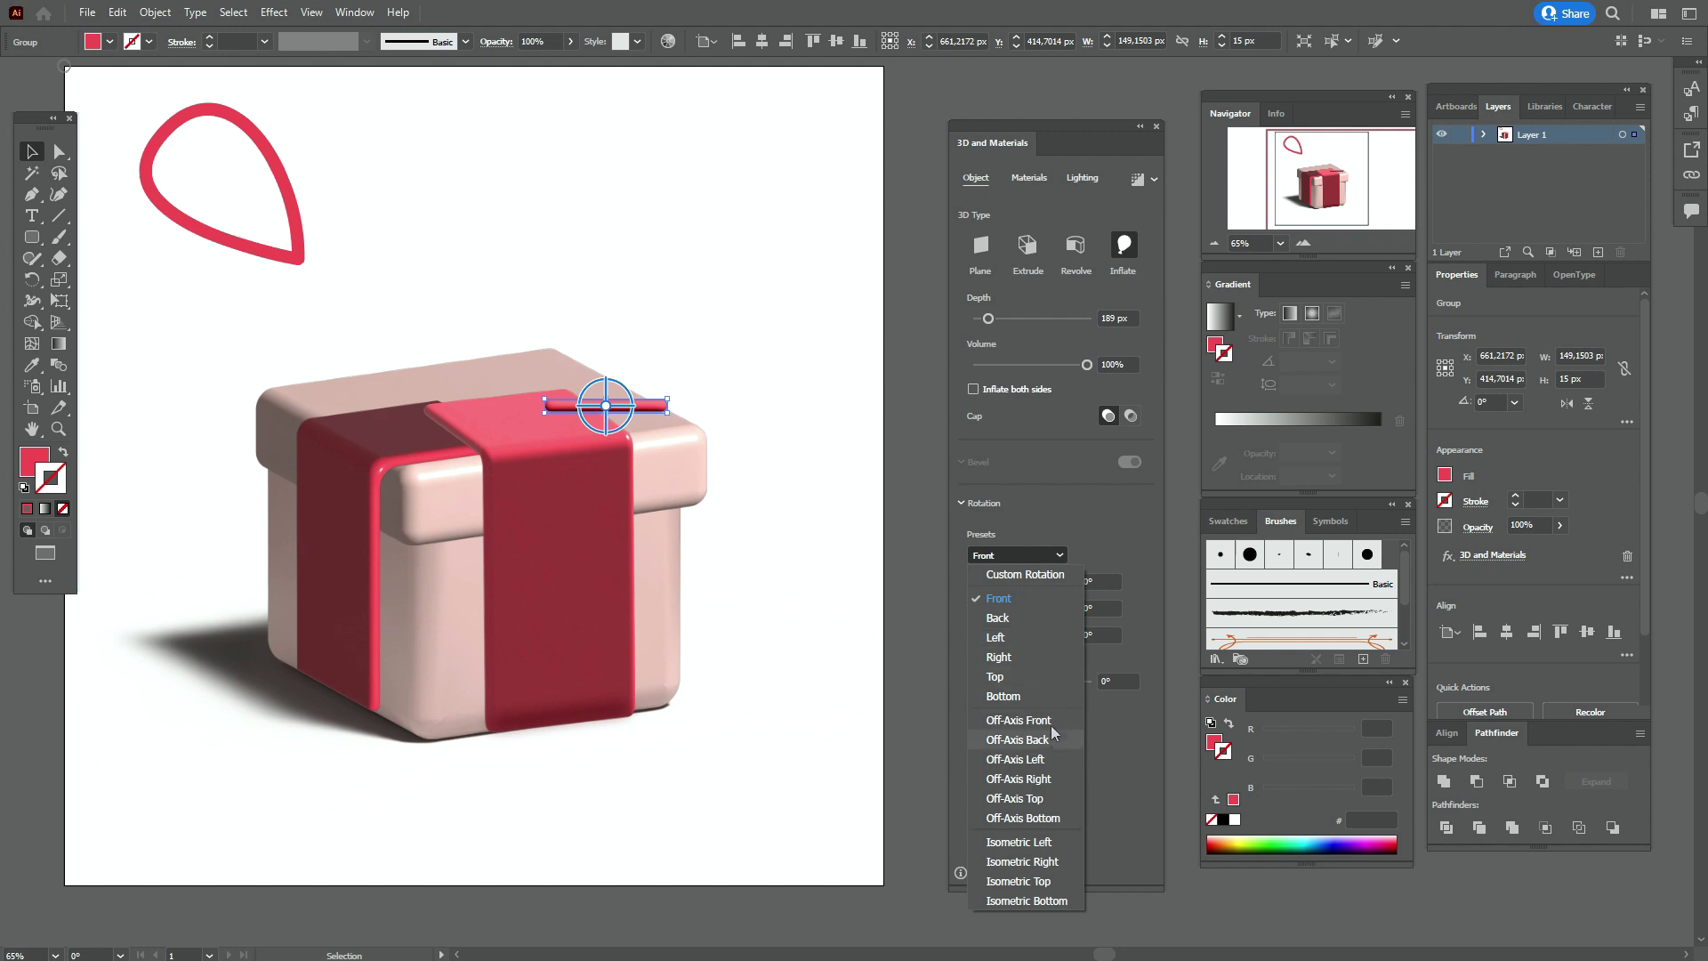
pyautogui.click(1019, 720)
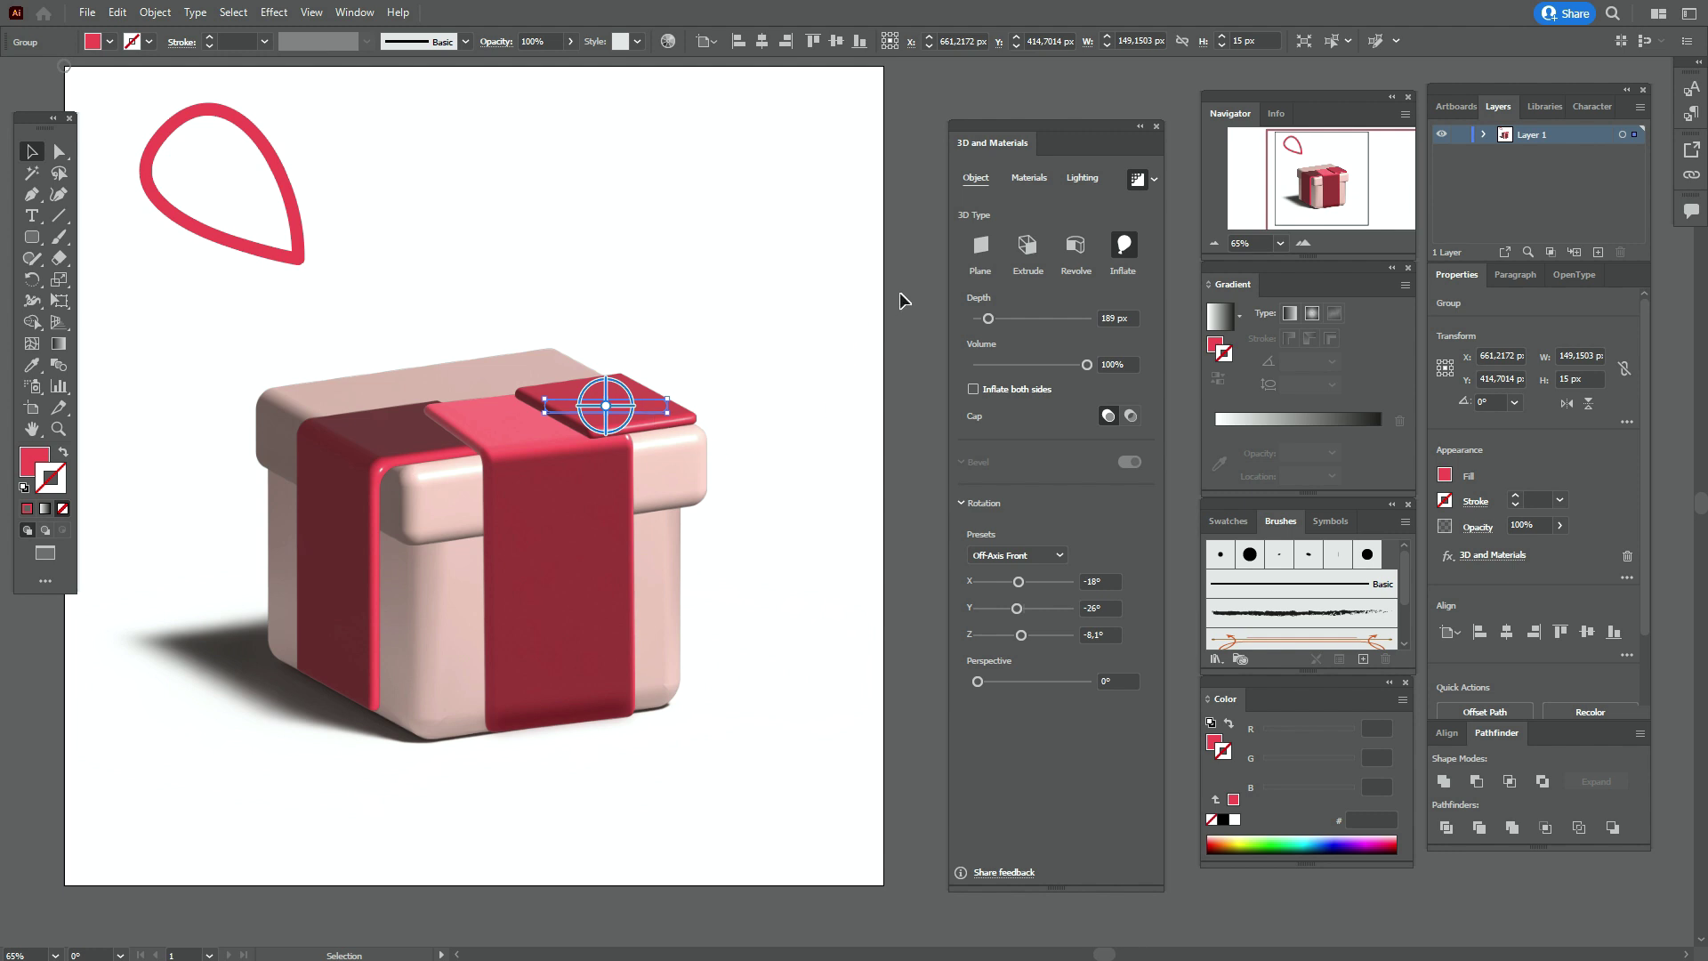
# Lower the red bar's material roughness to 0.24, check its lighting settings and deselect it
pyautogui.click(1026, 180)
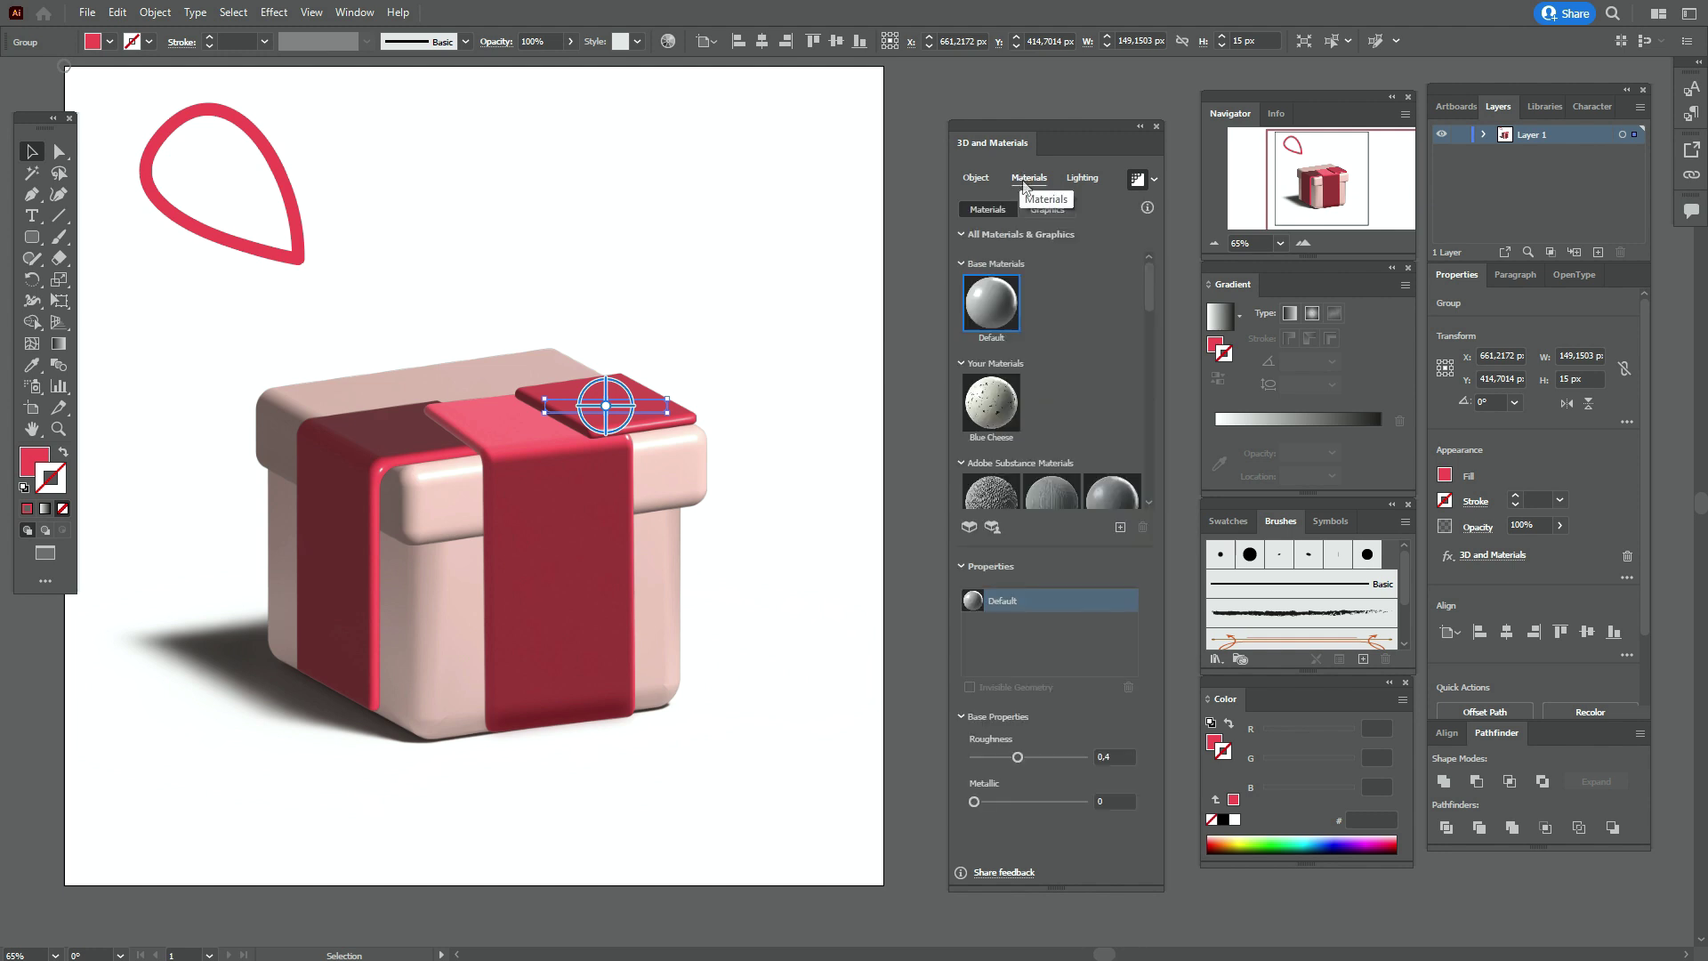
pyautogui.moveTo(1018, 763); pyautogui.dragTo(998, 769)
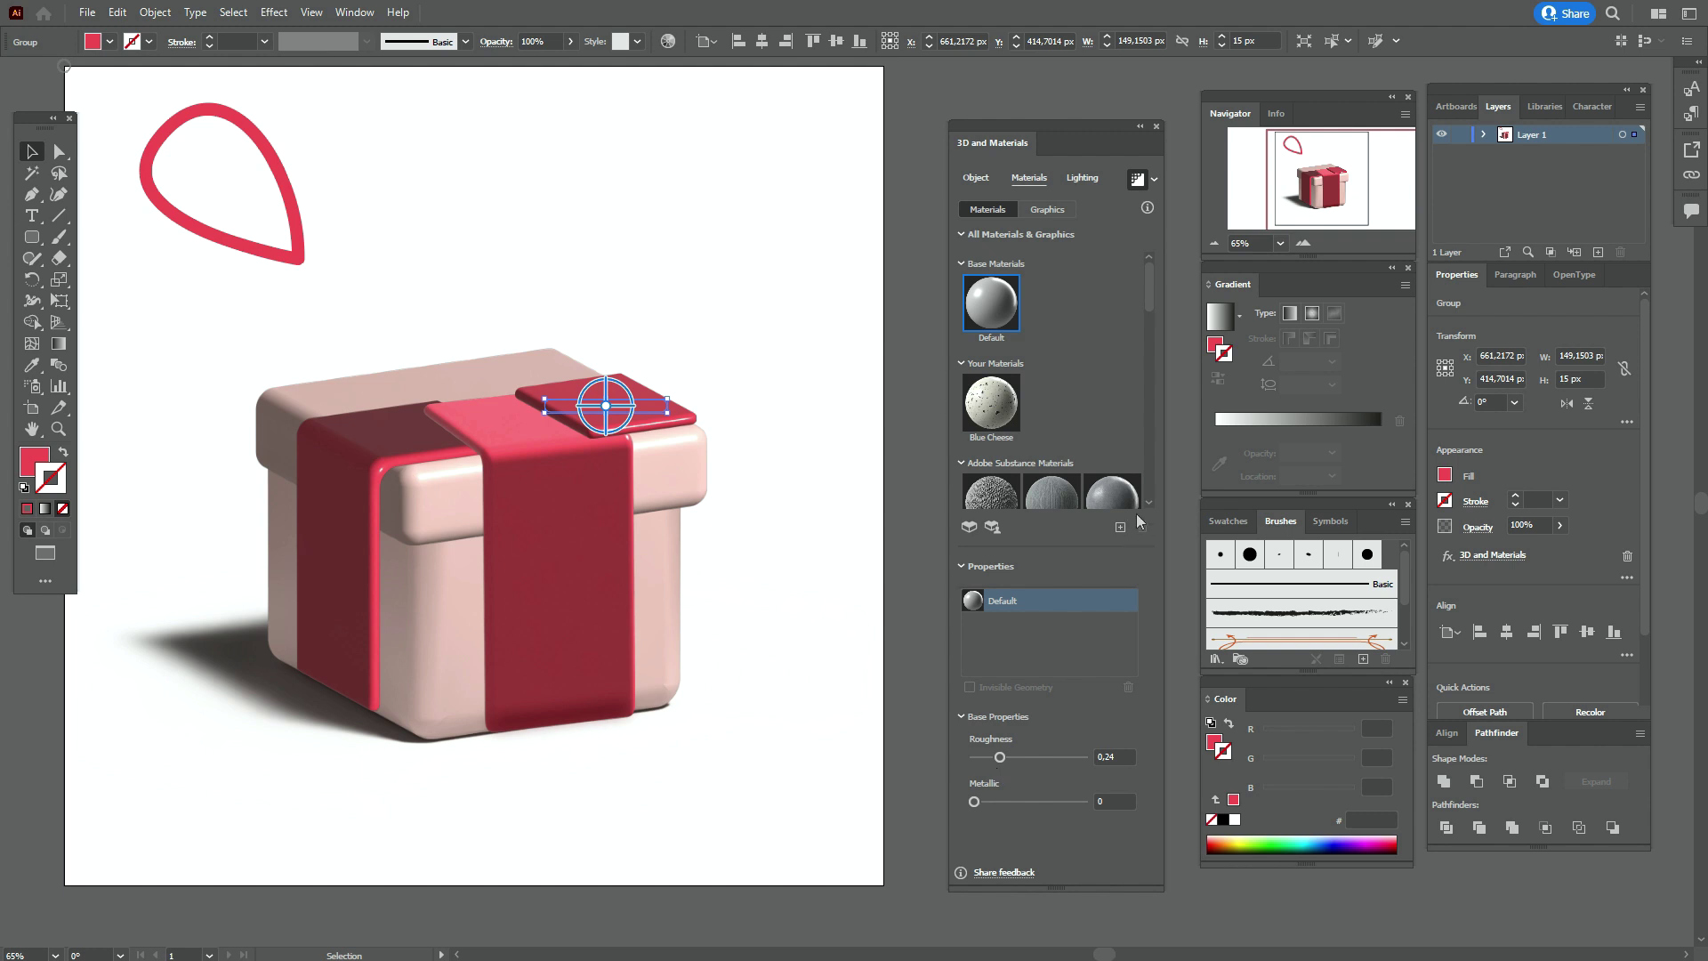
pyautogui.click(1090, 180)
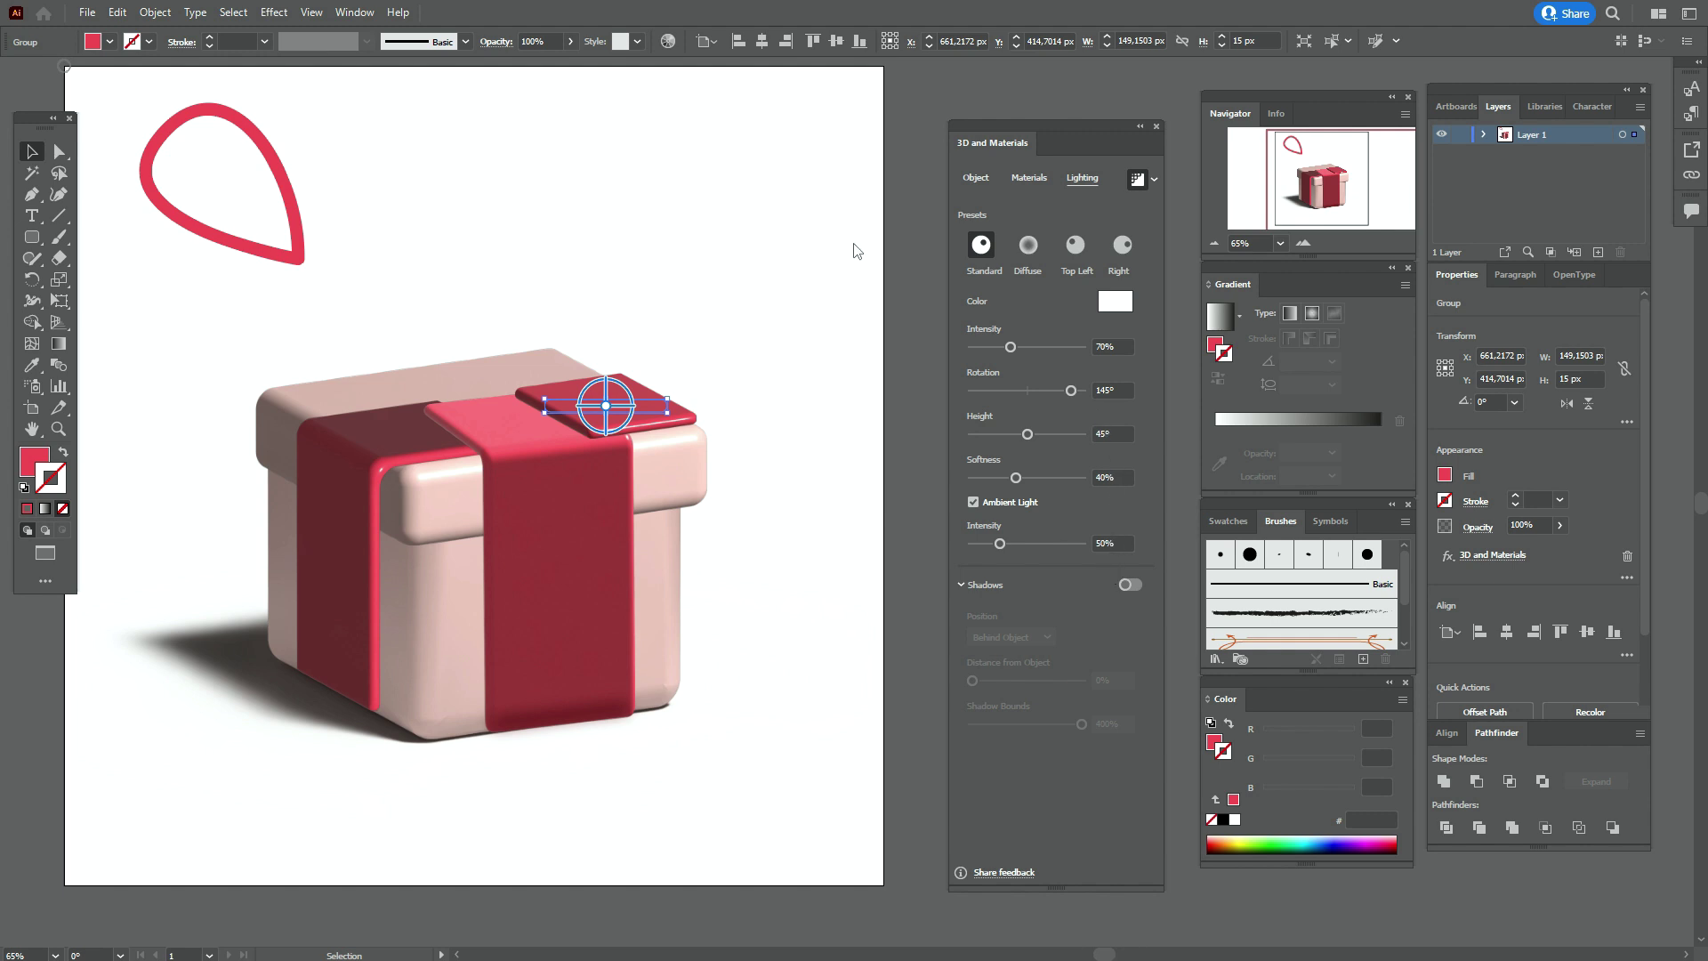
pyautogui.click(905, 211)
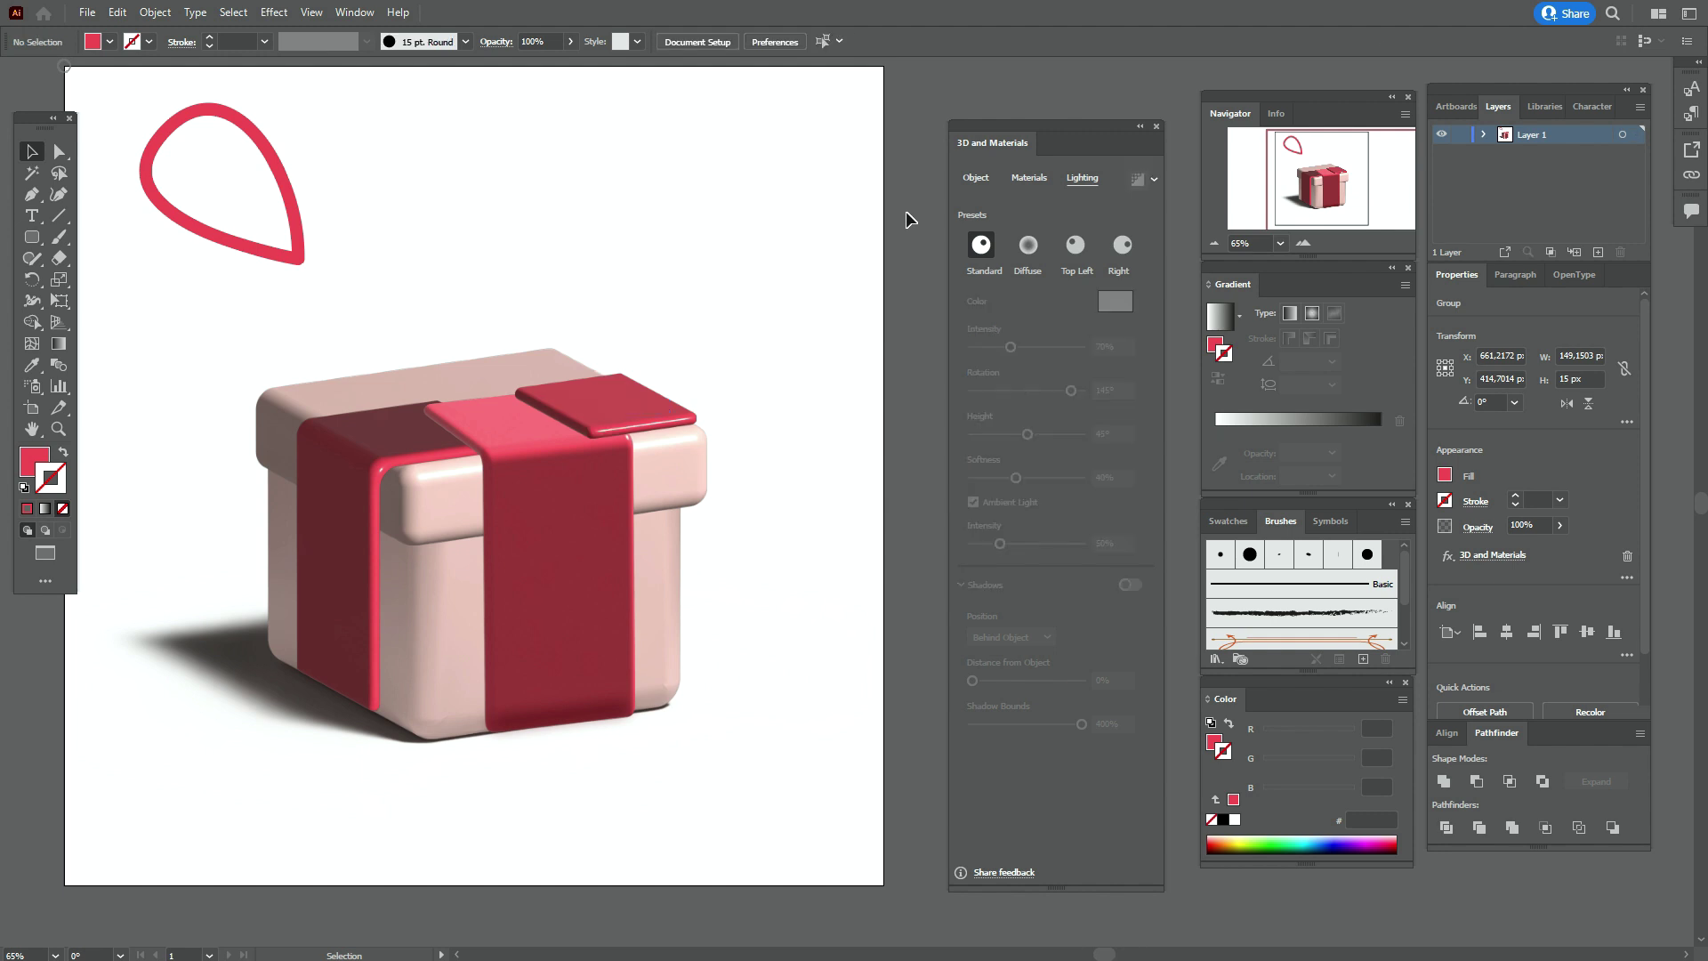
# Bring the front ribbon to the front so it covers the inner end of the new ribbon piece
pyautogui.click(579, 499)
pyautogui.rightClick(579, 500)
pyautogui.moveTo(703, 427)
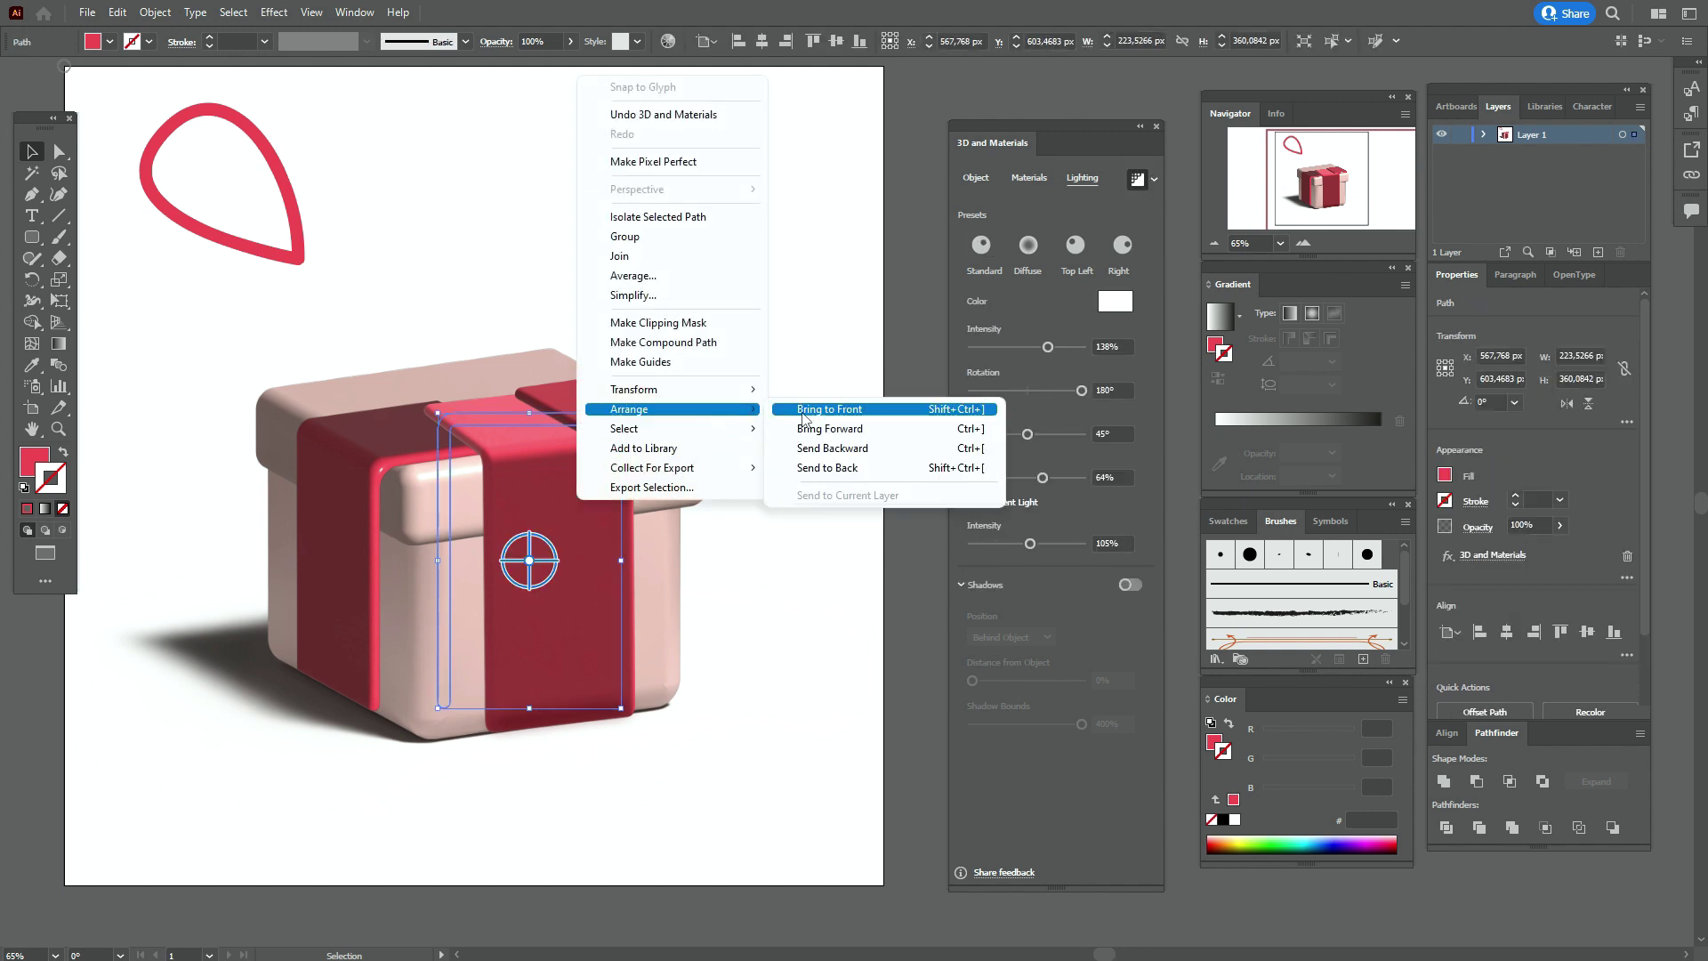
pyautogui.click(805, 409)
pyautogui.click(895, 386)
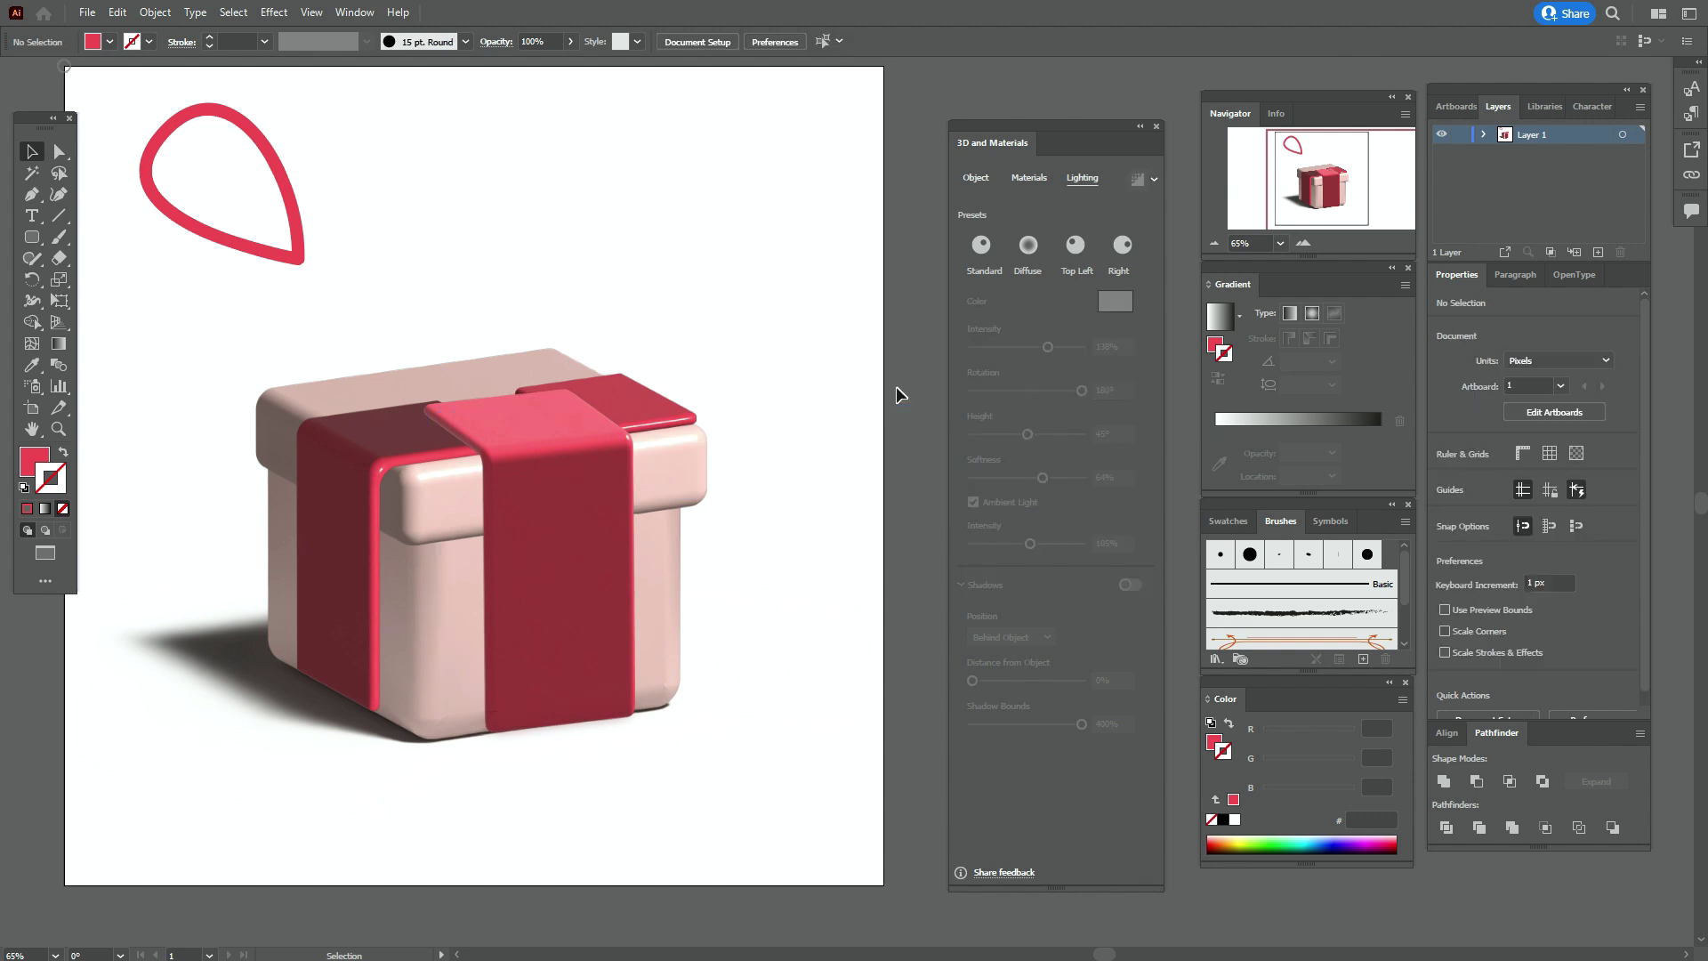
# Place the teardrop bow loop on the lid where the ribbons meet, rotated about 19°, and bring it to the front
pyautogui.moveTo(289, 257); pyautogui.dragTo(479, 380)
pyautogui.rightClick(472, 374)
pyautogui.moveTo(622, 576)
pyautogui.click(770, 578)
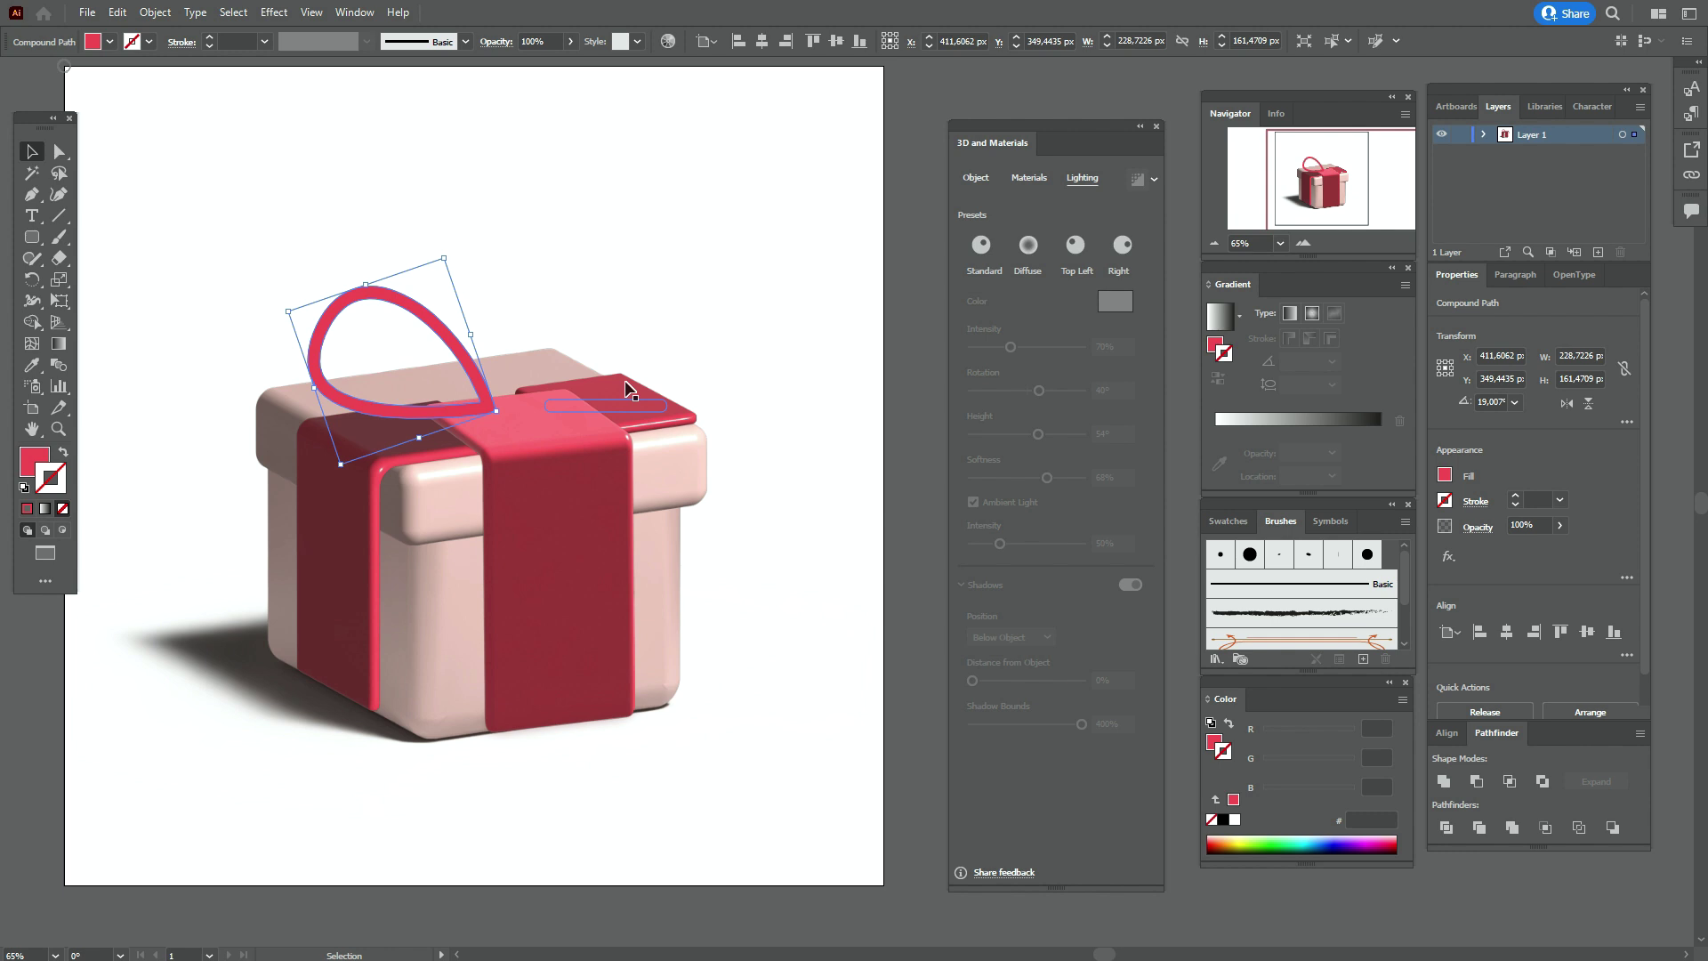
# Inflate the teardrop loop to a depth of 124 px with the Off-Axis Front rotation preset
pyautogui.click(975, 180)
pyautogui.click(1125, 246)
pyautogui.doubleClick(1106, 318)
pyautogui.write('24')
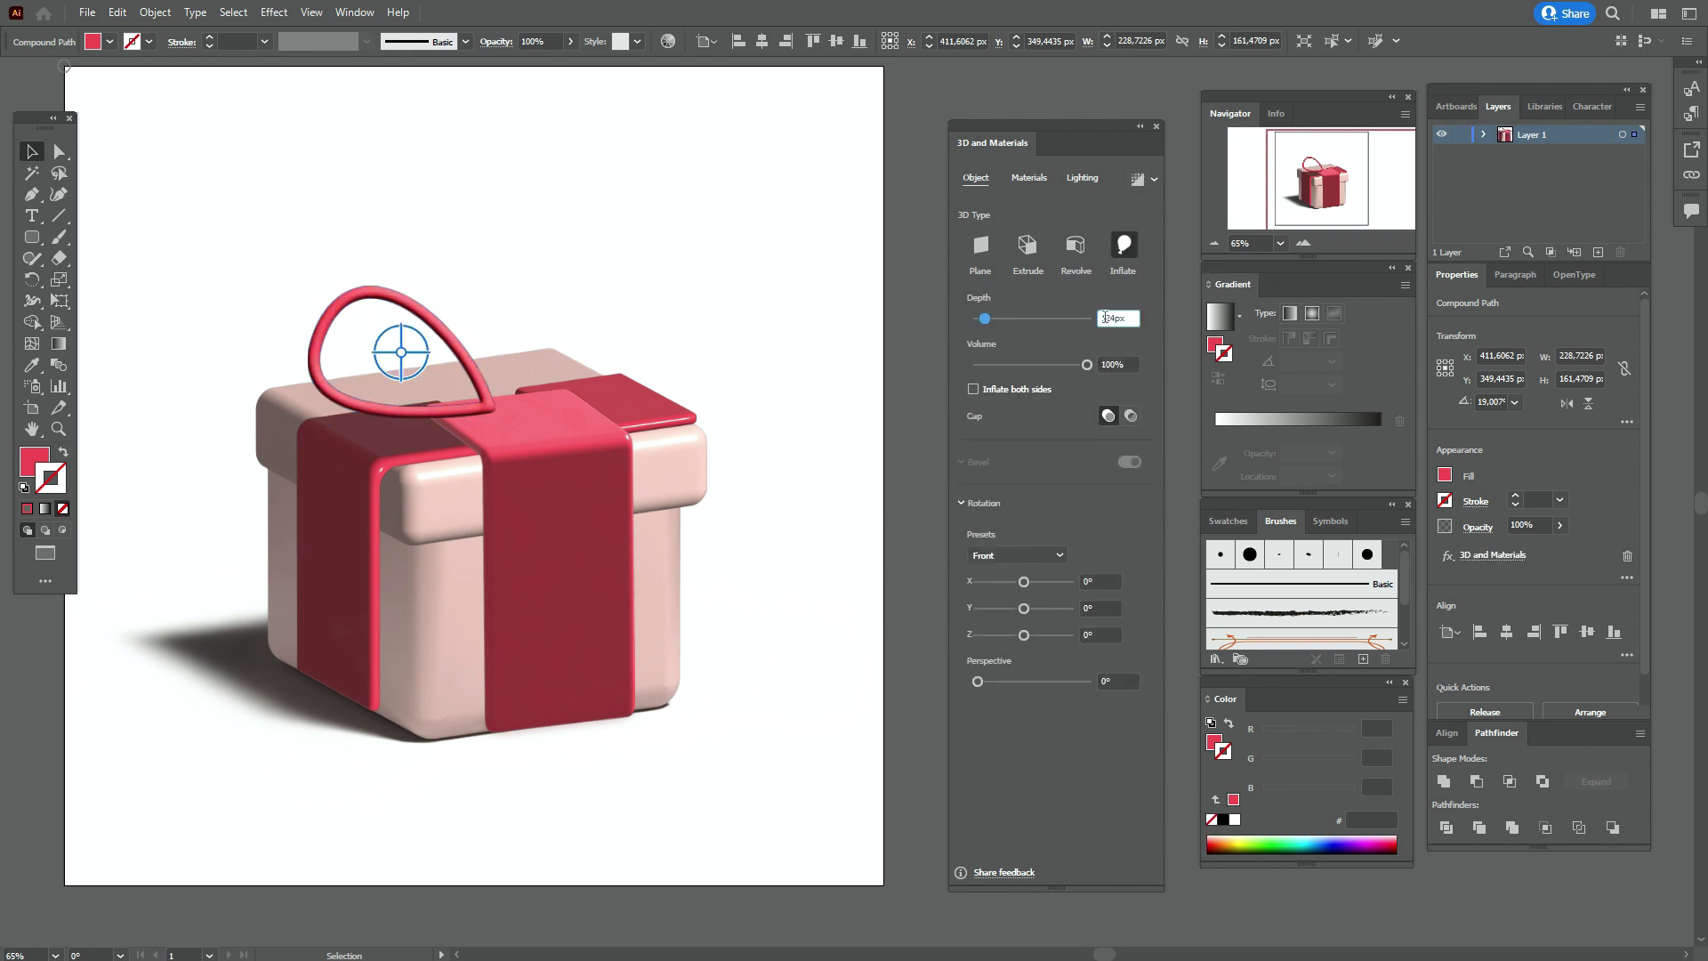
pyautogui.click(1036, 557)
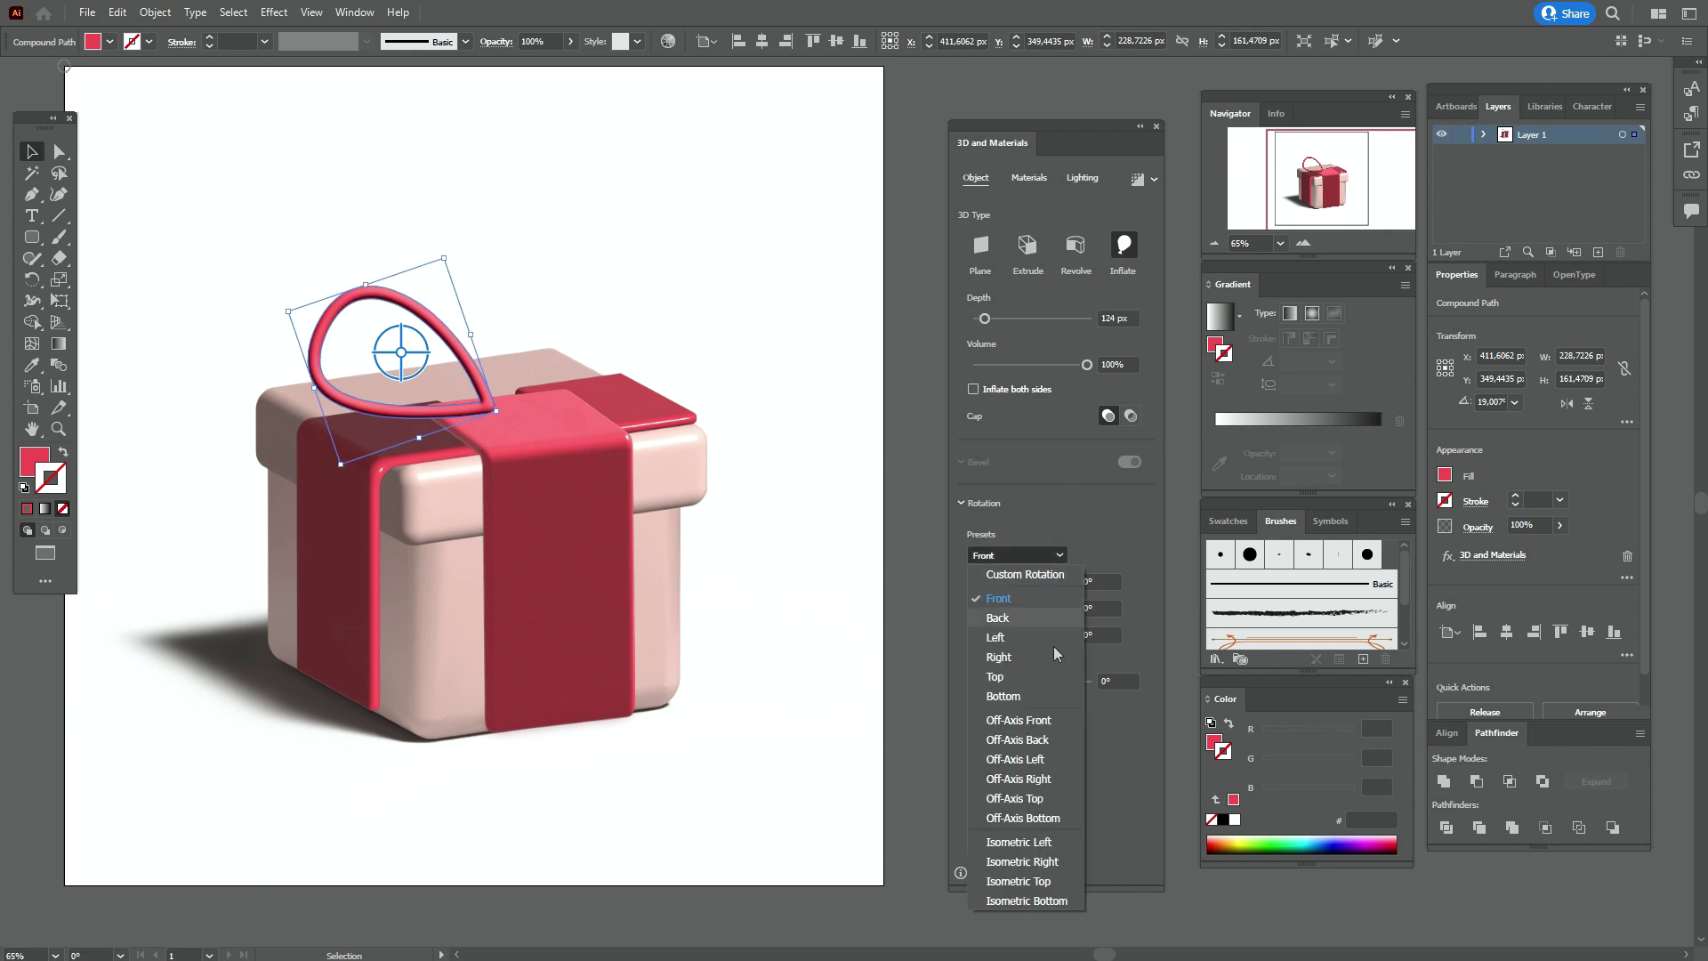
pyautogui.click(1055, 728)
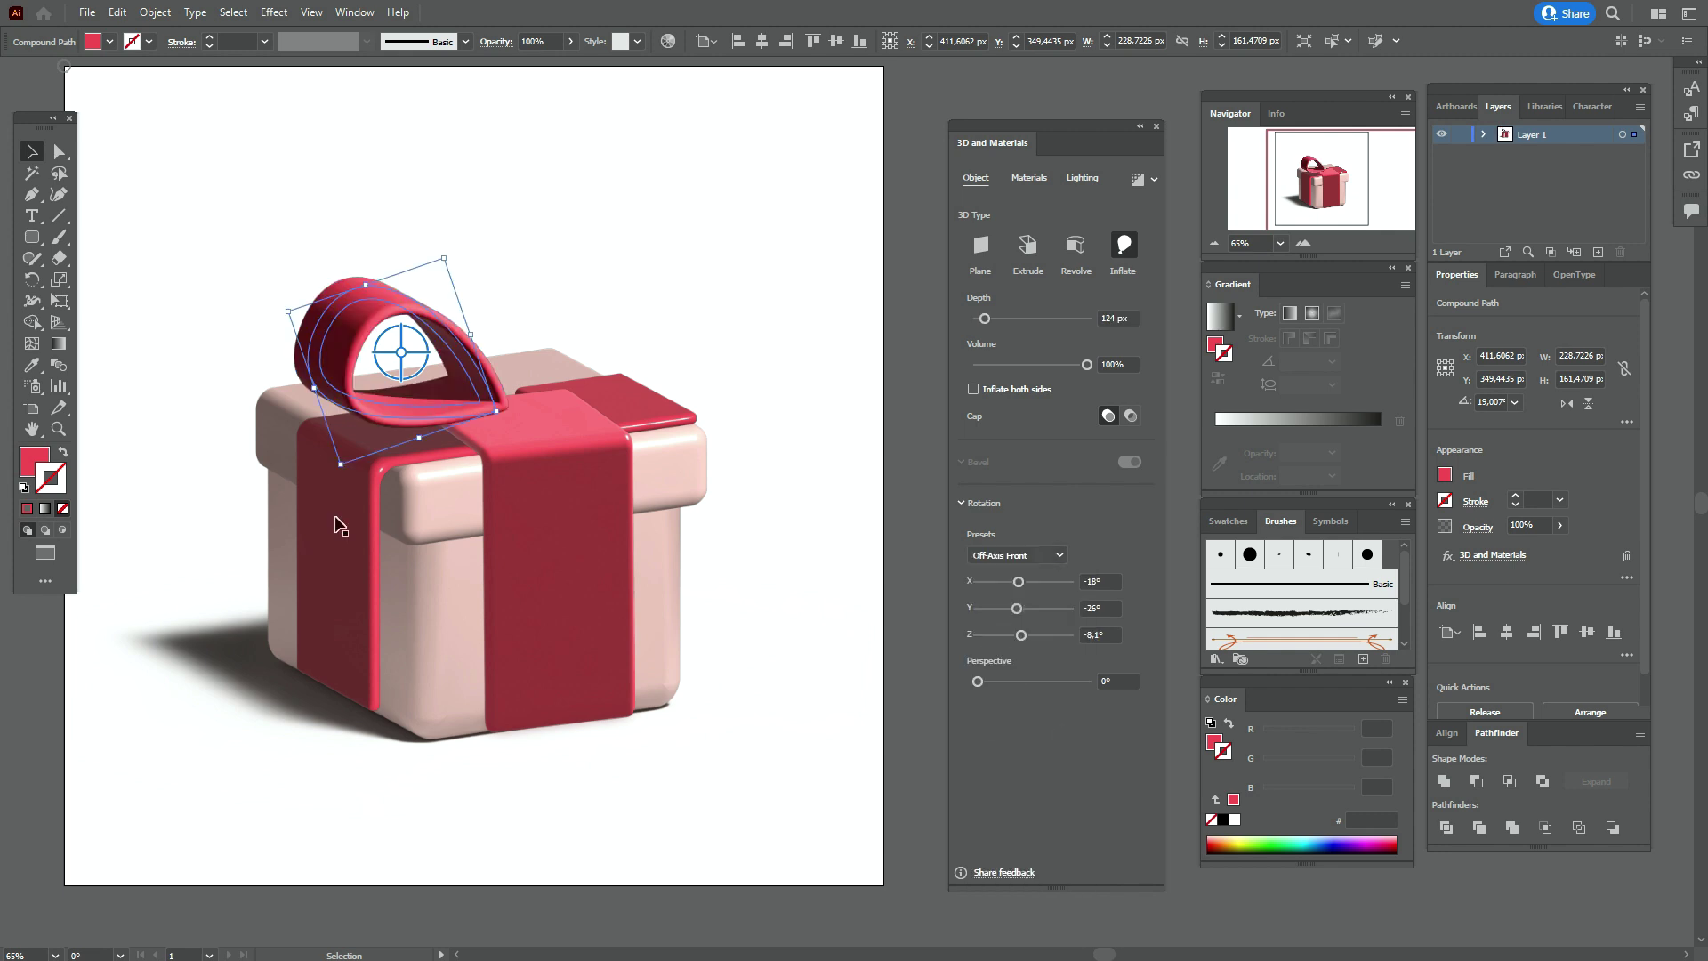
# Lower the bow loop slightly onto the lid's ribbon and render it
pyautogui.moveTo(496, 398); pyautogui.dragTo(494, 412)
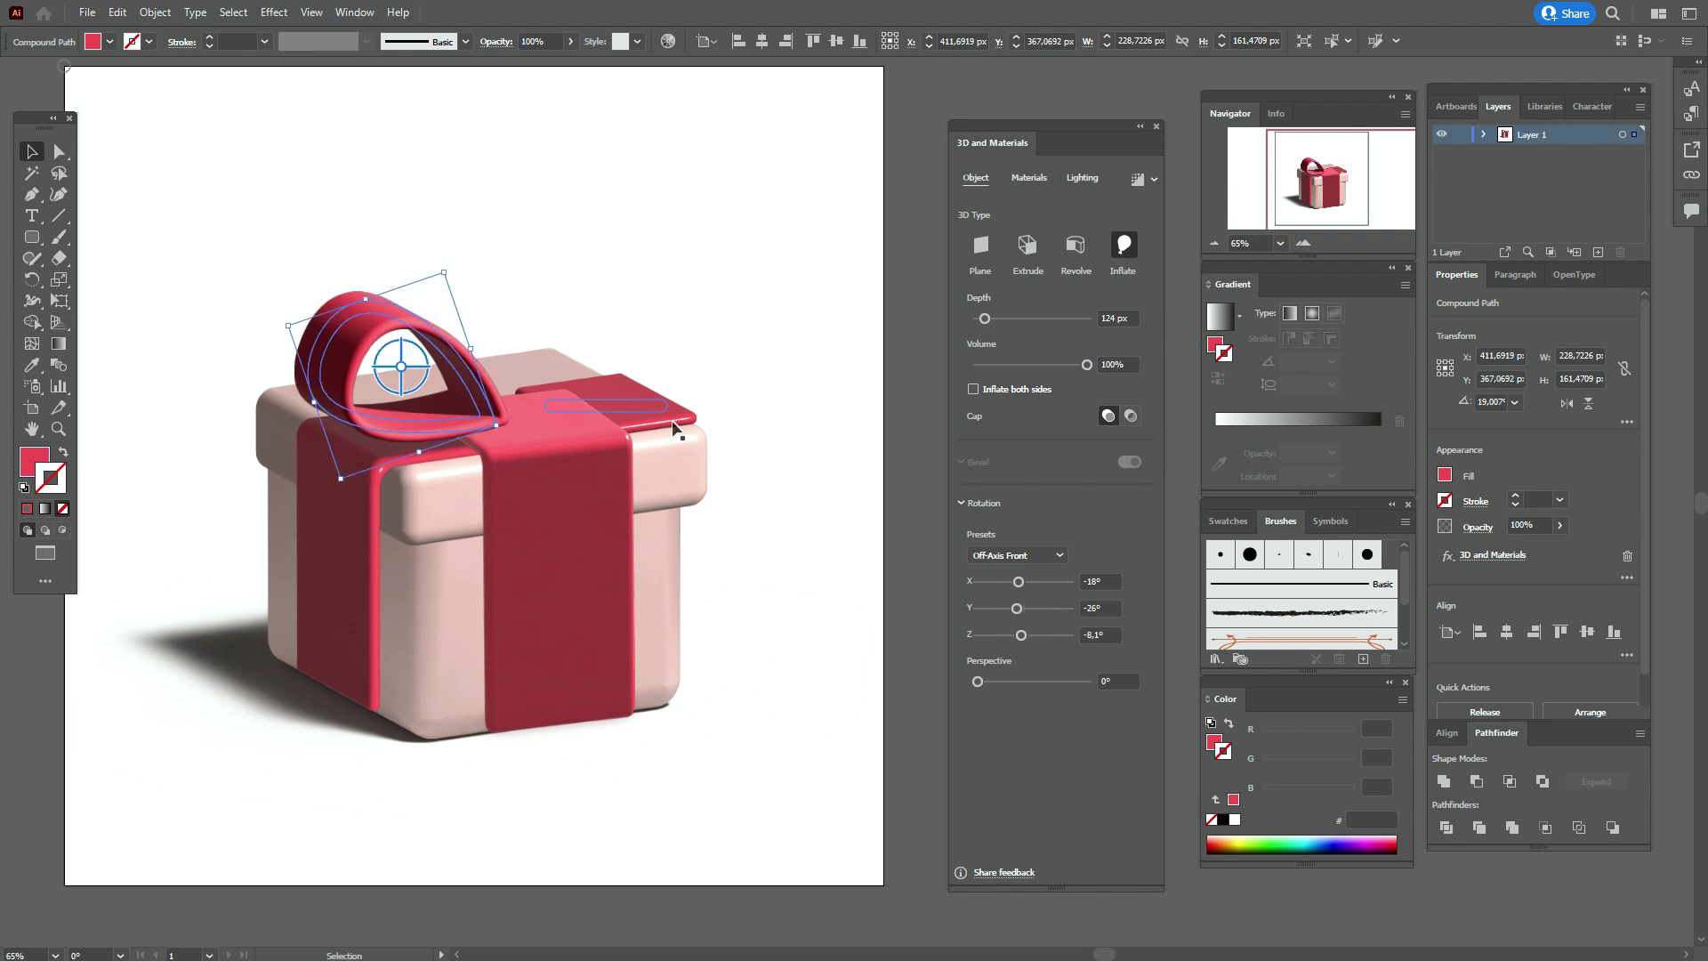
pyautogui.click(1139, 181)
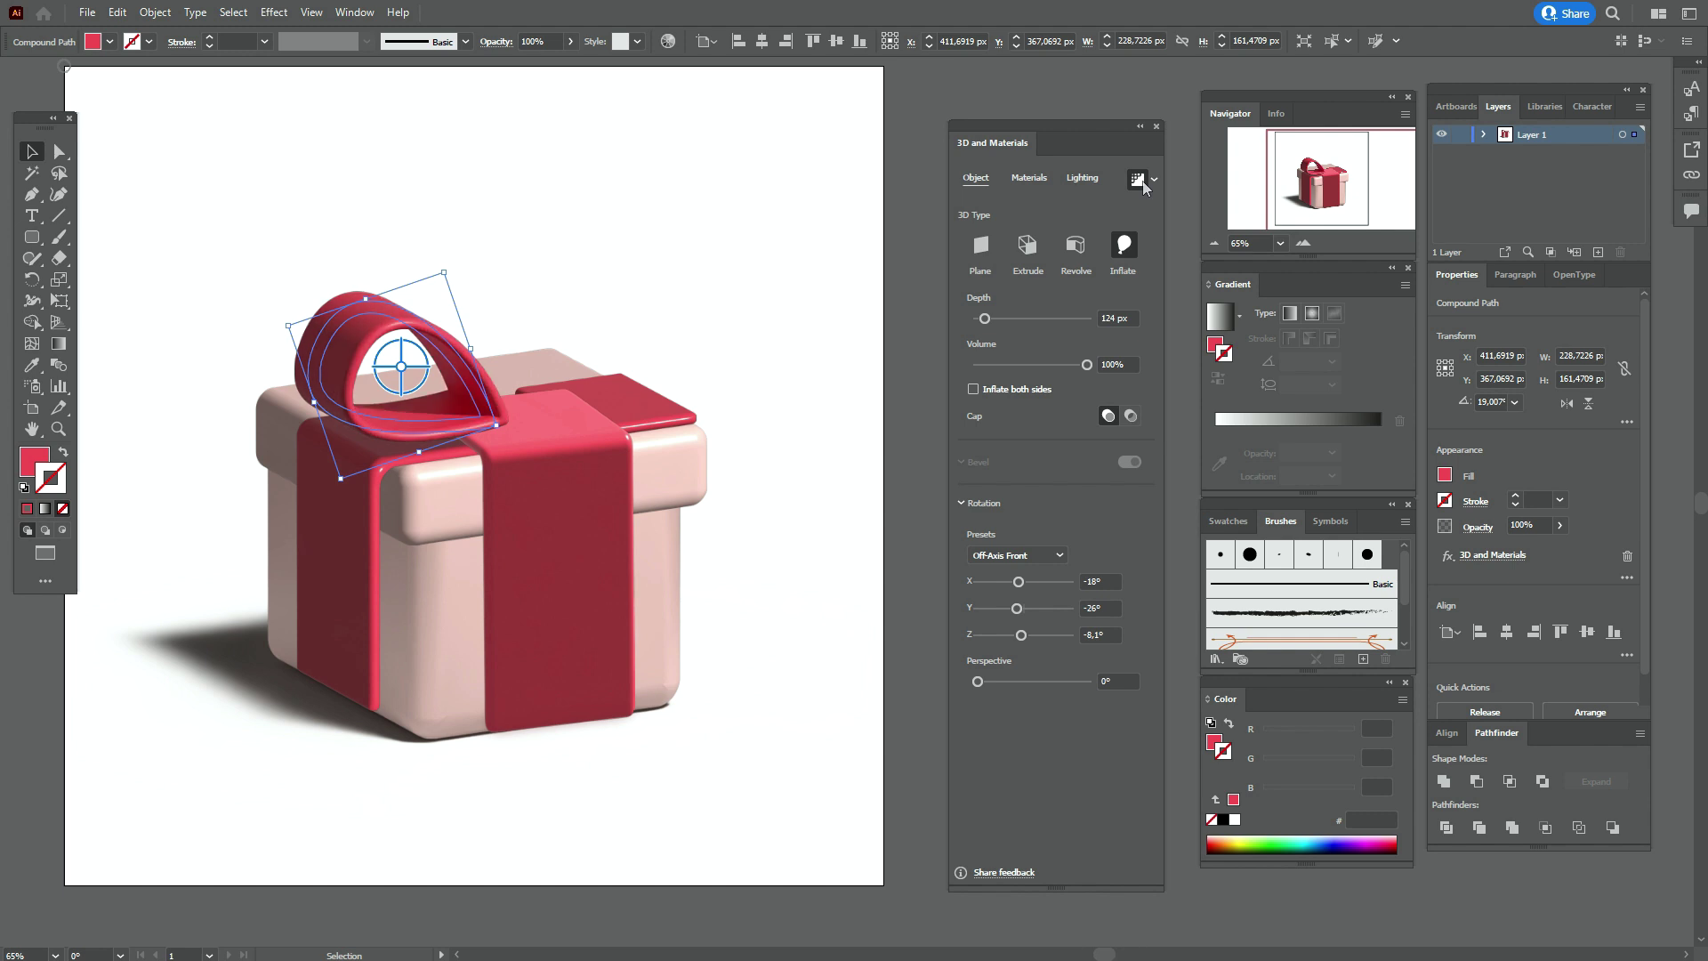
# Set the roughness of the selected bow loop's material to 0.21
pyautogui.click(1029, 179)
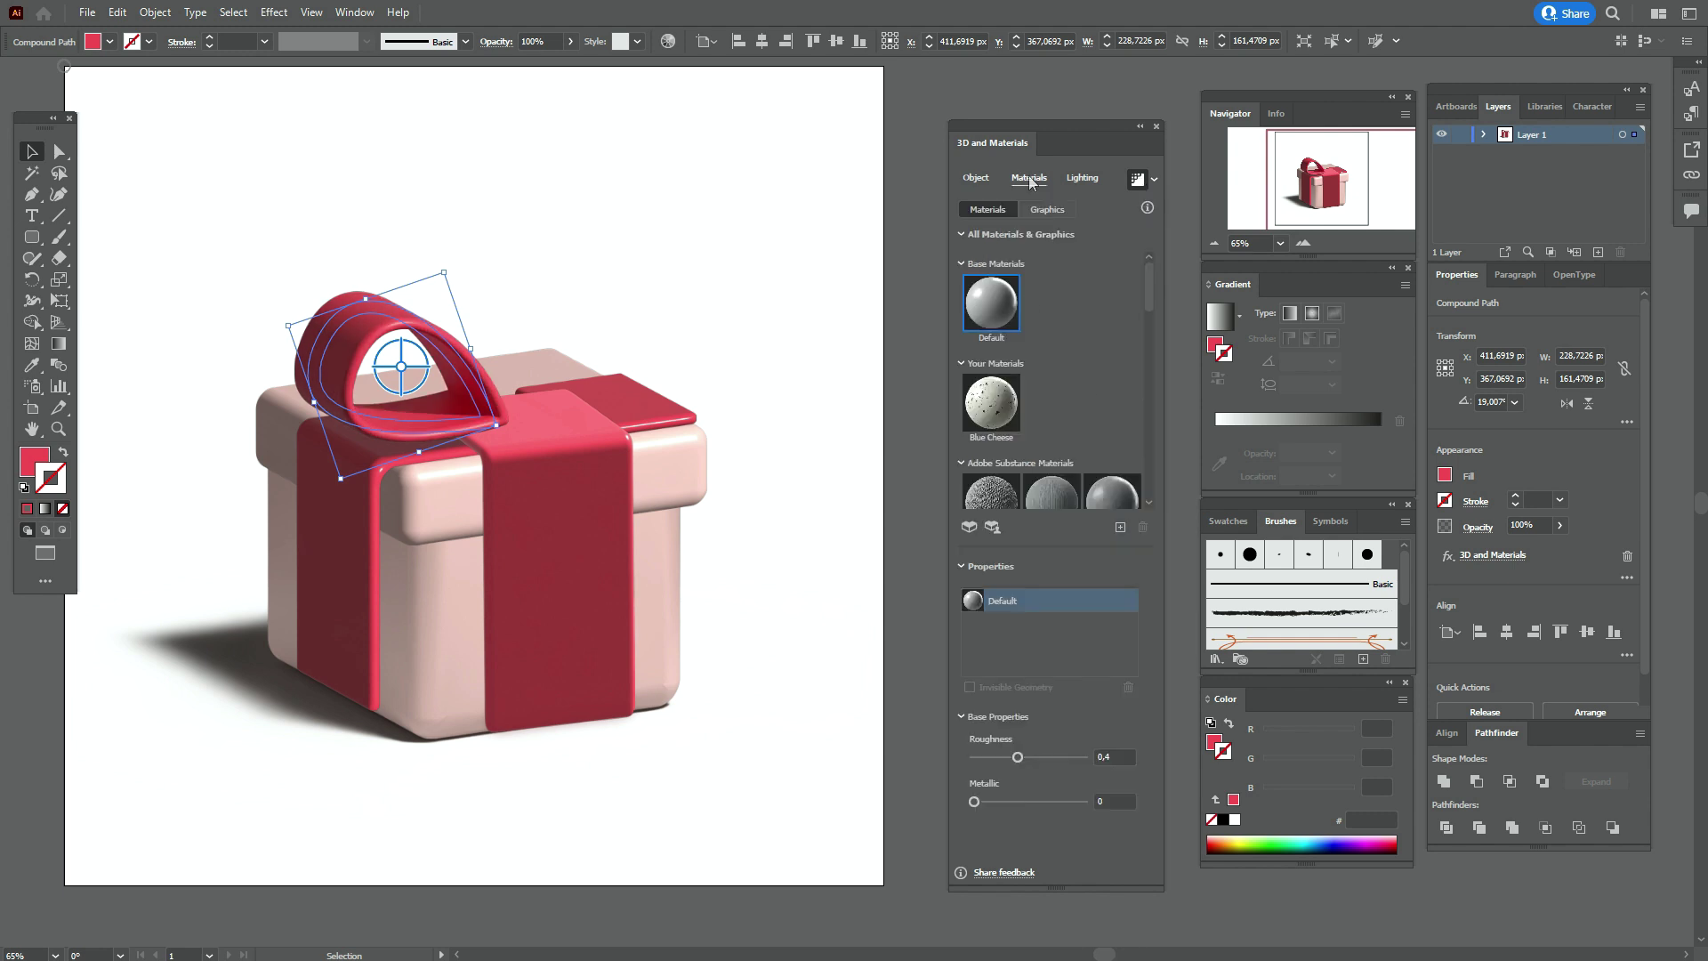
pyautogui.click(1108, 756)
pyautogui.moveTo(1017, 758); pyautogui.dragTo(996, 761)
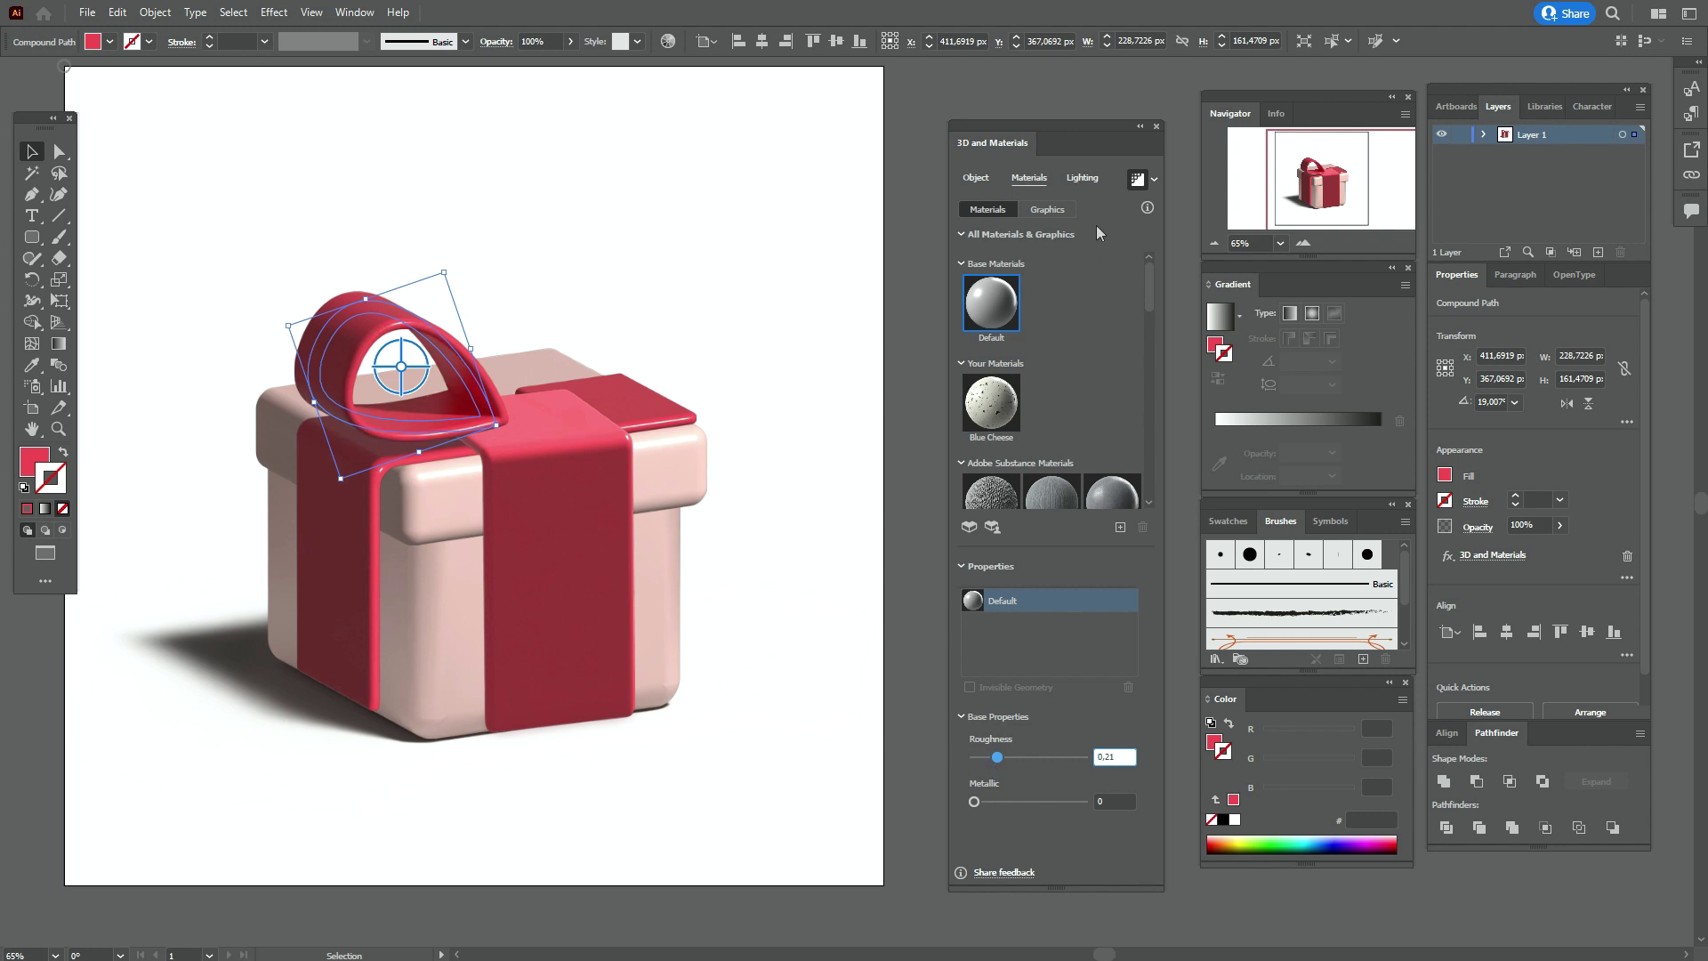
# Light the bow loop with a rotation of 40°, a height of 54° and a softness of 69%
pyautogui.click(1091, 183)
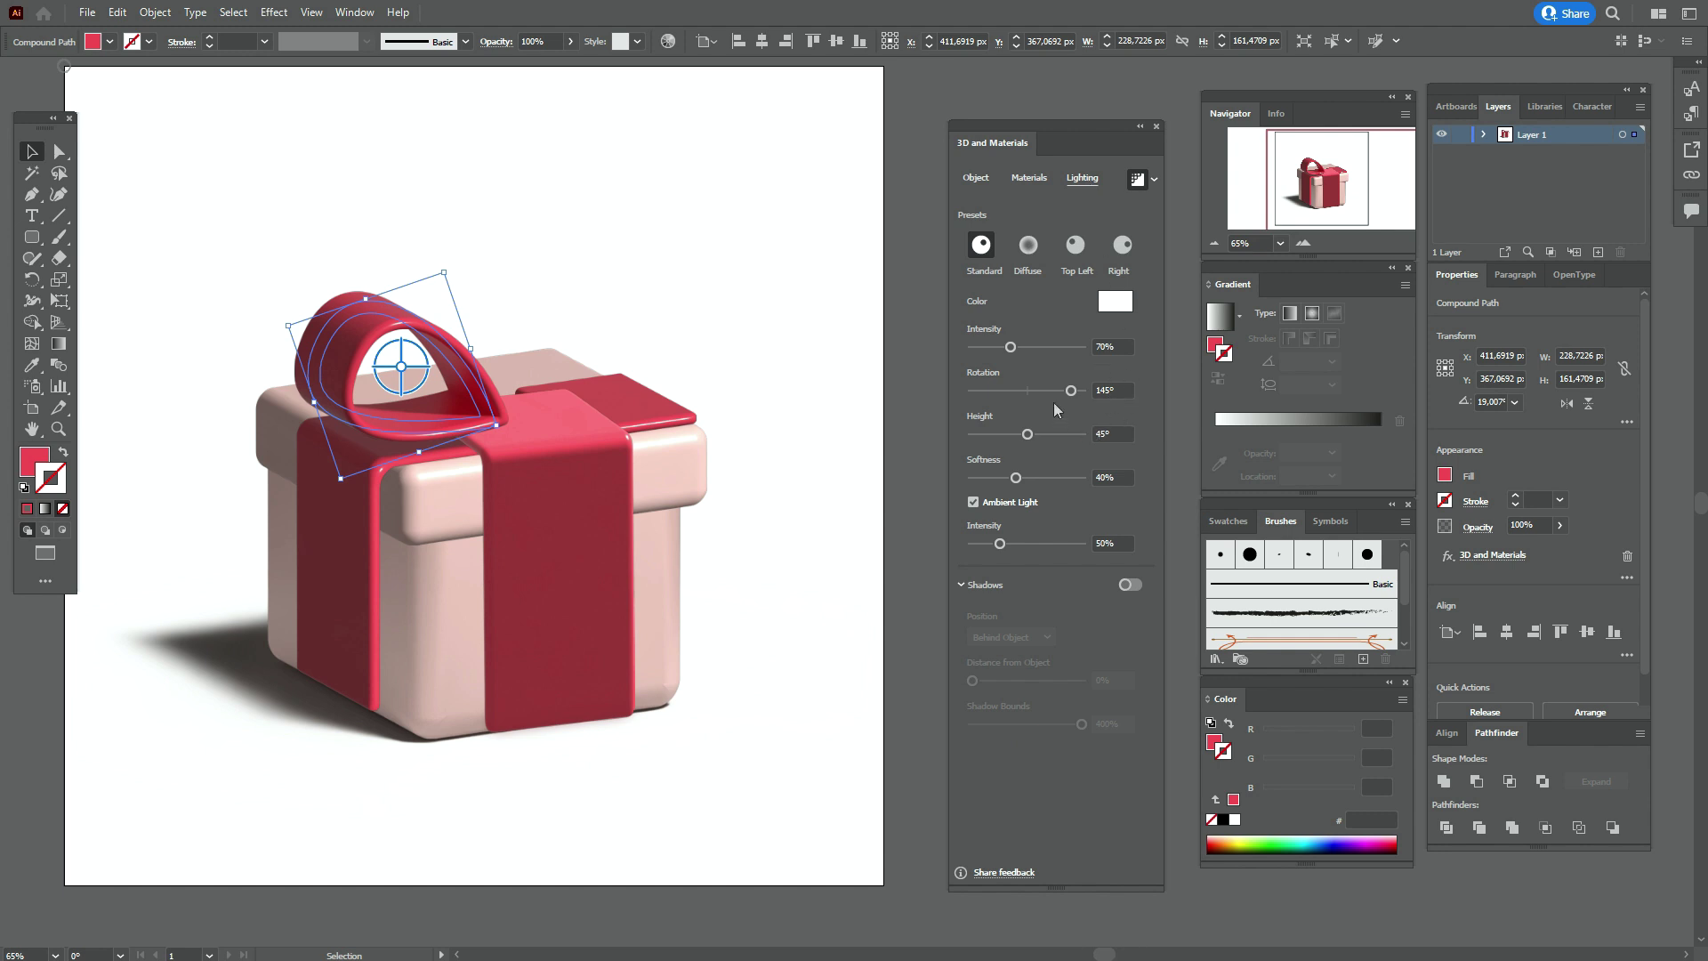
pyautogui.moveTo(1071, 391); pyautogui.dragTo(1045, 403)
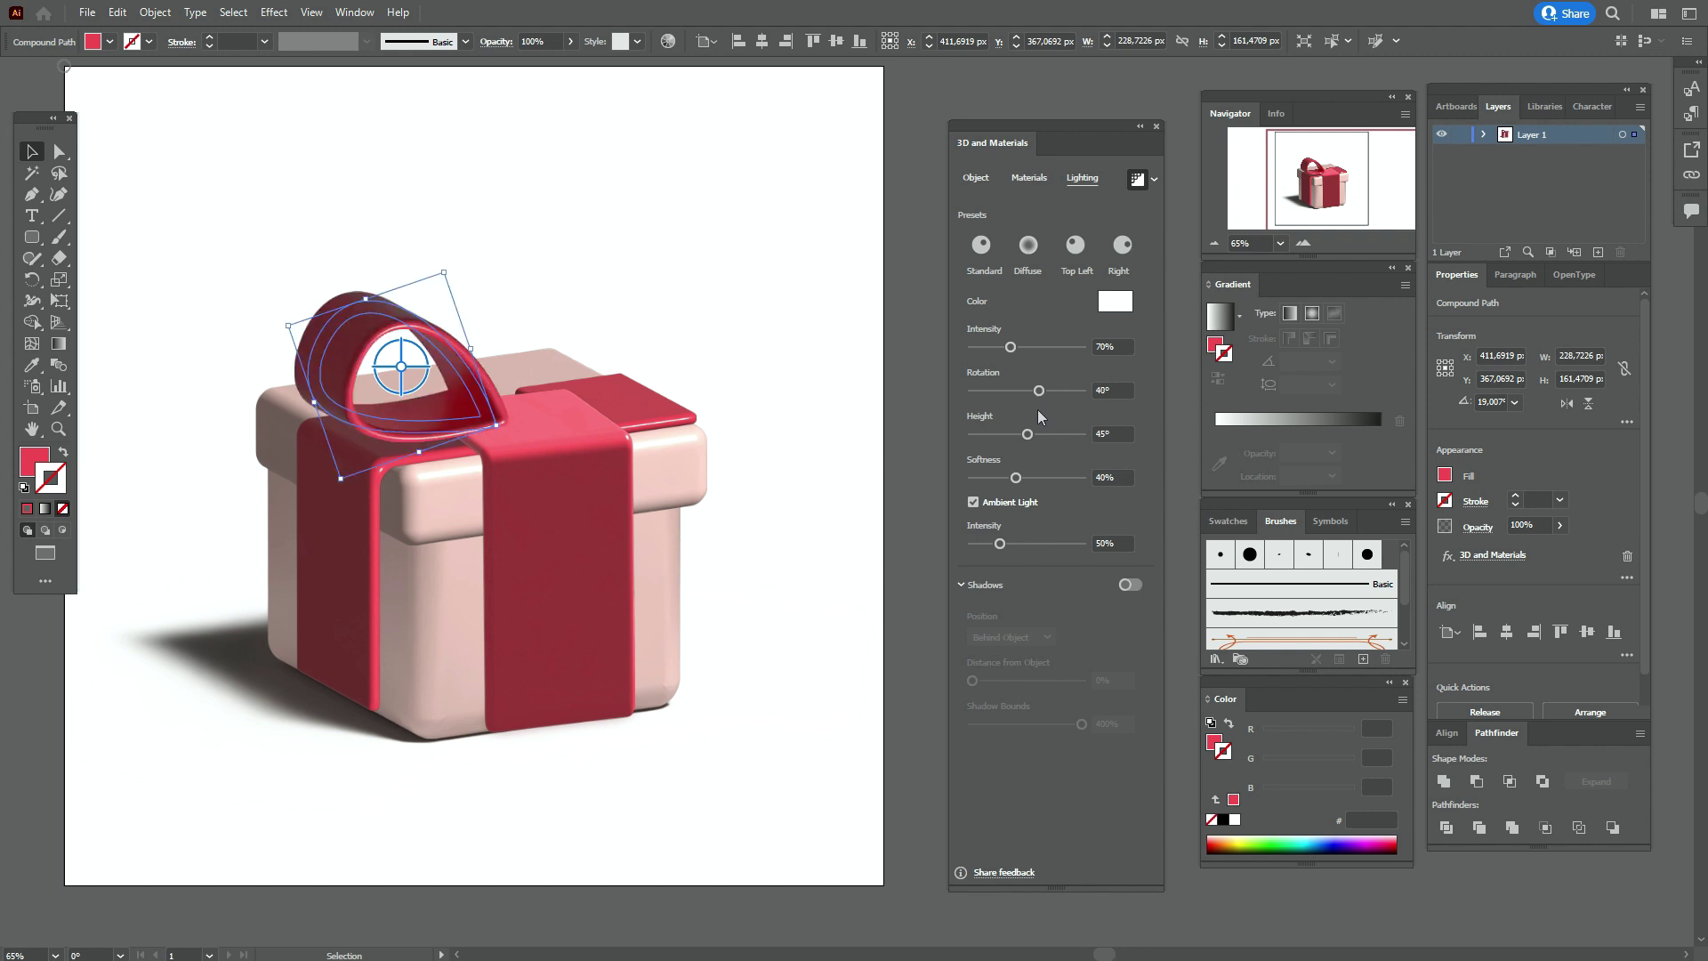
pyautogui.moveTo(1032, 436); pyautogui.dragTo(1037, 436)
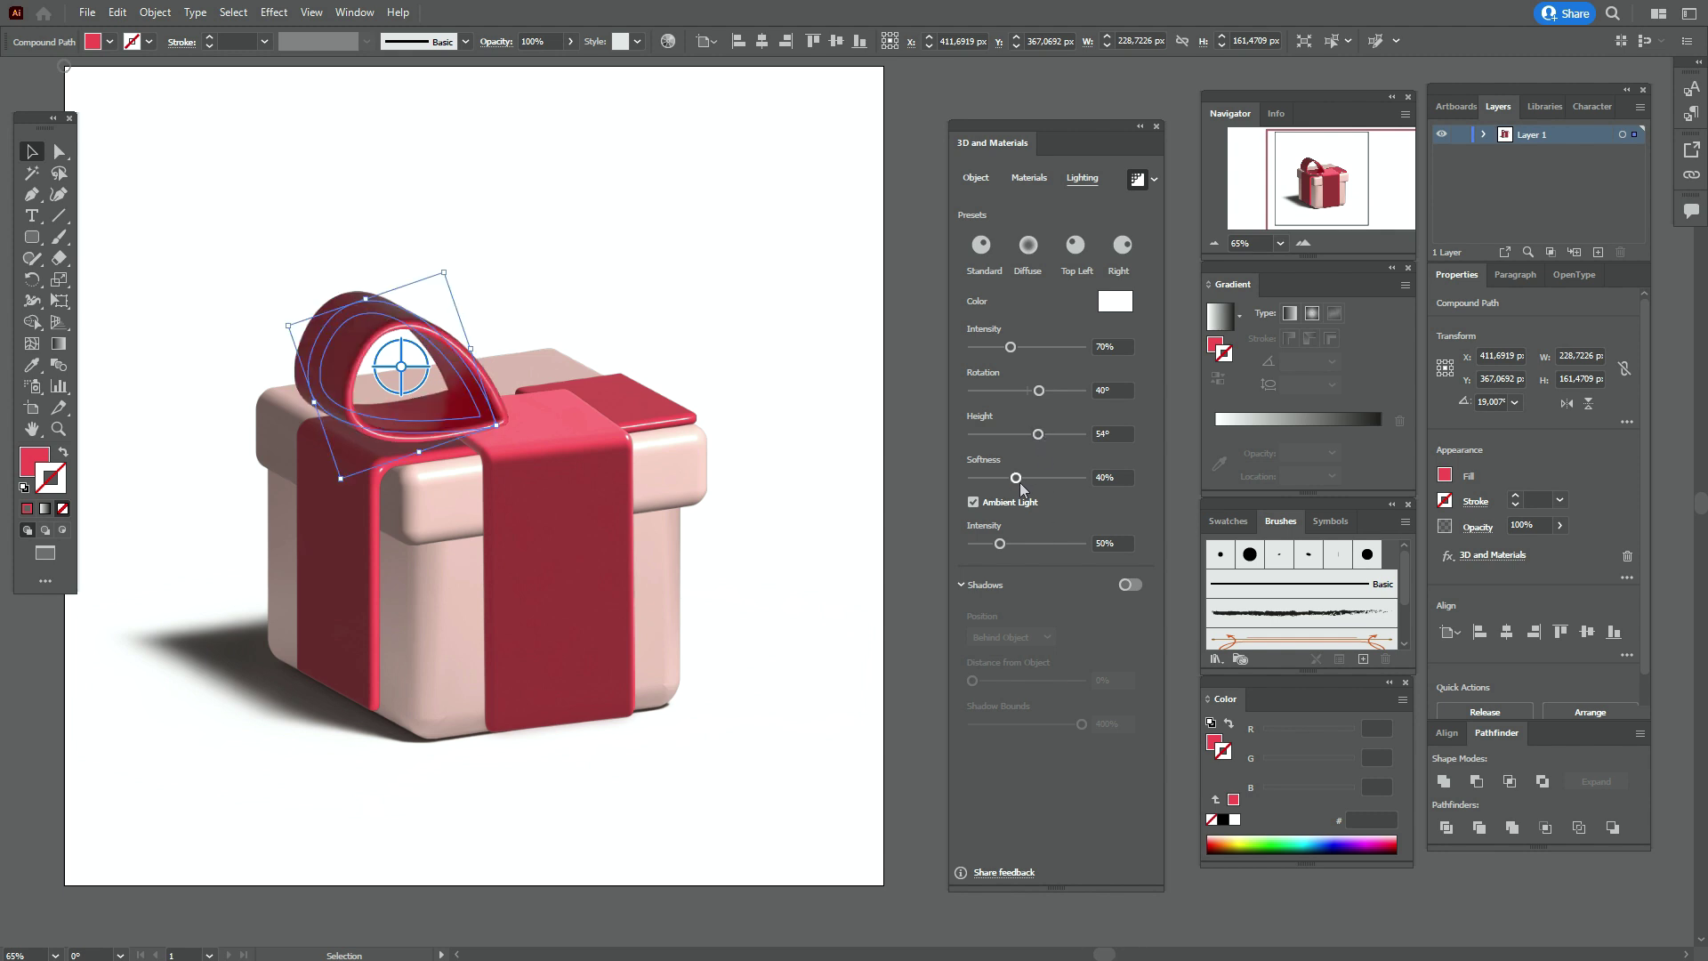
pyautogui.moveTo(1015, 478); pyautogui.dragTo(1024, 478)
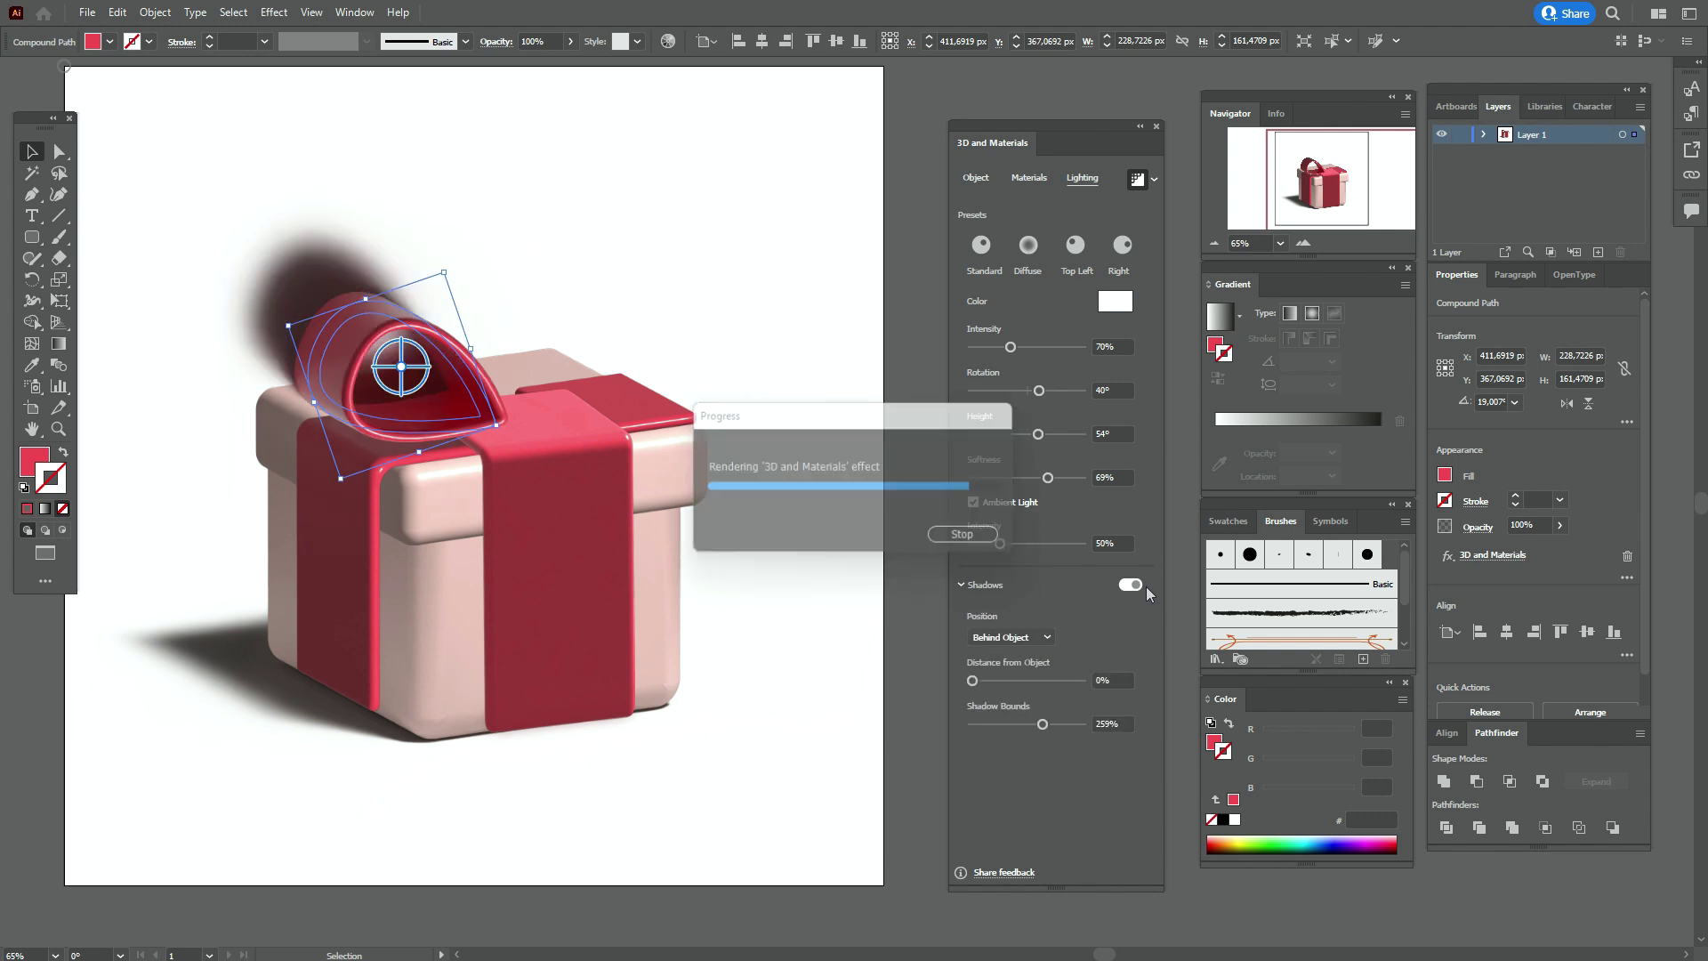
# Make the bow loop cast its shadow below the object with shadow bounds of 400%
pyautogui.click(1005, 638)
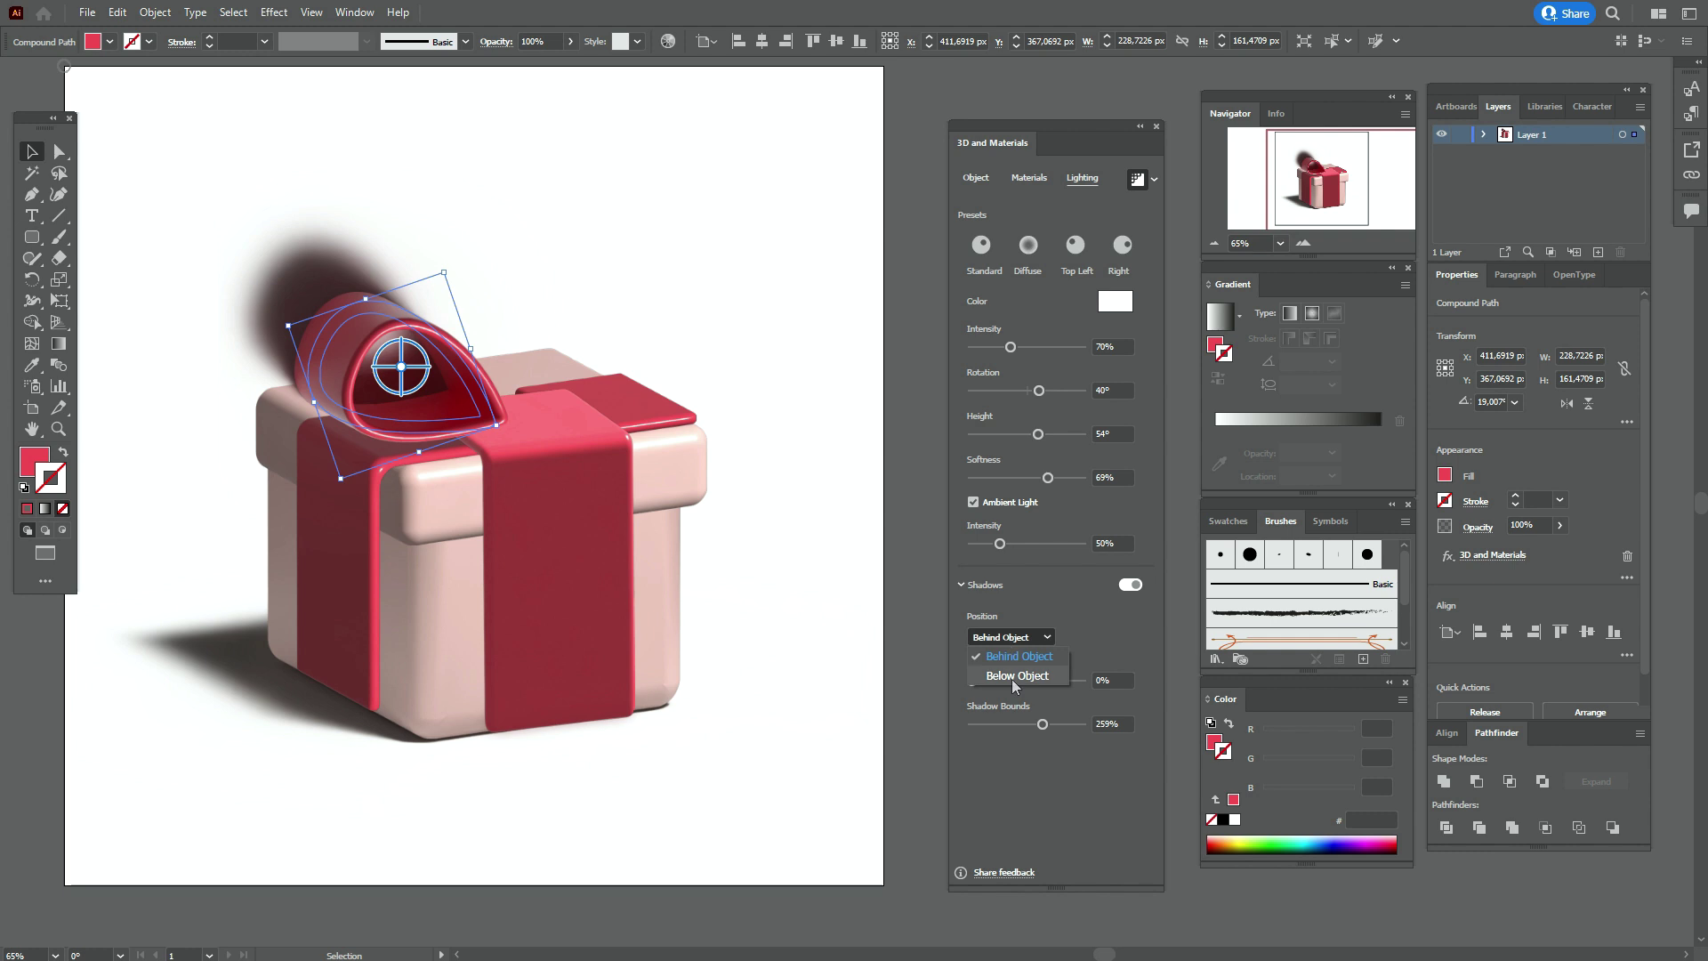
pyautogui.click(1012, 678)
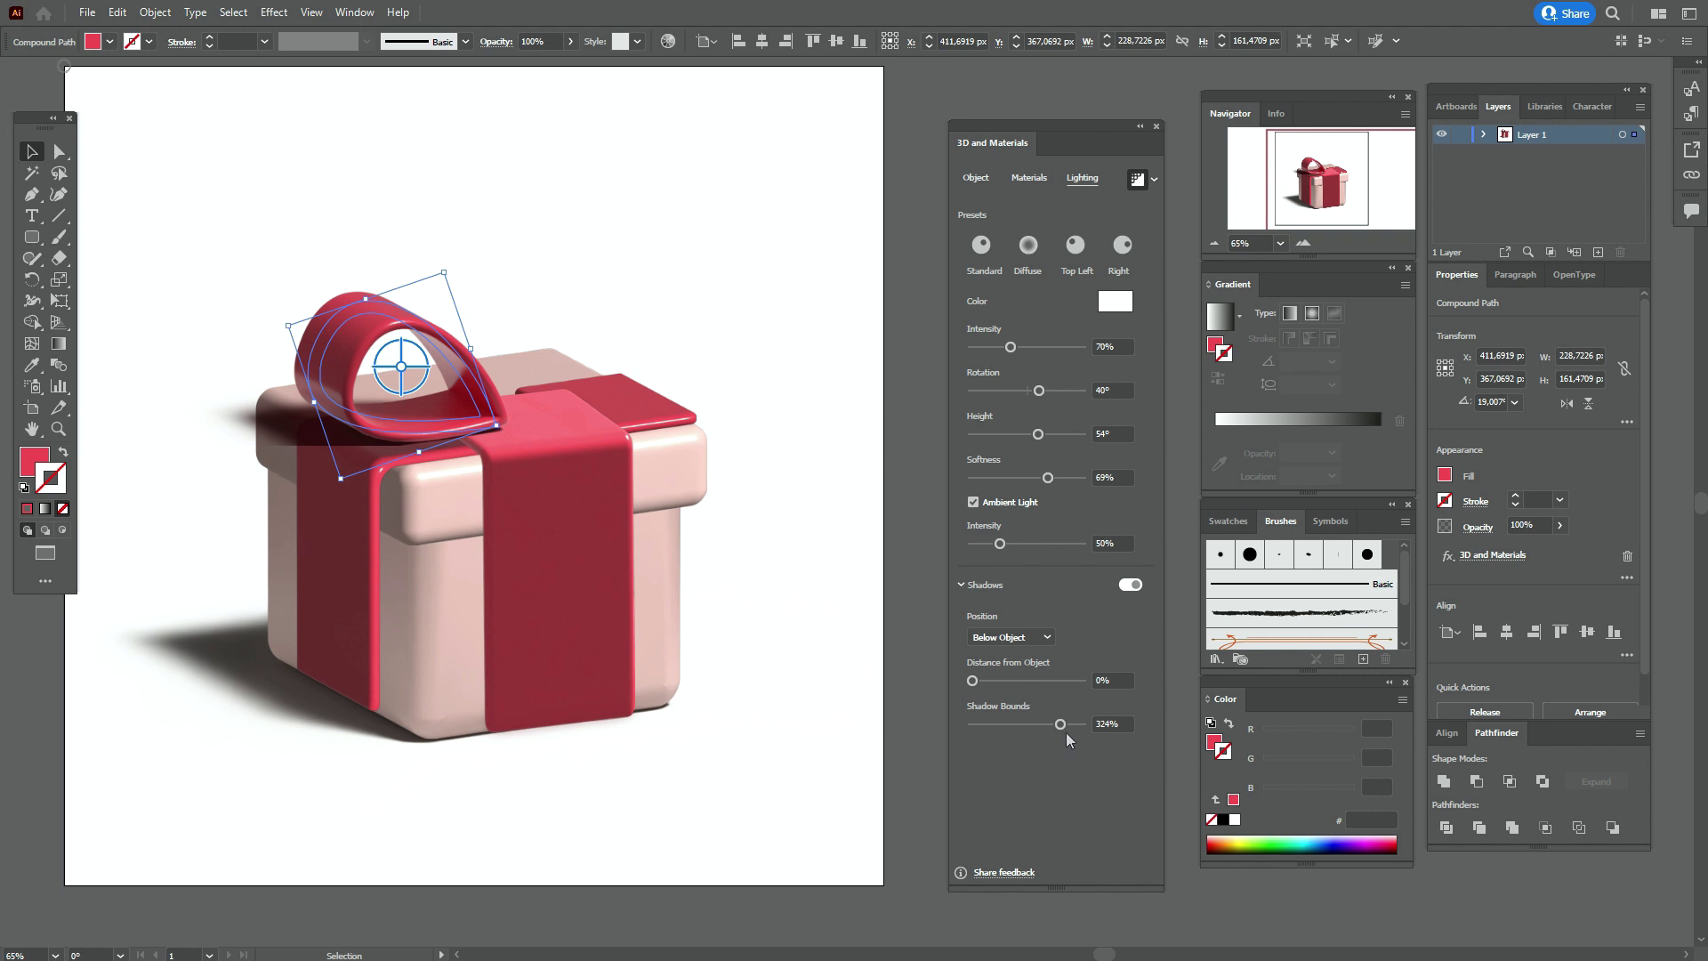
pyautogui.moveTo(1072, 727); pyautogui.dragTo(1083, 732)
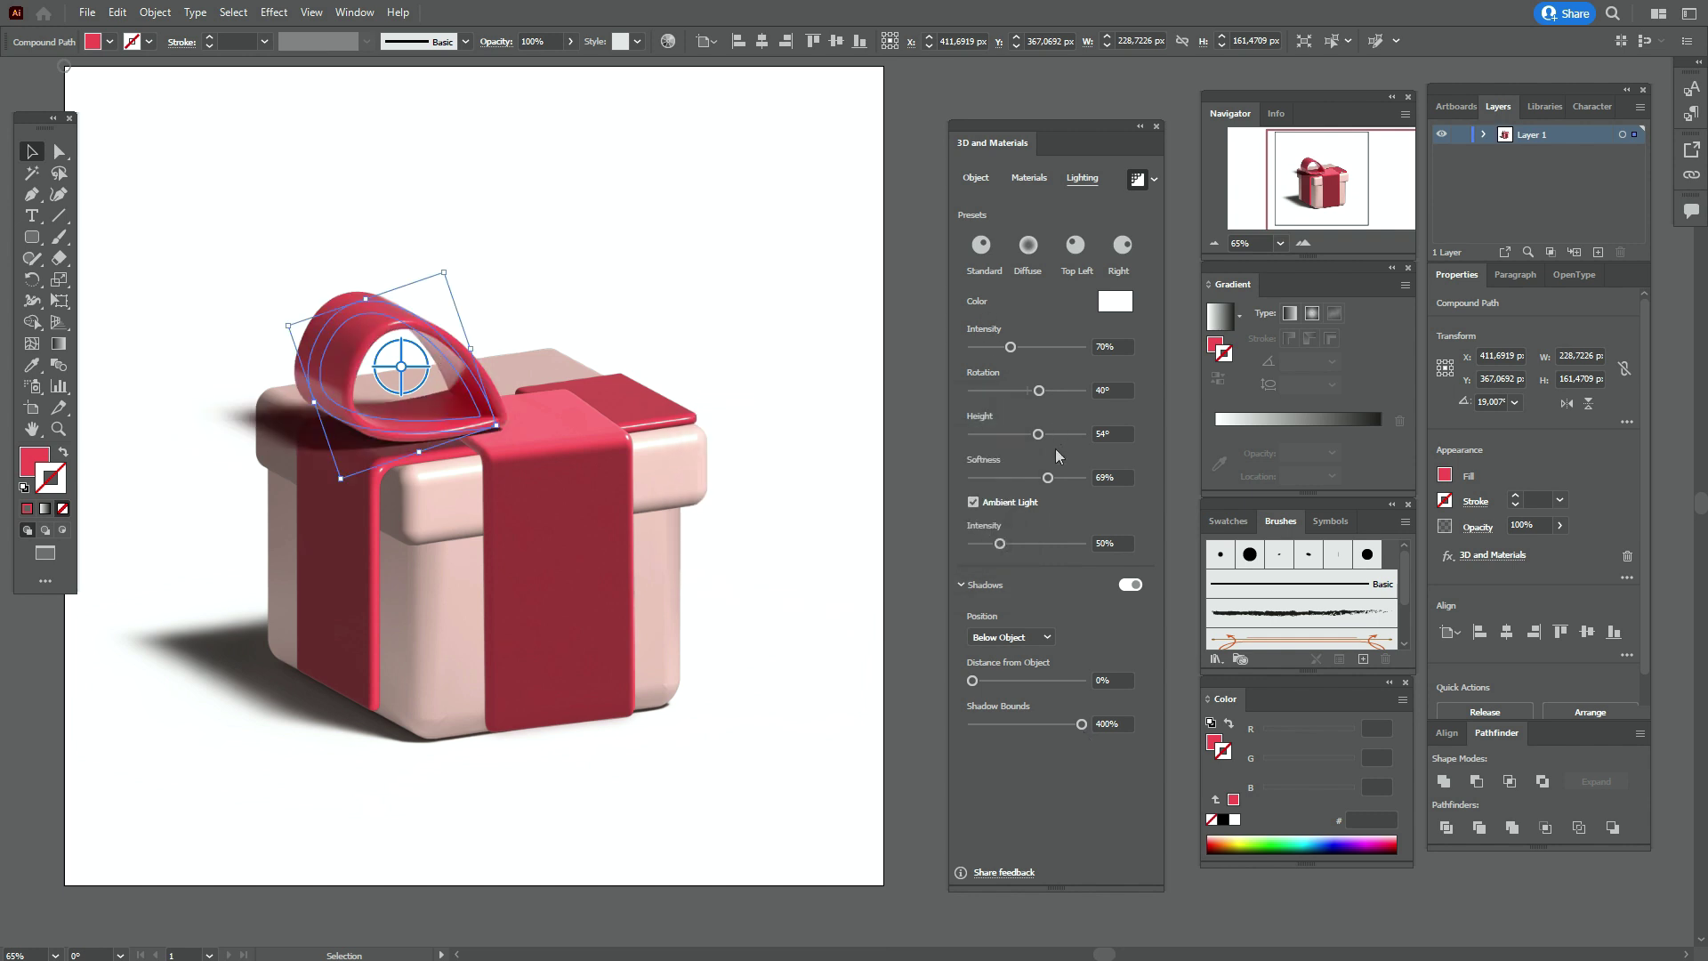
# Raise the bow loop's light height to 78° and check the rendered loop
pyautogui.moveTo(1038, 436); pyautogui.dragTo(1063, 450)
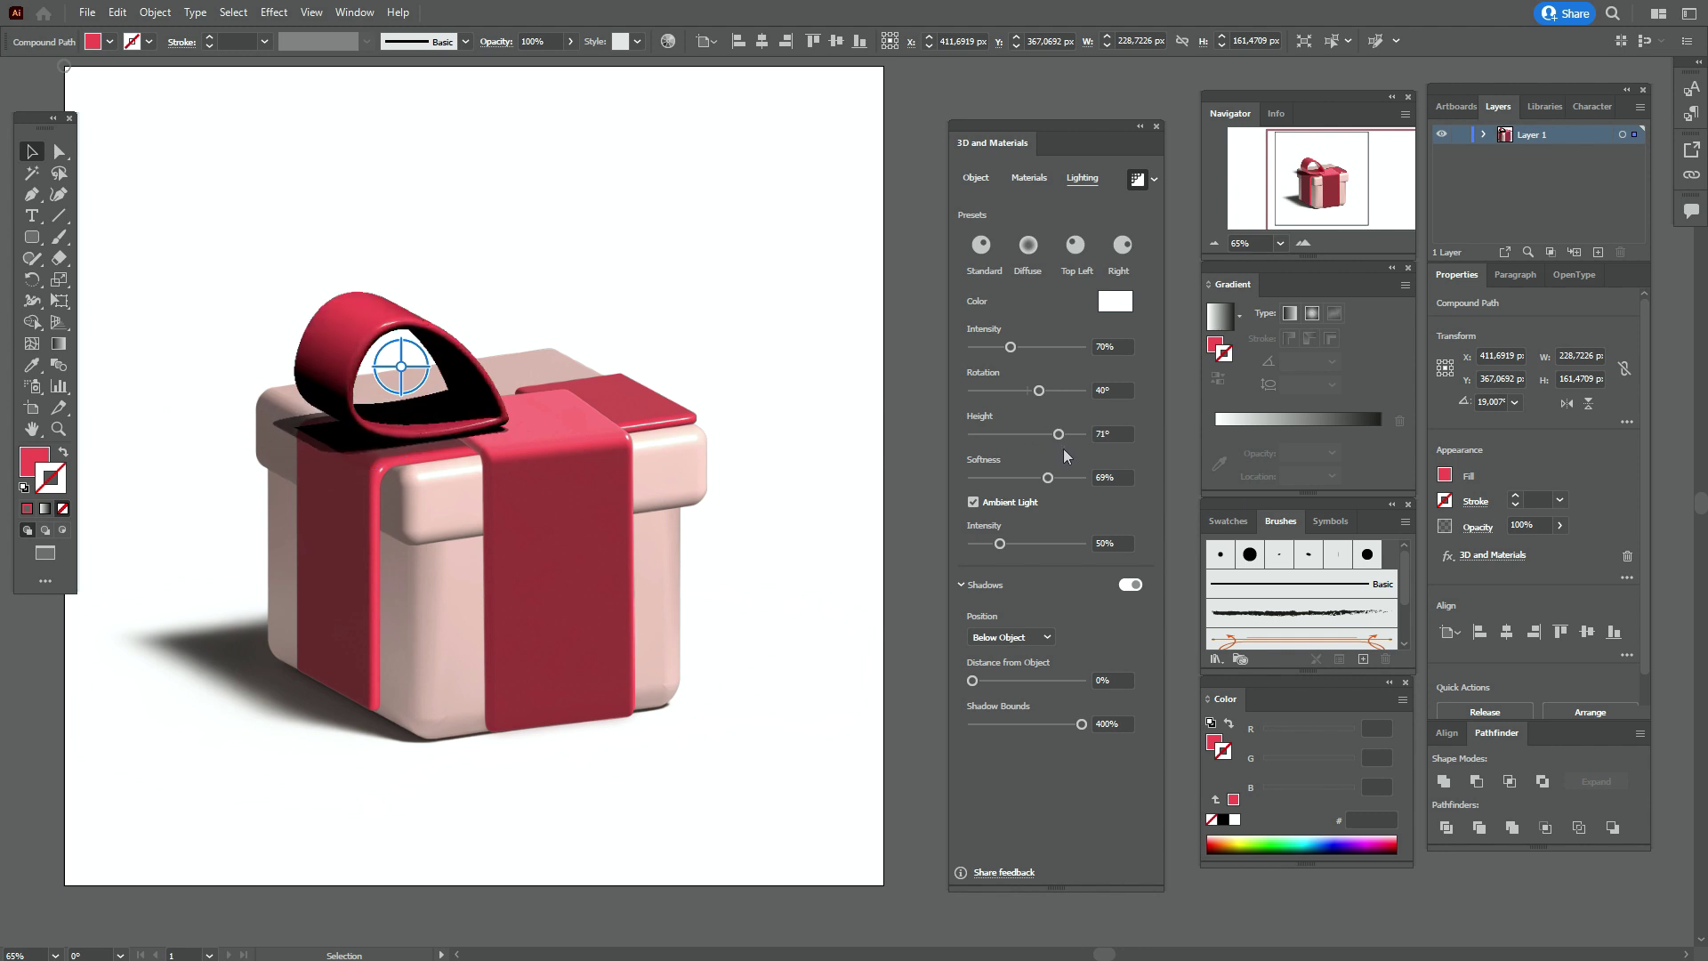
pyautogui.click(911, 395)
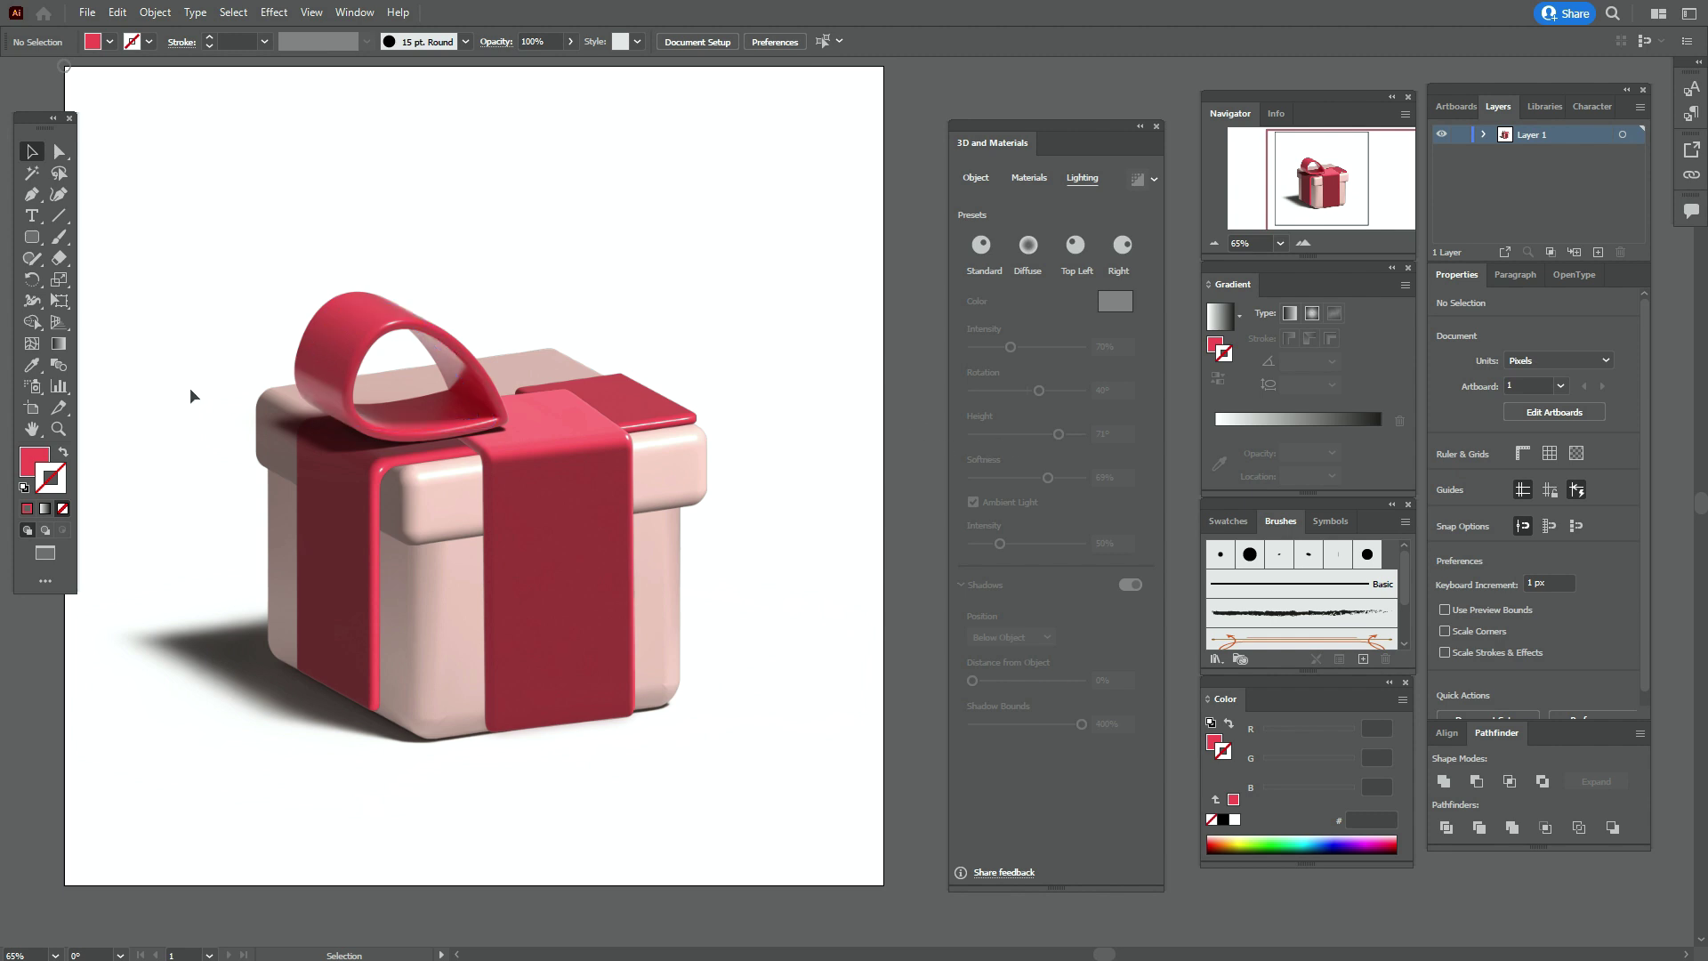
pyautogui.click(325, 347)
pyautogui.moveTo(1057, 440)
pyautogui.mouseDown()
pyautogui.moveTo(1080, 442)
pyautogui.moveTo(1070, 452)
pyautogui.mouseUp()
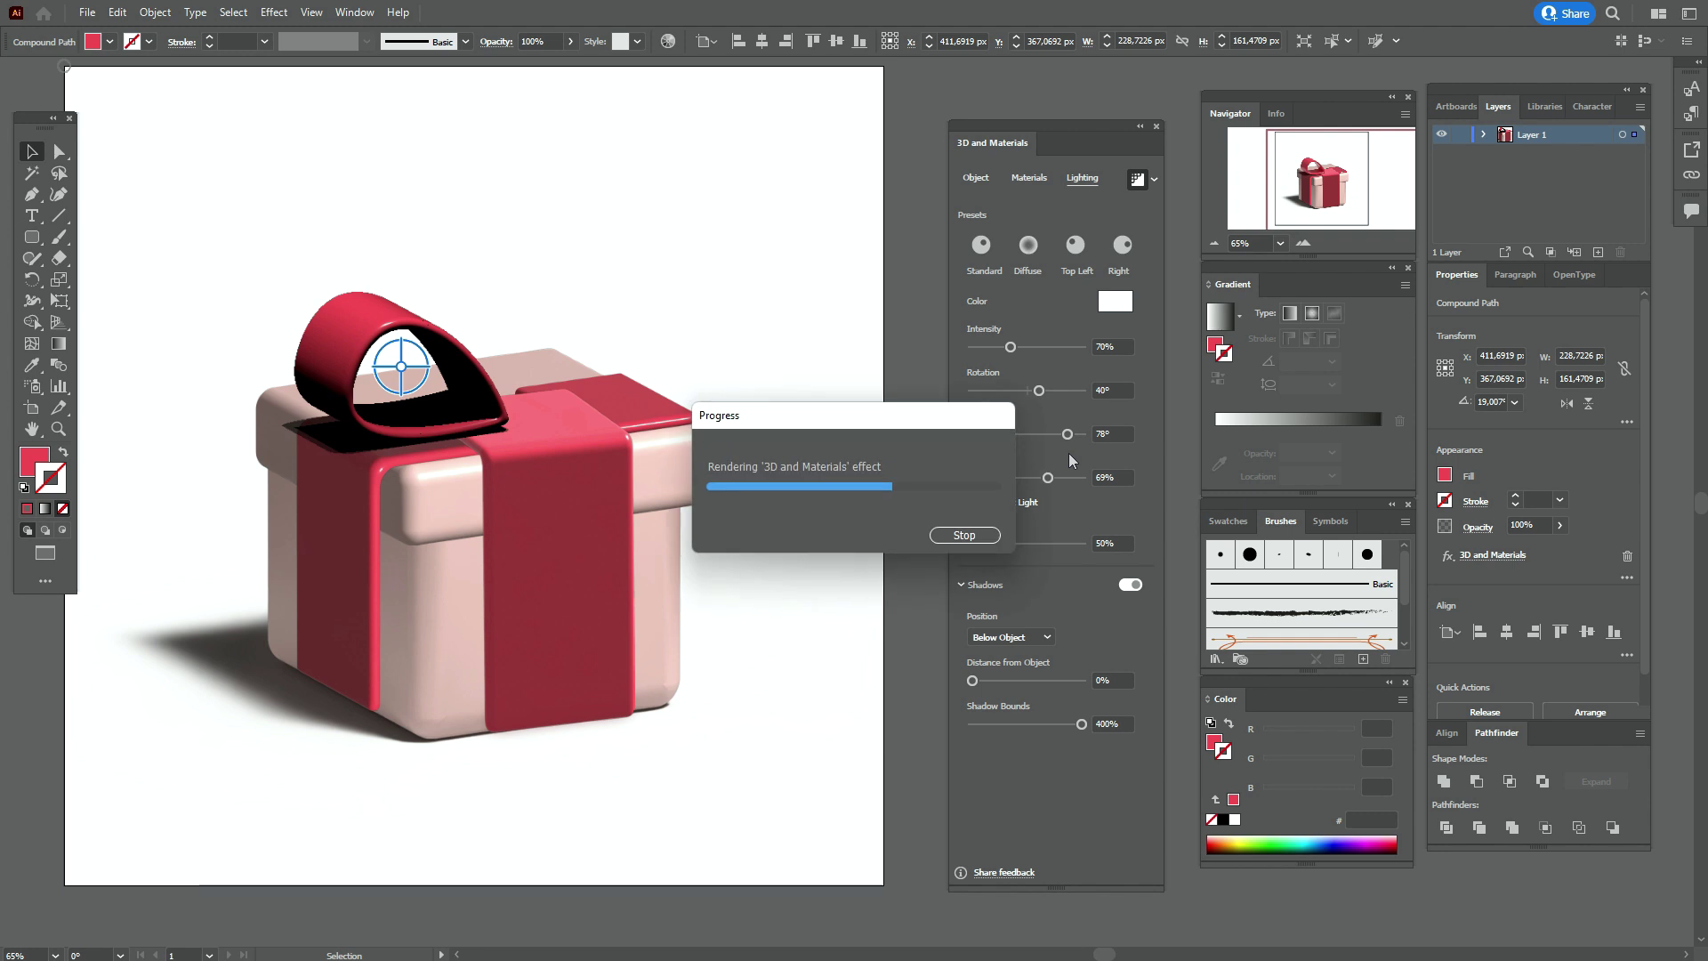
pyautogui.click(915, 486)
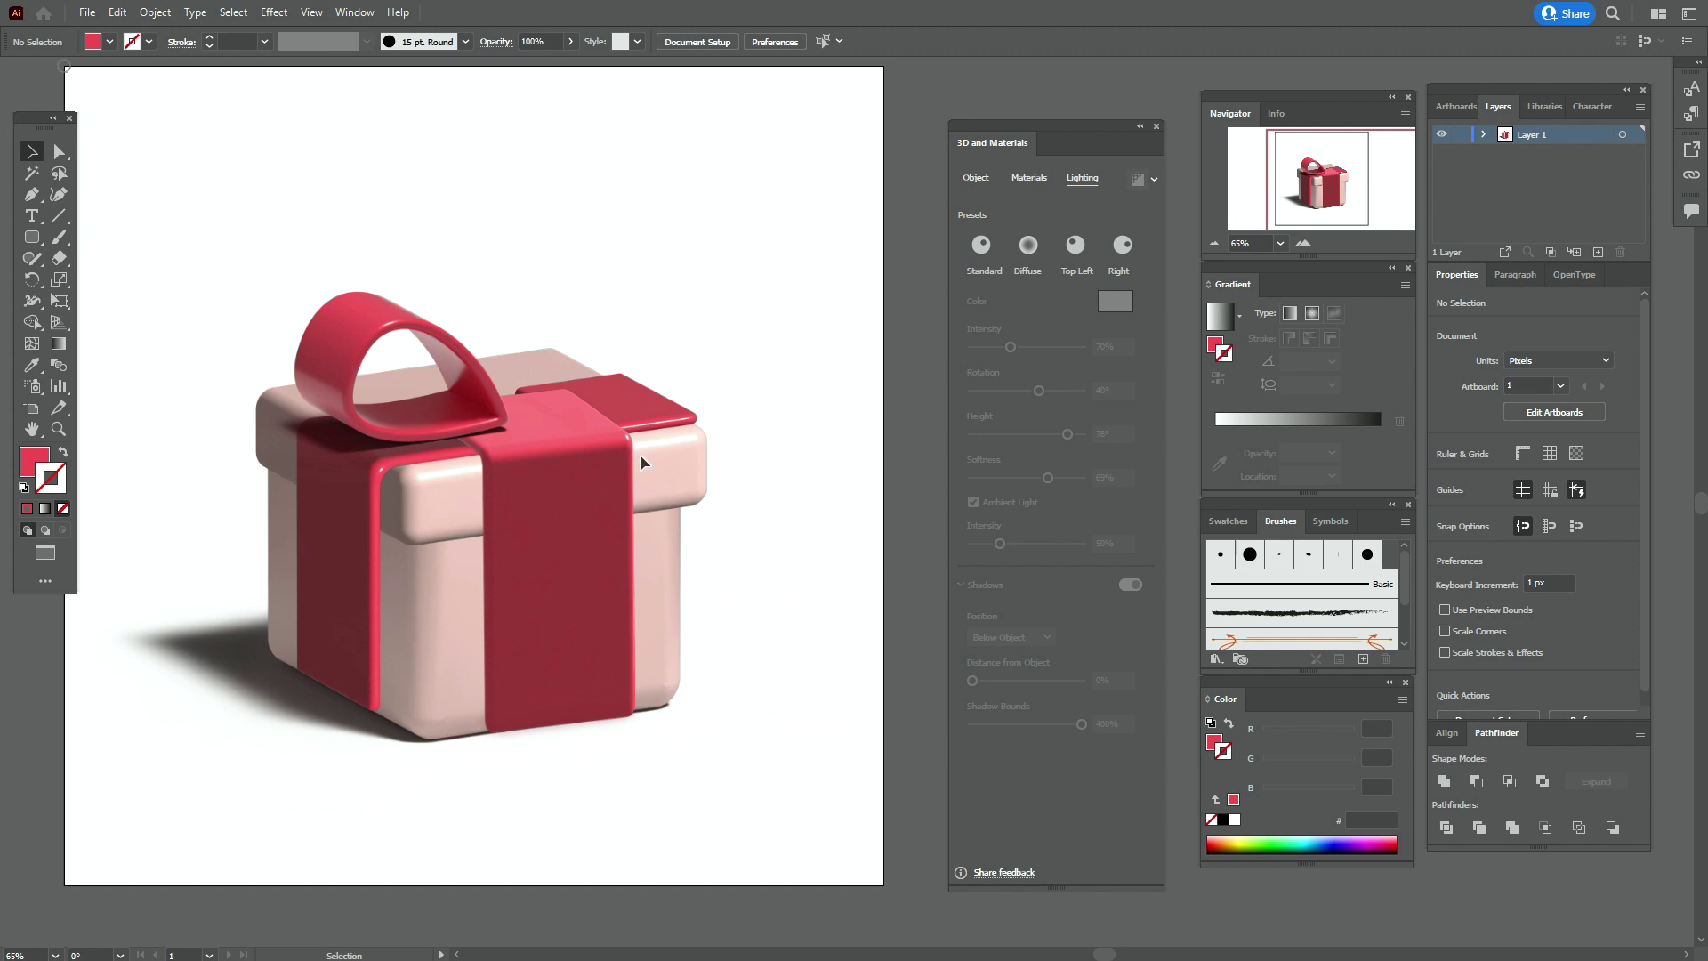
# Duplicate the bow loop and place the copy on the opposite side of the lid, at about X 667, Y 433 px
pyautogui.click(488, 424)
pyautogui.press('a')
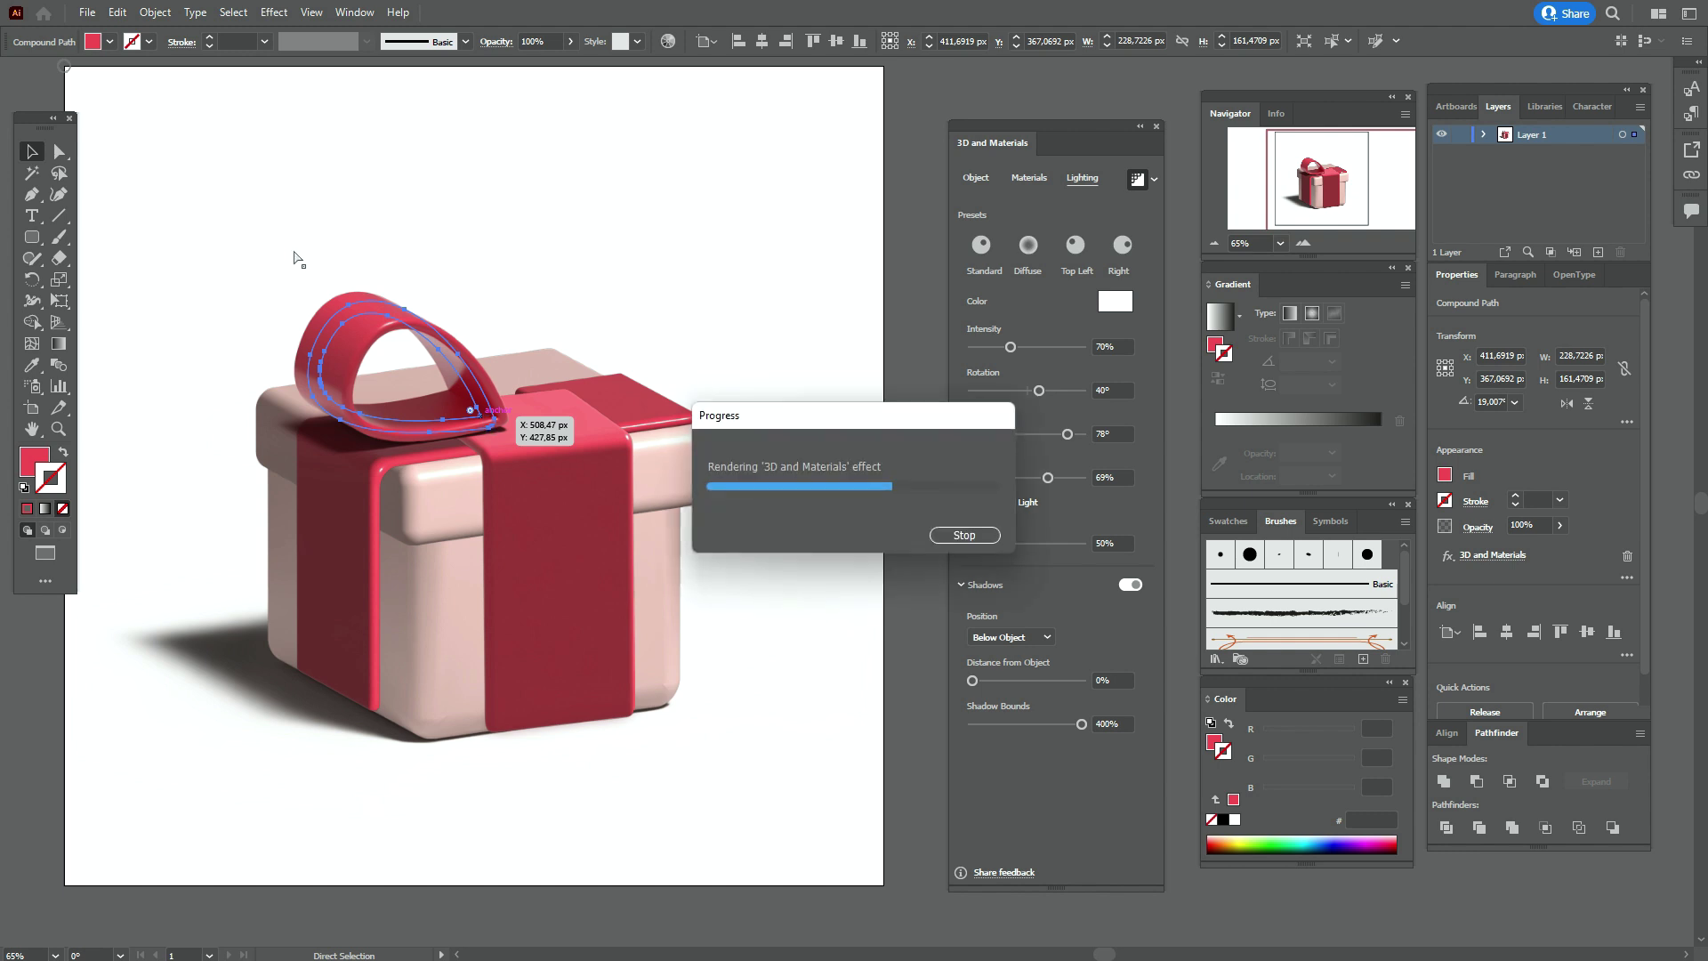
pyautogui.press('v')
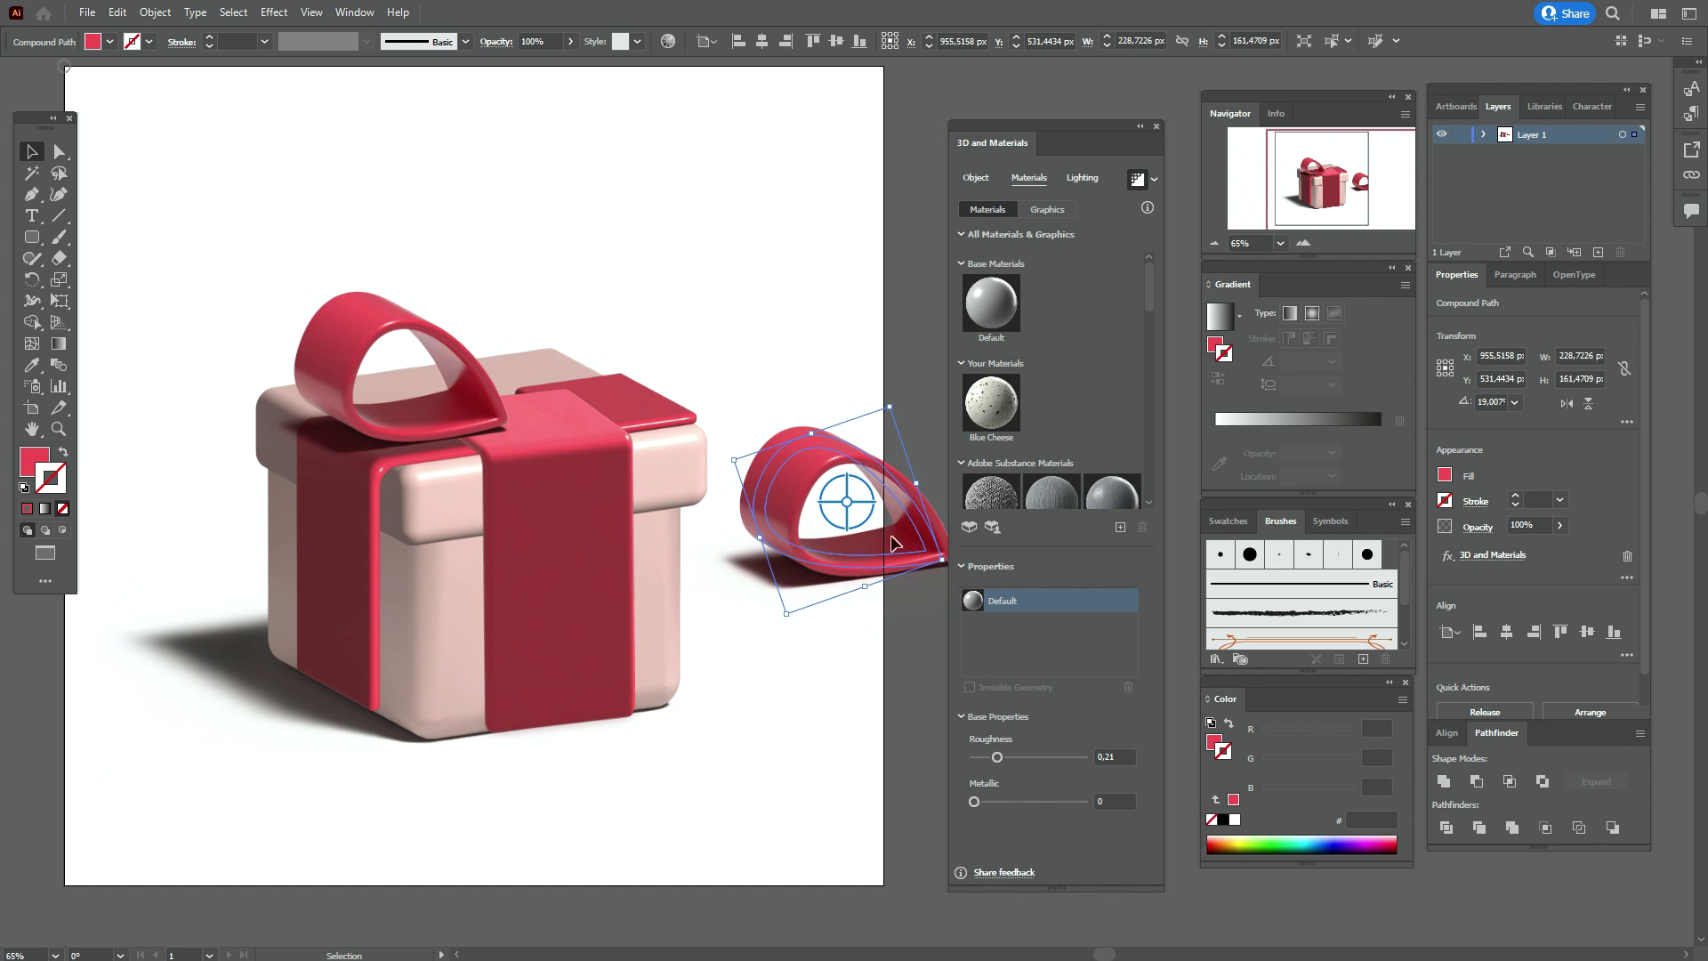
pyautogui.moveTo(903, 555); pyautogui.dragTo(737, 516)
# Give the copied loop the Off-Axis Left rotation, inflate both sides, and move it against the first loop at about X 605, Y 403 px
pyautogui.click(968, 185)
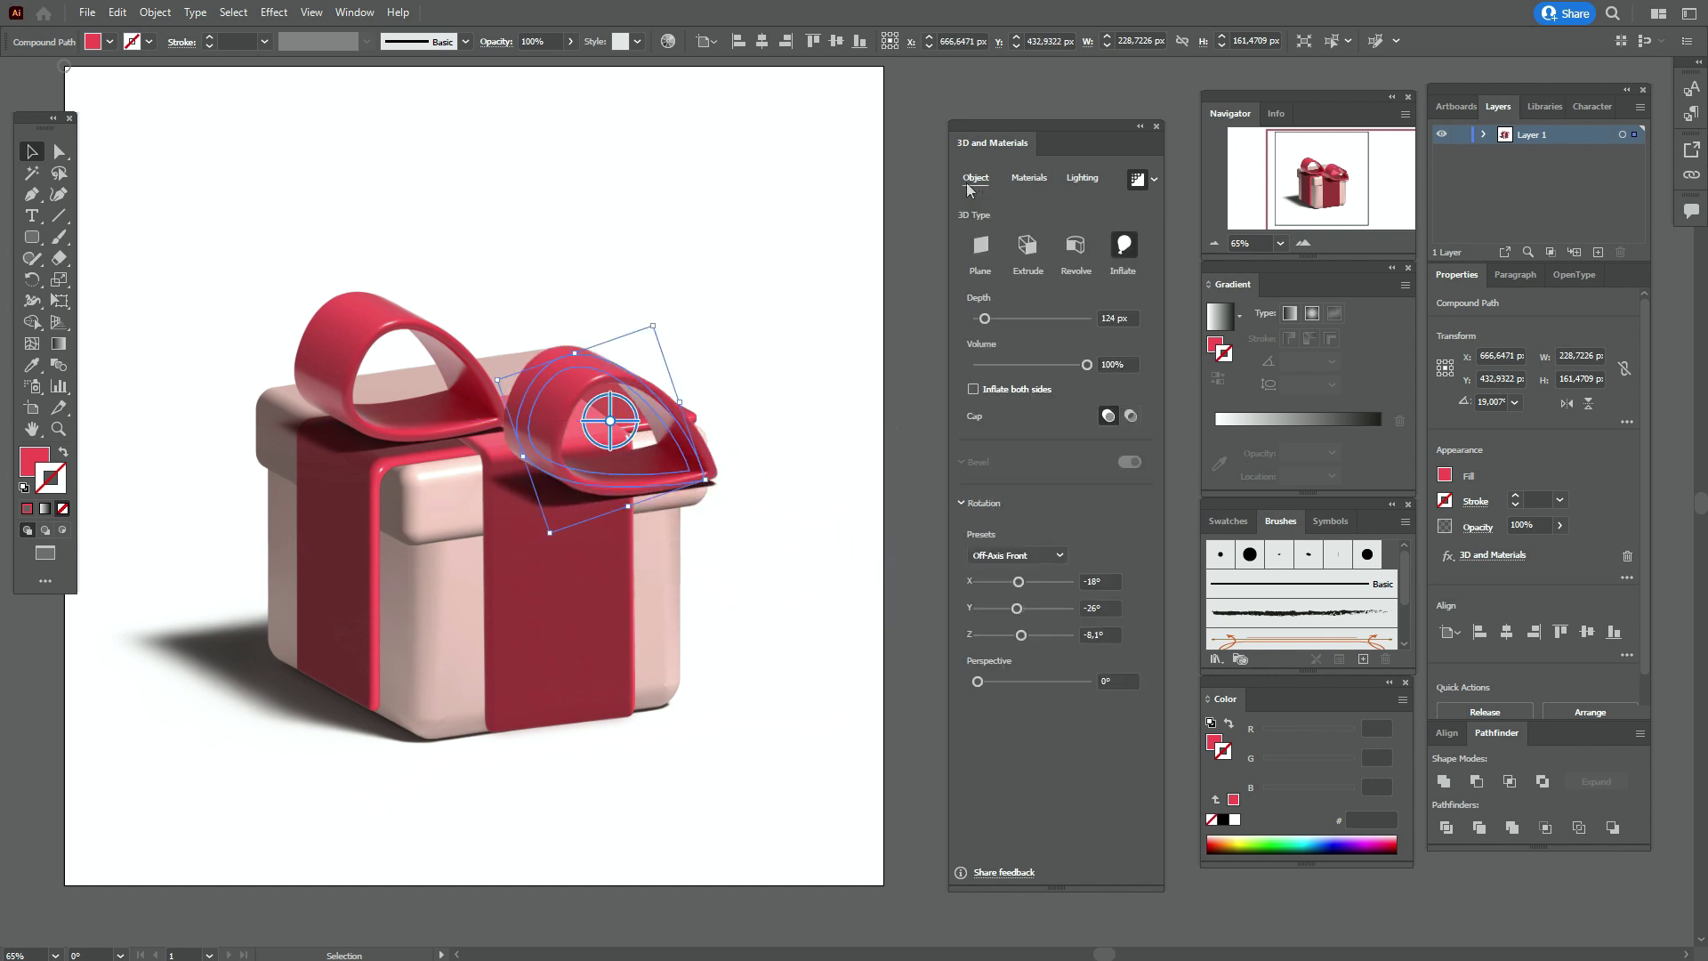
pyautogui.click(1058, 556)
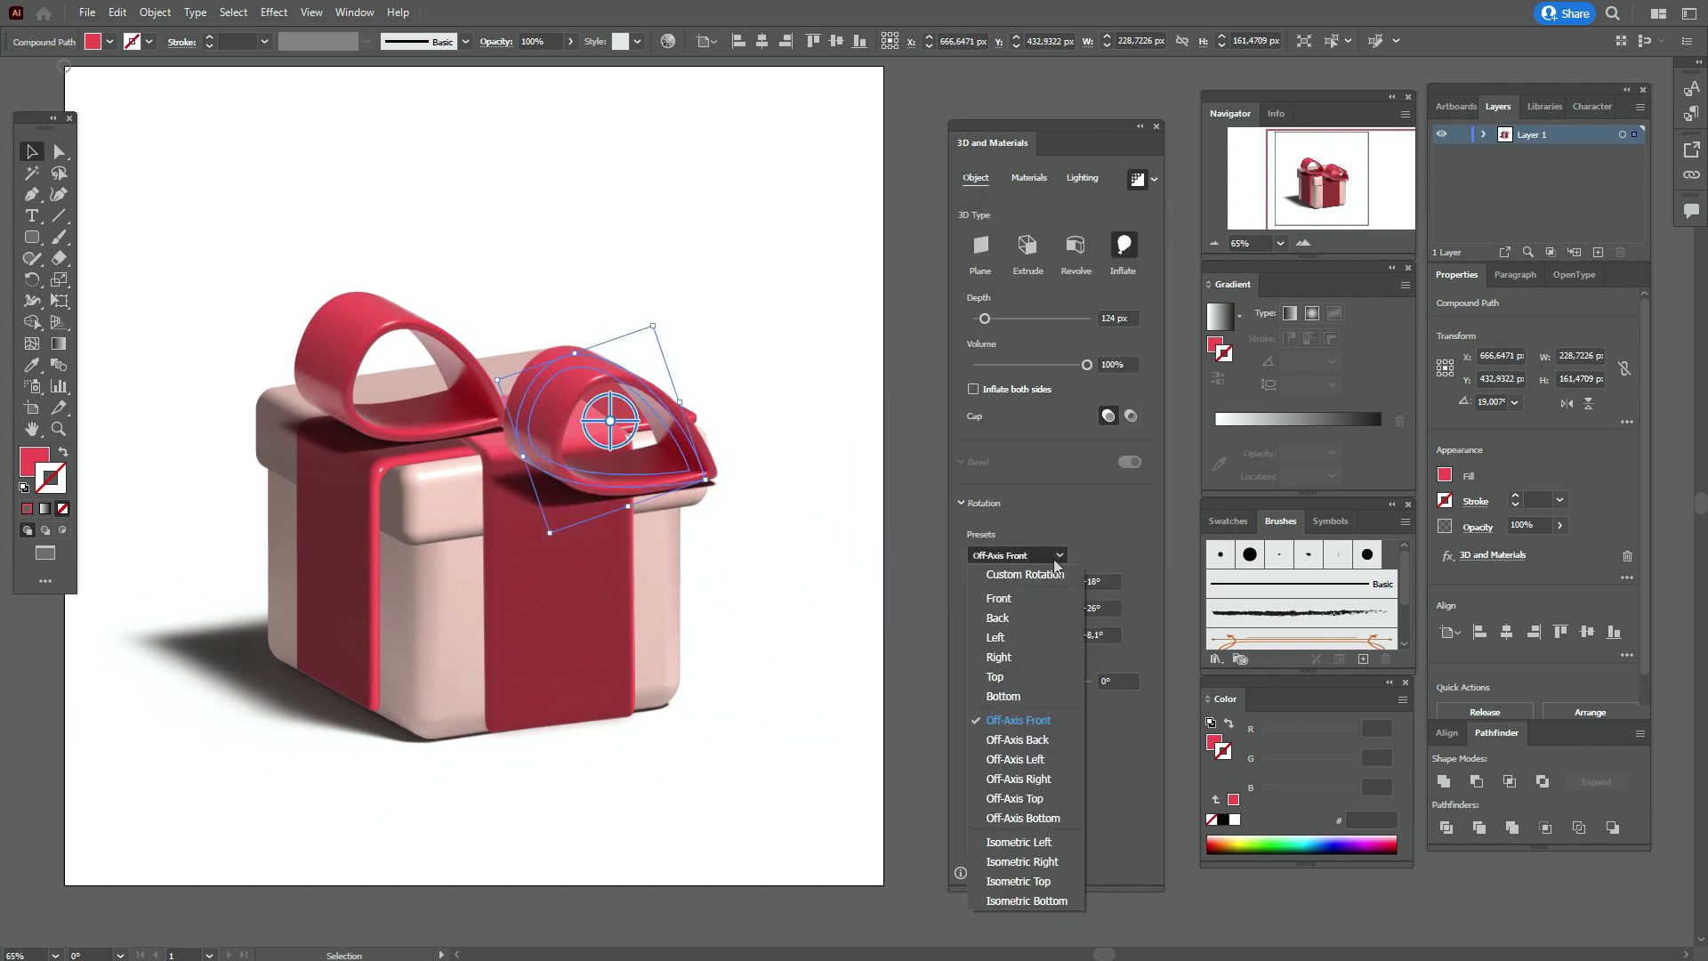
pyautogui.click(1033, 767)
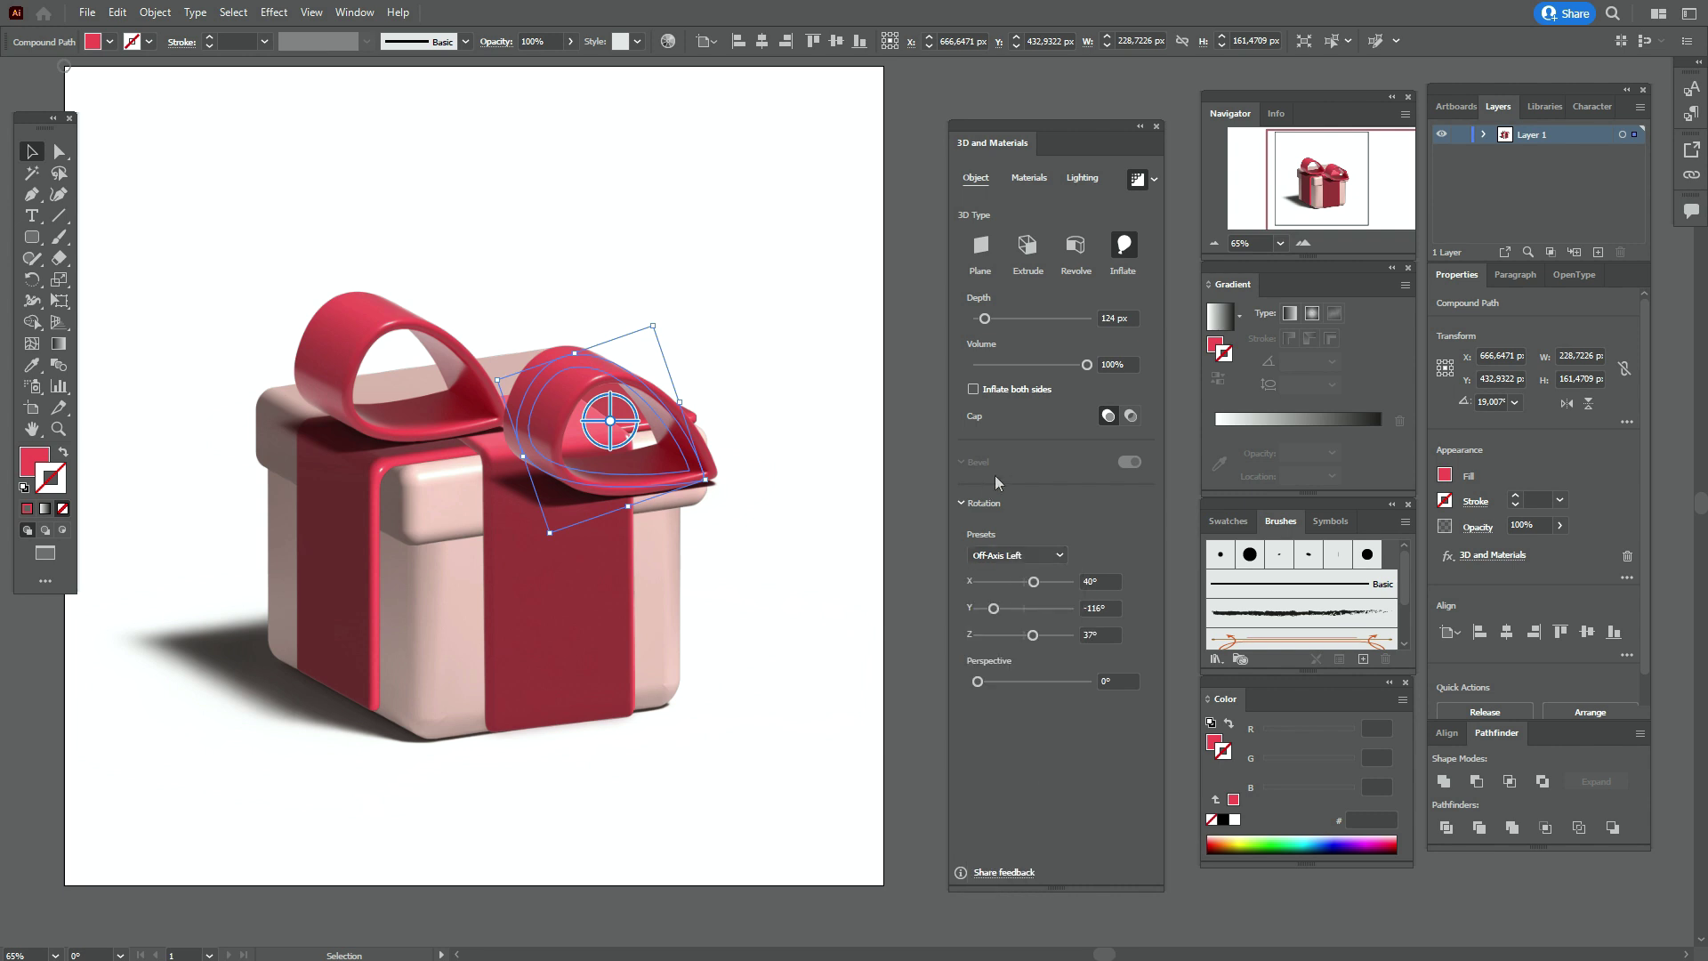
pyautogui.click(995, 393)
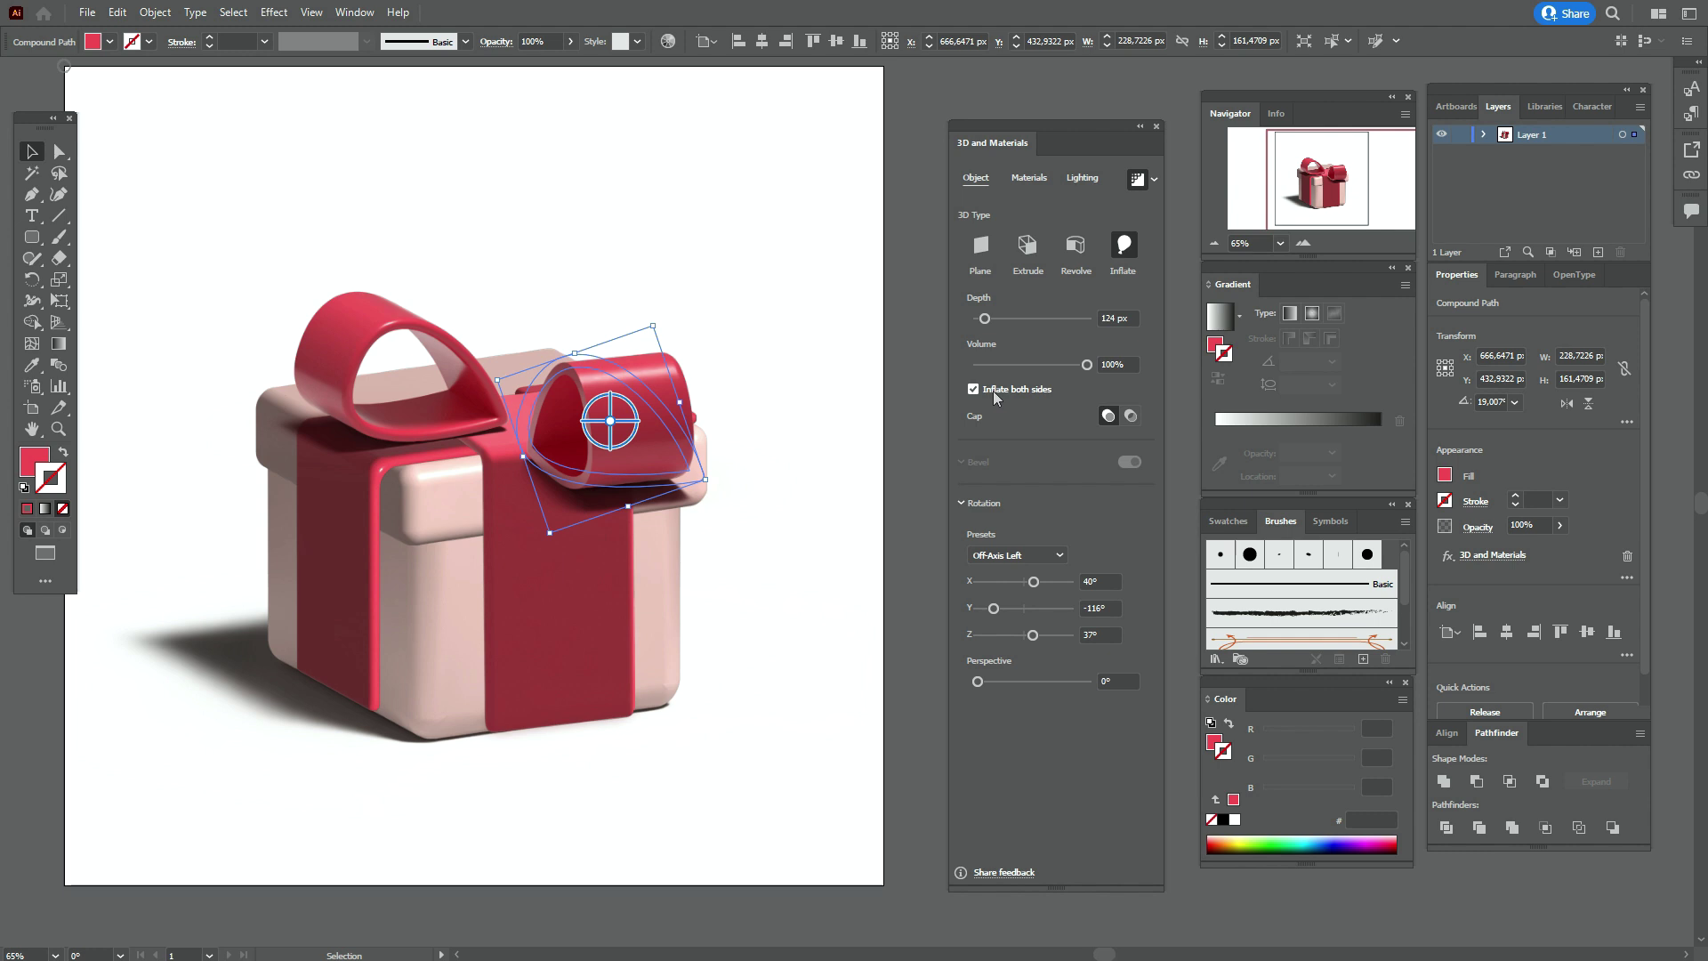
pyautogui.moveTo(654, 470); pyautogui.dragTo(606, 445)
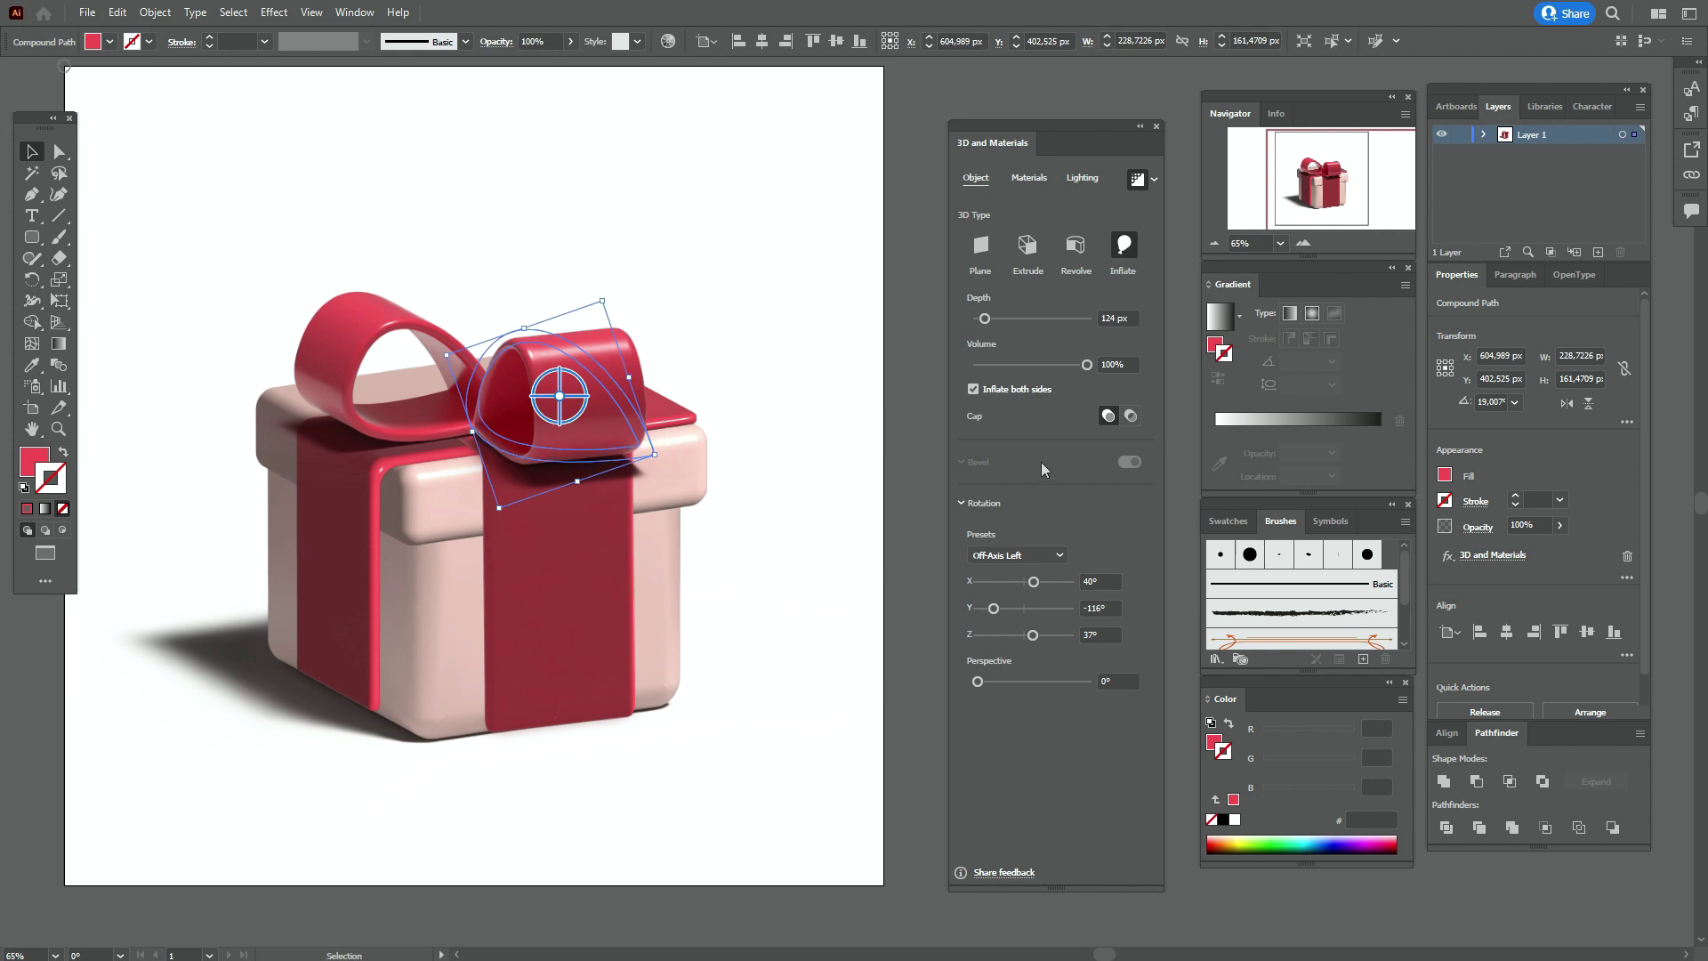
# Adjust the second loop's light to a rotation of -16° and a height of 69°
pyautogui.click(1030, 177)
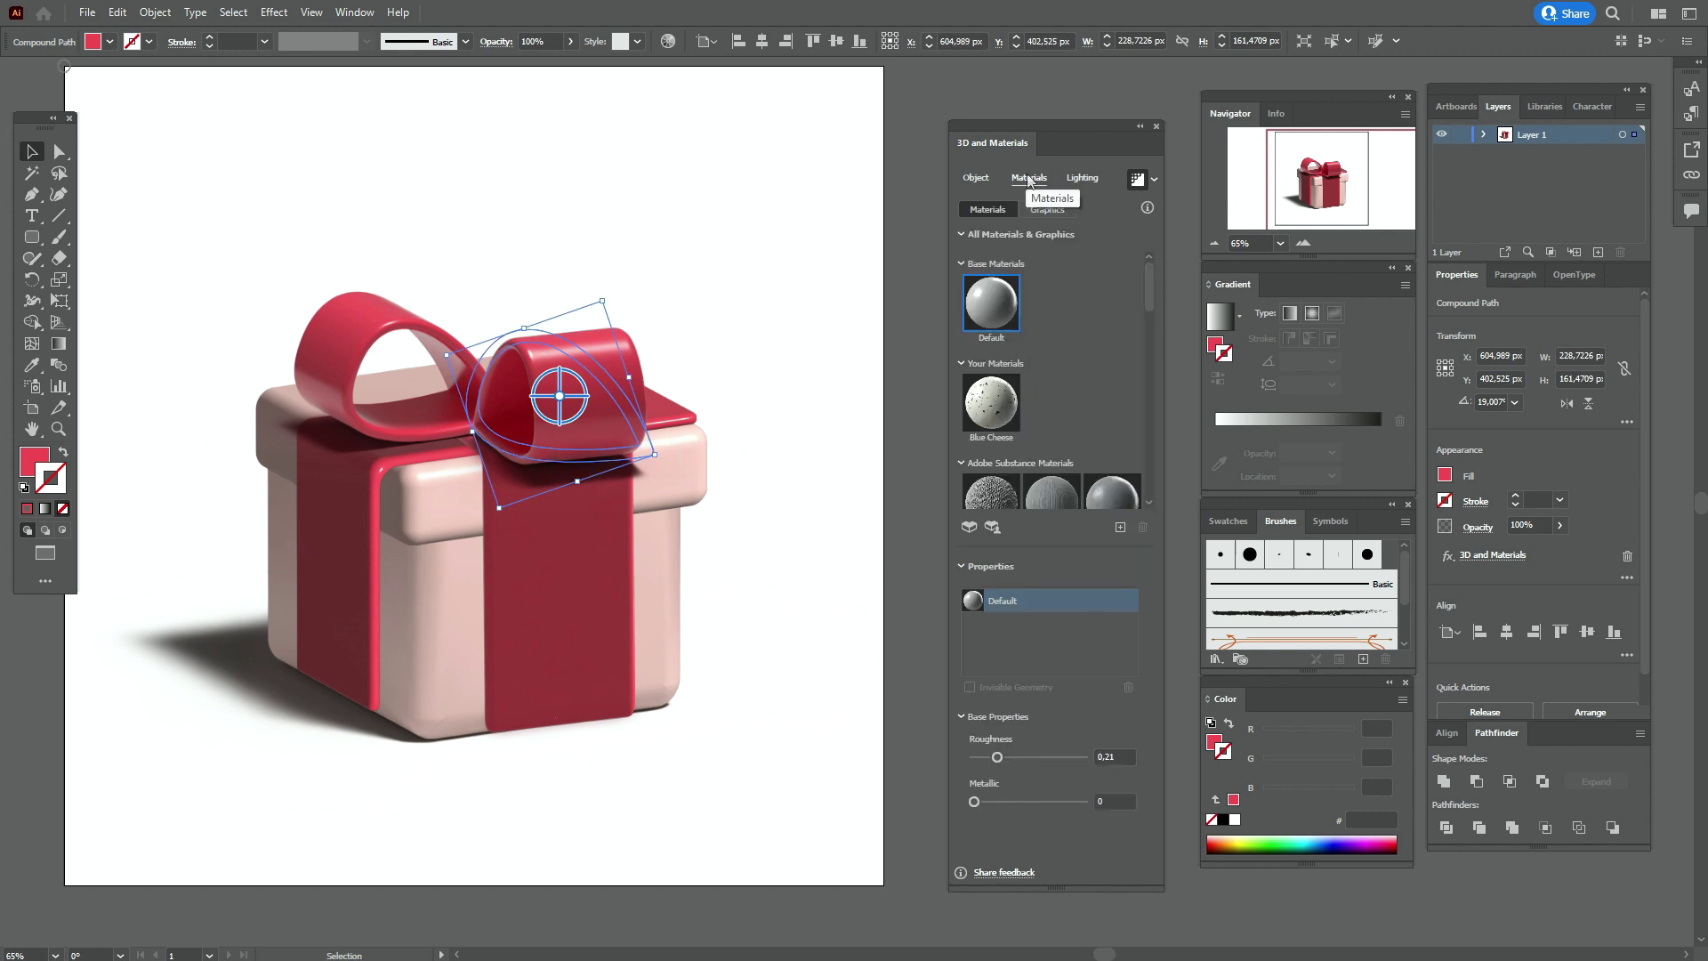
pyautogui.click(1095, 178)
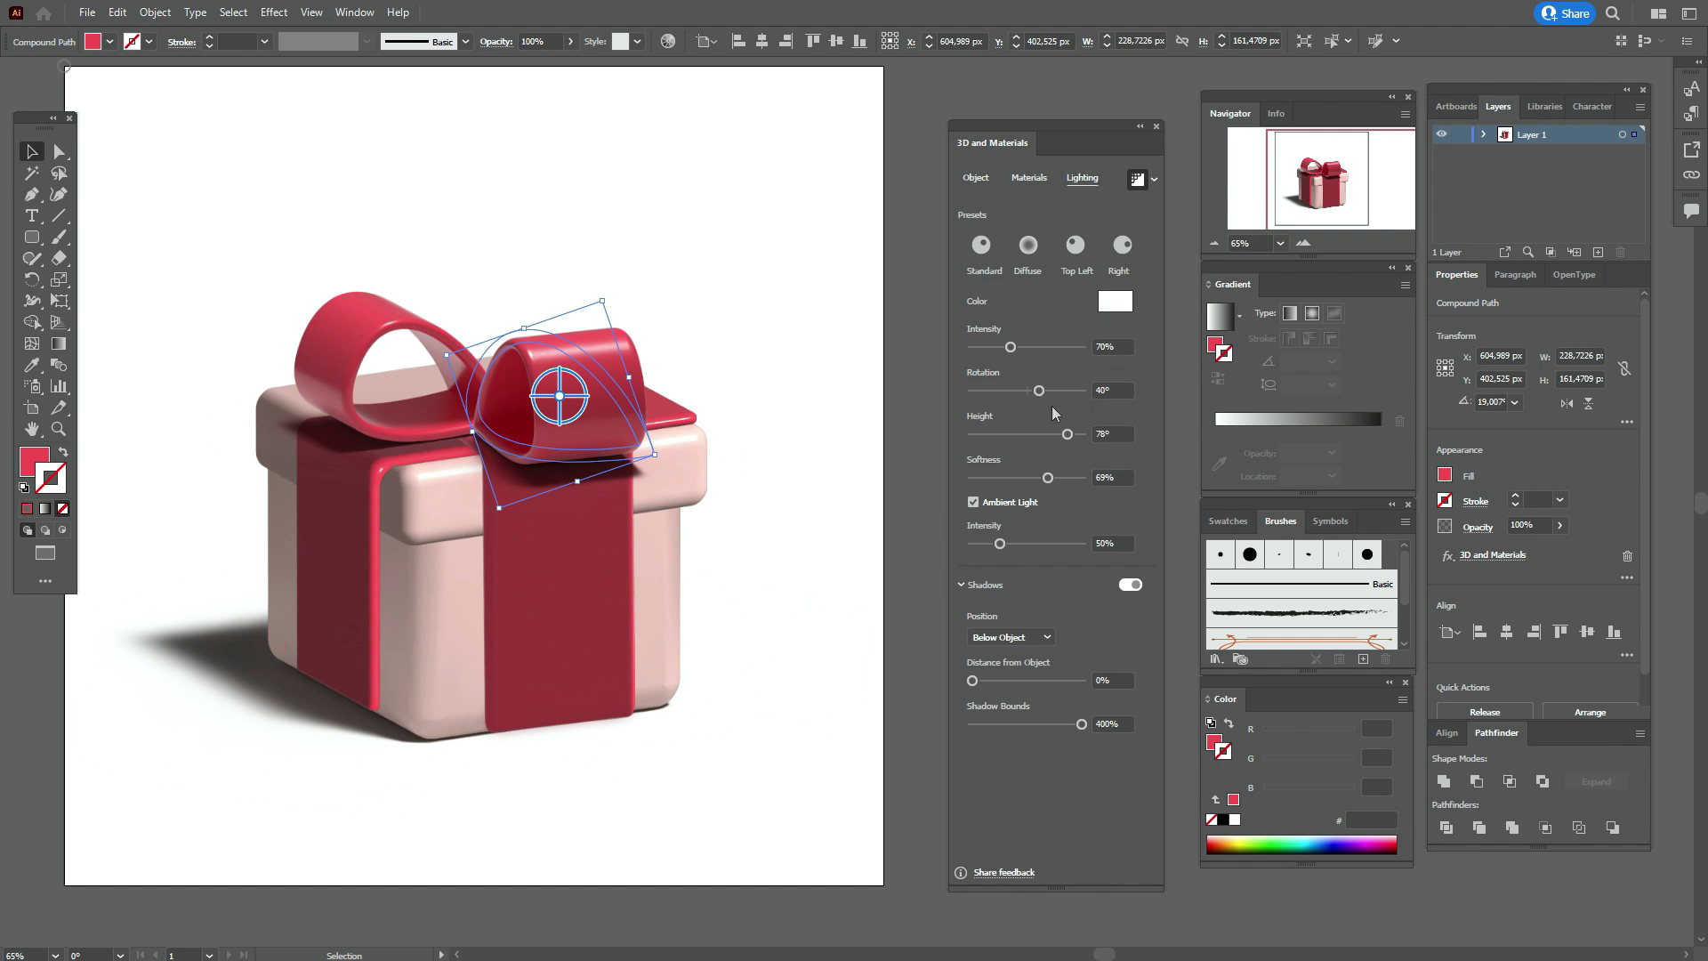
pyautogui.moveTo(1044, 392)
pyautogui.mouseDown()
pyautogui.moveTo(1065, 391)
pyautogui.moveTo(1059, 437)
pyautogui.moveTo(1027, 443)
pyautogui.moveTo(1098, 445)
pyautogui.moveTo(1075, 452)
pyautogui.mouseUp()
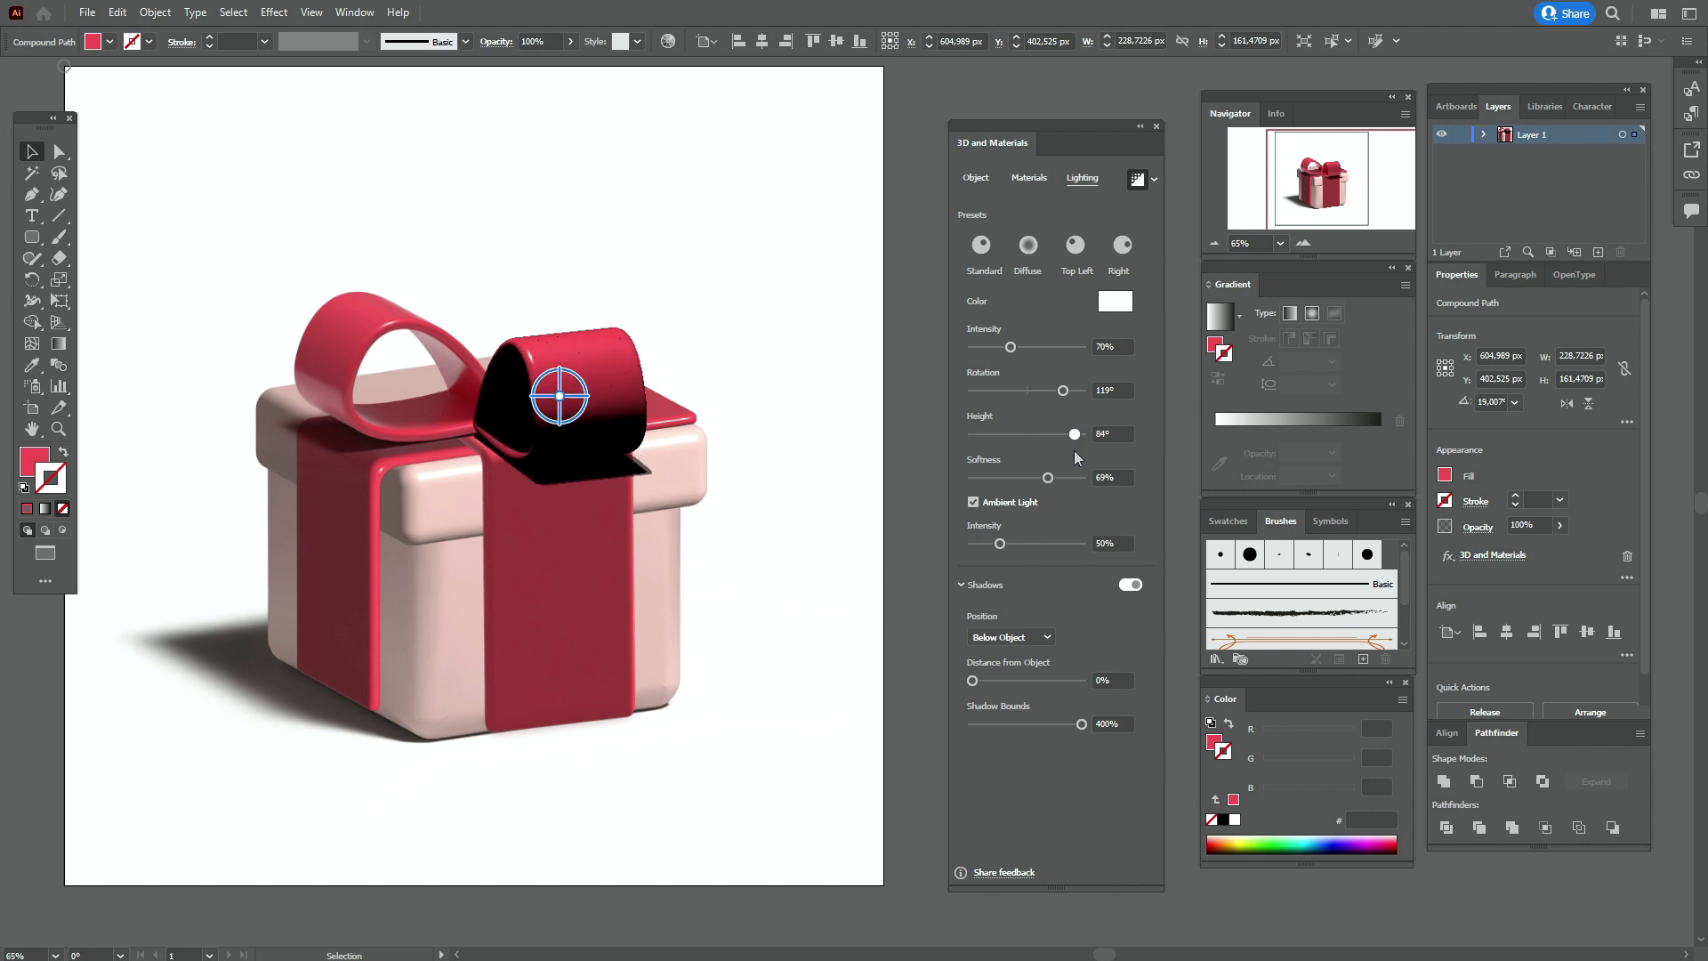
pyautogui.moveTo(1047, 396)
pyautogui.mouseDown()
pyautogui.moveTo(979, 393)
pyautogui.moveTo(1021, 413)
pyautogui.mouseUp()
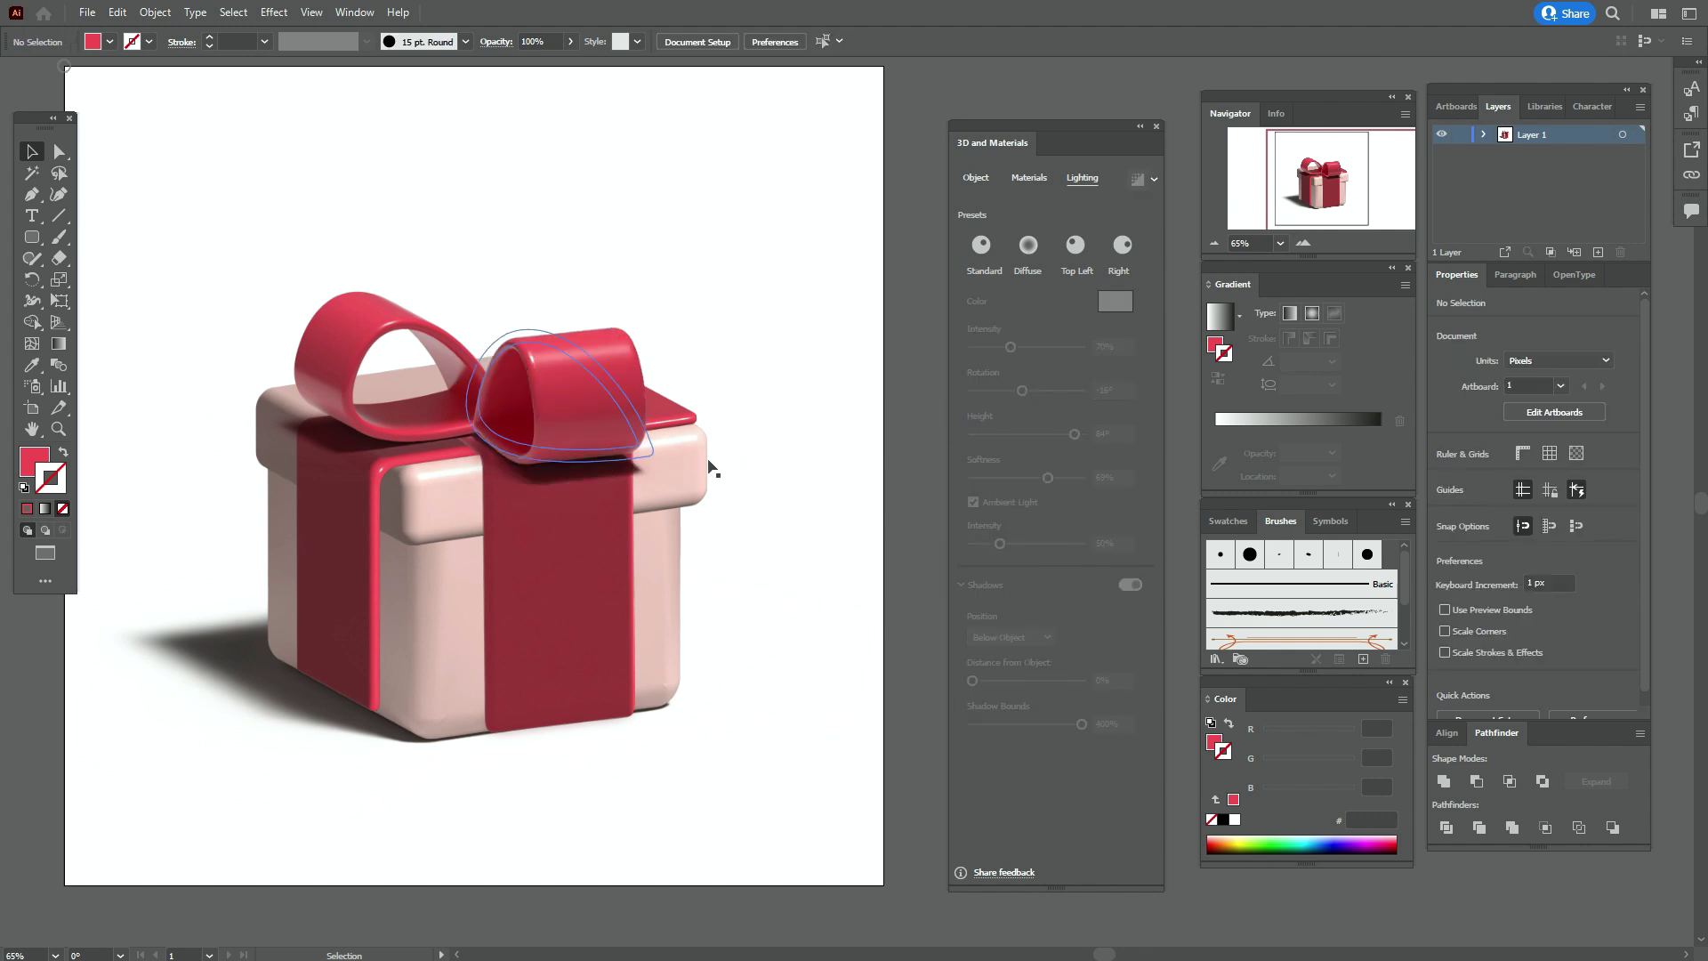
pyautogui.moveTo(1074, 446); pyautogui.dragTo(1055, 445)
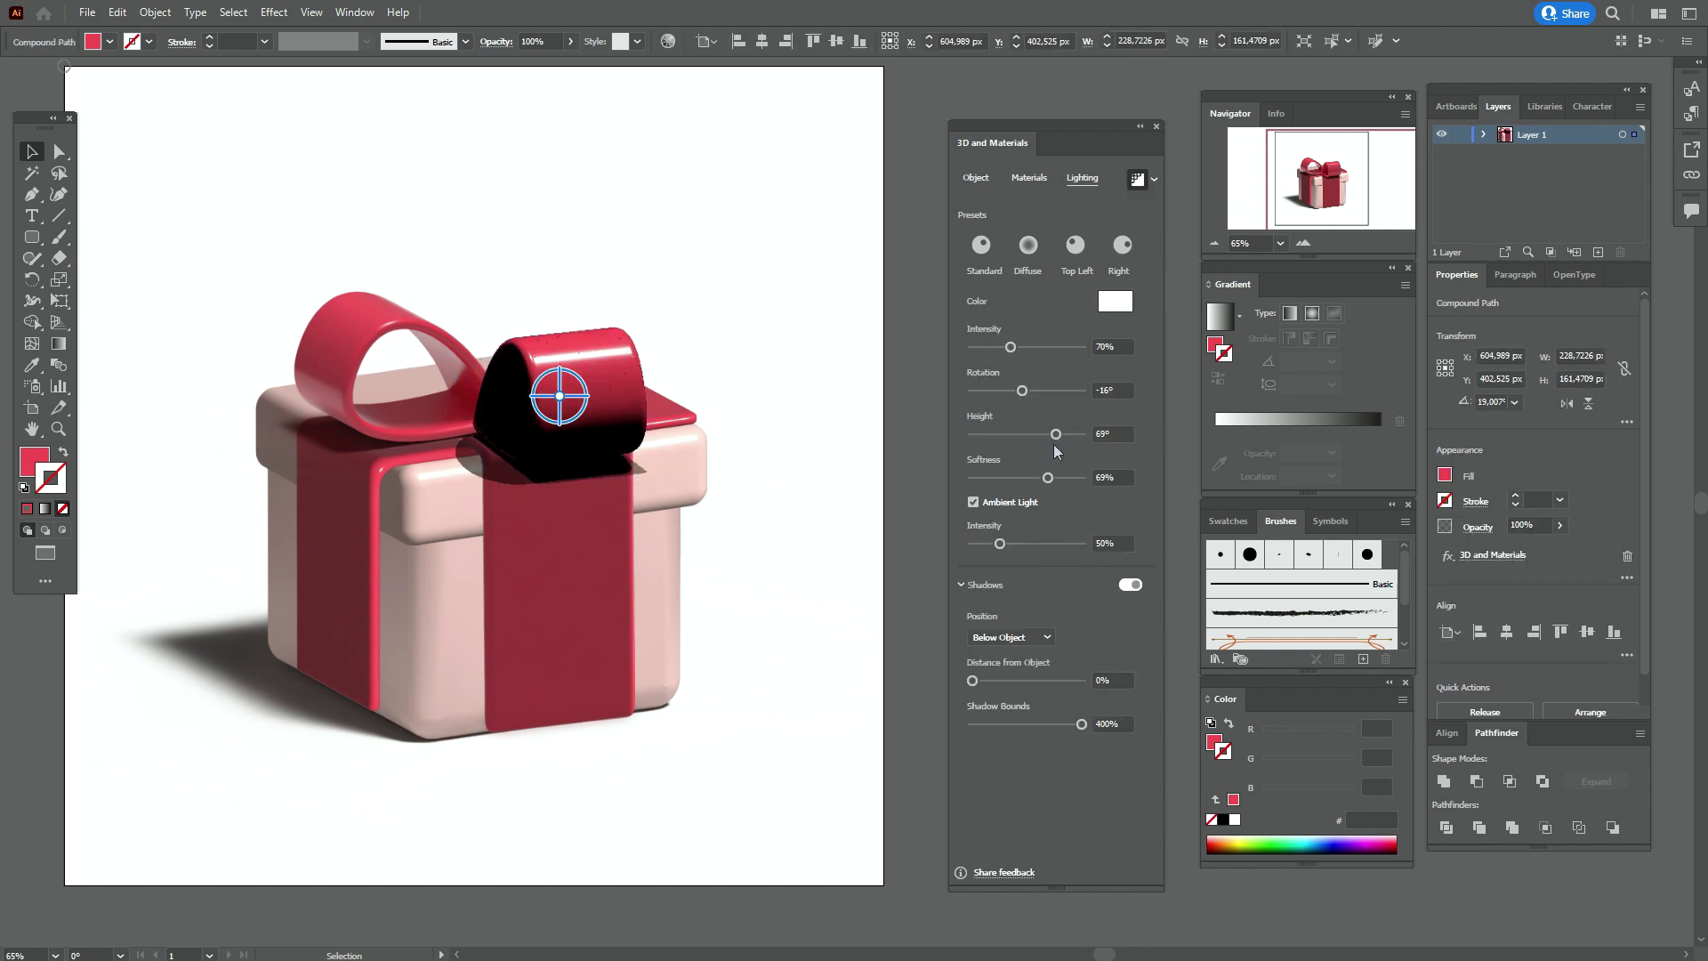
pyautogui.click(930, 478)
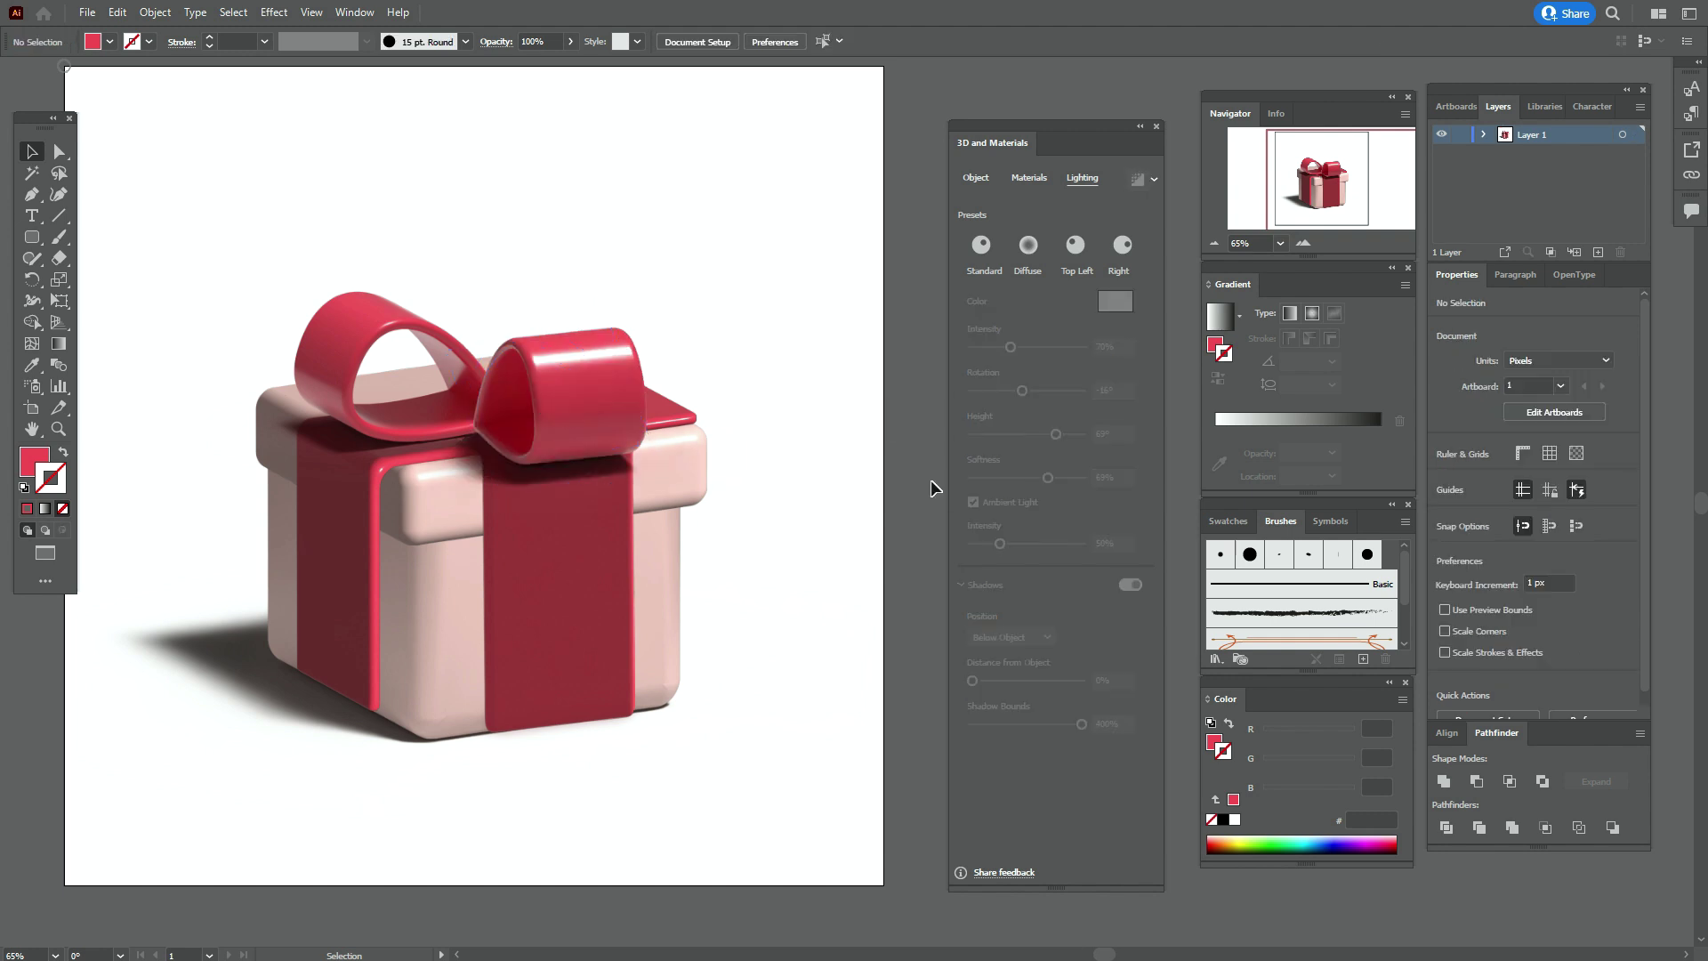
# Set the second loop's light rotation to -51° and its softness to 78%
pyautogui.click(556, 391)
pyautogui.moveTo(1022, 391); pyautogui.dragTo(1011, 390)
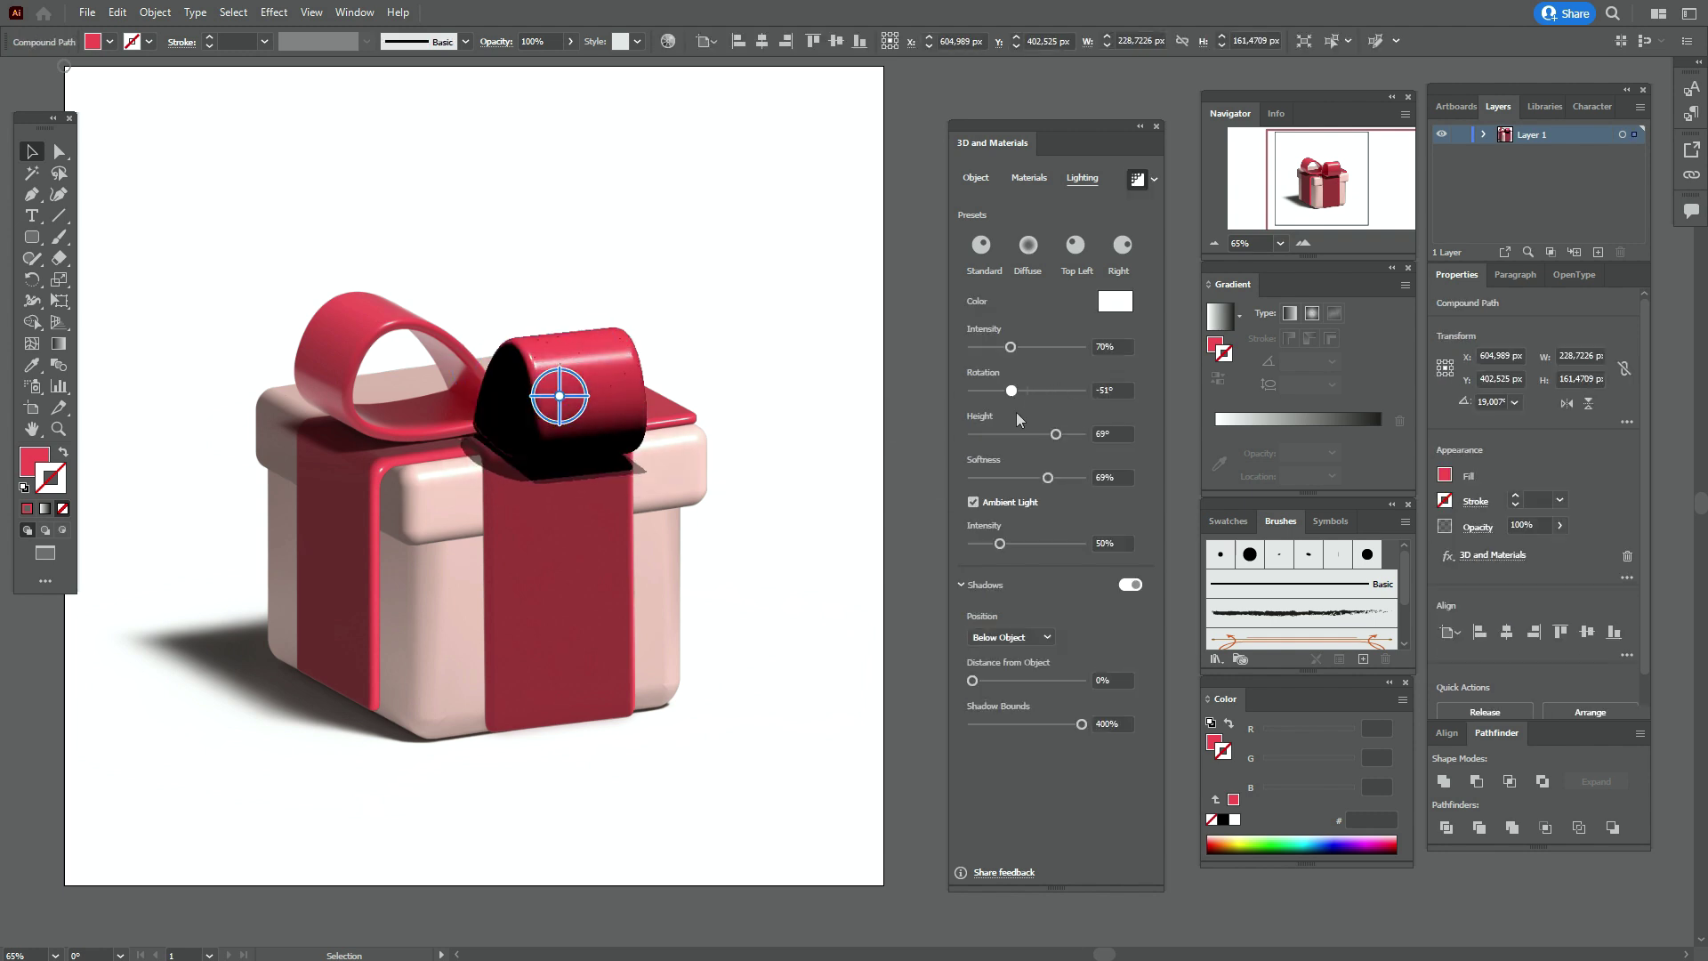
pyautogui.click(912, 450)
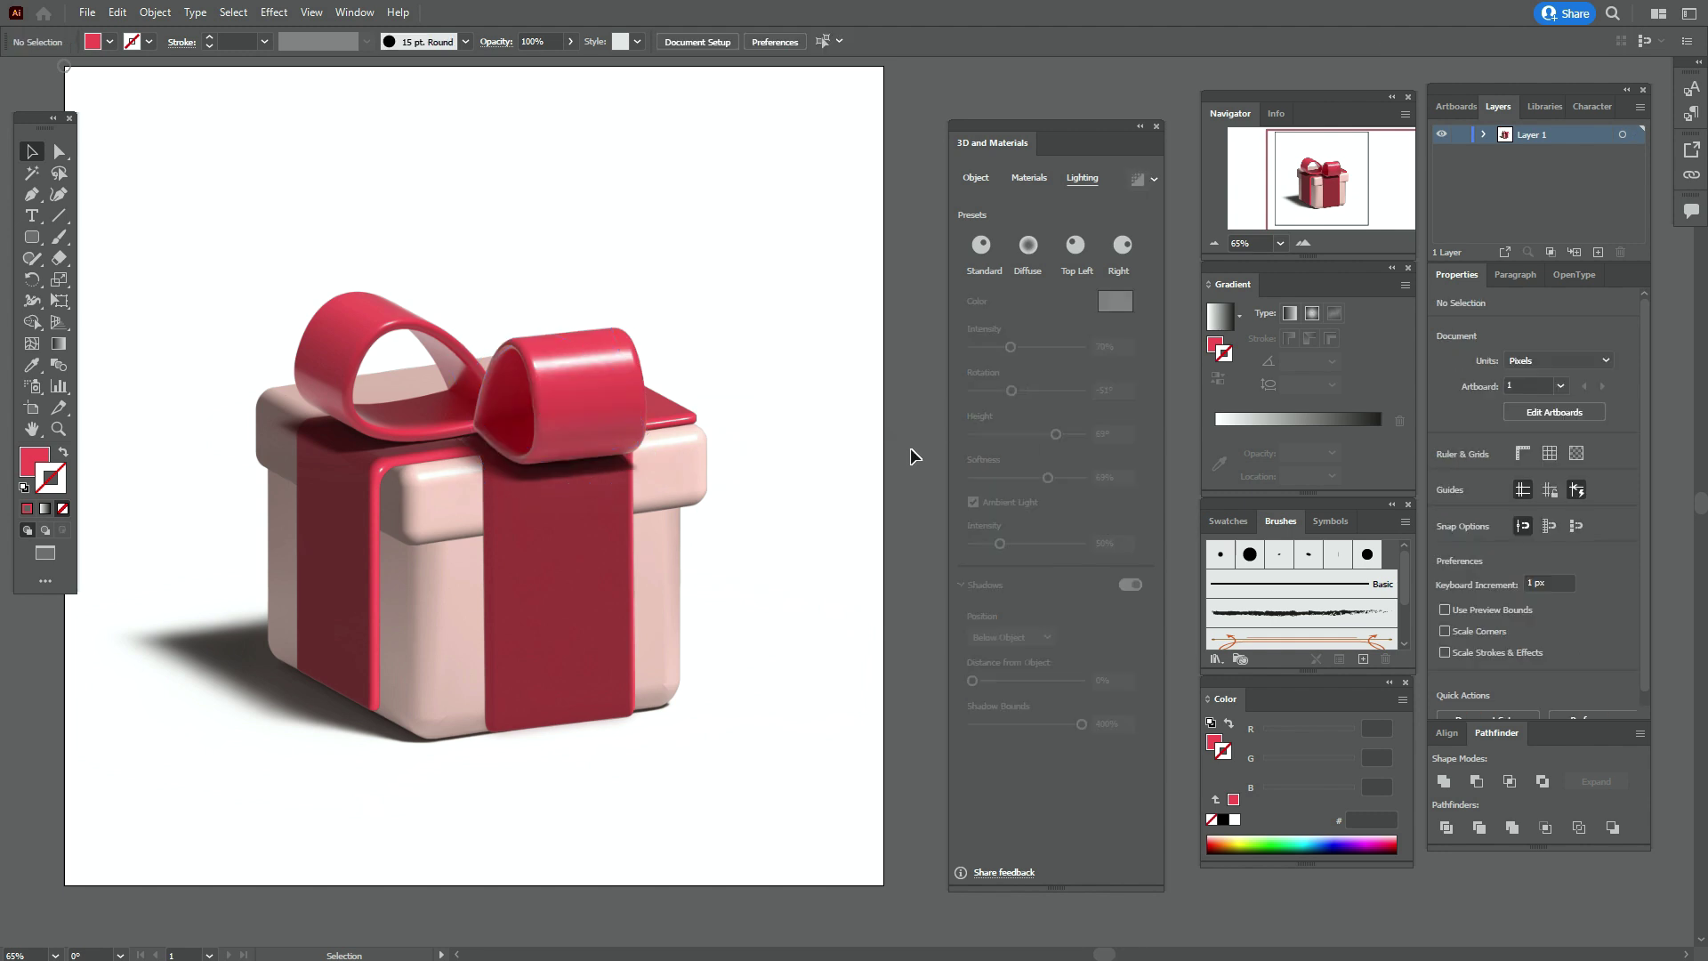
pyautogui.click(654, 458)
pyautogui.moveTo(1049, 479); pyautogui.dragTo(1059, 479)
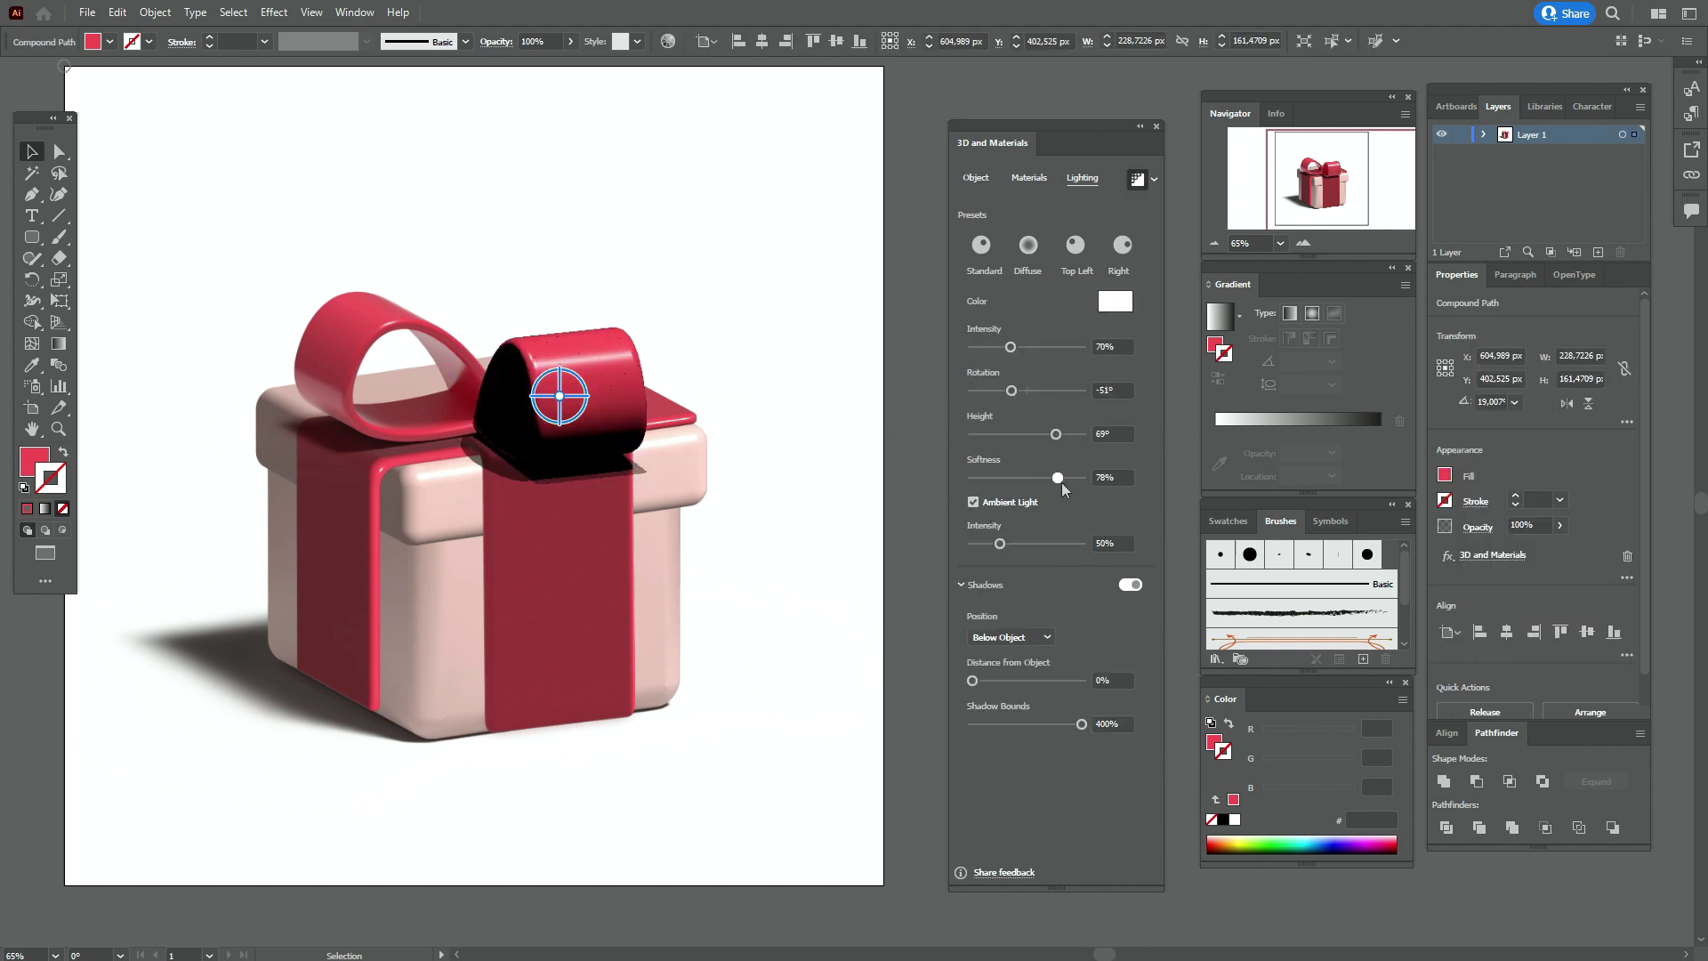
pyautogui.click(931, 493)
# Shift both bow loops together slightly up and to the left on the lid
pyautogui.click(578, 433)
pyautogui.moveTo(579, 433); pyautogui.dragTo(560, 423)
pyautogui.click(901, 414)
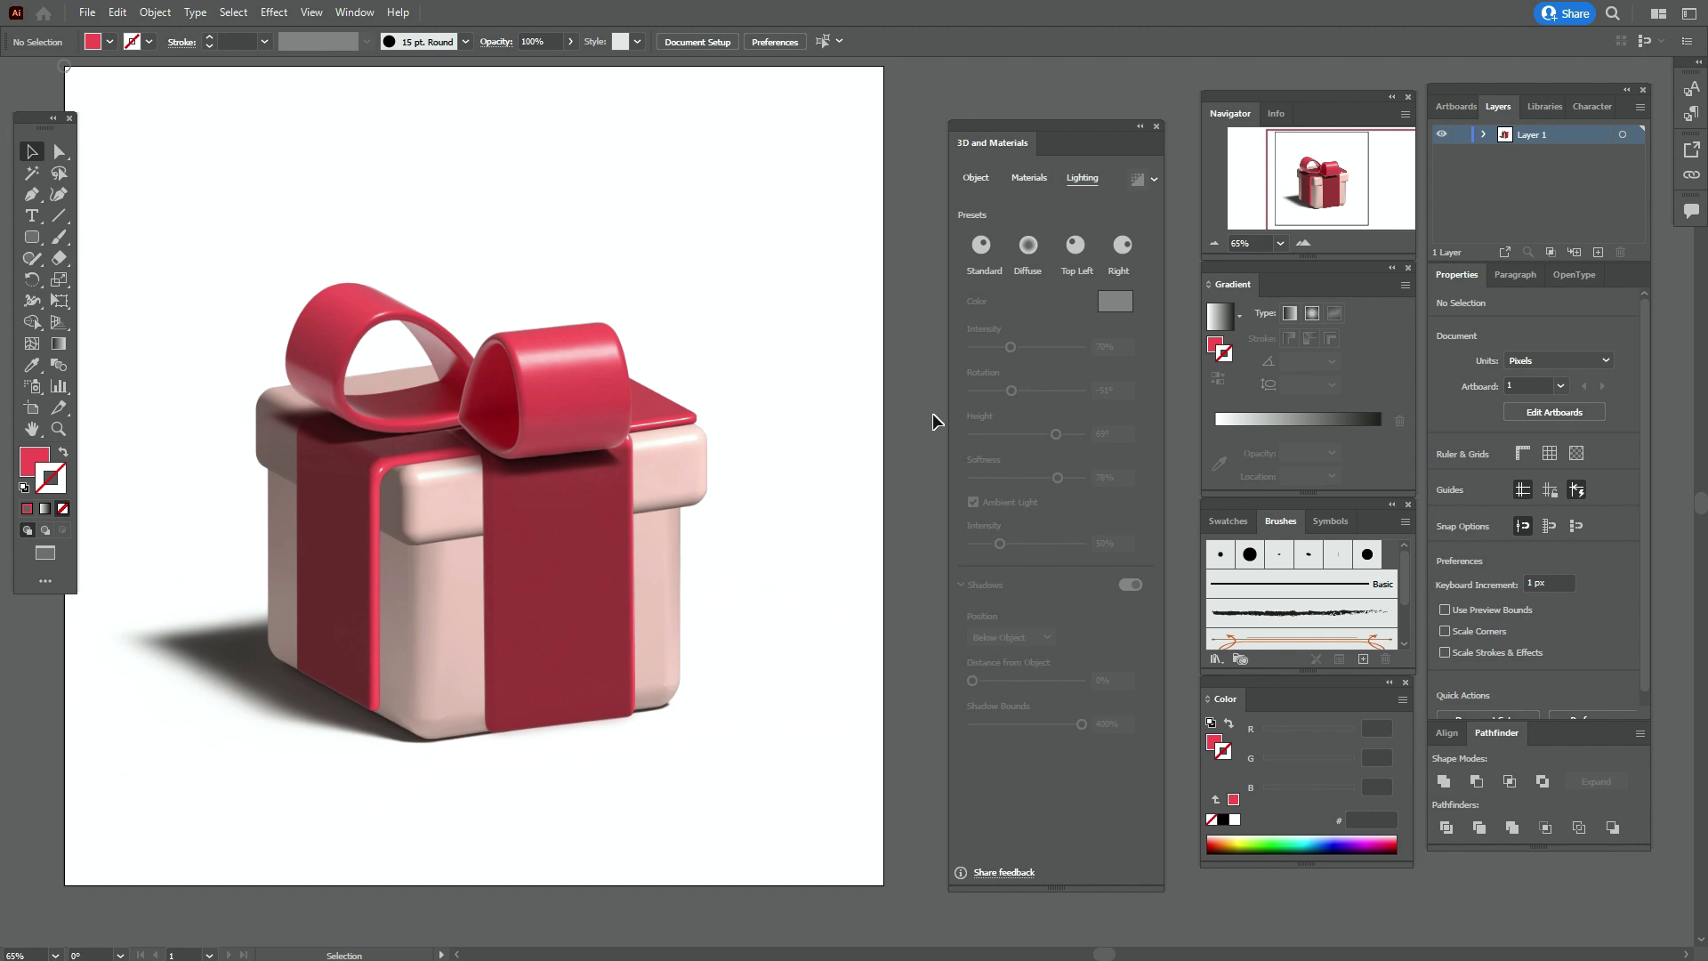
pyautogui.click(534, 378)
pyautogui.click(1029, 177)
pyautogui.click(920, 489)
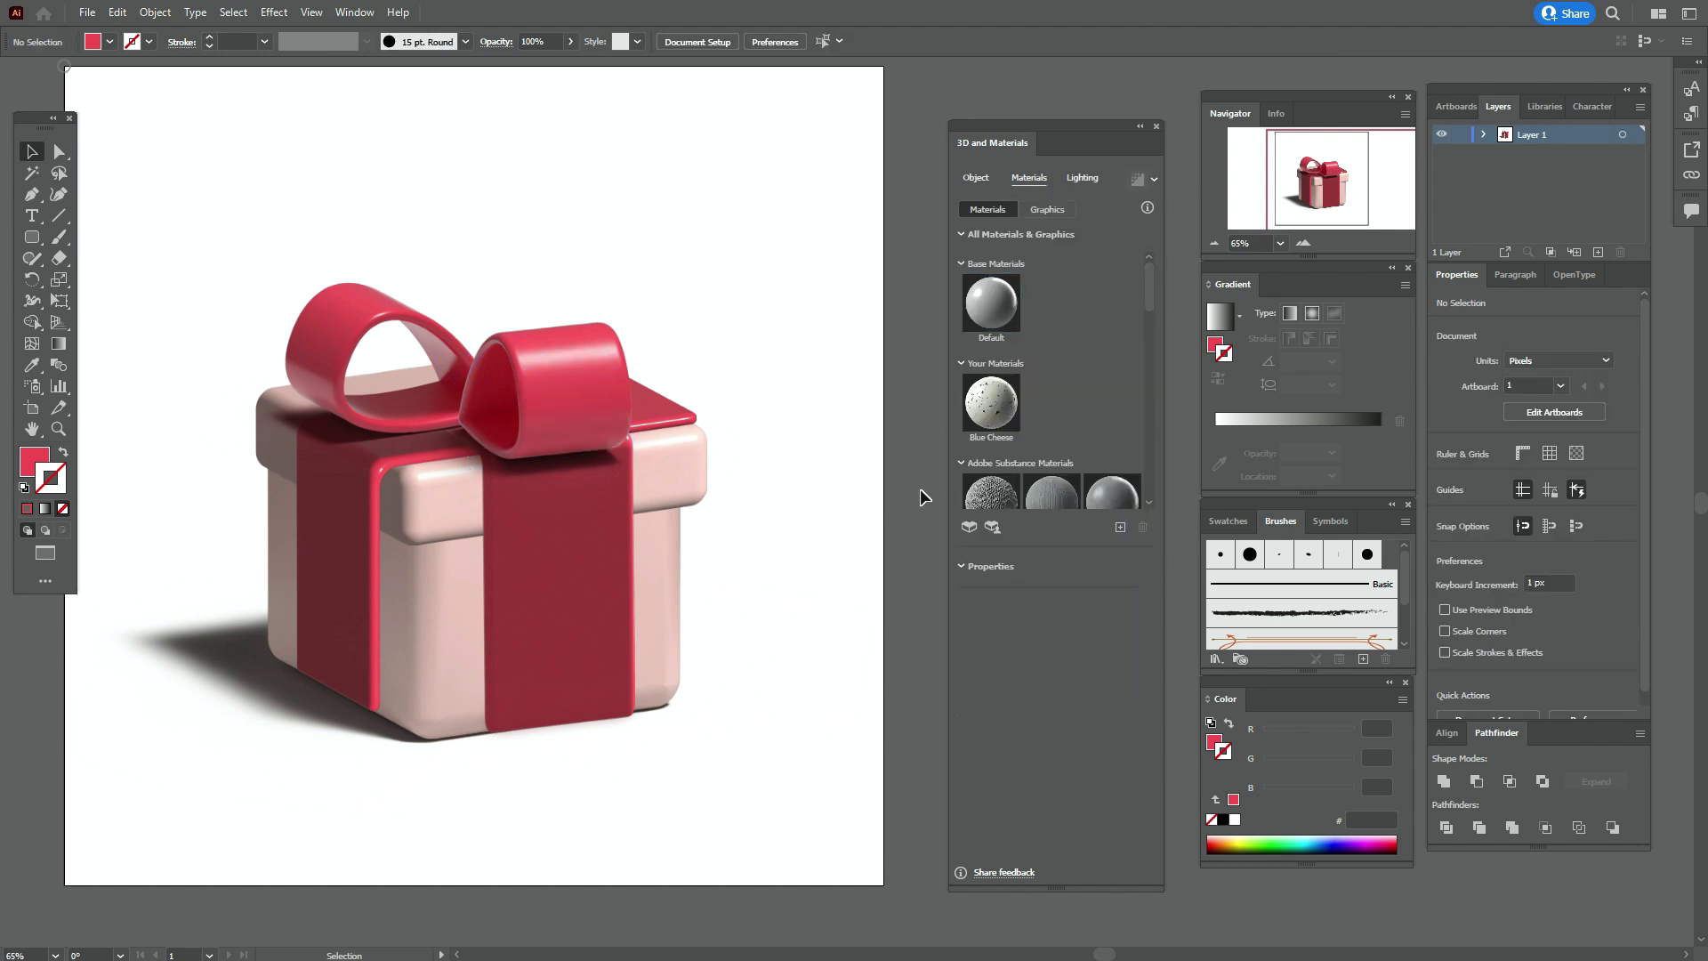
pyautogui.hotkey('ctrl', 'z')
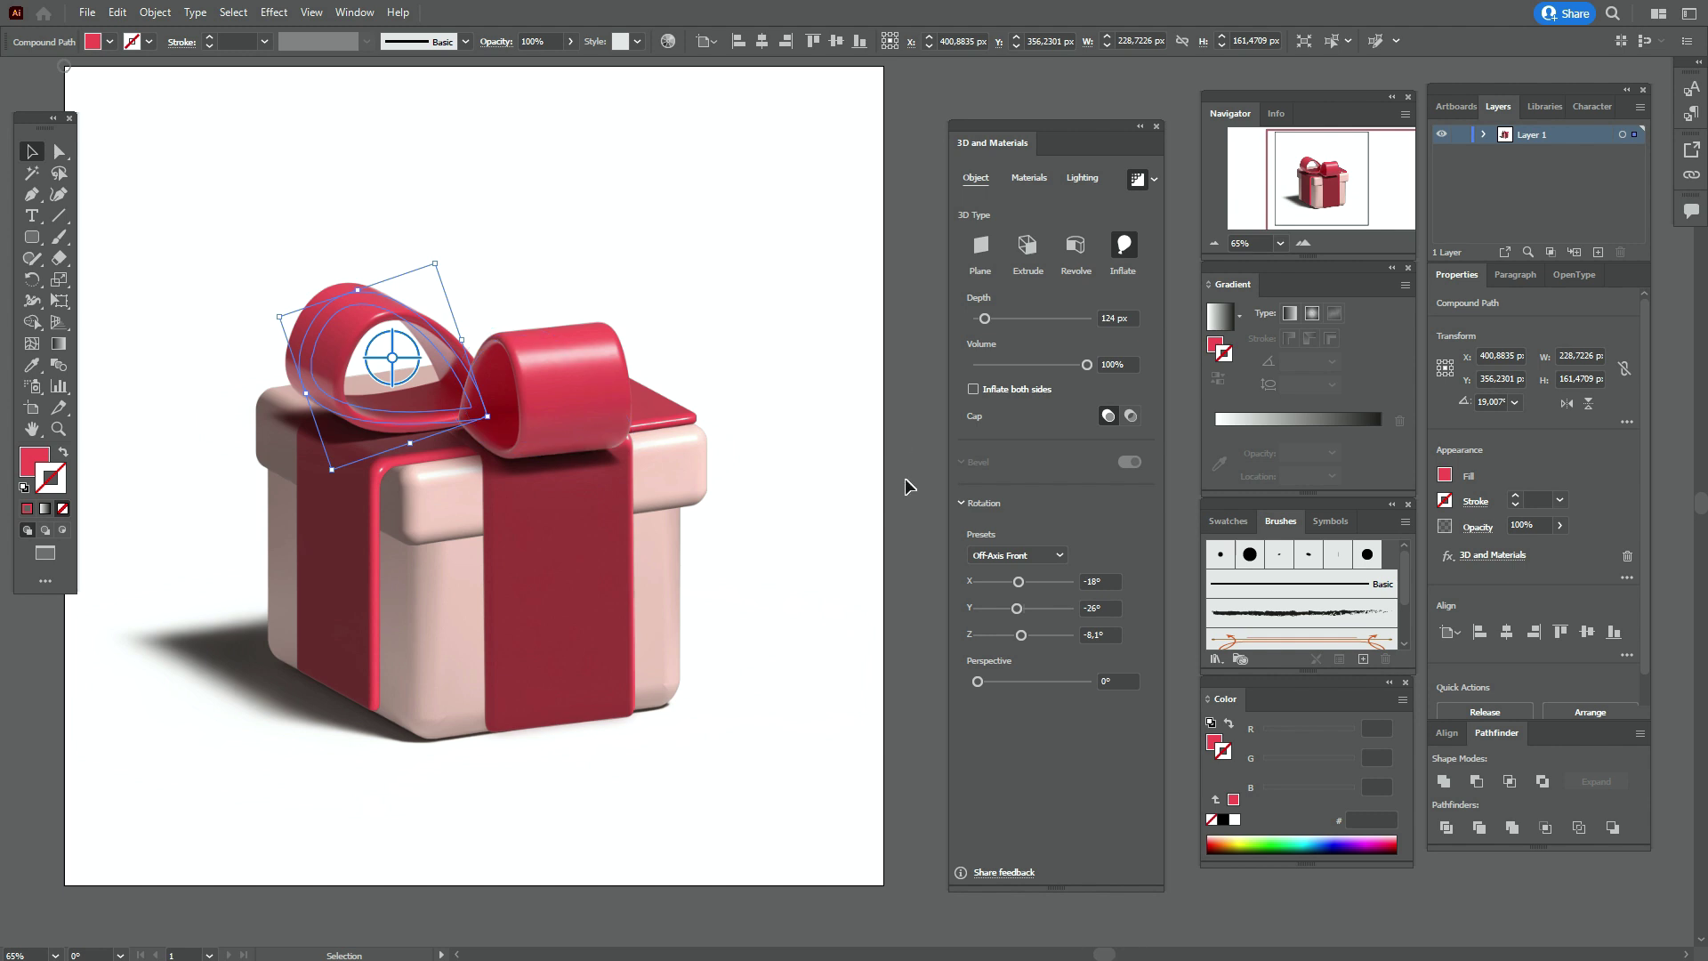
# Duplicate the first bow loop, turn off the copy's shadow, and move it beside the box at about X 886, Y 334 px
pyautogui.press('a')
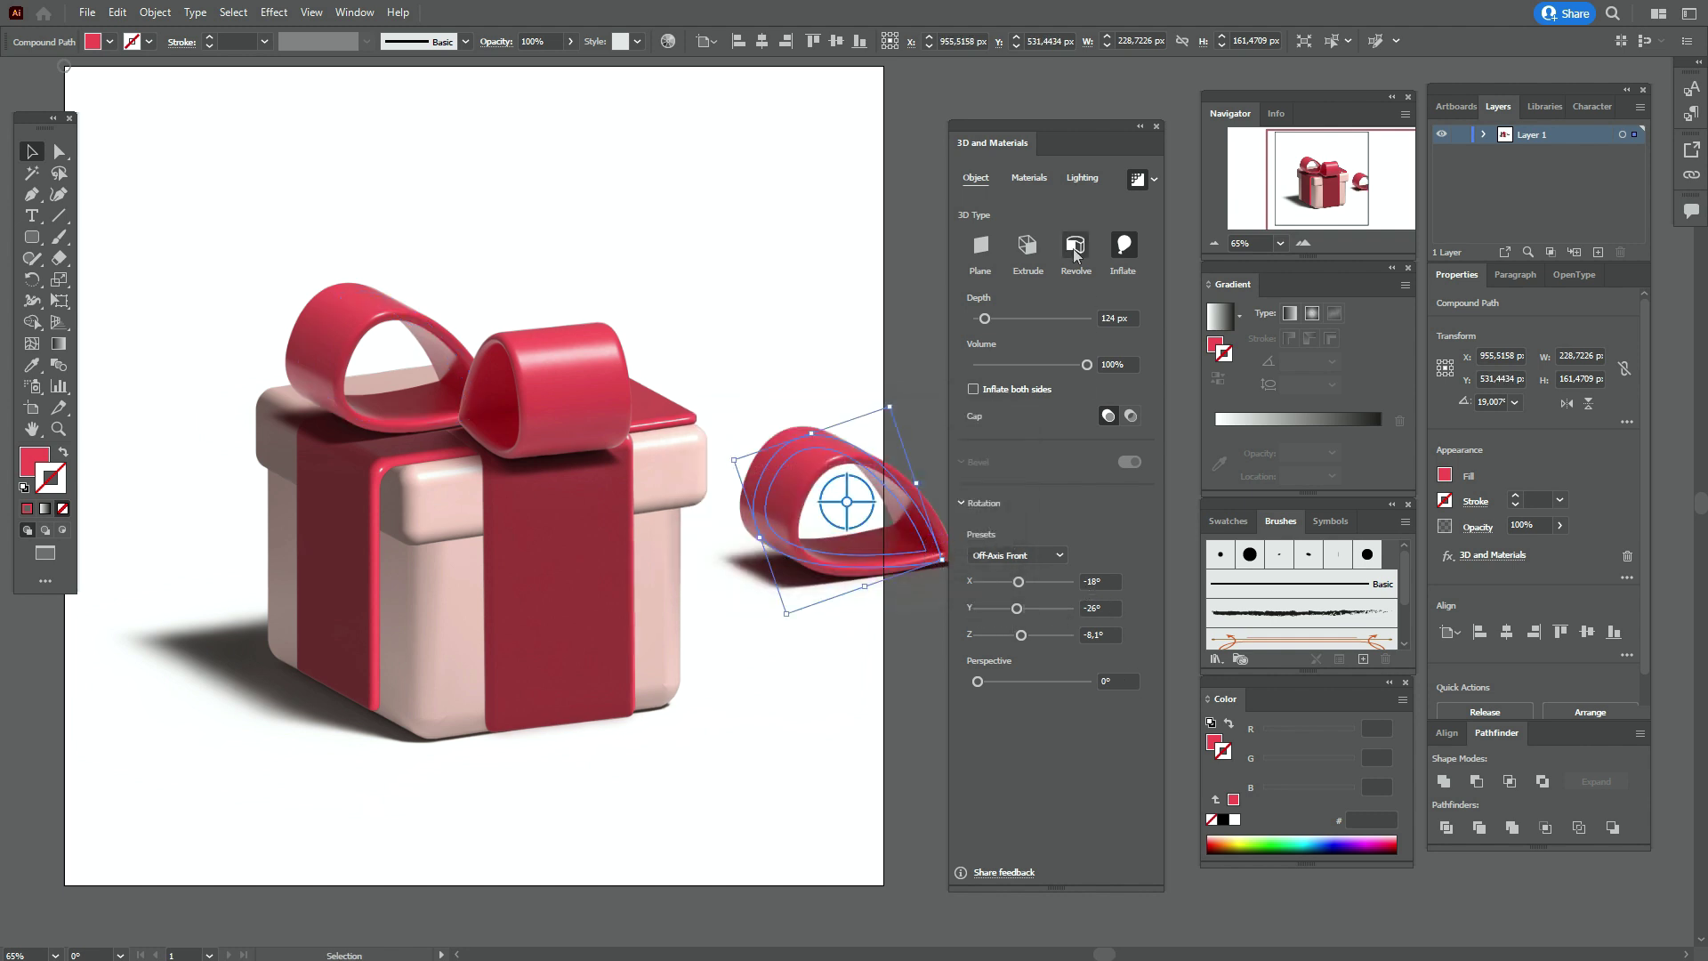
pyautogui.click(1094, 178)
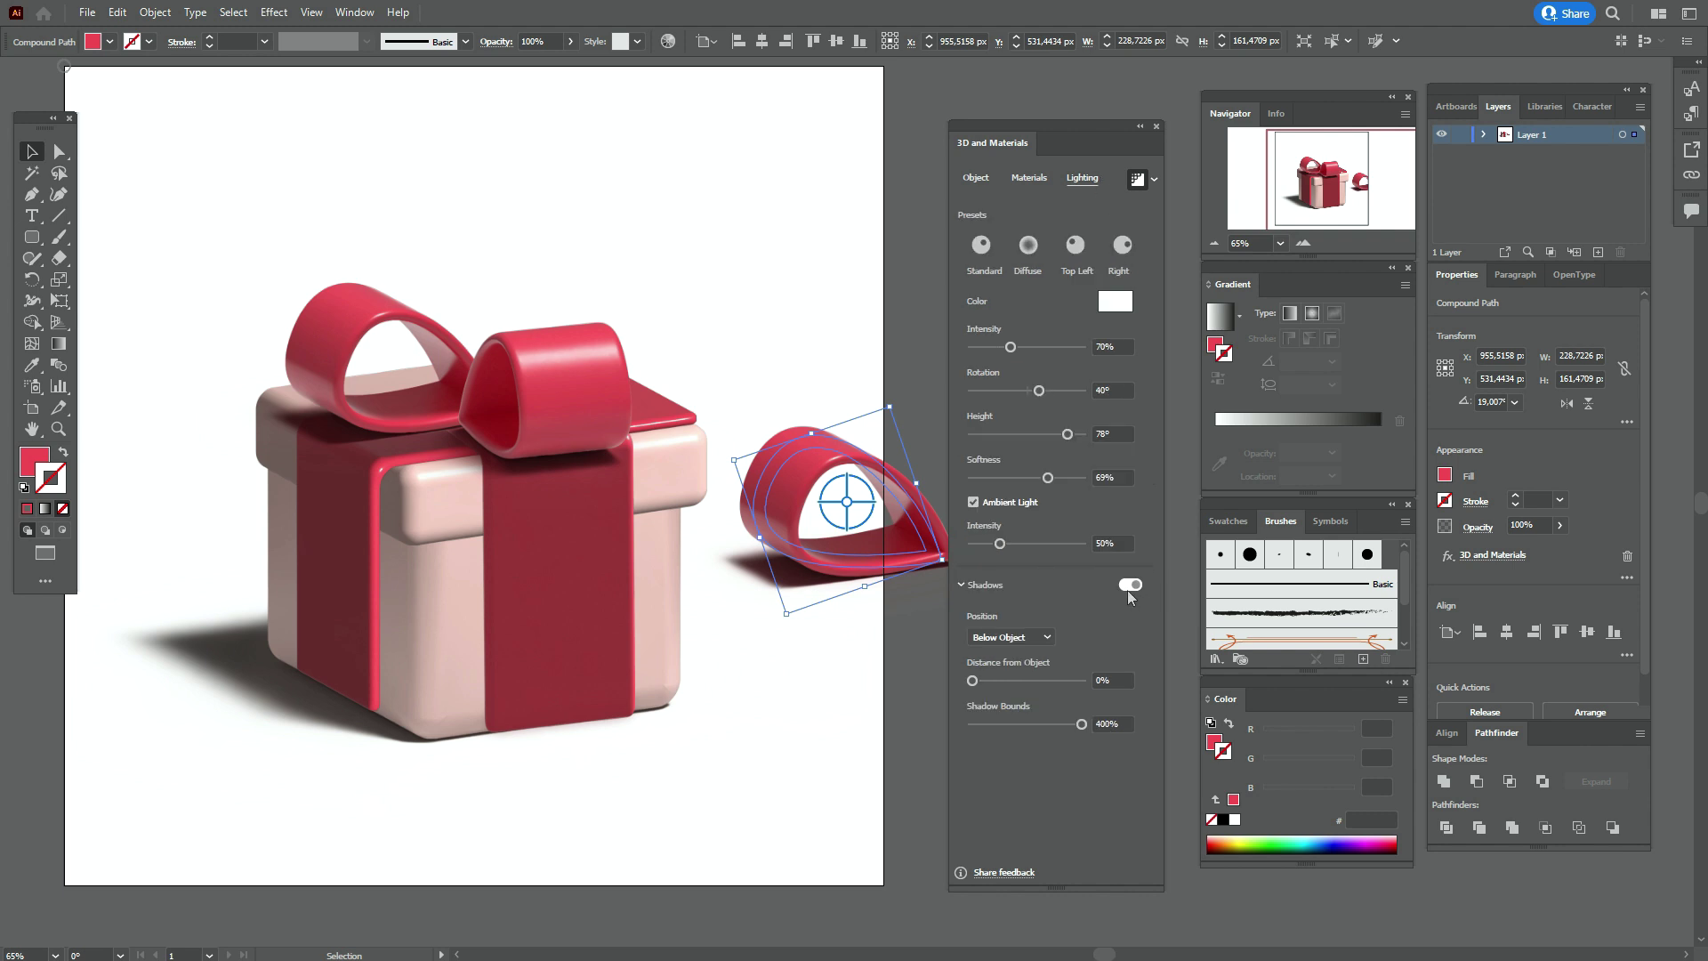
pyautogui.click(1129, 585)
pyautogui.moveTo(866, 486); pyautogui.dragTo(825, 371)
# Reflect the duplicated bow loop beside the box across the vertical axis
pyautogui.rightClick(826, 371)
pyautogui.moveTo(943, 558)
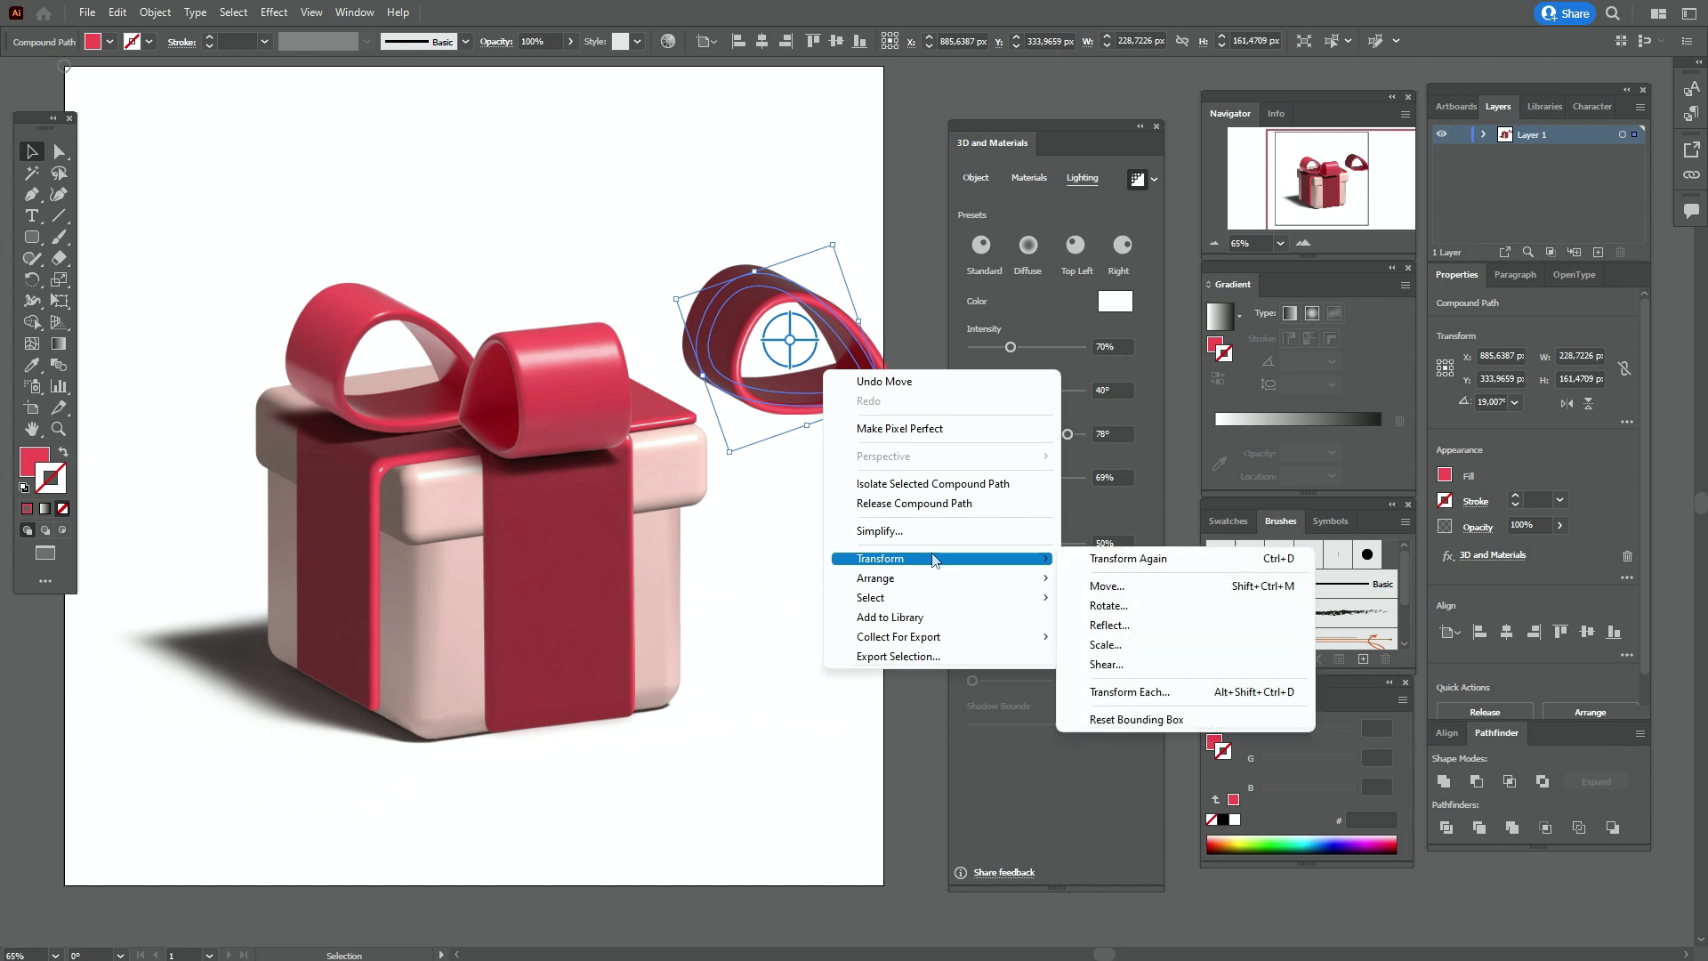
pyautogui.click(1110, 626)
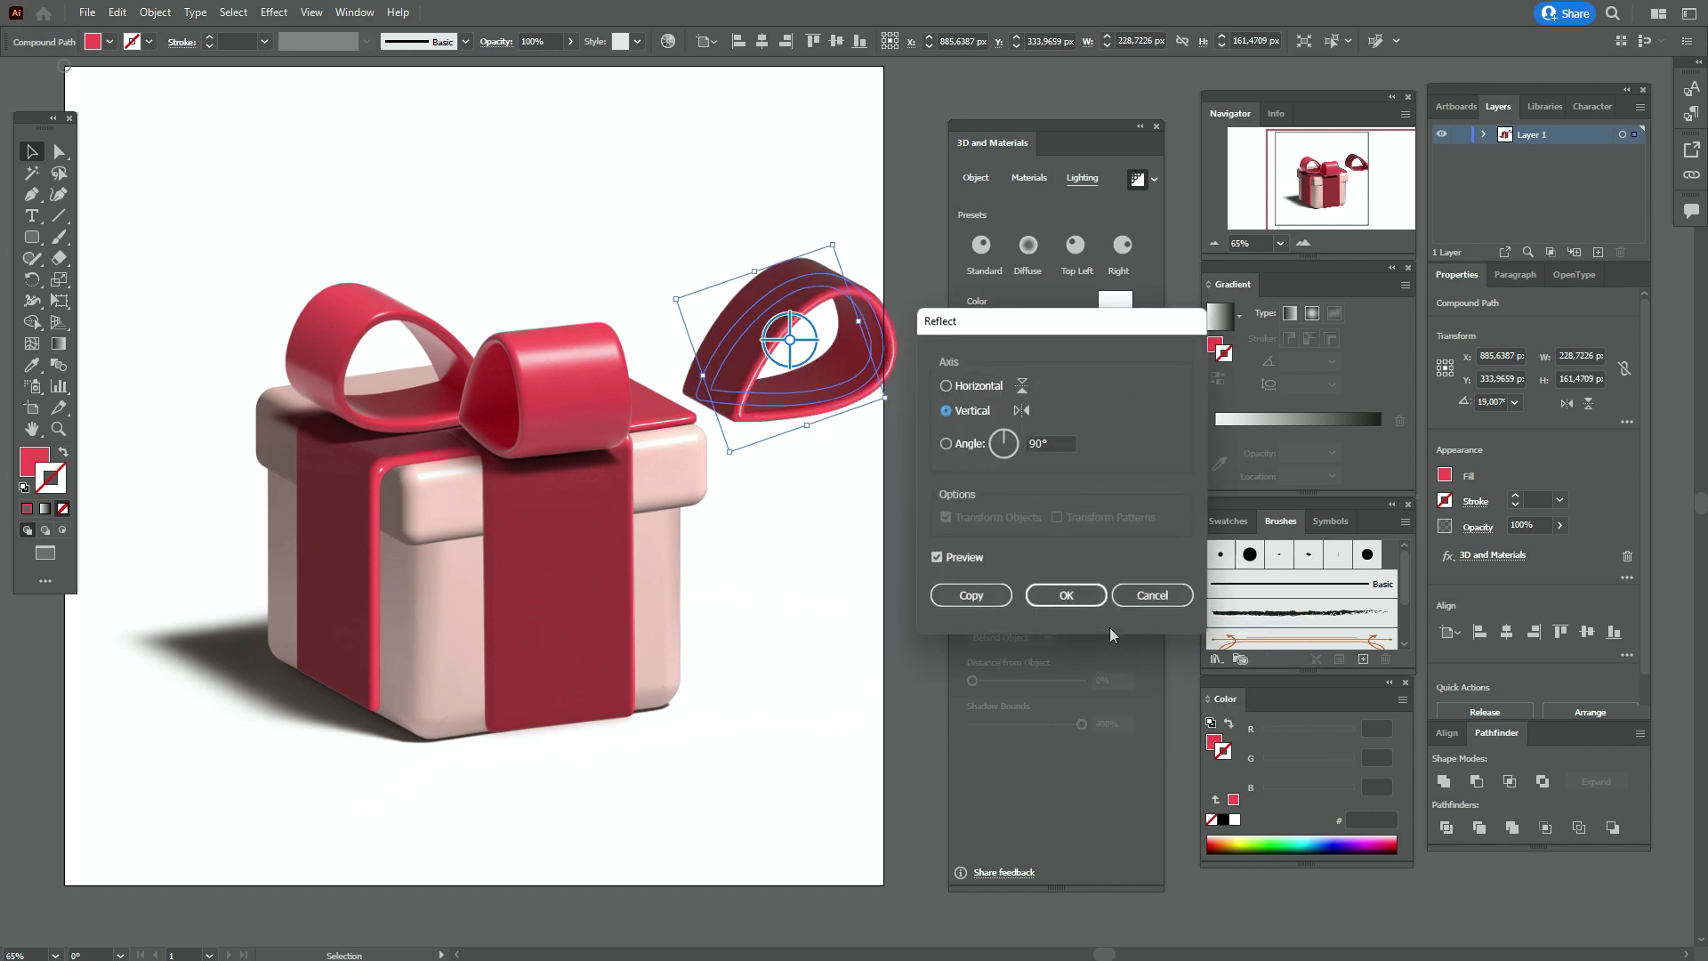
pyautogui.click(1082, 593)
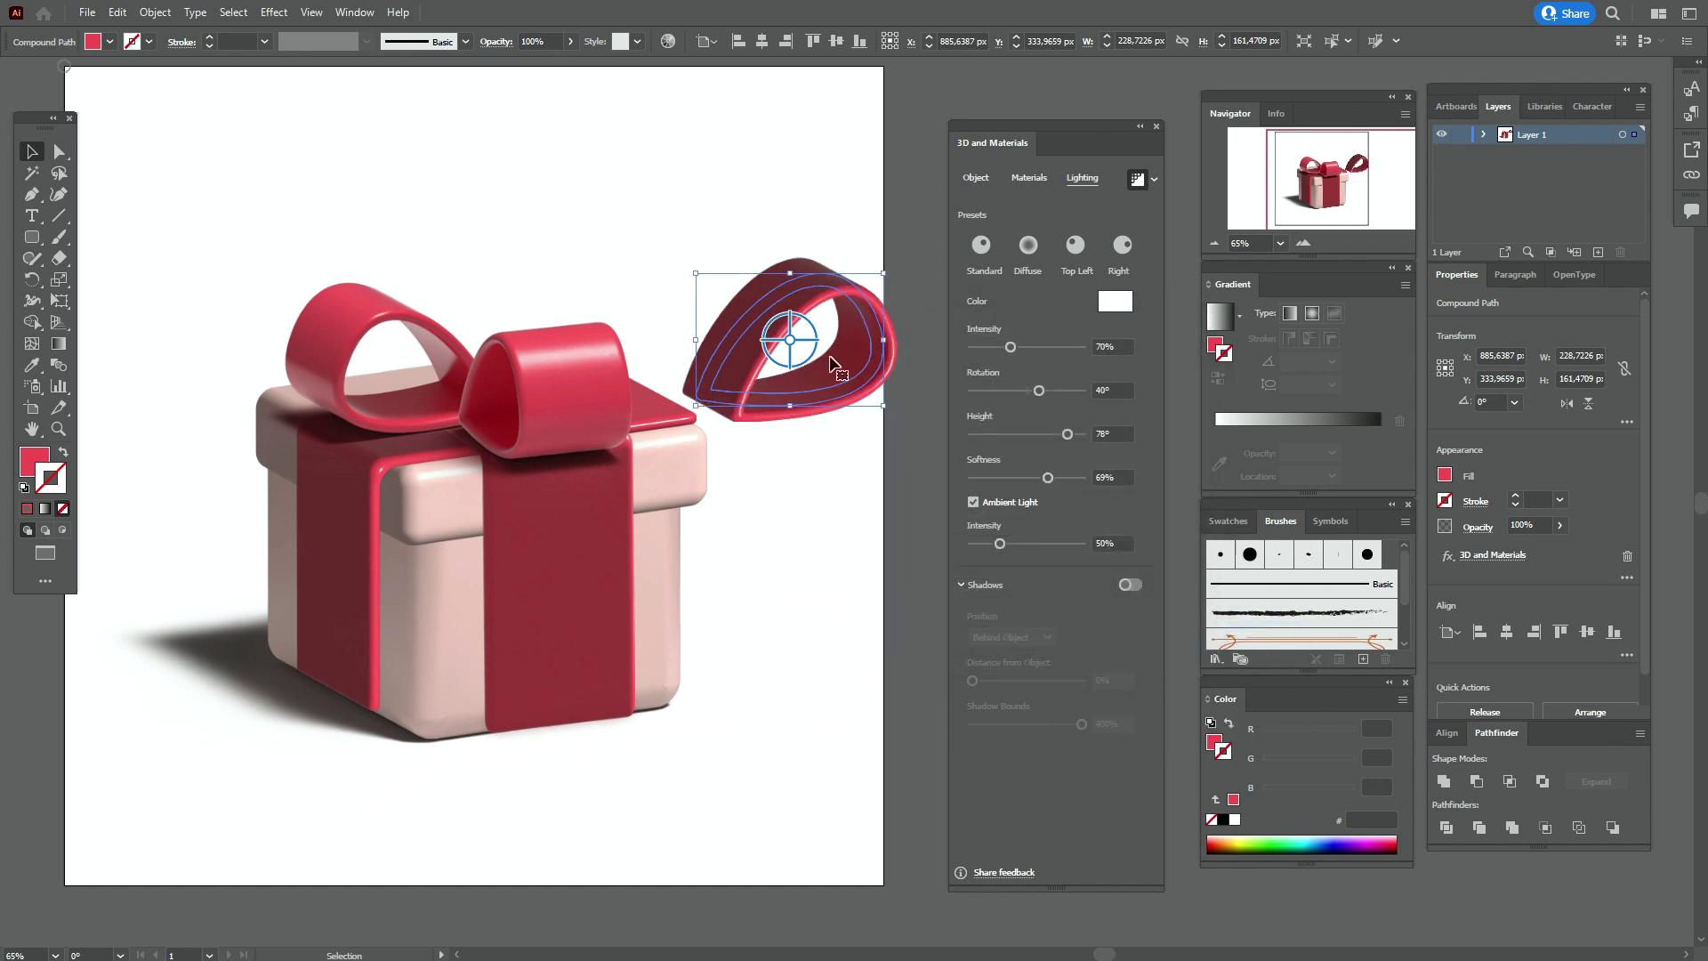
# Bring the two original bow loops on the lid to the front of the stacking order
pyautogui.click(570, 416)
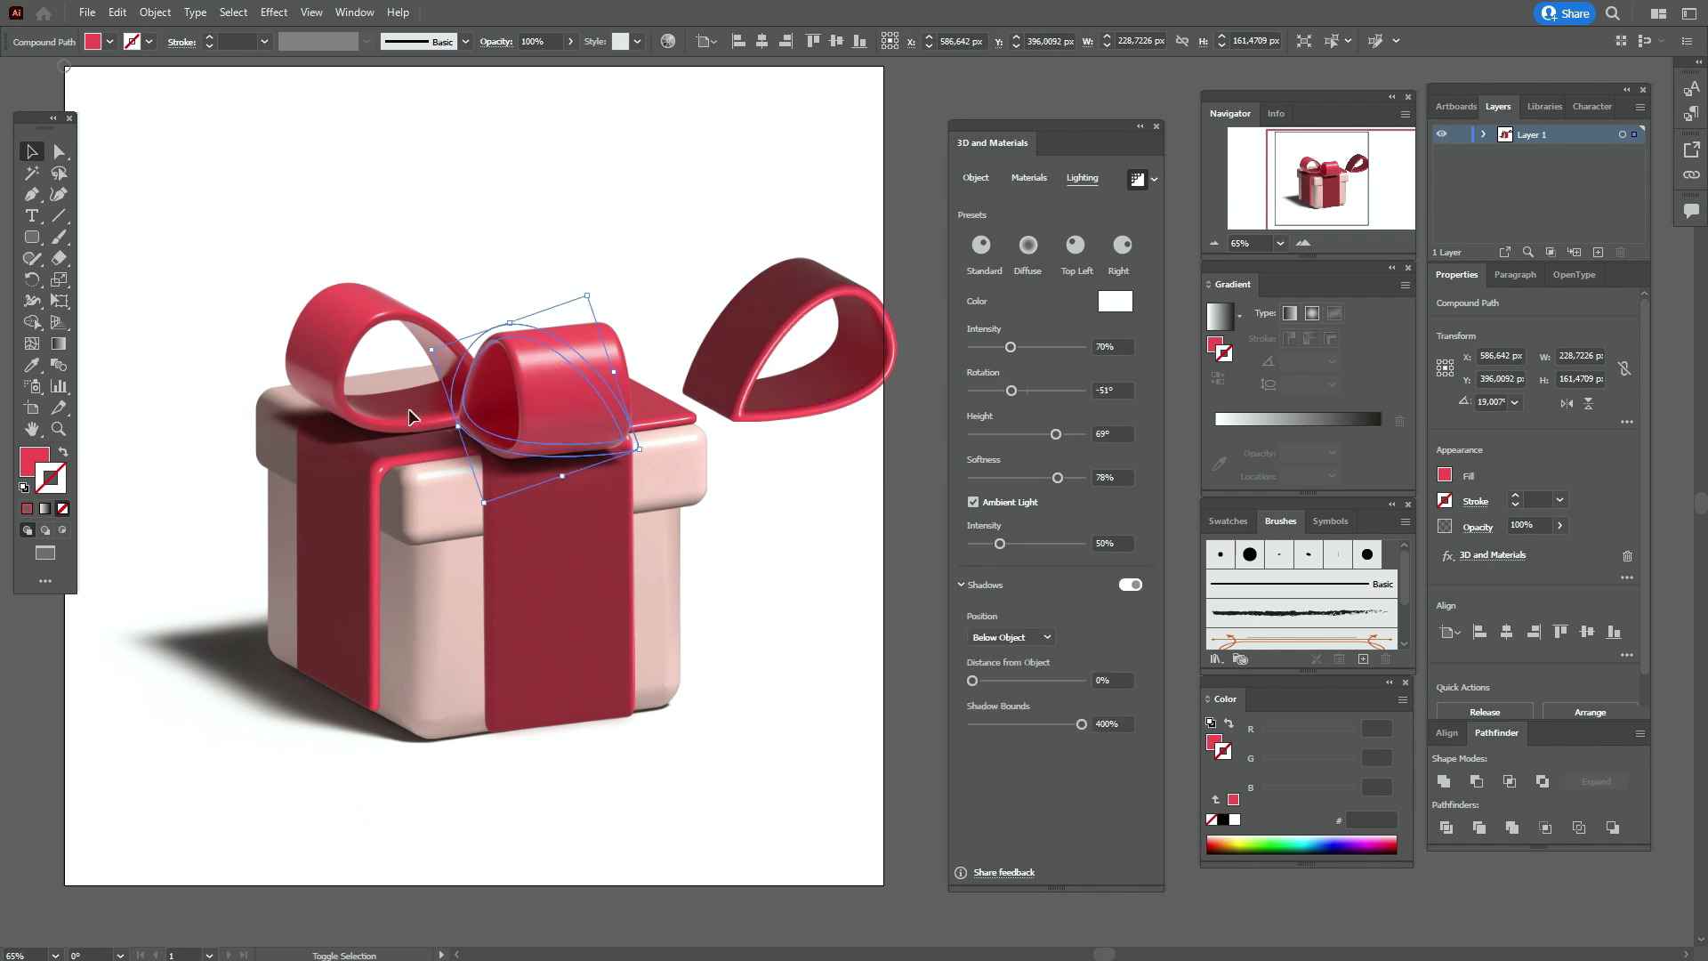
pyautogui.keyDown('shift'); pyautogui.click(356, 406); pyautogui.keyUp('shift')
pyautogui.rightClick(354, 405)
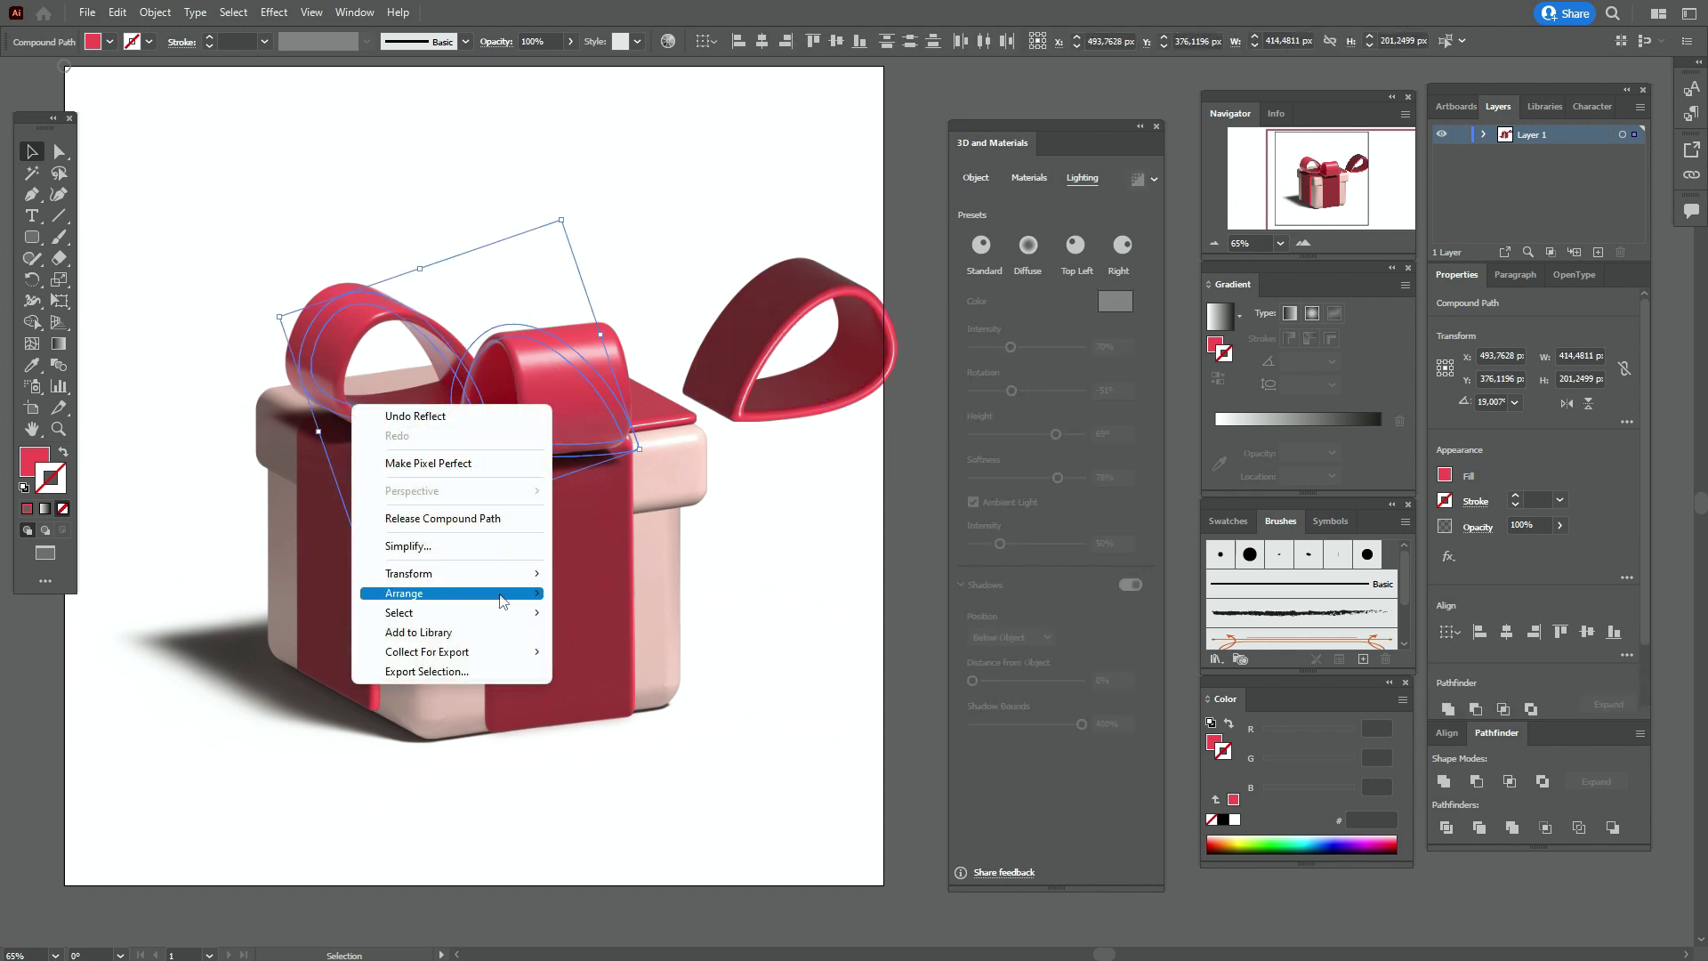
pyautogui.click(614, 613)
# Move the mirrored loop onto the lid behind the front loops, at about X 630, Y 330 px
pyautogui.click(841, 391)
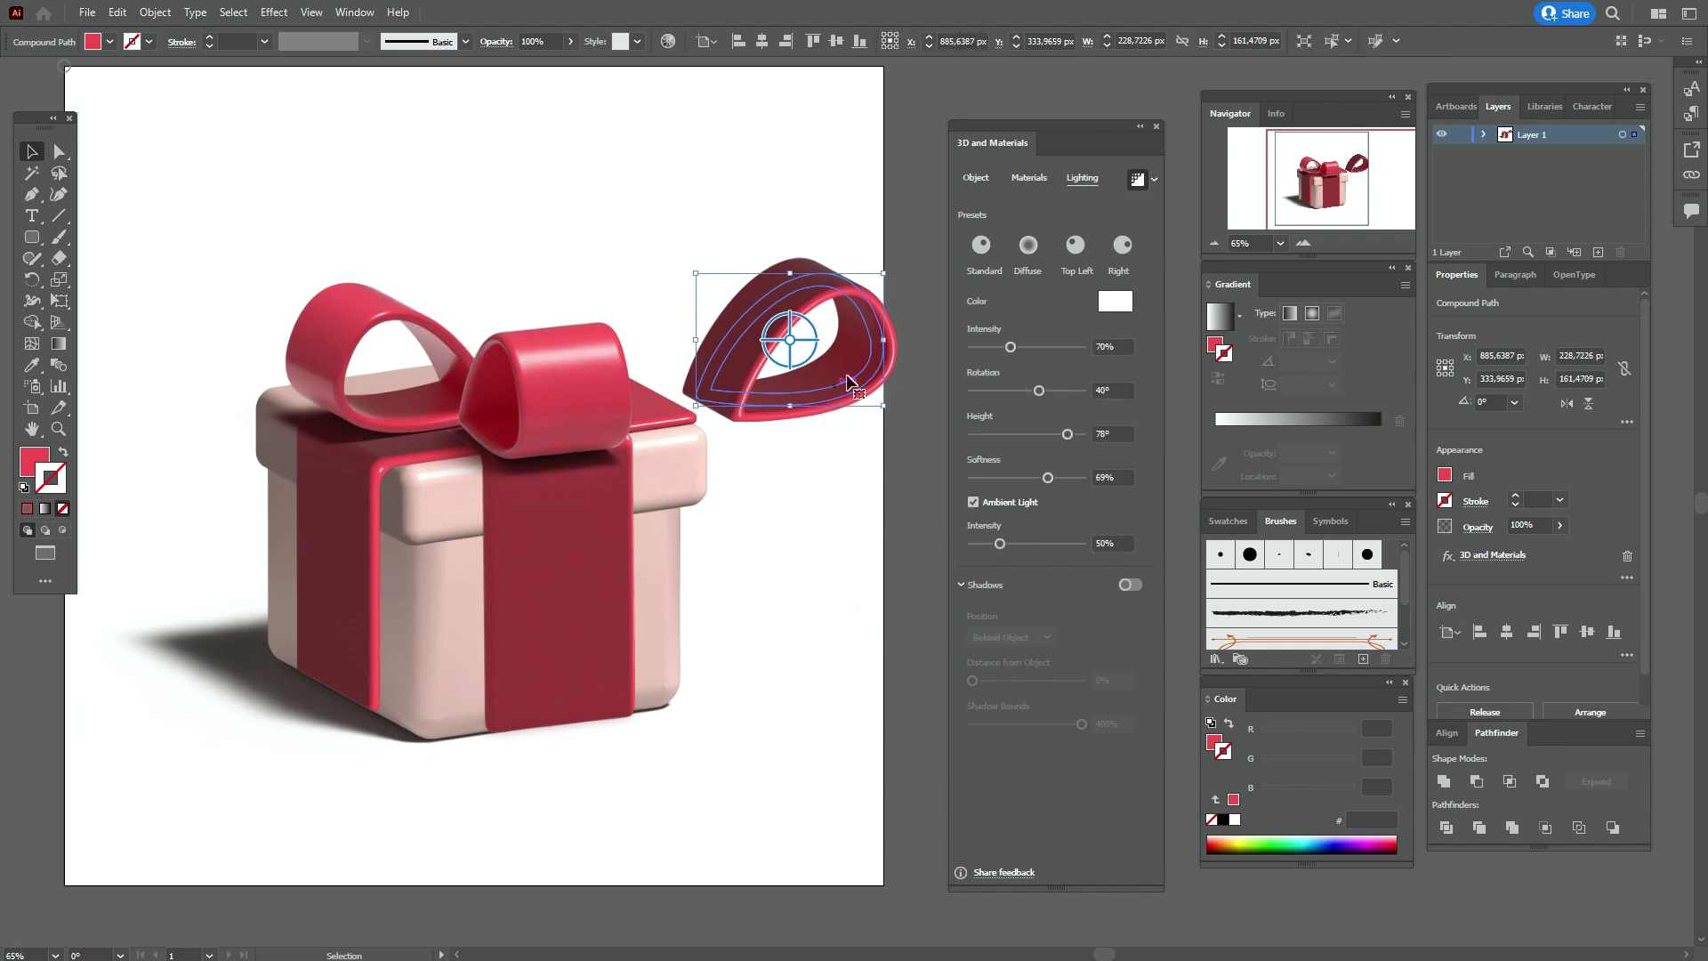
pyautogui.moveTo(847, 380); pyautogui.dragTo(641, 380)
pyautogui.click(746, 382)
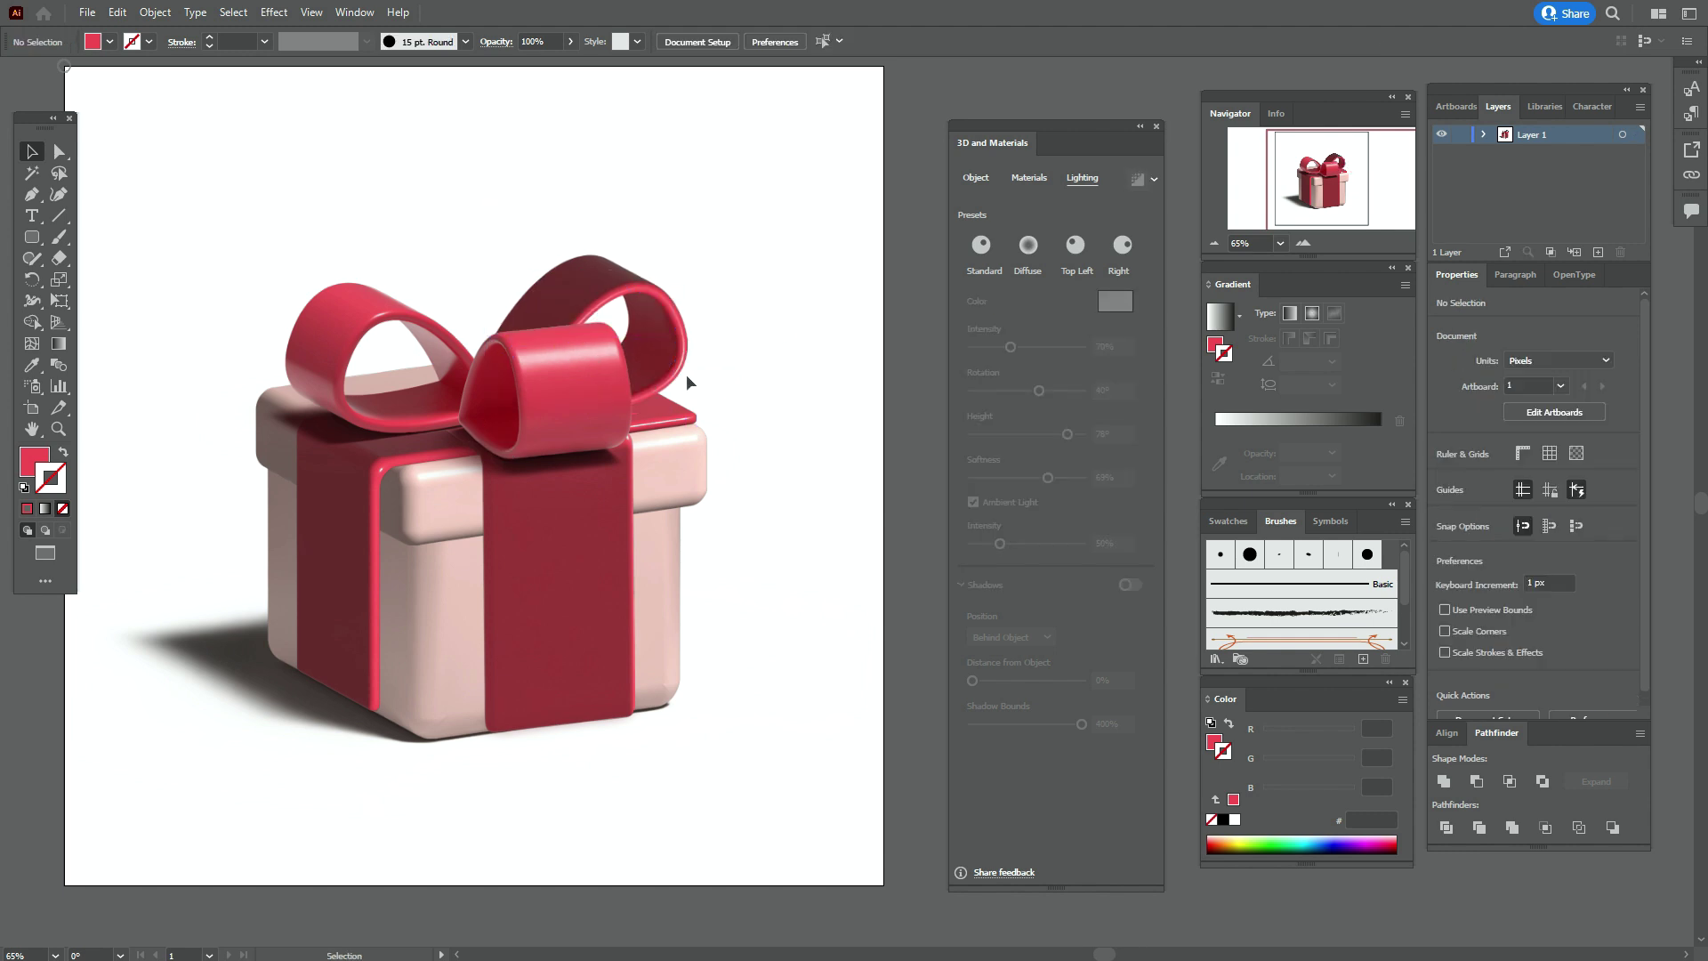
# Copy the mirrored bow loop and paste the duplicate beside the box
pyautogui.keyDown('ctrl'); pyautogui.click(682, 381); pyautogui.keyUp('ctrl')
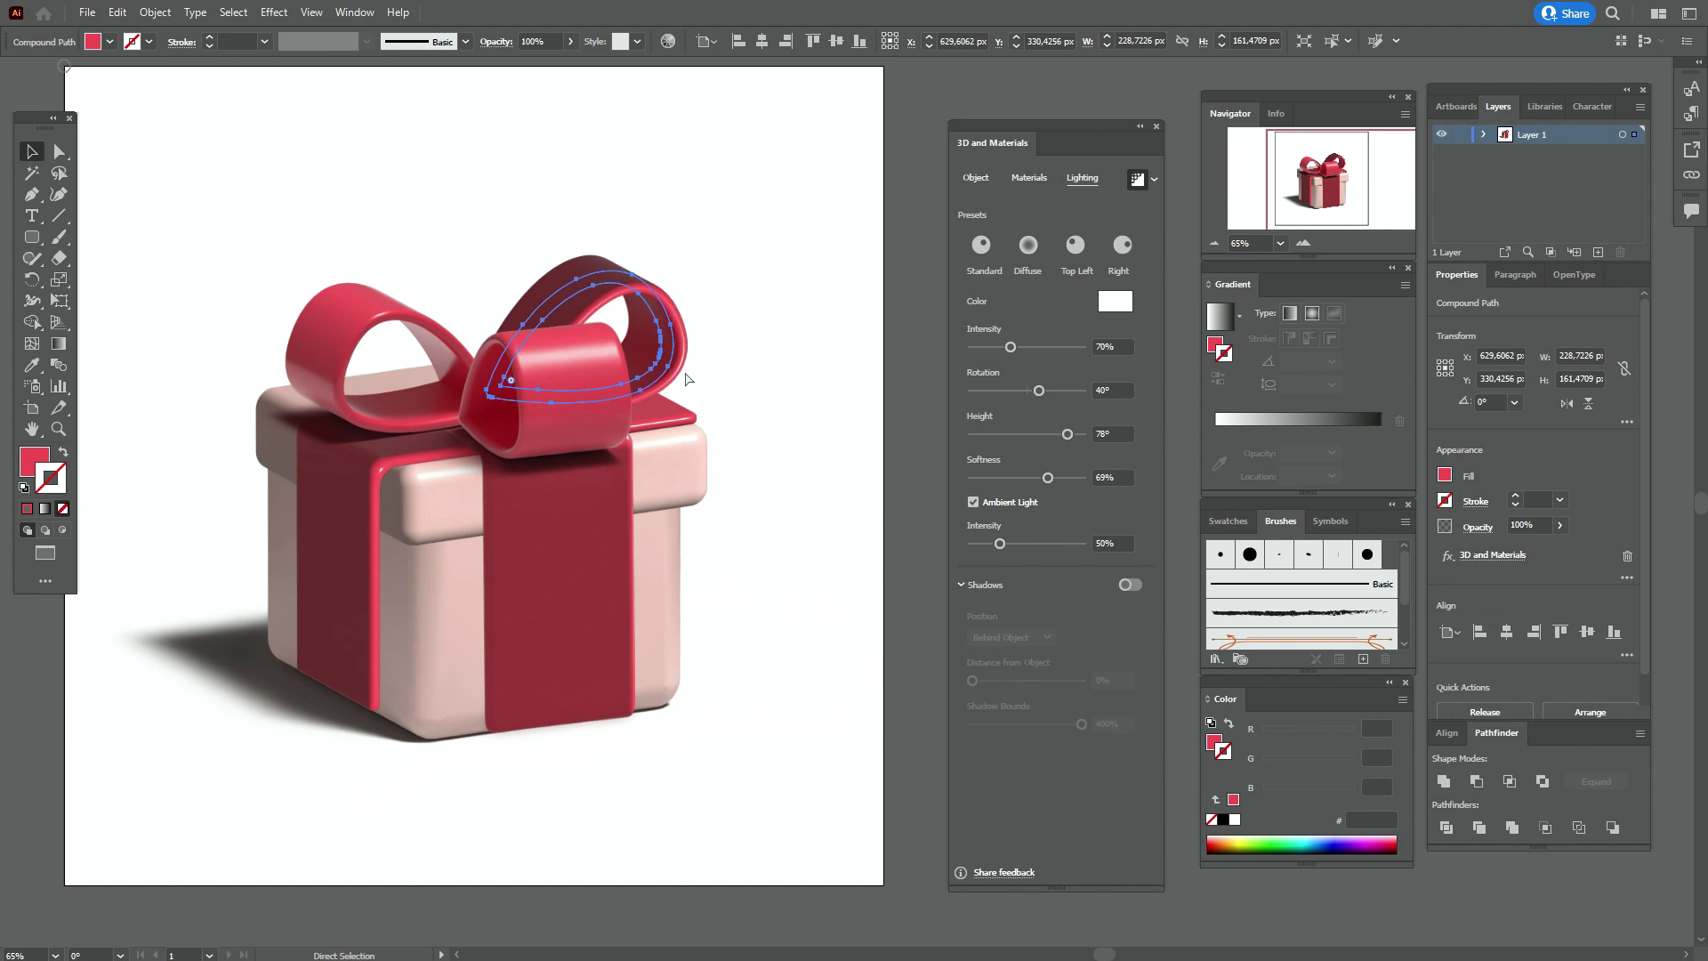
pyautogui.hotkey('ctrl', 'v')
pyautogui.rightClick(828, 457)
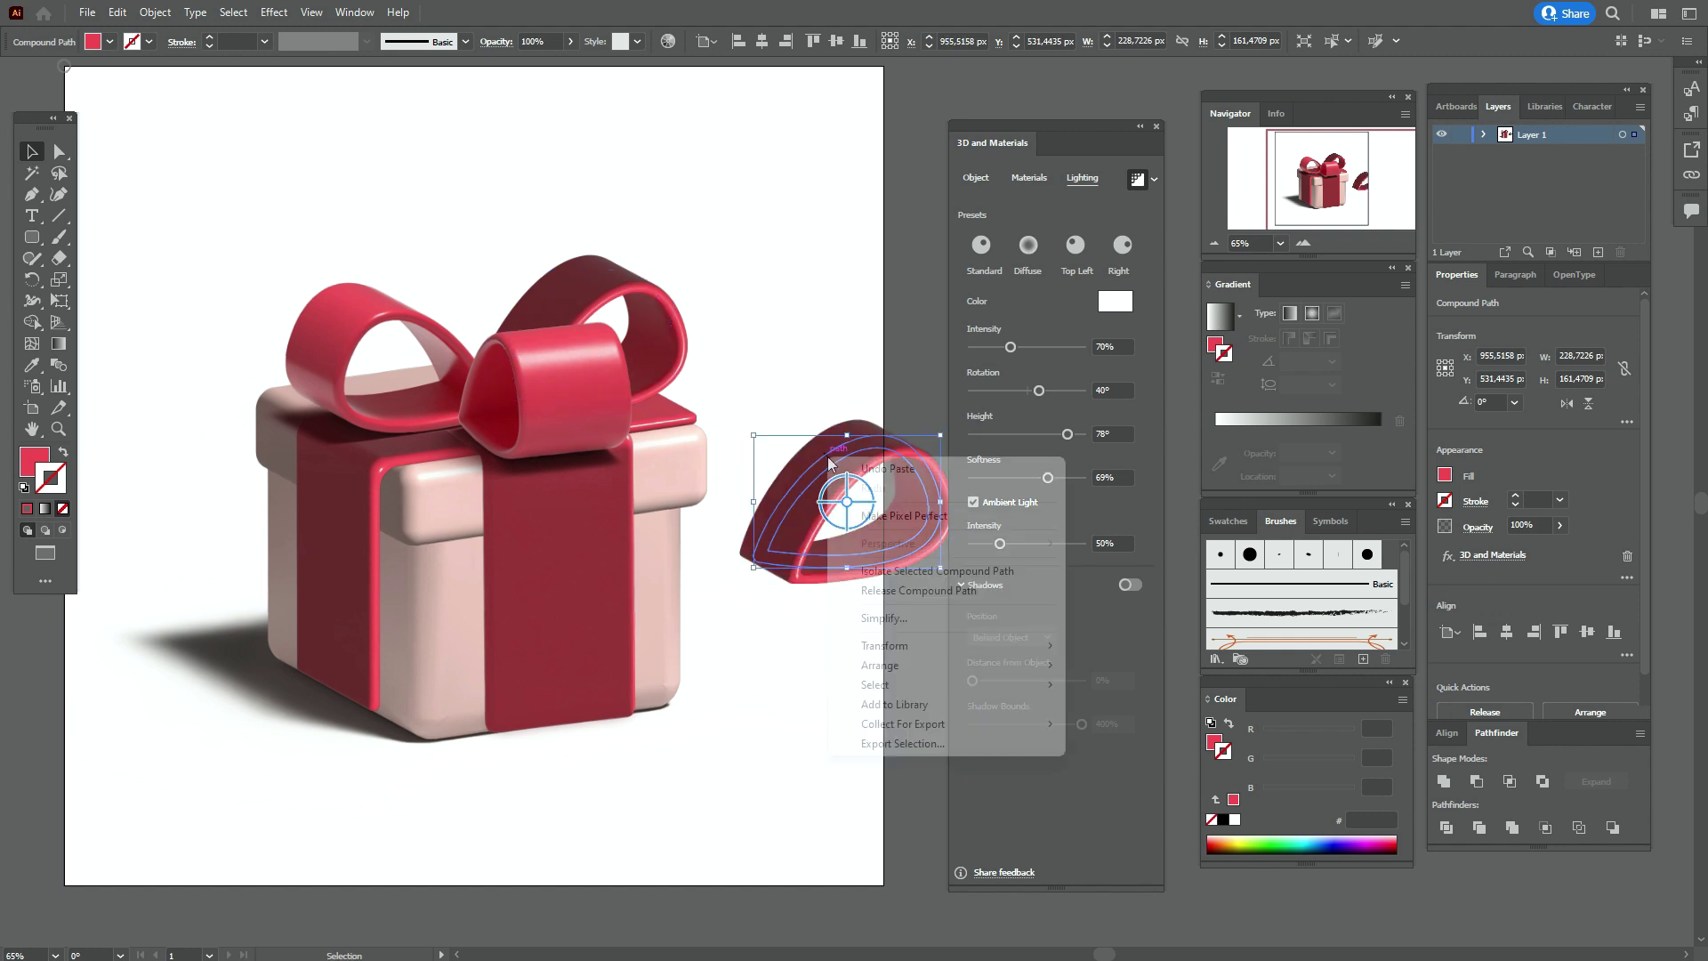
pyautogui.click(854, 463)
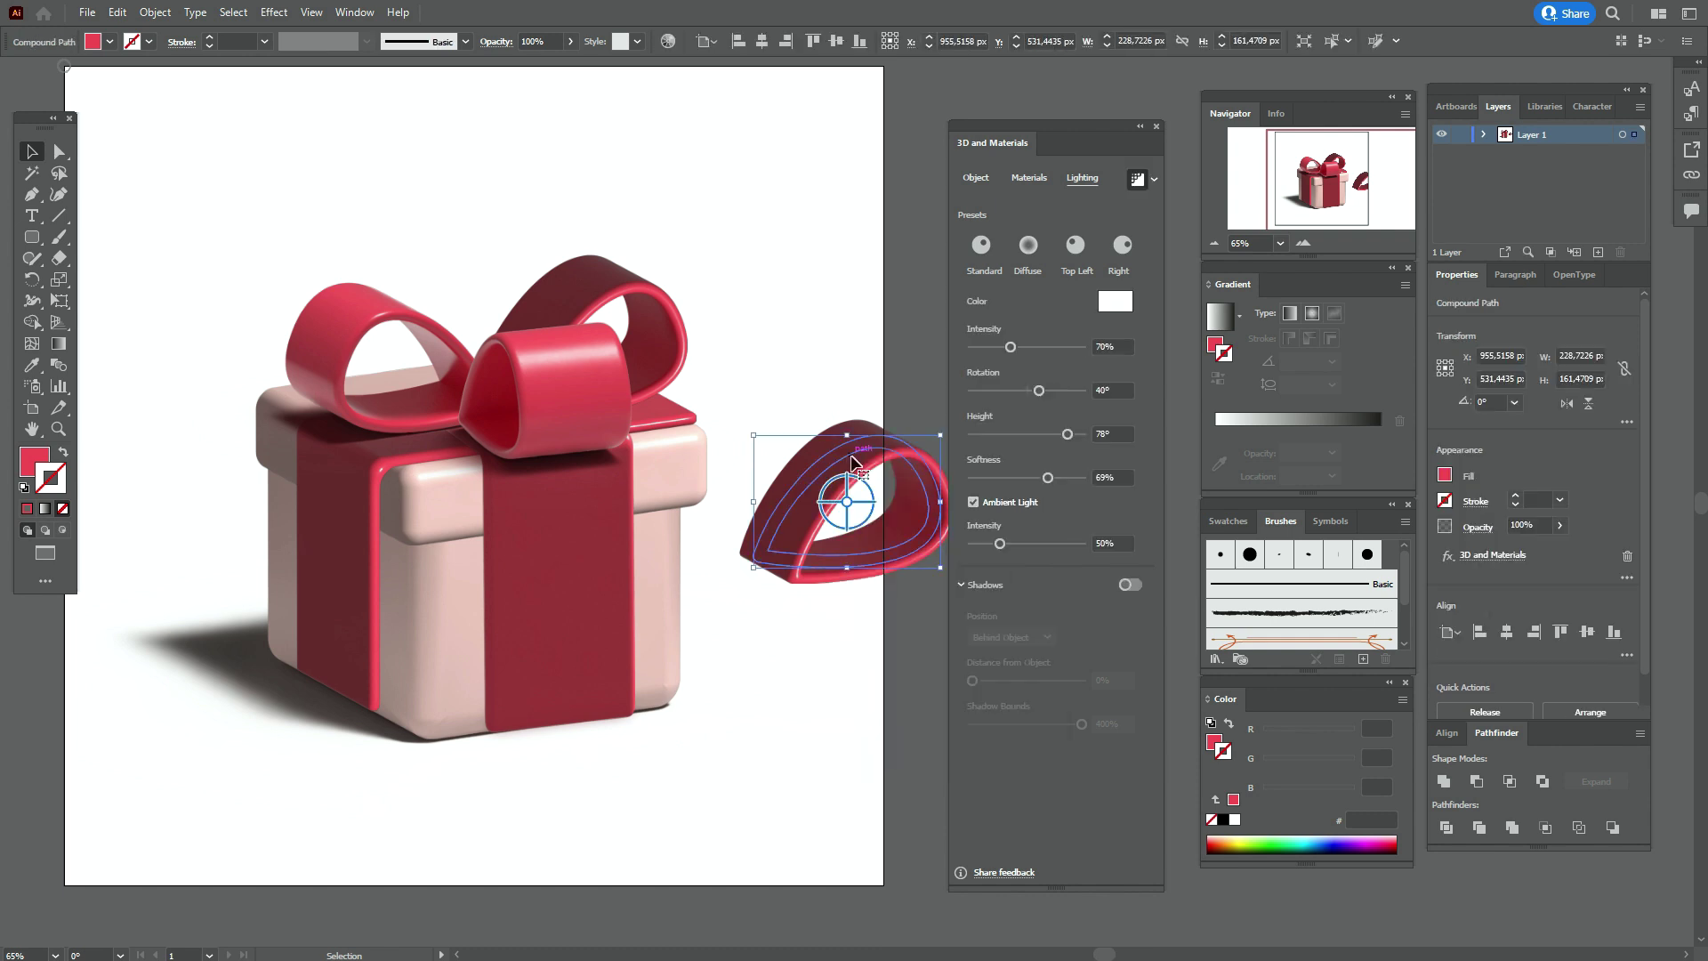
# Set the pasted loop's 3D rotation preset to Off-Axis Left and inflate it on both sides
pyautogui.click(976, 178)
pyautogui.click(1058, 557)
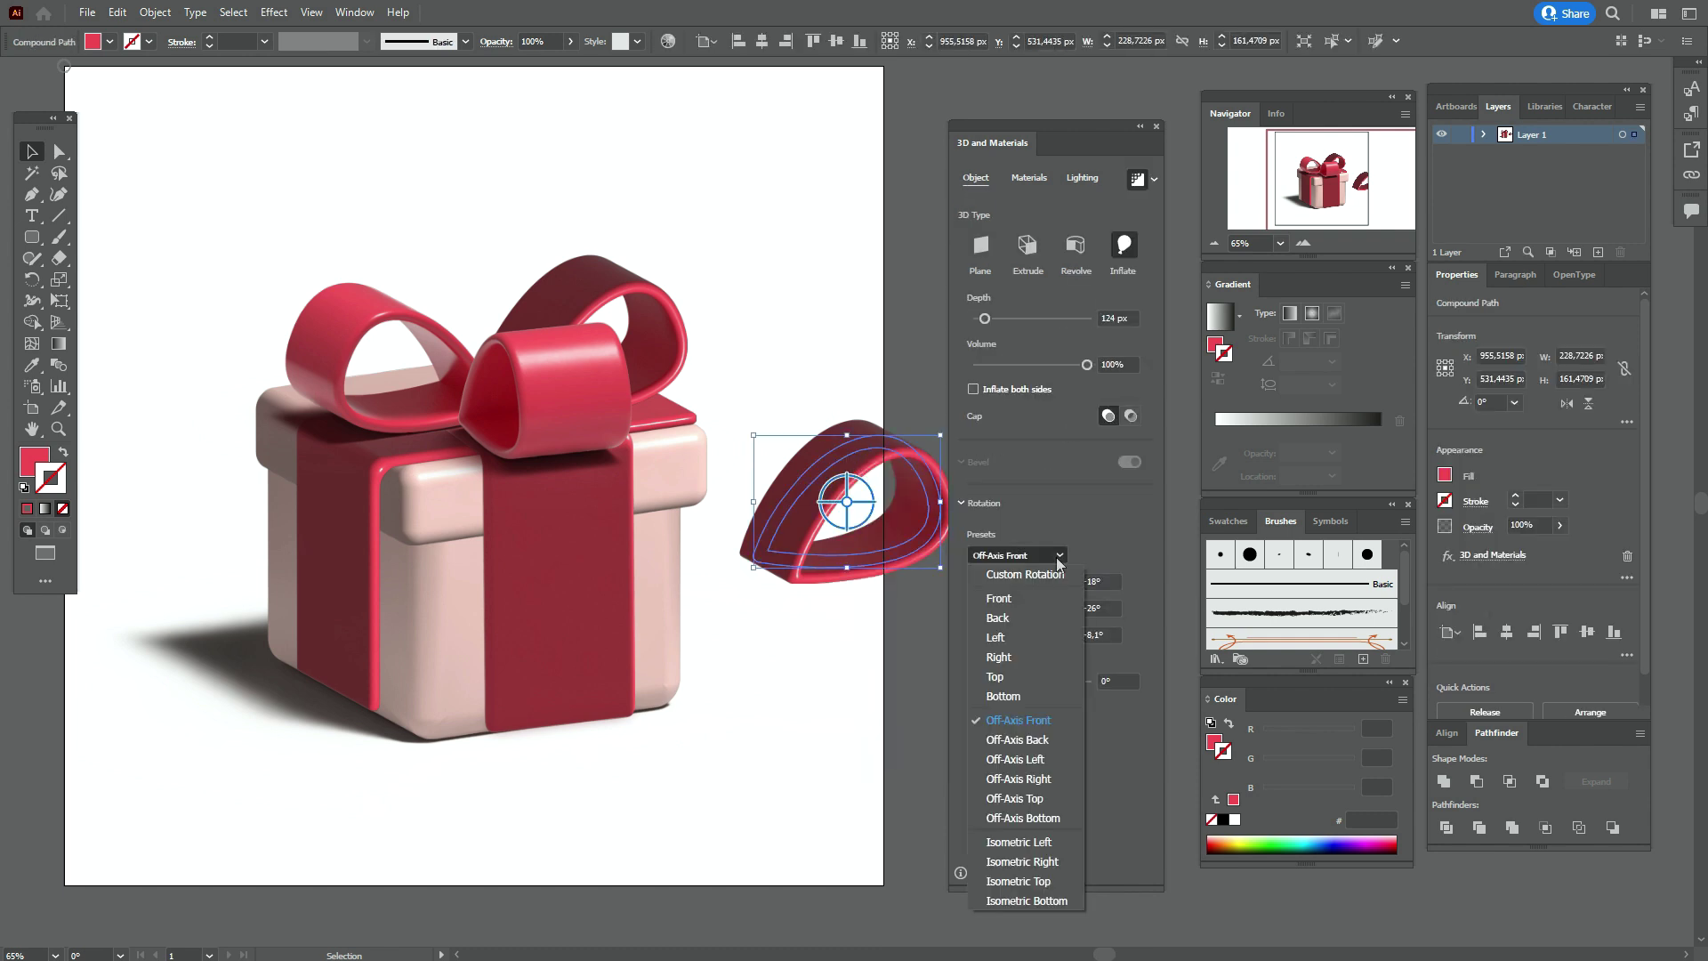
pyautogui.click(1061, 758)
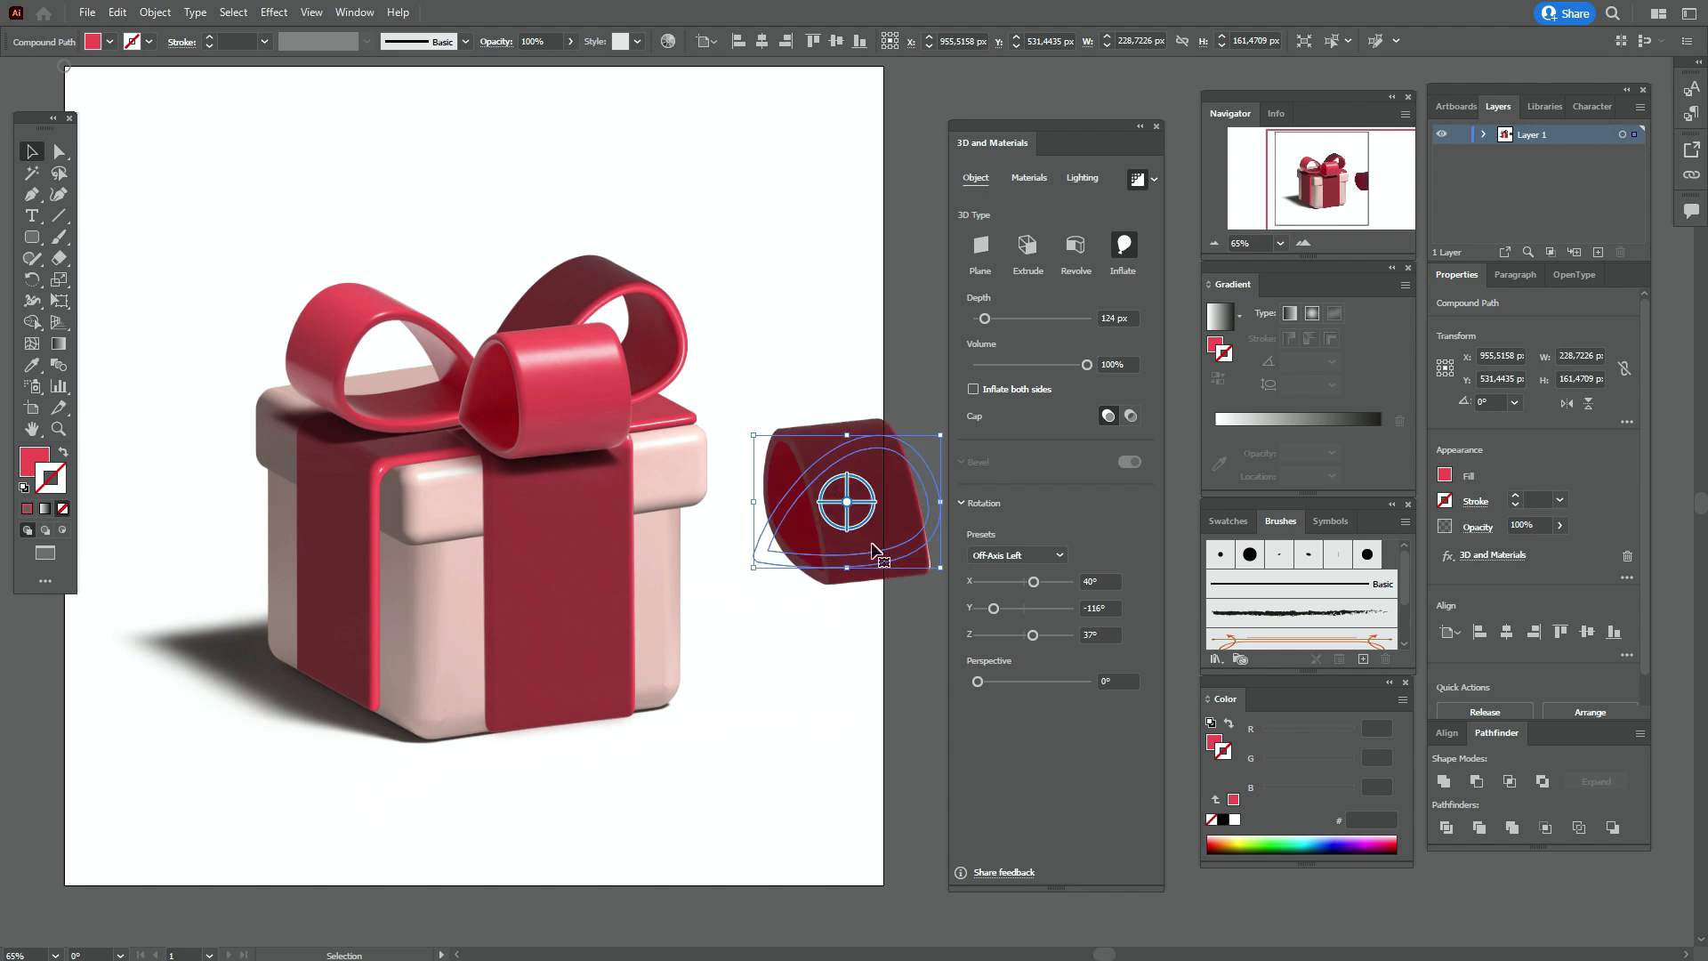
pyautogui.click(973, 389)
# Place the fourth loop at the middle of the bow and bring the other three loops in front of it
pyautogui.moveTo(897, 534); pyautogui.dragTo(562, 366)
pyautogui.click(623, 392)
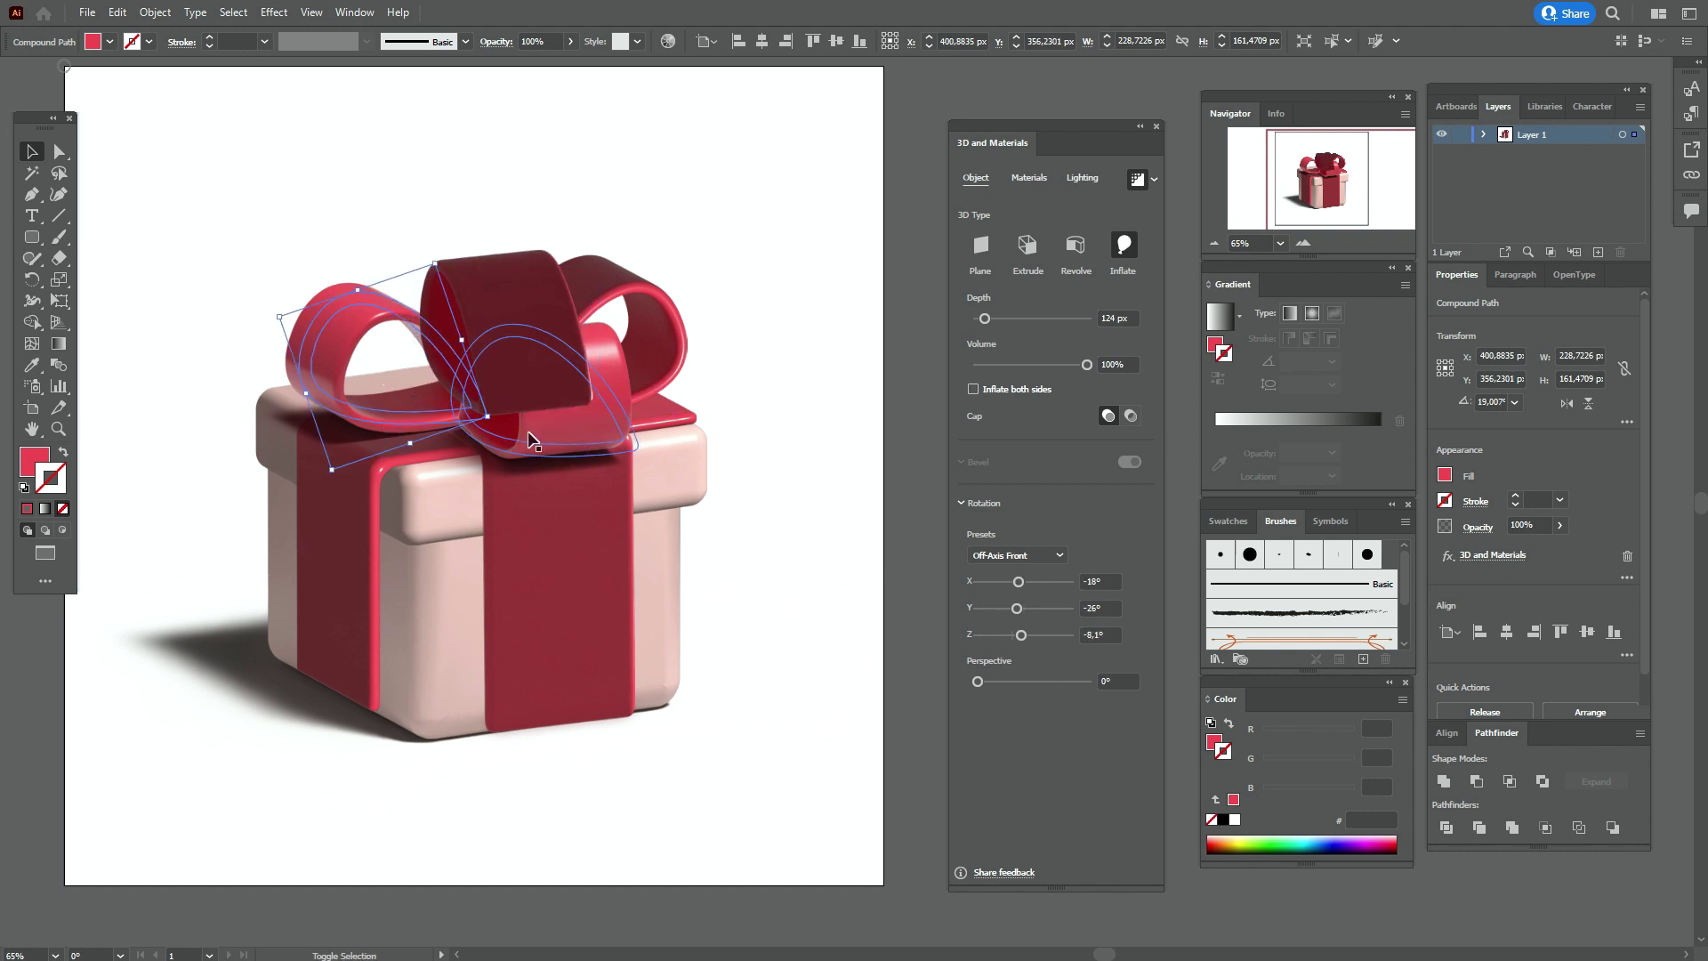
pyautogui.rightClick(690, 360)
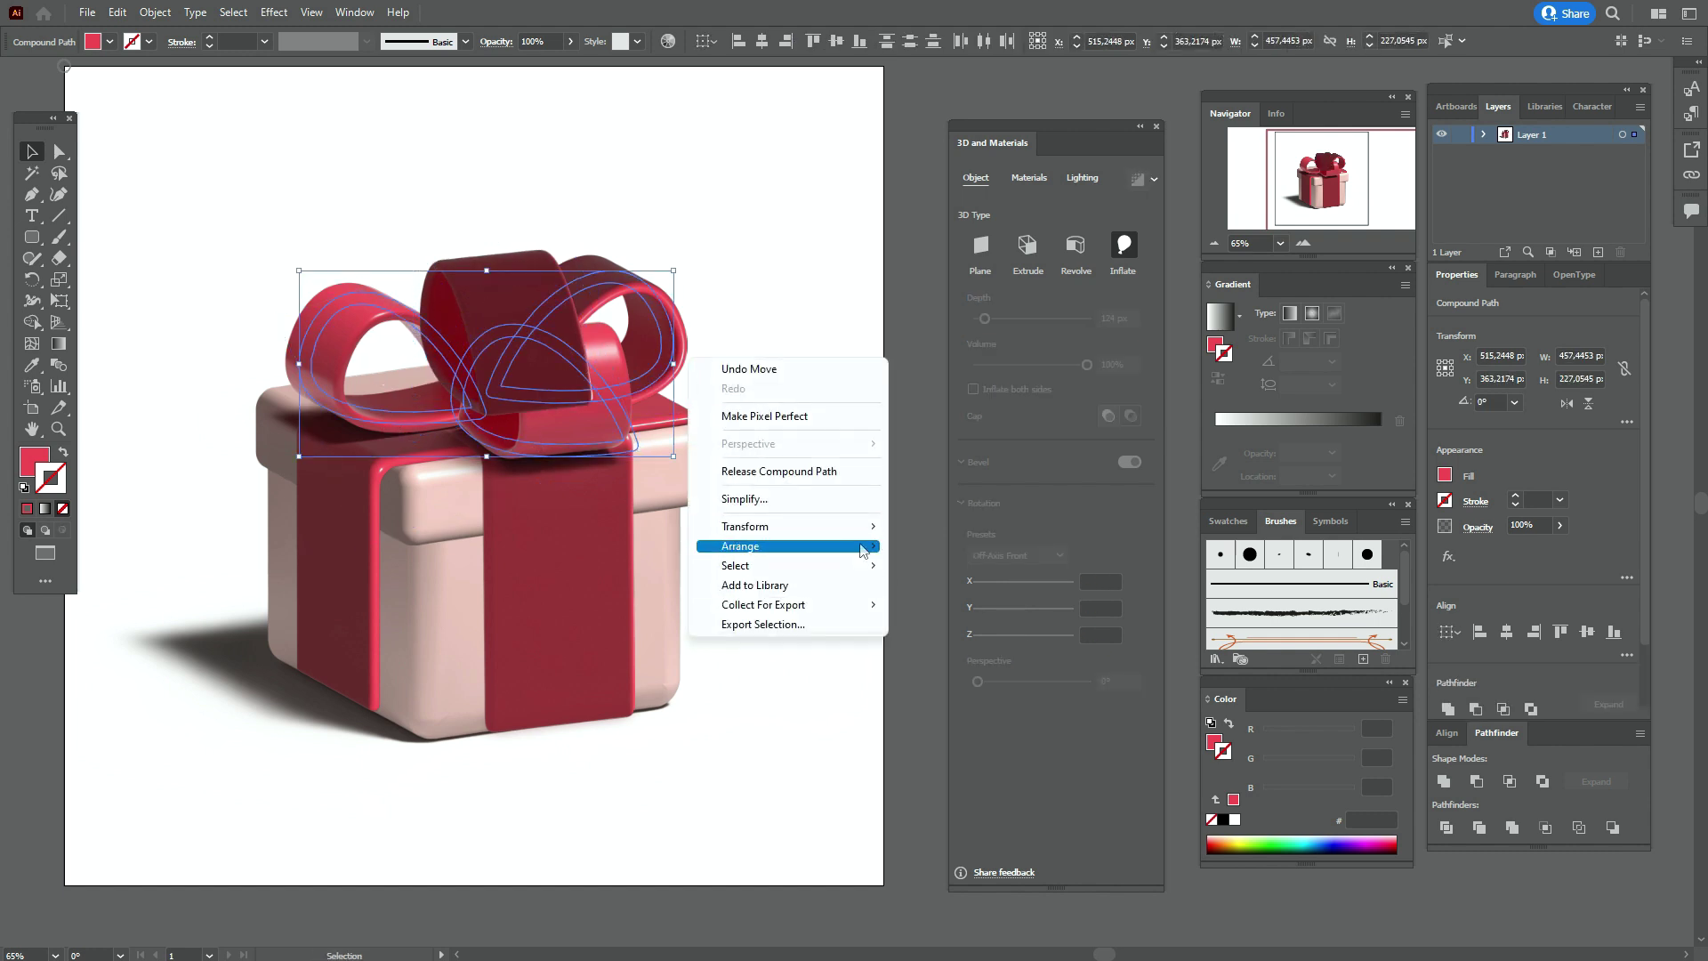
pyautogui.click(930, 546)
pyautogui.click(734, 404)
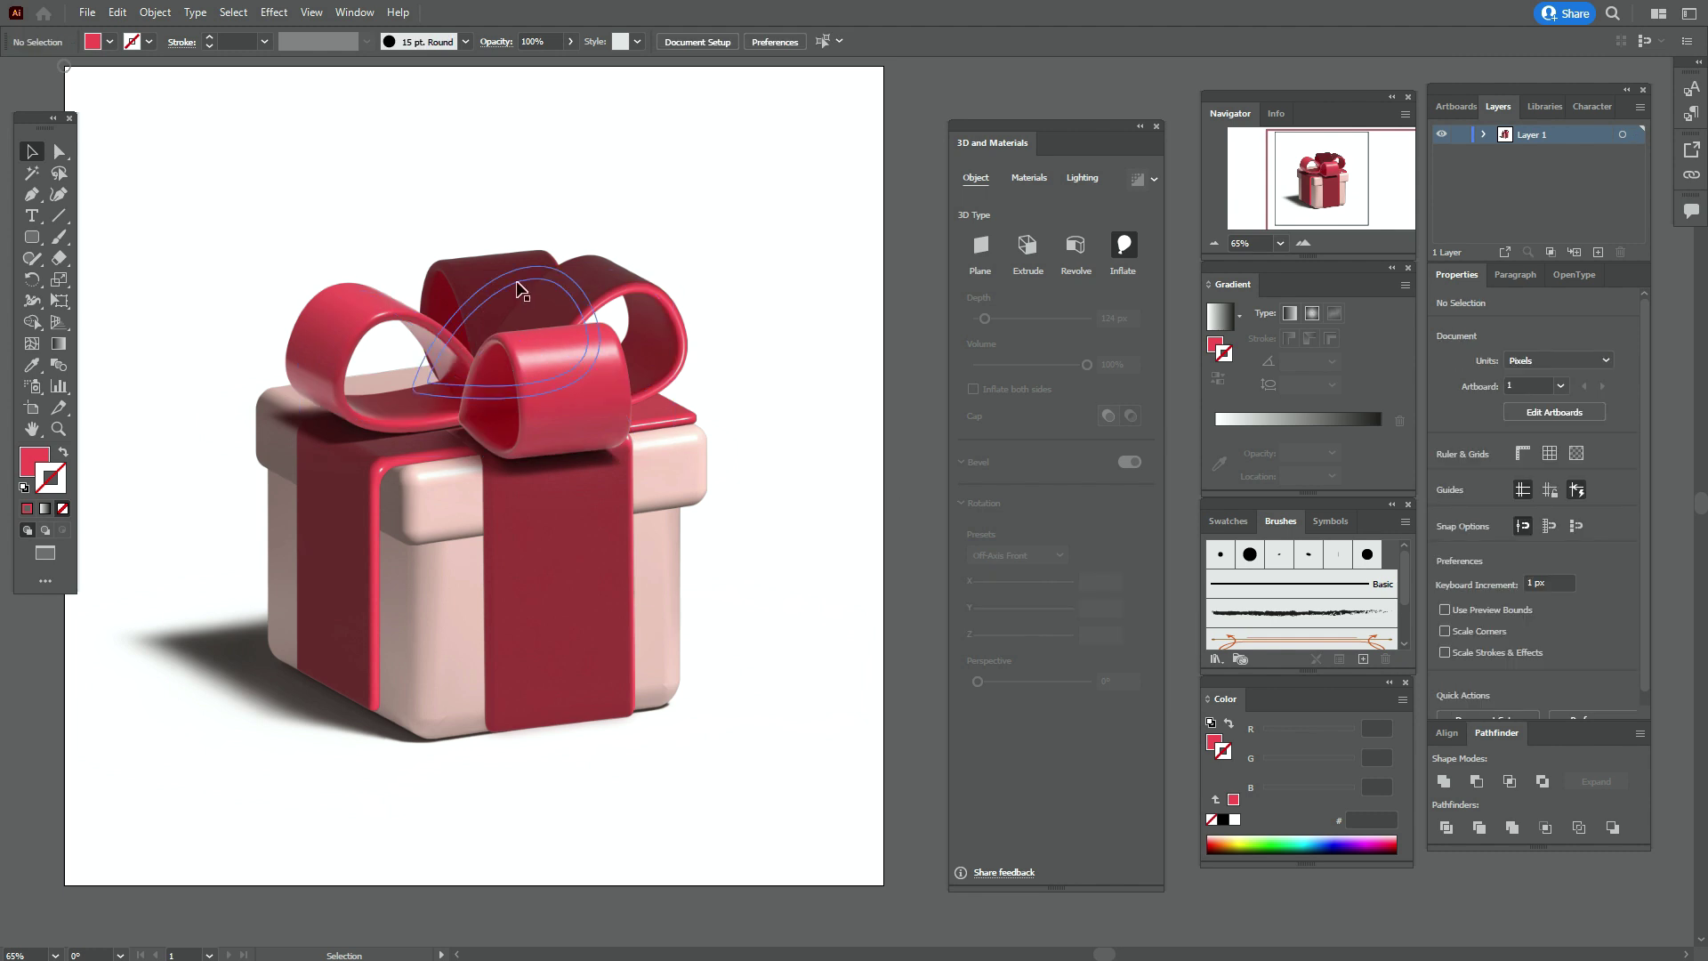
# Shift the rear bow loop about 57 px to the left and slightly up
pyautogui.moveTo(513, 278); pyautogui.dragTo(463, 279)
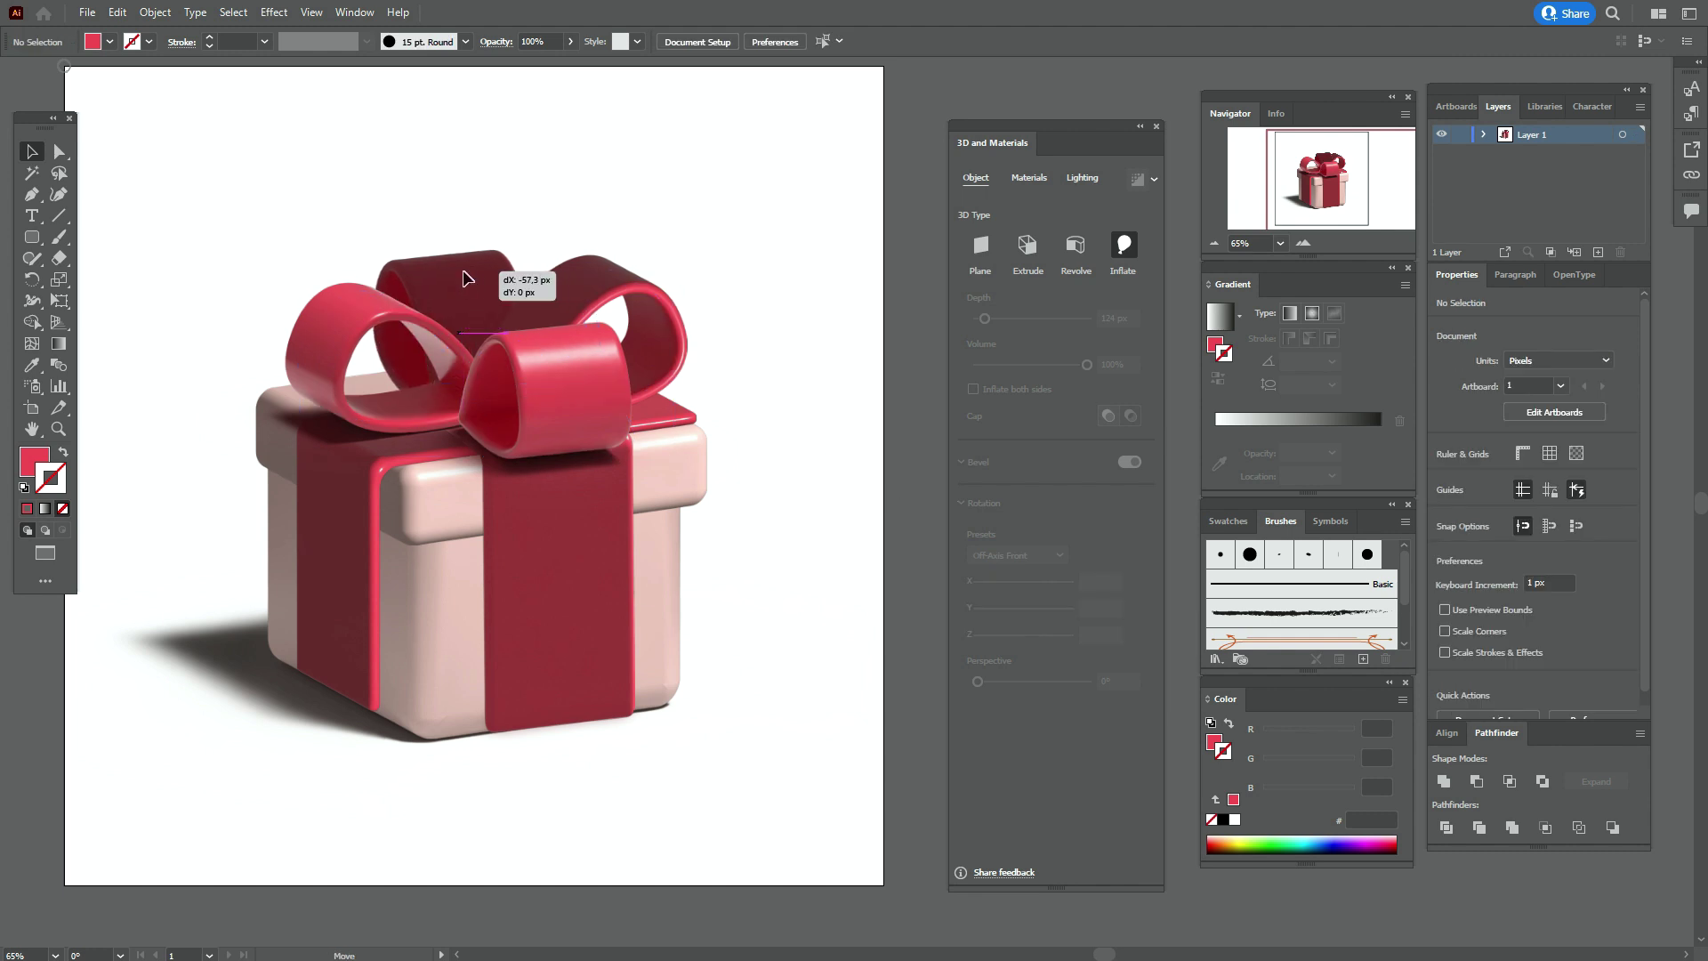
pyautogui.moveTo(462, 278); pyautogui.dragTo(463, 271)
pyautogui.click(758, 298)
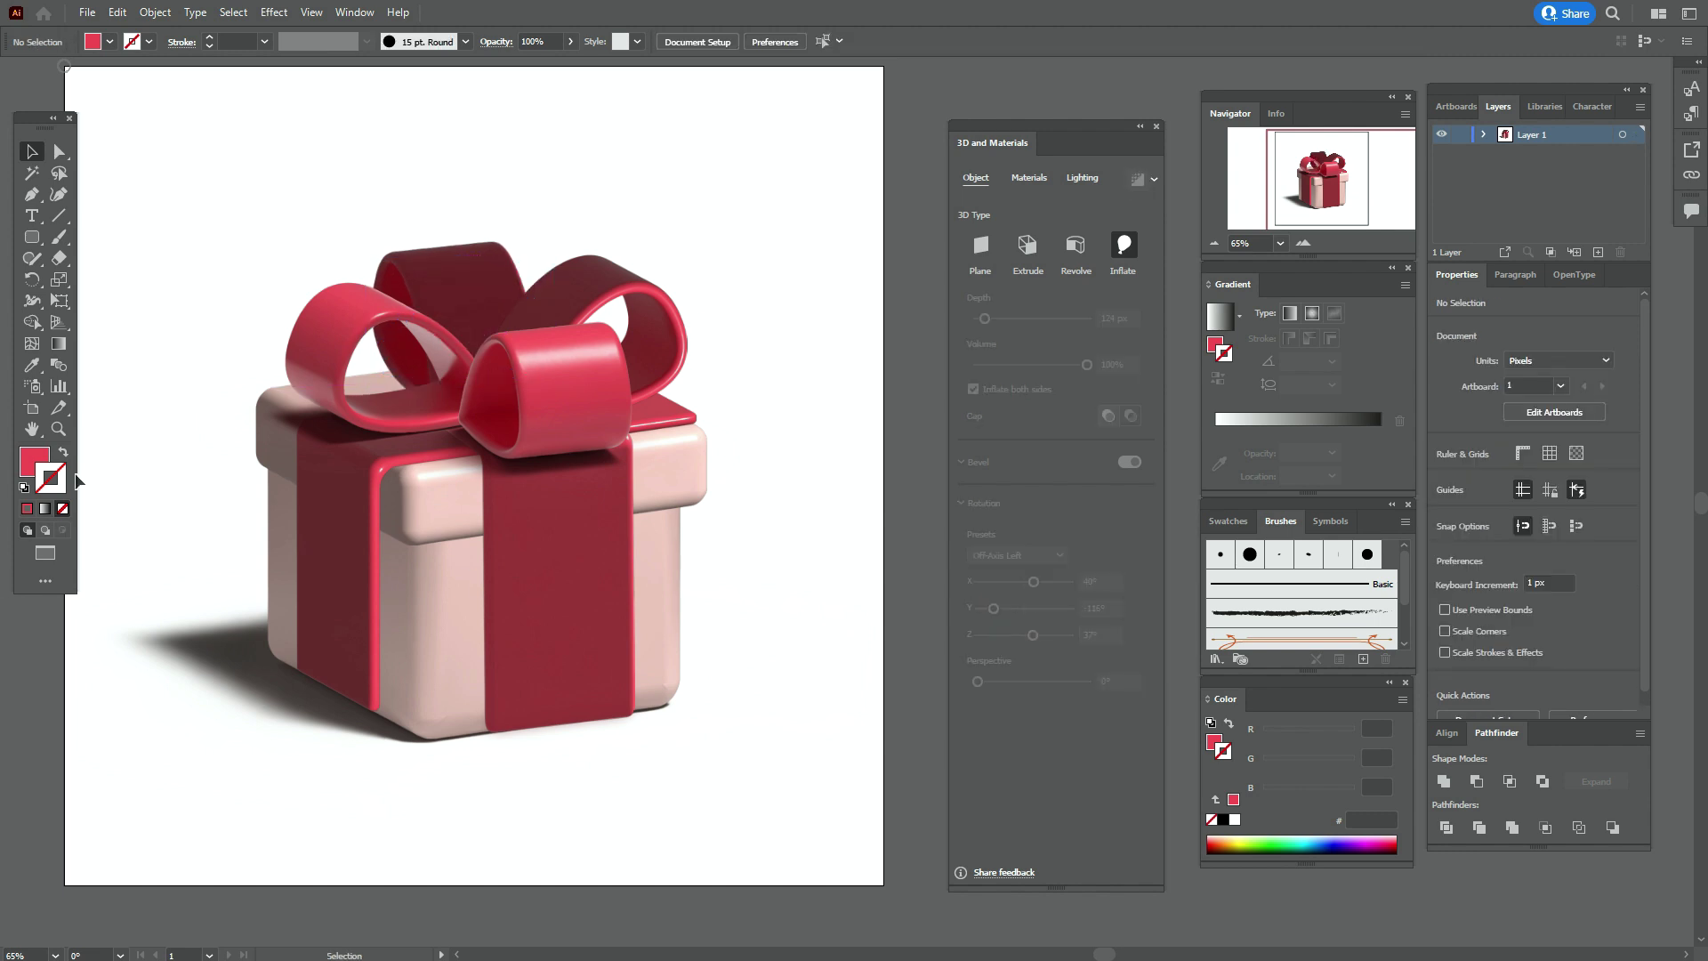
# Select the whole gift box artwork and expand its appearance
pyautogui.press('h')
pyautogui.moveTo(544, 540); pyautogui.dragTo(675, 586)
pyautogui.press('v')
pyautogui.hotkey('ctrl', 'a')
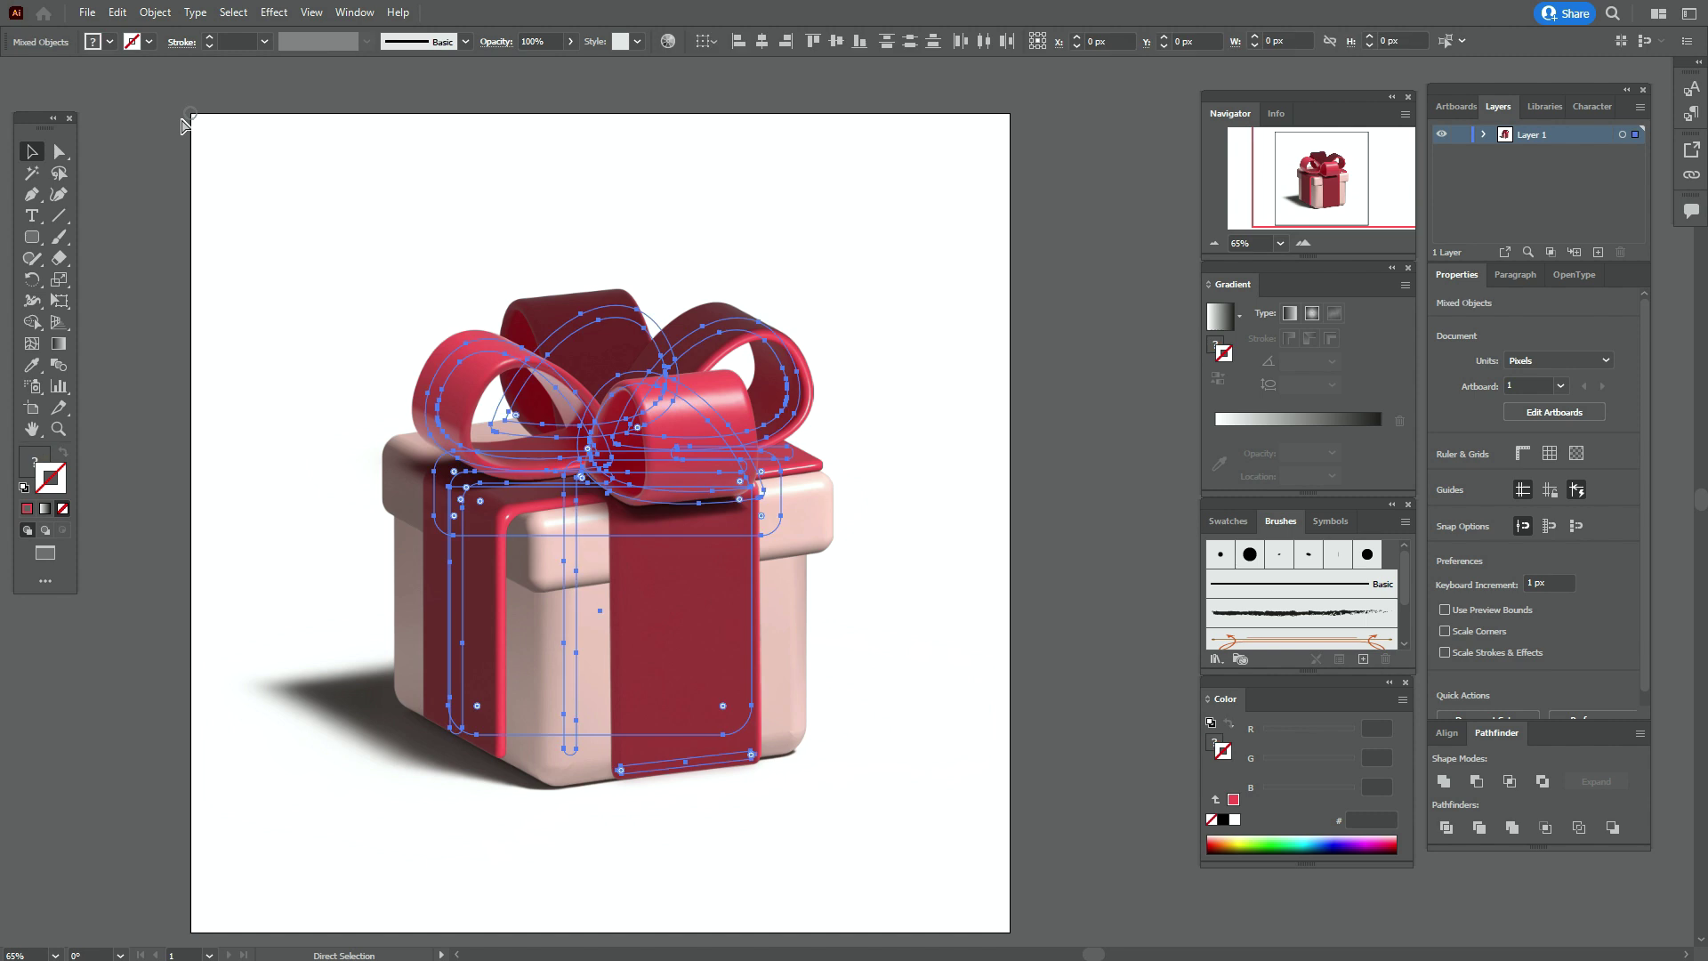
pyautogui.click(166, 12)
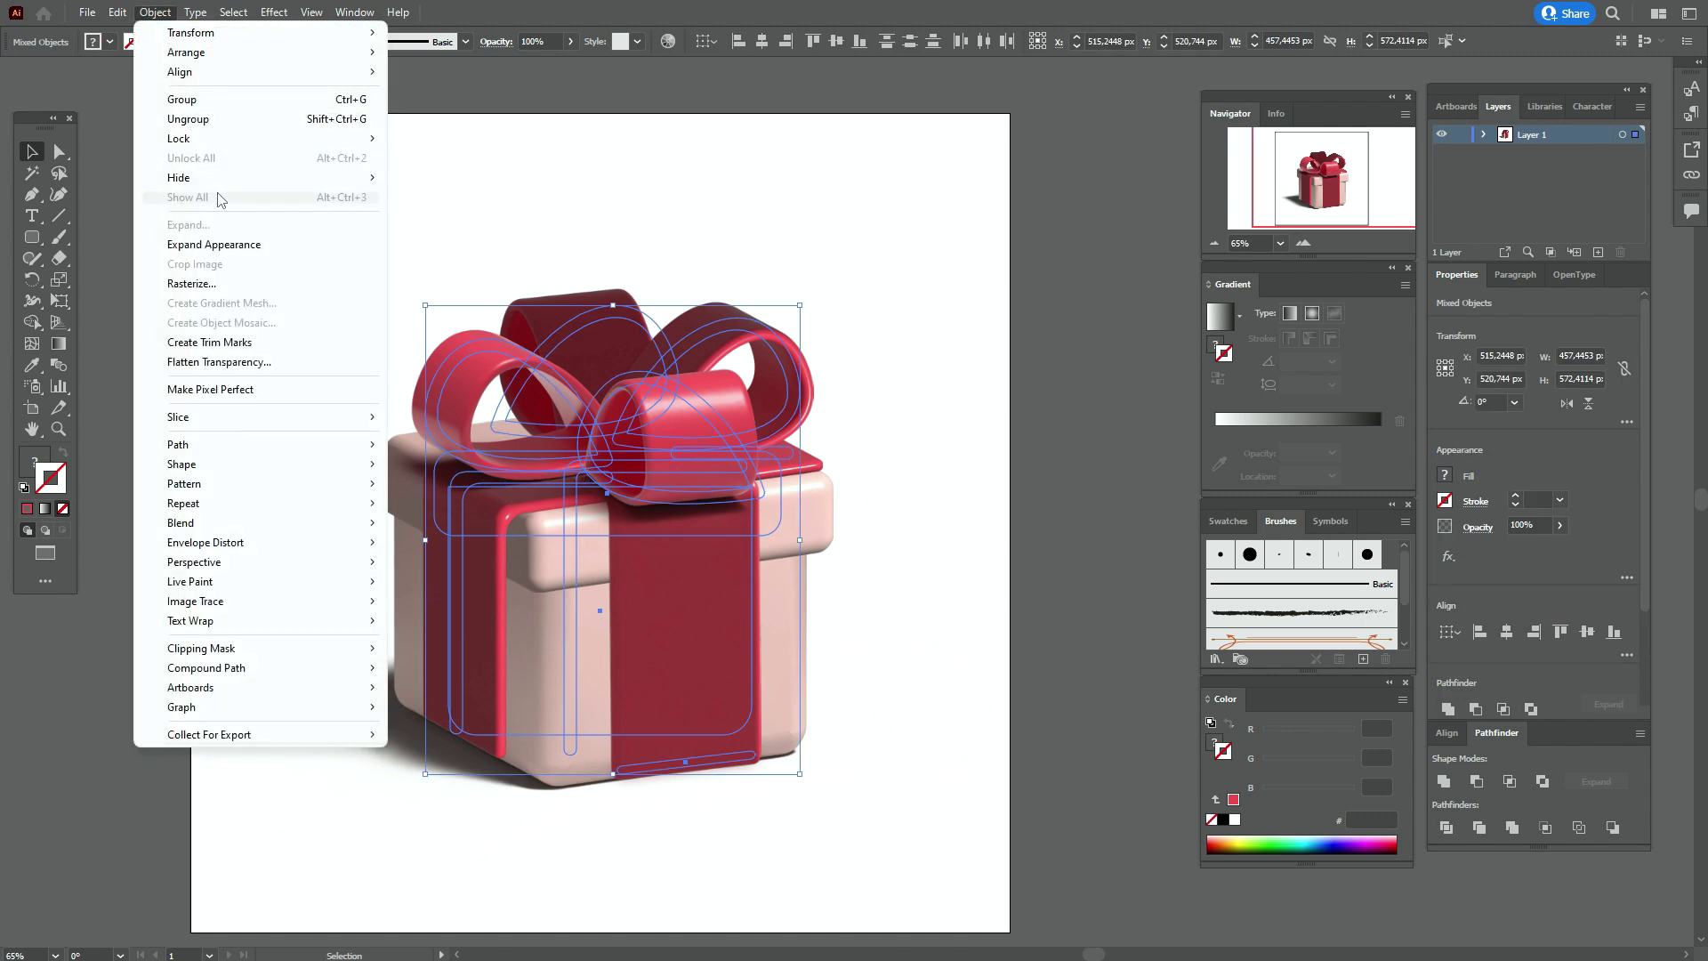
pyautogui.click(213, 244)
# Group the expanded gift box and scale it down proportionally to about 911 × 957 px
pyautogui.rightClick(718, 437)
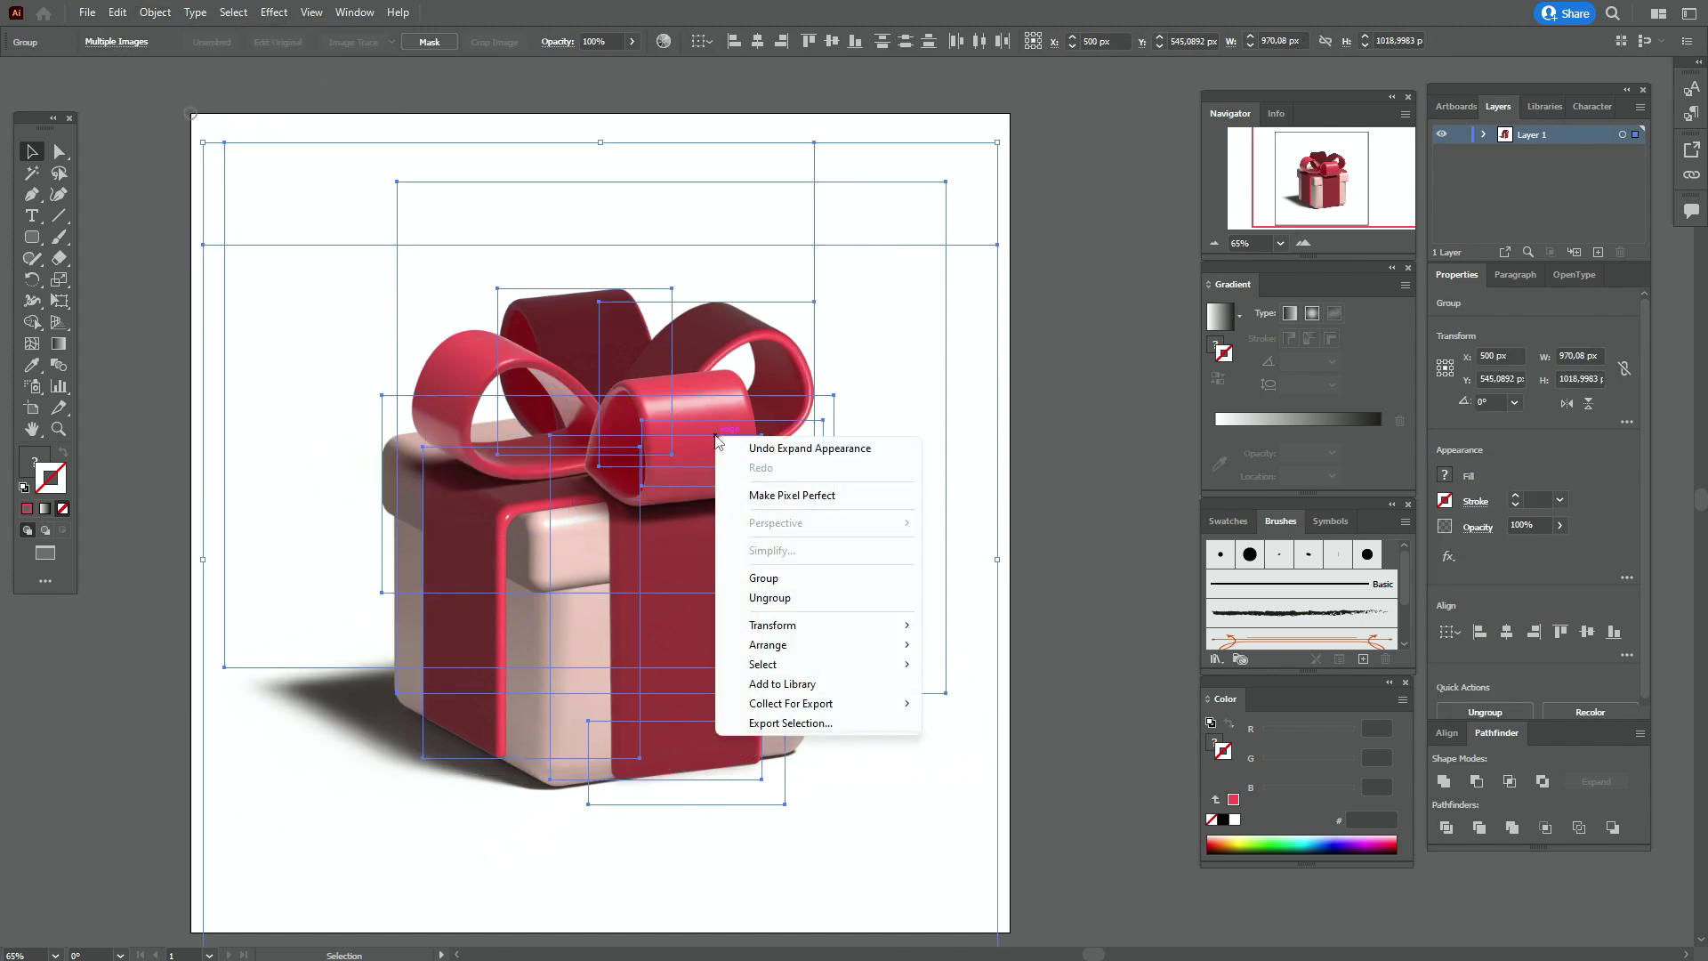
pyautogui.click(784, 580)
pyautogui.moveTo(601, 143); pyautogui.dragTo(612, 192)
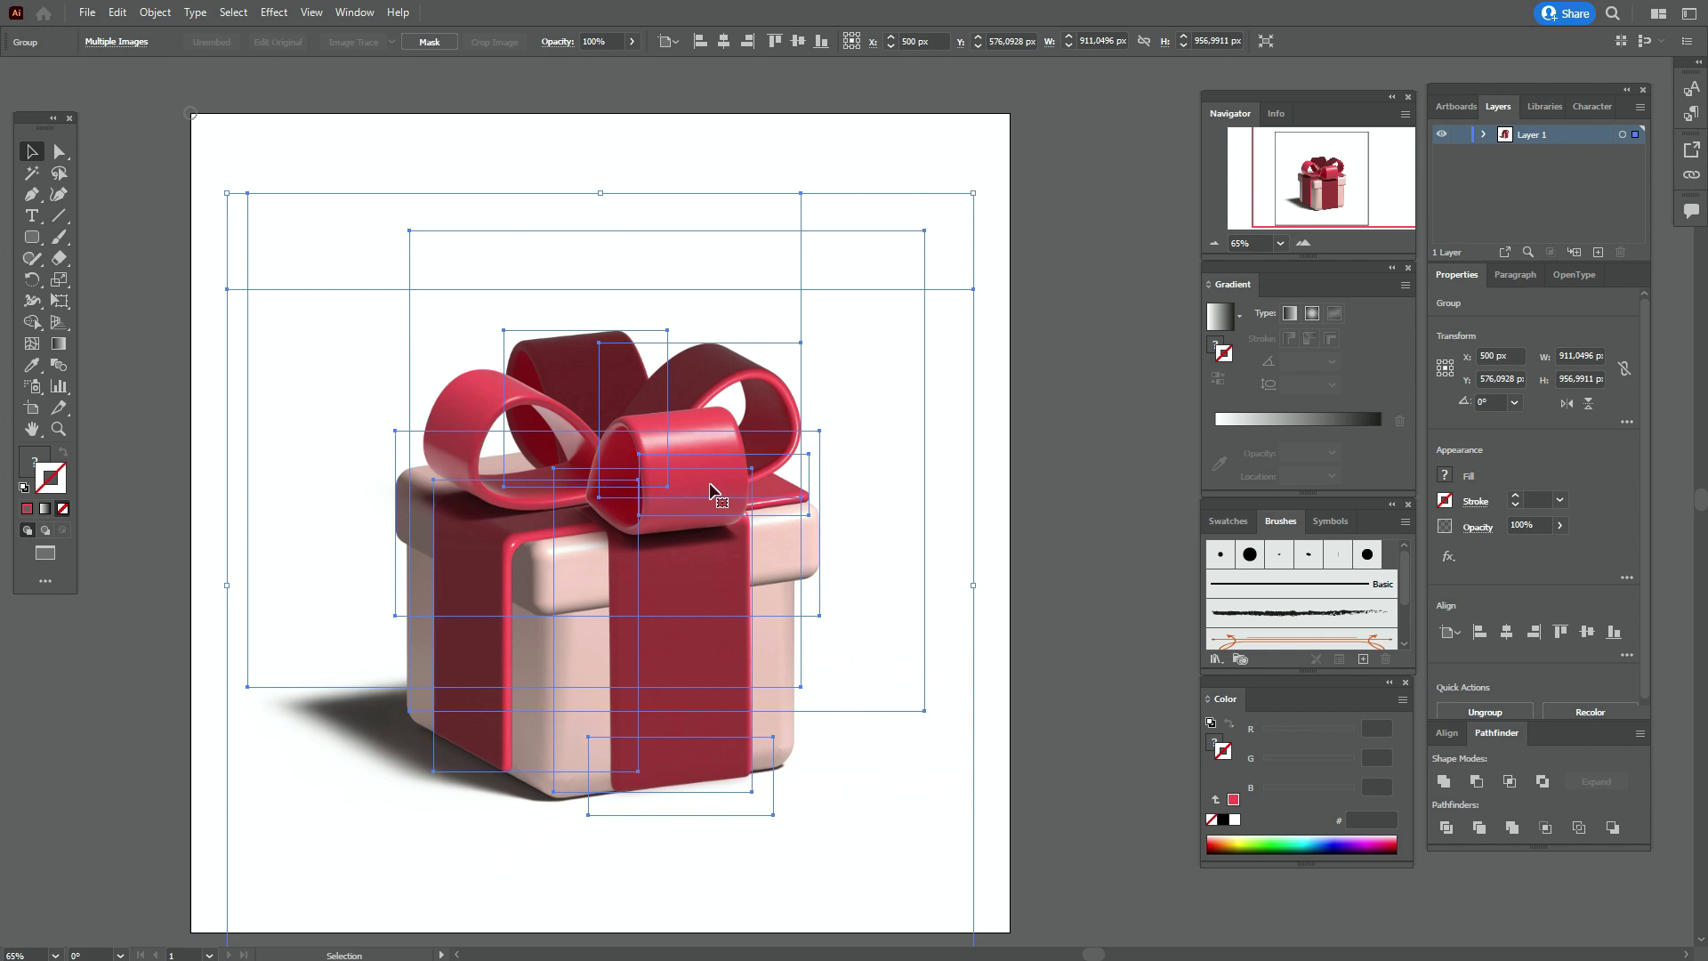
pyautogui.click(1076, 484)
# Draw a pale pink (#fcd3d3) background square of about 1003 px covering the whole artboard
pyautogui.moveTo(1097, 306); pyautogui.dragTo(1092, 283)
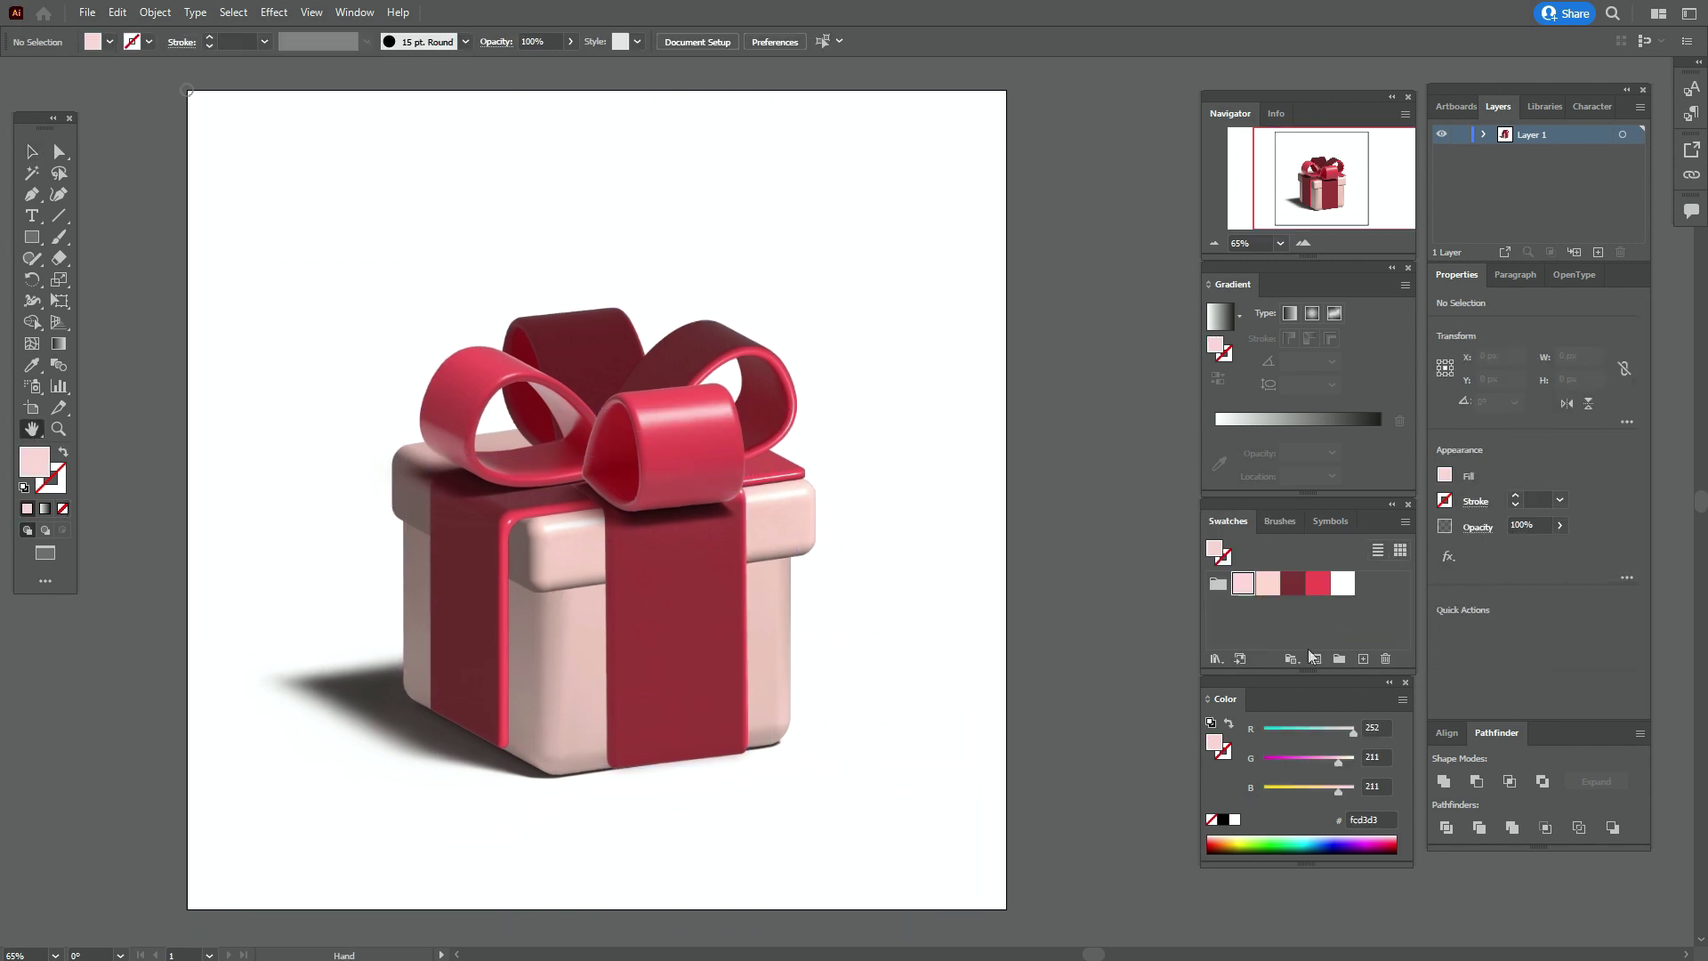
pyautogui.click(32, 237)
pyautogui.moveTo(187, 90); pyautogui.dragTo(1009, 908)
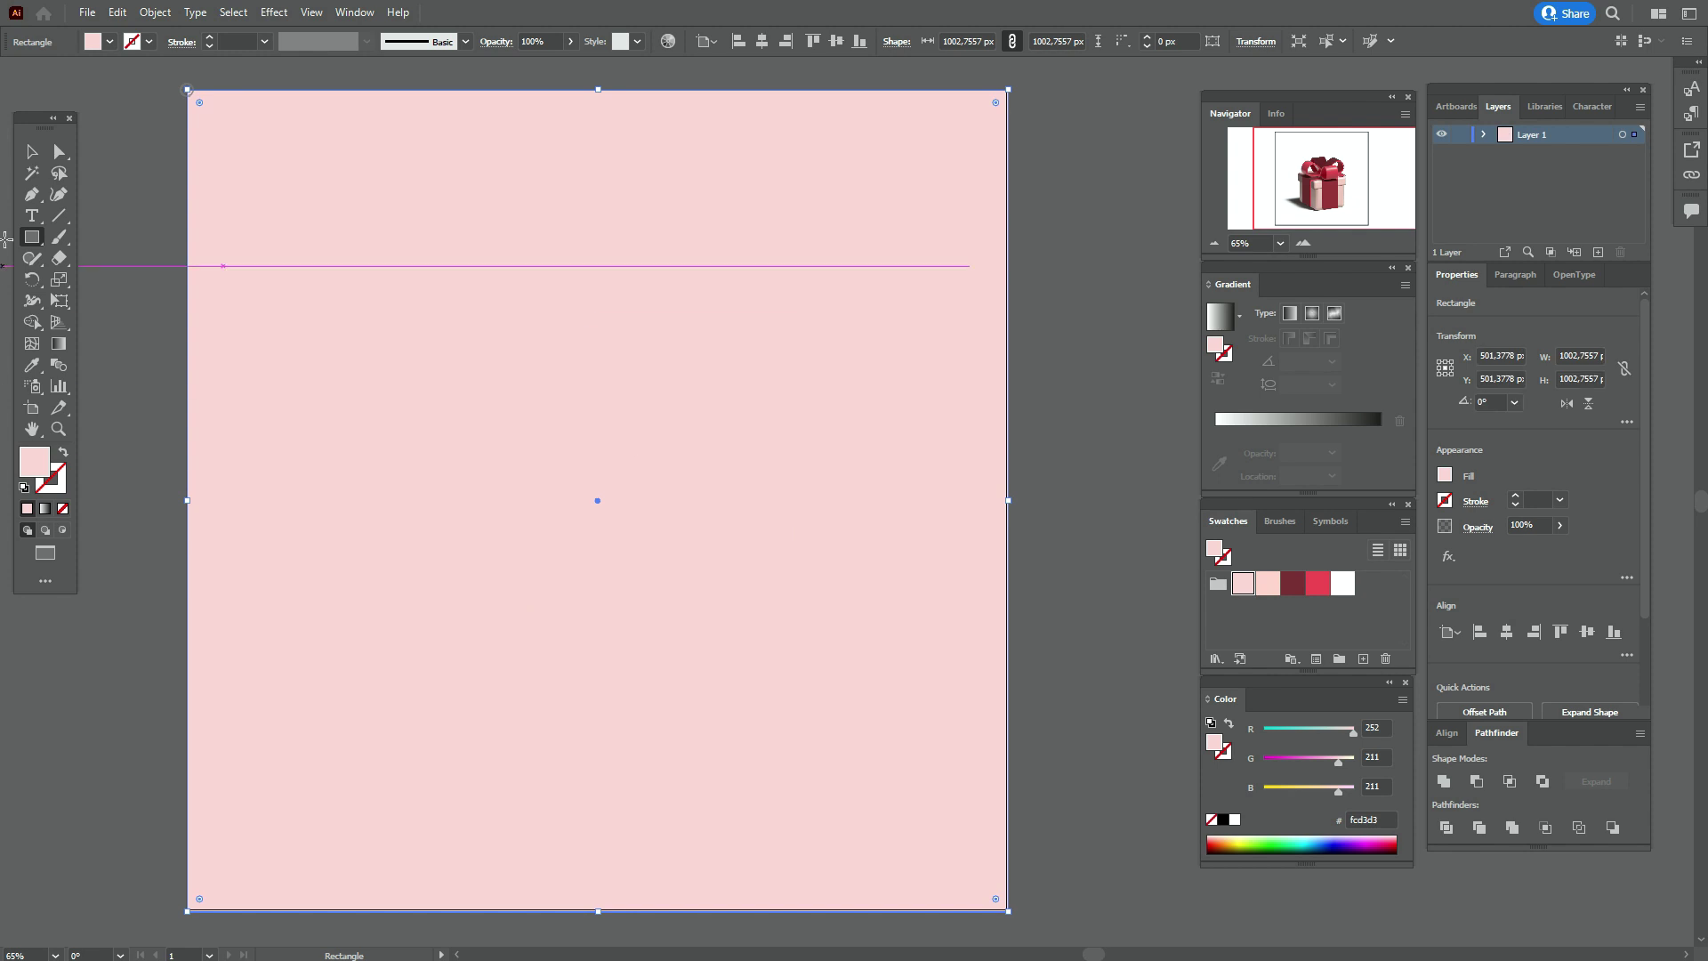
# Send the pink background square behind the gift box
pyautogui.click(27, 158)
pyautogui.rightClick(843, 357)
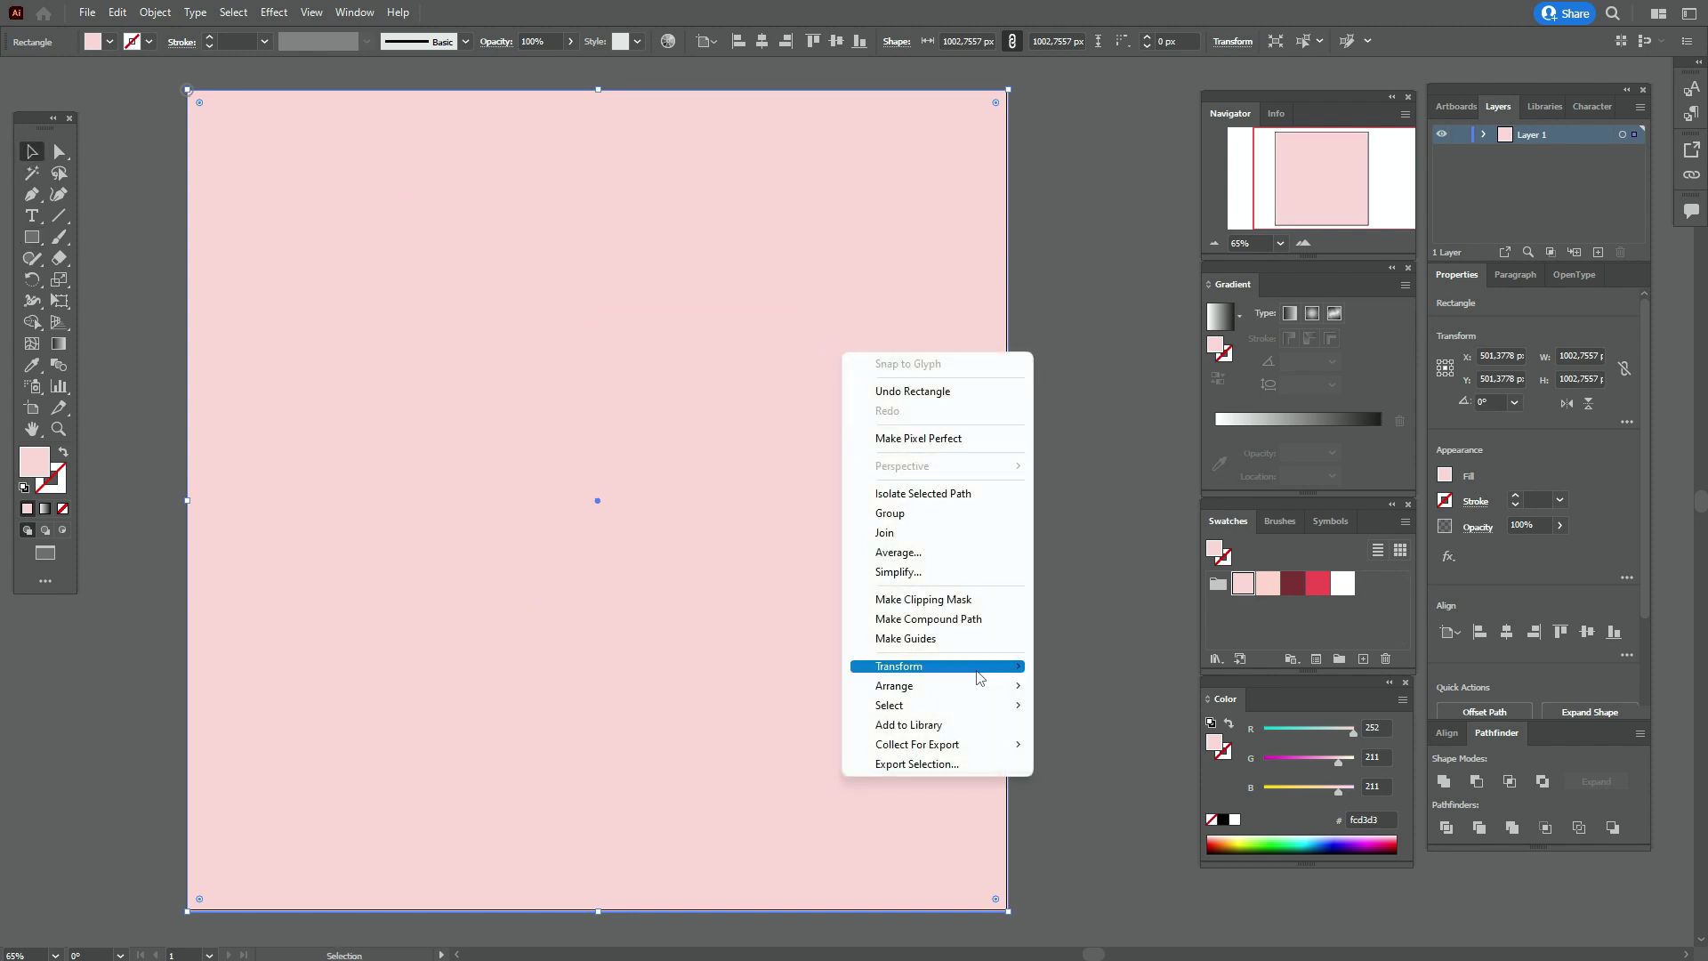
pyautogui.moveTo(979, 683)
pyautogui.click(1046, 750)
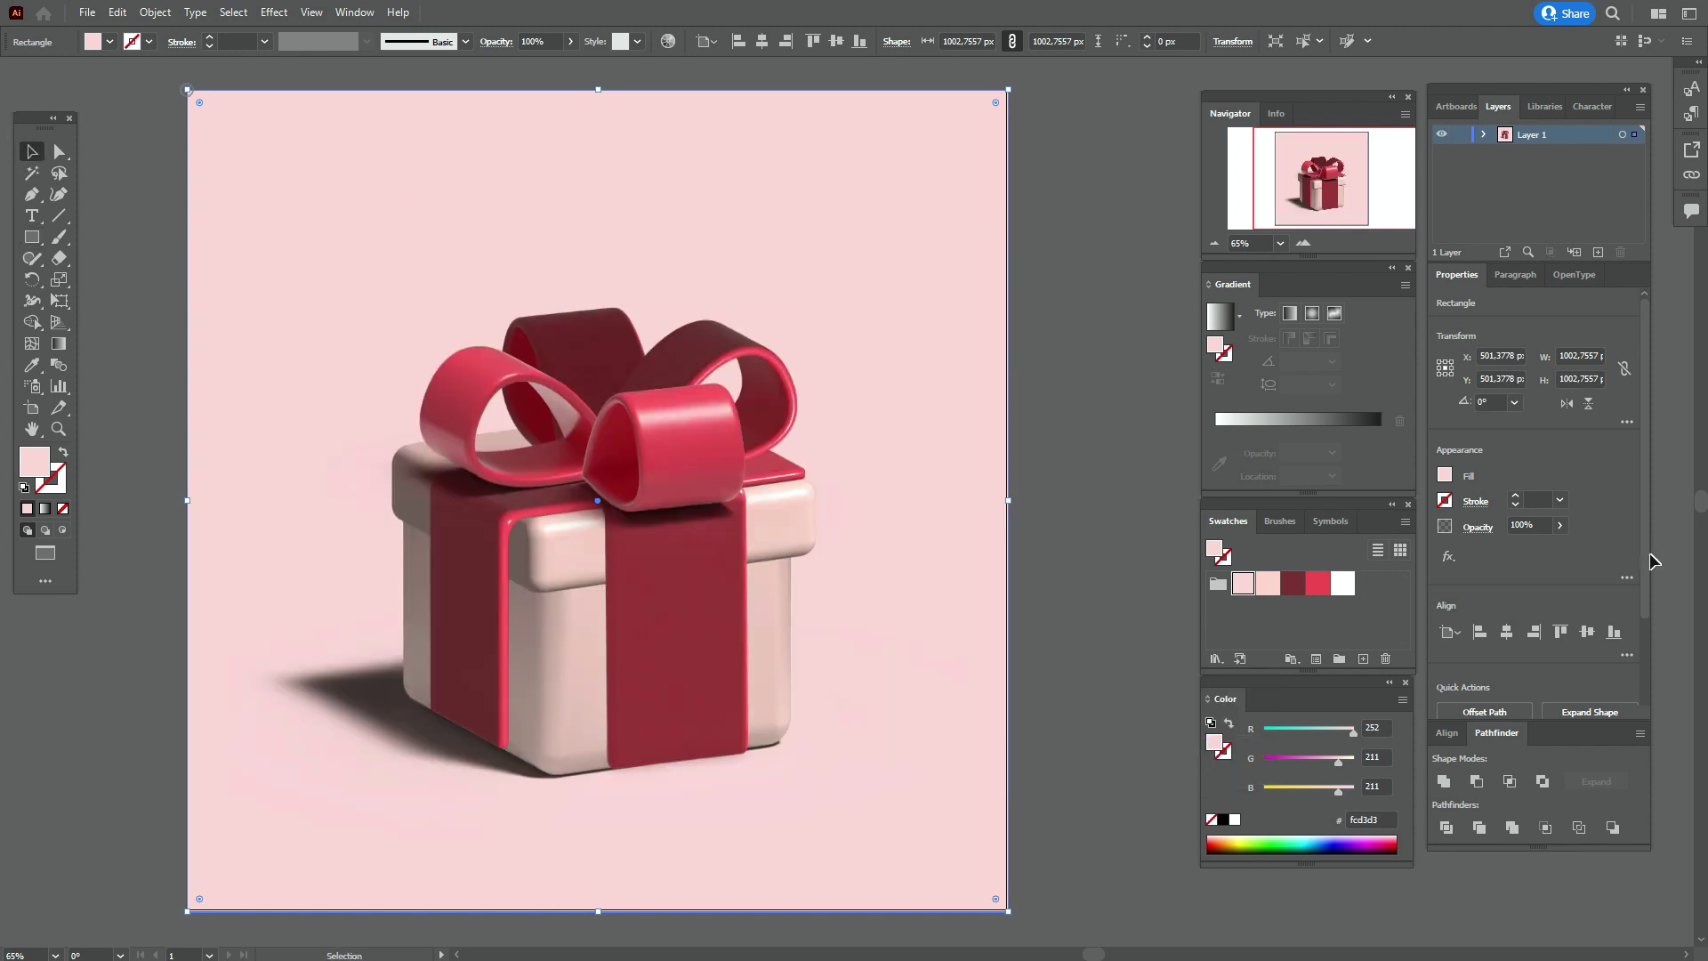
# Fill the background with a radial gradient from white at the centre to pale pink #fcd3d3 at the edge
pyautogui.click(1313, 318)
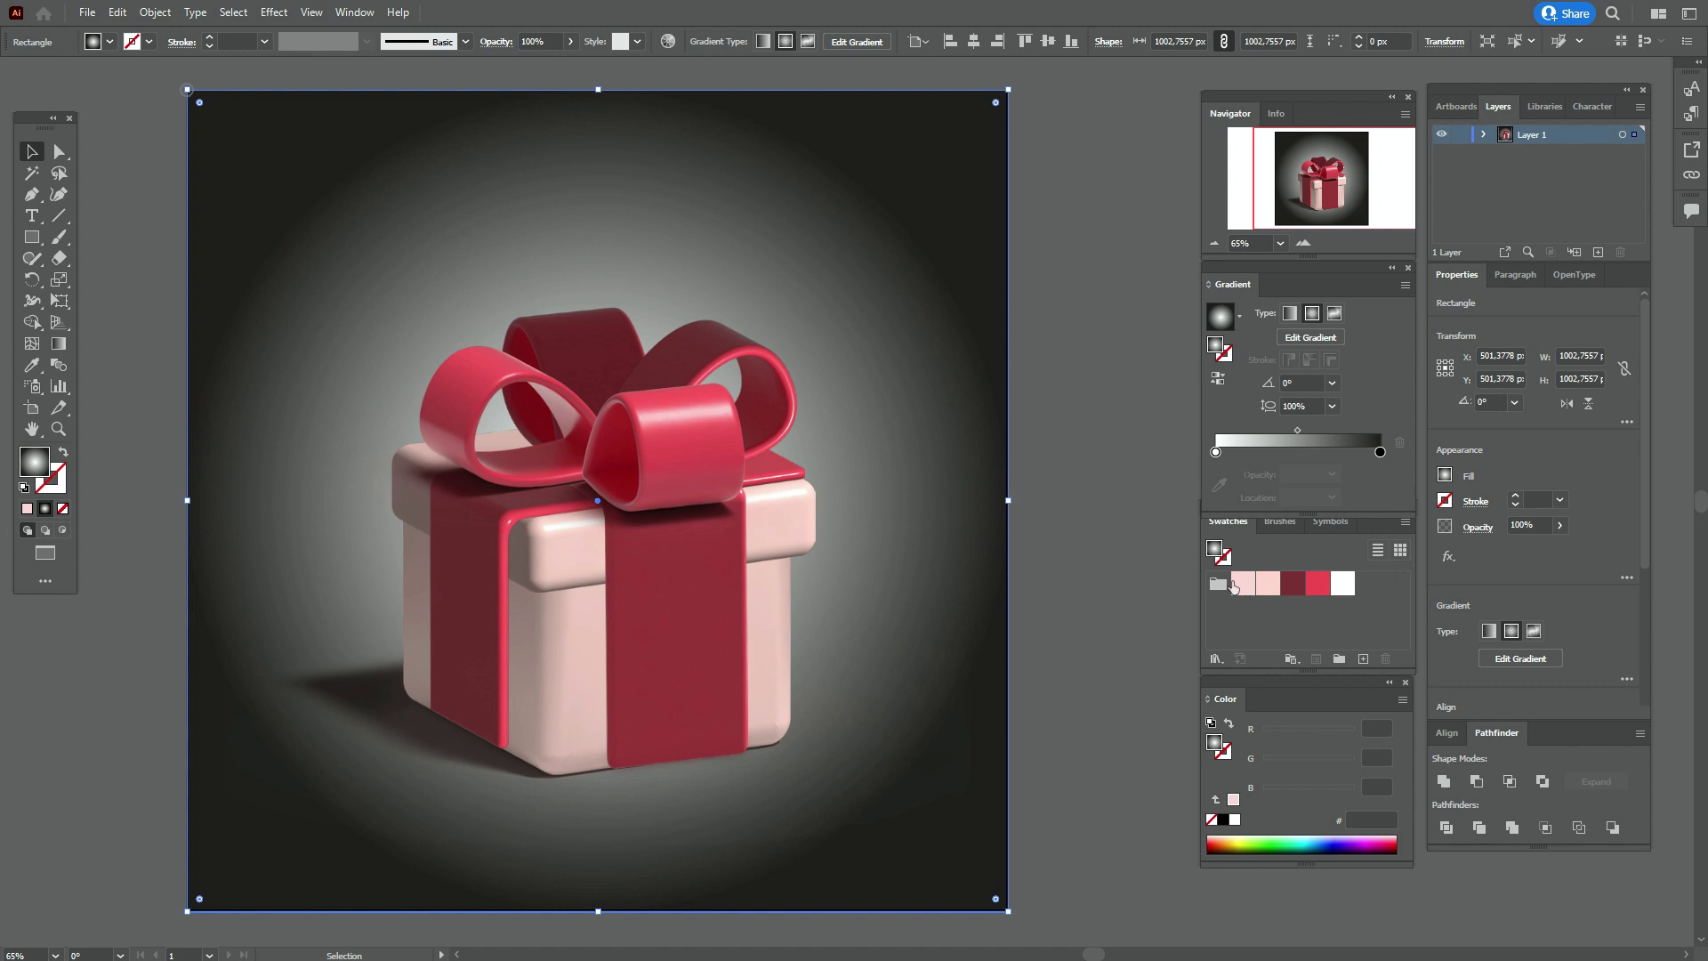
pyautogui.click(1381, 451)
pyautogui.click(1268, 584)
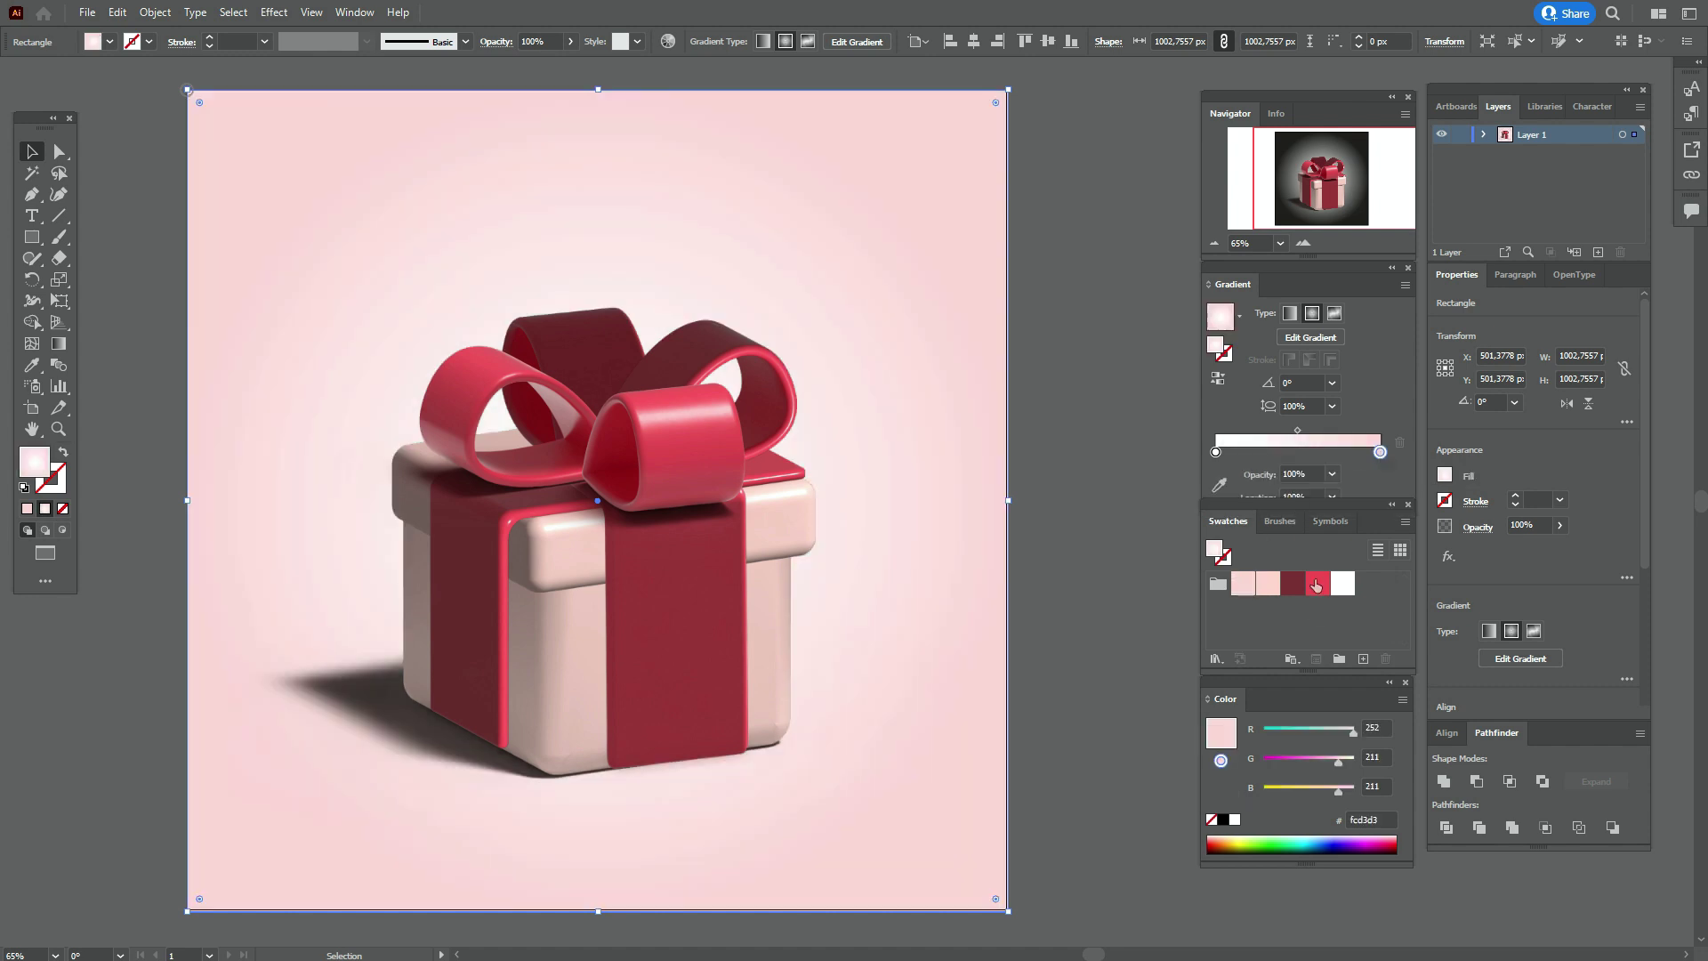
pyautogui.moveTo(1343, 584); pyautogui.dragTo(1216, 452)
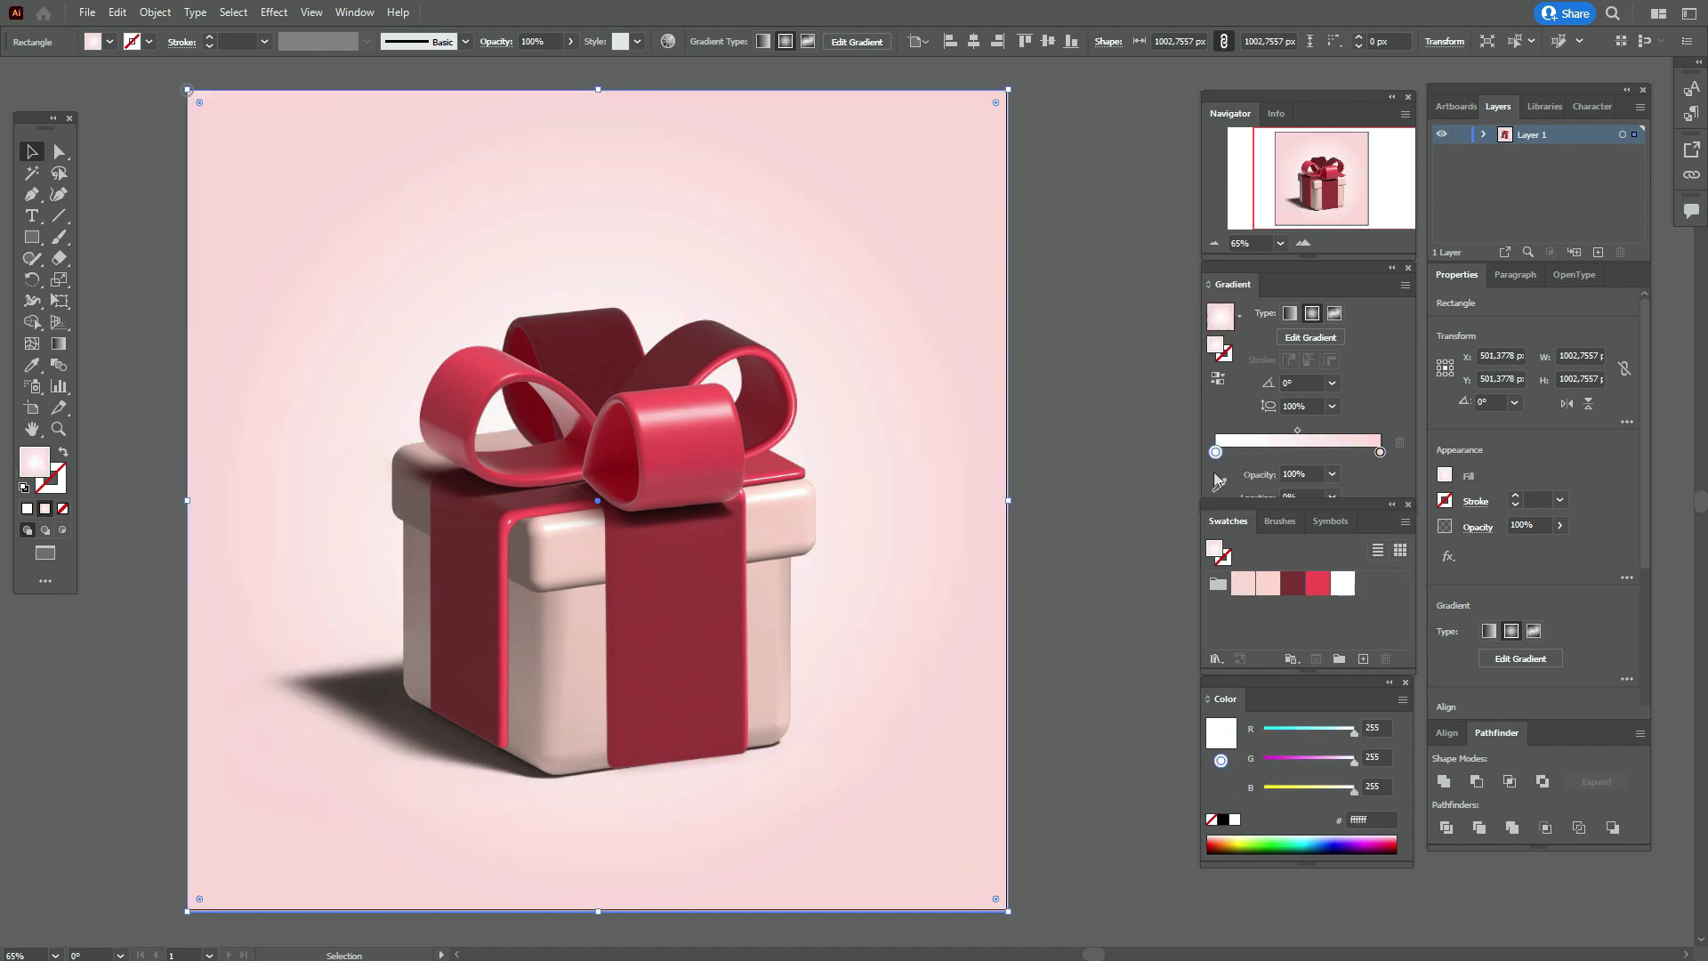
pyautogui.click(172, 199)
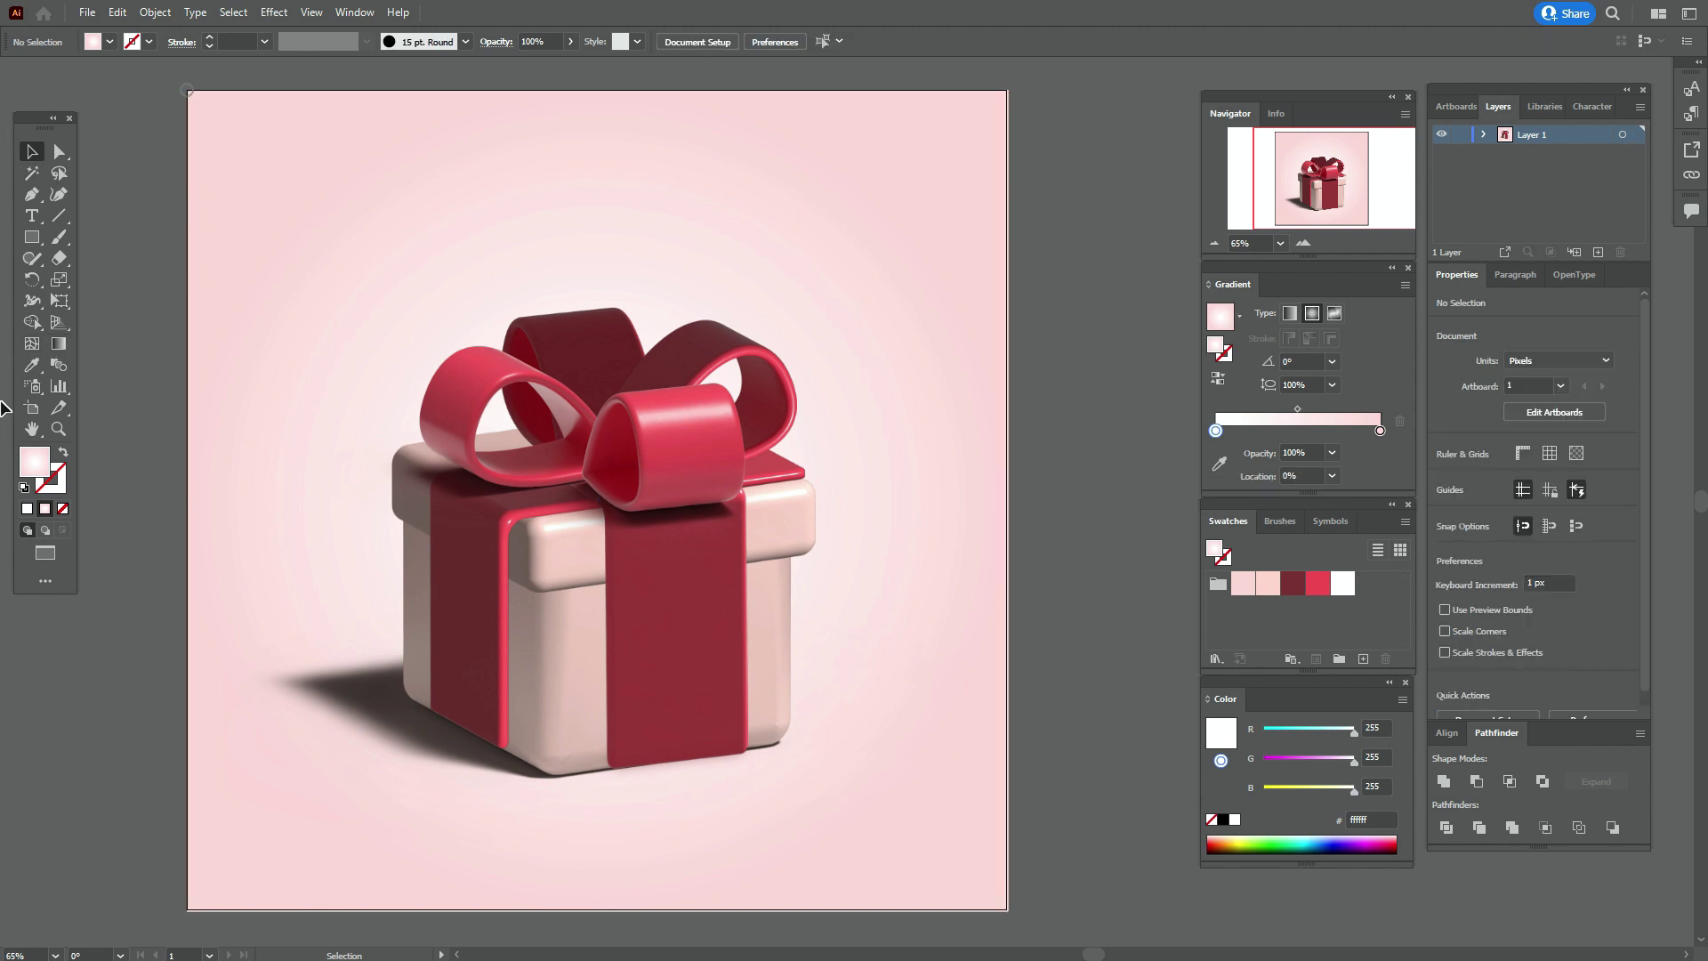
# Enlarge the gift box group to about 973 × 1022 px and nudge it slightly up and to the right
pyautogui.click(32, 429)
pyautogui.moveTo(687, 556)
pyautogui.mouseDown()
pyautogui.moveTo(681, 521)
pyautogui.moveTo(675, 548)
pyautogui.mouseUp()
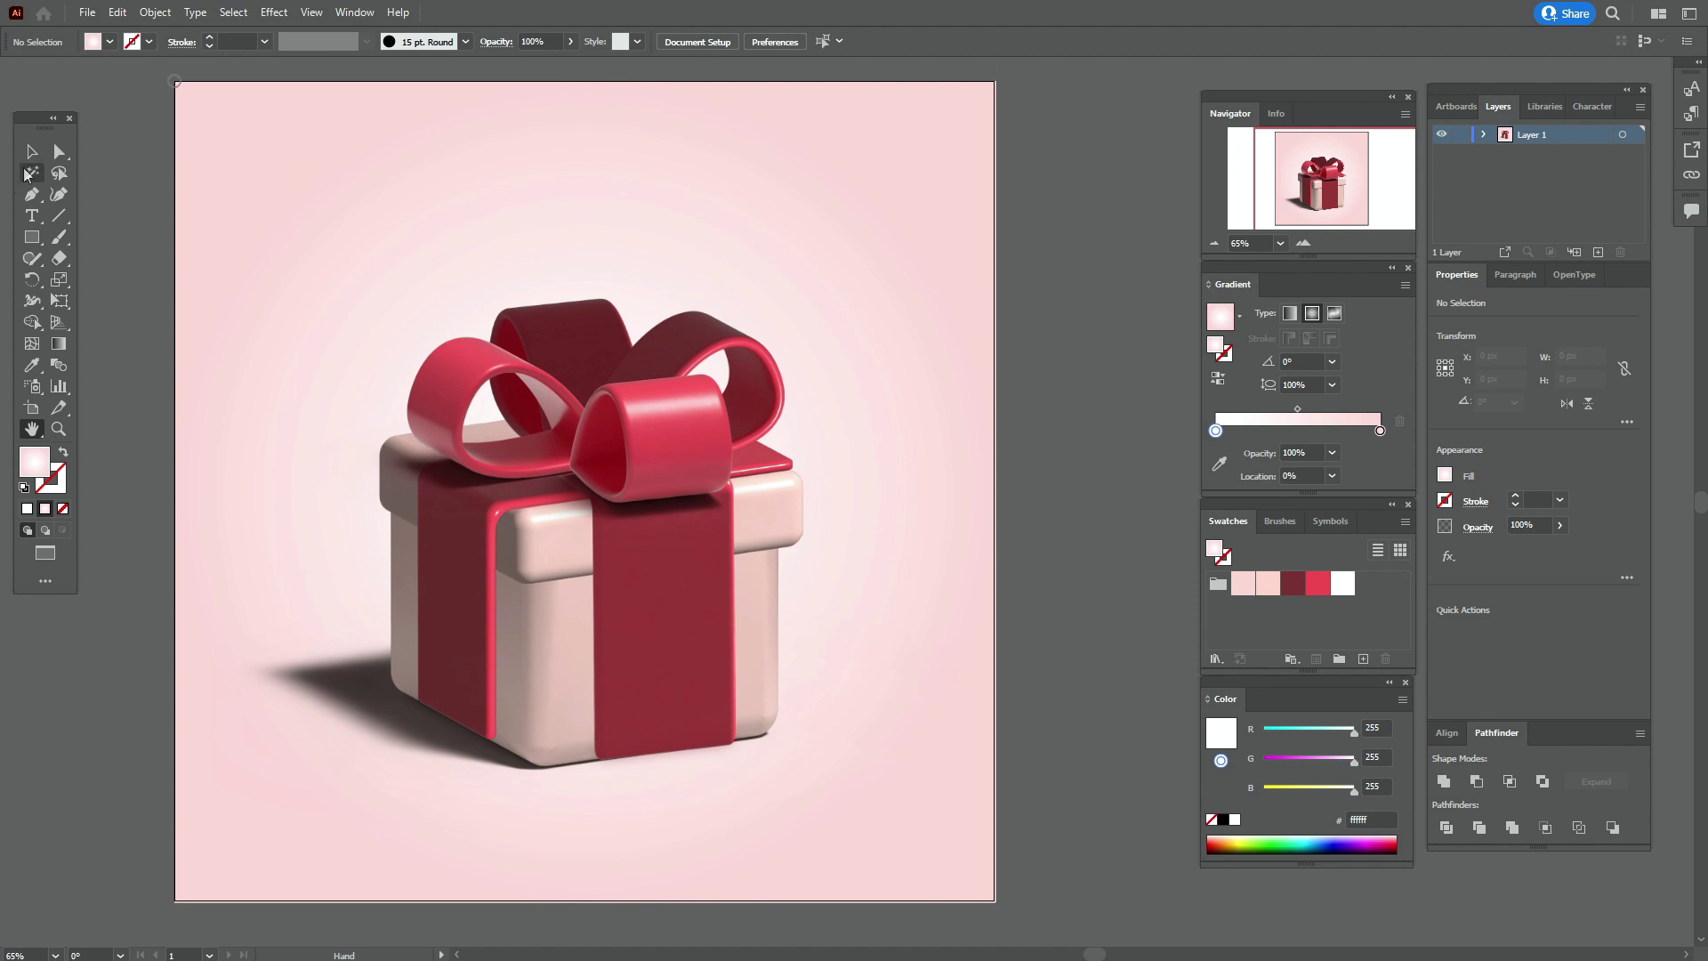
pyautogui.press('v')
pyautogui.click(620, 331)
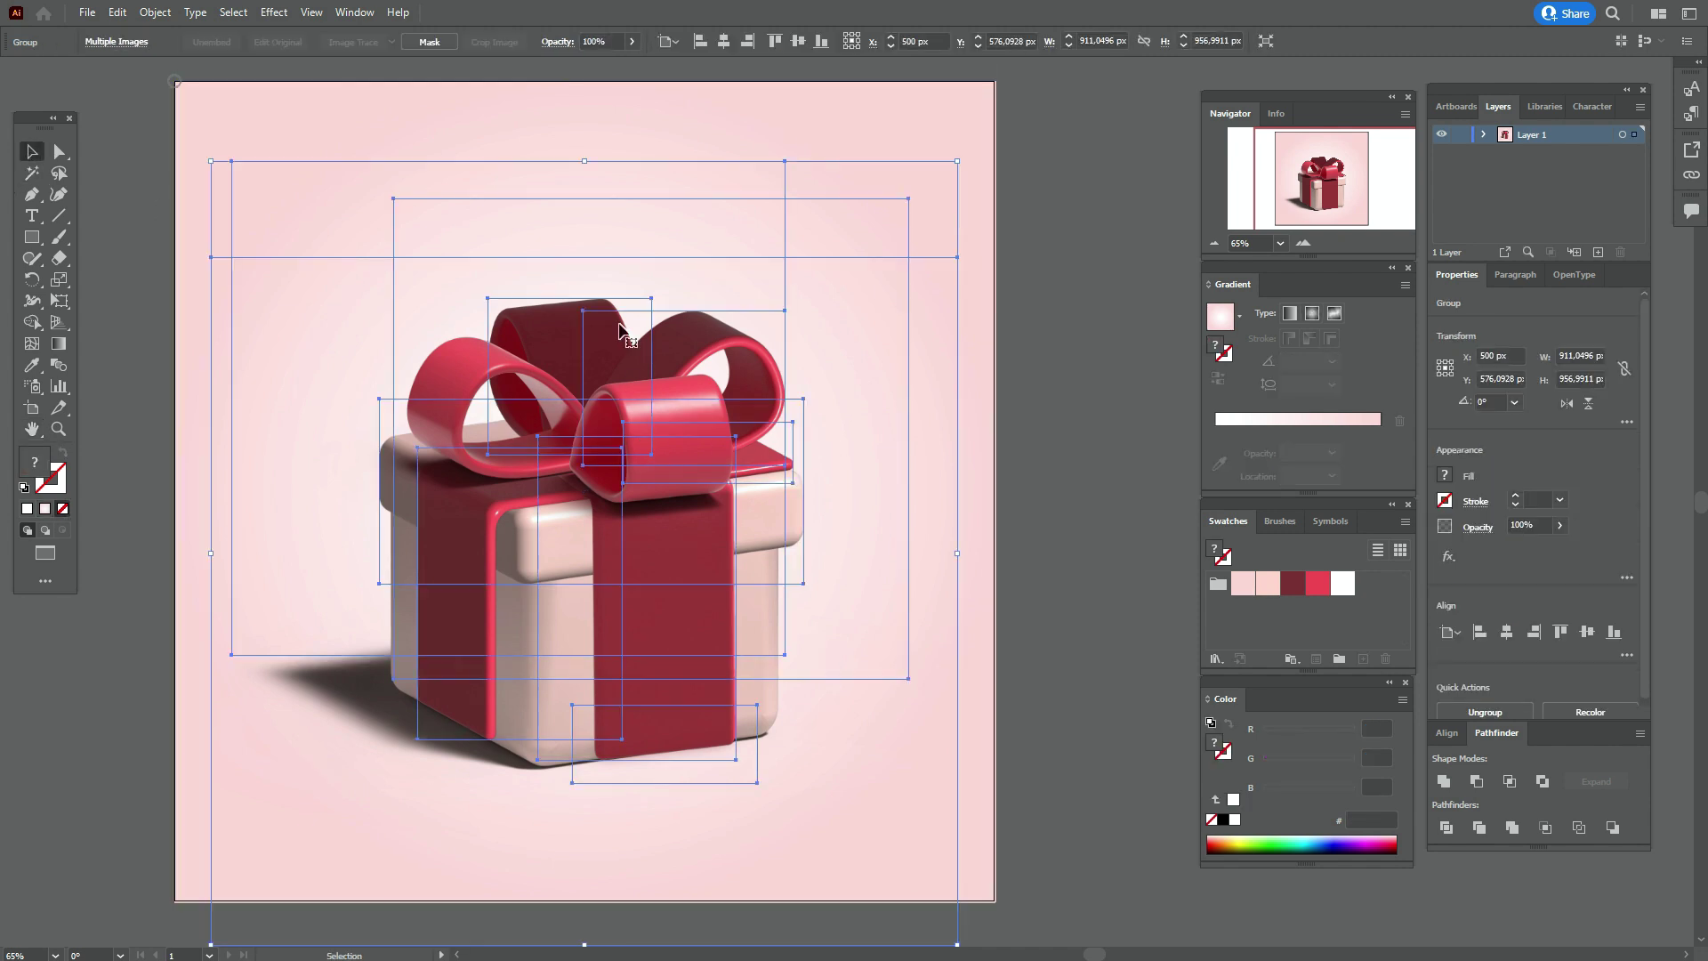
pyautogui.moveTo(584, 161); pyautogui.dragTo(585, 107)
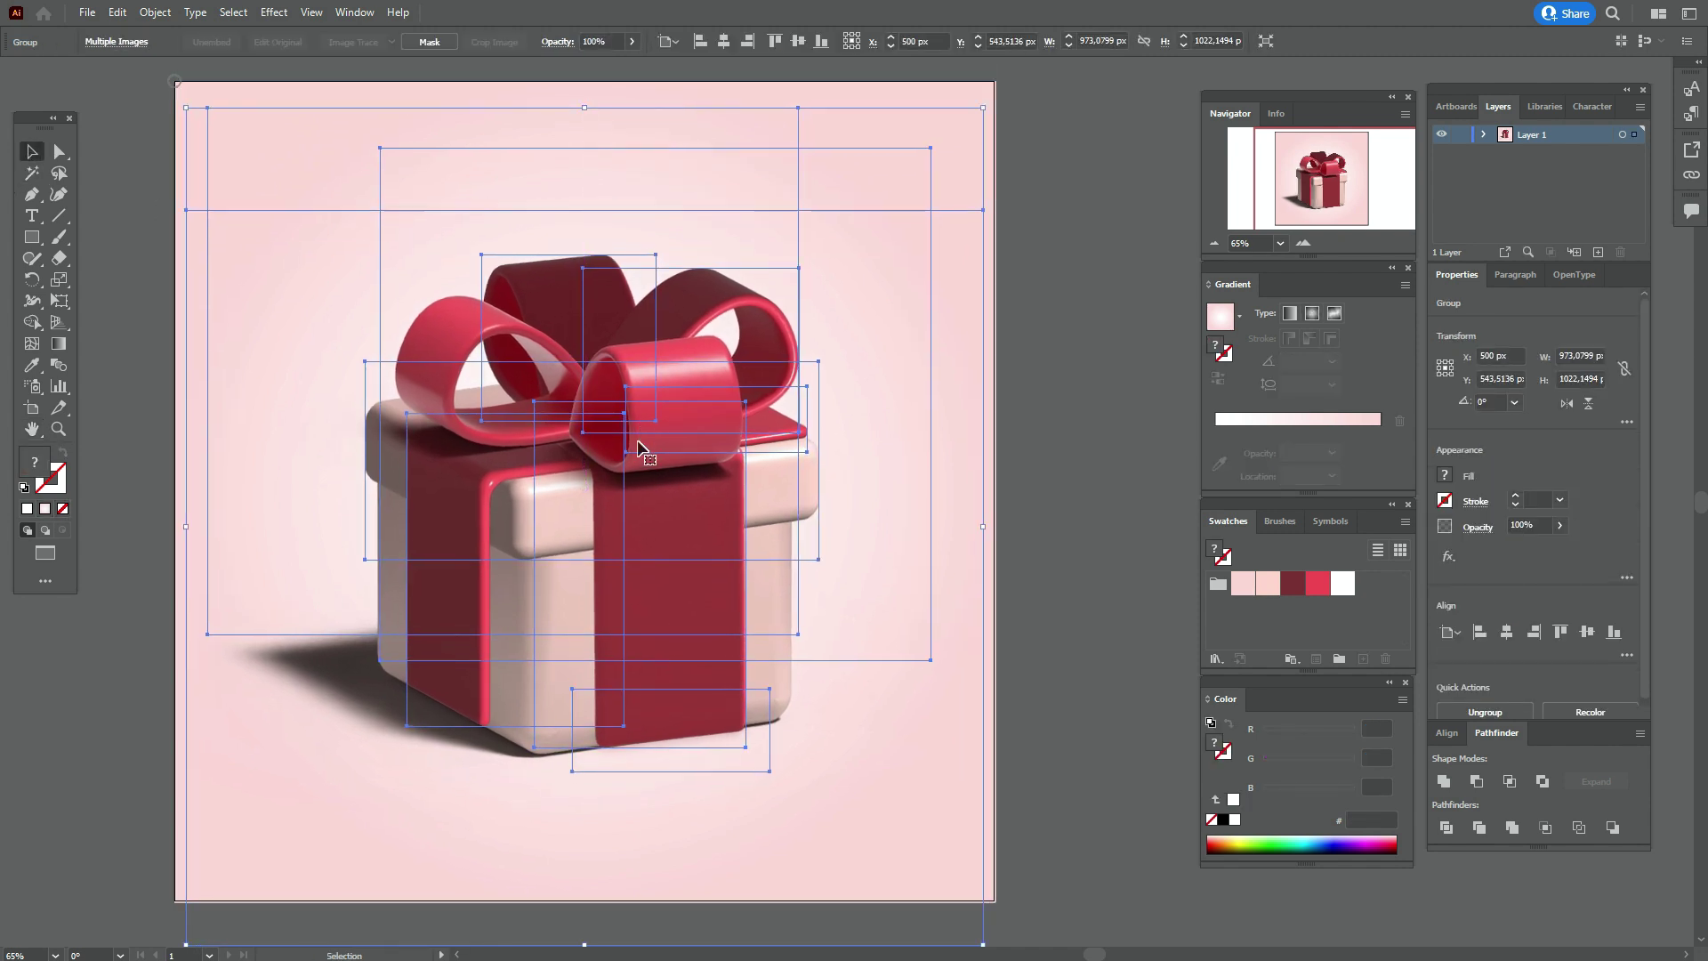
pyautogui.moveTo(644, 534); pyautogui.dragTo(655, 526)
pyautogui.click(1038, 421)
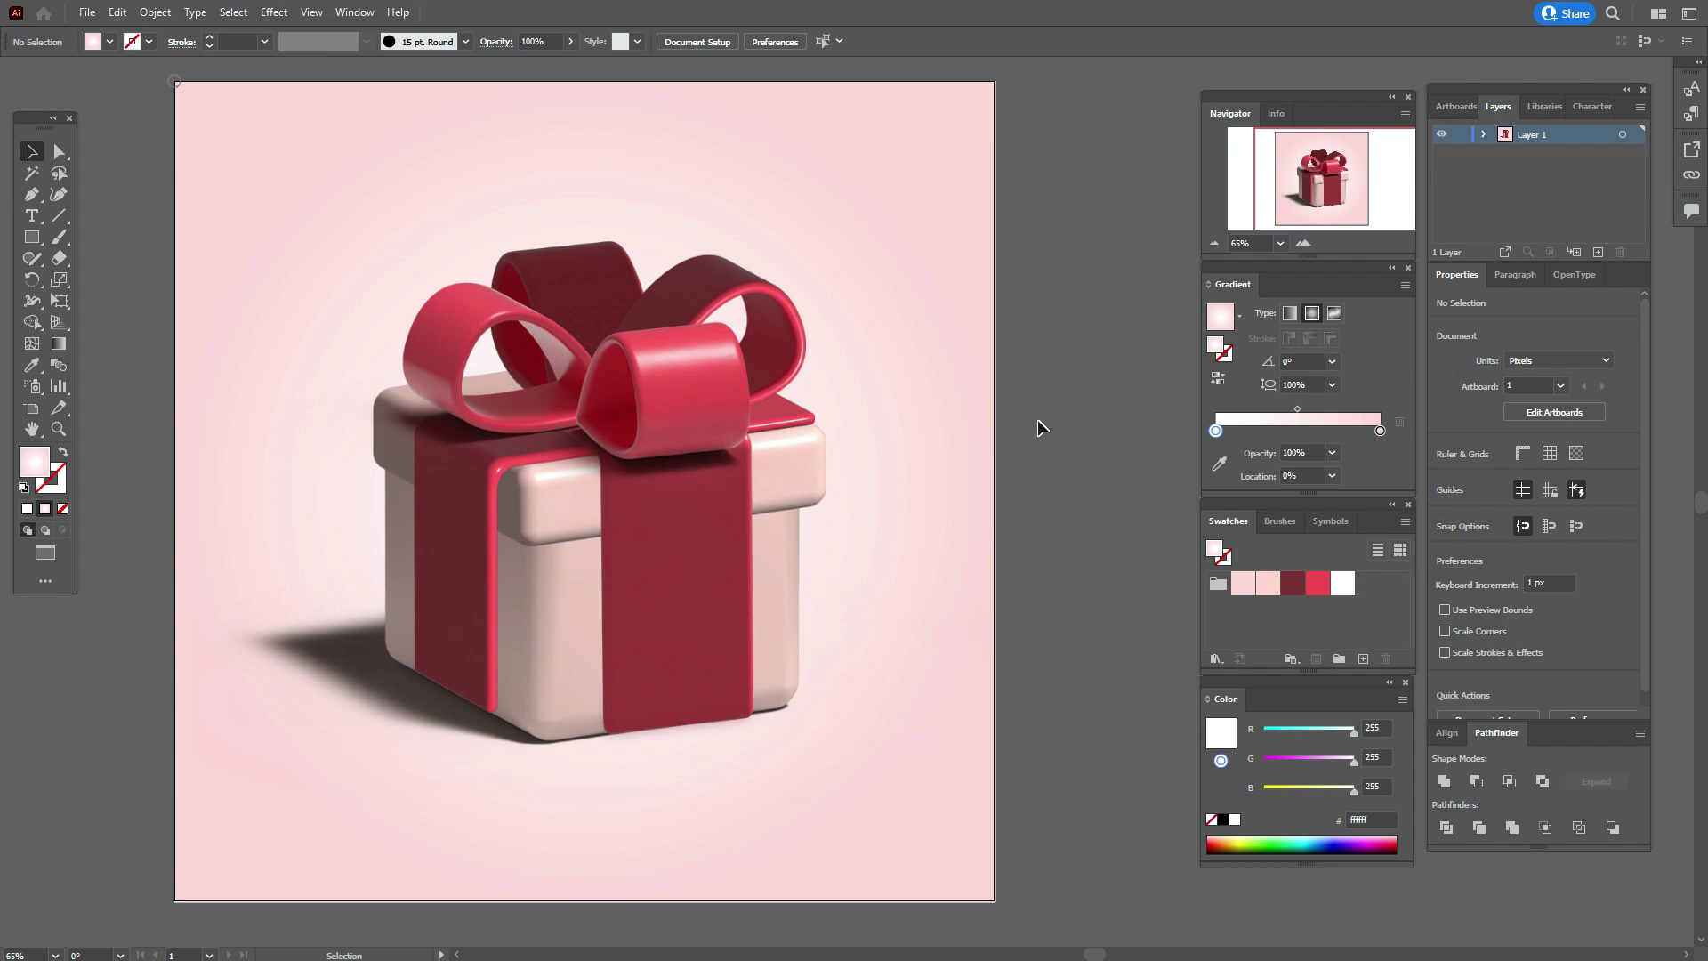